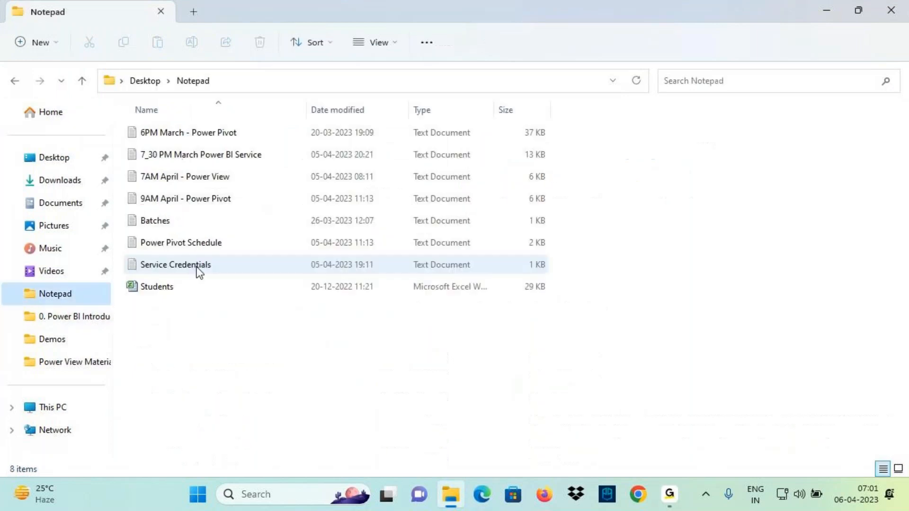
Open the 7AM April - Power View notes file in Notepad and maximize the window
double_click(183, 180)
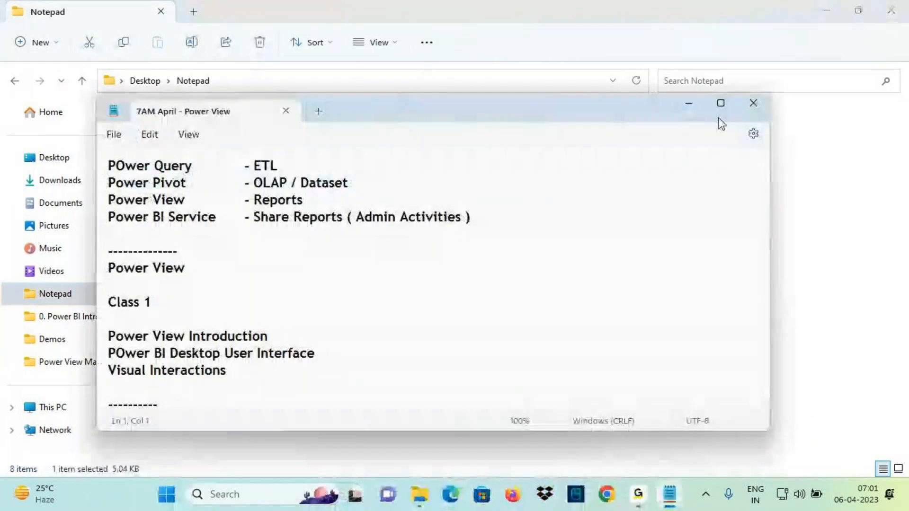
left_click(718, 117)
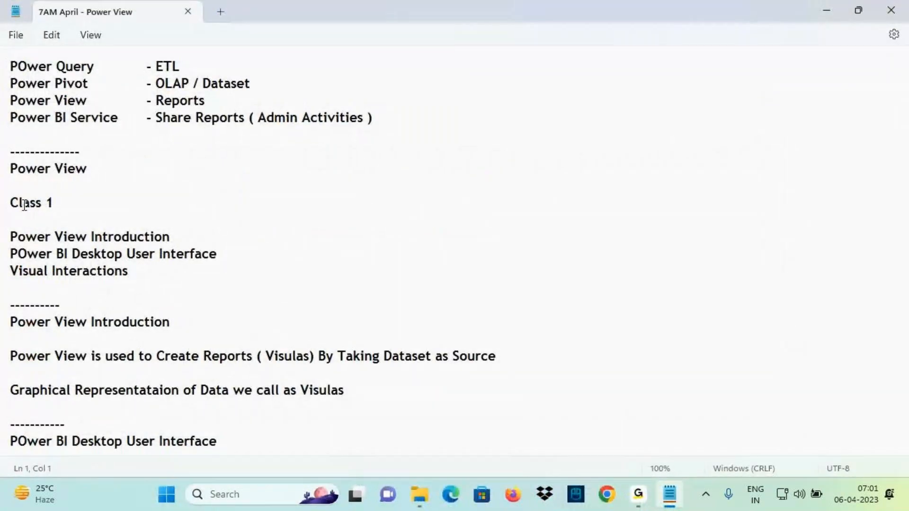
triple_click(54, 212)
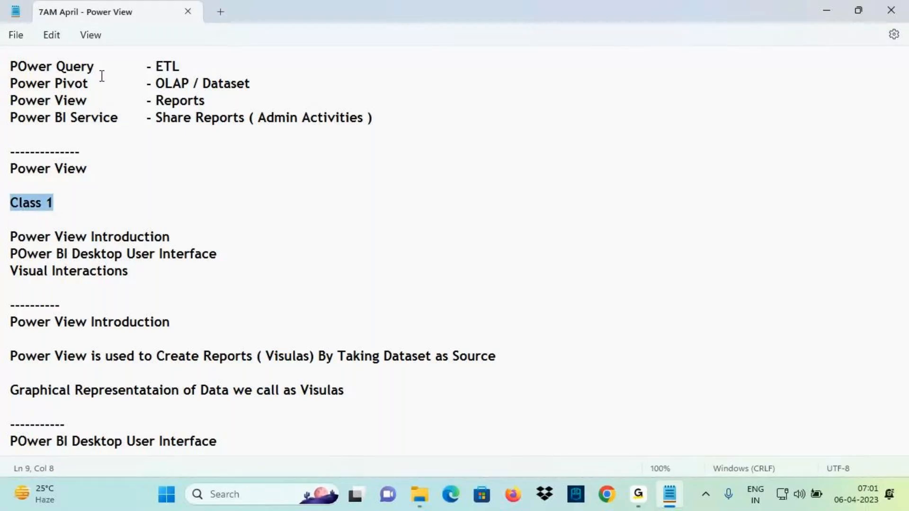
left_click(65, 207)
scroll(83, 204, "down", 3)
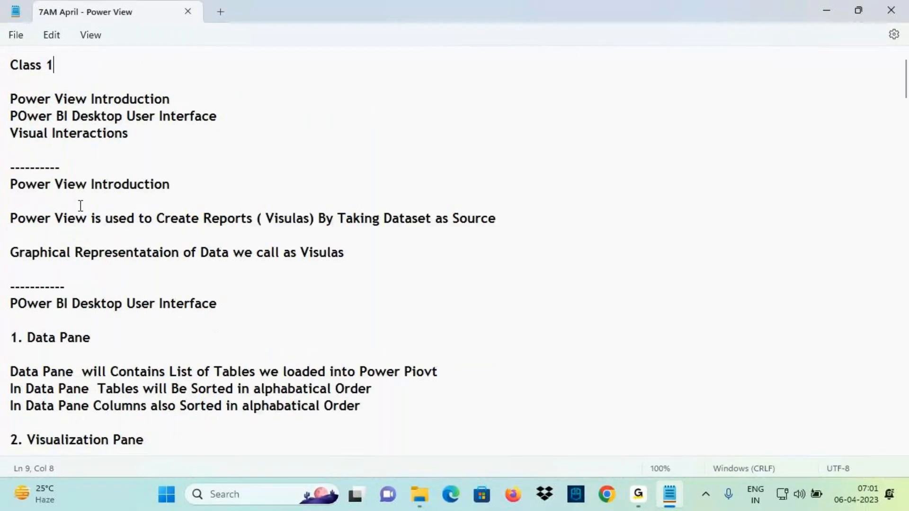
scroll(78, 204, "down", 2)
scroll(75, 209, "up", 3)
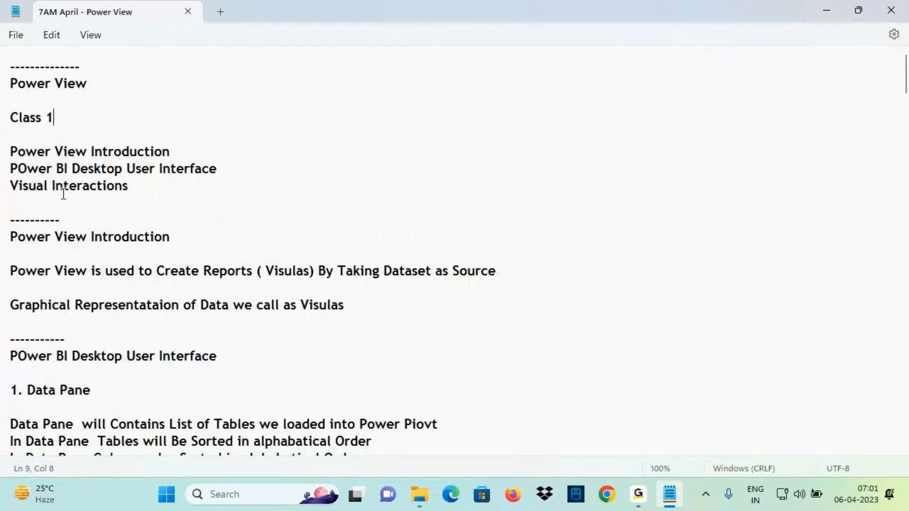
left_click_drag(36, 151, 131, 186)
scroll(209, 155, "down", 11)
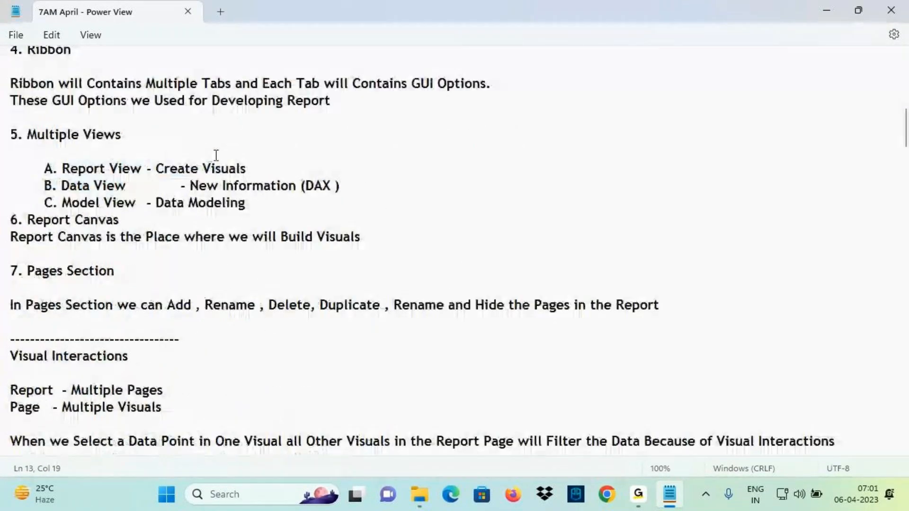
scroll(216, 156, "down", 5)
scroll(208, 154, "up", 2)
left_click(14, 186)
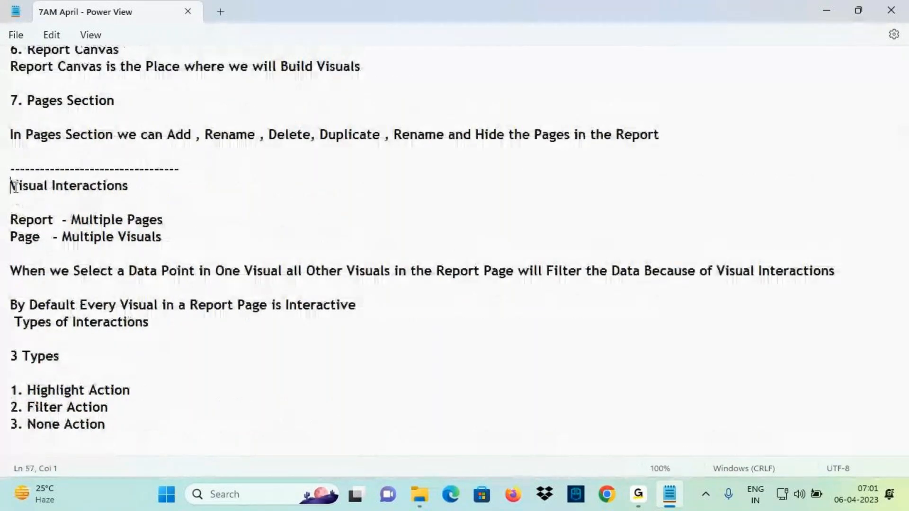
left_click_drag(15, 187, 161, 237)
scroll(175, 222, "down", 7)
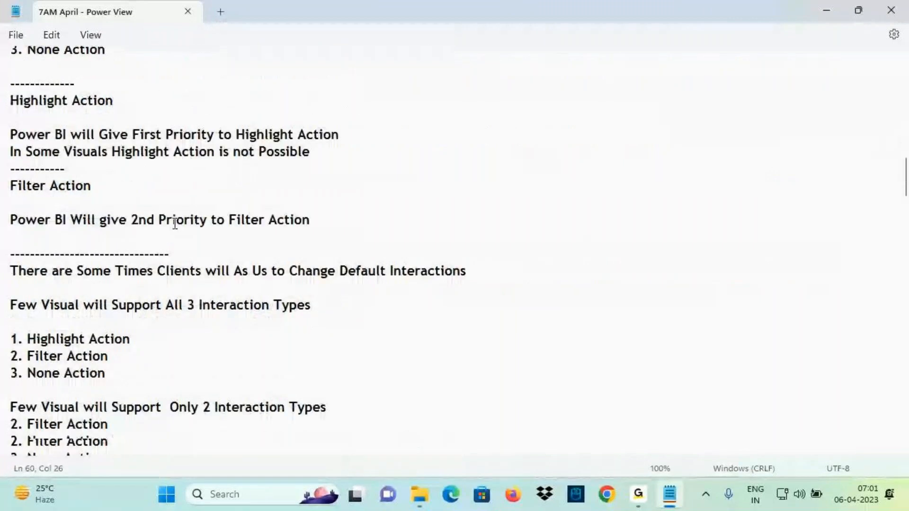
scroll(175, 222, "down", 7)
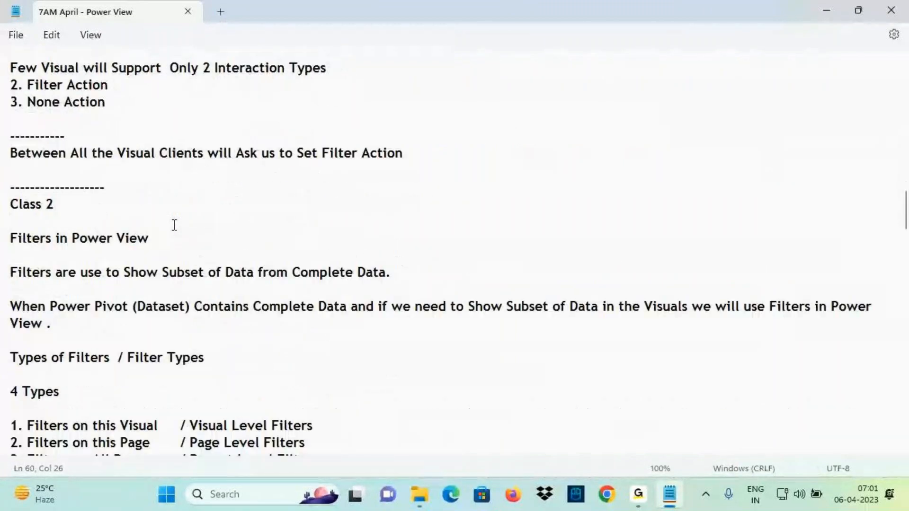
scroll(174, 225, "down", 1)
left_click_drag(23, 203, 142, 205)
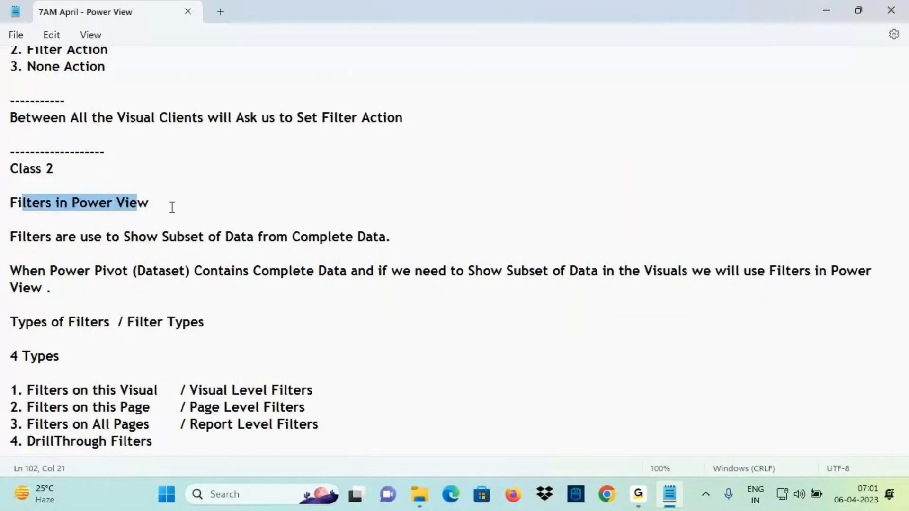
scroll(173, 208, "down", 20)
scroll(163, 221, "down", 7)
scroll(152, 220, "up", 4)
left_click(52, 219)
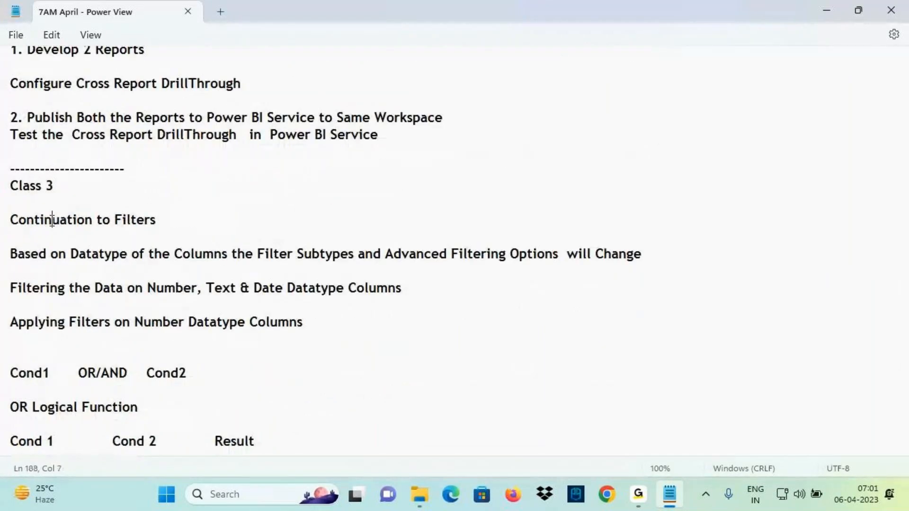
left_click_drag(52, 219, 176, 229)
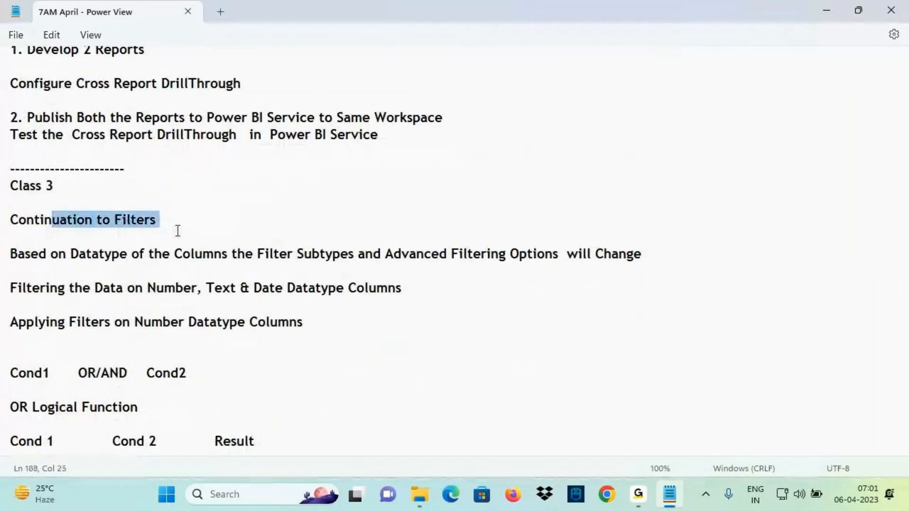
left_click(54, 190)
scroll(235, 219, "down", 16)
Add a dashed separator line followed by a 'Class 4' heading at the end of the notes
left_click(223, 173)
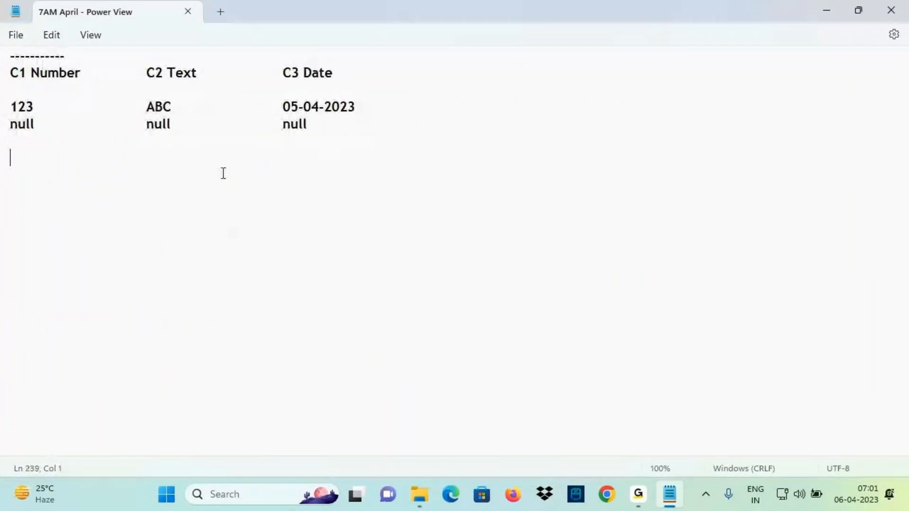
type("----------------")
key("Return")
type("Clls")
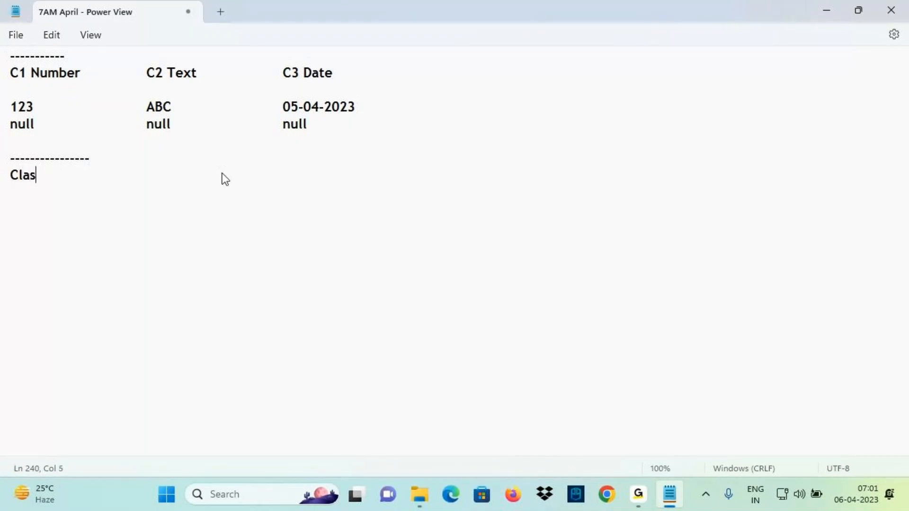
type("s 4")
Reuse the 'Continuation to Filters' line by pasting it below Class 4
scroll(92, 123, "up", 7)
scroll(93, 123, "up", 9)
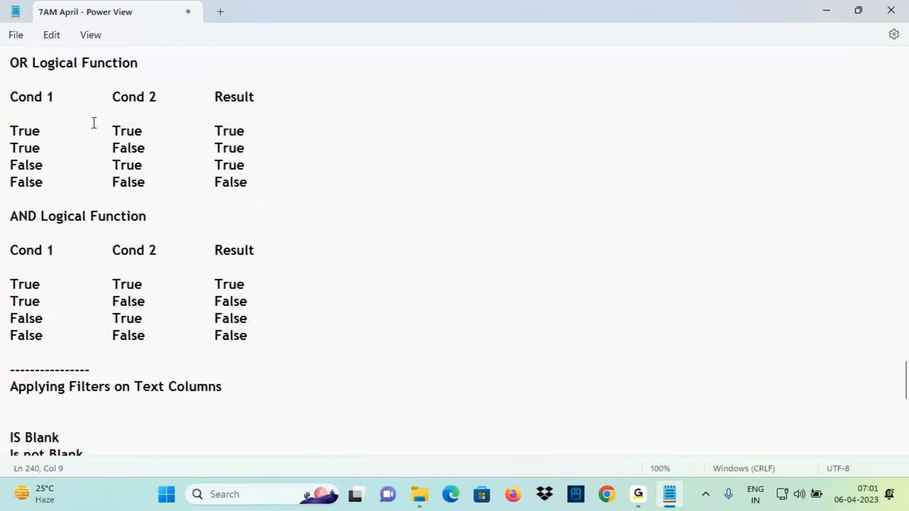
scroll(98, 125, "up", 3)
triple_click(2, 243)
key("ctrl+c")
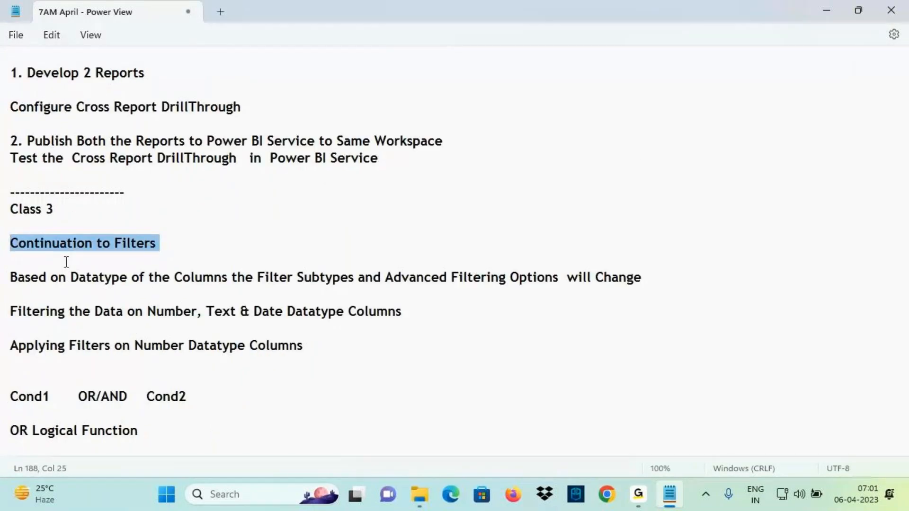
scroll(68, 260, "down", 15)
left_click(20, 178)
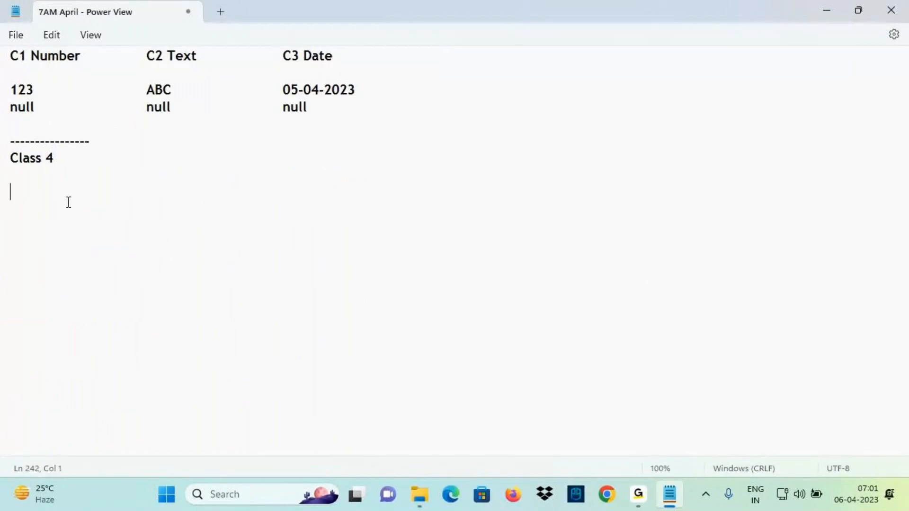
key("ctrl+v")
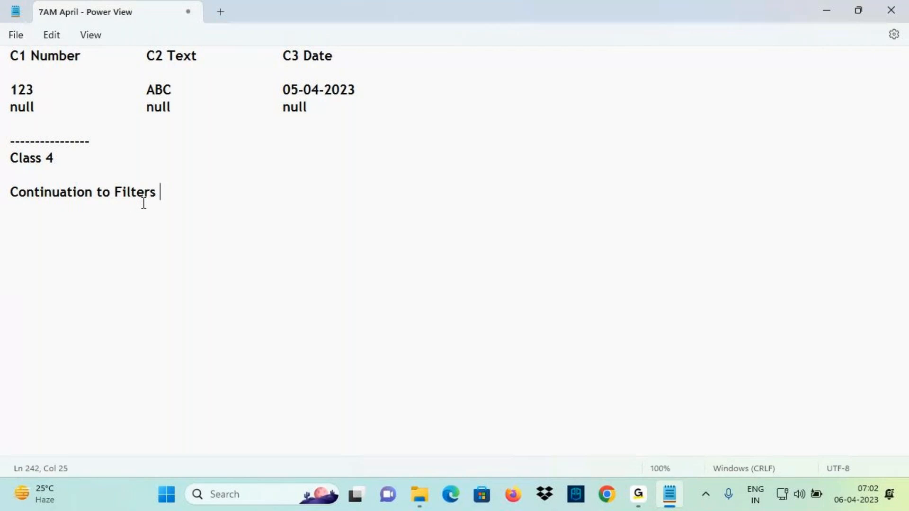
key("Return")
key("Return")
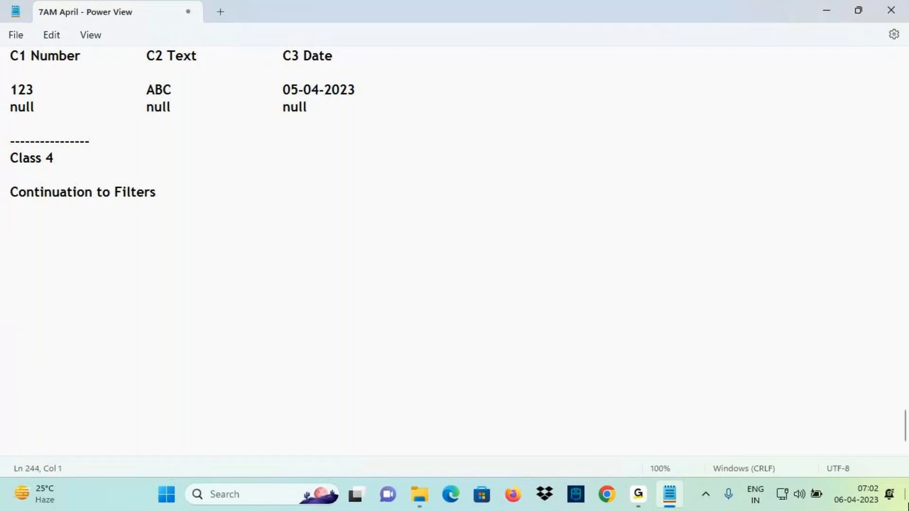
Paste the 'Applying Filters on Text Columns' heading below Continuation to Filters
left_click(908, 504)
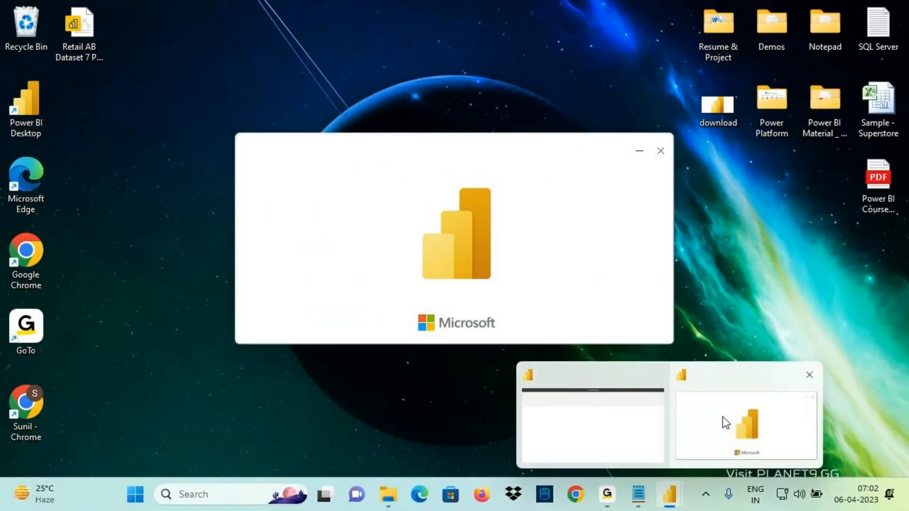
left_click(638, 495)
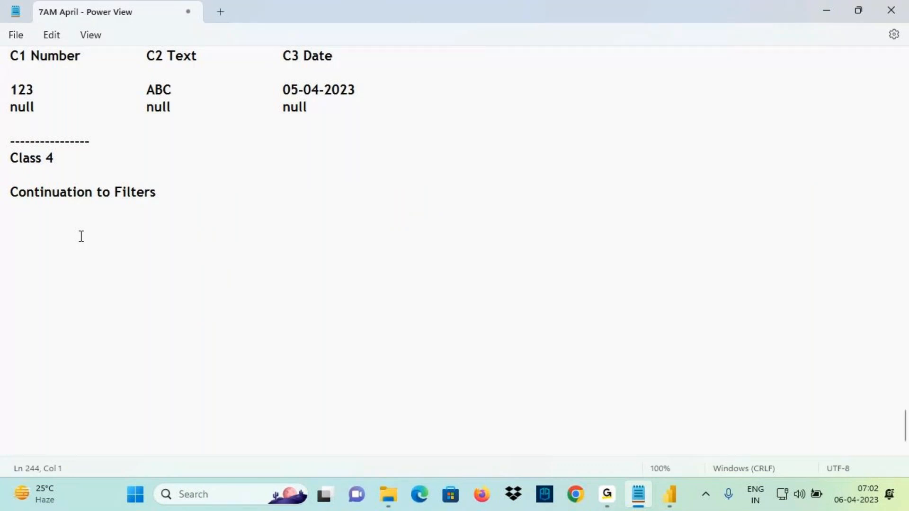
scroll(148, 251, "up", 1)
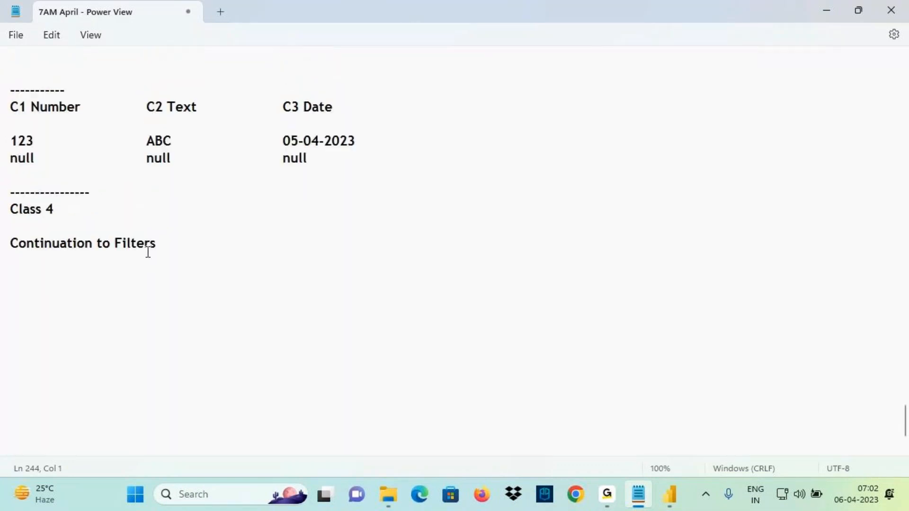
scroll(101, 185, "up", 7)
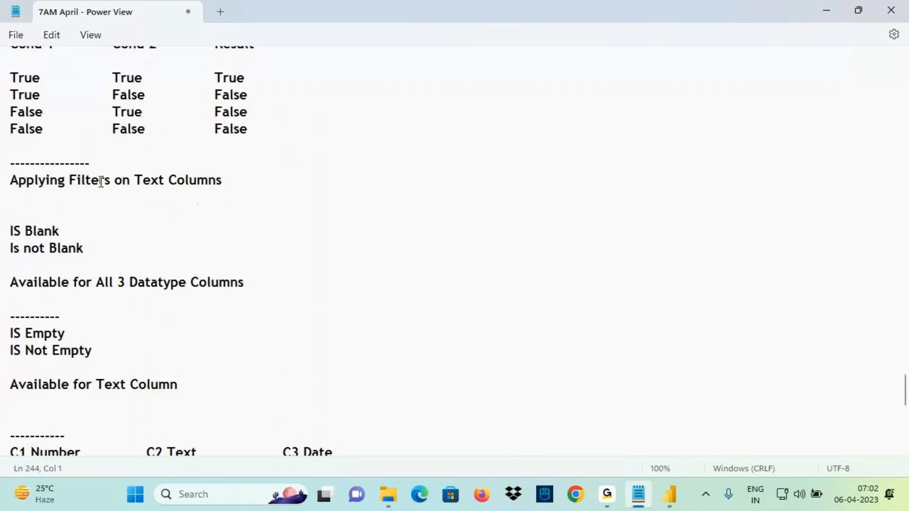
left_click(4, 211)
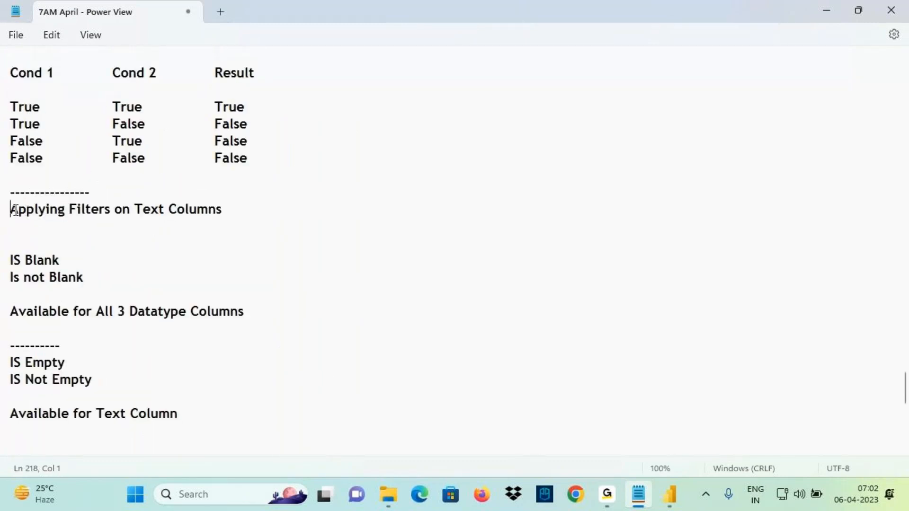
left_click_drag(13, 210, 238, 214)
key("ctrl+c")
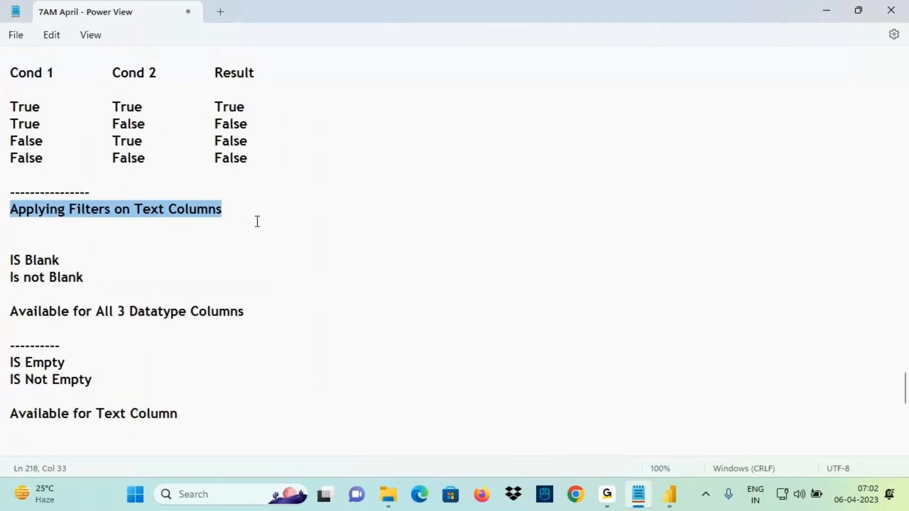
scroll(71, 363, "down", 4)
scroll(25, 199, "down", 5)
left_click(26, 199)
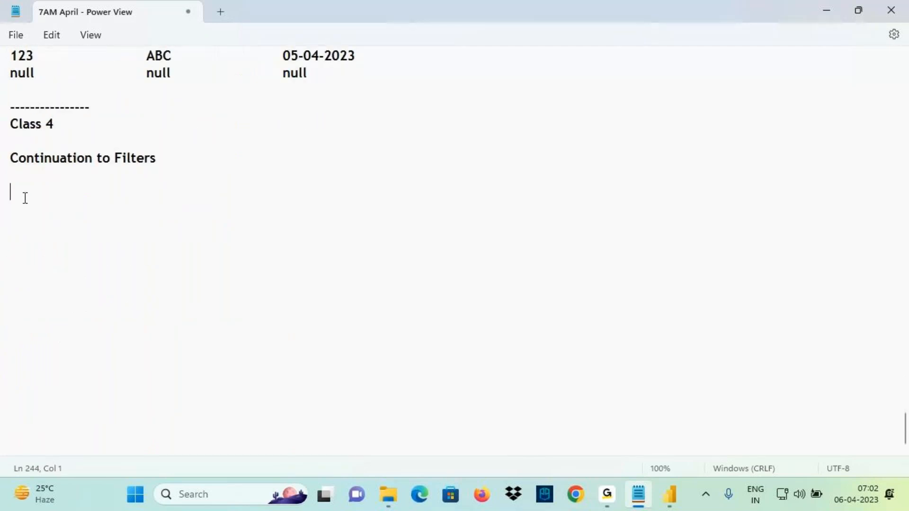
key("ctrl+v")
Change 'Text' to 'Date' in the new heading and save the notes
double_click(139, 192)
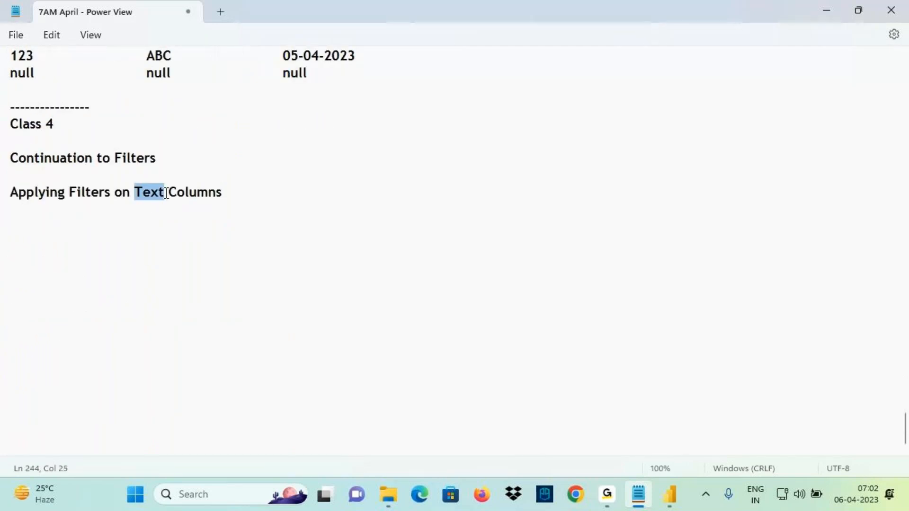
type("Date")
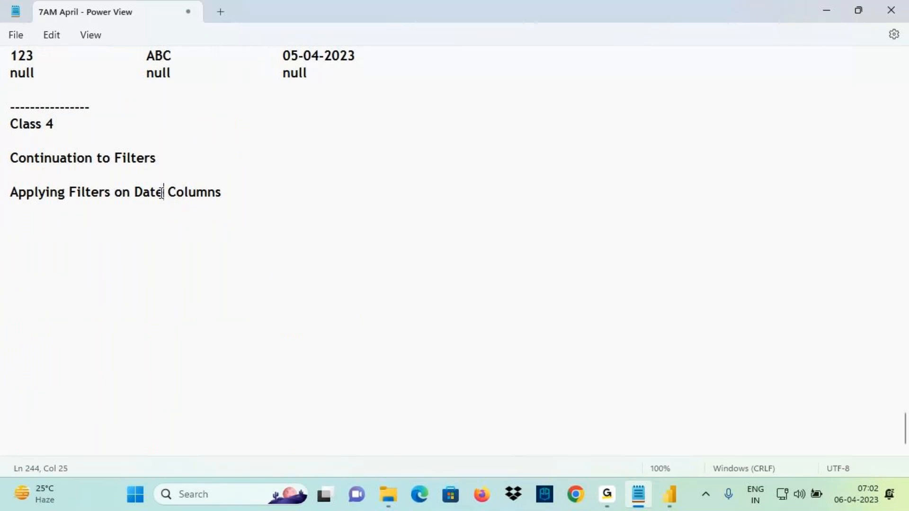
left_click(254, 191)
key("ctrl+s")
left_click_drag(164, 192, 232, 189)
left_click(252, 191)
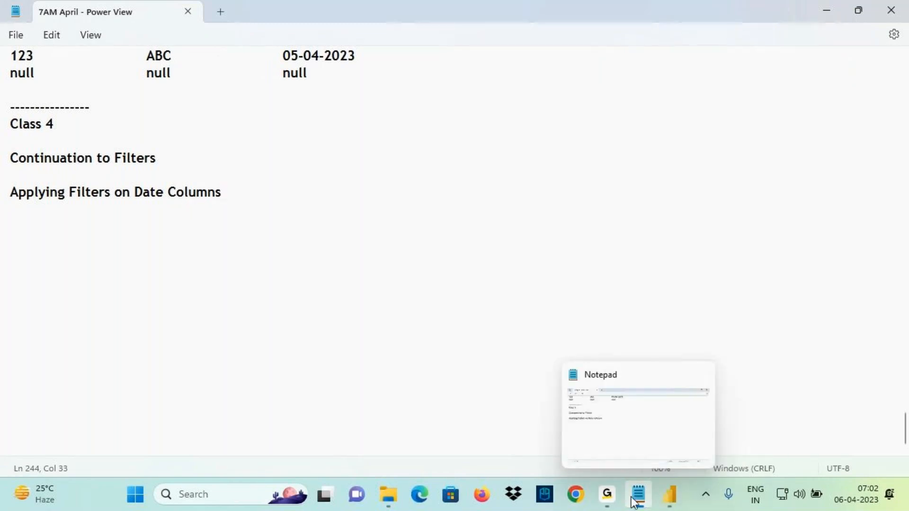
In Power BI Desktop, connect to the Sample - Superstore Excel workbook through Get data
left_click(669, 503)
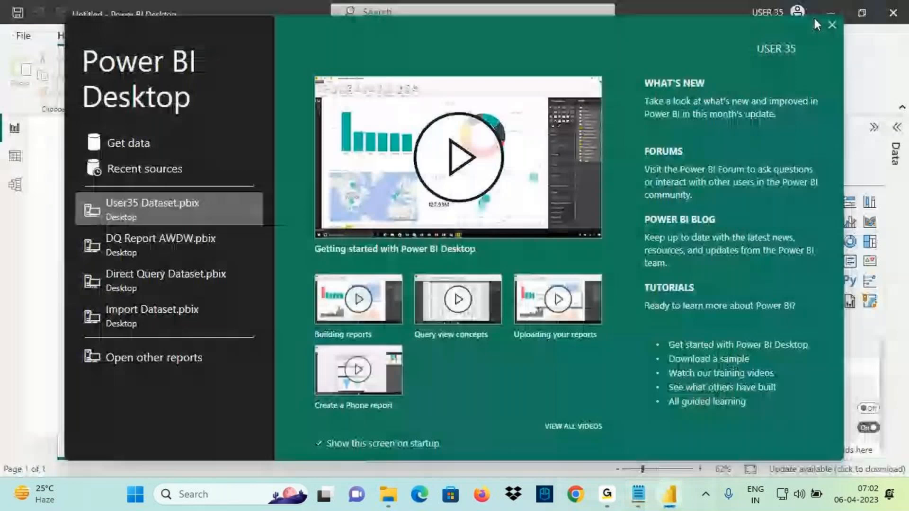
left_click(815, 19)
left_click(15, 184)
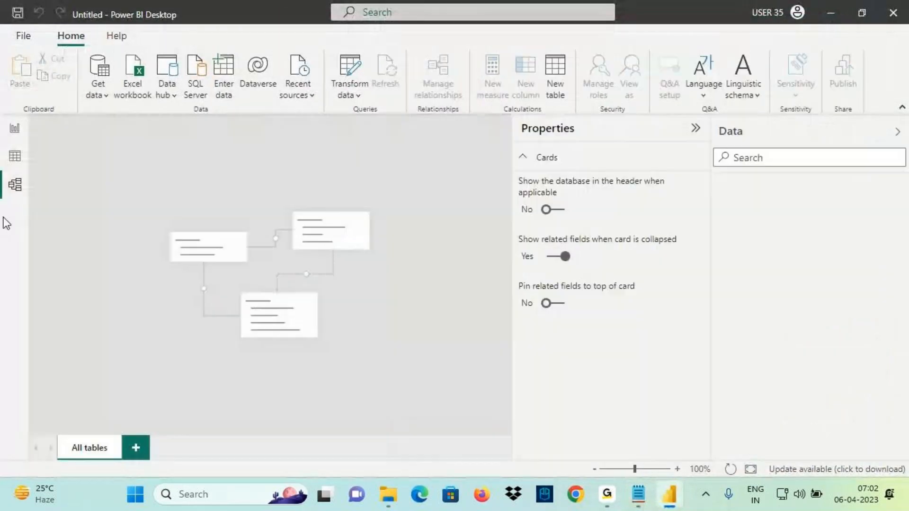
left_click(99, 100)
left_click(117, 138)
left_click(171, 180)
left_click(319, 310)
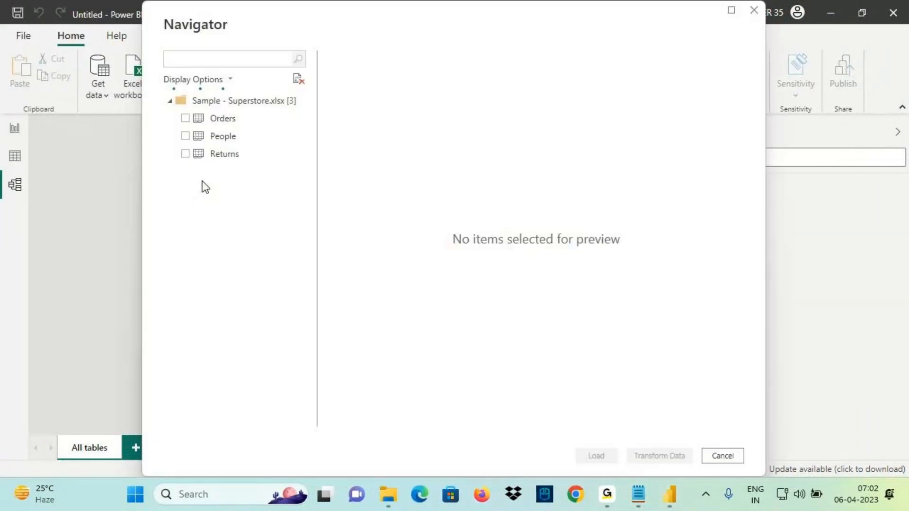
Load the Orders table from the Navigator and return to the report canvas
left_click(187, 118)
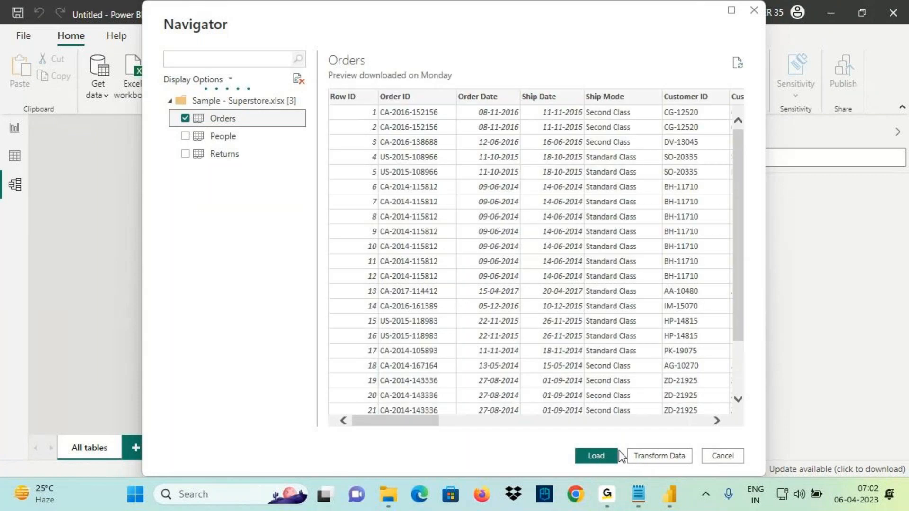
left_click(615, 454)
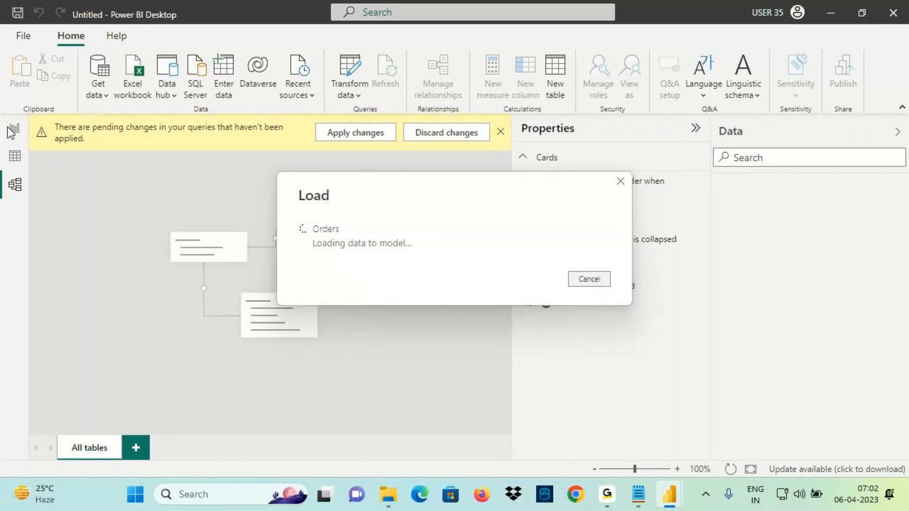
left_click(10, 130)
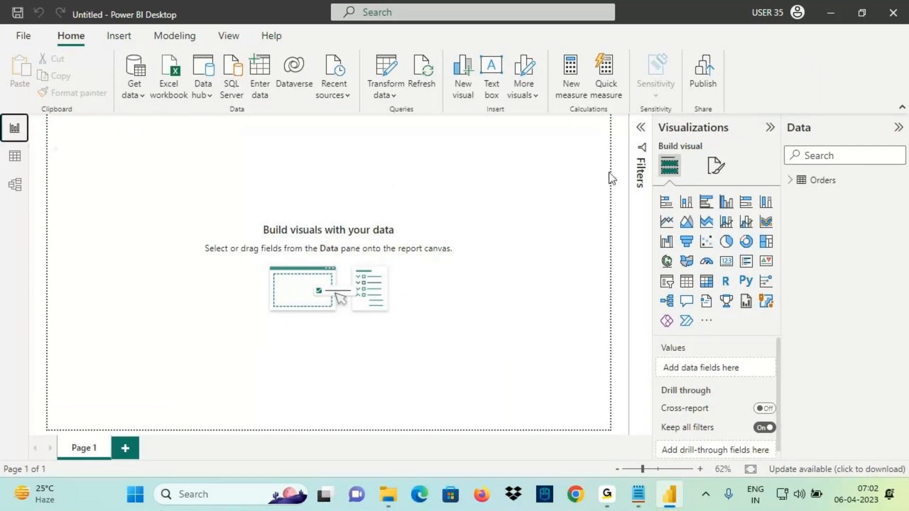
left_click(638, 495)
left_click_drag(135, 194, 241, 209)
Paste the list of date filter types below the Applying Filters on Date Columns heading
left_click(670, 495)
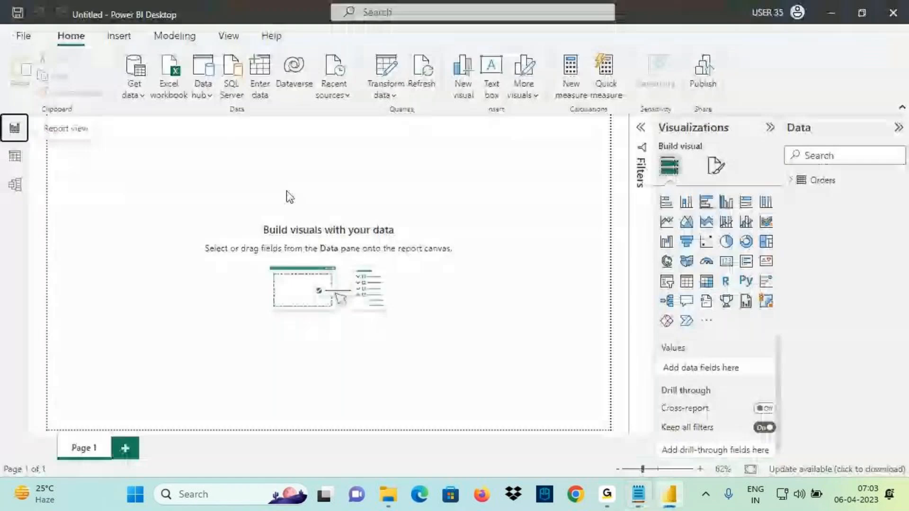
left_click(639, 495)
left_click_drag(59, 194, 217, 192)
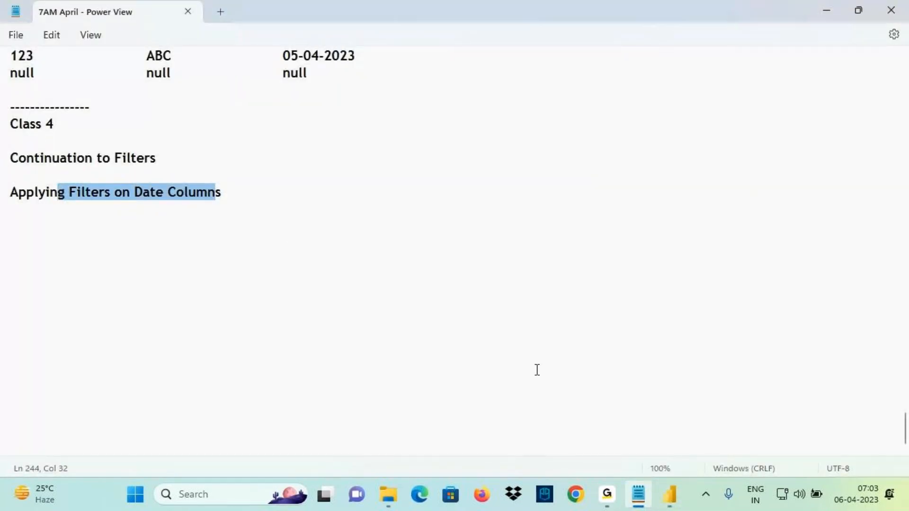
scroll(221, 152, "up", 9)
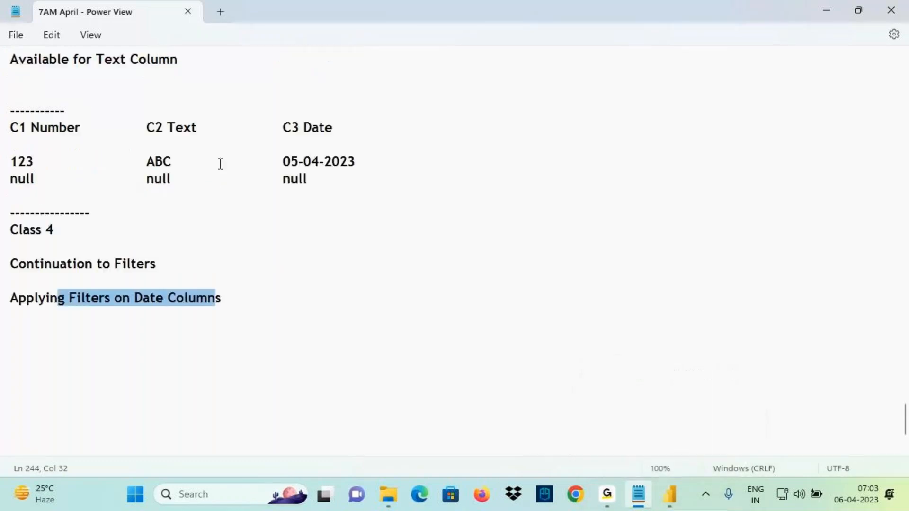
scroll(130, 150, "up", 20)
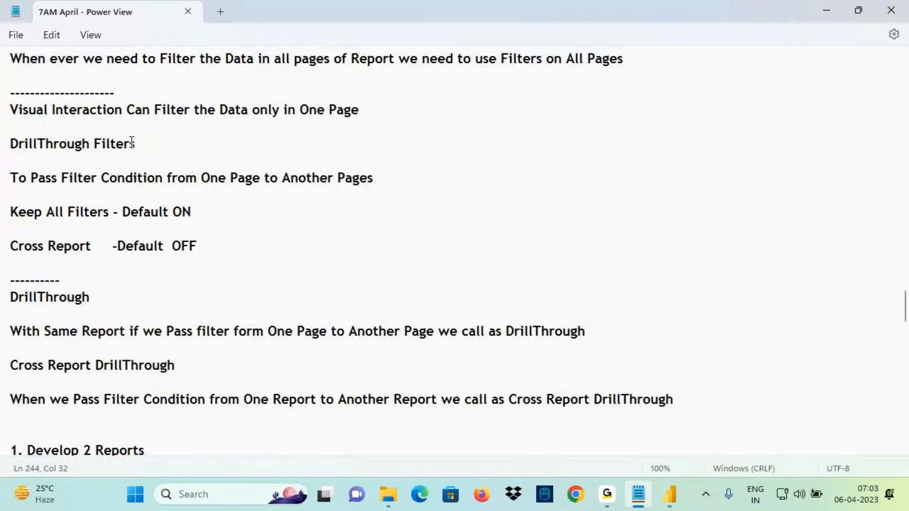
scroll(131, 143, "up", 8)
left_click_drag(126, 284, 14, 210)
key("ctrl+c")
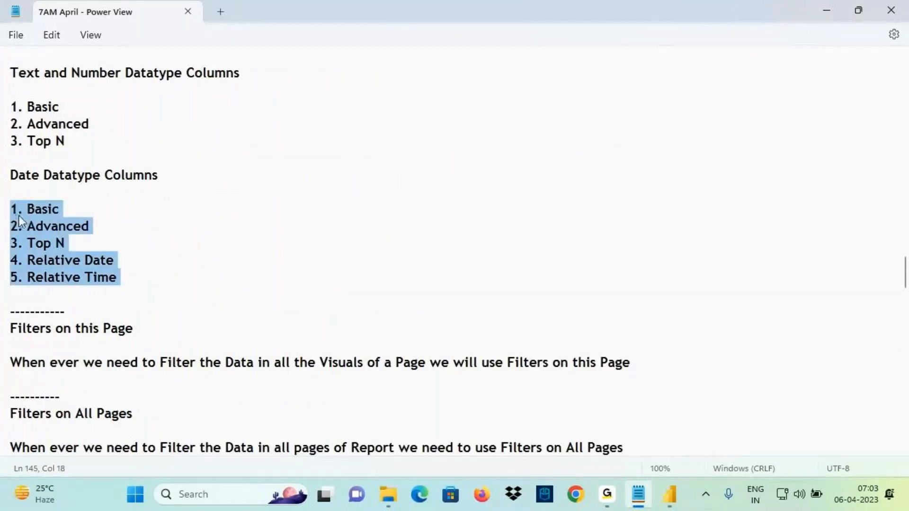
scroll(171, 232, "down", 12)
scroll(185, 253, "down", 15)
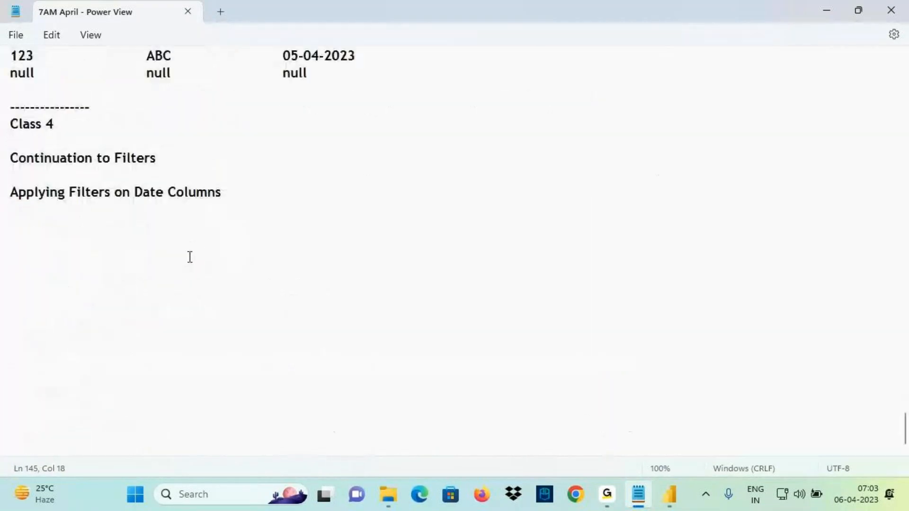
left_click(68, 228)
key("ctrl+v")
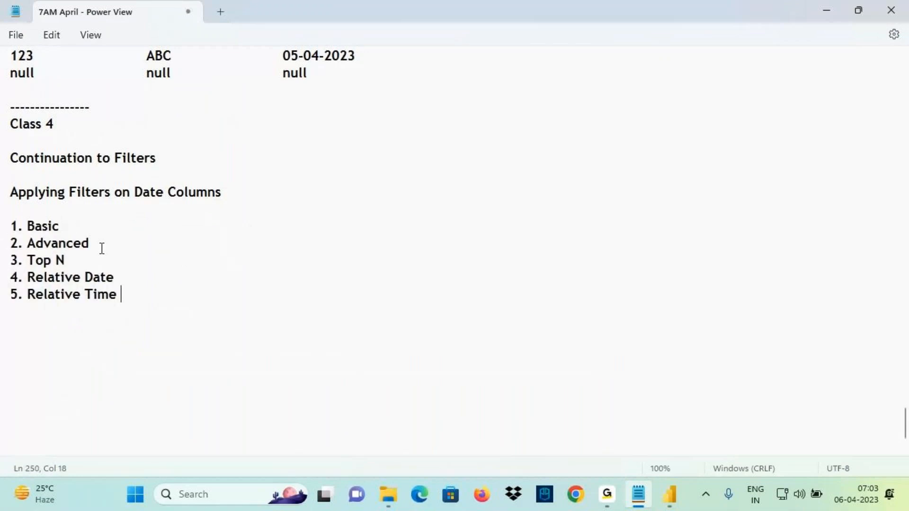
Highlight the Relative Date and Relative Time items, save the notes, and return to Power BI
left_click_drag(54, 279, 105, 284)
left_click_drag(44, 296, 108, 299)
left_click(144, 300)
key("ctrl+s")
left_click(41, 217)
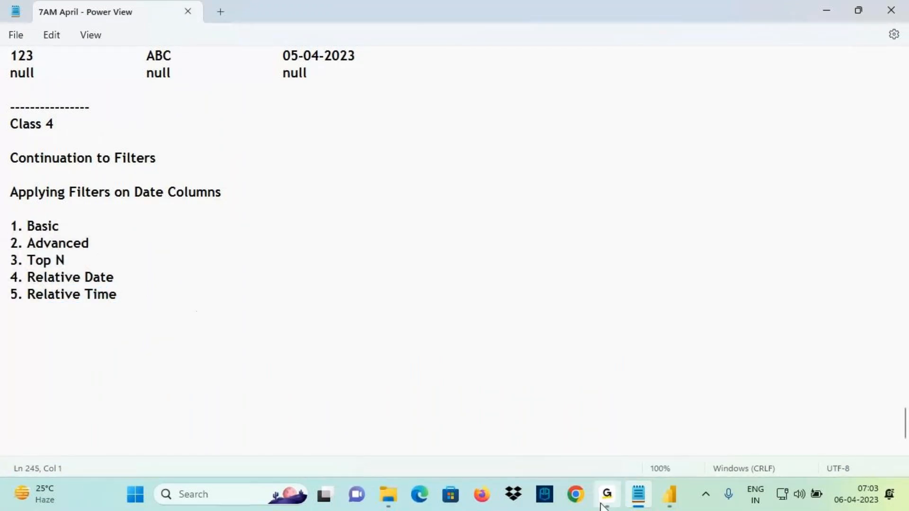
left_click(675, 497)
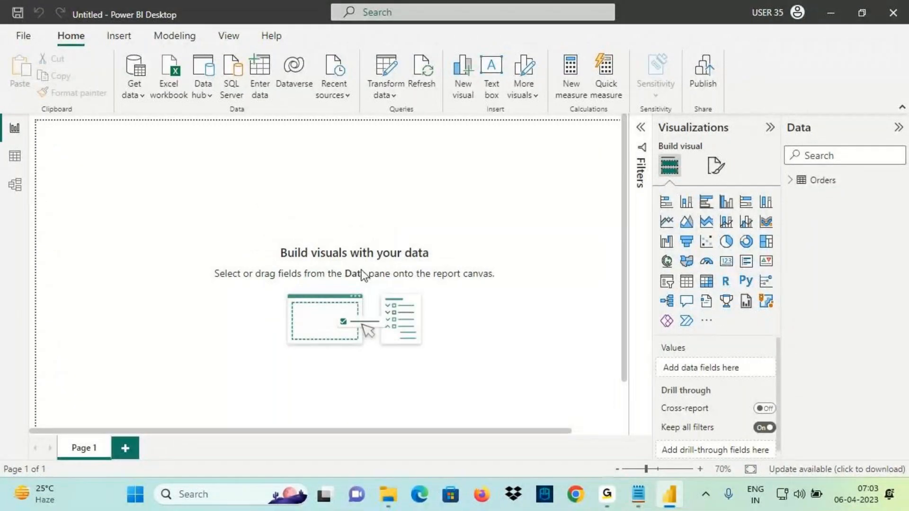
left_click(638, 494)
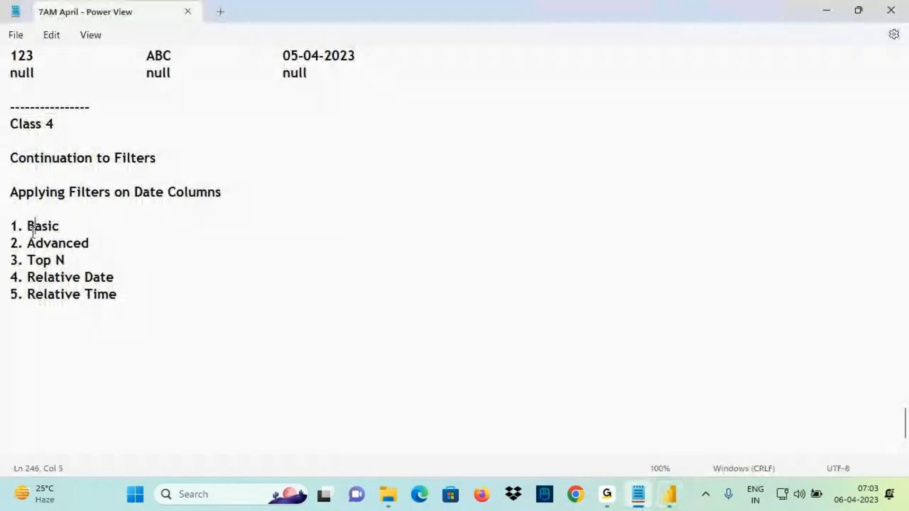
left_click_drag(34, 226, 65, 236)
left_click(670, 496)
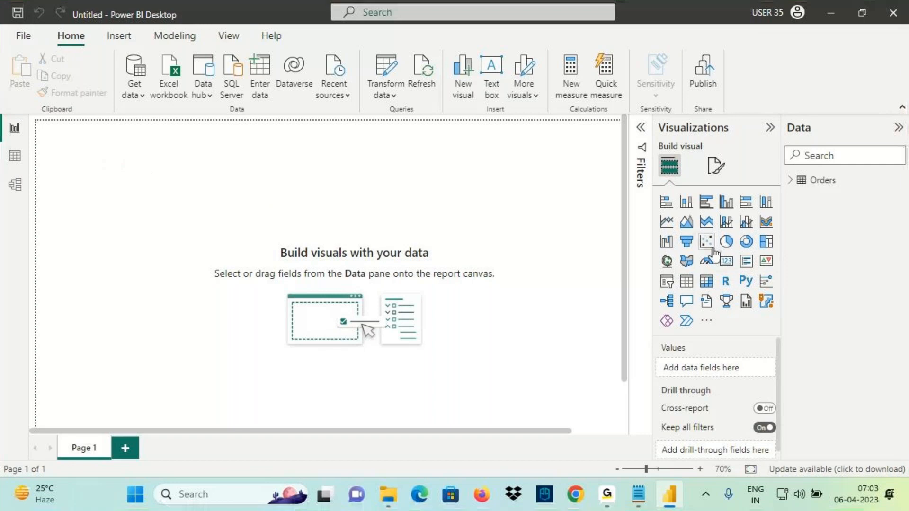
Add a card visual, then sort the Orders table's Order Date column ascending in Data view
left_click(727, 268)
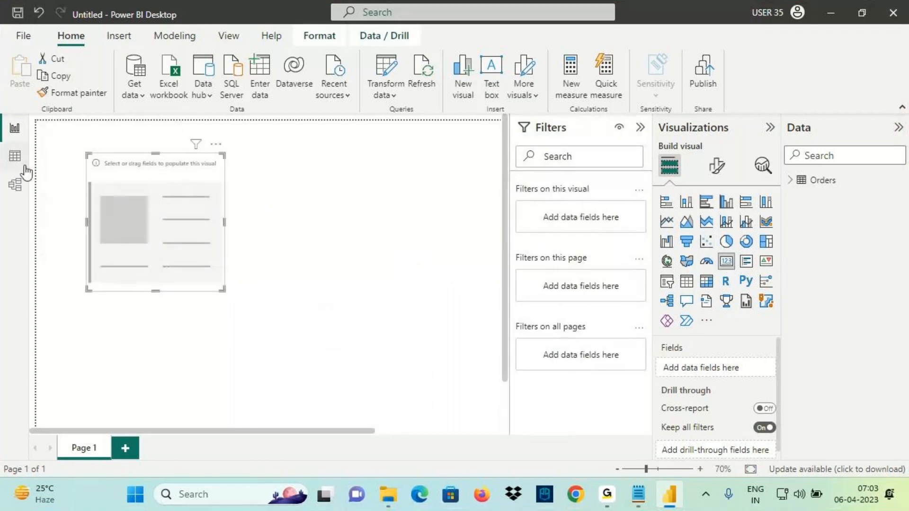
left_click(15, 157)
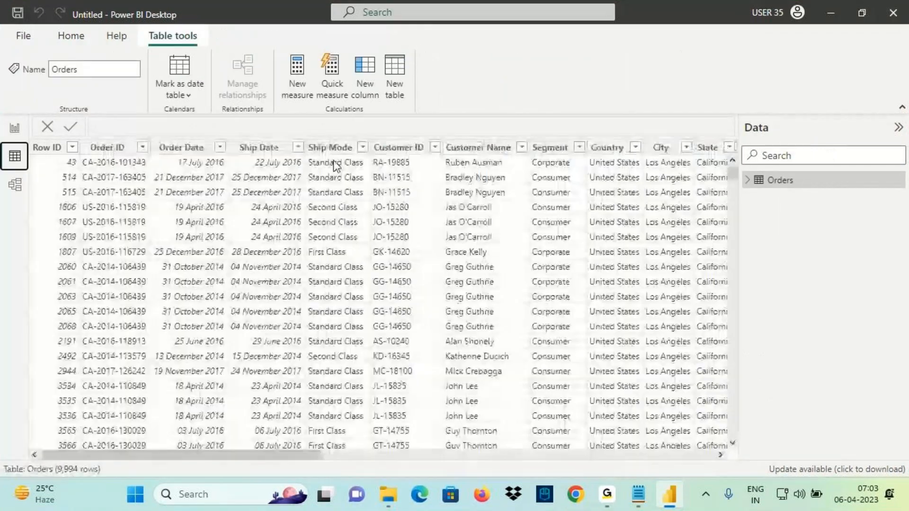
left_click(211, 148)
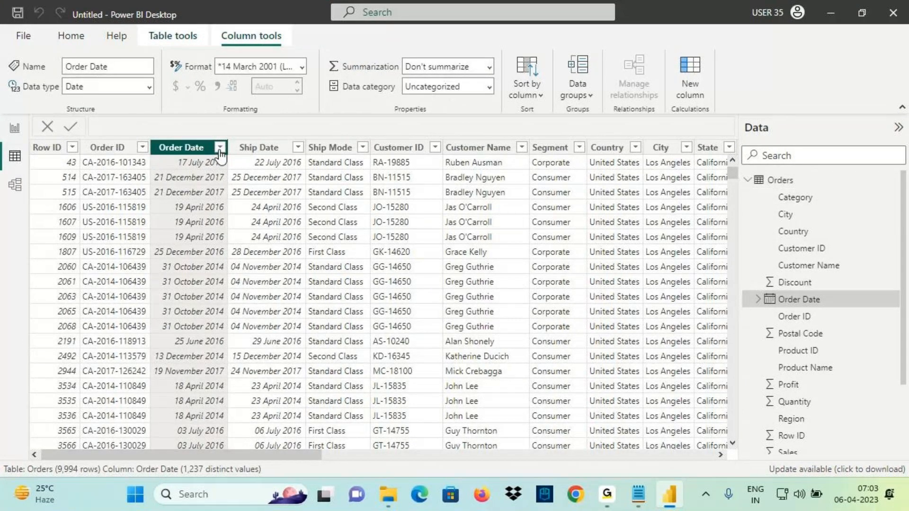
left_click(220, 147)
left_click(259, 162)
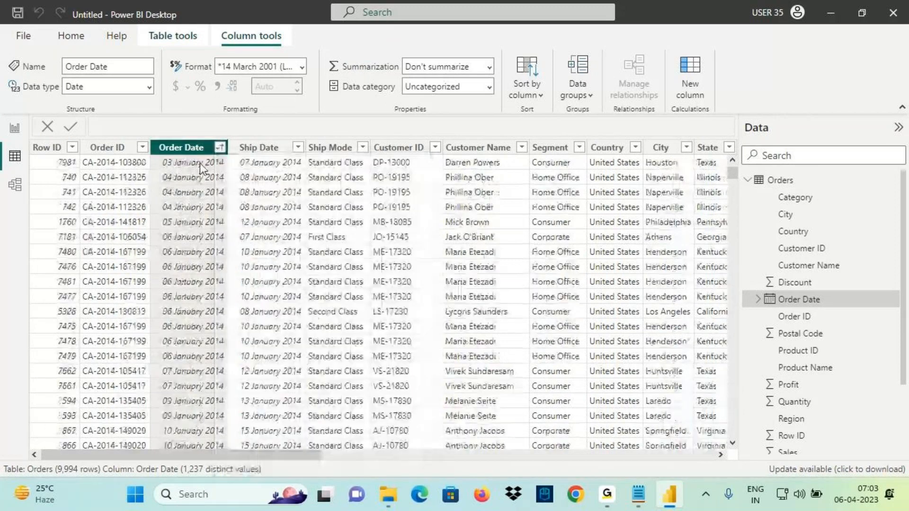
Annotate the sorted Order Date column to show its 2014 to 2017 year range, then clear the ink
left_click_drag(207, 170, 223, 168)
mouse_move(194, 300)
left_mouse_down()
mouse_move(212, 333)
mouse_move(216, 306)
left_mouse_up()
left_click_drag(225, 303, 226, 316)
left_click_drag(234, 297, 240, 324)
left_click_drag(236, 295, 277, 269)
left_click_drag(195, 172, 208, 169)
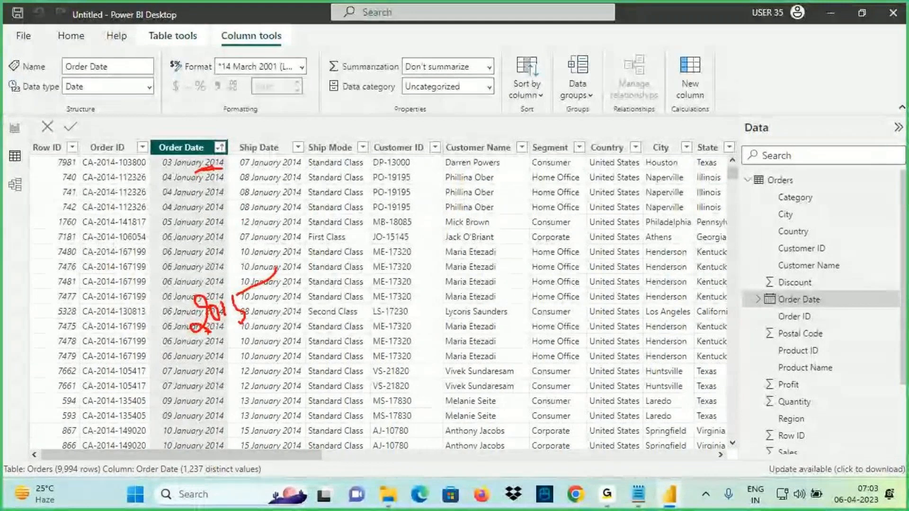
key("ctrl+z")
key("ctrl+z")
key("ctrl+z")
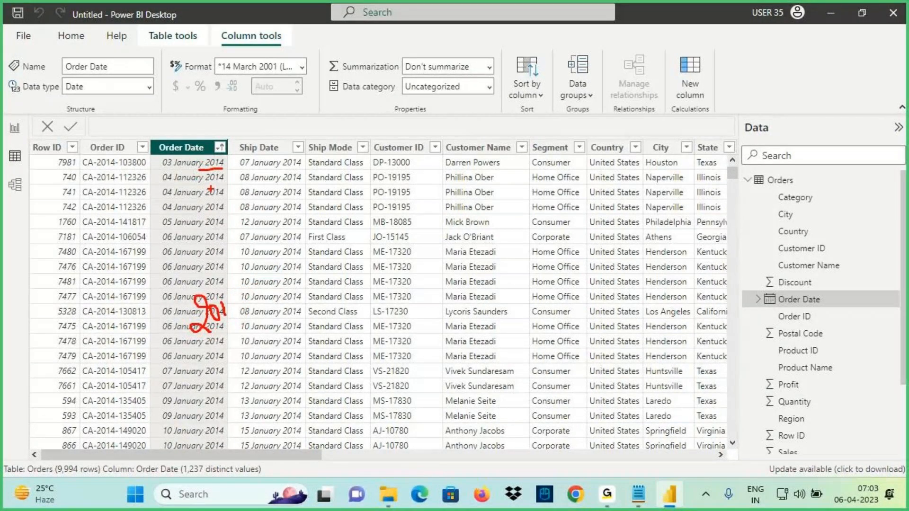
left_click_drag(196, 164, 219, 178)
left_click_drag(219, 170, 231, 177)
left_click_drag(245, 159, 251, 181)
left_click_drag(261, 160, 273, 221)
mouse_move(245, 278)
left_mouse_down()
mouse_move(249, 312)
mouse_move(282, 281)
left_mouse_up()
left_click_drag(189, 354, 264, 314)
left_click_drag(246, 196, 245, 238)
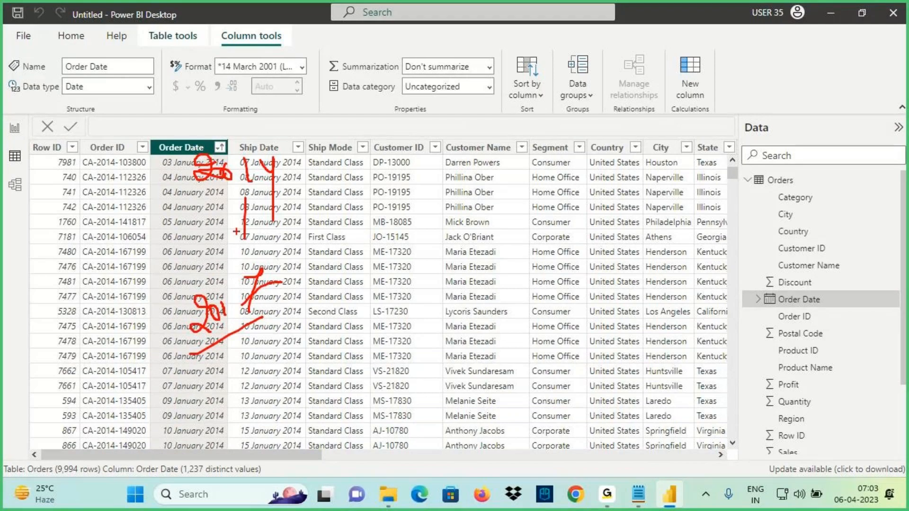
key("Escape")
Show the Sum of Sales total (2.30M) on the card and shrink the card to fit
left_click(15, 127)
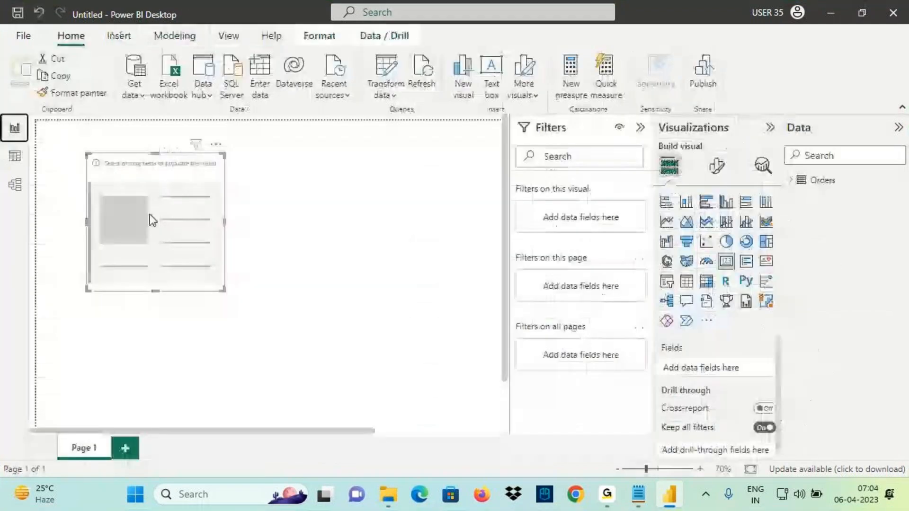
left_click(811, 181)
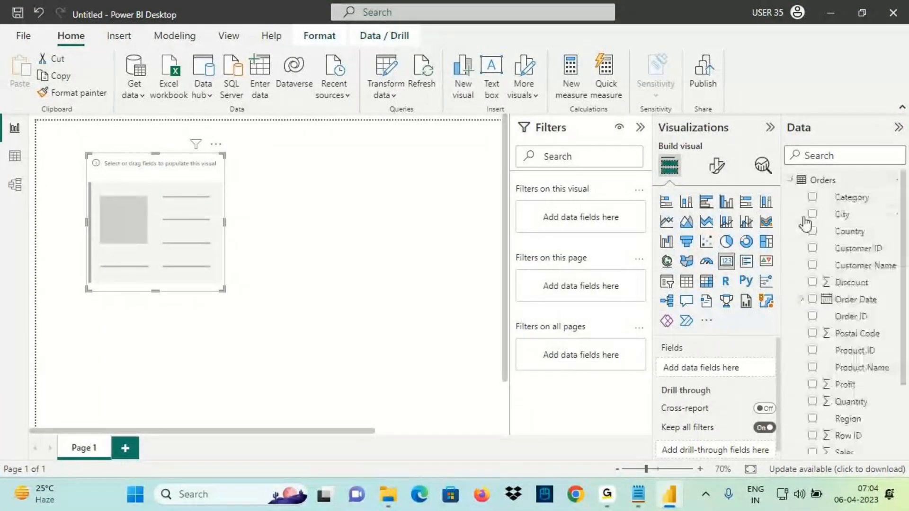
scroll(848, 369, "down", 3)
left_click_drag(846, 364, 177, 247)
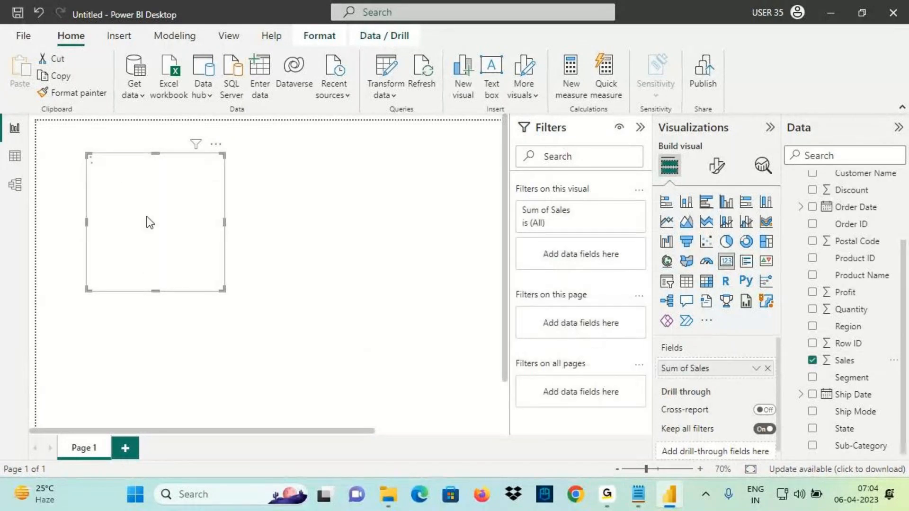
left_click_drag(222, 289, 196, 236)
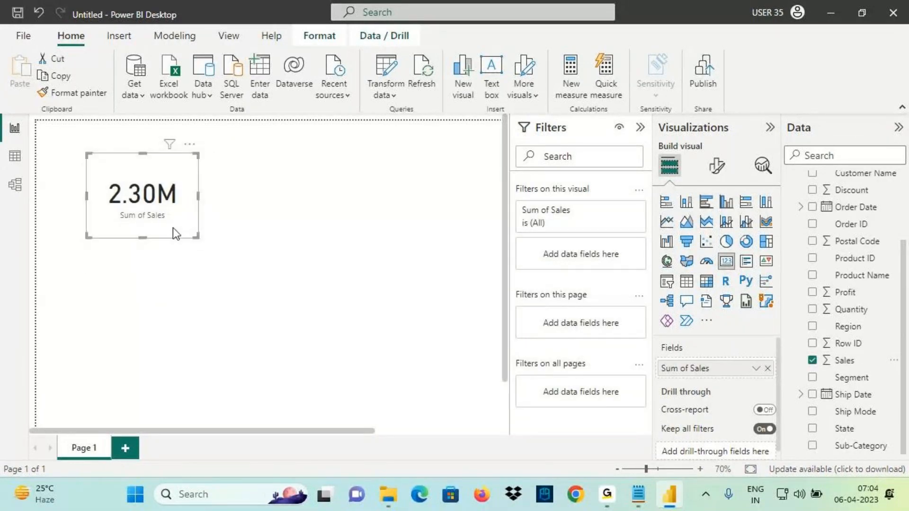
Annotate the 2.30M card with a handwritten 2016 note
mouse_move(196, 196)
left_mouse_down()
mouse_move(233, 190)
mouse_move(222, 201)
left_mouse_up()
mouse_move(266, 169)
left_mouse_down()
mouse_move(263, 198)
mouse_move(324, 170)
mouse_move(339, 214)
left_mouse_up()
mouse_move(361, 163)
left_mouse_down()
mouse_move(369, 182)
mouse_move(375, 165)
mouse_move(387, 176)
mouse_move(408, 167)
left_mouse_up()
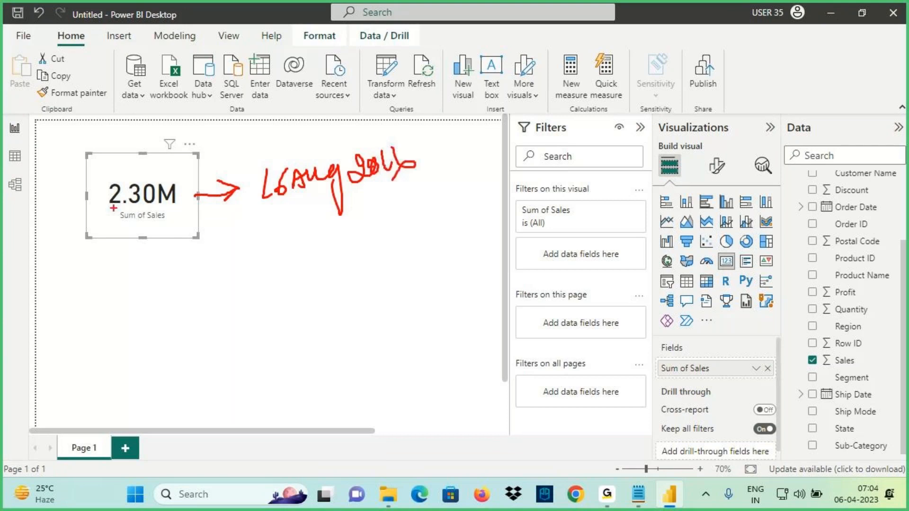
left_click_drag(111, 205, 182, 202)
left_click_drag(411, 126, 418, 163)
left_click_drag(377, 140, 410, 138)
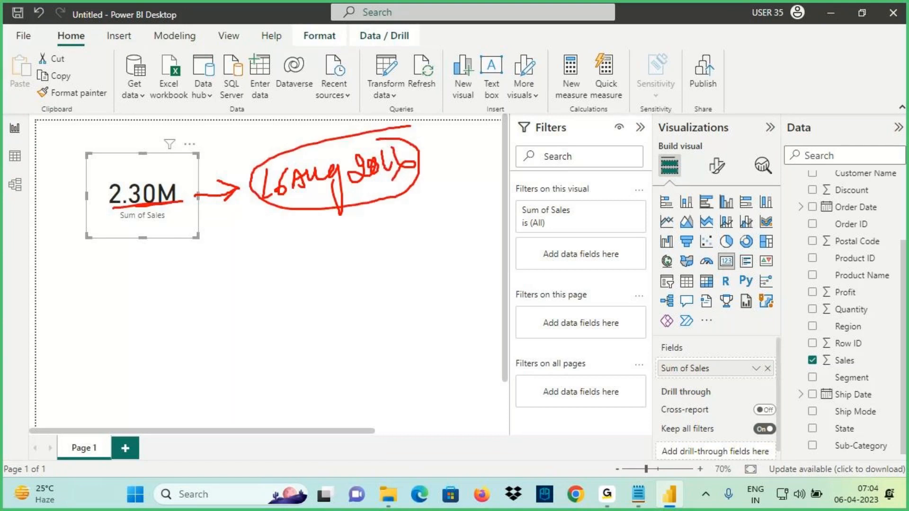
left_click_drag(152, 111, 148, 148)
left_click_drag(134, 129, 146, 153)
Annotate the Order Date field with a link to the 2016 note, then clear the ink
left_click_drag(825, 216, 895, 220)
left_click_drag(829, 213, 885, 203)
mouse_move(837, 194)
left_mouse_down()
mouse_move(473, 89)
mouse_move(421, 141)
left_mouse_up()
left_click_drag(427, 110, 409, 152)
left_click_drag(107, 207, 168, 208)
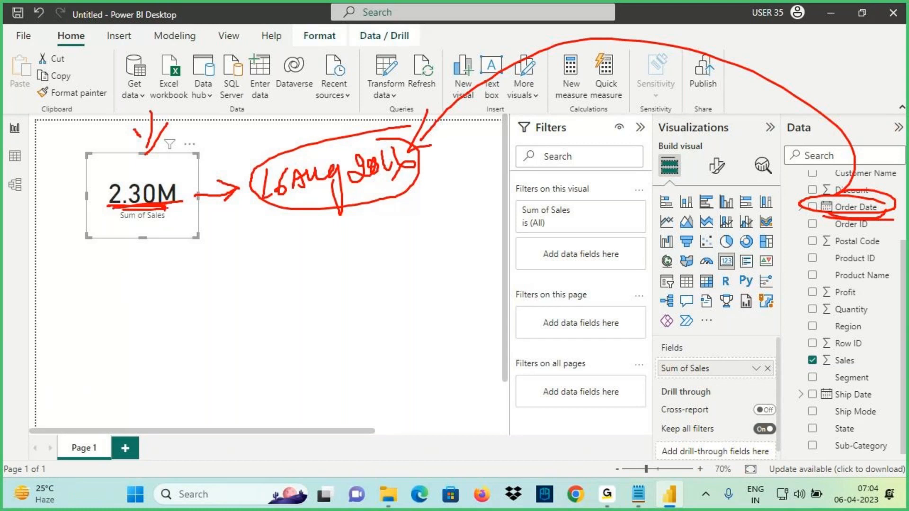
key("Escape")
Add Order Date to the card's 'Filters on this visual' list
left_click_drag(847, 207, 603, 247)
left_click_drag(602, 247, 808, 205)
left_click_drag(111, 229, 188, 225)
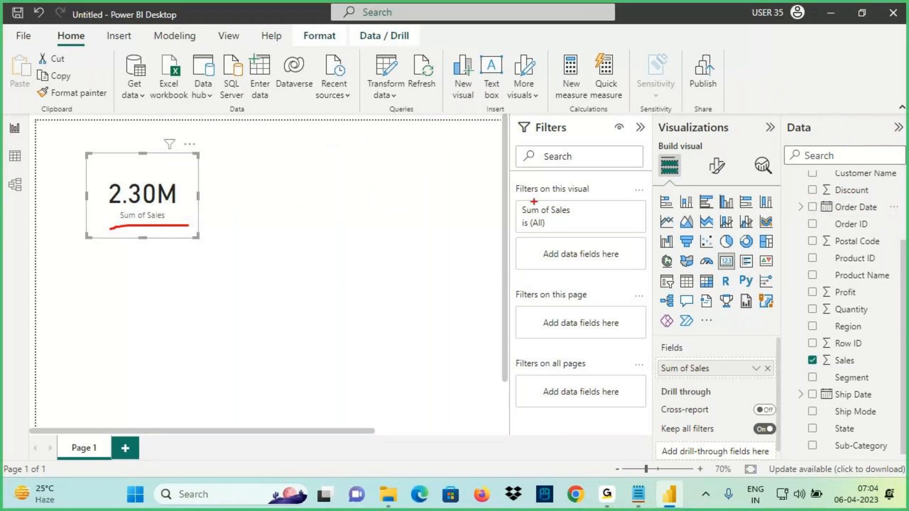
mouse_move(518, 195)
left_mouse_down()
mouse_move(597, 188)
mouse_move(570, 179)
mouse_move(521, 195)
left_mouse_up()
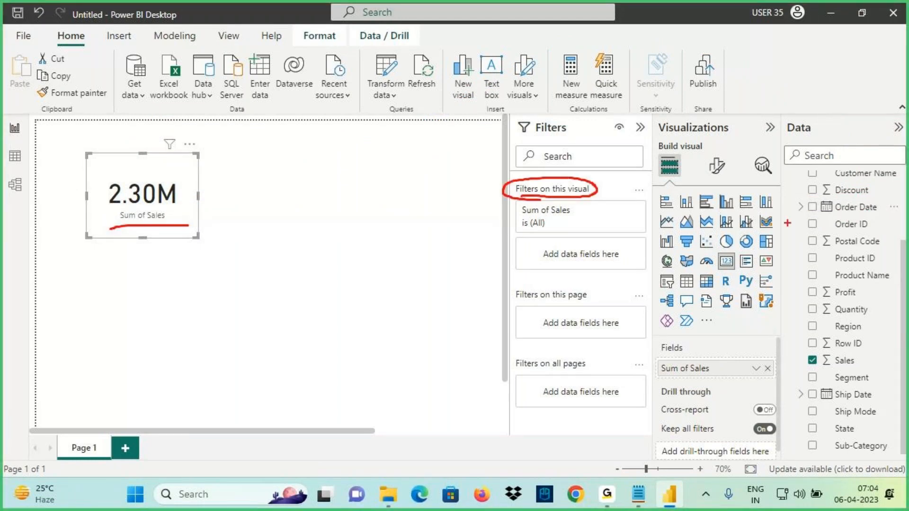
key("Escape")
left_click_drag(861, 212, 581, 254)
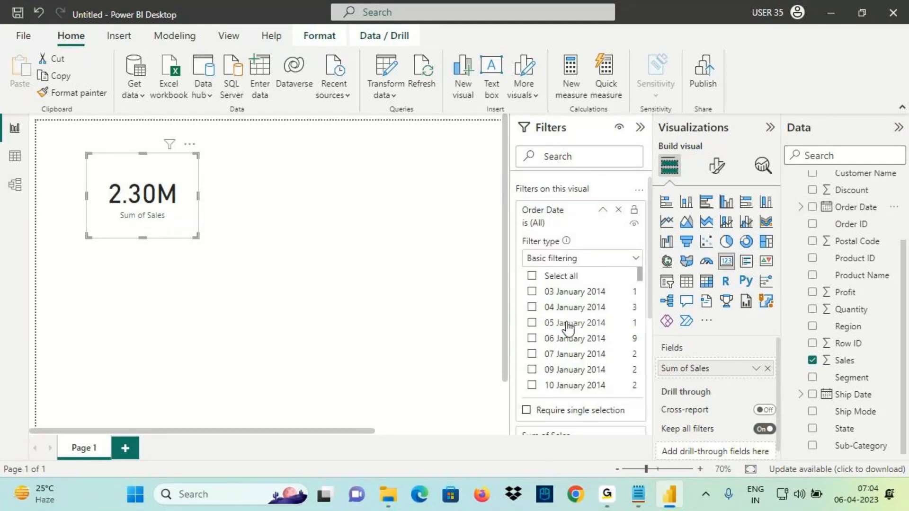
scroll(563, 305, "down", 5)
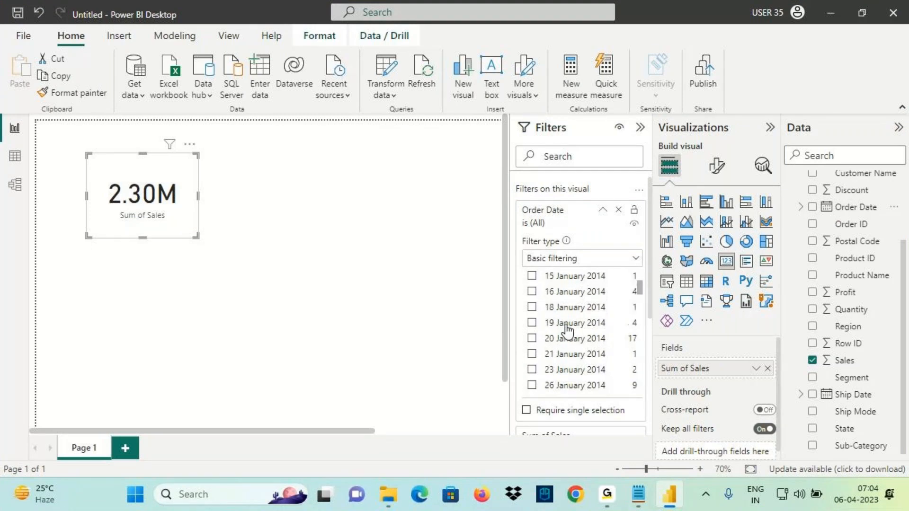
scroll(567, 326, "down", 2)
scroll(559, 308, "up", 5)
scroll(563, 274, "up", 2)
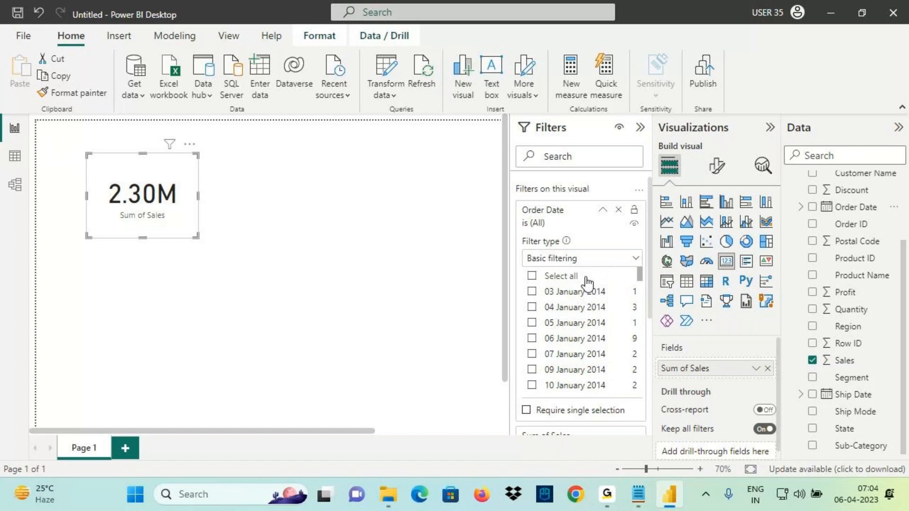
mouse_move(569, 249)
left_mouse_down()
mouse_move(614, 224)
mouse_move(625, 233)
mouse_move(619, 249)
mouse_move(643, 221)
mouse_move(650, 235)
left_mouse_up()
left_click_drag(643, 208, 677, 192)
mouse_move(599, 259)
left_mouse_down()
mouse_move(663, 237)
mouse_move(659, 251)
left_mouse_up()
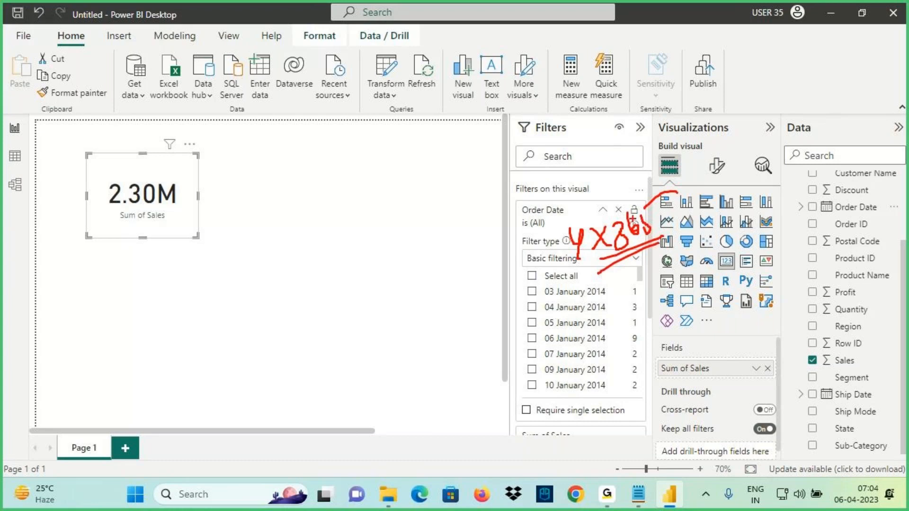
mouse_move(558, 256)
left_mouse_down()
mouse_move(556, 288)
mouse_move(609, 296)
mouse_move(587, 400)
mouse_move(608, 293)
left_mouse_up()
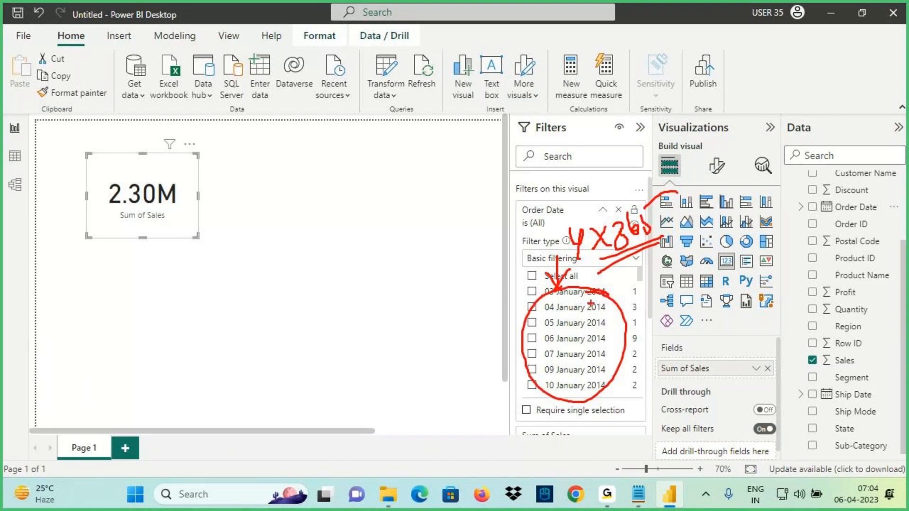
left_click_drag(623, 323, 678, 314)
left_click_drag(657, 301, 679, 314)
left_click_drag(682, 310, 656, 359)
left_click_drag(521, 216, 570, 216)
mouse_move(516, 201)
left_mouse_down()
mouse_move(520, 256)
mouse_move(494, 281)
left_mouse_up()
left_click_drag(557, 262, 557, 290)
left_click_drag(573, 274, 558, 290)
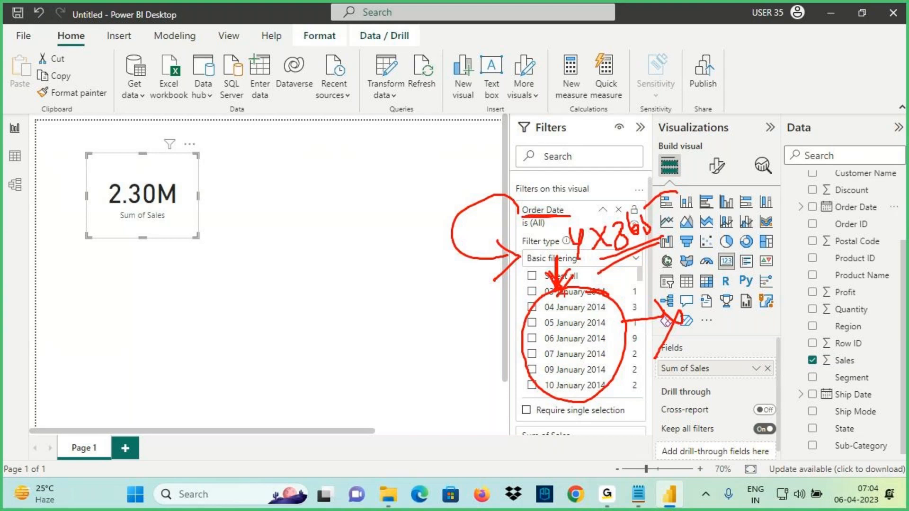
key("Escape")
Switch the Order Date filter type from Basic filtering to Advanced filtering
left_click(557, 259)
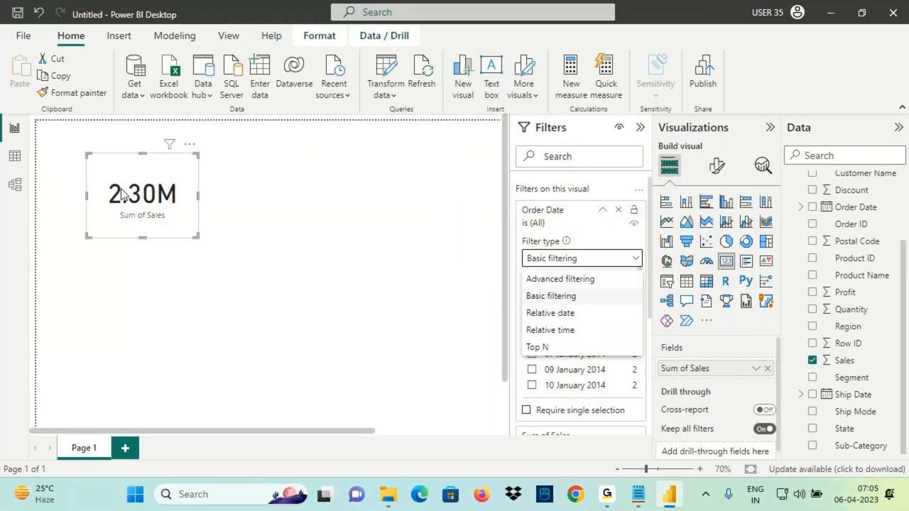
left_click(148, 193)
key("ctrl+2")
left_click_drag(129, 156, 131, 177)
mouse_move(137, 150)
left_mouse_down()
mouse_move(142, 167)
mouse_move(180, 161)
mouse_move(187, 177)
left_mouse_up()
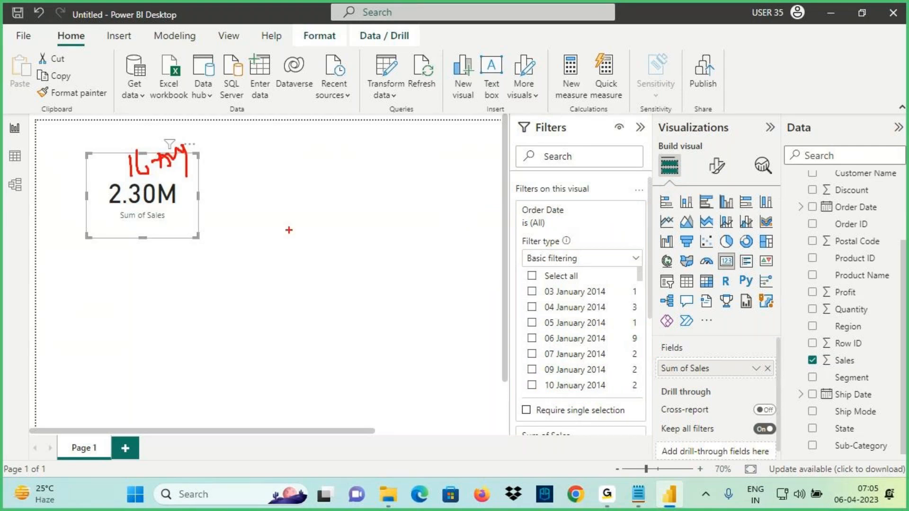
left_click_drag(604, 300, 557, 383)
left_click_drag(558, 291, 608, 383)
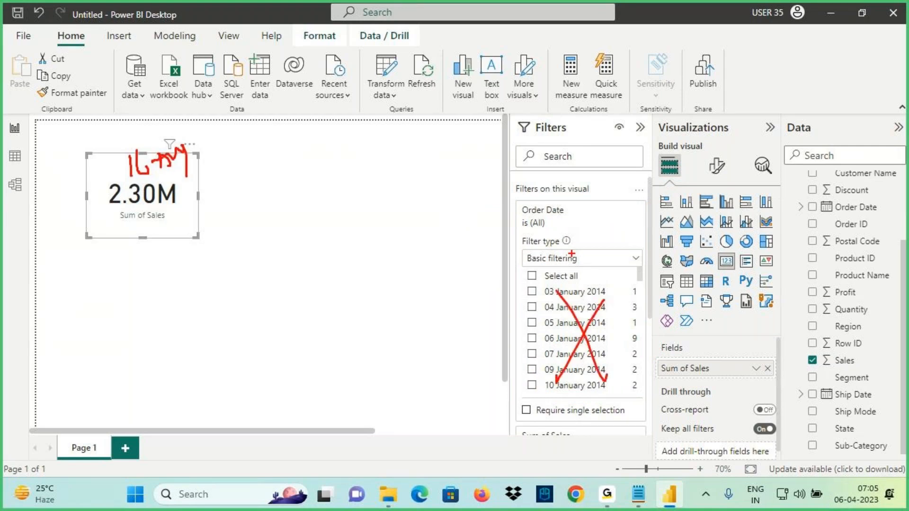
key("Escape")
left_click(571, 255)
left_click(560, 279)
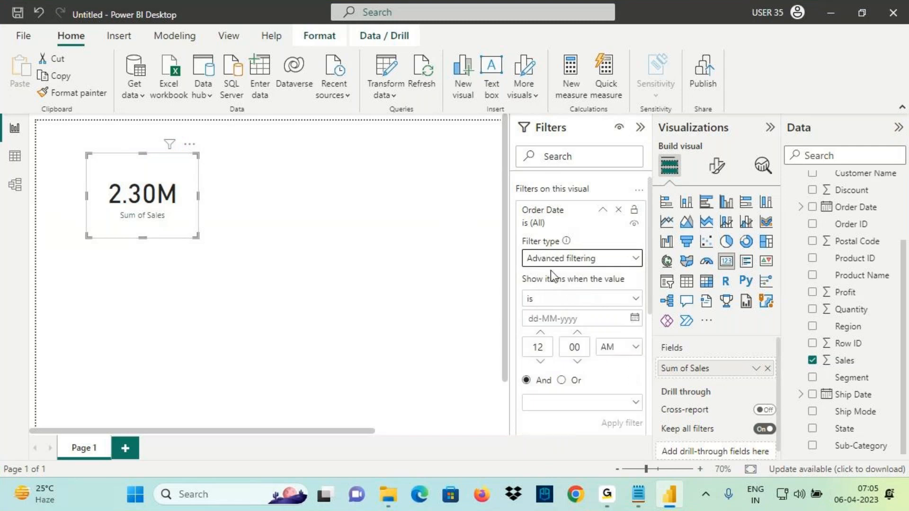
Try the condition operators, including 'is not', and settle on 'is' for the Order Date condition
left_click(528, 301)
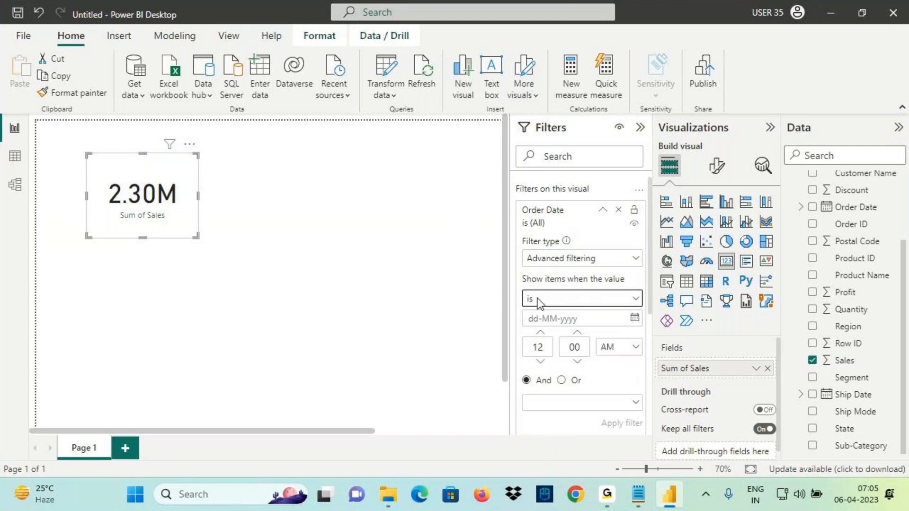
left_click(532, 319)
left_click(536, 307)
left_click(536, 308)
left_click(541, 303)
left_click(538, 337)
left_click(543, 303)
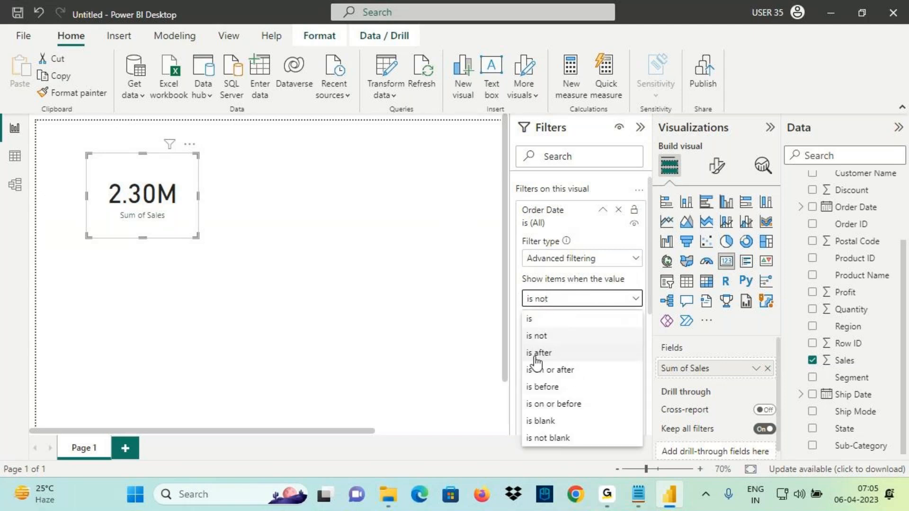
left_click(536, 320)
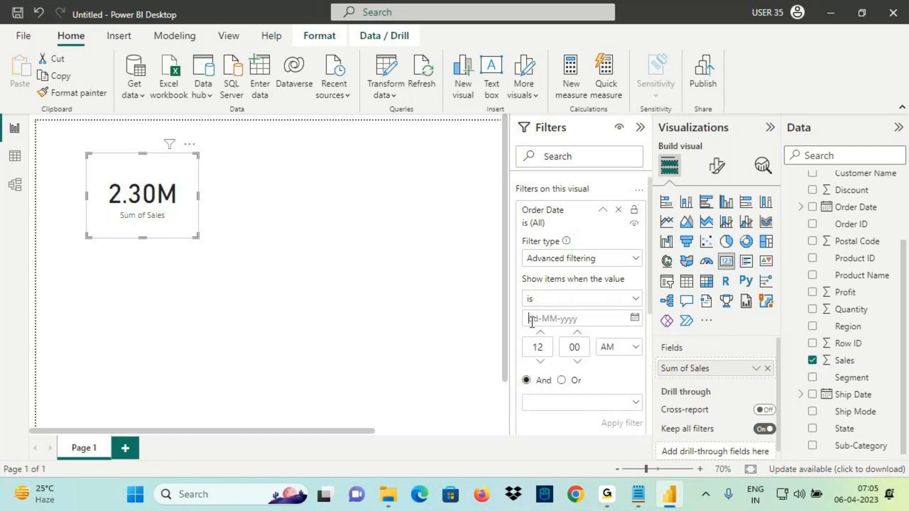
Start entering the condition's date value and bring up its calendar picker
left_click(528, 320)
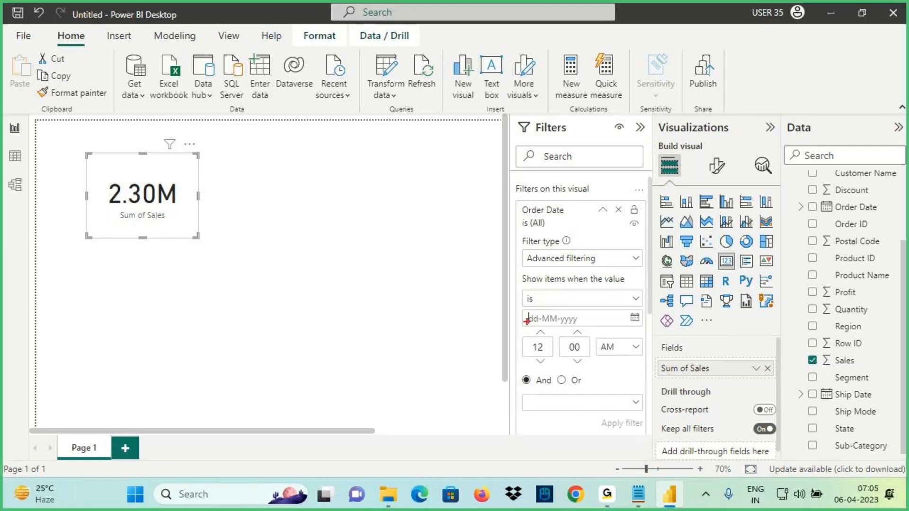
mouse_move(527, 322)
left_mouse_down()
mouse_move(573, 321)
mouse_move(543, 323)
mouse_move(554, 291)
mouse_move(561, 302)
left_mouse_up()
key("Escape")
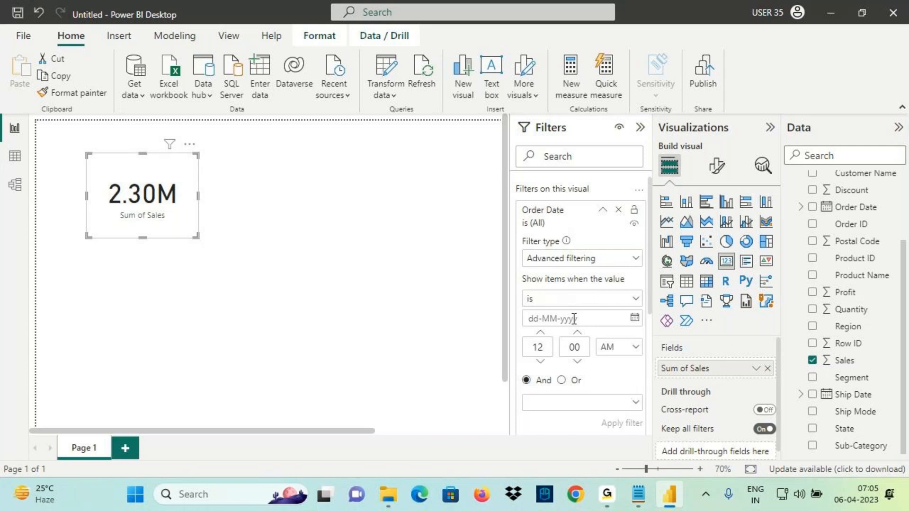
key("ctrl+2")
mouse_move(647, 314)
left_mouse_down()
mouse_move(638, 308)
mouse_move(629, 324)
mouse_move(644, 313)
left_mouse_up()
left_click_drag(628, 279, 649, 329)
key("Escape")
left_click(635, 319)
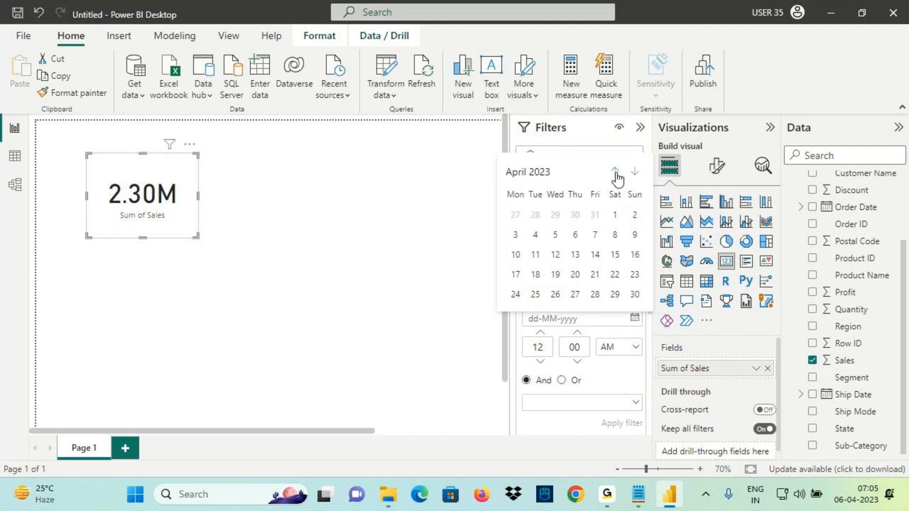
Mark up the calendar picker with annotations, then switch it to month view for 2023
key("ctrl+2")
left_click_drag(618, 166, 619, 166)
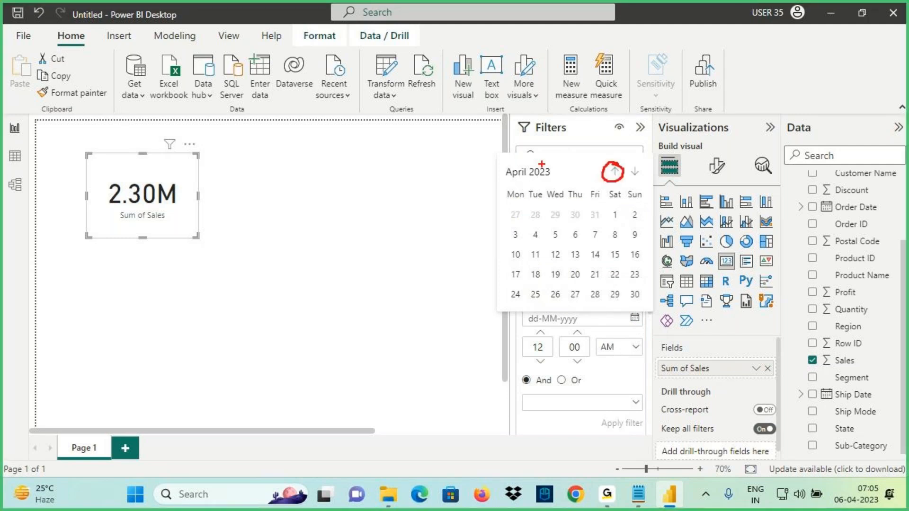
mouse_move(522, 159)
left_mouse_down()
mouse_move(515, 121)
mouse_move(506, 141)
mouse_move(530, 135)
left_mouse_up()
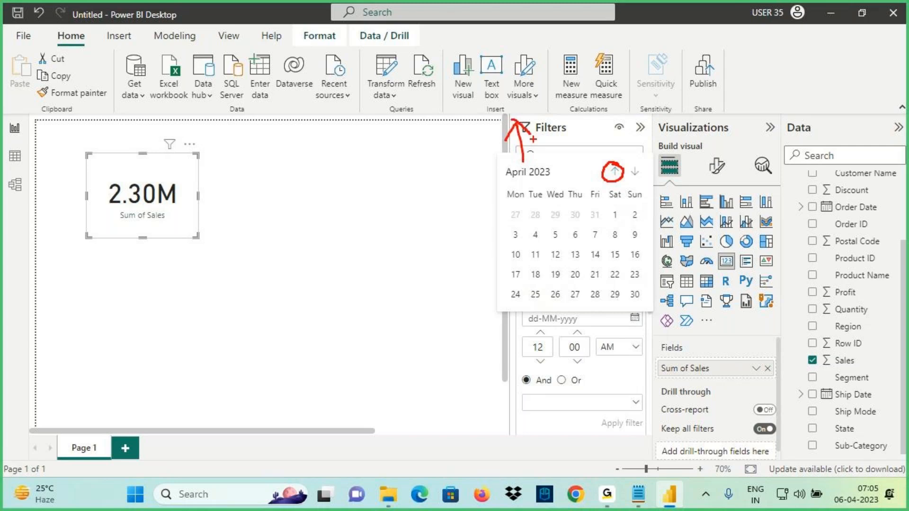
mouse_move(633, 179)
left_mouse_down()
mouse_move(689, 218)
mouse_move(661, 236)
left_mouse_up()
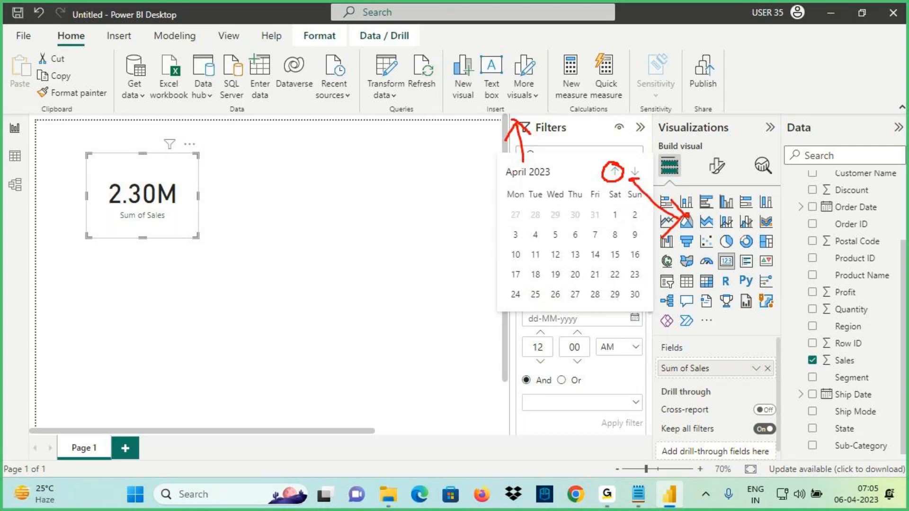
left_click_drag(610, 93, 601, 121)
left_click_drag(615, 86, 618, 106)
left_click_drag(629, 70, 635, 104)
left_click_drag(649, 72, 661, 97)
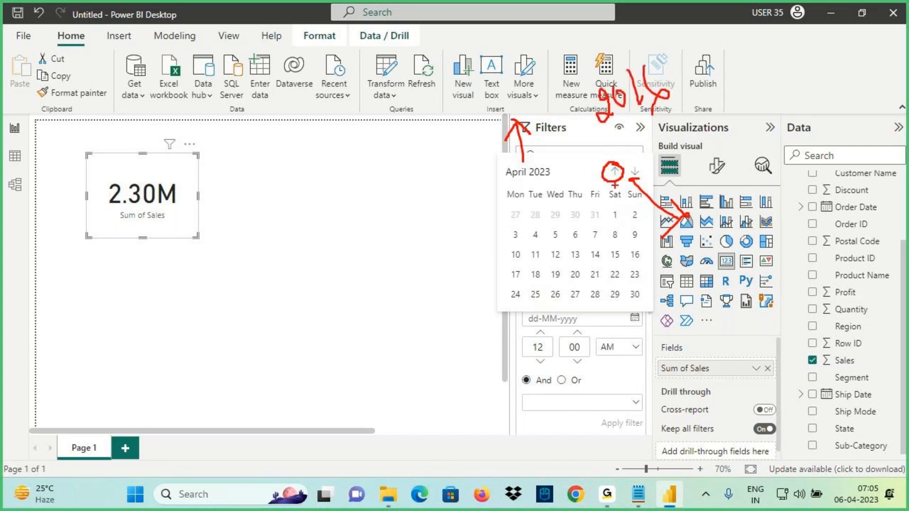
mouse_move(615, 173)
left_mouse_down()
mouse_move(616, 183)
mouse_move(623, 170)
left_mouse_up()
left_click_drag(602, 137, 667, 93)
mouse_move(609, 34)
left_mouse_down()
mouse_move(611, 62)
mouse_move(632, 56)
mouse_move(668, 66)
left_mouse_up()
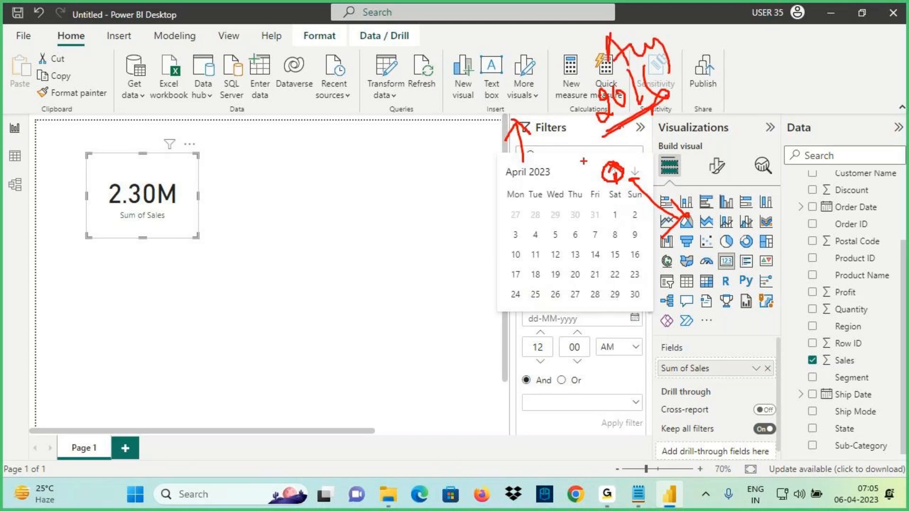
left_click_drag(508, 181, 550, 179)
key("Escape")
left_click(538, 183)
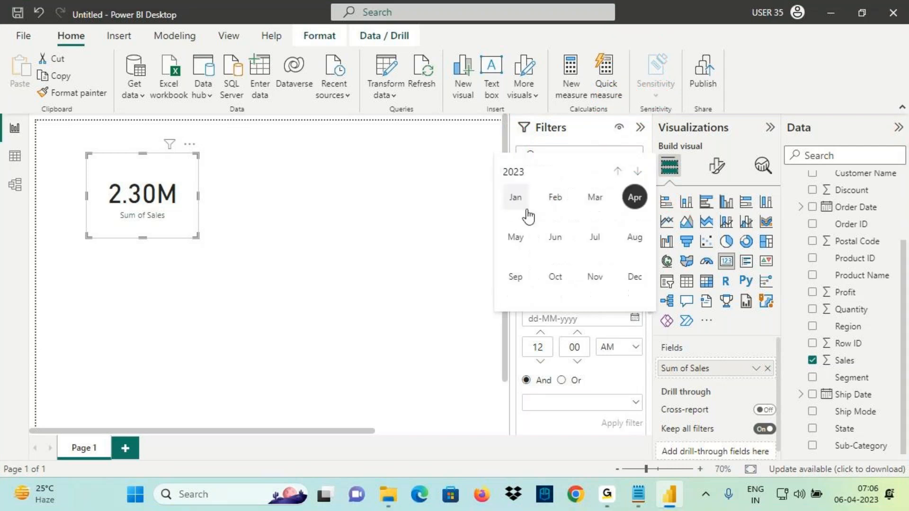
Step the calendar back to 2016 and pick 16 August 2016 as the date
key("ctrl+2")
mouse_move(627, 164)
left_mouse_down()
mouse_move(616, 162)
mouse_move(609, 107)
mouse_move(603, 132)
mouse_move(622, 118)
left_mouse_up()
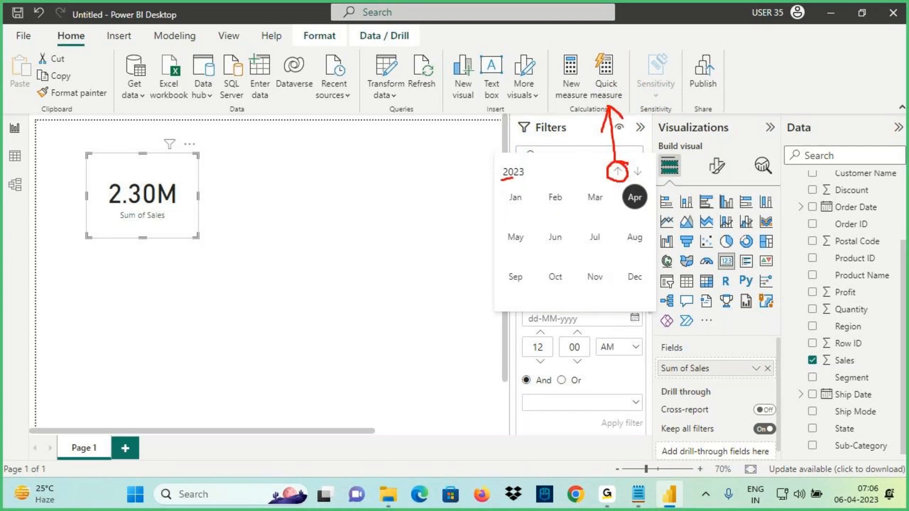
key("Escape")
left_click(618, 172)
left_click(618, 172)
left_click(618, 171)
left_click(618, 172)
left_click(617, 172)
left_click(617, 172)
left_click(617, 171)
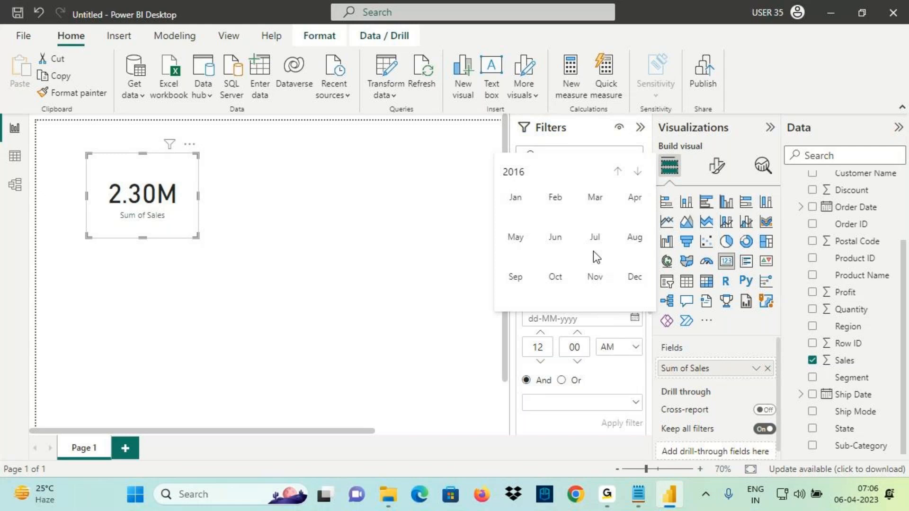
left_click(632, 251)
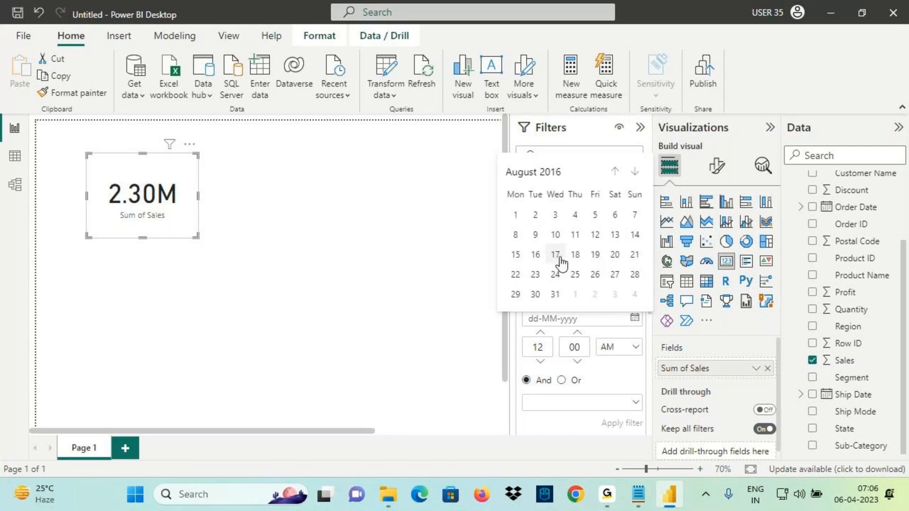
left_click(535, 256)
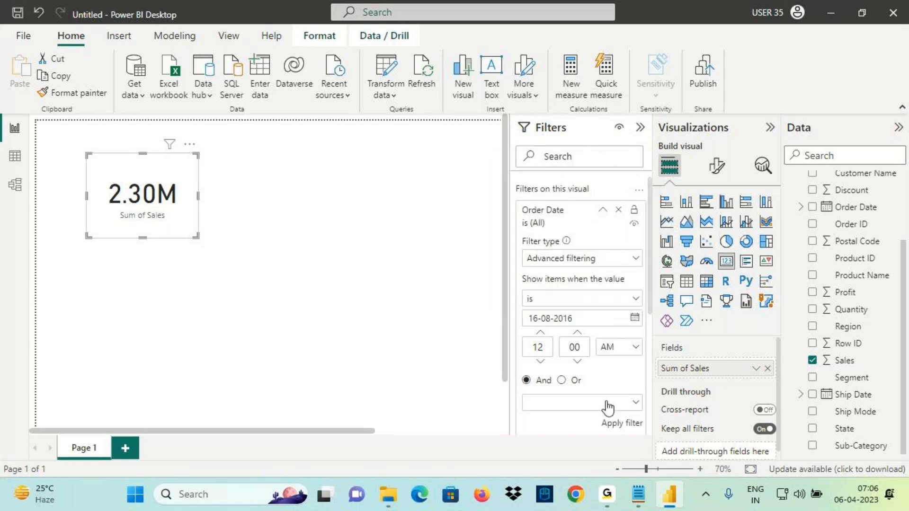
Apply the 'is 16-08-2016' filter so the Sum of Sales card drops to 204.54, and highlight the result
left_click(611, 422)
key("ctrl+2")
left_click_drag(112, 205, 178, 199)
mouse_move(170, 185)
left_mouse_down()
mouse_move(225, 182)
mouse_move(184, 211)
left_mouse_up()
mouse_move(523, 307)
left_mouse_down()
mouse_move(555, 307)
mouse_move(536, 326)
mouse_move(571, 309)
mouse_move(264, 153)
mouse_move(178, 189)
left_mouse_up()
key("Escape")
key("ctrl+2")
left_click_drag(192, 164, 207, 206)
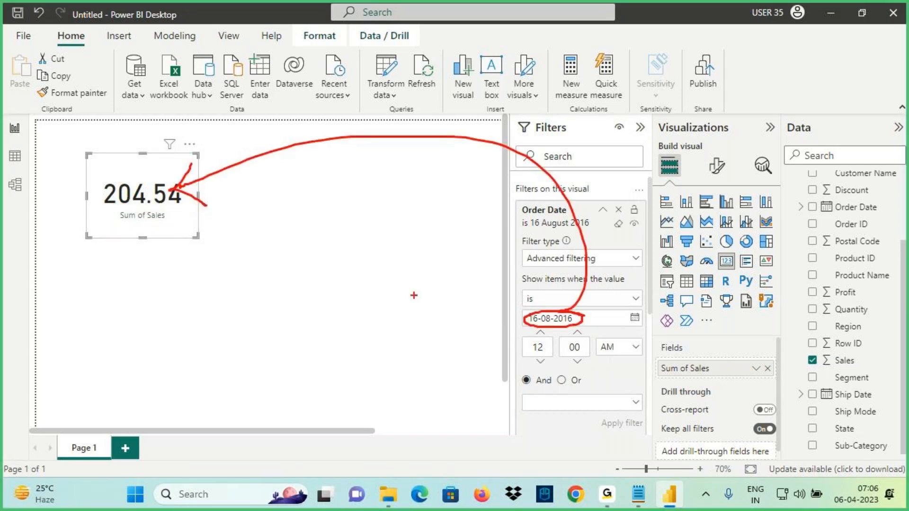
left_click_drag(522, 216, 583, 214)
left_click_drag(561, 315, 527, 337)
Change the condition to 'is not 16-08-2016' and apply it, restoring the card to 2.30M
key("Escape")
left_click(635, 299)
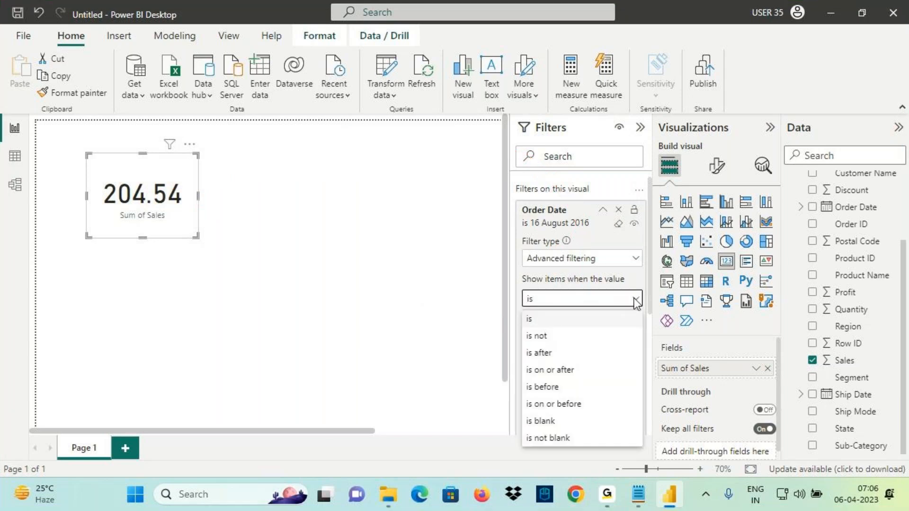
left_click(544, 341)
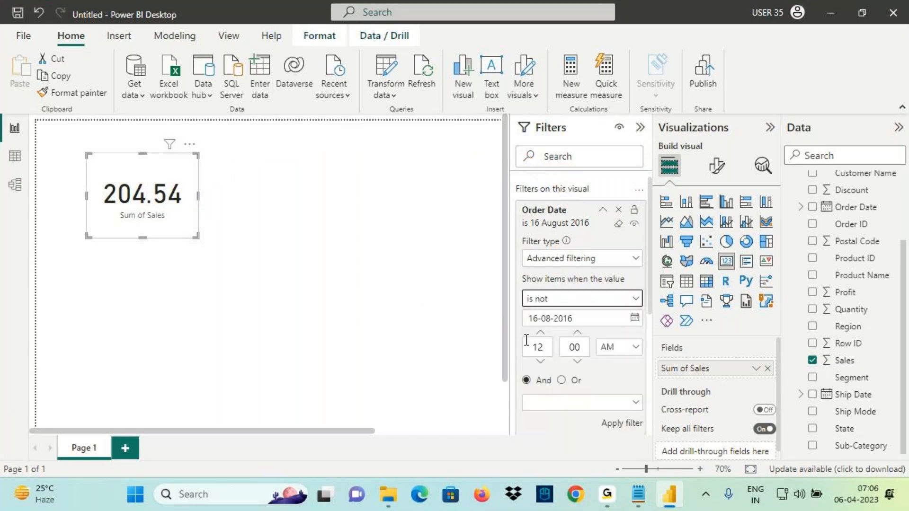
left_click(578, 320)
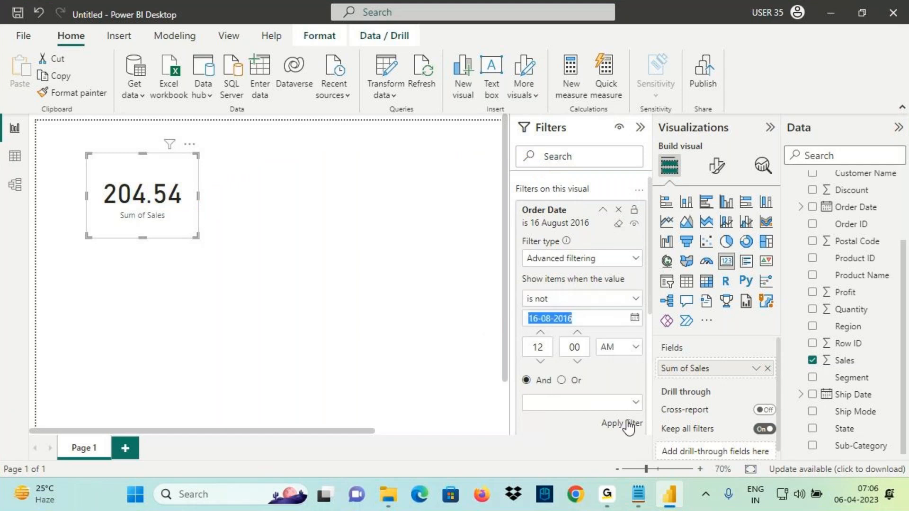
left_click(616, 426)
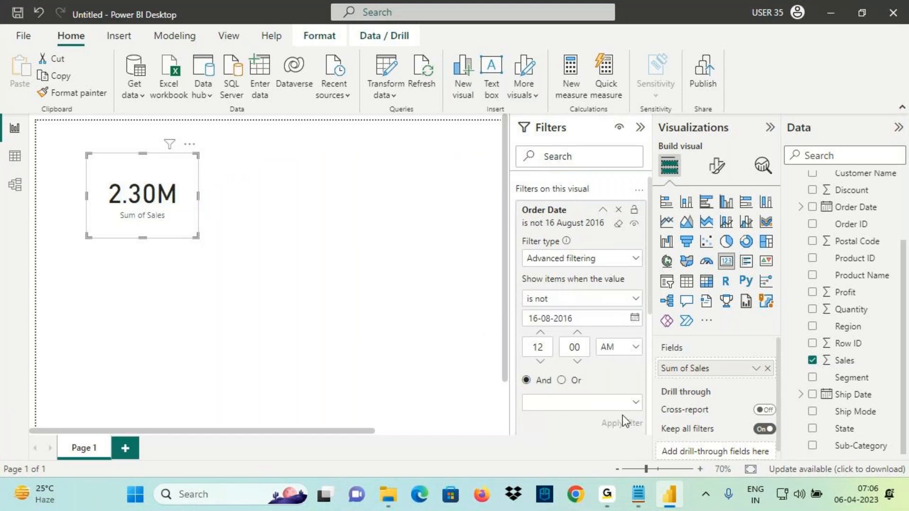
Reselect the 2.30M sales card and collapse its Order Date filter settings
mouse_move(170, 144)
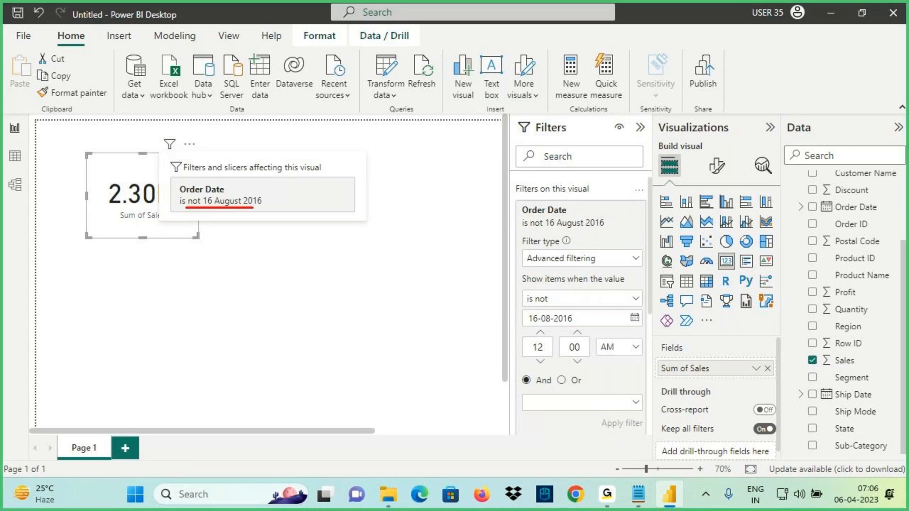
left_click(322, 306)
left_click(106, 230)
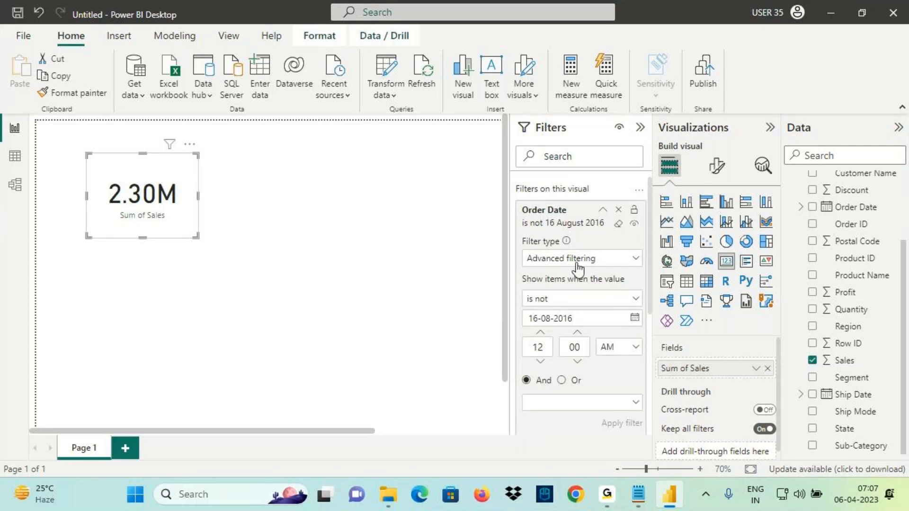
left_click(607, 210)
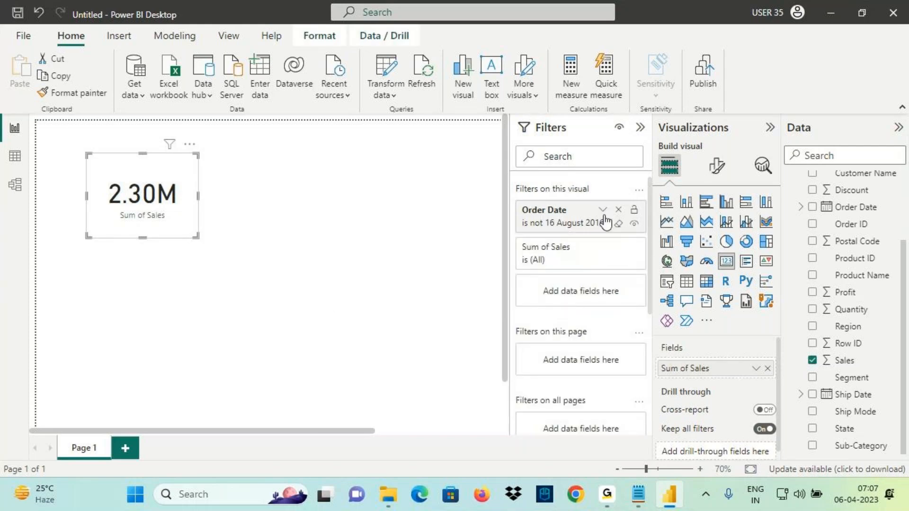
Add Page 2 with an empty line chart stretched across the canvas, marking the Order Date and Sales fields
left_click(125, 448)
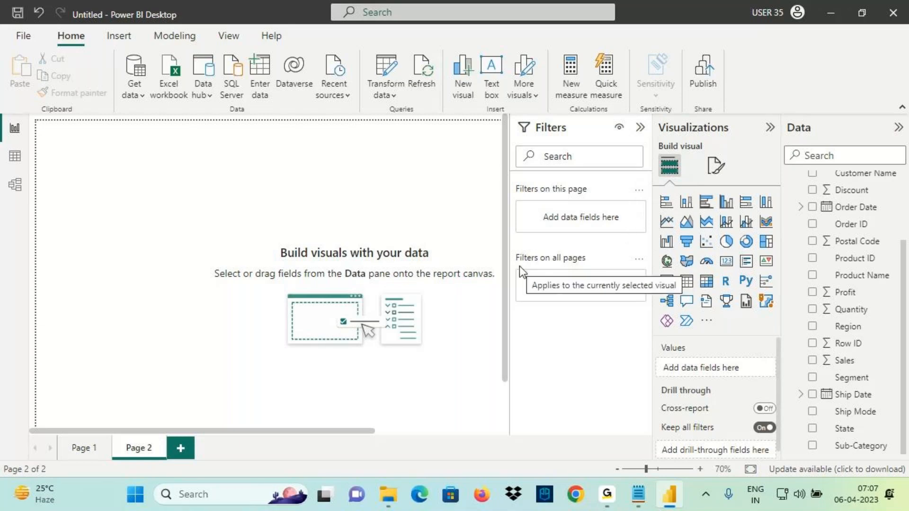
left_click(667, 223)
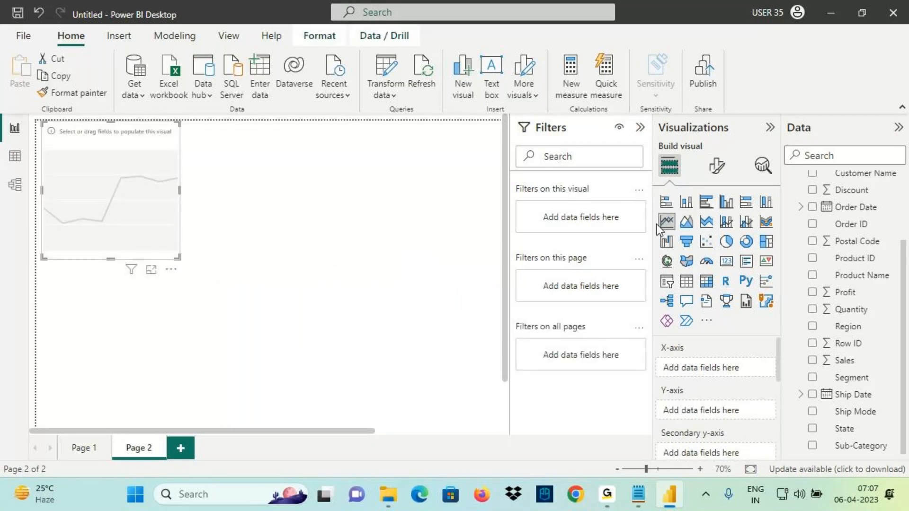
left_click_drag(140, 216, 447, 308)
left_click_drag(351, 215, 58, 143)
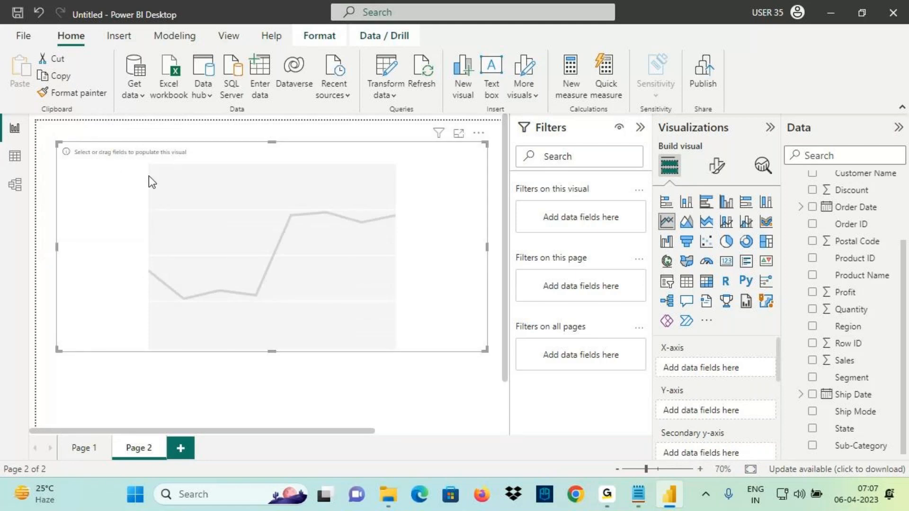
left_click_drag(806, 217, 902, 219)
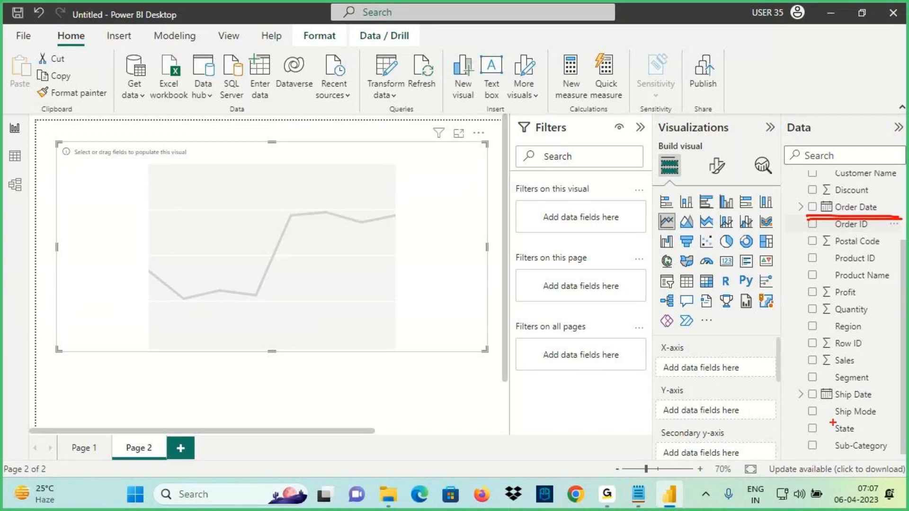
left_click_drag(805, 374, 886, 369)
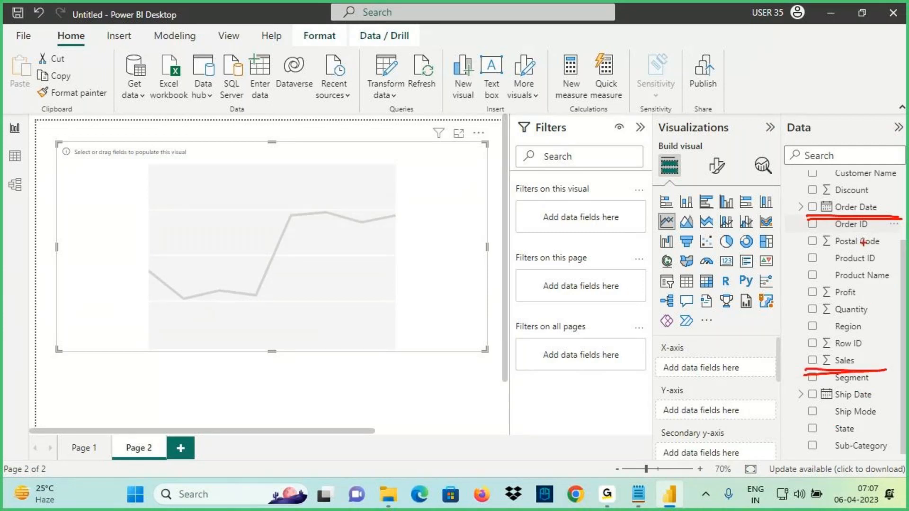
Plot Sum of Sales by Order Date year, collapse the Filters pane, and resize the chart
key("Escape")
left_click(852, 207)
left_click_drag(846, 368, 402, 294)
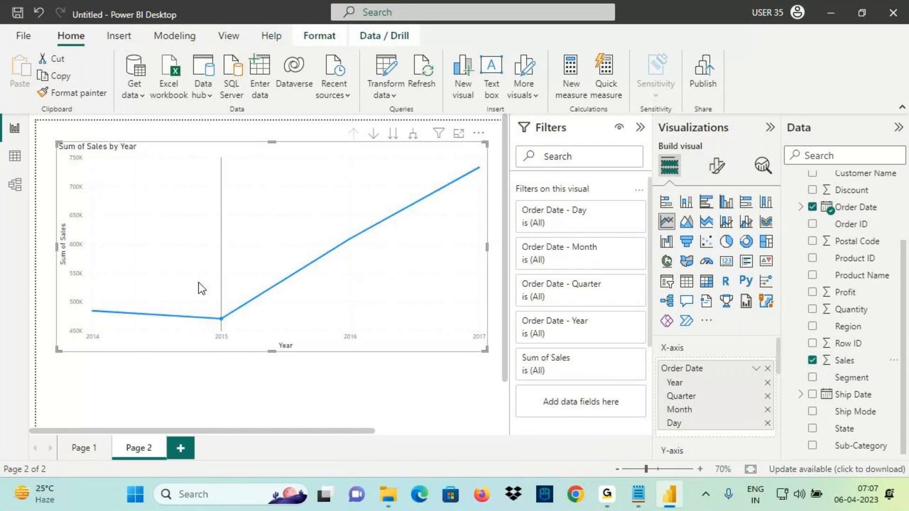
left_click_drag(487, 248, 461, 251)
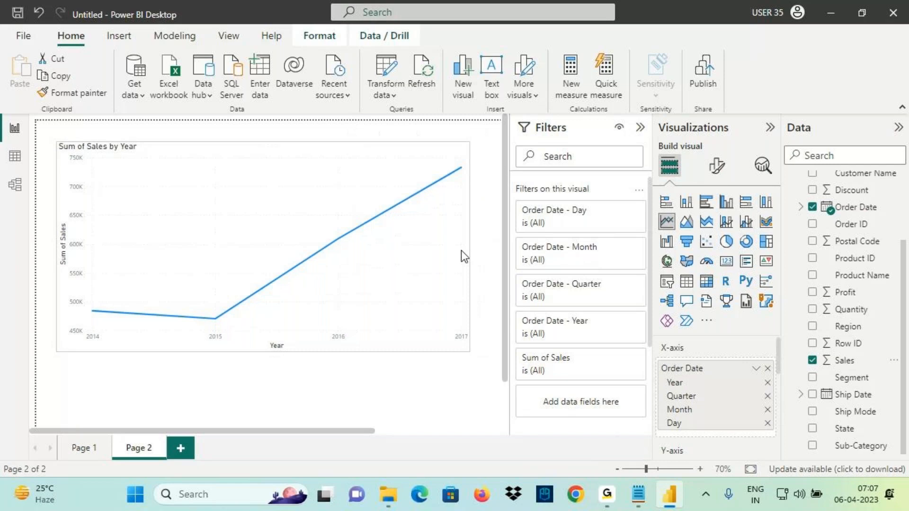
scroll(448, 249, "up", 1)
scroll(319, 244, "up", 1)
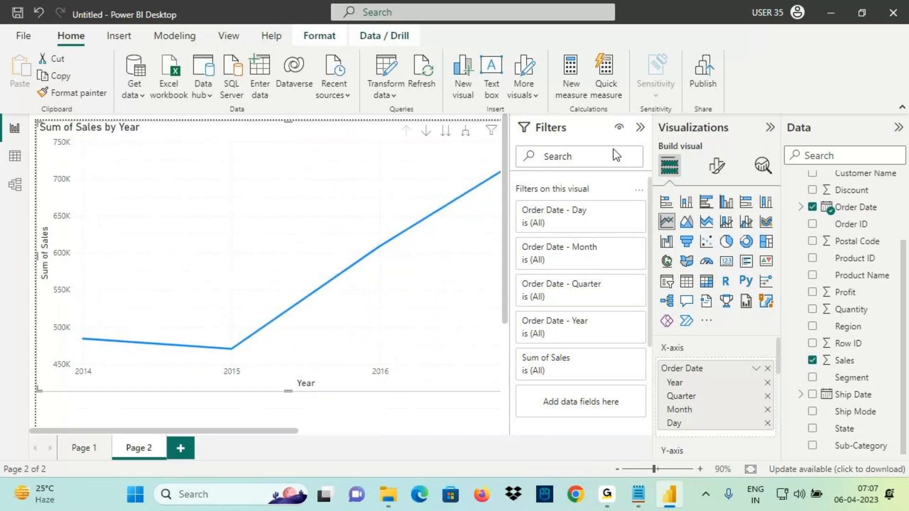
left_click(640, 127)
left_click_drag(289, 122, 305, 181)
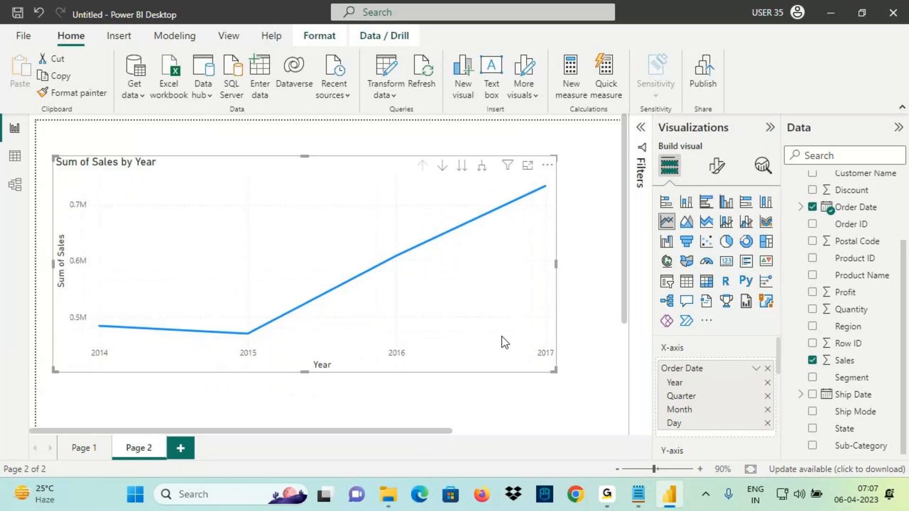
left_click_drag(554, 371, 525, 364)
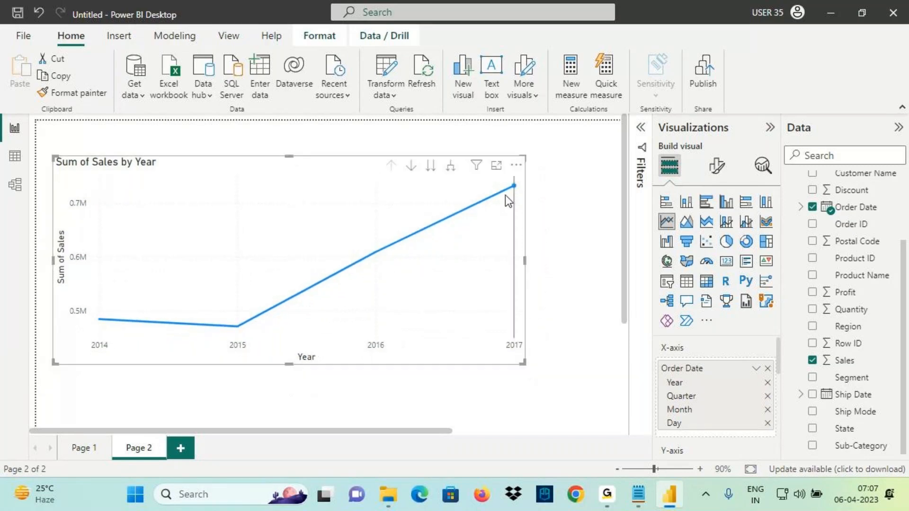
Turn data labels on and annotate the Year and Sum of Sales axis titles
left_click(717, 166)
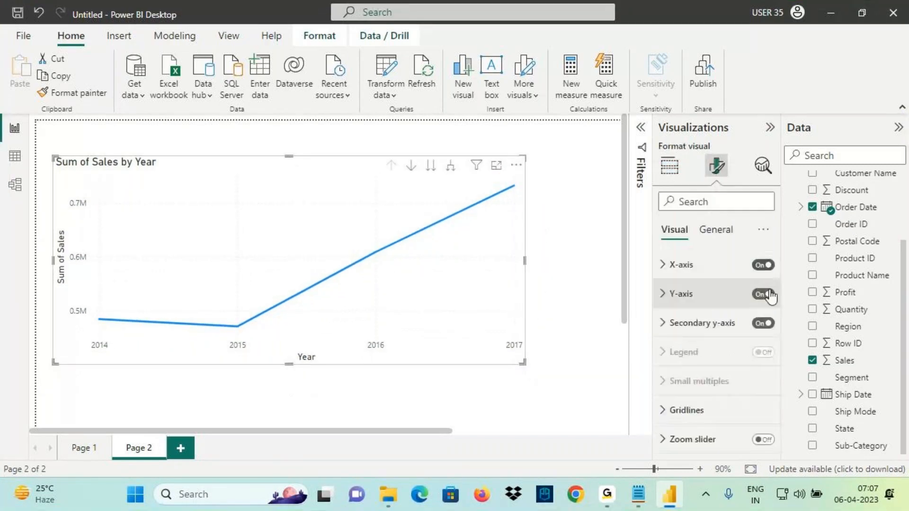
scroll(744, 377, "down", 3)
scroll(743, 377, "down", 2)
left_click(763, 388)
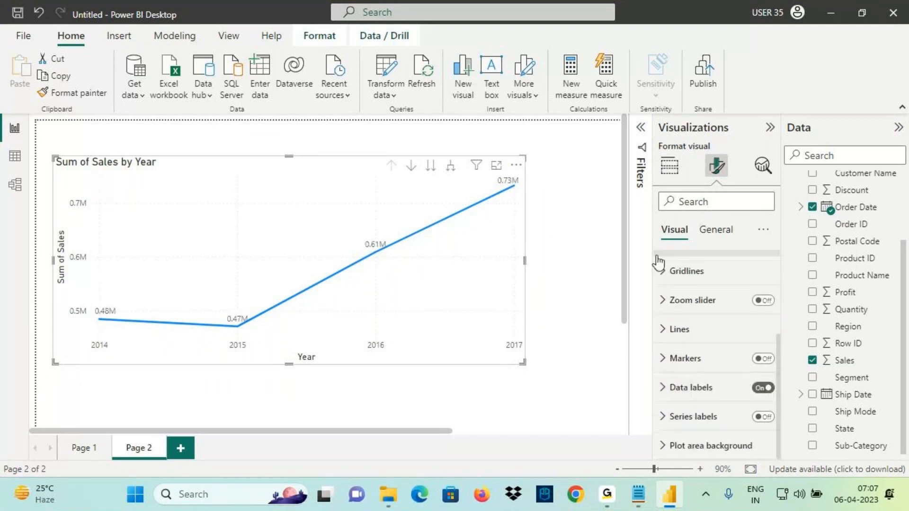
key("ctrl+2")
left_click_drag(663, 377, 708, 372)
left_click_drag(289, 350, 330, 368)
left_click_drag(49, 228, 73, 287)
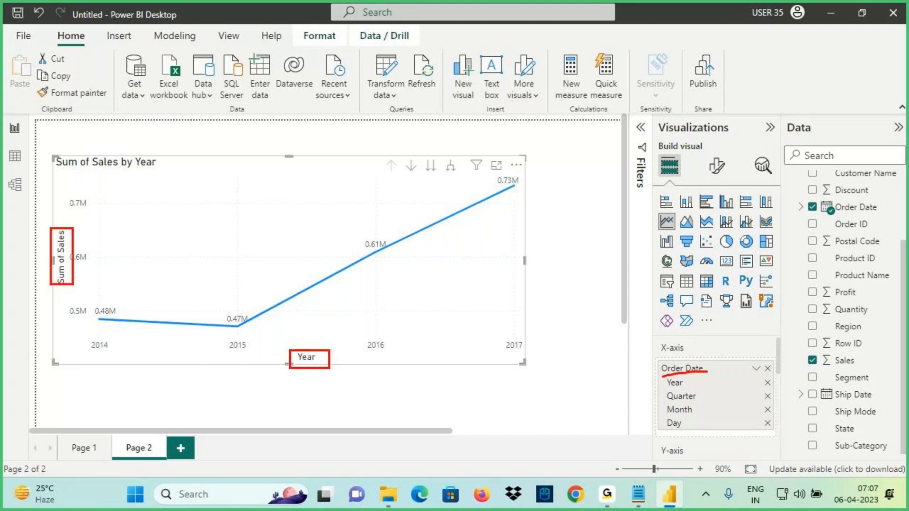
left_click_drag(665, 375, 723, 377)
Open the X-axis Order Date field options and annotate how Order Date feeds the Year axis
key("Escape")
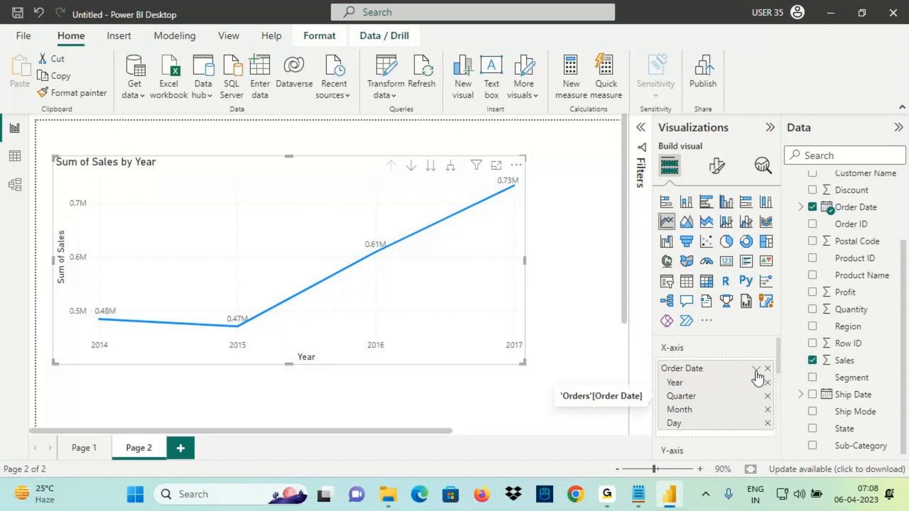
left_click(756, 369)
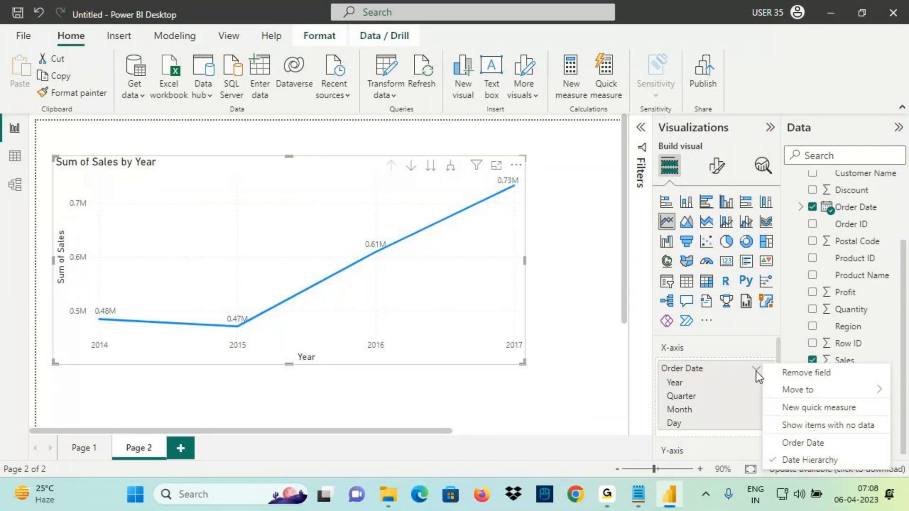
left_click(757, 369)
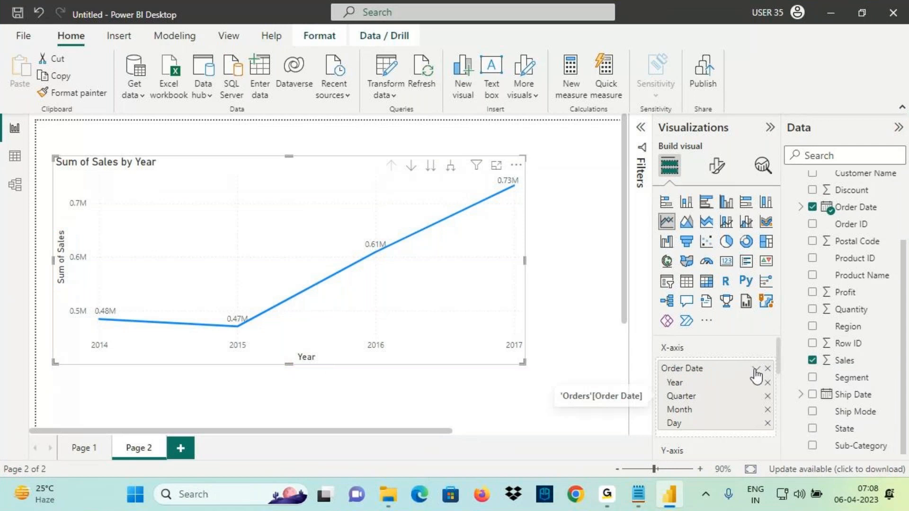
left_click(757, 369)
key("ctrl+2")
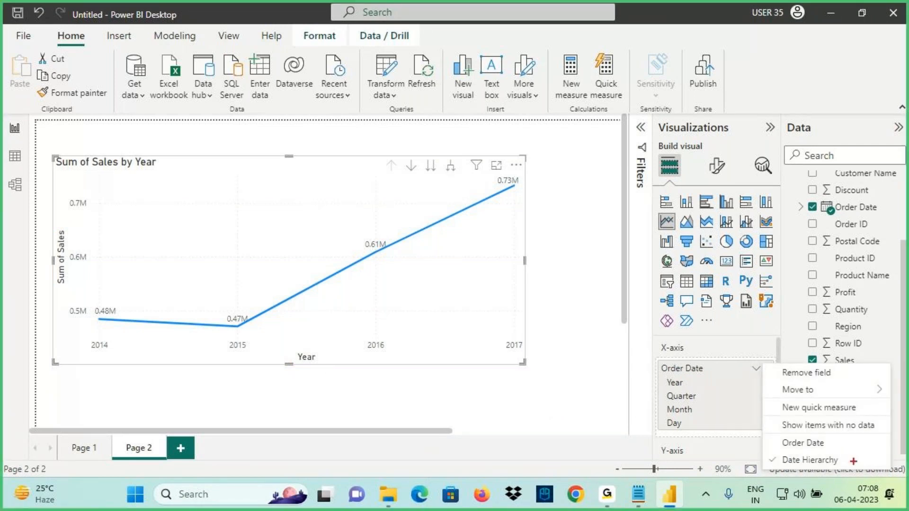
mouse_move(780, 453)
left_mouse_down()
mouse_move(825, 450)
mouse_move(818, 466)
mouse_move(764, 463)
mouse_move(813, 473)
mouse_move(845, 459)
mouse_move(861, 431)
mouse_move(857, 467)
left_mouse_up()
mouse_move(825, 220)
left_mouse_down()
mouse_move(865, 216)
mouse_move(719, 328)
mouse_move(702, 369)
left_mouse_up()
mouse_move(701, 358)
left_mouse_down()
mouse_move(695, 373)
mouse_move(708, 377)
left_mouse_up()
left_click_drag(657, 389, 700, 389)
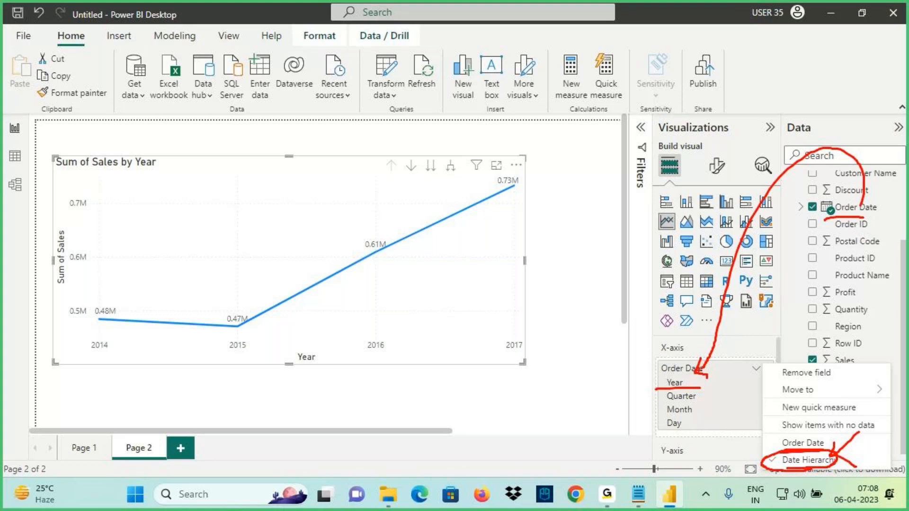
key("Escape")
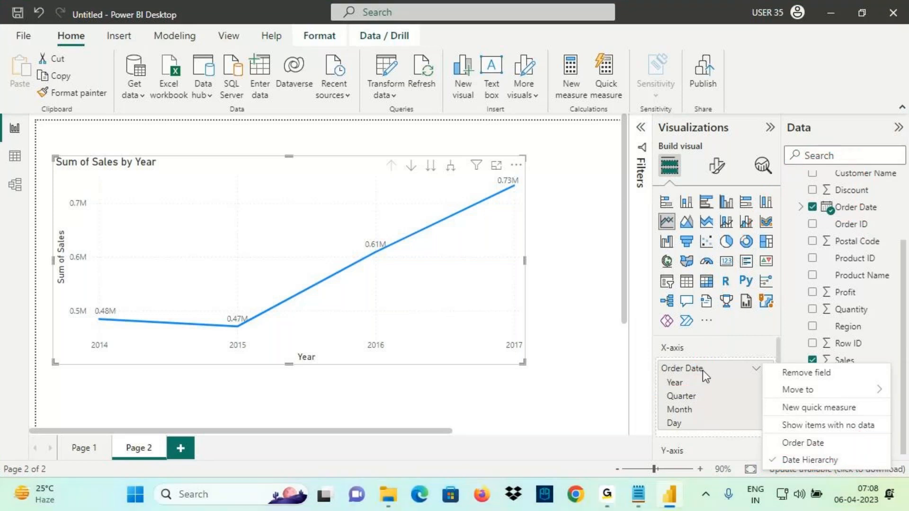
left_click(506, 325)
left_click_drag(522, 363, 510, 349)
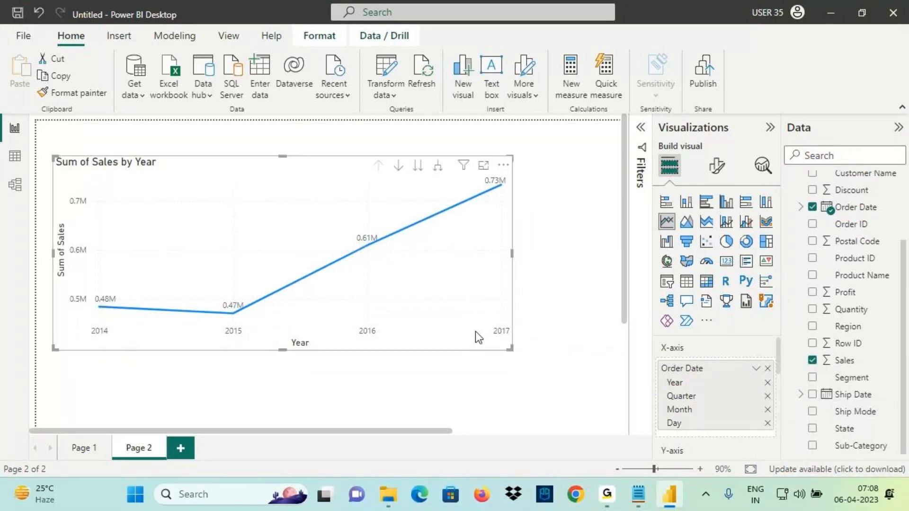
scroll(475, 331, "up", 1)
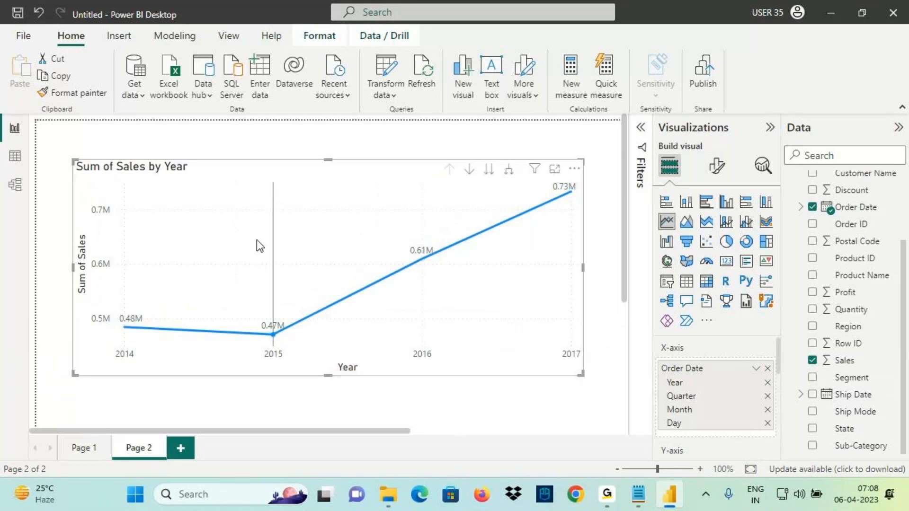
Annotate the chart with an arrow, an underline, and an 'Order' note beneath it
key("ctrl+2")
mouse_move(309, 123)
left_mouse_down()
mouse_move(317, 168)
mouse_move(308, 195)
left_mouse_up()
left_click_drag(307, 116, 327, 178)
left_click_drag(328, 159, 310, 194)
left_click_drag(118, 376, 595, 392)
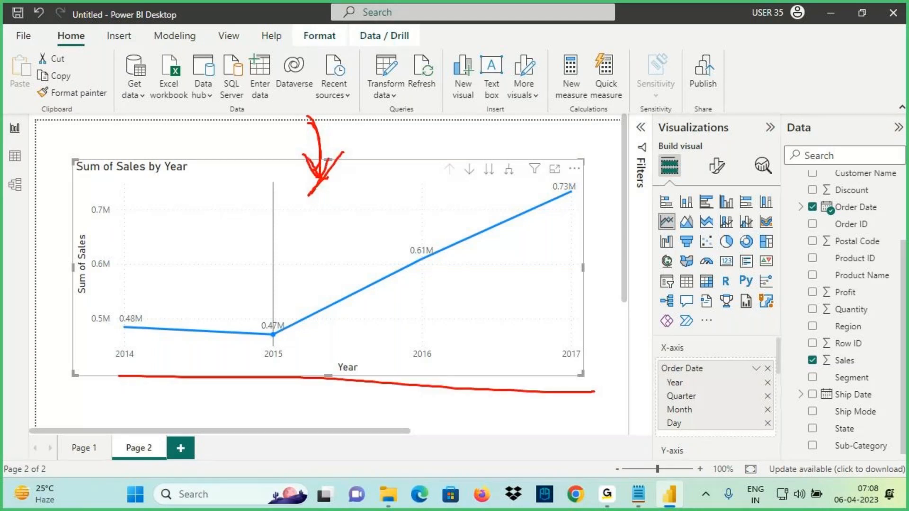
left_click_drag(359, 359, 364, 366)
mouse_move(357, 390)
left_mouse_down()
mouse_move(353, 399)
mouse_move(386, 394)
mouse_move(383, 405)
mouse_move(424, 393)
left_mouse_up()
left_click_drag(363, 420, 443, 404)
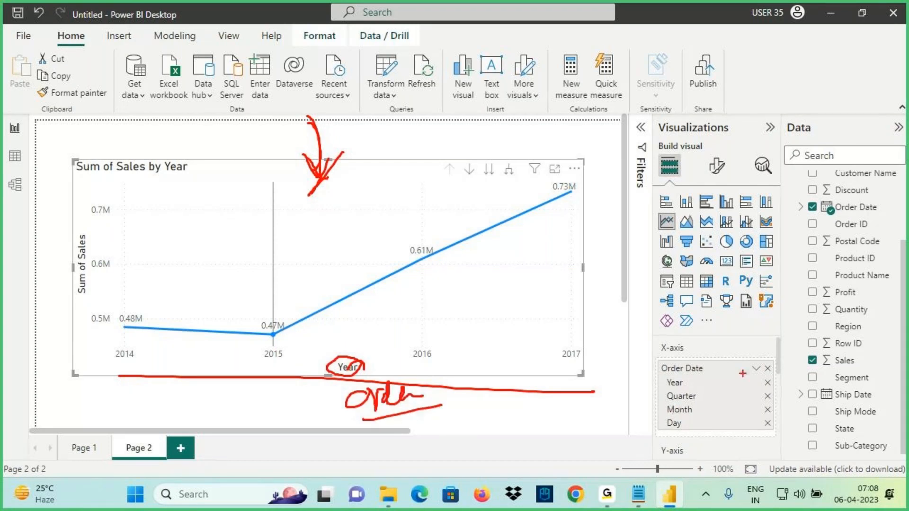
key("Escape")
Reopen the Order Date options, mark Order Date versus Date Hierarchy, and strike out the Year title
left_click(756, 369)
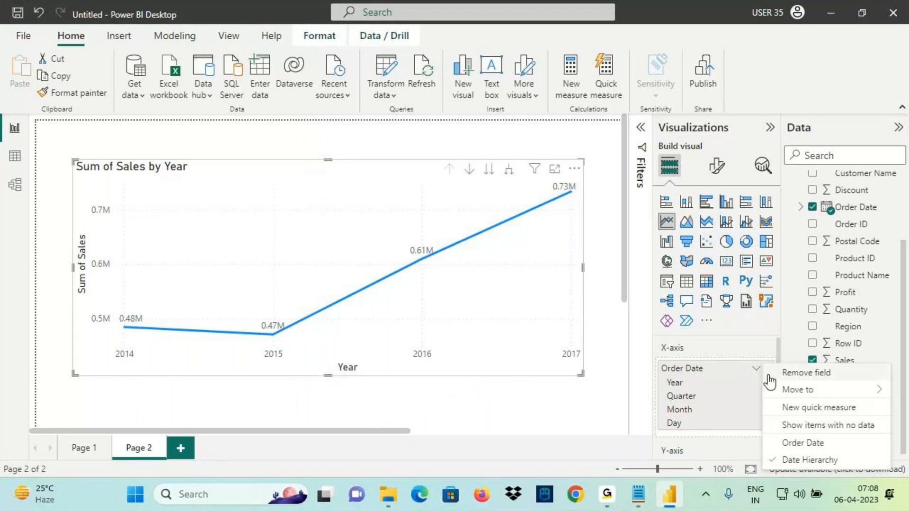
key("ctrl+2")
left_click_drag(781, 468, 855, 460)
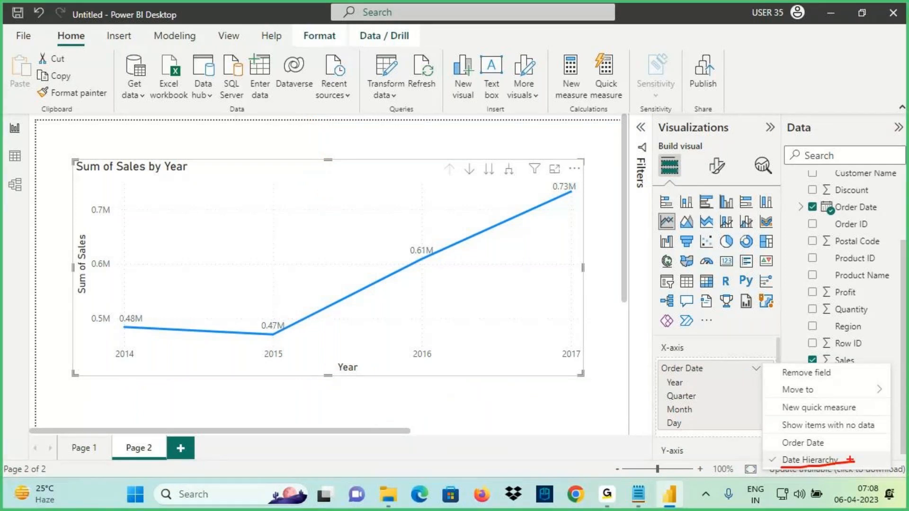
left_click_drag(775, 453, 832, 449)
mouse_move(811, 189)
left_mouse_down()
mouse_move(821, 219)
mouse_move(704, 370)
left_mouse_up()
left_click_drag(739, 340, 704, 370)
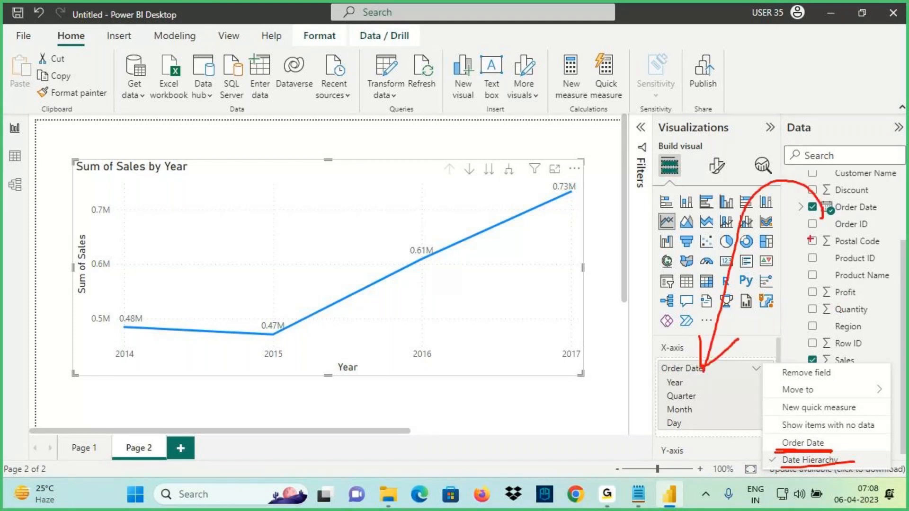
left_click_drag(881, 214, 831, 212)
left_click_drag(887, 215, 837, 215)
mouse_move(361, 354)
left_mouse_down()
mouse_move(374, 361)
mouse_move(316, 400)
left_mouse_up()
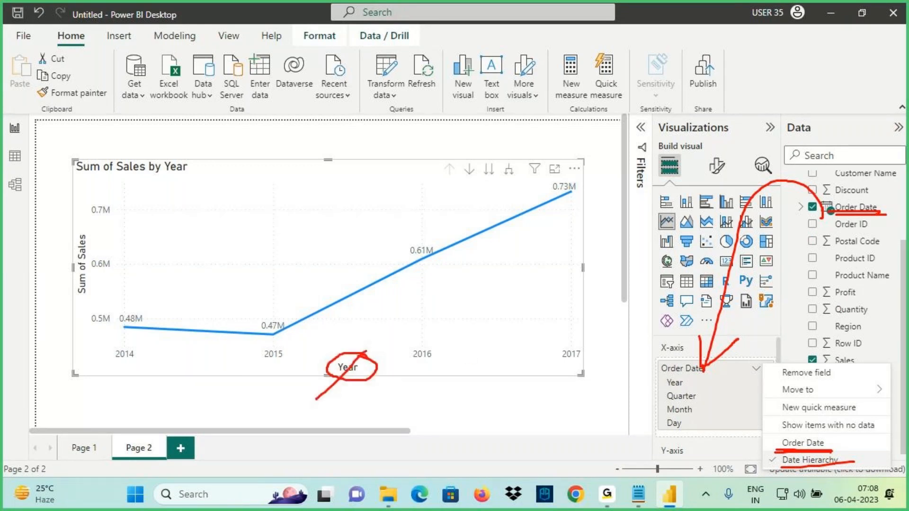
left_click_drag(322, 335, 397, 421)
left_click_drag(786, 448, 826, 448)
key("Escape")
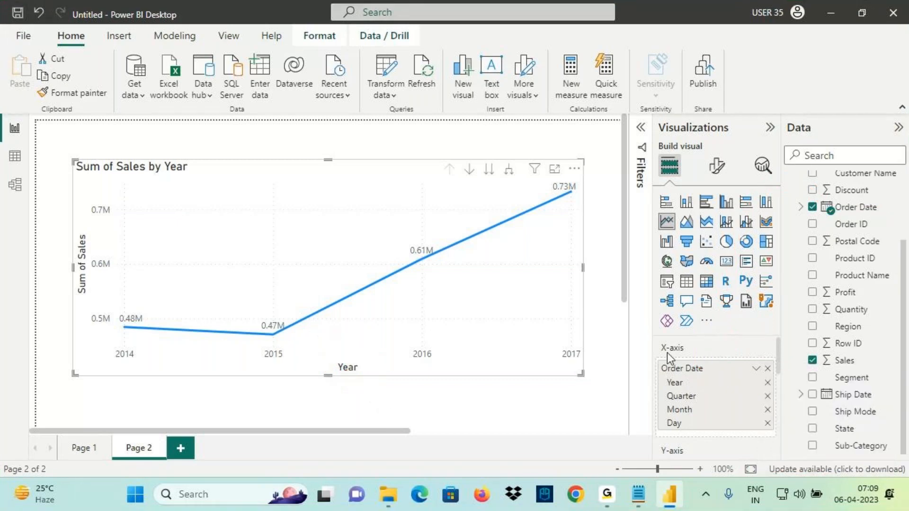
Show the Order Date / Date Hierarchy choices again and underline both options
left_click(757, 369)
key("ctrl+2")
left_click_drag(778, 467, 842, 466)
left_click_drag(784, 451, 825, 449)
key("Escape")
Use plain Order Date instead of Date Hierarchy on the X-axis to plot daily sales
left_click(740, 373)
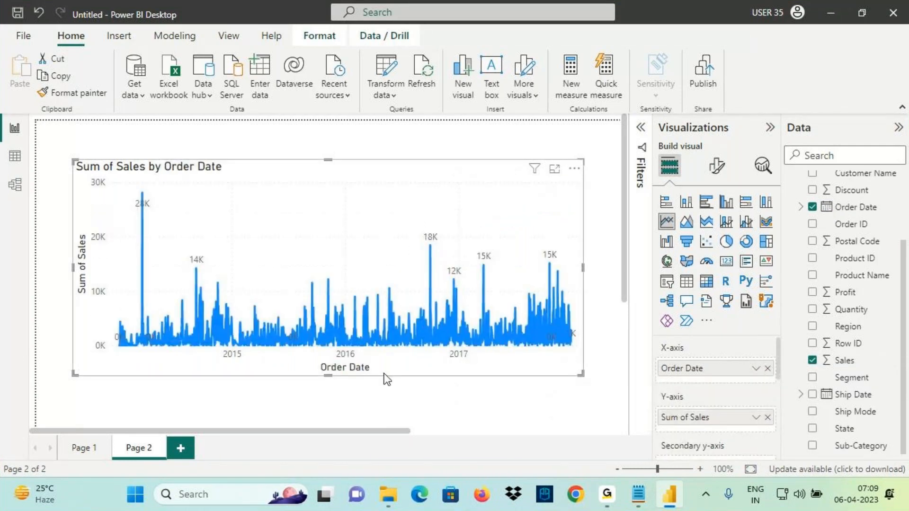
left_click_drag(322, 375, 394, 372)
left_click_drag(72, 231, 93, 304)
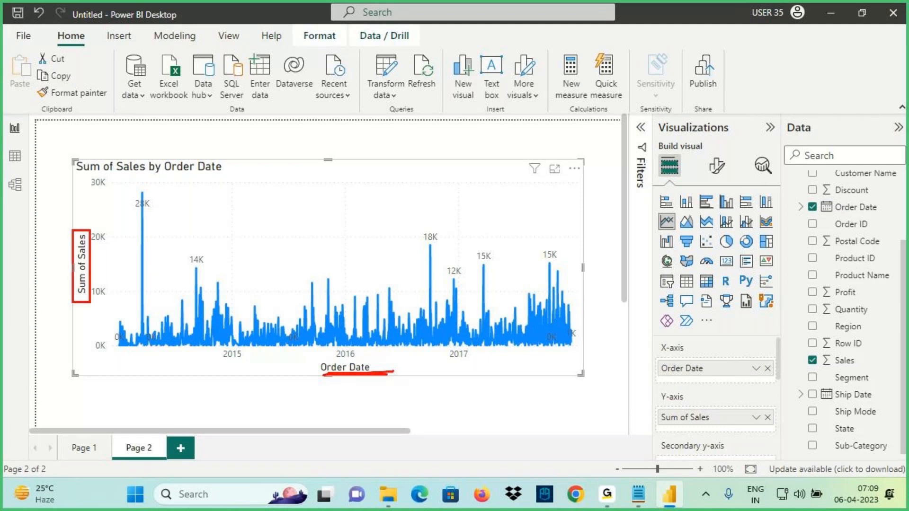
left_click_drag(319, 383, 328, 400)
mouse_move(335, 389)
left_mouse_down()
mouse_move(322, 415)
mouse_move(379, 392)
left_mouse_up()
left_click_drag(337, 419, 391, 411)
mouse_move(314, 370)
left_mouse_down()
mouse_move(365, 354)
mouse_move(391, 367)
left_mouse_up()
key("Escape")
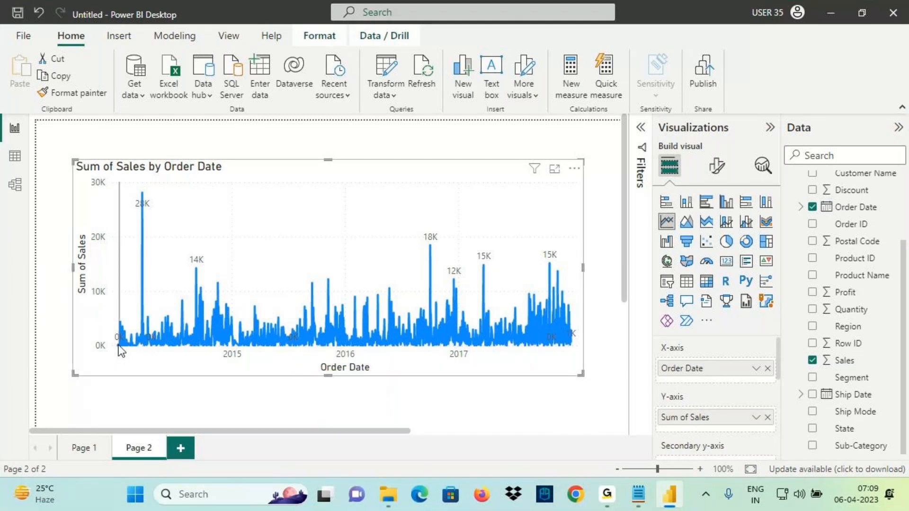
Mark up the daily Sum of Sales chart's axis on screen
mouse_move(114, 345)
key("ctrl+2")
left_click_drag(162, 325, 223, 324)
key("Escape")
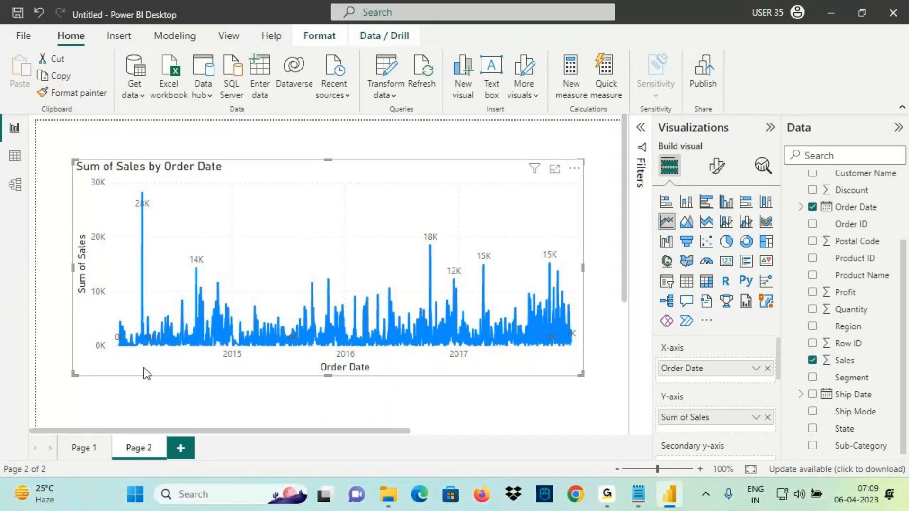
key("ctrl+2")
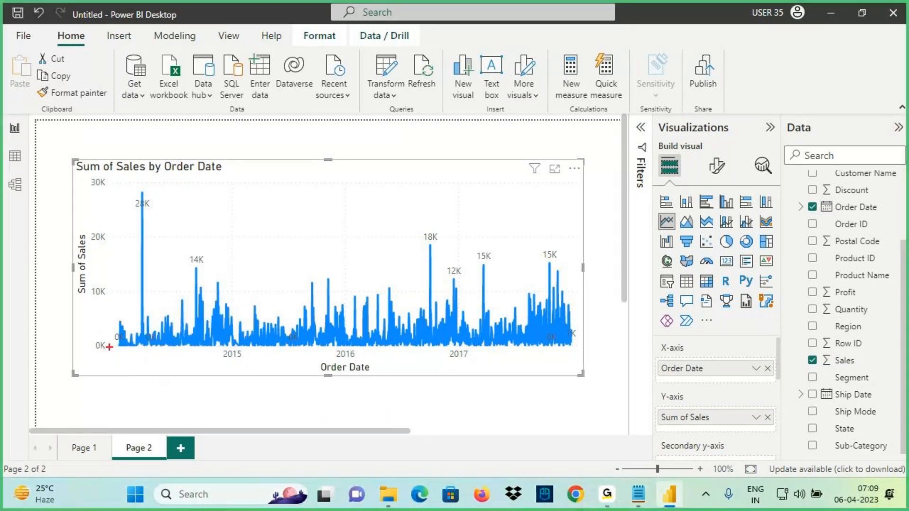
left_click_drag(116, 346, 582, 363)
mouse_move(245, 349)
left_mouse_down()
mouse_move(222, 356)
mouse_move(238, 352)
left_mouse_up()
key("Escape")
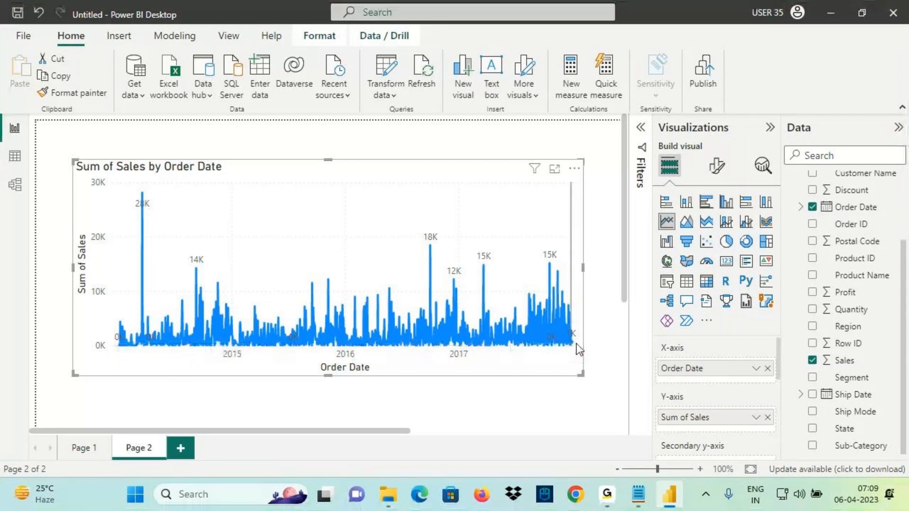
Annotate the daily chart's peaks and its 2014–2017 date range
mouse_move(576, 343)
key("ctrl+2")
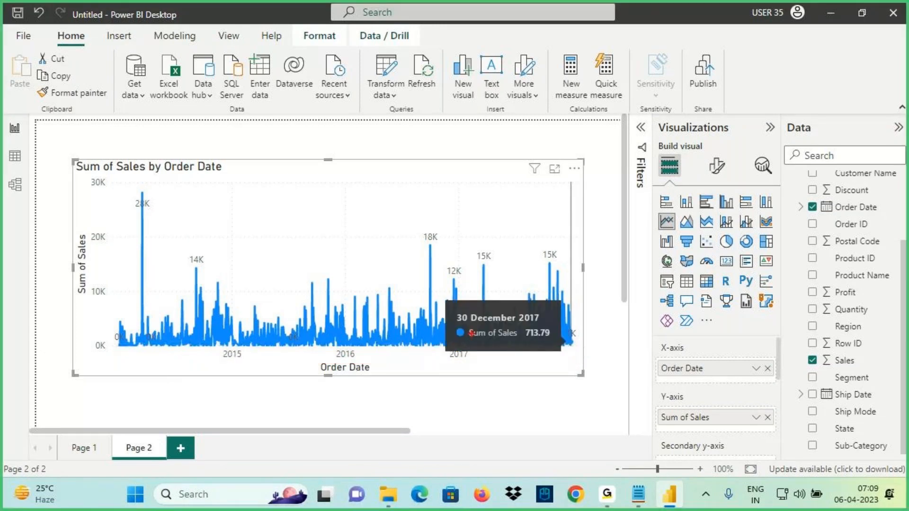
mouse_move(459, 325)
left_mouse_down()
mouse_move(552, 324)
mouse_move(545, 343)
left_mouse_up()
left_click_drag(119, 352, 114, 393)
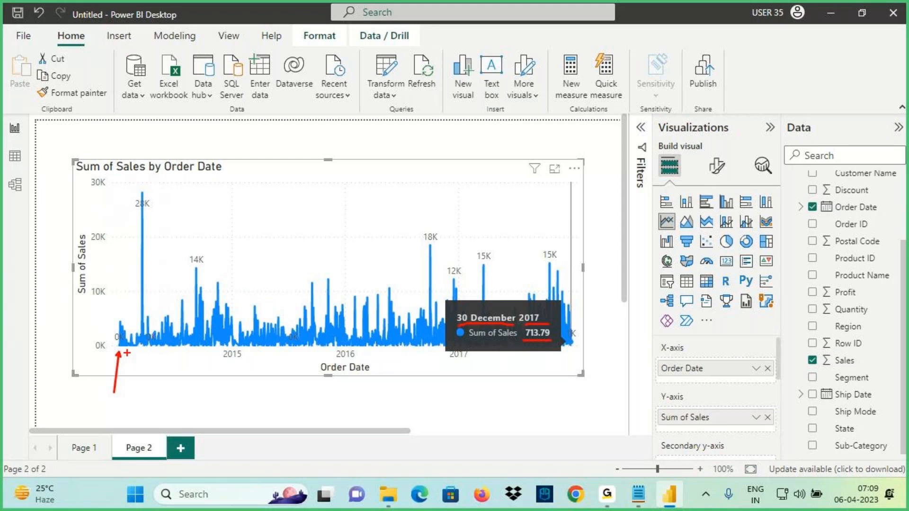
mouse_move(128, 350)
left_mouse_down()
mouse_move(127, 388)
mouse_move(144, 393)
left_mouse_up()
left_click_drag(151, 351, 152, 389)
left_click_drag(116, 347, 585, 363)
mouse_move(242, 349)
left_mouse_down()
mouse_move(218, 359)
mouse_move(253, 361)
left_mouse_up()
left_click_drag(324, 351, 357, 362)
left_click_drag(329, 361, 355, 350)
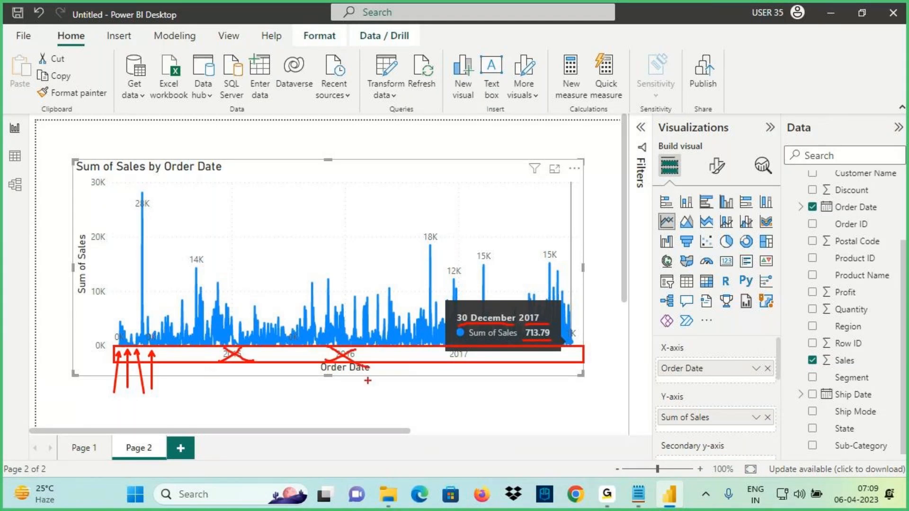
key("Escape")
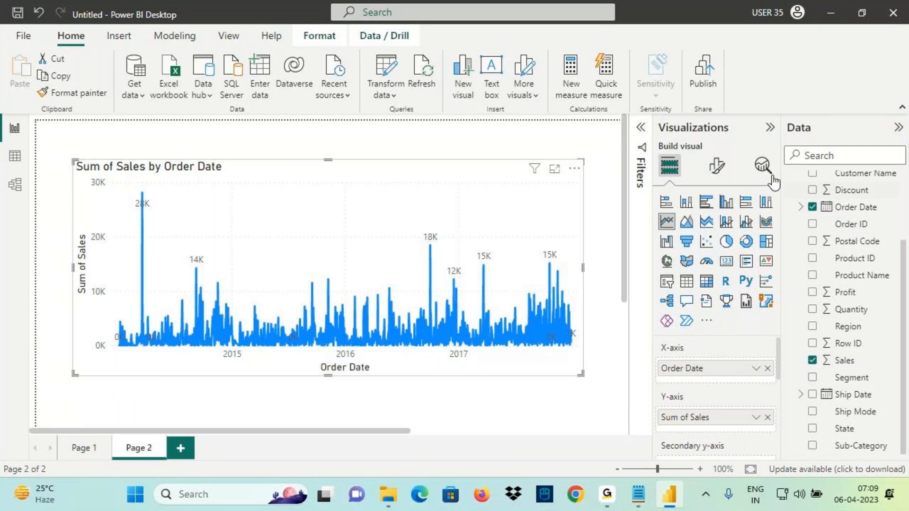
In Format visual, expand X-axis and show the Continuous and Categorical Type options
left_click(715, 168)
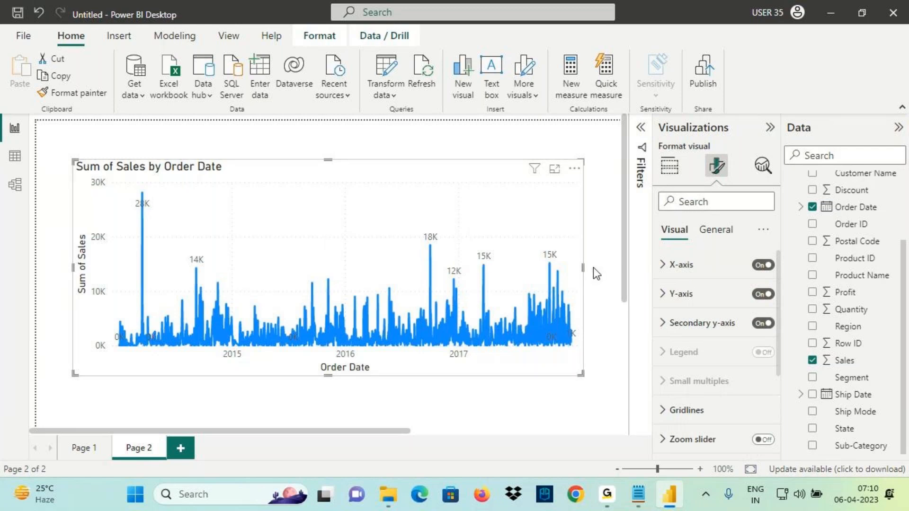
left_click(703, 275)
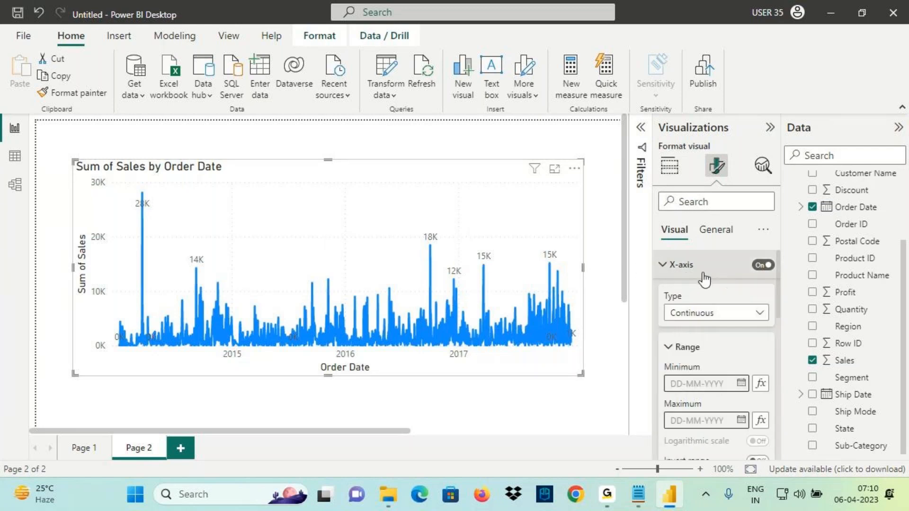
key("ctrl+2")
mouse_move(664, 303)
left_mouse_down()
mouse_move(695, 300)
mouse_move(675, 322)
mouse_move(716, 314)
left_mouse_up()
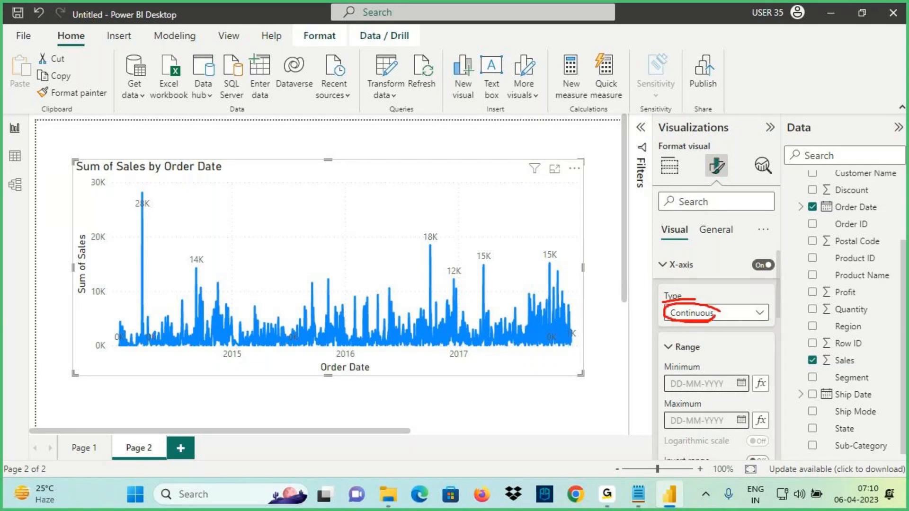
left_click_drag(237, 366, 233, 402)
left_click_drag(363, 365, 369, 399)
left_click_drag(468, 363, 488, 398)
mouse_move(225, 360)
left_mouse_down()
mouse_move(300, 369)
mouse_move(441, 340)
mouse_move(265, 344)
mouse_move(214, 358)
left_mouse_up()
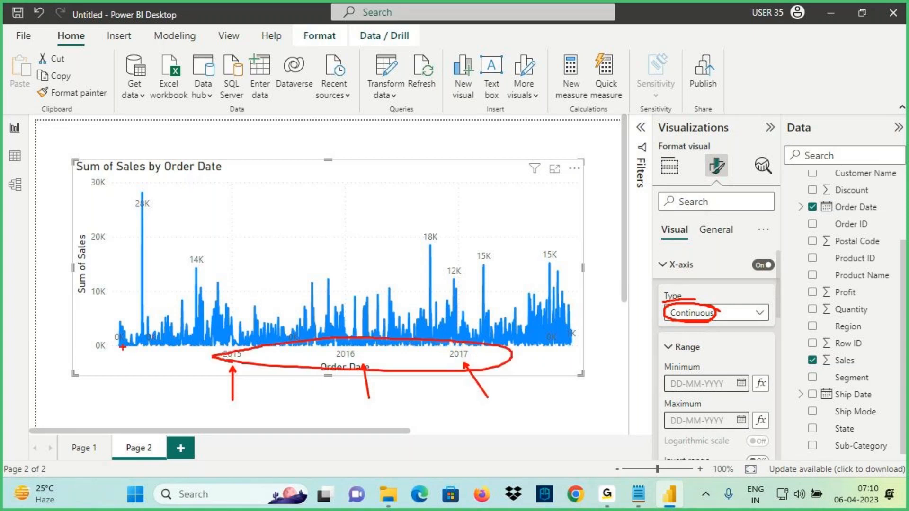
left_click_drag(121, 348, 119, 382)
key("Escape")
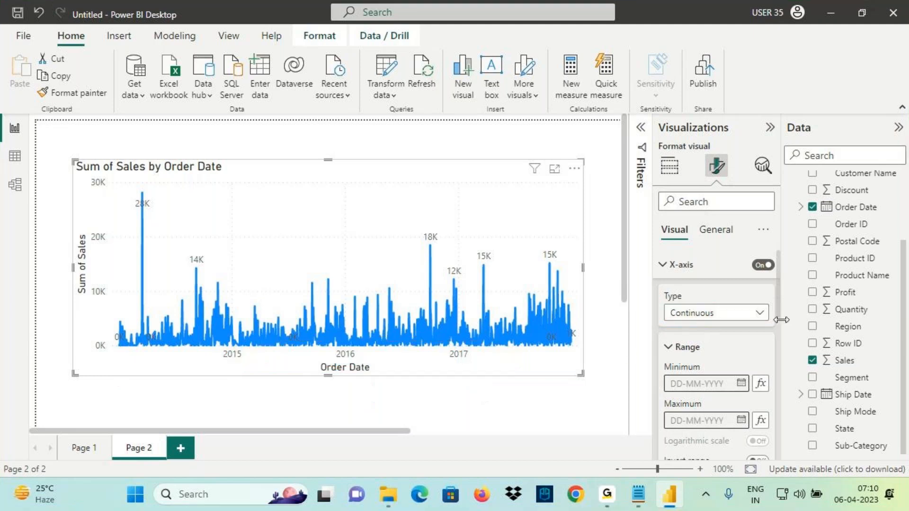
left_click(761, 314)
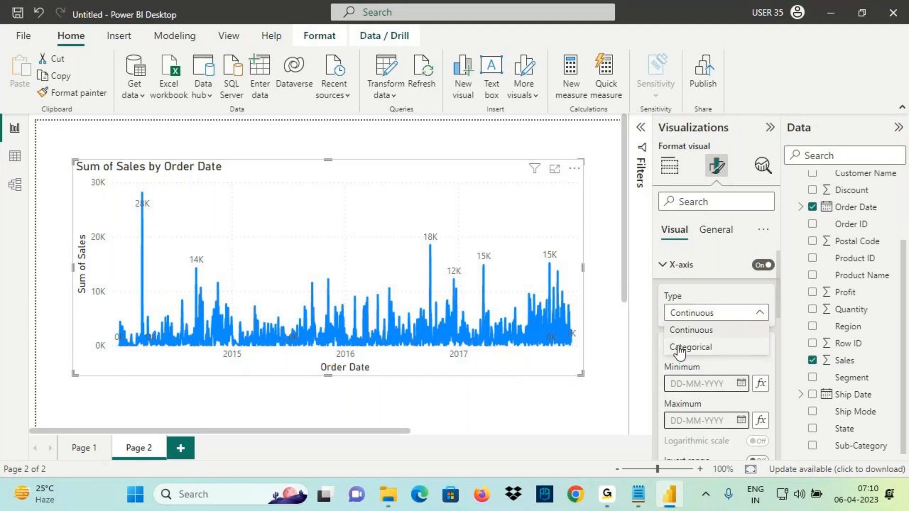
Set the X-axis Type to Categorical so each order date is labelled
left_click(688, 351)
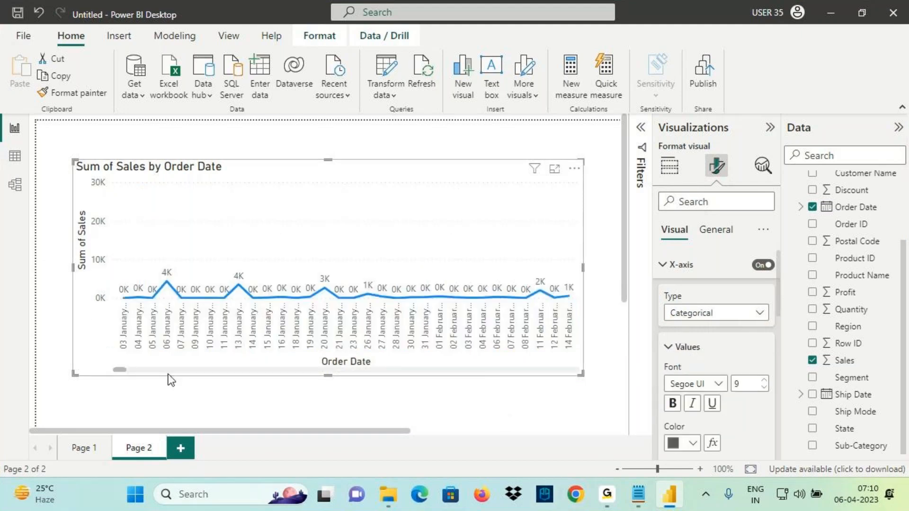
mouse_move(125, 296)
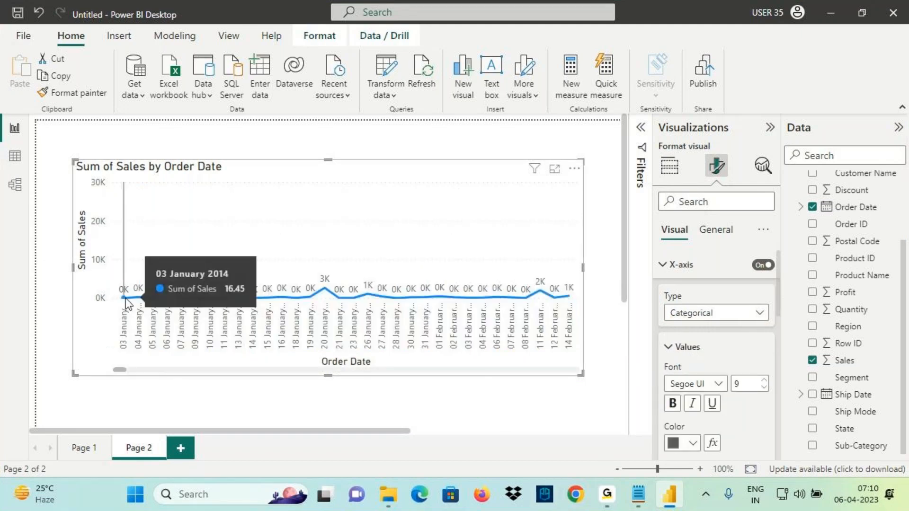
left_click_drag(166, 286, 238, 280)
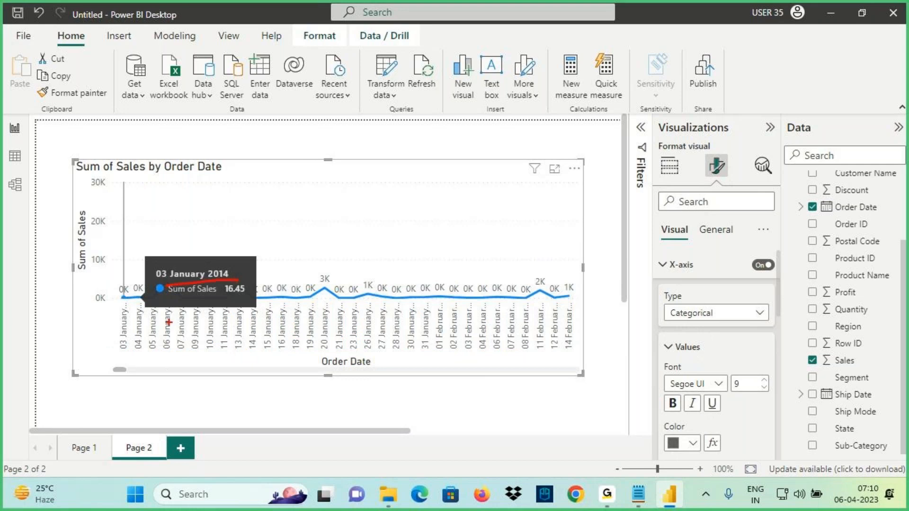
left_click_drag(138, 356, 139, 383)
left_click_drag(131, 361, 157, 356)
key("Escape")
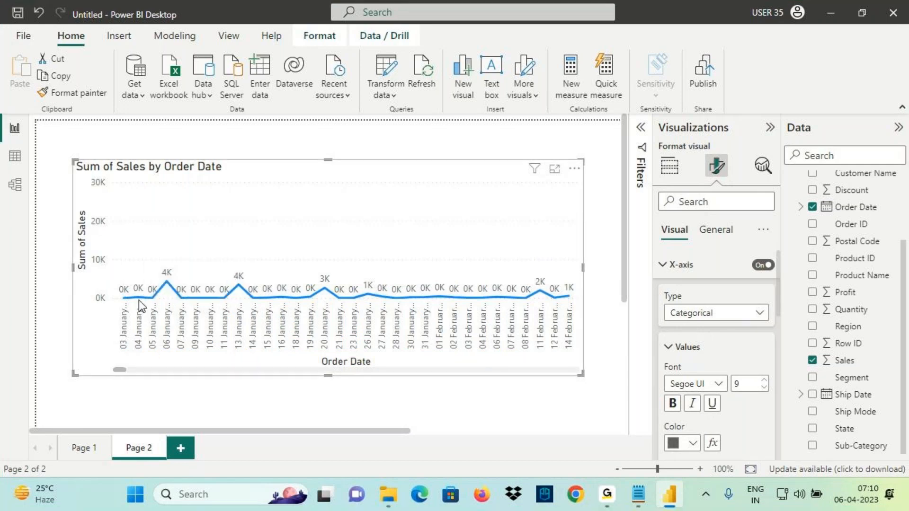
Annotate the categorical axis dates starting at 03 January 2014 and its scrollbar
mouse_move(138, 299)
key("ctrl+2")
mouse_move(184, 280)
left_mouse_down()
mouse_move(261, 278)
mouse_move(247, 266)
left_mouse_up()
key("Escape")
mouse_move(155, 299)
key("ctrl+2")
key("Escape")
key("ctrl+2")
left_click_drag(301, 348, 420, 379)
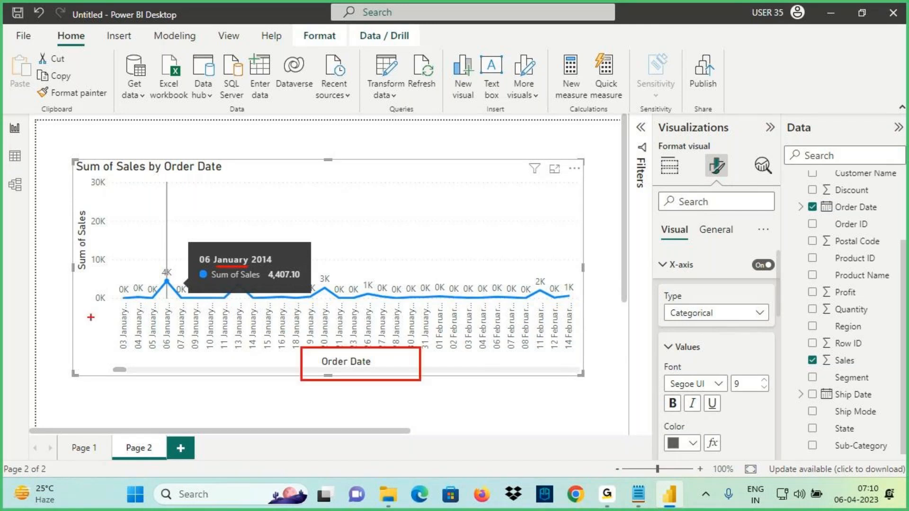
left_click_drag(71, 206, 95, 290)
left_click_drag(318, 122, 320, 192)
left_click_drag(343, 163, 313, 203)
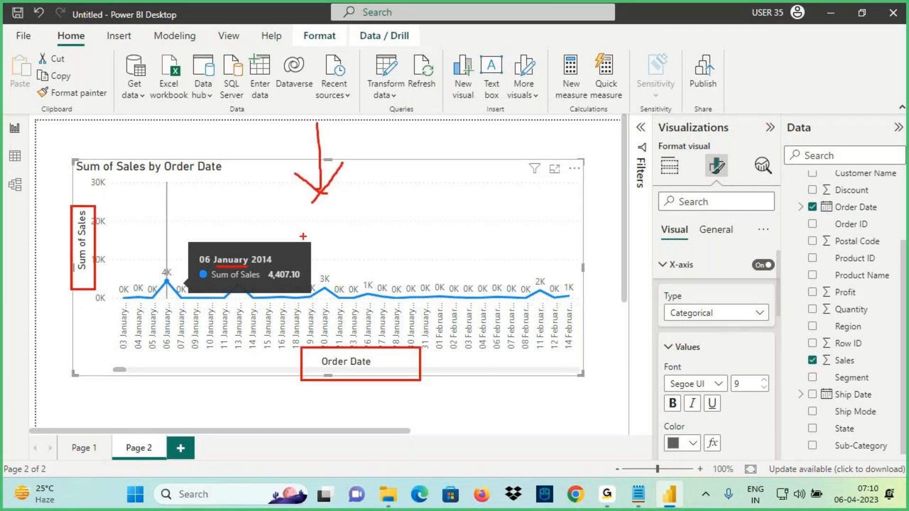
key("Escape")
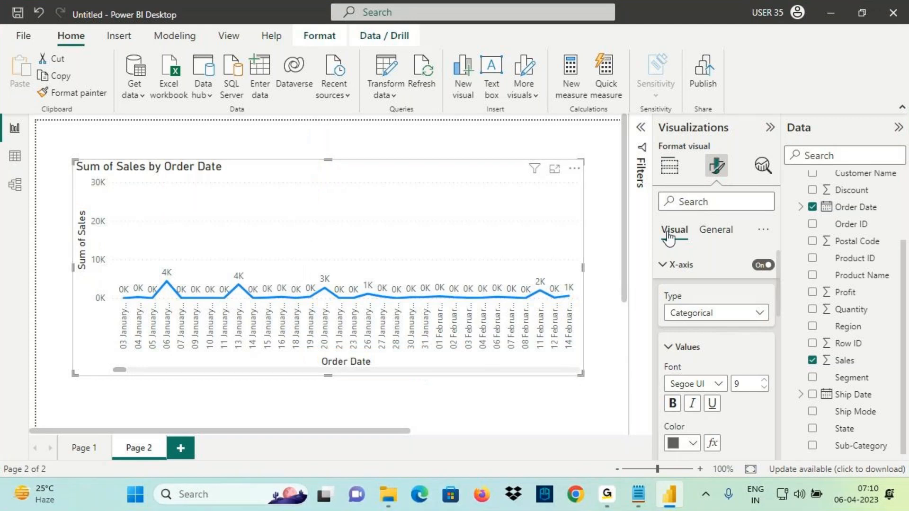
left_click(642, 128)
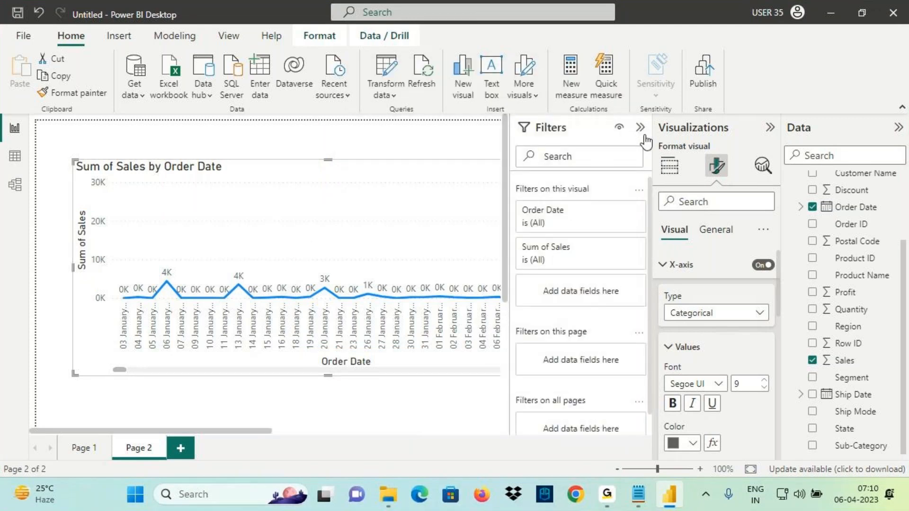
key("ctrl+2")
left_click_drag(523, 232, 563, 225)
left_click_drag(524, 271, 570, 266)
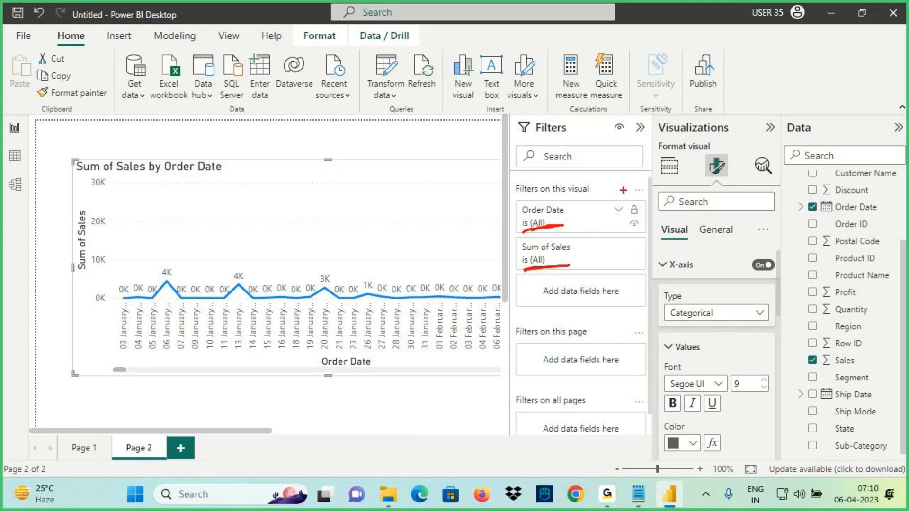
key("Escape")
left_click(640, 127)
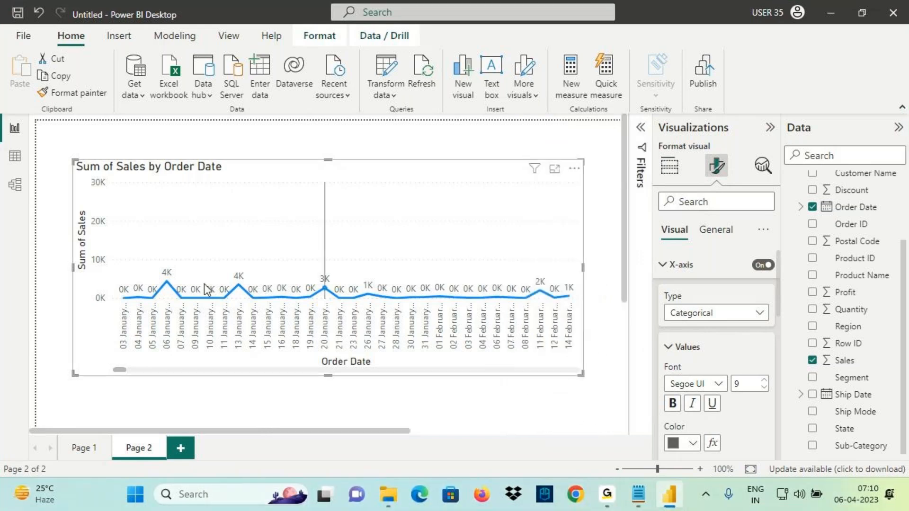
key("ctrl+2")
mouse_move(116, 297)
left_mouse_down()
mouse_move(115, 310)
mouse_move(135, 312)
left_mouse_up()
left_click_drag(143, 292, 147, 318)
left_click_drag(177, 277, 255, 238)
mouse_move(237, 233)
left_mouse_down()
mouse_move(271, 232)
mouse_move(232, 295)
left_mouse_up()
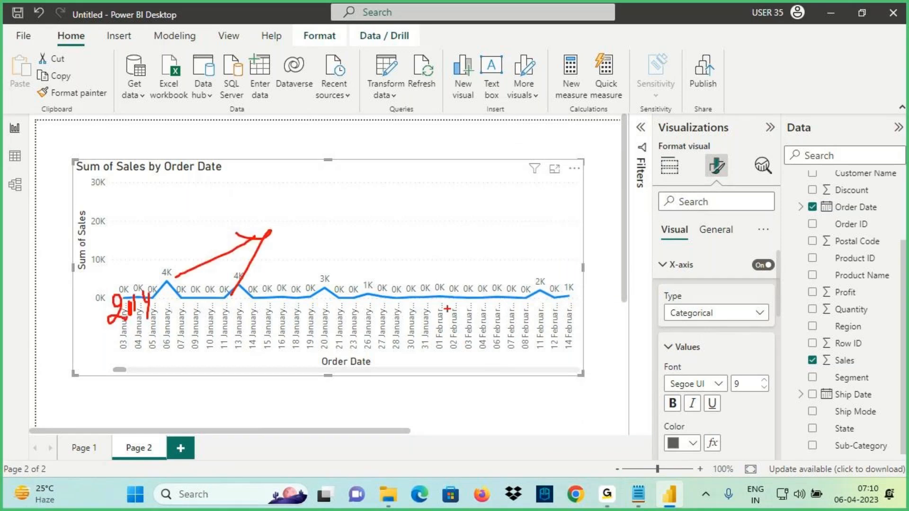
mouse_move(337, 202)
left_mouse_down()
mouse_move(353, 199)
mouse_move(358, 221)
mouse_move(402, 198)
left_mouse_up()
mouse_move(462, 144)
left_mouse_down()
mouse_move(469, 187)
mouse_move(481, 153)
left_mouse_up()
left_click_drag(493, 147, 490, 148)
left_click_drag(154, 275, 110, 329)
left_click_drag(103, 278, 156, 318)
mouse_move(136, 357)
left_mouse_down()
mouse_move(117, 370)
mouse_move(148, 364)
left_mouse_up()
left_click_drag(157, 346, 160, 365)
left_click_drag(166, 344, 164, 362)
mouse_move(171, 334)
left_mouse_down()
mouse_move(180, 327)
mouse_move(223, 338)
left_mouse_up()
left_click_drag(276, 307, 304, 372)
left_click_drag(269, 354, 352, 363)
left_click_drag(338, 332, 321, 384)
left_click_drag(342, 258, 425, 213)
mouse_move(525, 152)
left_mouse_down()
mouse_move(583, 135)
mouse_move(578, 158)
mouse_move(604, 145)
left_mouse_up()
left_click_drag(506, 204, 601, 157)
mouse_move(359, 240)
left_mouse_down()
mouse_move(672, 115)
mouse_move(500, 91)
mouse_move(358, 189)
mouse_move(562, 194)
left_mouse_up()
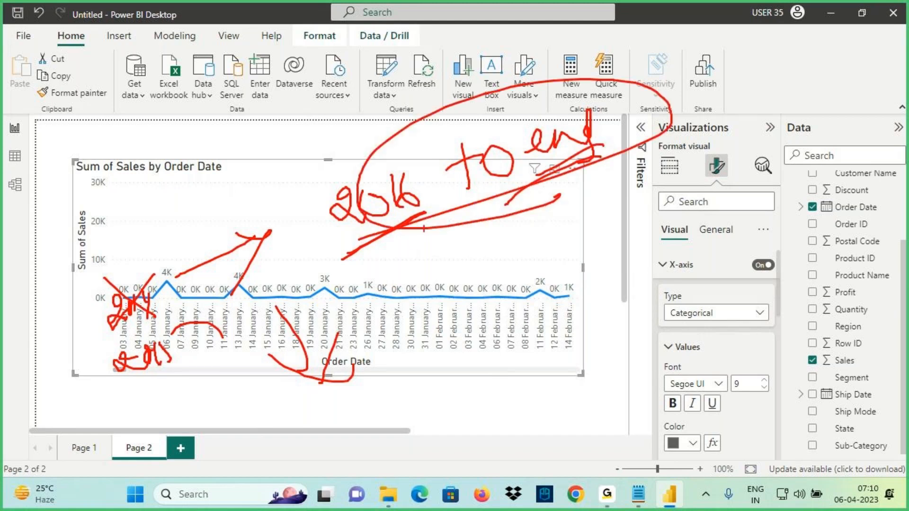
key("Escape")
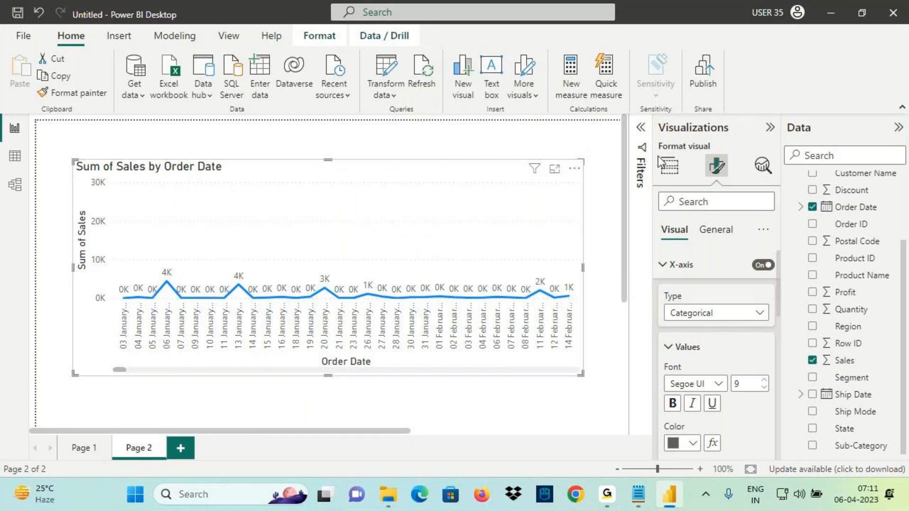
left_click(642, 151)
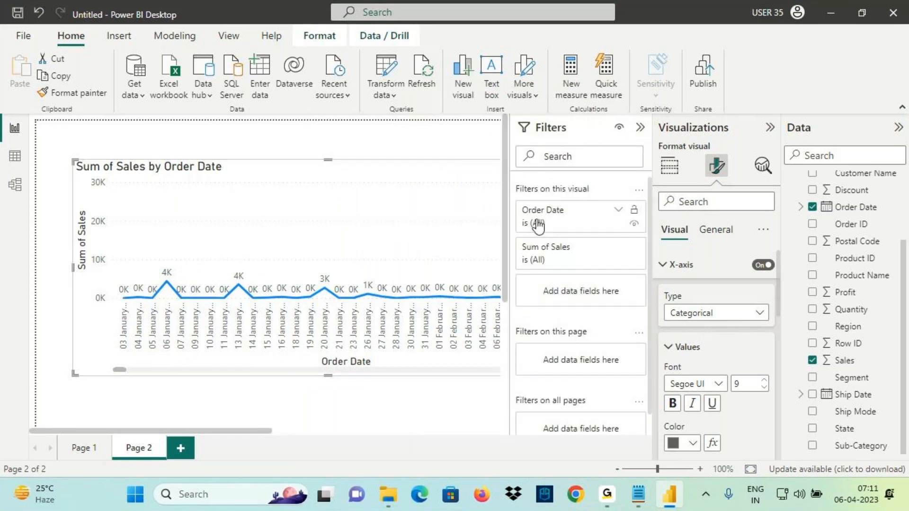
key("ctrl+2")
left_click_drag(525, 216, 572, 214)
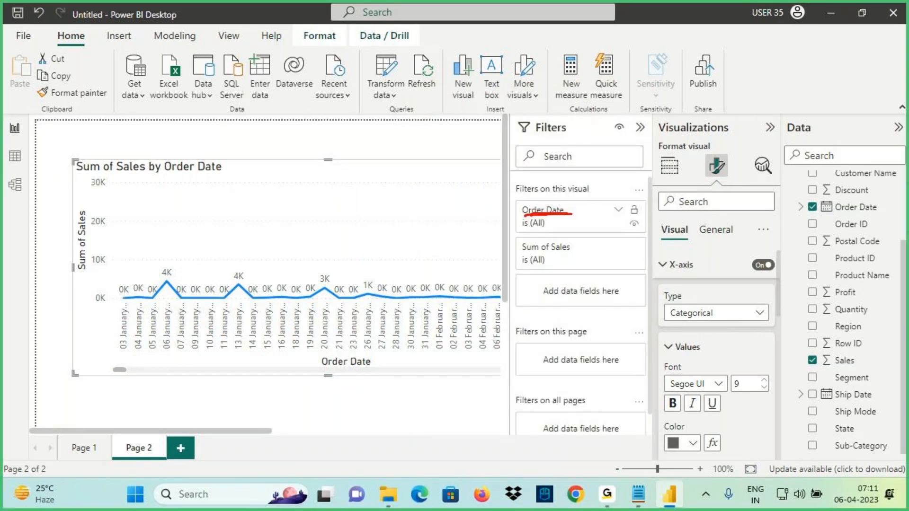
mouse_move(78, 163)
left_mouse_down()
mouse_move(220, 272)
mouse_move(429, 360)
mouse_move(498, 377)
left_mouse_up()
key("Escape")
Switch the Order Date filter to Advanced filtering and note the 01 Jan 2016 target
left_click(624, 211)
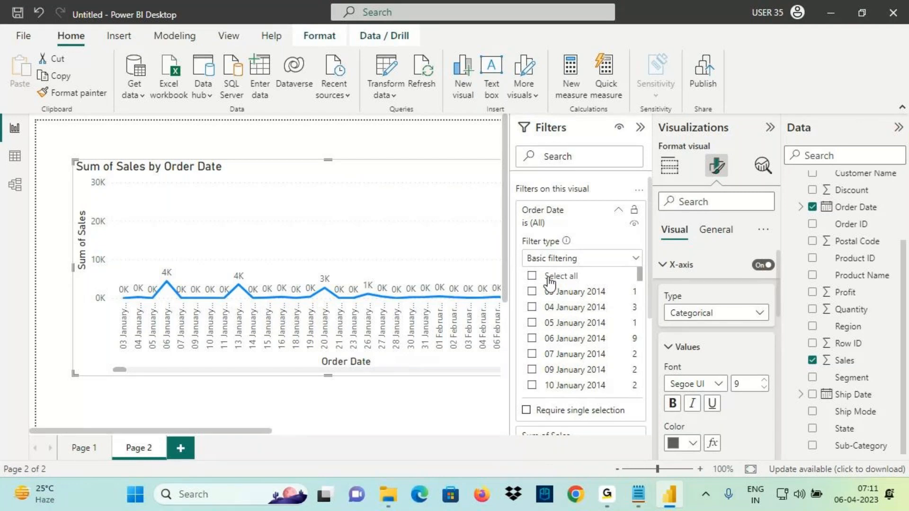
left_click(574, 261)
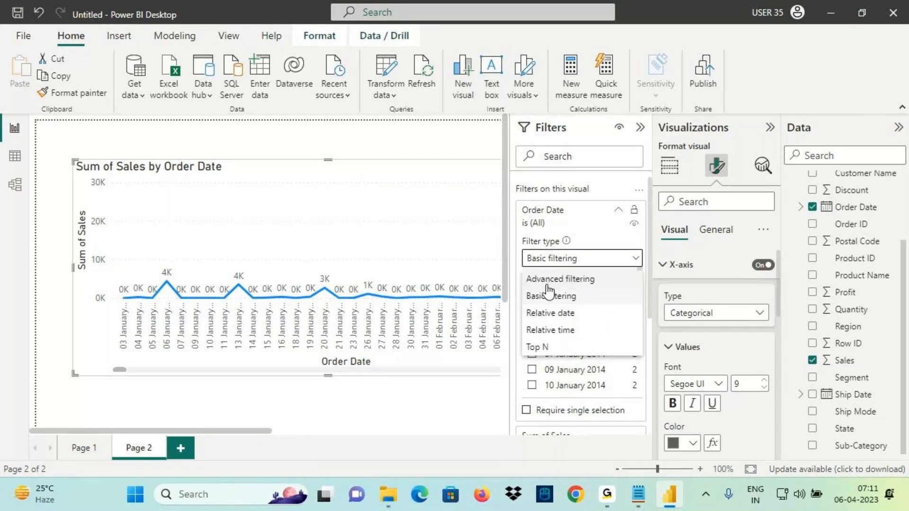
left_click(555, 282)
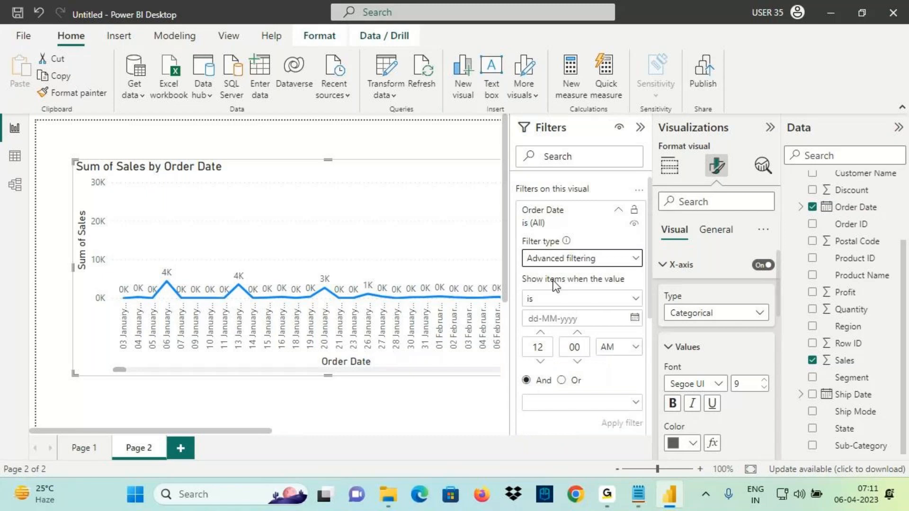
left_click(554, 300)
key("ctrl+2")
mouse_move(522, 361)
left_mouse_down()
mouse_move(555, 361)
mouse_move(522, 348)
mouse_move(535, 357)
mouse_move(532, 369)
mouse_move(586, 375)
mouse_move(552, 363)
left_mouse_up()
mouse_move(136, 257)
left_mouse_down()
mouse_move(148, 274)
mouse_move(185, 262)
left_mouse_up()
left_click_drag(196, 235, 199, 259)
left_click_drag(138, 276, 214, 265)
mouse_move(153, 212)
left_mouse_down()
mouse_move(144, 222)
mouse_move(180, 231)
left_mouse_up()
mouse_move(212, 199)
left_mouse_down()
mouse_move(203, 226)
mouse_move(222, 190)
left_mouse_up()
mouse_move(233, 204)
left_mouse_down()
mouse_move(236, 217)
mouse_move(275, 185)
left_mouse_up()
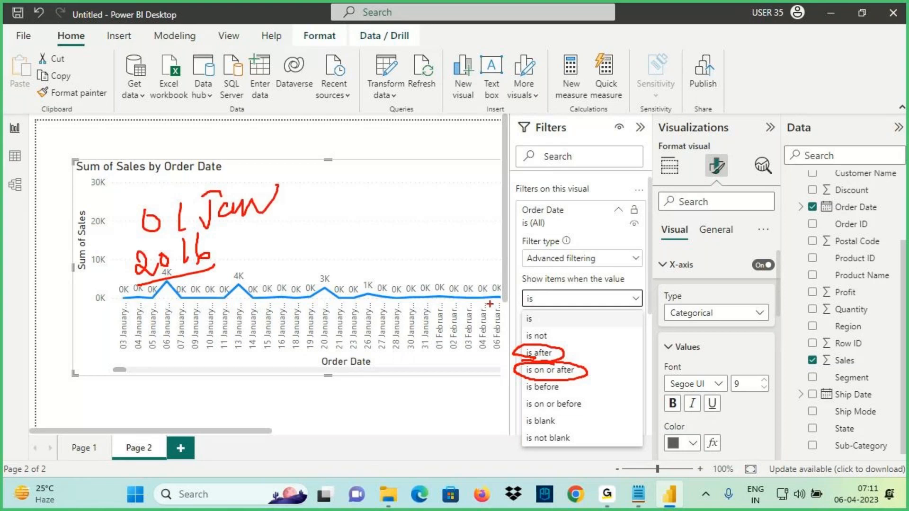
Filter Order Date to 'is after' 31-12-2015 and apply it
left_click(538, 353)
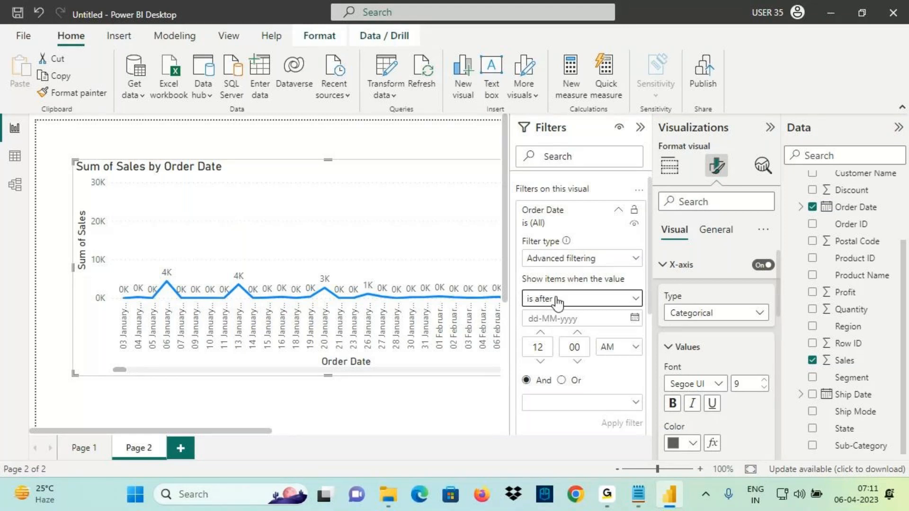
left_click(635, 318)
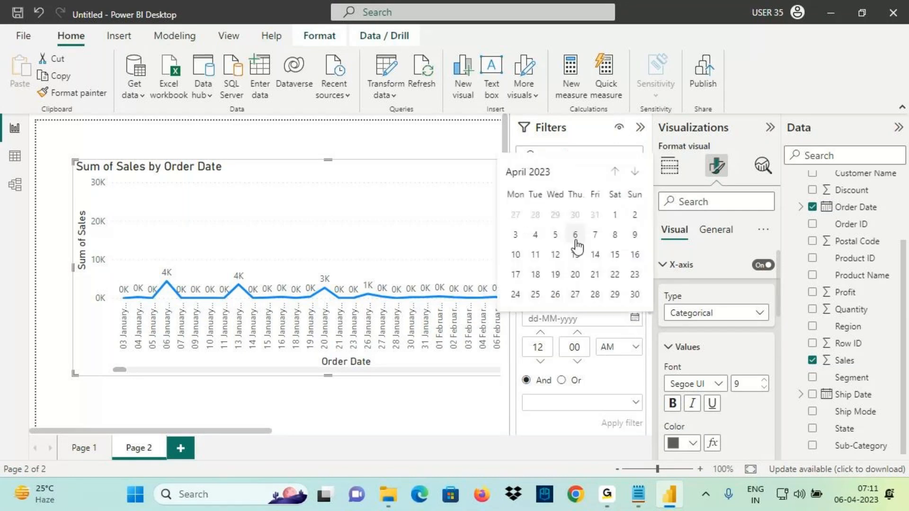
left_click(548, 185)
left_click(618, 172)
left_click(618, 172)
left_click(618, 172)
left_click(618, 172)
left_click(618, 172)
left_click(618, 172)
left_click(618, 172)
left_click(618, 172)
left_click(635, 277)
left_click(580, 288)
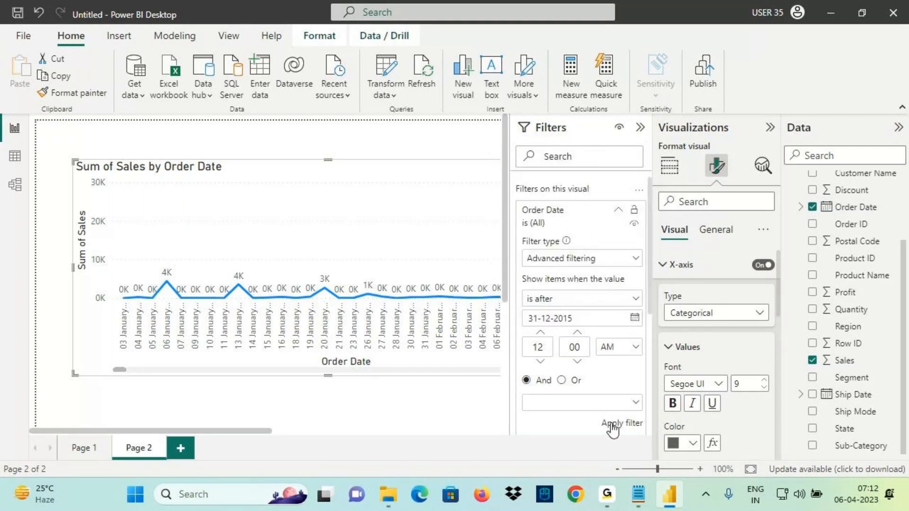
left_click(522, 419)
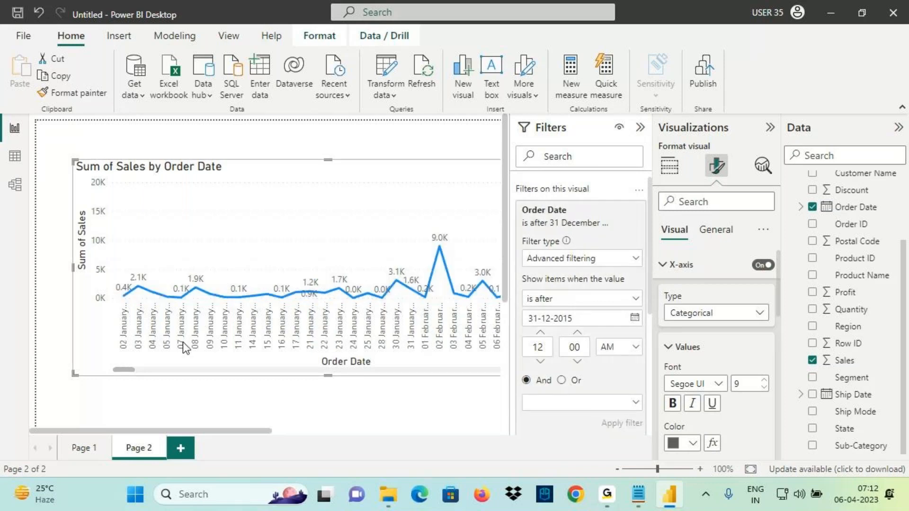
Annotate the filtered chart, highlighting its first date, 02 January 2016
mouse_move(124, 296)
key("ctrl+2")
mouse_move(71, 365)
left_mouse_down()
mouse_move(55, 378)
mouse_move(81, 358)
mouse_move(85, 379)
left_mouse_up()
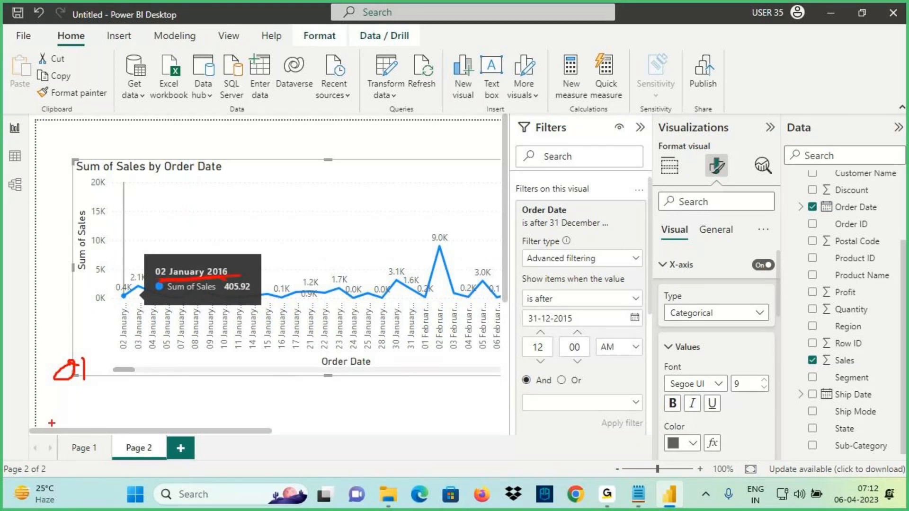
left_click_drag(49, 405, 38, 423)
left_click_drag(34, 406, 74, 400)
left_click_drag(73, 401, 94, 391)
mouse_move(71, 419)
left_mouse_down()
mouse_move(64, 447)
mouse_move(87, 420)
mouse_move(101, 429)
left_mouse_up()
mouse_move(48, 337)
left_mouse_down()
mouse_move(62, 359)
mouse_move(77, 327)
left_mouse_up()
left_click_drag(76, 256, 88, 265)
left_click_drag(45, 313, 78, 263)
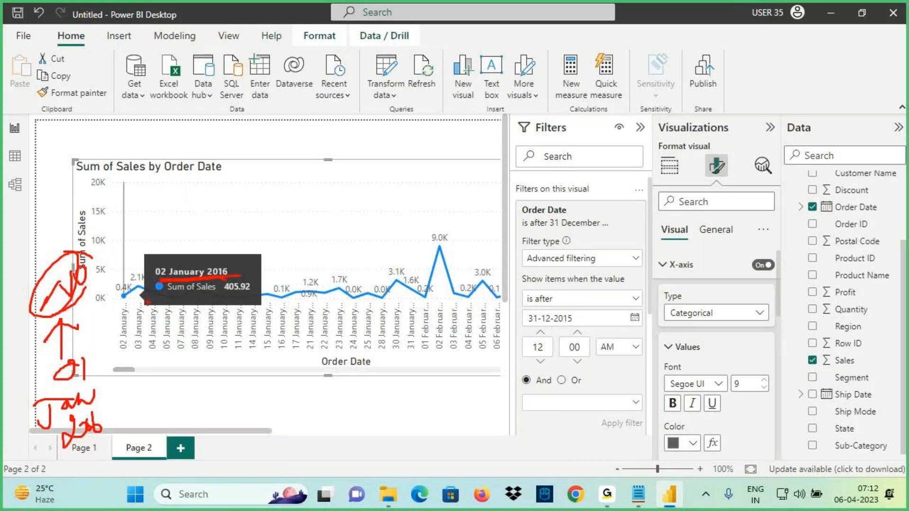
left_click_drag(163, 286, 249, 274)
key("Escape")
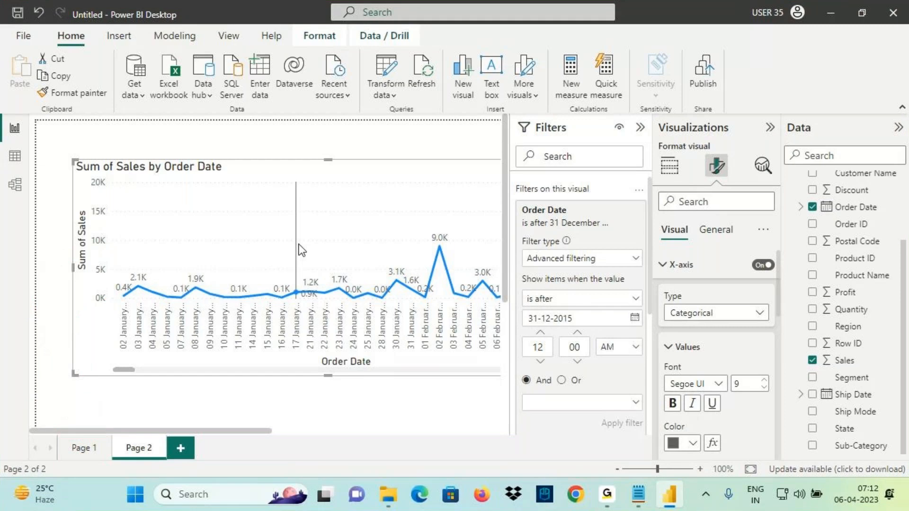
Clear the Order Date filter and jot 01 Jan 2016 on screen
left_click(541, 299)
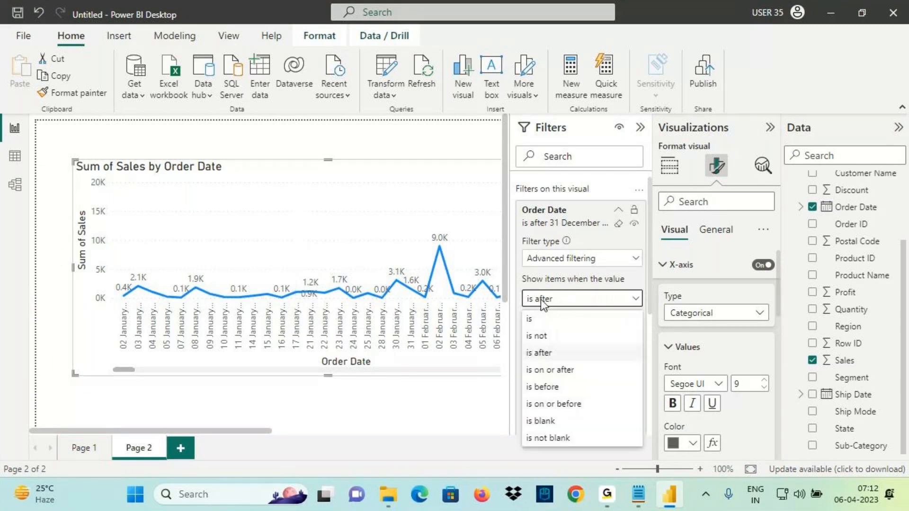
left_click(382, 197)
left_click(618, 224)
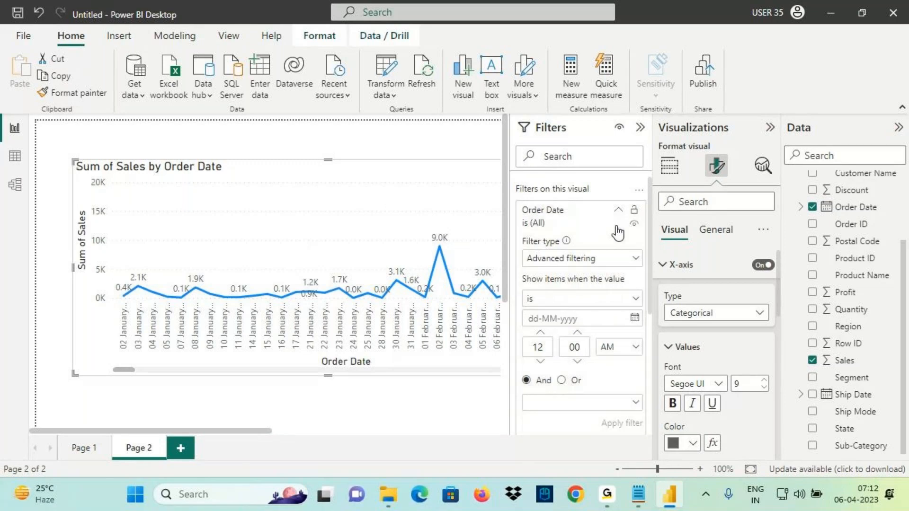
mouse_move(125, 269)
left_mouse_down()
mouse_move(138, 271)
mouse_move(144, 257)
left_mouse_up()
left_click_drag(143, 248, 195, 245)
mouse_move(207, 224)
left_mouse_down()
mouse_move(246, 227)
mouse_move(239, 236)
left_mouse_up()
mouse_move(250, 217)
left_mouse_down()
mouse_move(249, 228)
mouse_move(274, 213)
left_mouse_up()
key("Escape")
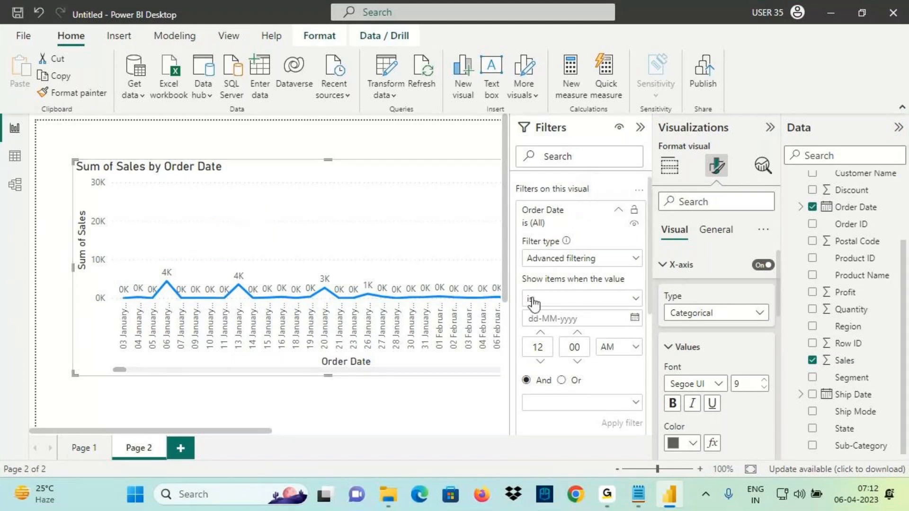
Test an 'is on or after' 01-01-2016 Order Date filter, then clear it again
left_click(532, 299)
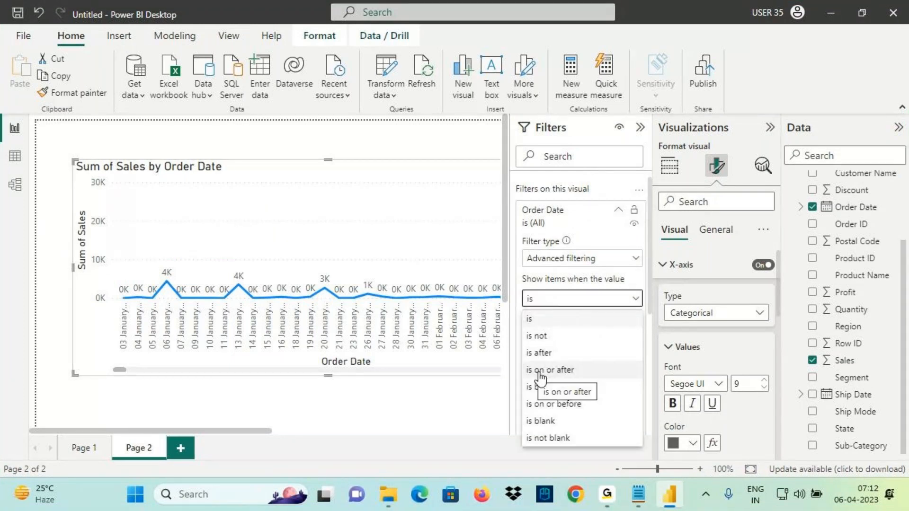
left_click(539, 370)
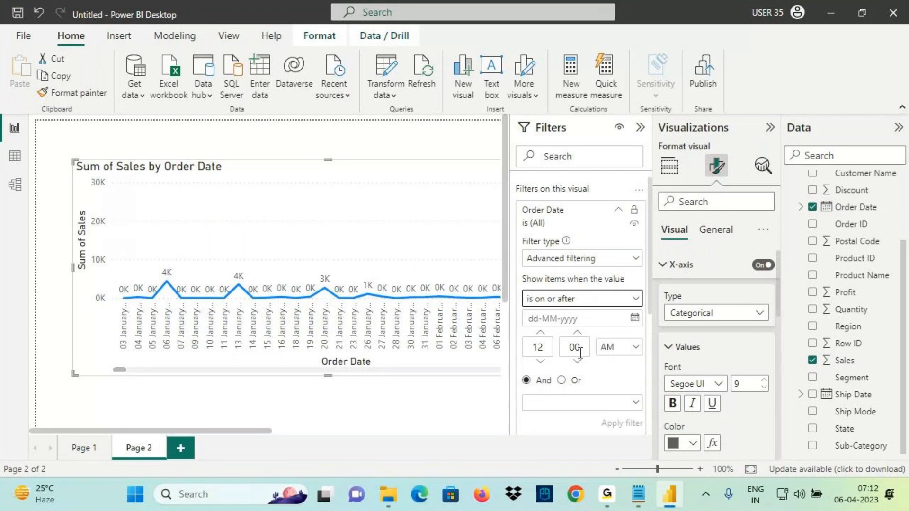
left_click(634, 317)
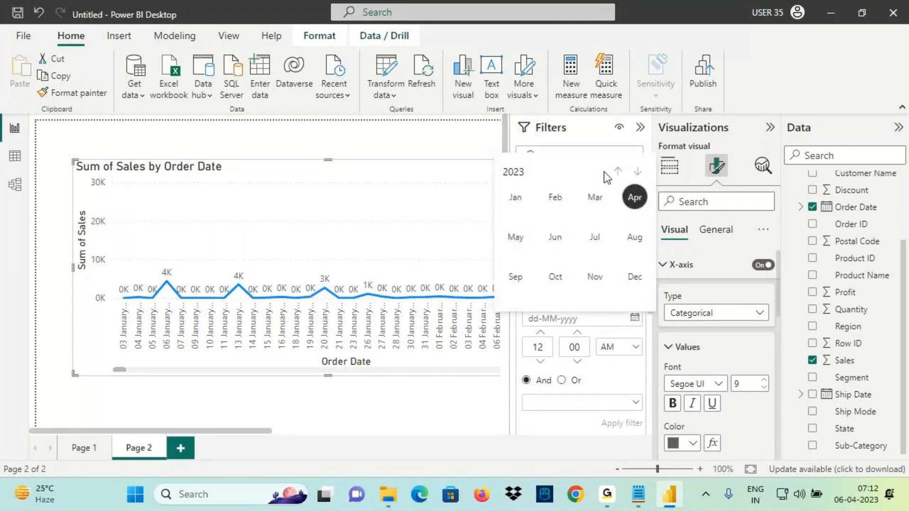
left_click(618, 172)
left_click(618, 171)
left_click(618, 171)
left_click(618, 172)
left_click(618, 172)
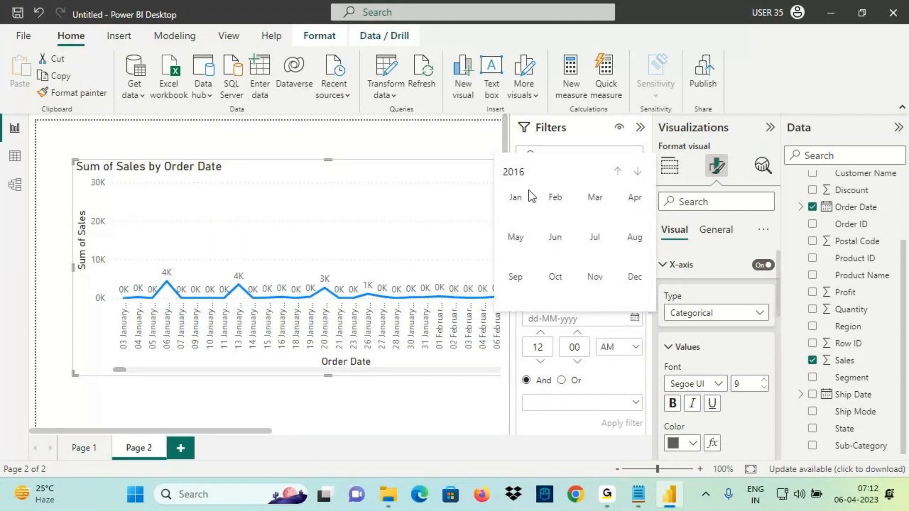
left_click(514, 199)
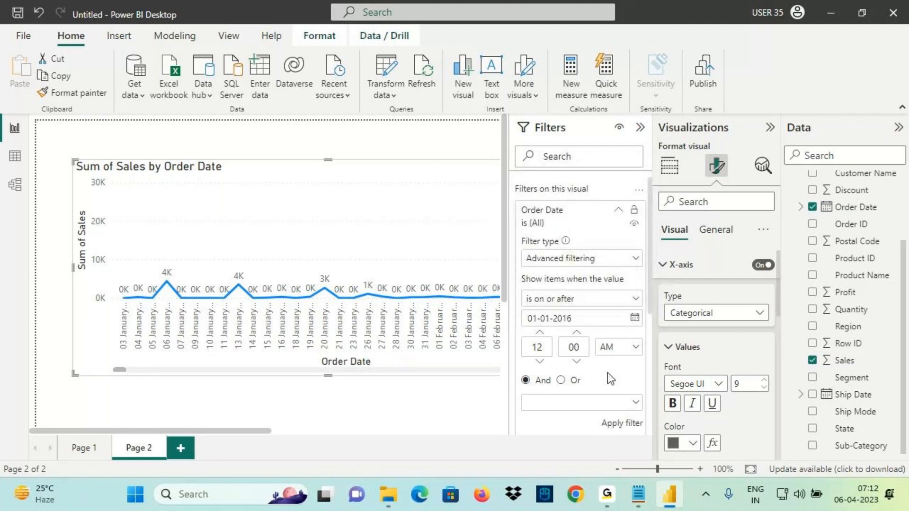
left_click(624, 424)
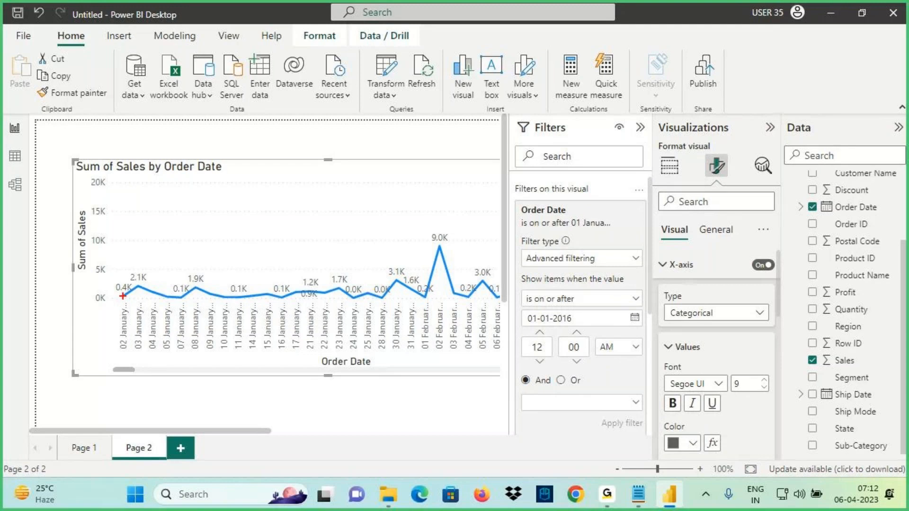
mouse_move(124, 301)
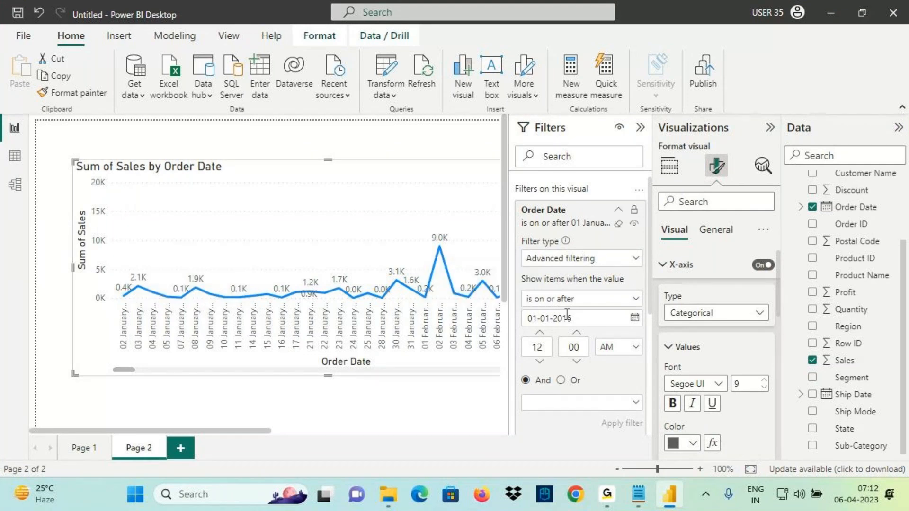
left_click(619, 223)
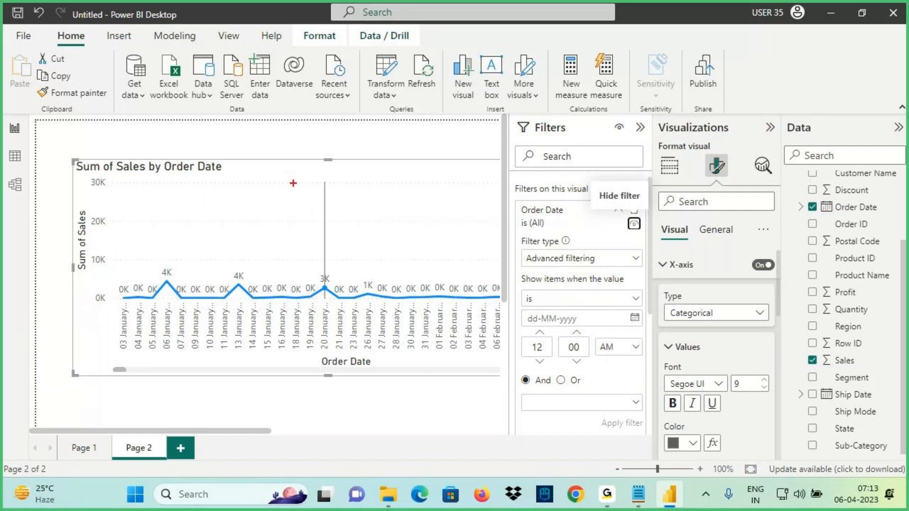
Mark the chart's first axis date and write a start-date and 31 Dec note
mouse_move(118, 313)
left_mouse_down()
mouse_move(104, 342)
mouse_move(108, 310)
left_mouse_up()
left_click_drag(109, 301, 133, 318)
mouse_move(122, 214)
left_mouse_down()
mouse_move(142, 240)
mouse_move(191, 204)
left_mouse_up()
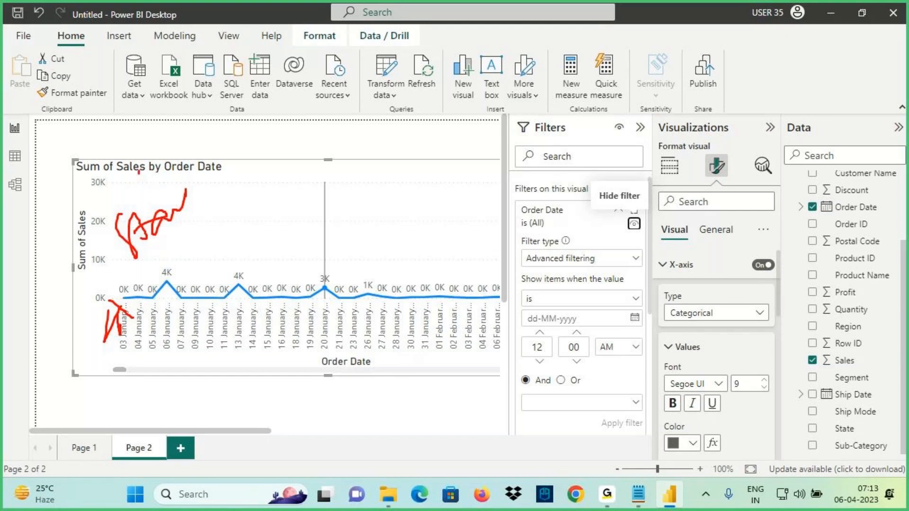
left_click_drag(138, 171, 136, 206)
left_click_drag(134, 179, 161, 187)
left_click_drag(158, 177, 190, 169)
mouse_move(294, 154)
left_mouse_down()
mouse_move(295, 179)
mouse_move(320, 174)
left_mouse_up()
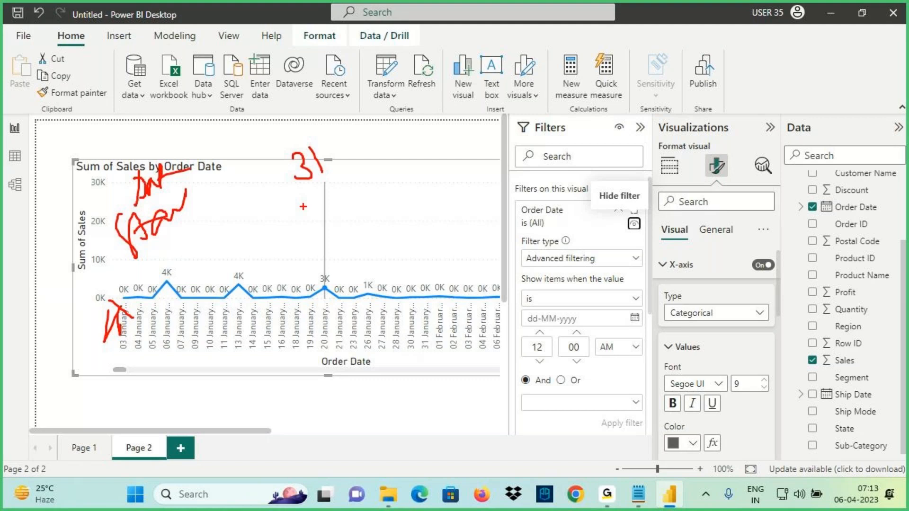
mouse_move(337, 135)
left_mouse_down()
mouse_move(335, 156)
mouse_move(379, 127)
mouse_move(394, 135)
left_mouse_up()
mouse_move(354, 164)
left_mouse_down()
mouse_move(372, 179)
mouse_move(378, 163)
left_mouse_up()
Complete the 31 Dec 2015 note, strike early dates, and circle it with an arrow
left_click_drag(399, 150, 402, 168)
left_click_drag(406, 146, 414, 168)
left_click_drag(421, 136, 429, 134)
mouse_move(131, 254)
left_mouse_down()
mouse_move(118, 278)
mouse_move(103, 279)
mouse_move(164, 274)
left_mouse_up()
mouse_move(142, 334)
left_mouse_down()
mouse_move(83, 360)
mouse_move(136, 339)
left_mouse_up()
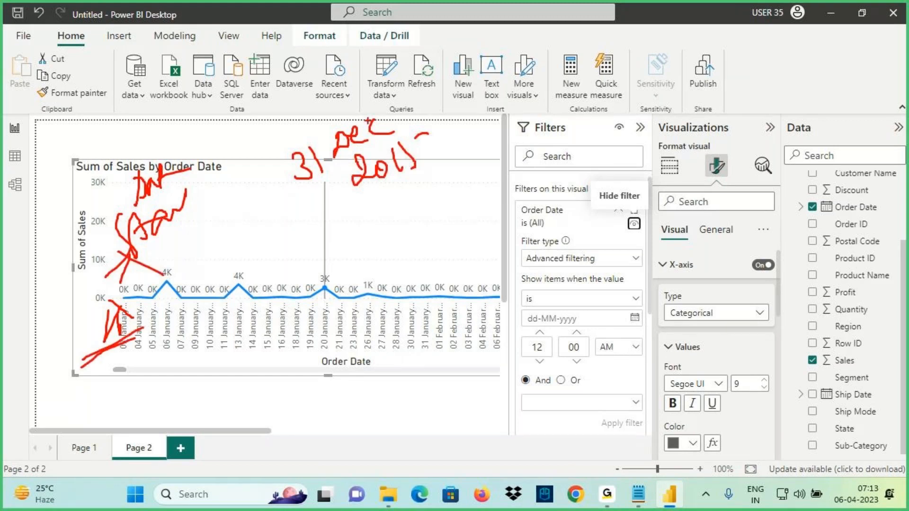
left_click_drag(370, 108, 376, 107)
left_click_drag(352, 69, 358, 108)
left_click_drag(338, 95, 365, 113)
left_click_drag(382, 89, 365, 113)
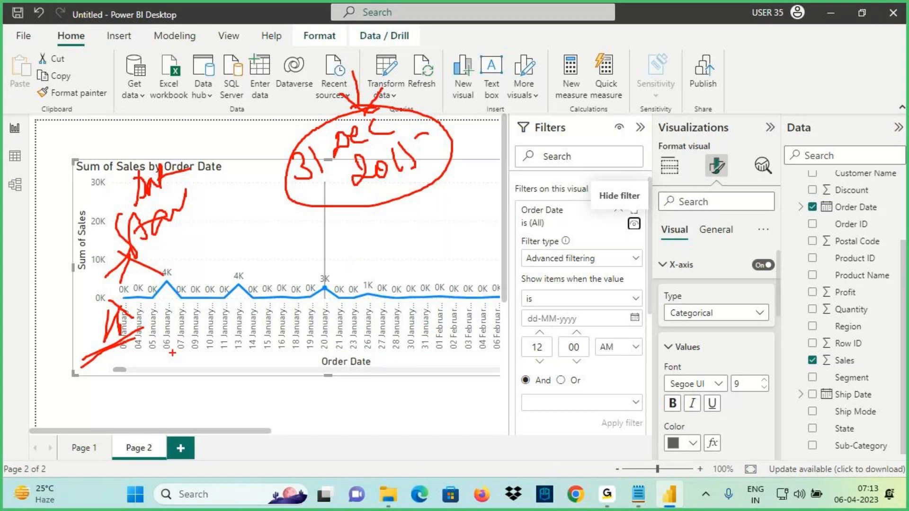
key("Escape")
Scroll the x-axis to the far right to show dates through 30 December 2017
left_click_drag(120, 369, 575, 371)
key("ctrl+2")
left_click_drag(464, 278, 546, 273)
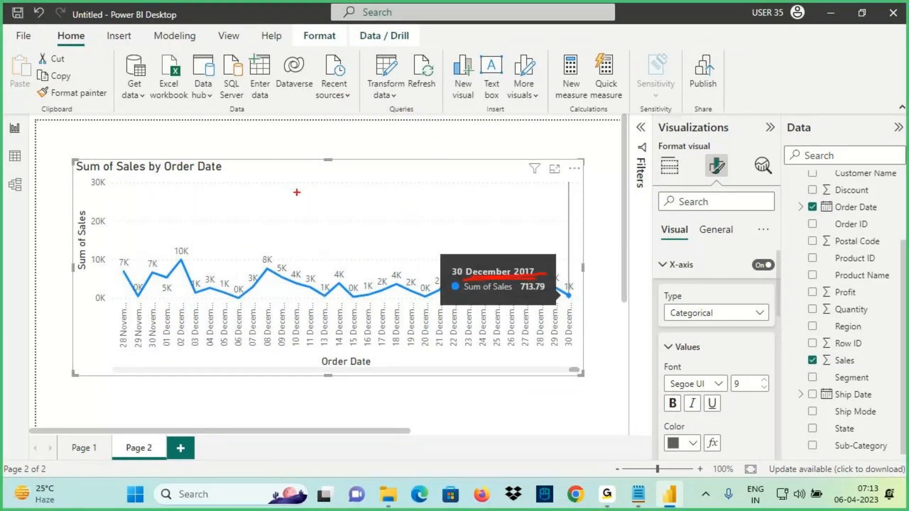
Sketch arrows over the chart's December values, then clear the drawings
left_click_drag(259, 145, 293, 225)
left_click_drag(265, 195, 318, 227)
left_click_drag(312, 185, 297, 262)
key("Escape")
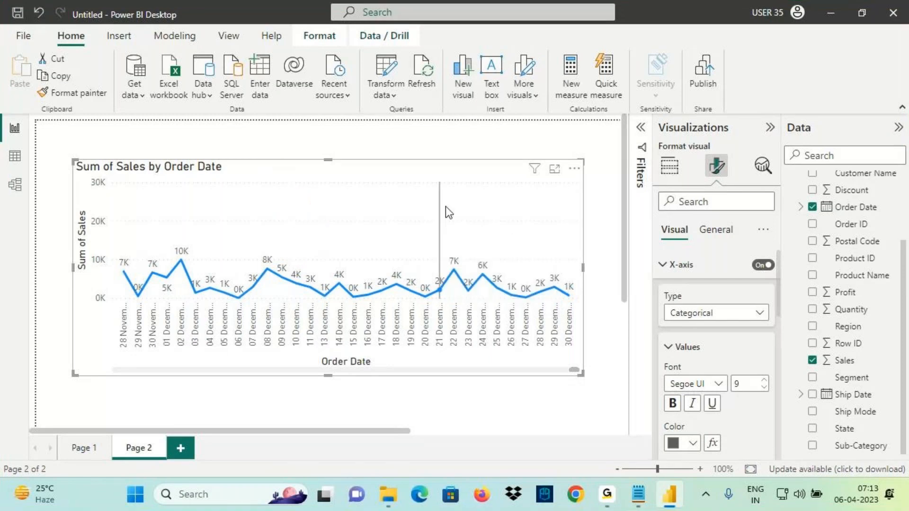
Set the Order Date filter condition to 'is before'
left_click(641, 128)
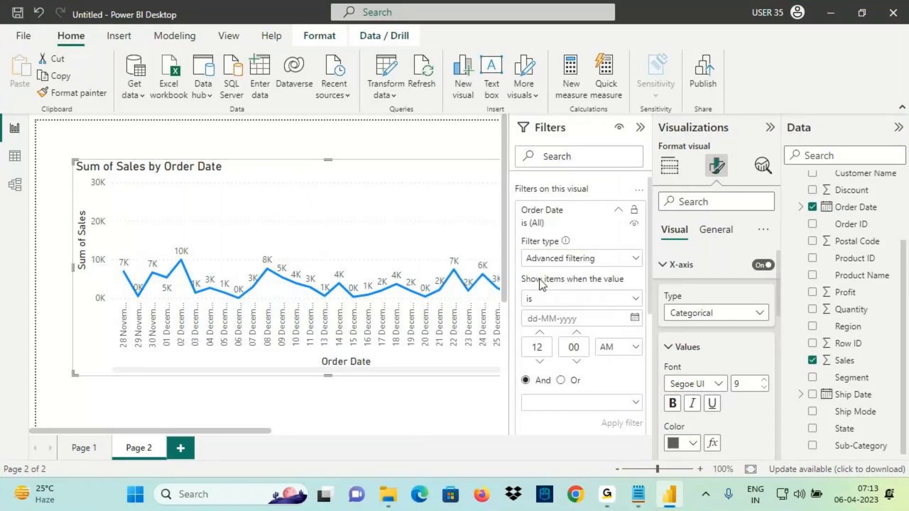
left_click(535, 299)
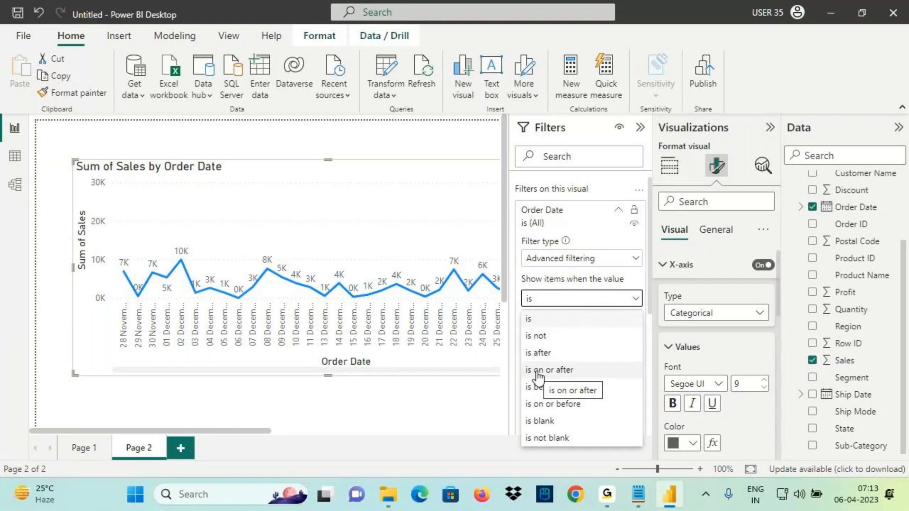
mouse_move(522, 393)
left_mouse_down()
mouse_move(565, 395)
mouse_move(572, 413)
mouse_move(584, 411)
left_mouse_up()
key("Escape")
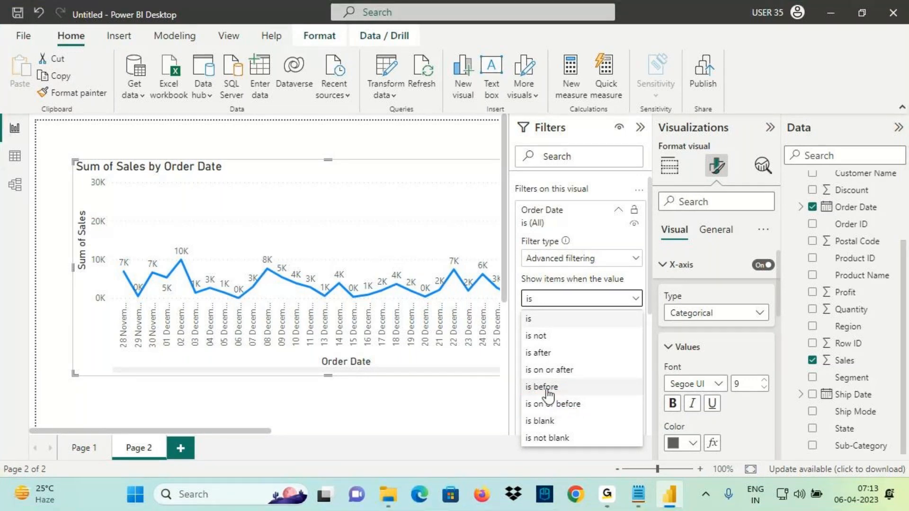
left_click(545, 387)
Pick 01-01-2017 as the filter date and apply the filter
left_click(634, 318)
left_click(550, 166)
left_click(618, 171)
left_click(618, 171)
left_click(618, 171)
left_click(618, 171)
left_click(618, 171)
left_click(618, 171)
left_click(516, 197)
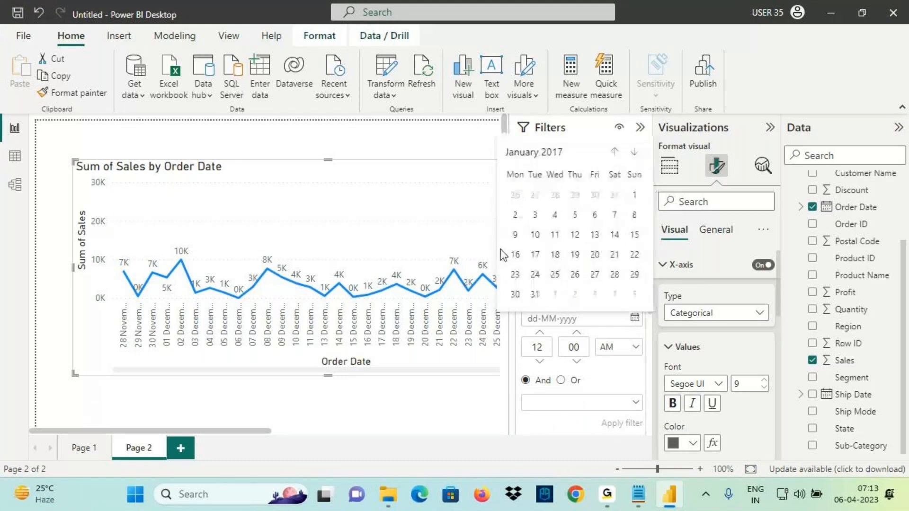
left_click(635, 202)
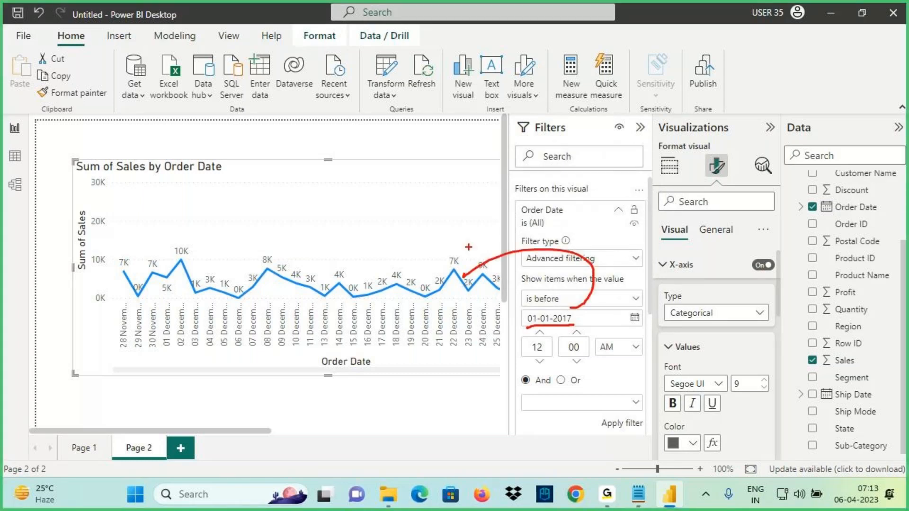
left_click(626, 423)
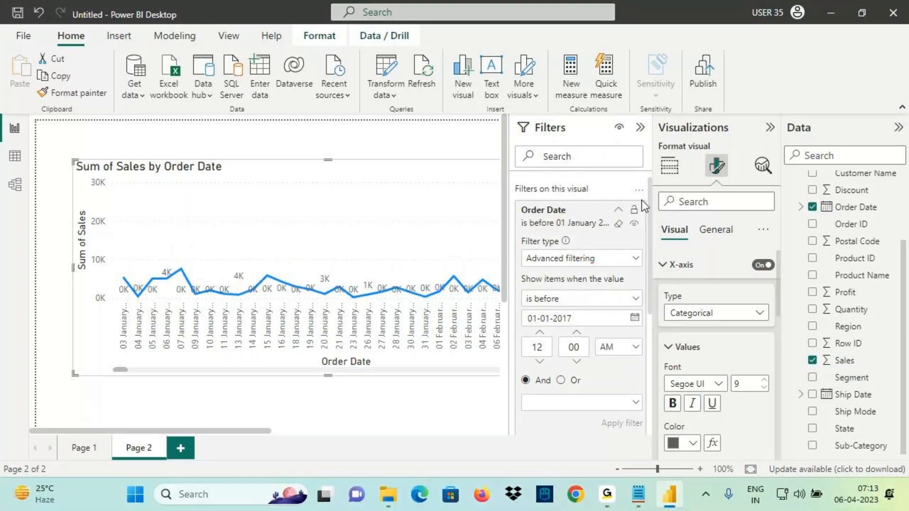
Collapse the Filters pane and mark up the chart ending at 31 December 2016
left_click(640, 127)
left_click_drag(144, 374, 578, 370)
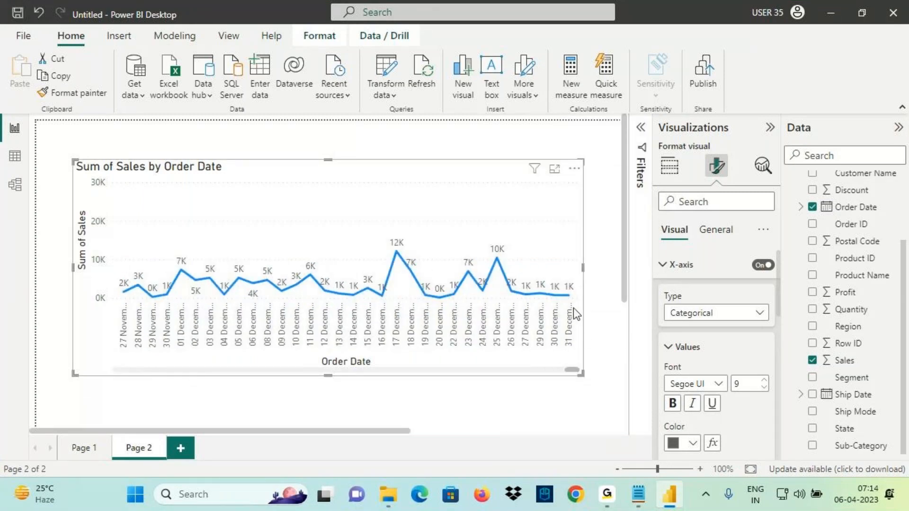
mouse_move(570, 294)
key("ctrl+2")
left_click_drag(461, 276, 525, 274)
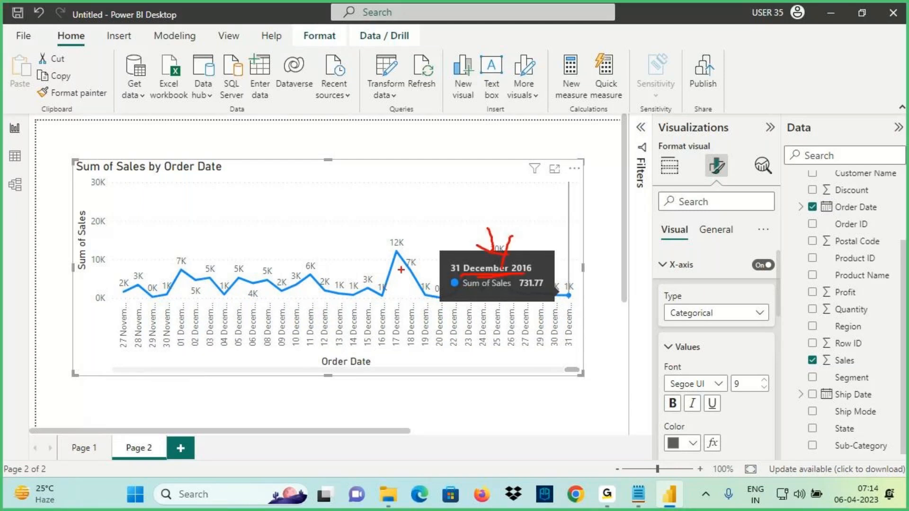
key("Escape")
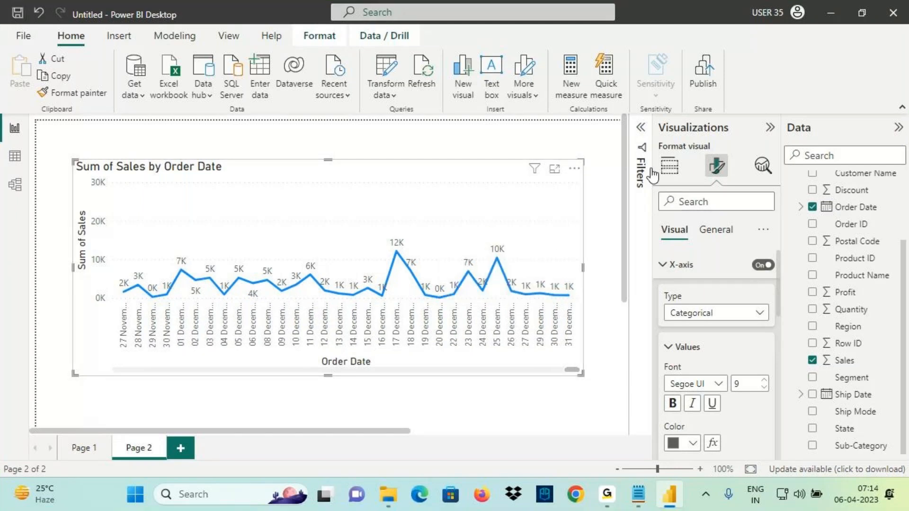
Clear the Order Date filter and change its condition to 'is on or before'
left_click(641, 127)
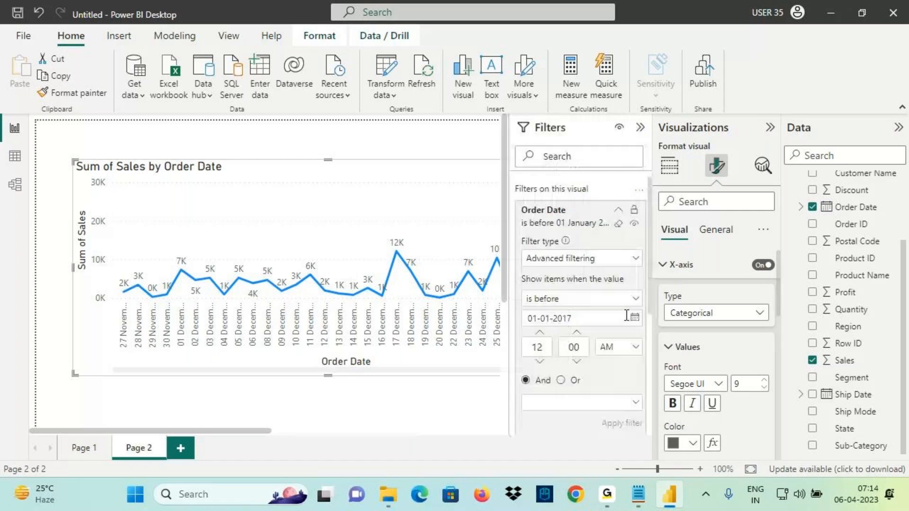
left_click(619, 224)
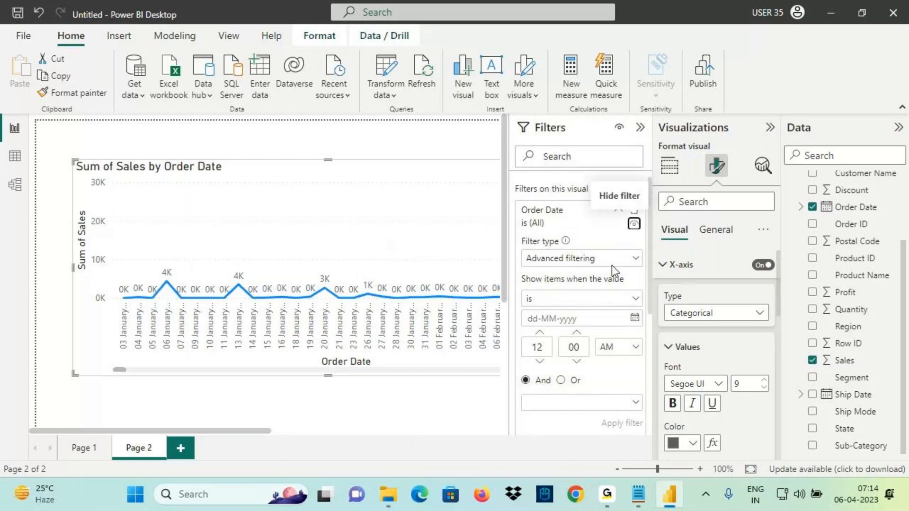
left_click_drag(467, 275, 430, 275)
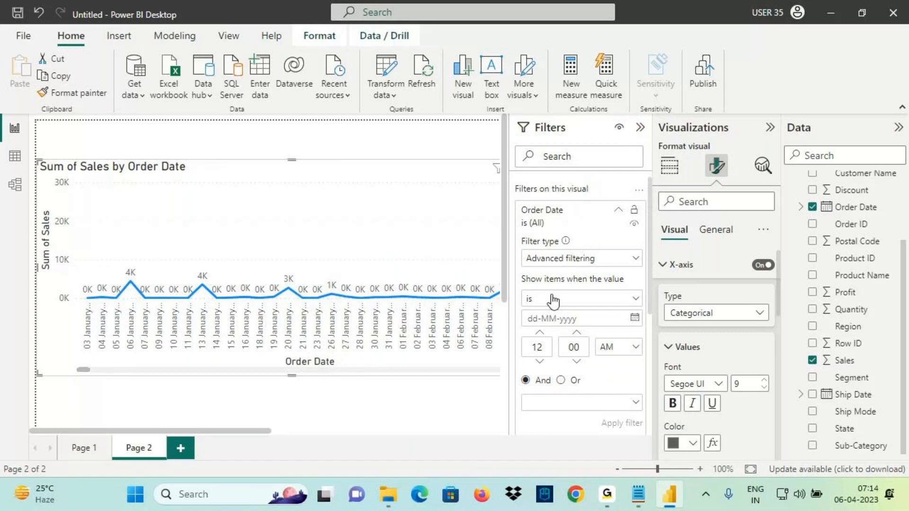
left_click(549, 299)
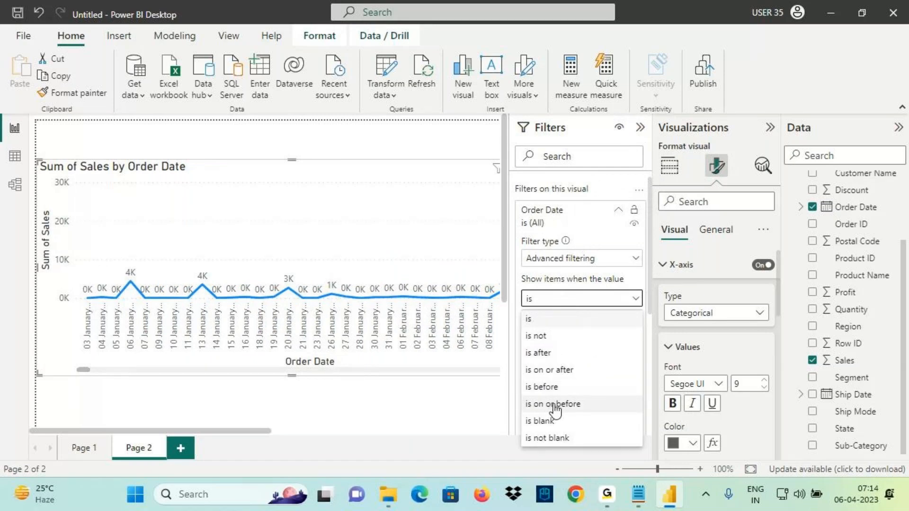
left_click(555, 409)
Pick 31-12-2016 as the on-or-before filter date
left_click(634, 320)
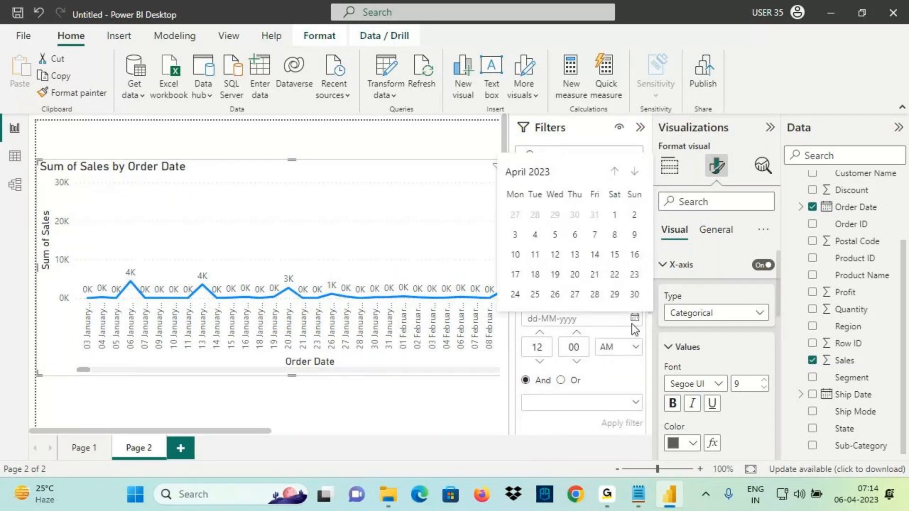
left_click(538, 173)
left_click(617, 171)
left_click(618, 171)
left_click(618, 171)
left_click(618, 171)
left_click(617, 172)
left_click(617, 171)
left_click(618, 171)
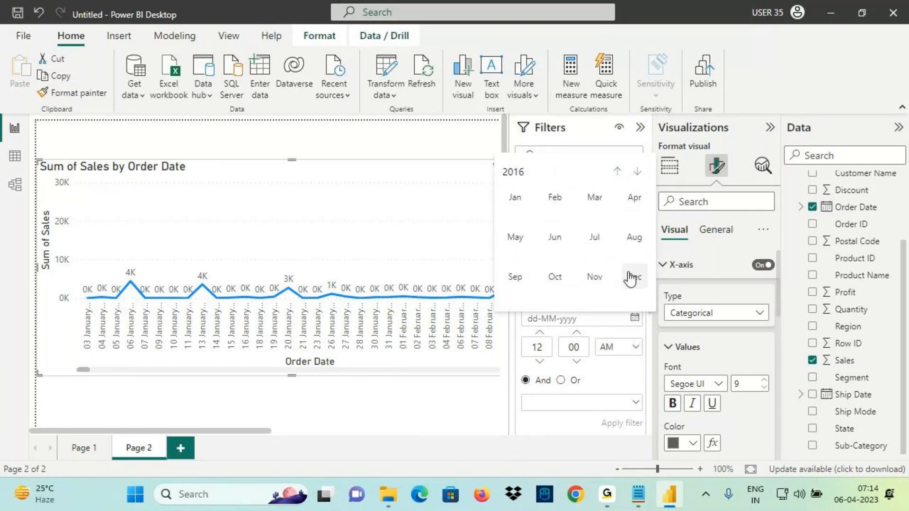
left_click(635, 277)
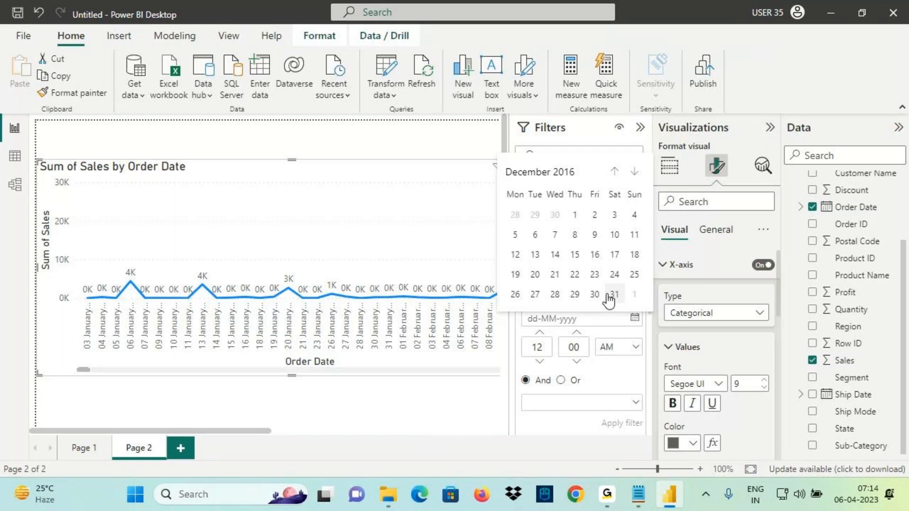
left_click(613, 295)
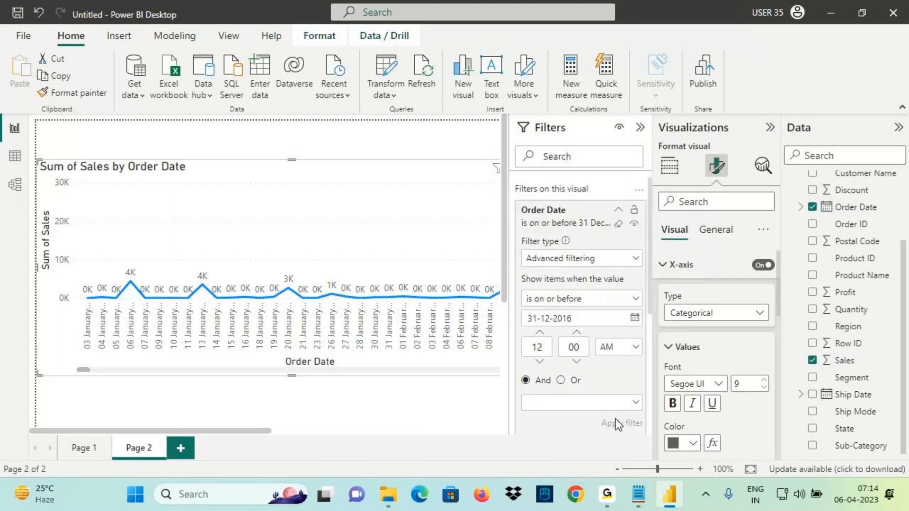
Check the filter conditions without changing them, then switch to the Orders table view
left_click_drag(89, 371, 364, 376)
left_click(640, 127)
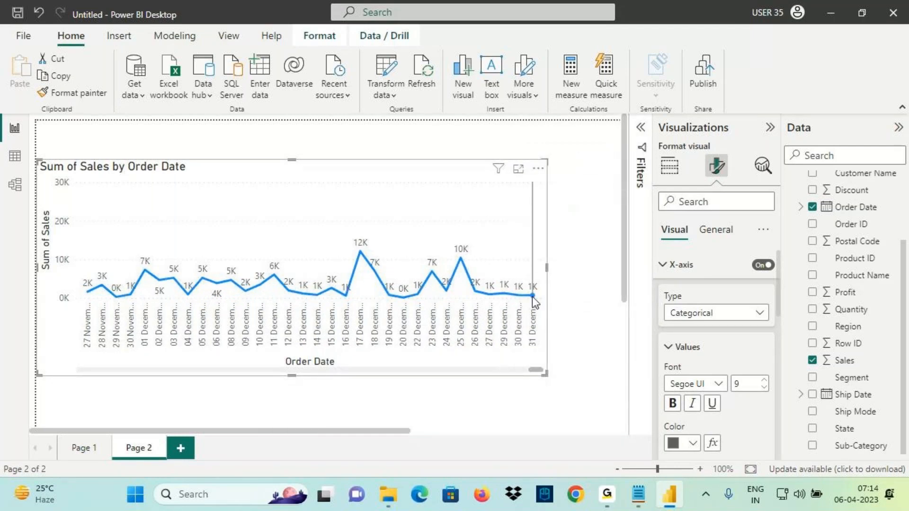
left_click(640, 135)
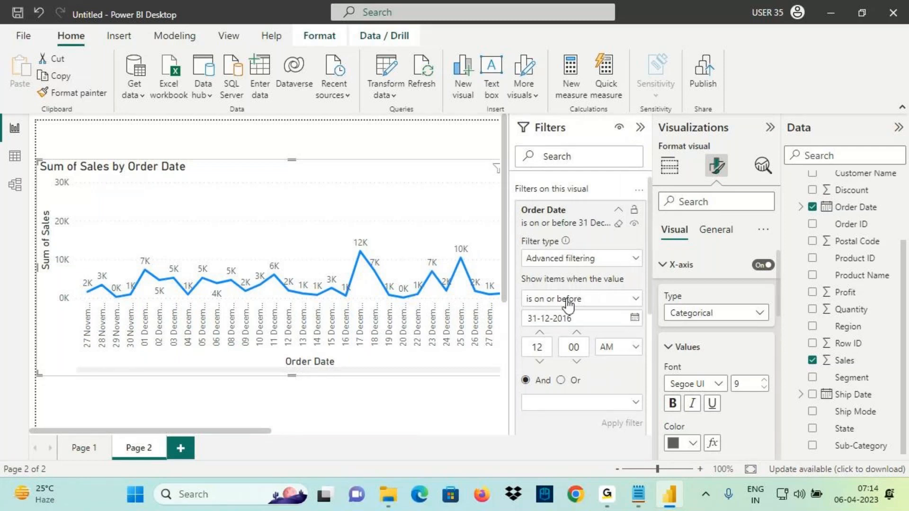
left_click(553, 299)
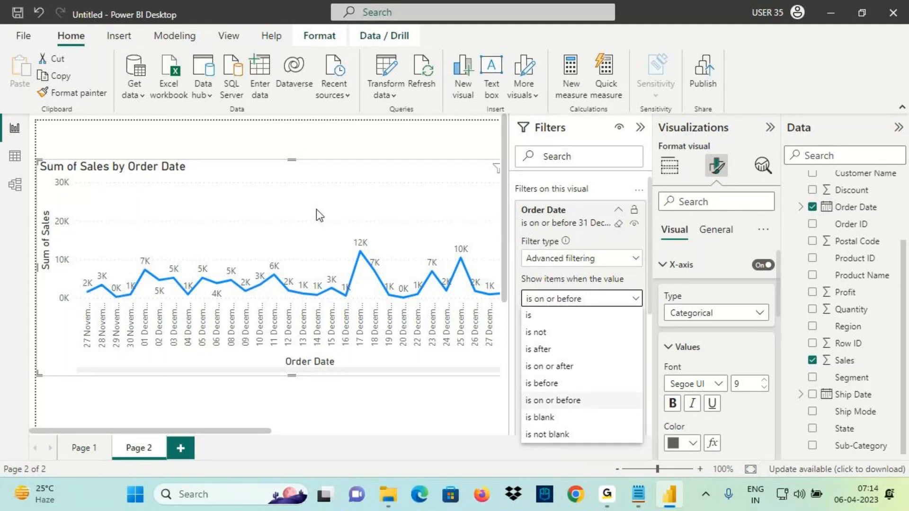
left_click(176, 365)
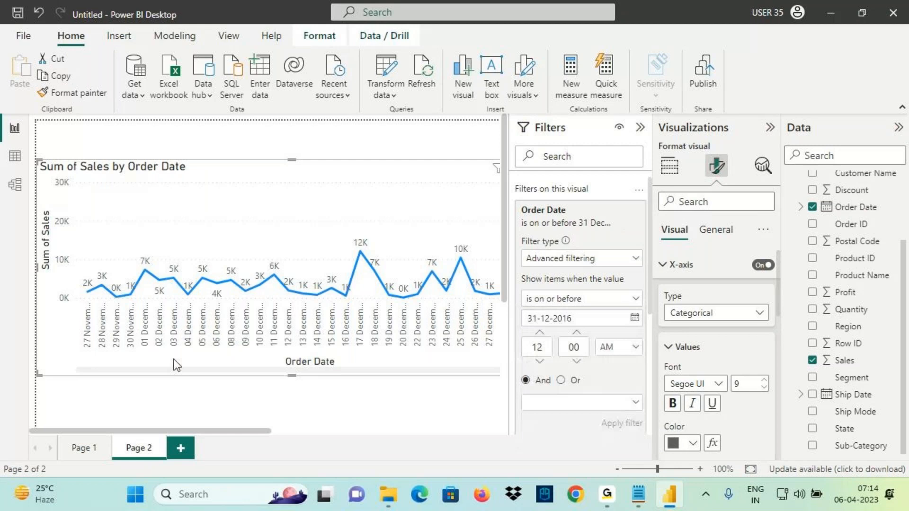
left_click(15, 156)
Inspect the Order Date column's sort and filter options, then dismiss them unchanged
left_click(219, 147)
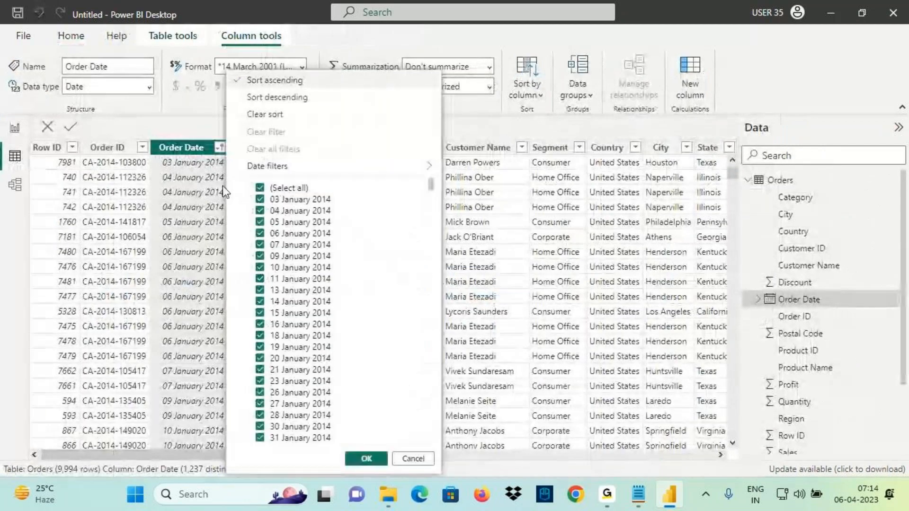
key("ctrl+2")
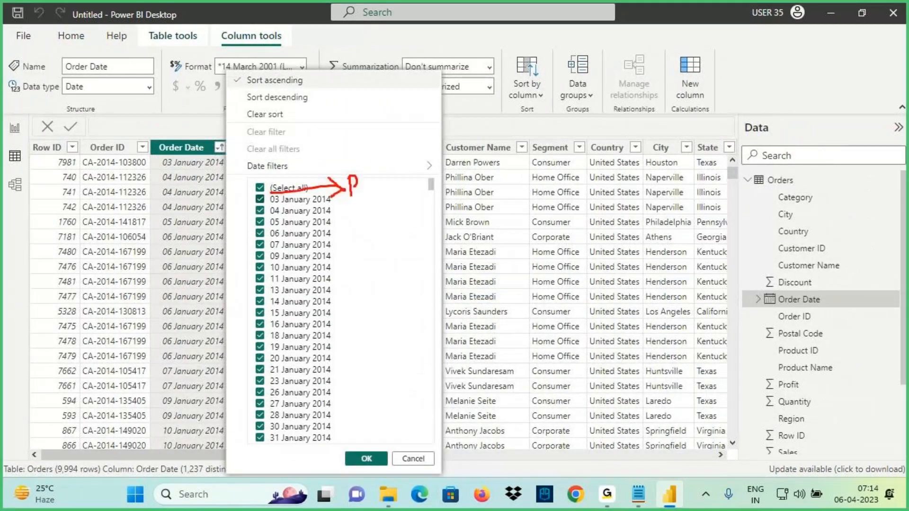
mouse_move(355, 185)
left_mouse_down()
mouse_move(353, 196)
mouse_move(397, 180)
left_mouse_up()
left_click_drag(404, 161, 409, 179)
left_click_drag(412, 160, 414, 181)
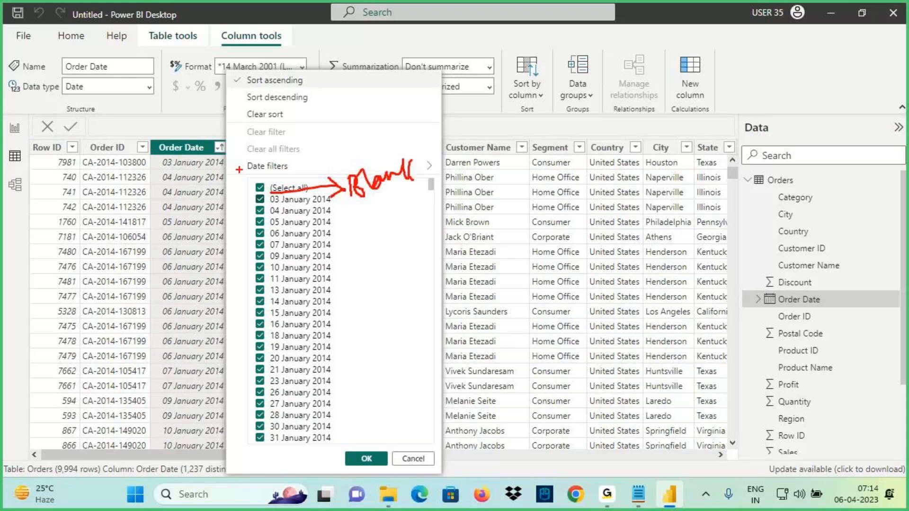
left_click_drag(156, 158, 204, 155)
left_click_drag(217, 171, 218, 209)
key("Escape")
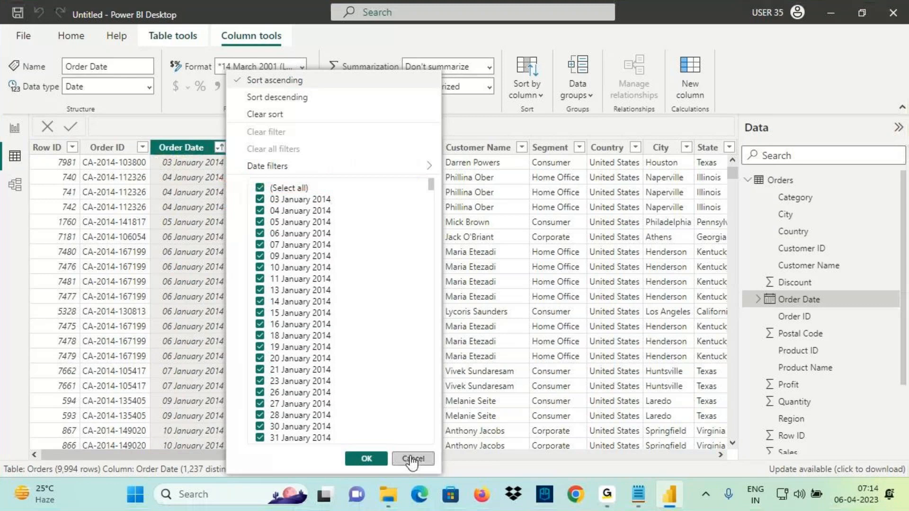
left_click(412, 459)
Mark up the table data and return to the Page 2 report
mouse_move(163, 166)
left_mouse_down()
mouse_move(227, 169)
mouse_move(209, 199)
left_mouse_up()
mouse_move(439, 142)
left_mouse_down()
mouse_move(414, 180)
mouse_move(508, 128)
mouse_move(419, 182)
left_mouse_up()
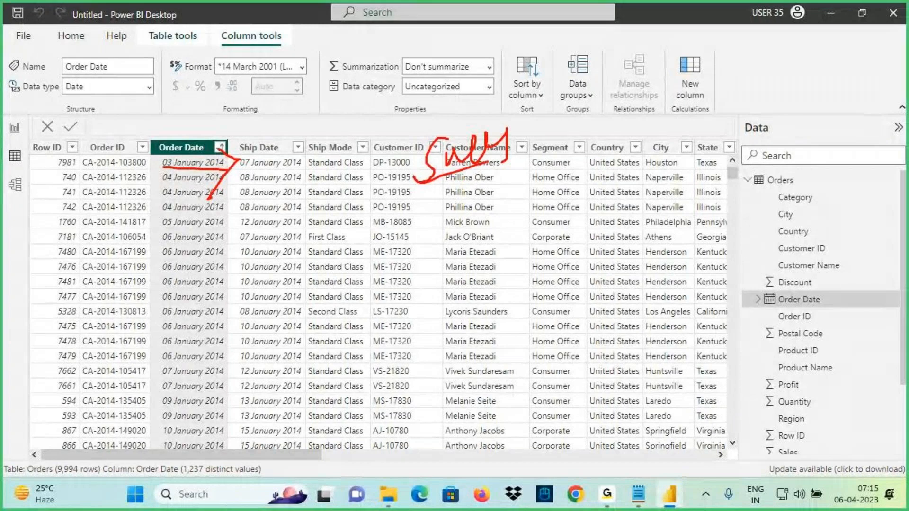
left_click_drag(222, 198, 244, 160)
left_click_drag(361, 168, 374, 197)
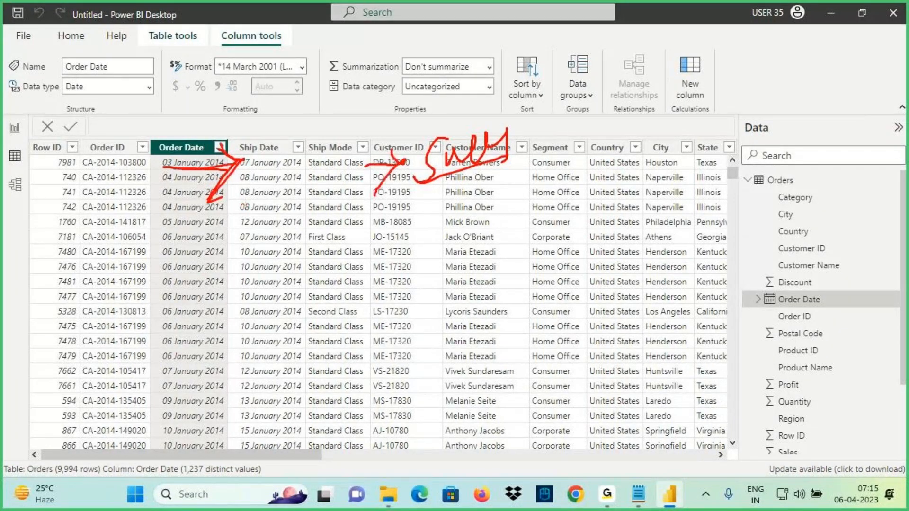
left_click_drag(452, 171, 536, 150)
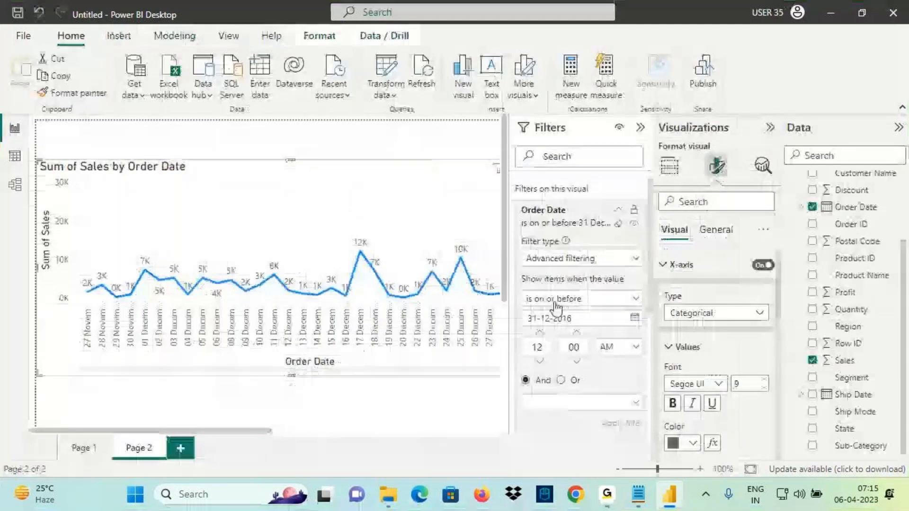
left_click(578, 299)
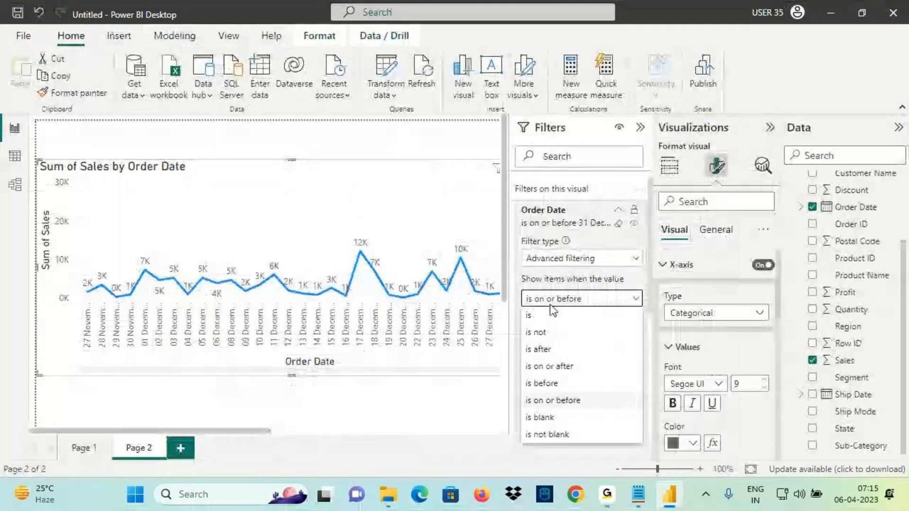
Apply an 'is blank' Order Date condition and mark up the result
left_click(542, 417)
left_click(620, 367)
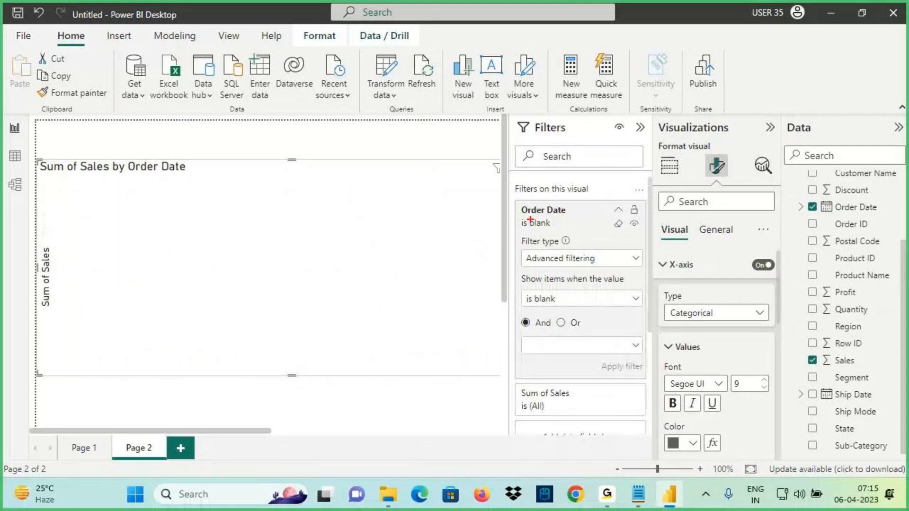
left_click_drag(522, 219, 575, 218)
left_click_drag(522, 312, 592, 306)
left_click_drag(186, 210, 220, 387)
left_click_drag(183, 348, 240, 344)
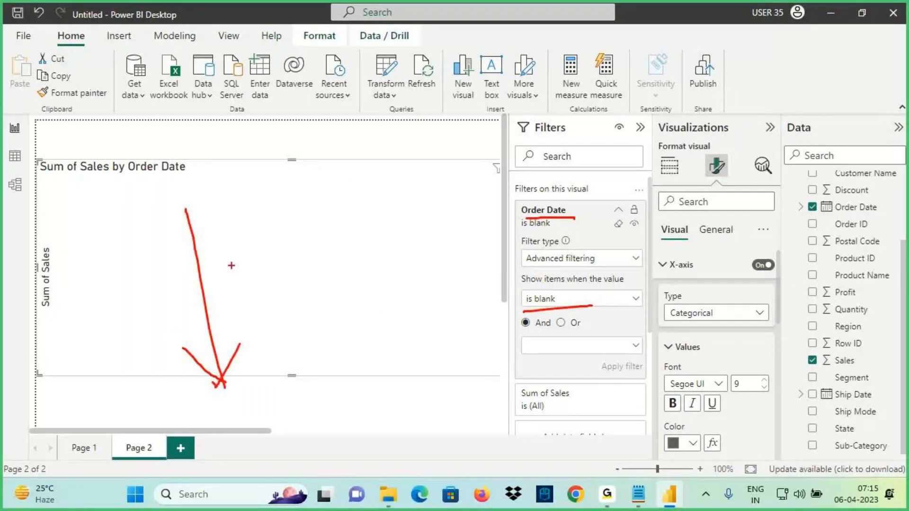
mouse_move(333, 190)
left_mouse_down()
mouse_move(228, 334)
mouse_move(408, 193)
mouse_move(195, 255)
left_mouse_up()
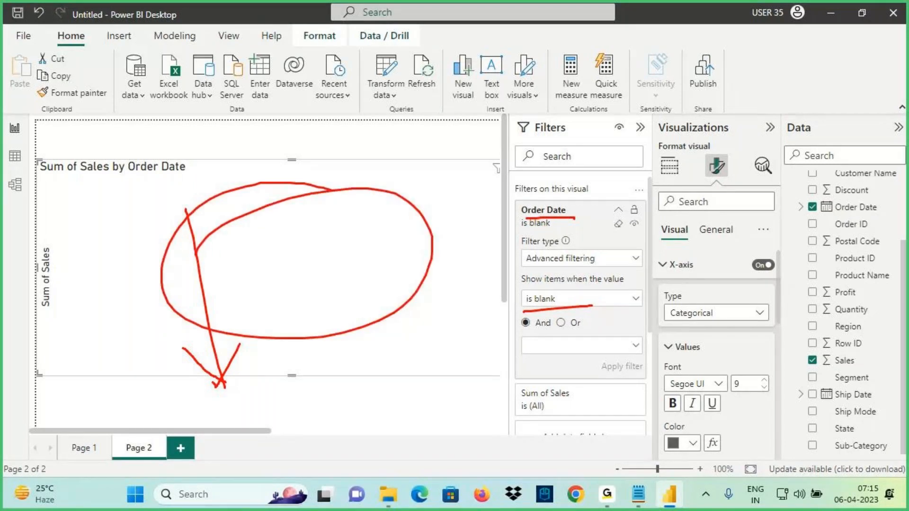
key("Escape")
Change the Order Date condition to 'is not blank' and apply it
left_click(633, 299)
left_click(548, 433)
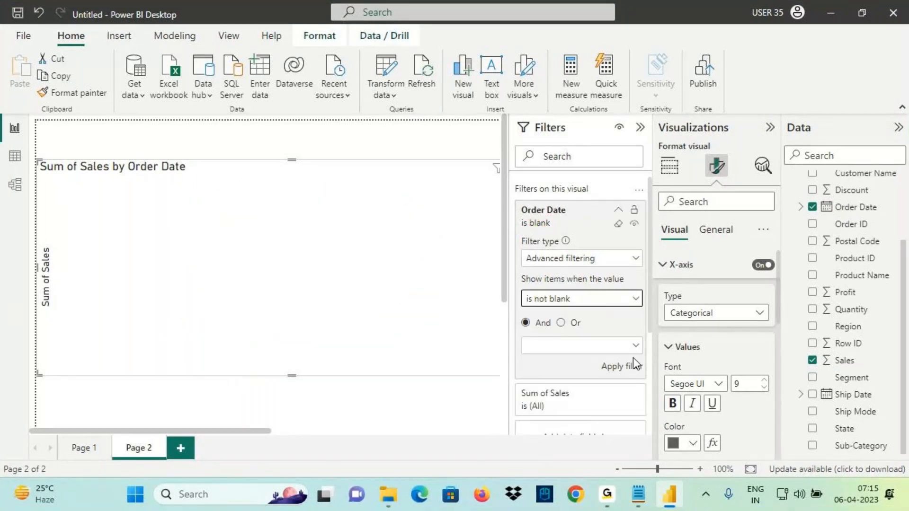
left_click(624, 368)
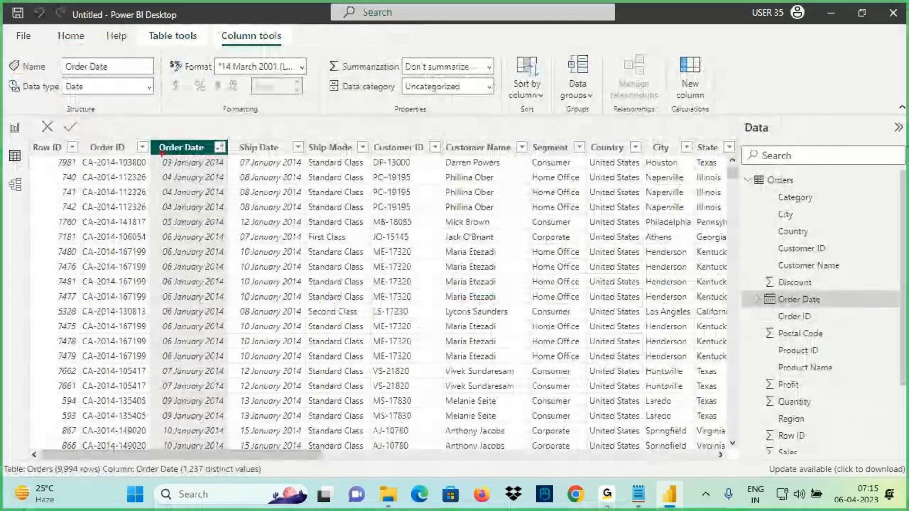
mouse_move(191, 141)
left_mouse_down()
mouse_move(187, 98)
mouse_move(205, 111)
mouse_move(244, 96)
mouse_move(274, 112)
left_mouse_up()
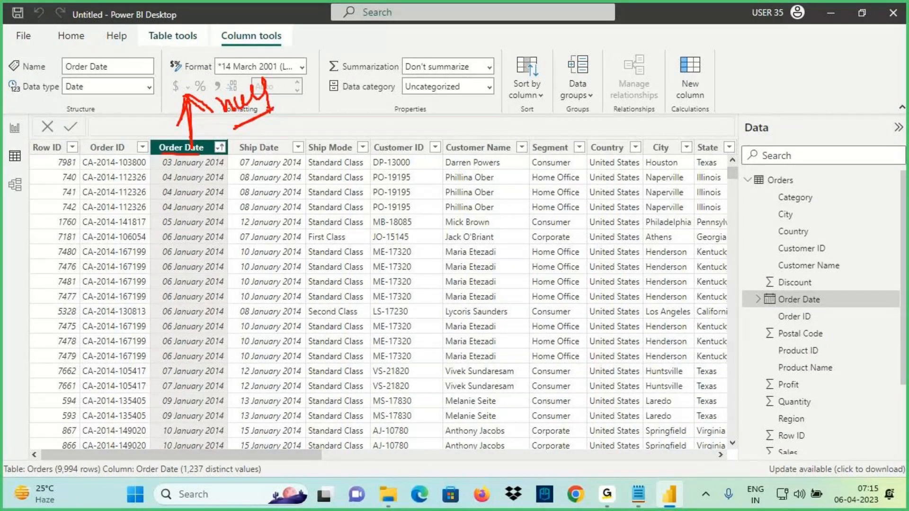
Clear the Order Date filter to all dates and collapse the filter card and pane
left_click(15, 128)
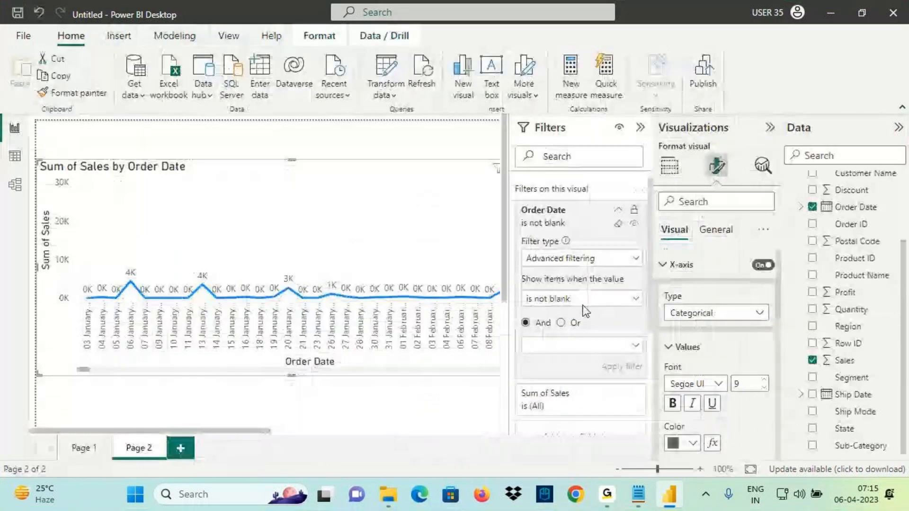
left_click(581, 299)
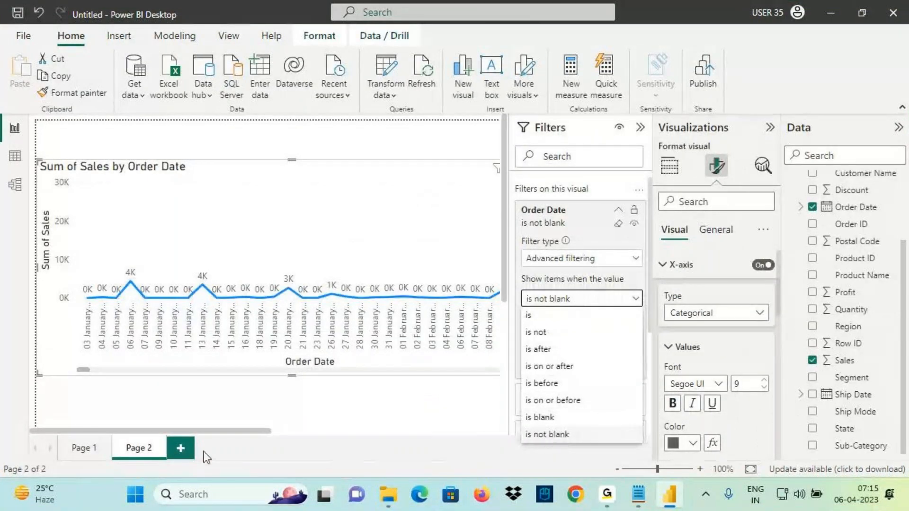
left_click(618, 226)
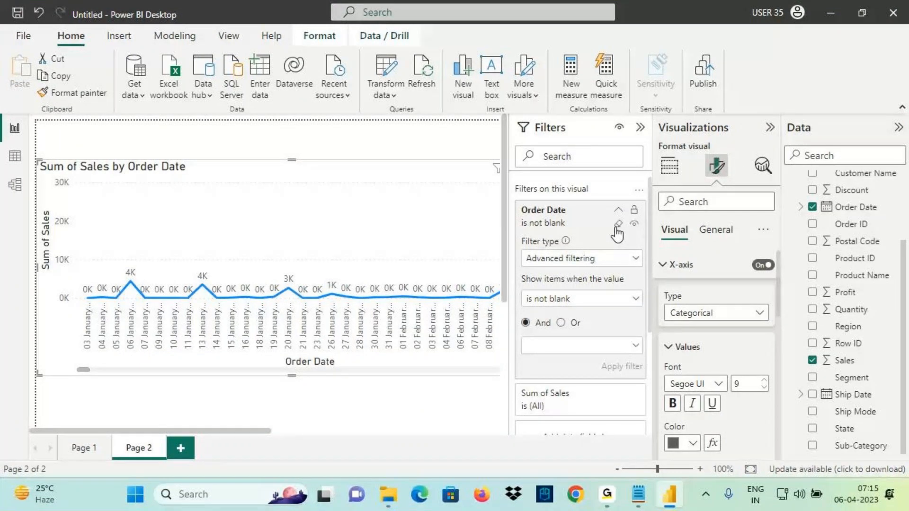
left_click(618, 225)
left_click(618, 210)
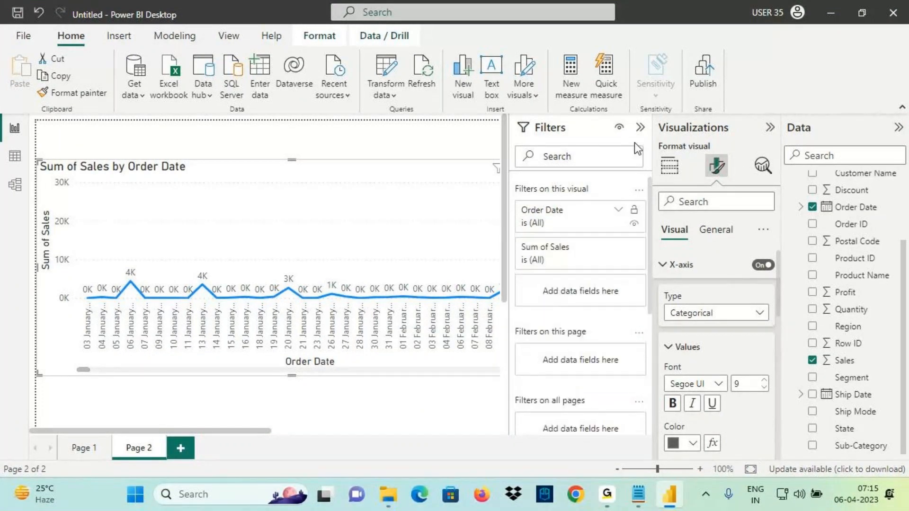
left_click(640, 128)
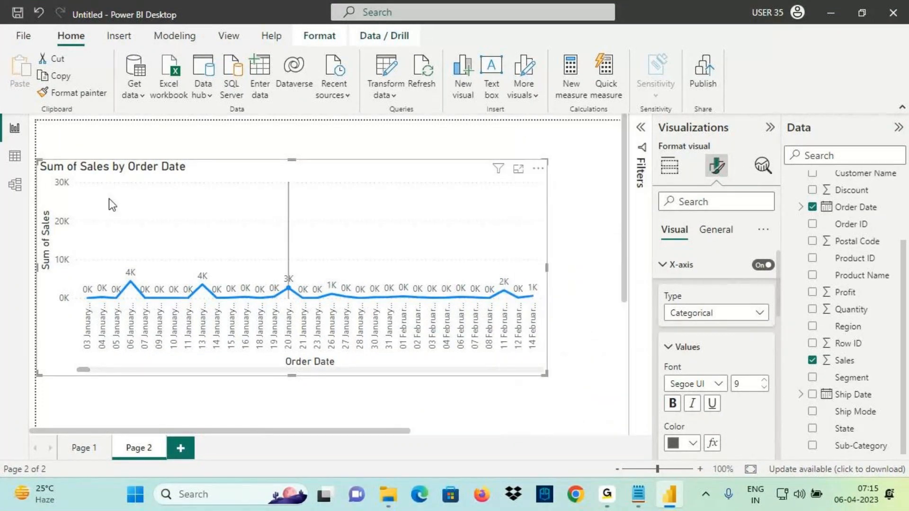
Annotate the unfiltered daily sales chart with freehand marks, then clear them
left_click_drag(46, 165, 509, 390)
mouse_move(207, 218)
left_mouse_down()
mouse_move(217, 217)
mouse_move(208, 220)
left_mouse_up()
left_click_drag(226, 206, 231, 227)
mouse_move(256, 199)
left_mouse_down()
mouse_move(253, 213)
mouse_move(267, 197)
left_mouse_up()
mouse_move(275, 195)
left_mouse_down()
mouse_move(270, 211)
mouse_move(310, 207)
left_mouse_up()
mouse_move(337, 180)
left_mouse_down()
mouse_move(331, 206)
mouse_move(354, 203)
left_mouse_up()
left_click_drag(361, 186, 359, 188)
left_click_drag(373, 168, 372, 199)
left_click_drag(386, 171, 381, 203)
left_click_drag(218, 253, 217, 280)
left_click_drag(250, 243, 256, 276)
mouse_move(288, 241)
left_mouse_down()
mouse_move(289, 265)
mouse_move(277, 258)
left_mouse_up()
mouse_move(274, 246)
left_mouse_down()
mouse_move(303, 235)
mouse_move(305, 251)
mouse_move(351, 241)
left_mouse_up()
left_click_drag(359, 222, 377, 240)
left_click_drag(381, 220, 382, 222)
left_click_drag(391, 208, 394, 228)
mouse_move(158, 242)
left_mouse_down()
mouse_move(185, 223)
mouse_move(166, 259)
left_mouse_up()
left_click_drag(227, 239, 374, 196)
left_click_drag(175, 276, 205, 262)
left_click_drag(205, 262, 180, 296)
mouse_move(241, 292)
left_mouse_down()
mouse_move(381, 241)
mouse_move(365, 249)
left_mouse_up()
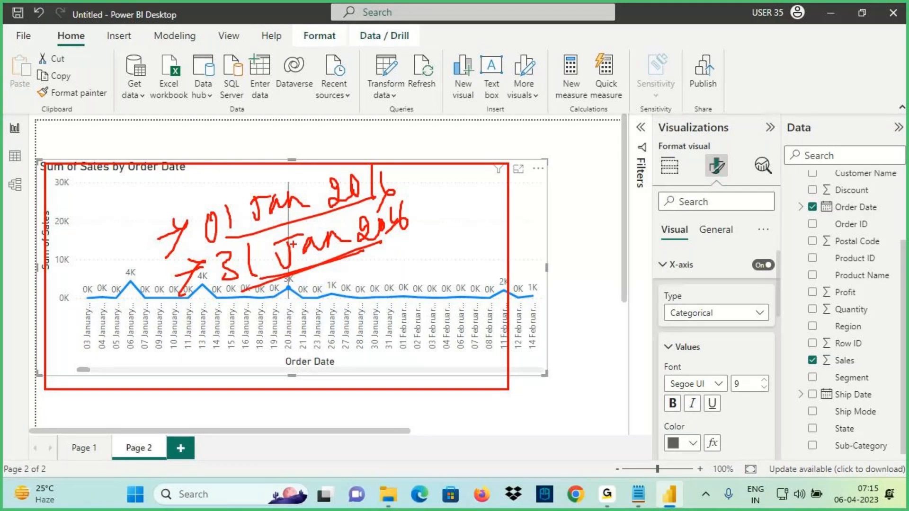
left_click_drag(286, 232, 345, 224)
left_click_drag(298, 278, 297, 301)
mouse_move(299, 278)
left_mouse_down()
mouse_move(300, 297)
mouse_move(379, 273)
left_mouse_up()
mouse_move(341, 162)
left_mouse_down()
mouse_move(171, 265)
mouse_move(428, 182)
left_mouse_up()
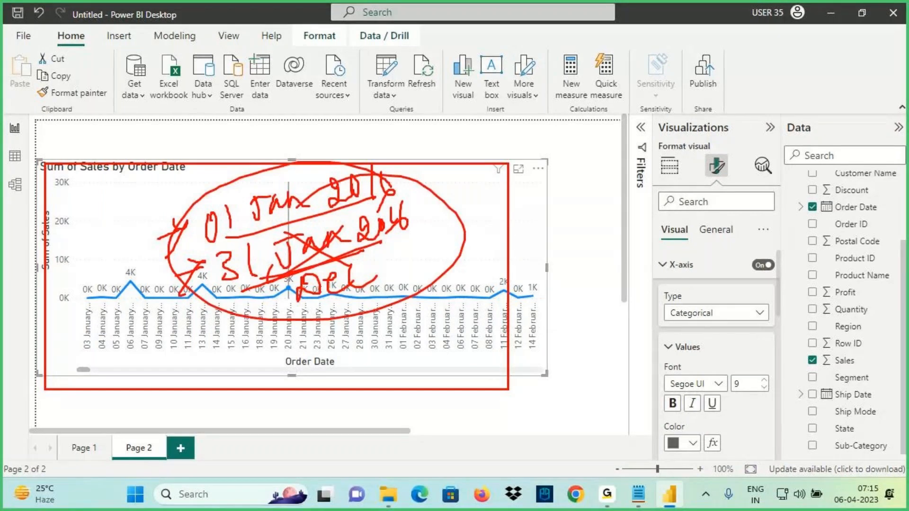
left_click_drag(230, 225, 329, 207)
left_click_drag(341, 259, 422, 234)
key("Escape")
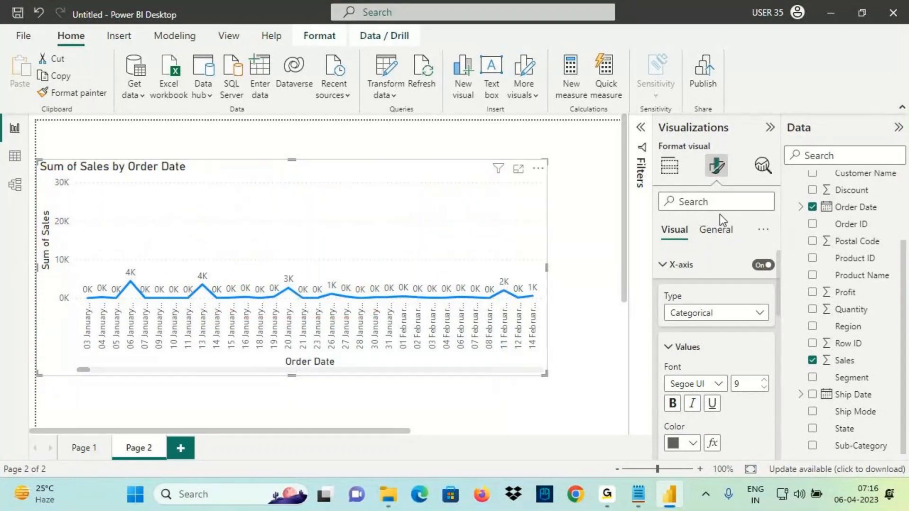
Set the first Advanced filtering condition on Order Date to 'is on or after' 01-01-2016
left_click(642, 131)
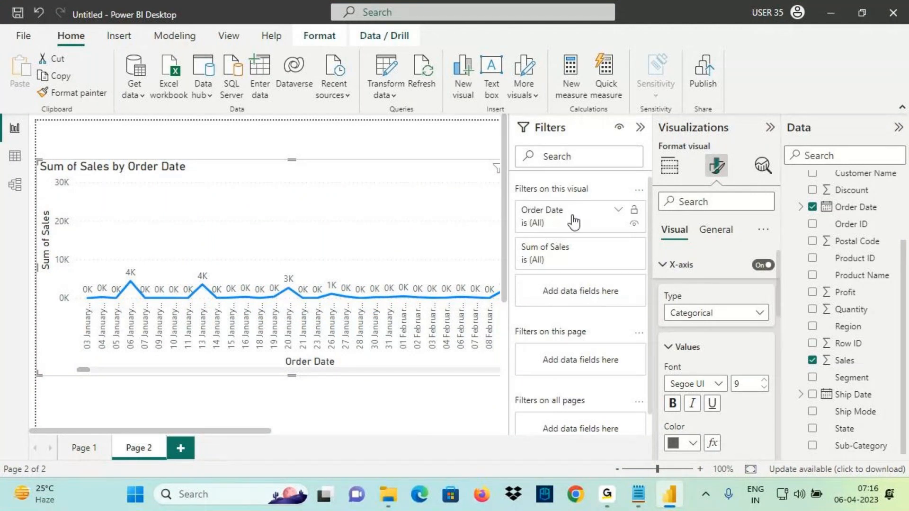
left_click(618, 210)
left_click(553, 259)
left_click(550, 280)
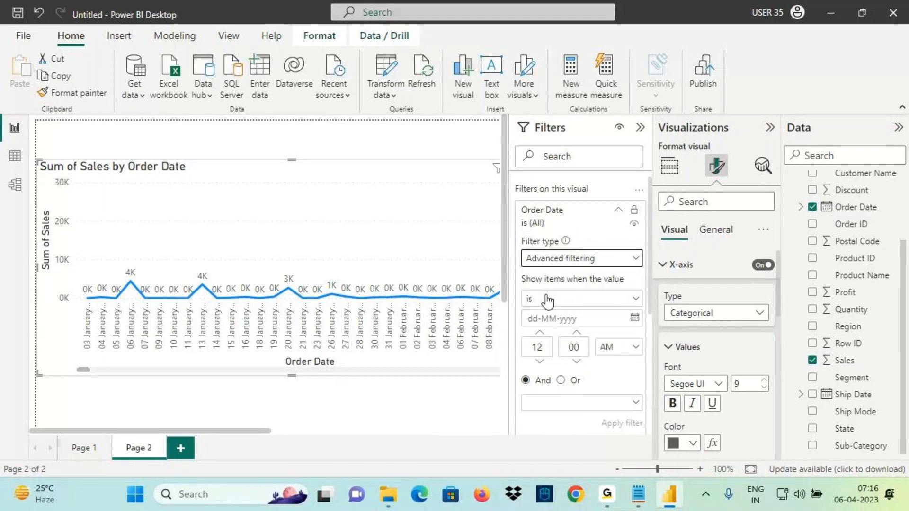
left_click(548, 299)
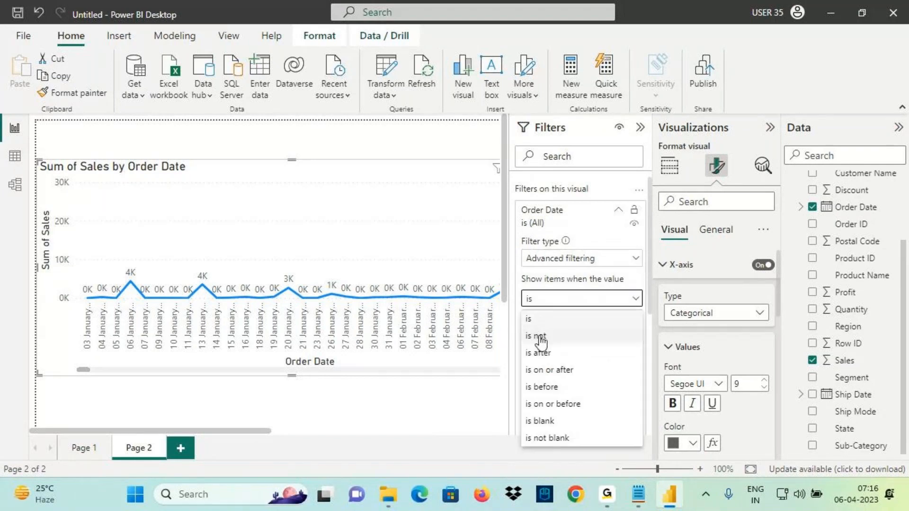
left_click(543, 370)
left_click(635, 318)
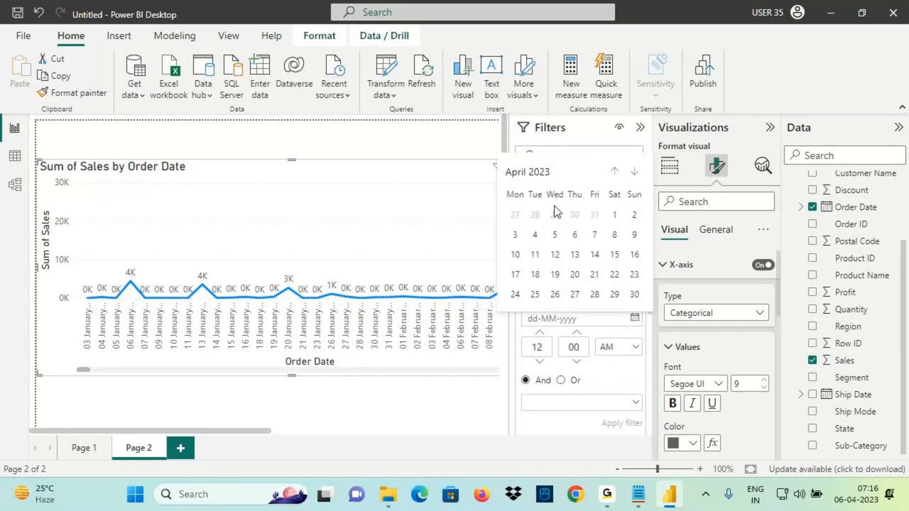
left_click(544, 174)
left_click(618, 171)
left_click(618, 172)
left_click(619, 171)
left_click(618, 171)
left_click(618, 172)
left_click(619, 172)
left_click(619, 171)
left_click(516, 197)
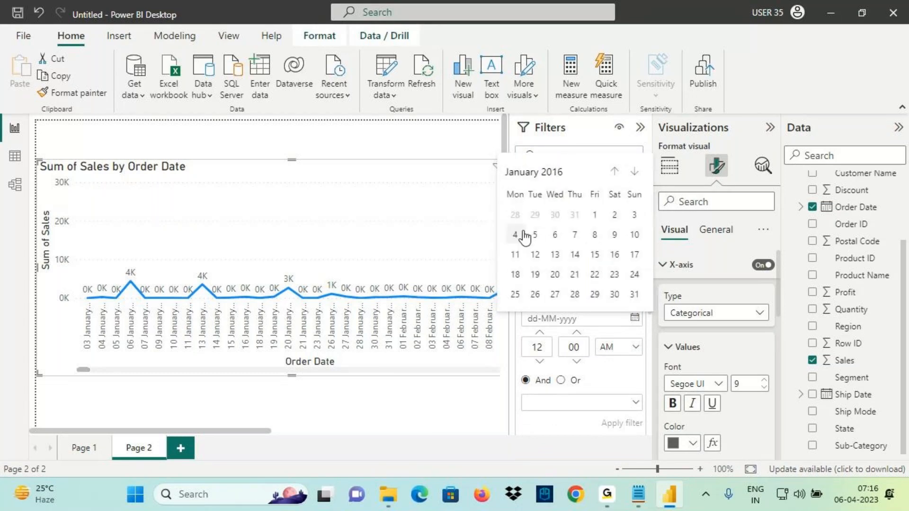
left_click(595, 214)
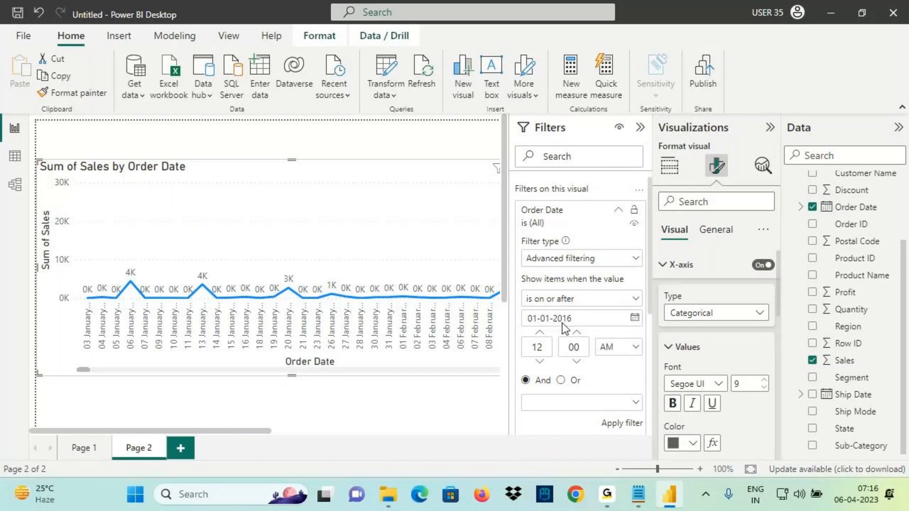
Add a second condition 'is on or before' 31-12-2016
left_click(632, 402)
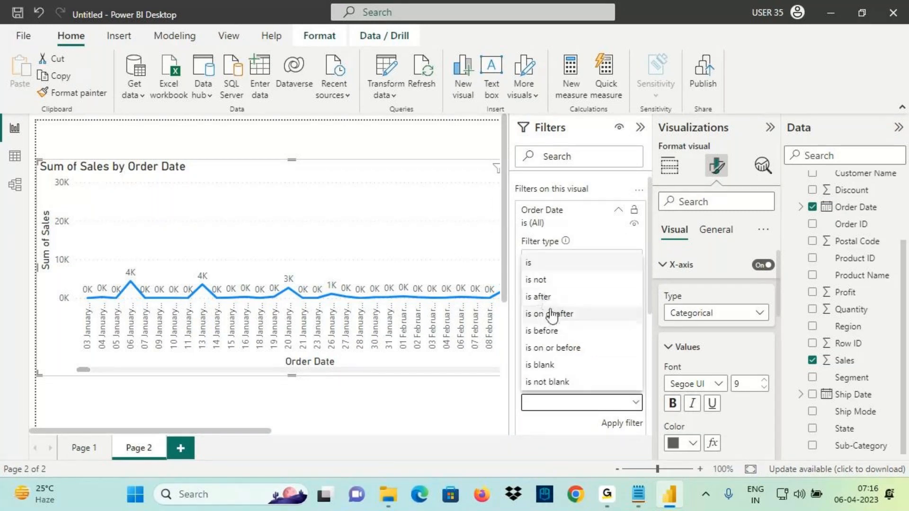
left_click(552, 348)
scroll(621, 357, "down", 1)
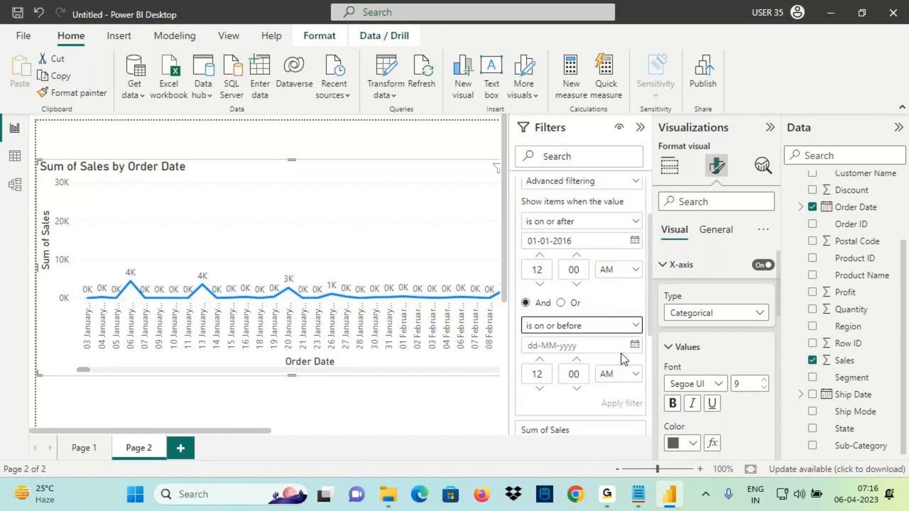
left_click(610, 346)
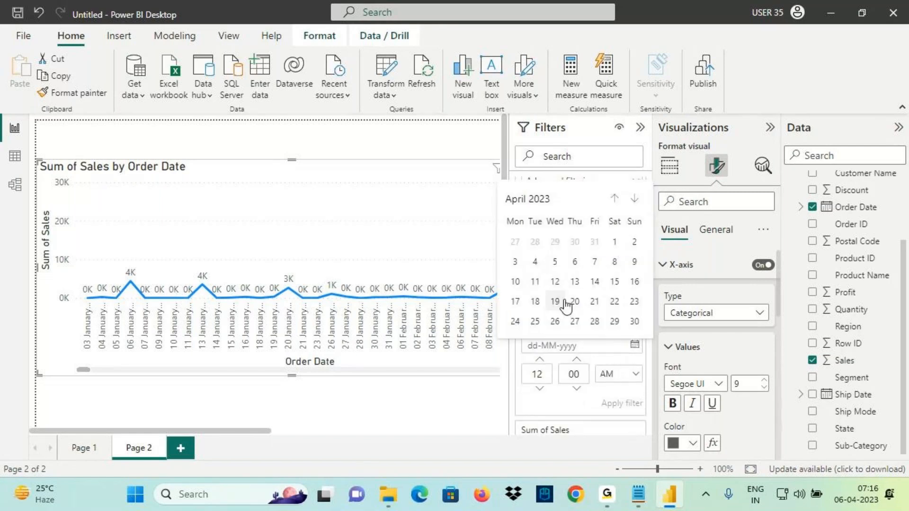
left_click(543, 201)
left_click(617, 199)
left_click(618, 199)
left_click(618, 202)
left_click(632, 310)
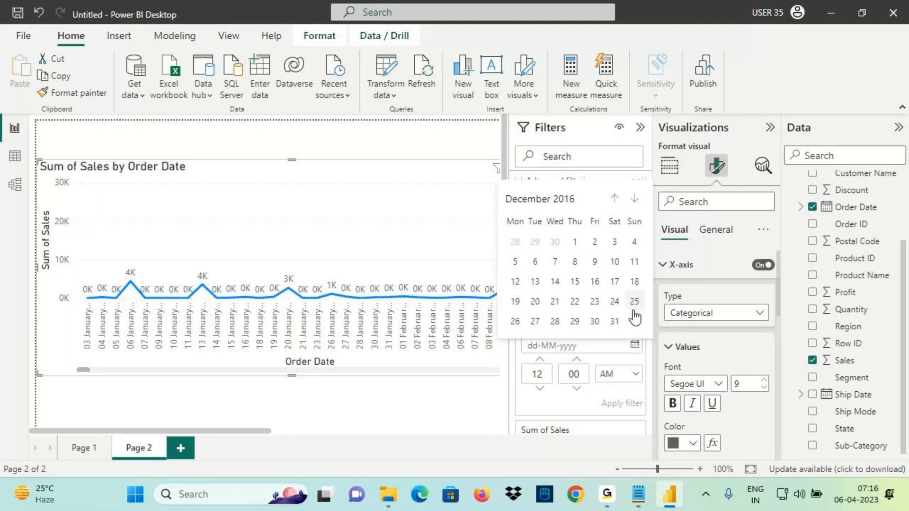
left_click(615, 321)
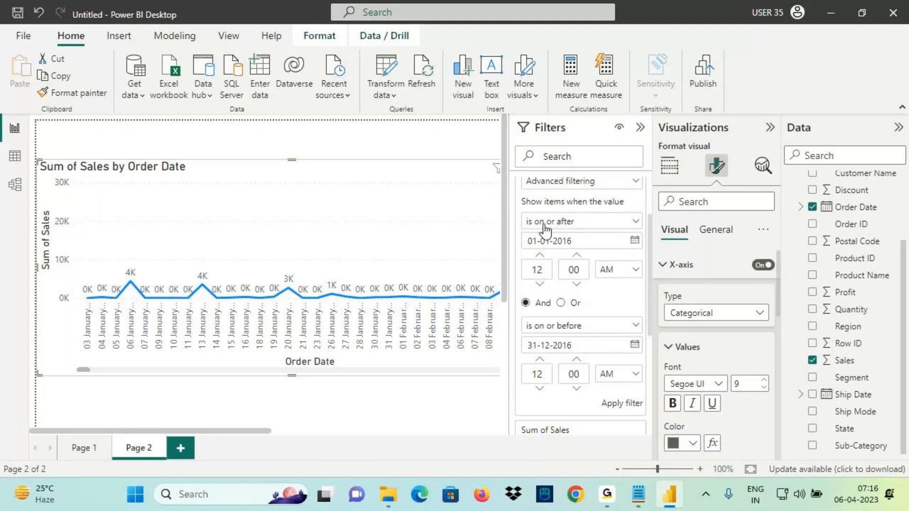
mouse_move(525, 214)
left_mouse_down()
mouse_move(588, 278)
mouse_move(650, 290)
left_mouse_up()
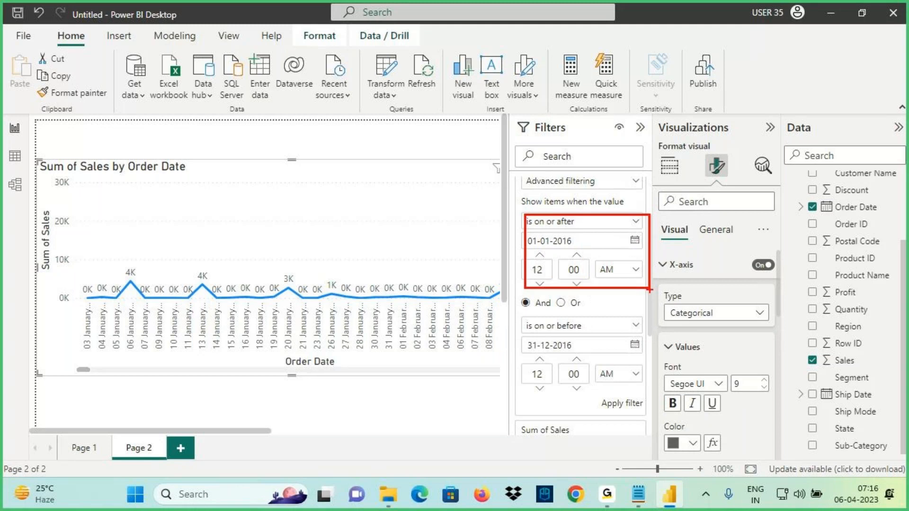
left_click_drag(526, 322, 676, 384)
mouse_move(530, 292)
left_mouse_down()
mouse_move(520, 310)
mouse_move(554, 319)
left_mouse_up()
left_click_drag(579, 292, 571, 294)
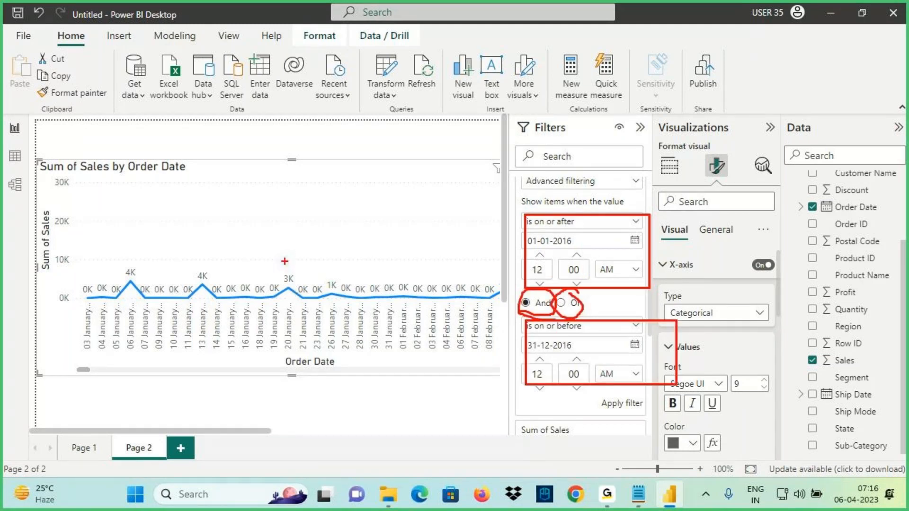
left_click_drag(281, 217, 294, 269)
left_click_drag(280, 249, 301, 235)
mouse_move(326, 355)
left_mouse_down()
mouse_move(293, 344)
mouse_move(331, 354)
left_mouse_up()
mouse_move(465, 217)
left_mouse_down()
mouse_move(512, 249)
mouse_move(519, 244)
left_mouse_up()
left_click_drag(520, 244, 476, 288)
left_click_drag(486, 342, 529, 351)
mouse_move(517, 322)
left_mouse_down()
mouse_move(530, 345)
mouse_move(484, 390)
left_mouse_up()
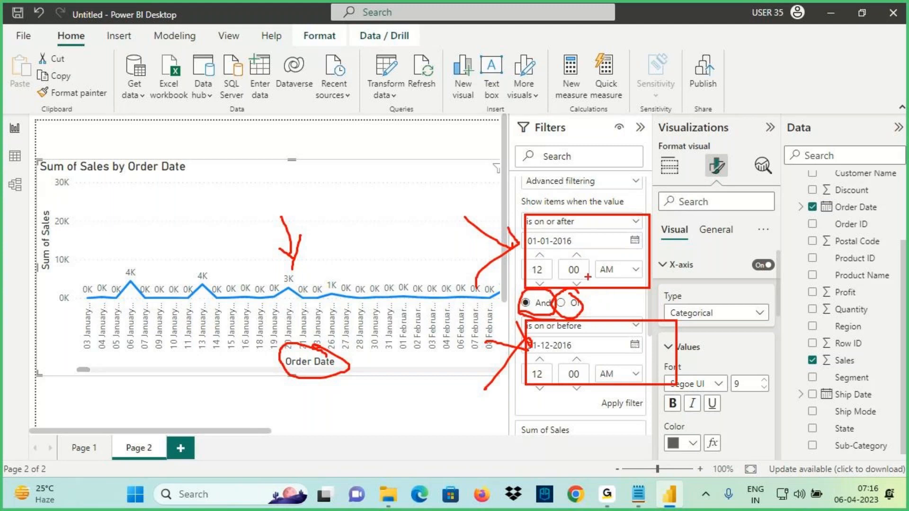
left_click_drag(466, 216, 523, 241)
mouse_move(486, 341)
left_mouse_down()
mouse_move(526, 348)
mouse_move(523, 338)
mouse_move(469, 395)
left_mouse_up()
left_click_drag(246, 142, 265, 194)
left_click_drag(273, 167, 263, 195)
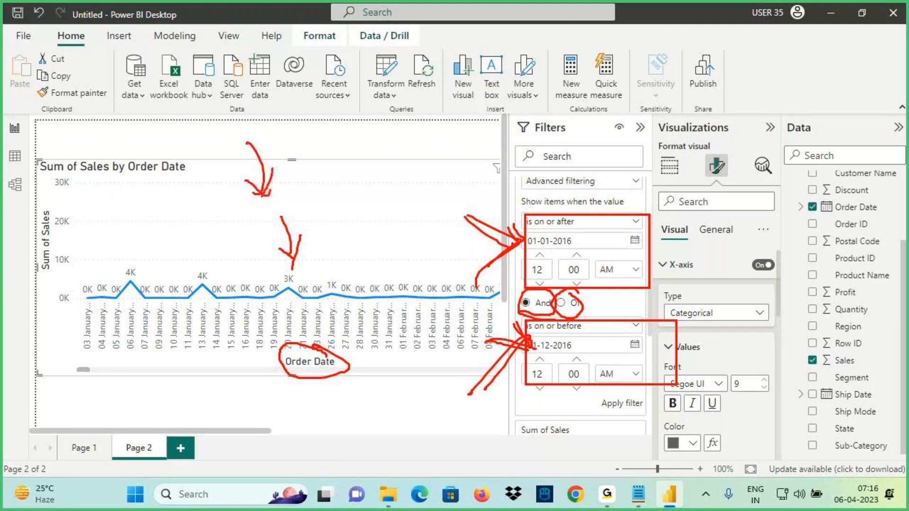
left_click_drag(281, 156, 297, 172)
left_click_drag(301, 152, 308, 152)
left_click_drag(313, 139, 323, 162)
left_click_drag(321, 137, 329, 167)
left_click_drag(293, 187, 352, 160)
left_click_drag(292, 372, 304, 342)
left_click_drag(337, 372, 368, 369)
left_click_drag(529, 246, 579, 253)
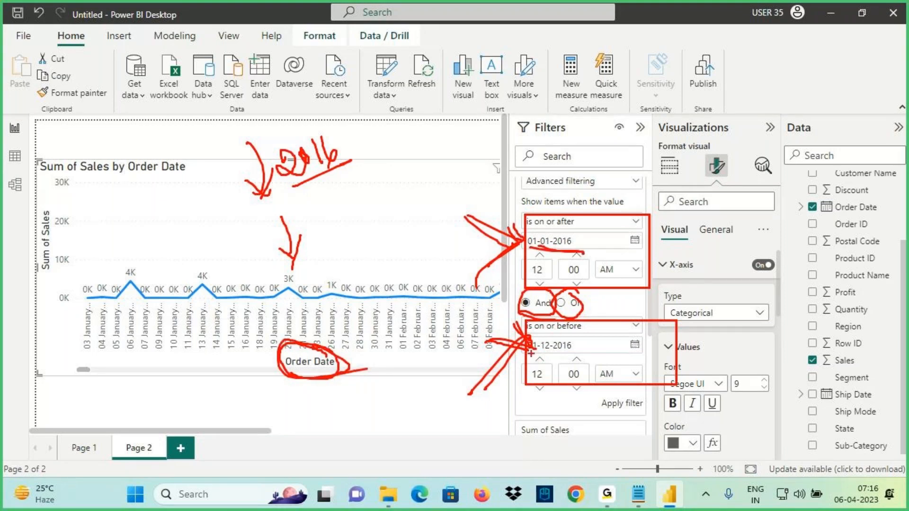
left_click_drag(530, 354, 552, 348)
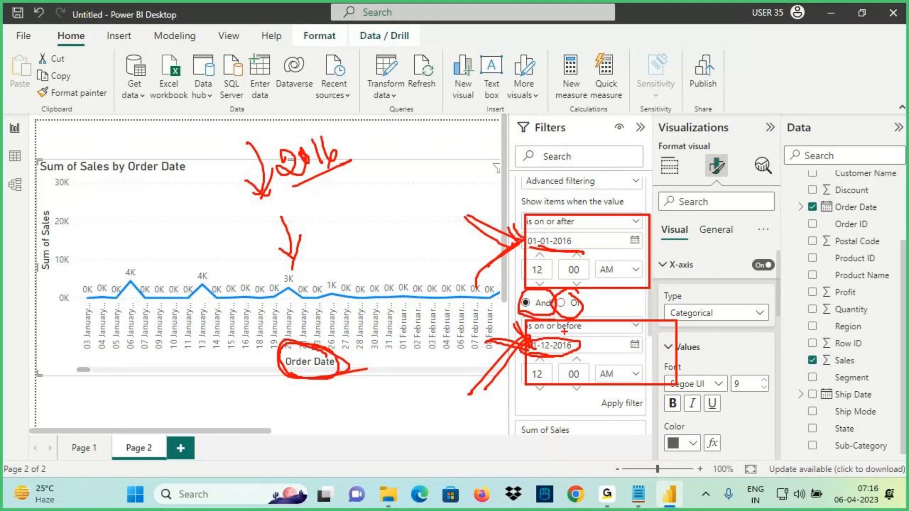
left_click_drag(458, 218, 529, 243)
left_click_drag(493, 287, 526, 239)
mouse_move(466, 323)
left_mouse_down()
mouse_move(523, 351)
mouse_move(474, 379)
left_mouse_up()
left_click_drag(288, 372, 307, 372)
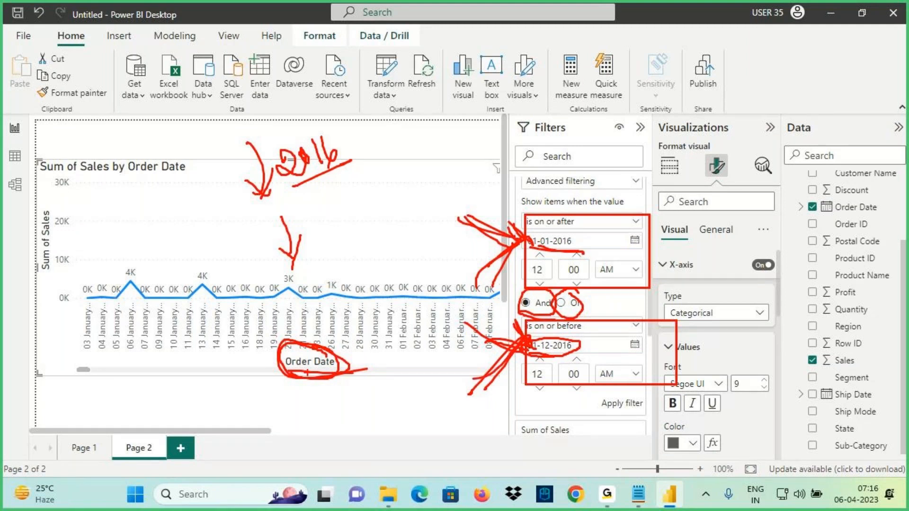
left_click_drag(307, 373, 345, 378)
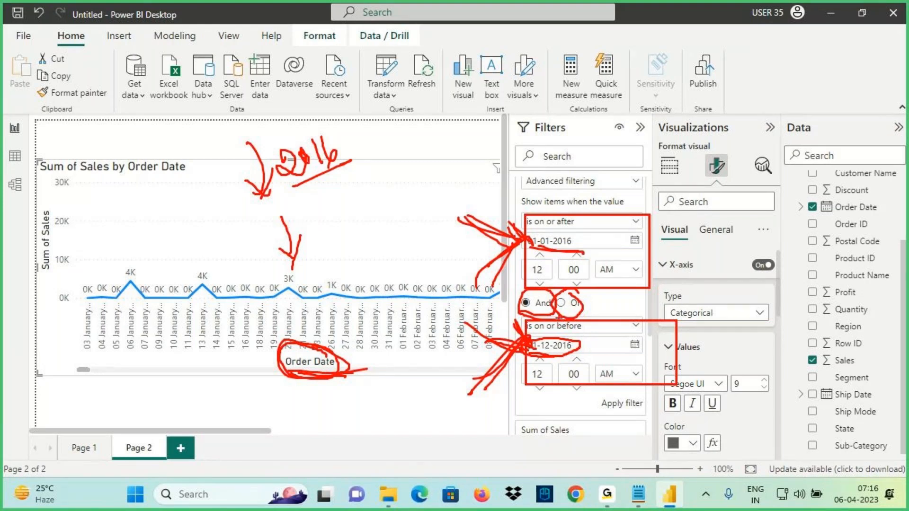
Apply the Order Date range filter from 01-01-2016 to 31-12-2016 to the sales chart
key("Escape")
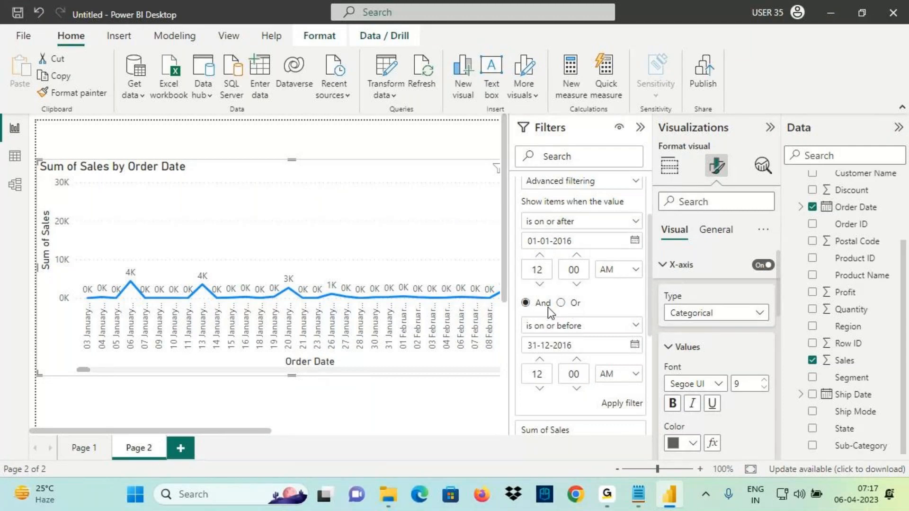
left_click(621, 407)
Mark the chart's first 2016 data point with an ink arrow, then clear it
mouse_move(92, 302)
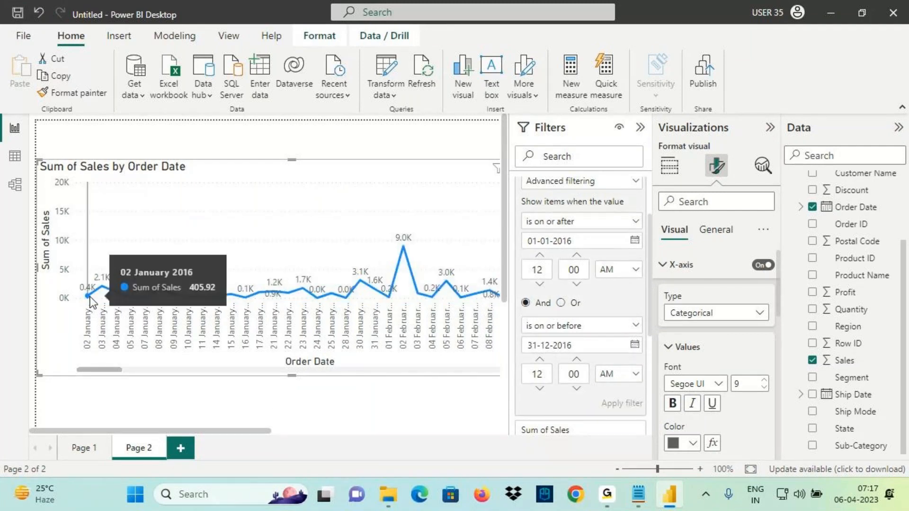
key("ctrl+2")
left_click_drag(138, 237, 145, 263)
key("Escape")
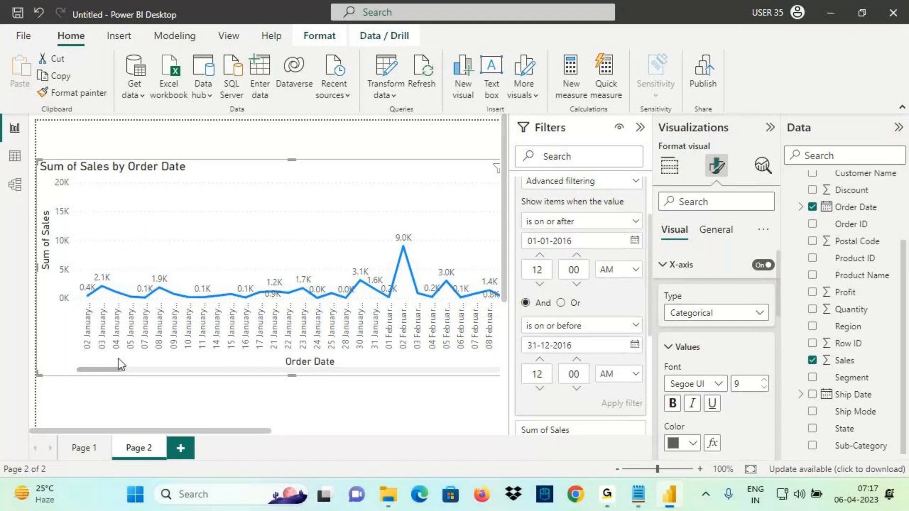
Collapse the Filters pane, scroll to the chart's end, and mark the last date, 31 December 2016
left_click(640, 127)
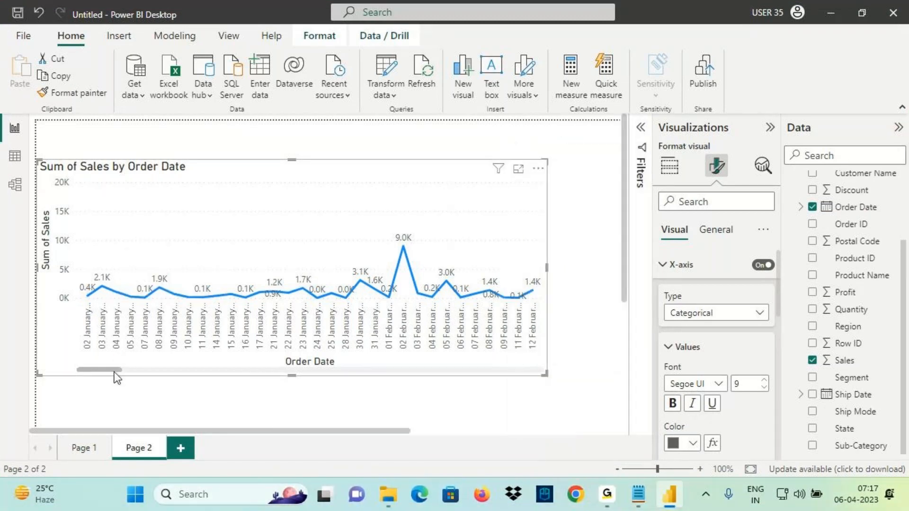
left_click_drag(116, 371, 560, 384)
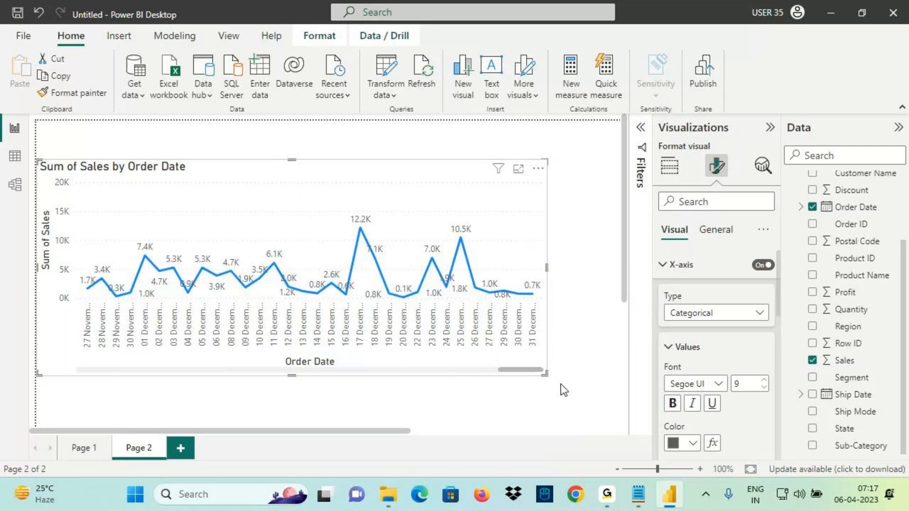
mouse_move(529, 296)
key("ctrl+2")
left_click_drag(421, 273, 499, 272)
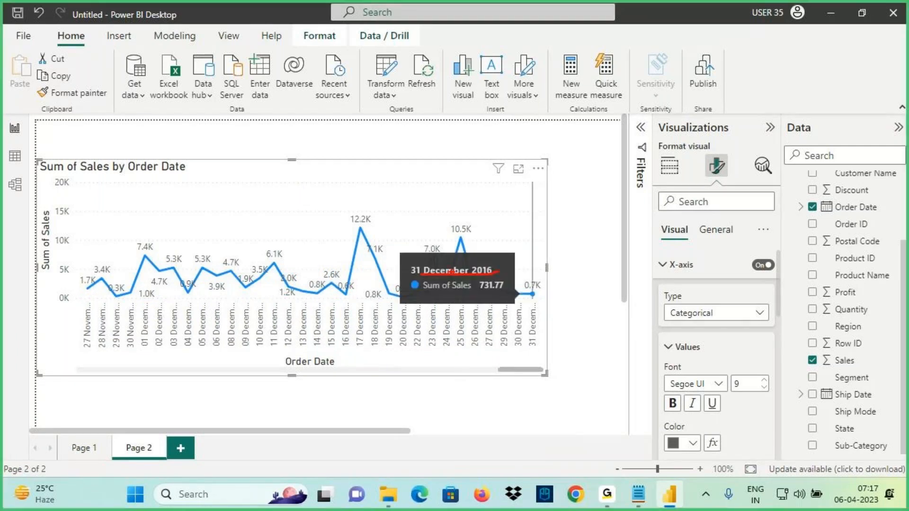
left_click_drag(423, 188, 436, 232)
left_click_drag(413, 220, 447, 234)
left_click_drag(451, 220, 430, 260)
key("Escape")
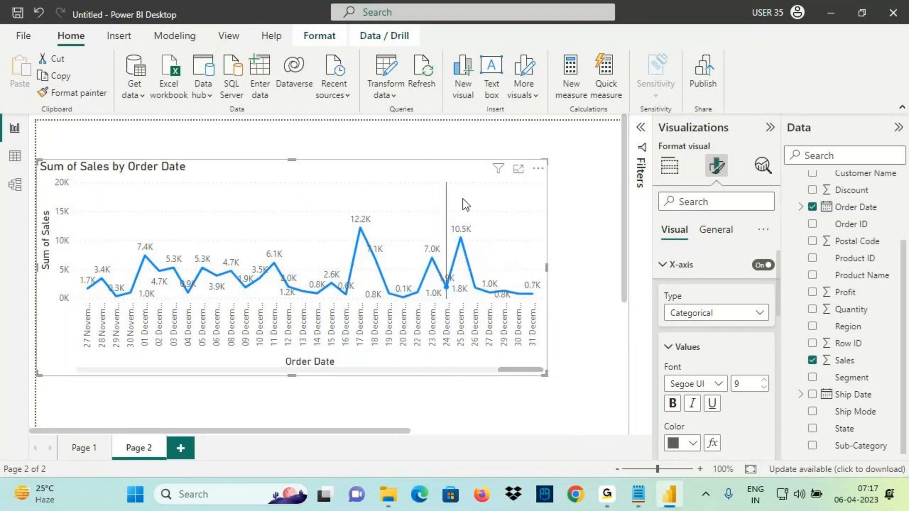
Show the Order Date filter and annotate its 'is on or after' And 'is on or before' conditions, then collapse the filter card and Filters pane
left_click(640, 133)
key("ctrl+2")
mouse_move(287, 373)
left_mouse_down()
mouse_move(352, 360)
mouse_move(327, 378)
mouse_move(535, 296)
left_mouse_up()
mouse_move(355, 376)
left_mouse_down()
mouse_move(377, 415)
mouse_move(516, 399)
mouse_move(539, 423)
left_mouse_up()
left_click_drag(534, 379, 493, 443)
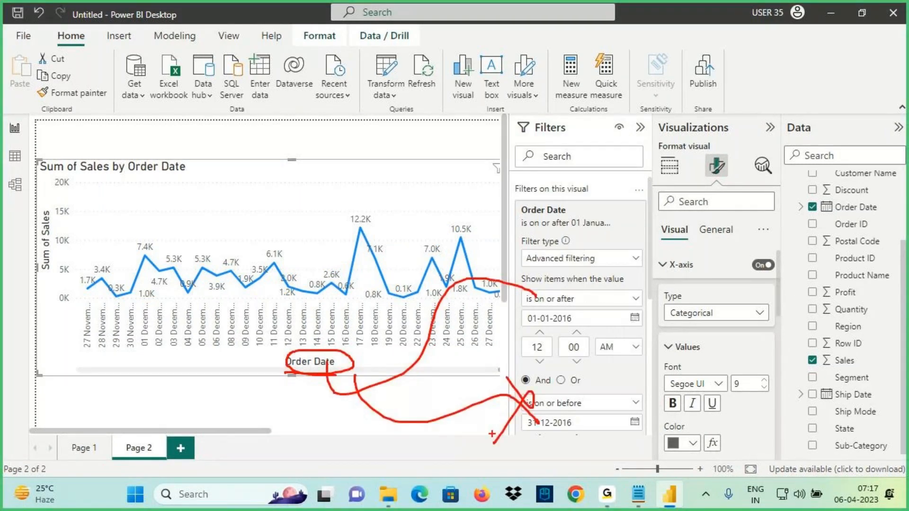
left_click_drag(523, 372, 520, 391)
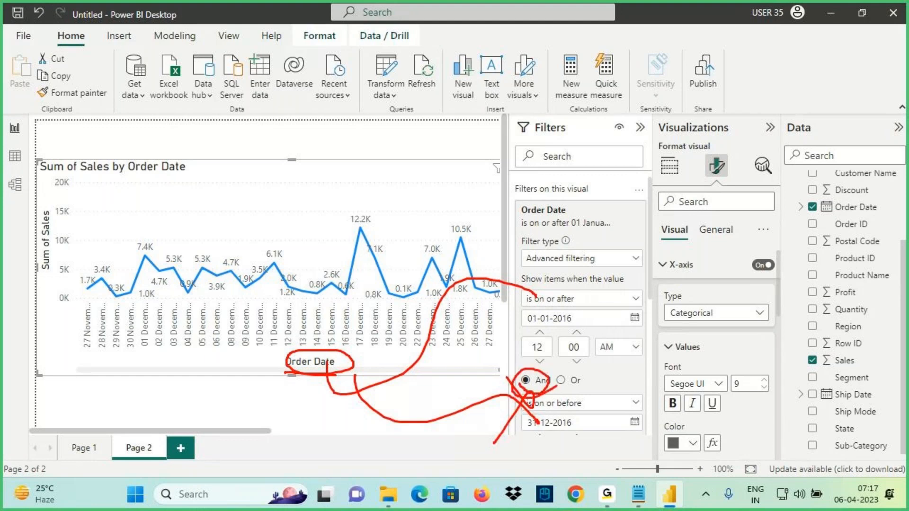
key("Escape")
left_click(618, 211)
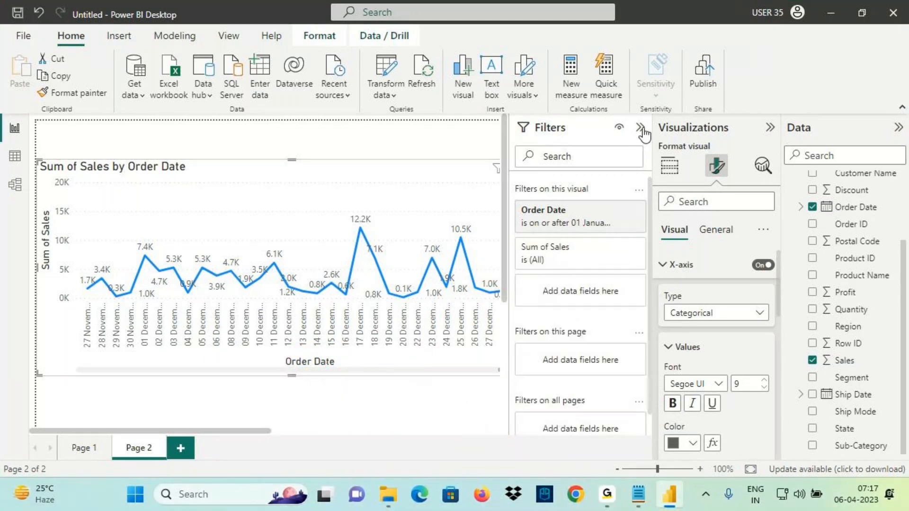
left_click(640, 128)
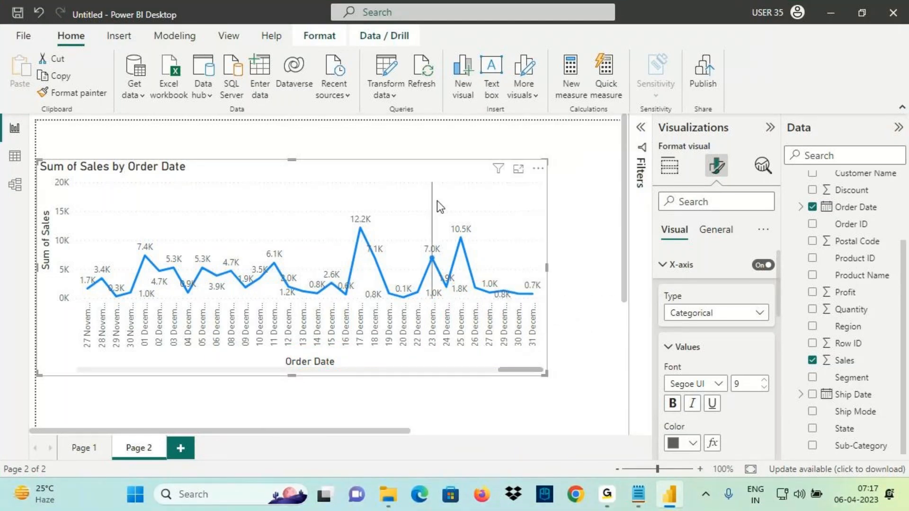
Highlight the Advanced and Top N filter types in the Notepad class notes, then return to Power BI
left_click(639, 494)
left_click_drag(36, 243, 118, 249)
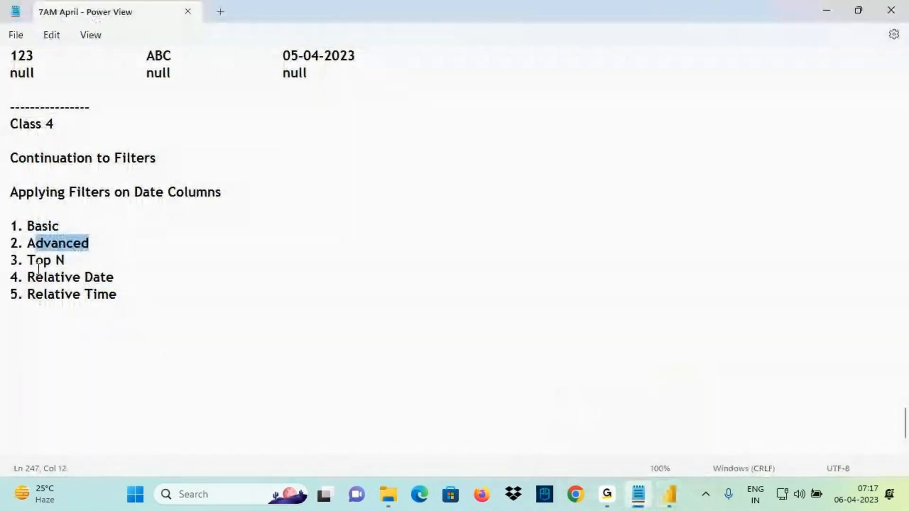
left_click_drag(28, 260, 82, 261)
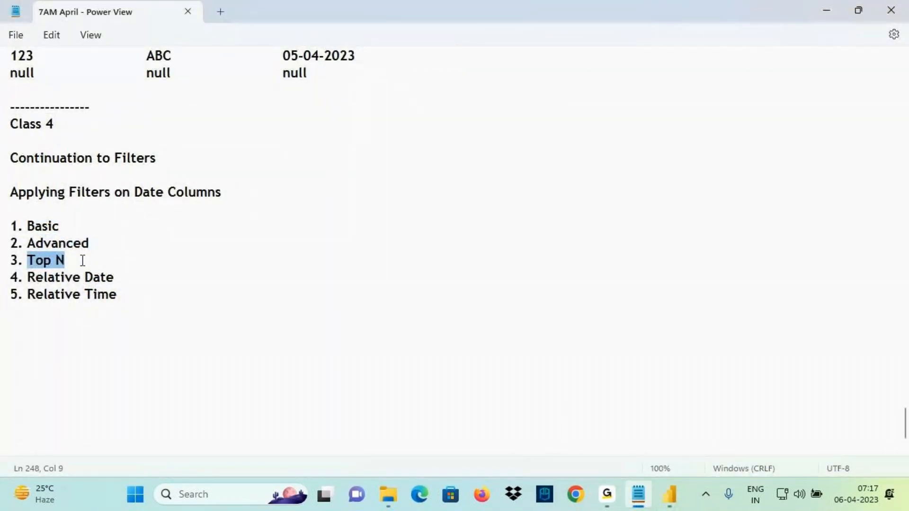
left_click(670, 495)
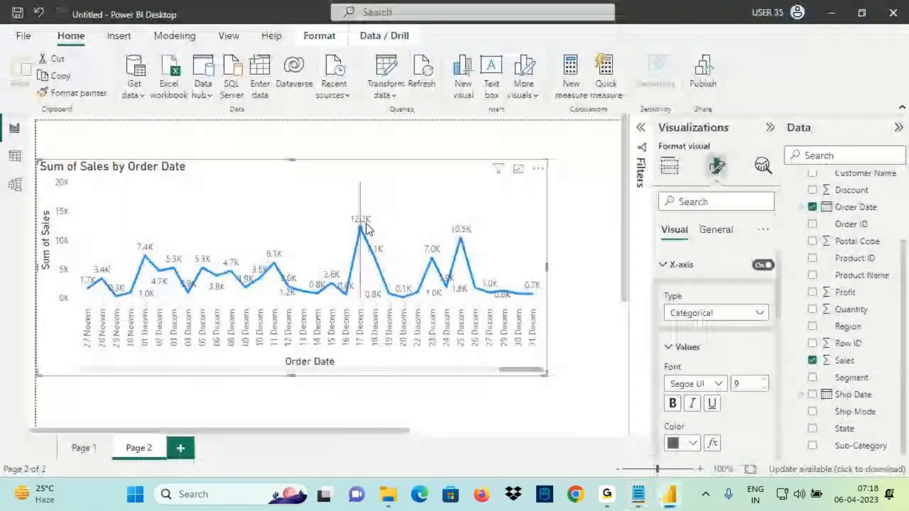
Clear the Order Date filter and collapse the Filters pane, restoring all order dates
left_click(641, 172)
left_click(617, 224)
left_click(640, 127)
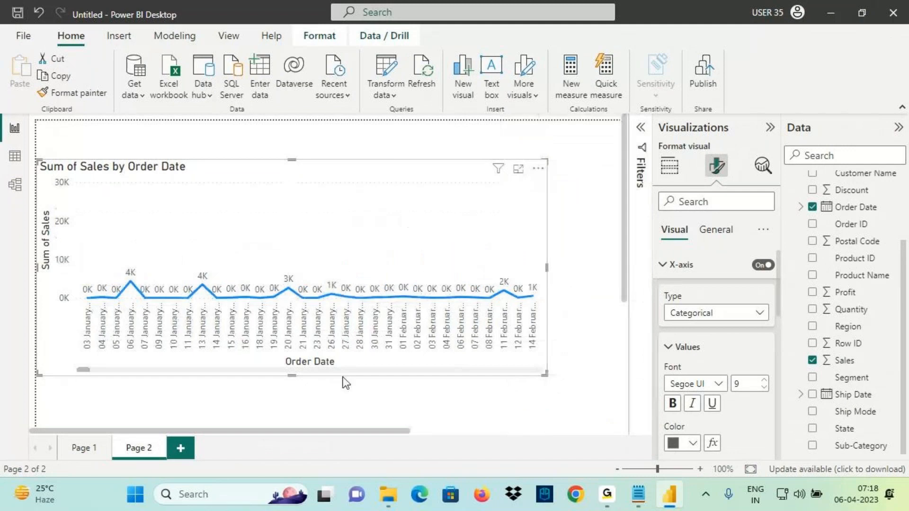
mouse_move(275, 354)
left_mouse_down()
mouse_move(338, 374)
mouse_move(354, 353)
mouse_move(509, 346)
left_mouse_up()
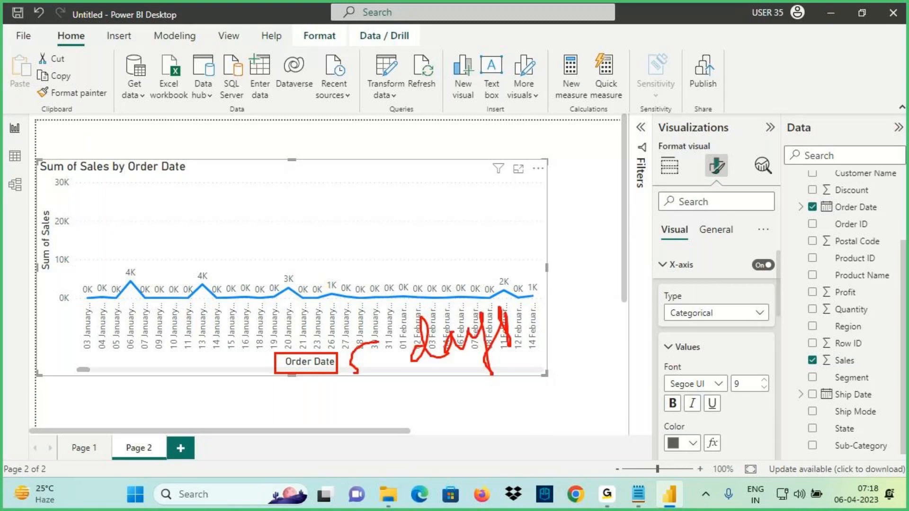
Sketch handwritten notes on the unfiltered chart, cross them out, and point toward the filters
left_click_drag(361, 390, 542, 324)
mouse_move(308, 391)
left_mouse_down()
mouse_move(311, 423)
mouse_move(331, 388)
left_mouse_up()
left_click_drag(339, 386, 341, 409)
mouse_move(301, 246)
left_mouse_down()
mouse_move(280, 283)
mouse_move(332, 261)
left_mouse_up()
left_click_drag(272, 244, 263, 287)
left_click_drag(326, 253, 320, 265)
left_click_drag(377, 223, 373, 197)
left_click_drag(280, 188, 296, 208)
mouse_move(296, 170)
left_mouse_down()
mouse_move(354, 173)
mouse_move(415, 152)
mouse_move(395, 146)
left_mouse_up()
left_click_drag(250, 269, 402, 135)
left_click_drag(232, 139, 448, 279)
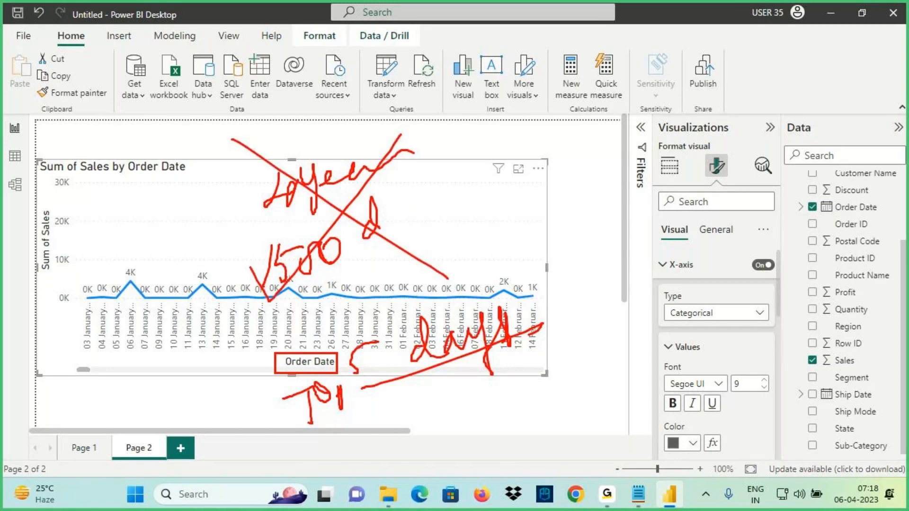
mouse_move(411, 217)
left_mouse_down()
mouse_move(471, 190)
mouse_move(469, 229)
left_mouse_up()
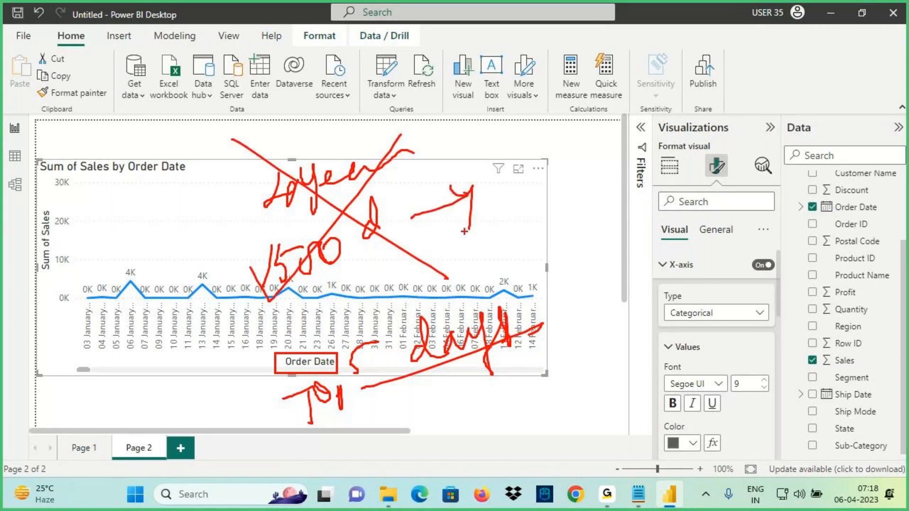
Show the Filters pane and underline the Order Date filter card
key("Escape")
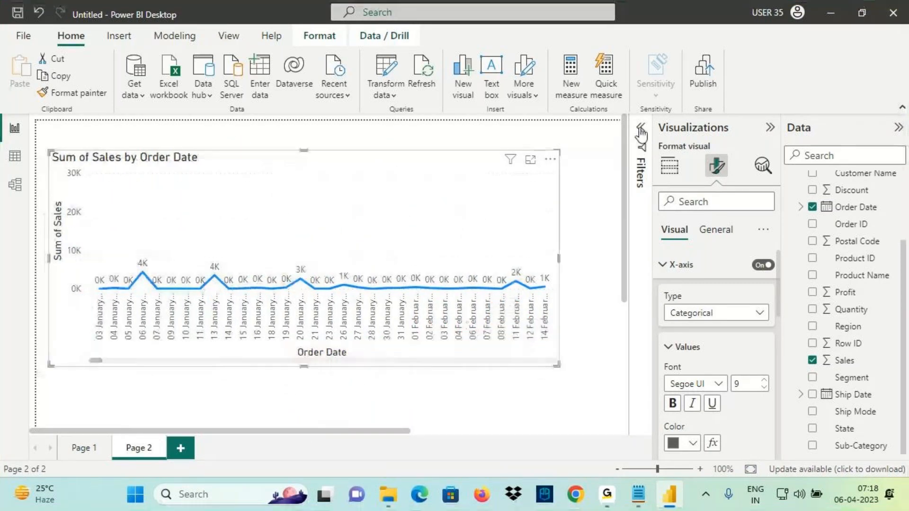
left_click(640, 127)
key("ctrl+2")
left_click_drag(523, 217, 580, 216)
key("Escape")
Change the Order Date filter to Top N, top 5 by Sum of Sales, and apply it
left_click(621, 216)
left_click(571, 258)
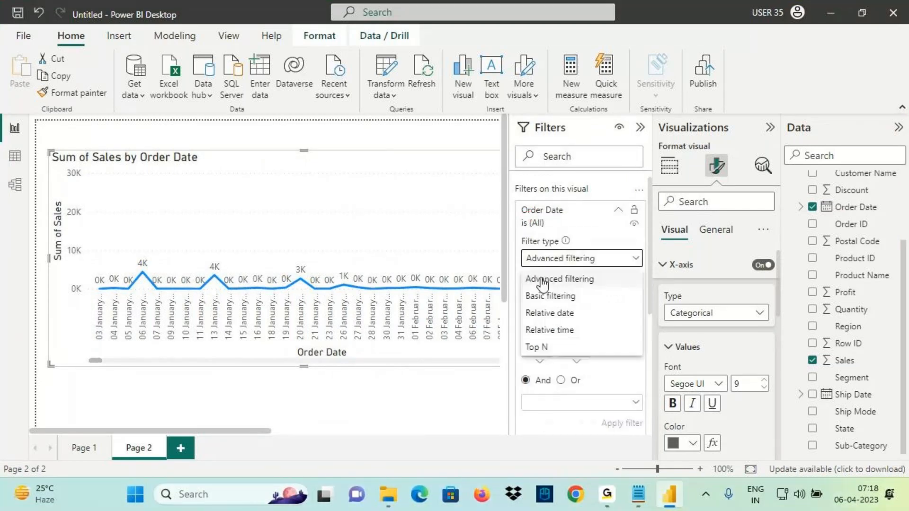
left_click(534, 348)
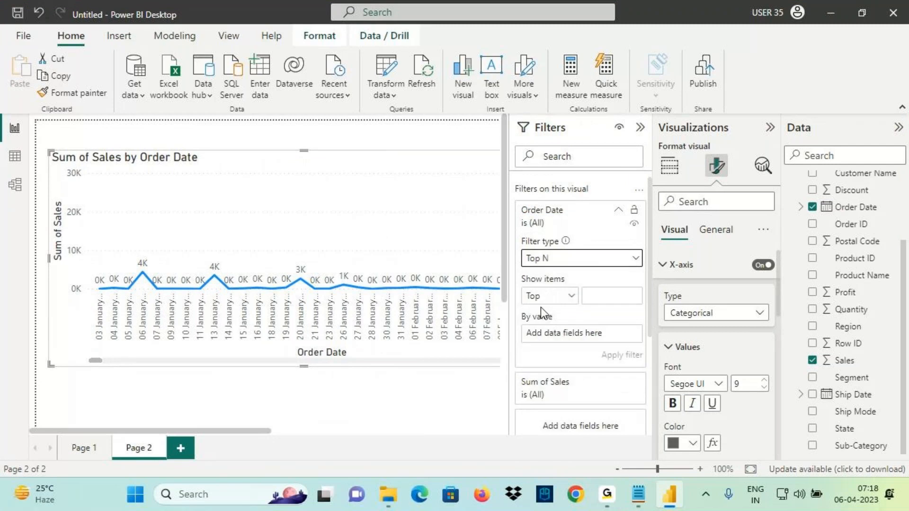
left_click(620, 297)
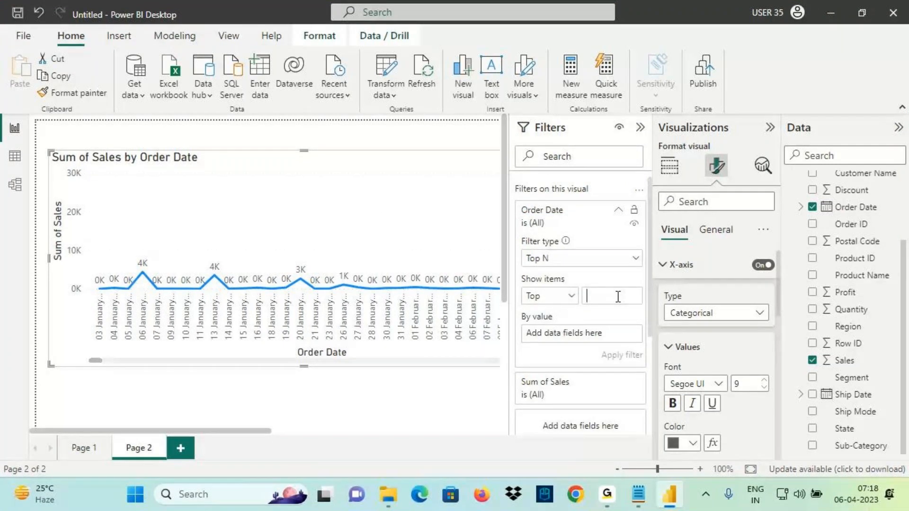
left_click_drag(841, 360, 591, 341)
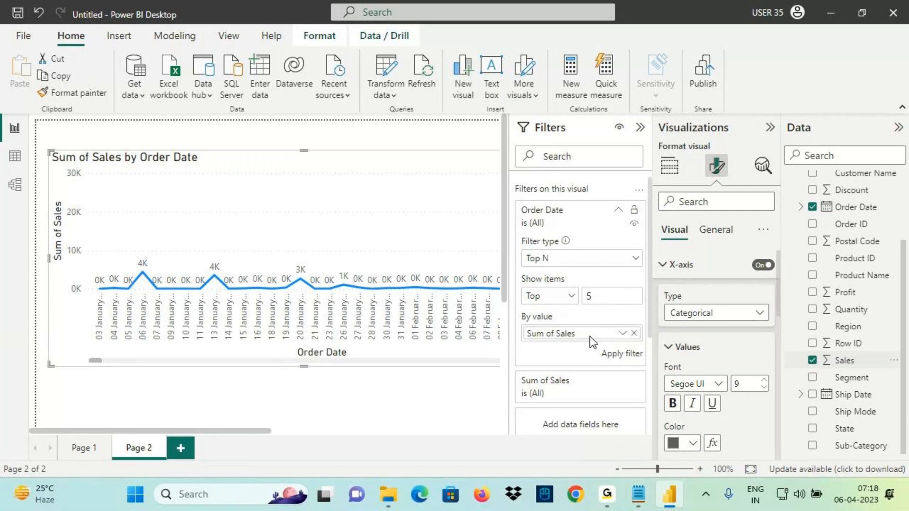
left_click(604, 356)
key("ctrl+2")
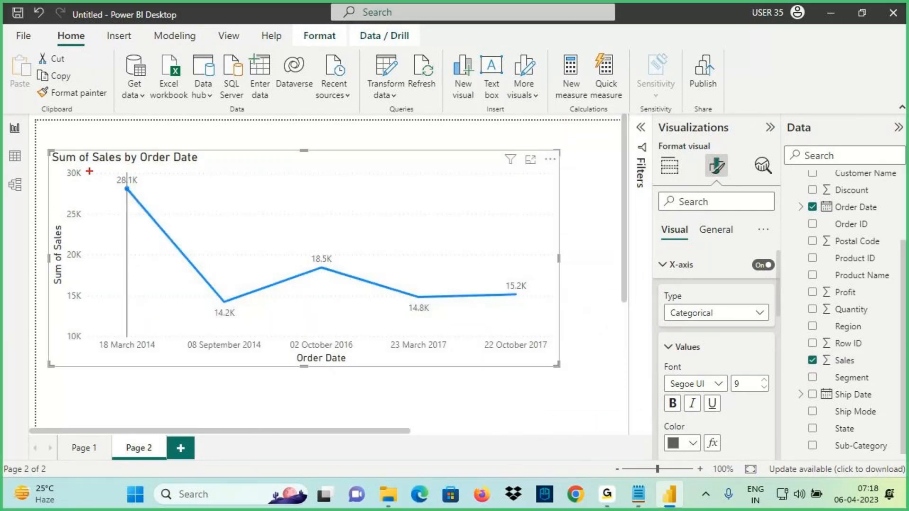
mouse_move(54, 151)
left_mouse_down()
mouse_move(165, 265)
mouse_move(371, 338)
mouse_move(574, 370)
left_mouse_up()
mouse_move(156, 341)
left_mouse_down()
mouse_move(107, 332)
mouse_move(83, 350)
mouse_move(154, 338)
mouse_move(98, 353)
left_mouse_up()
mouse_move(296, 353)
left_mouse_down()
mouse_move(346, 351)
mouse_move(319, 268)
left_mouse_up()
left_click_drag(324, 330, 320, 341)
left_click_drag(304, 355, 334, 353)
left_click_drag(89, 255, 428, 247)
mouse_move(372, 225)
left_mouse_down()
mouse_move(440, 245)
mouse_move(388, 298)
left_mouse_up()
left_click_drag(102, 332, 574, 359)
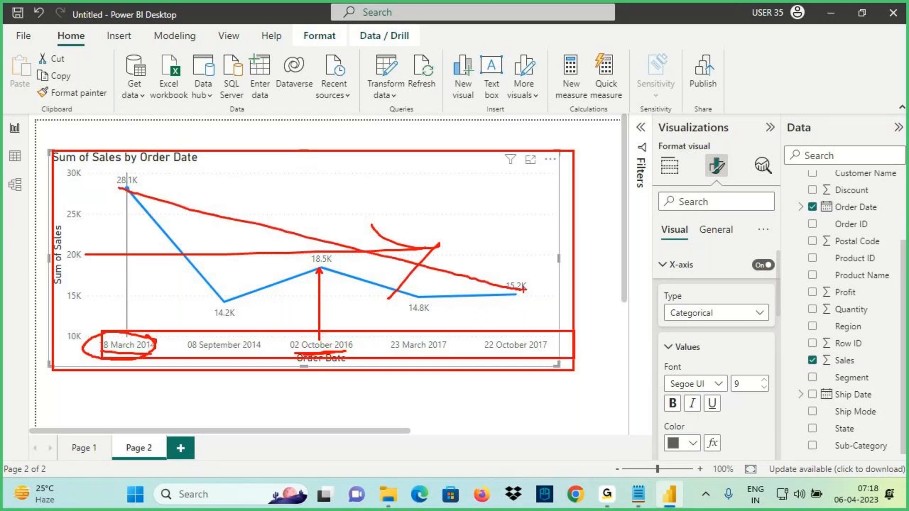
key("Escape")
Show the current Order Date ascending sort and mark the 28.1K first value
left_click(551, 161)
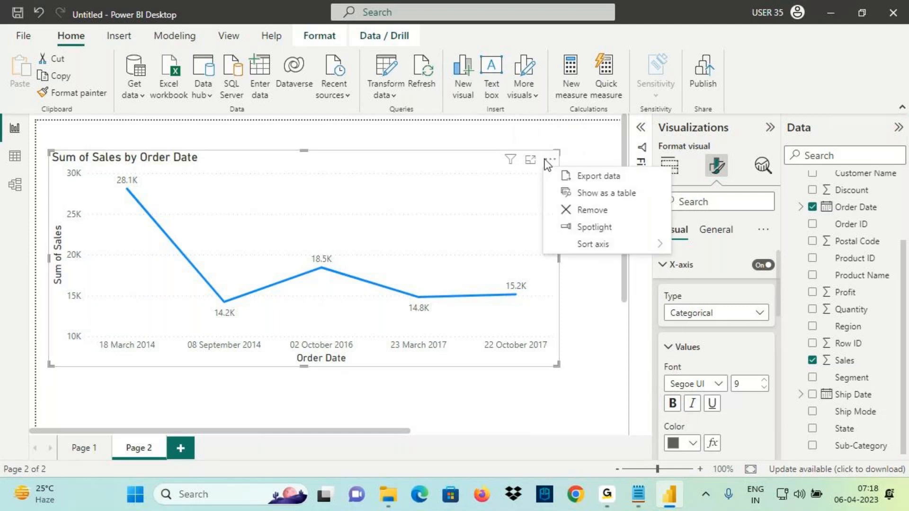
mouse_move(587, 245)
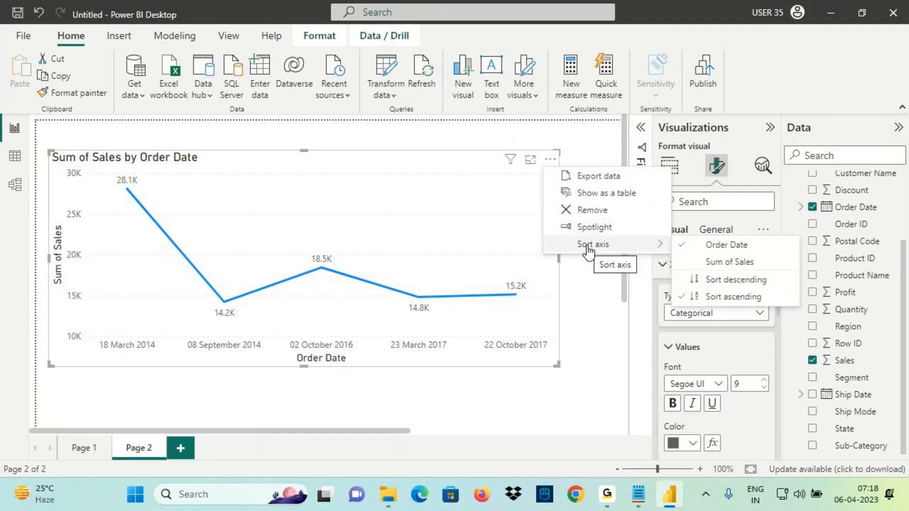
key("ctrl+2")
left_click_drag(706, 254, 755, 254)
left_click_drag(715, 309, 770, 307)
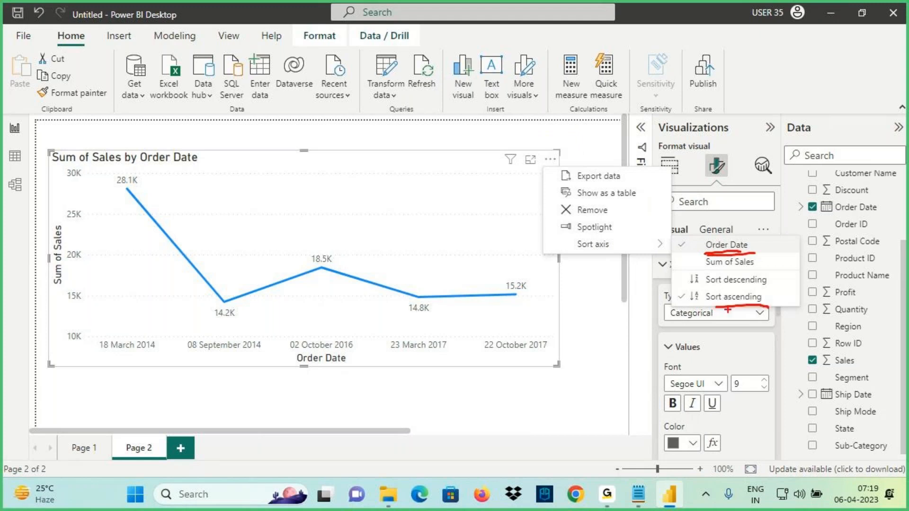
mouse_move(111, 177)
left_mouse_down()
mouse_move(133, 159)
mouse_move(132, 202)
left_mouse_up()
left_click_drag(505, 239, 553, 284)
left_click_drag(540, 253, 485, 311)
key("Escape")
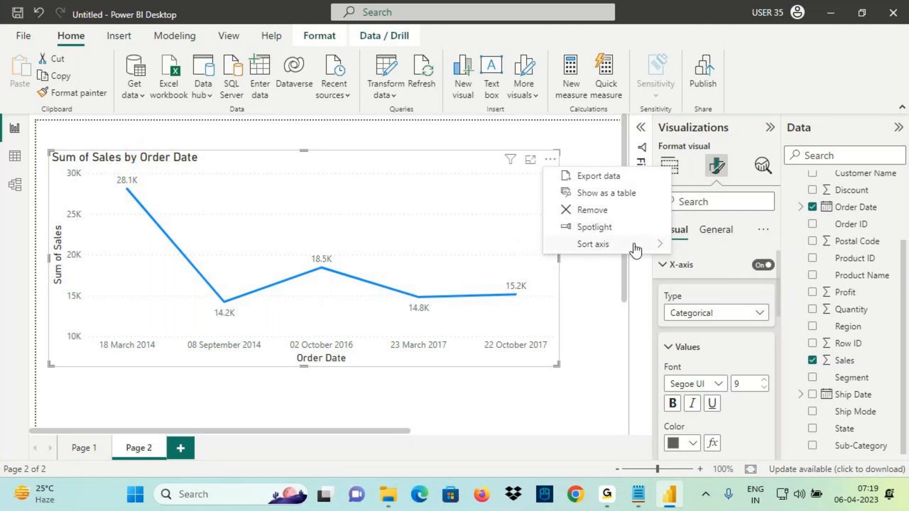
Sort the chart axis by Sum of Sales in descending order
mouse_move(634, 251)
left_click(727, 263)
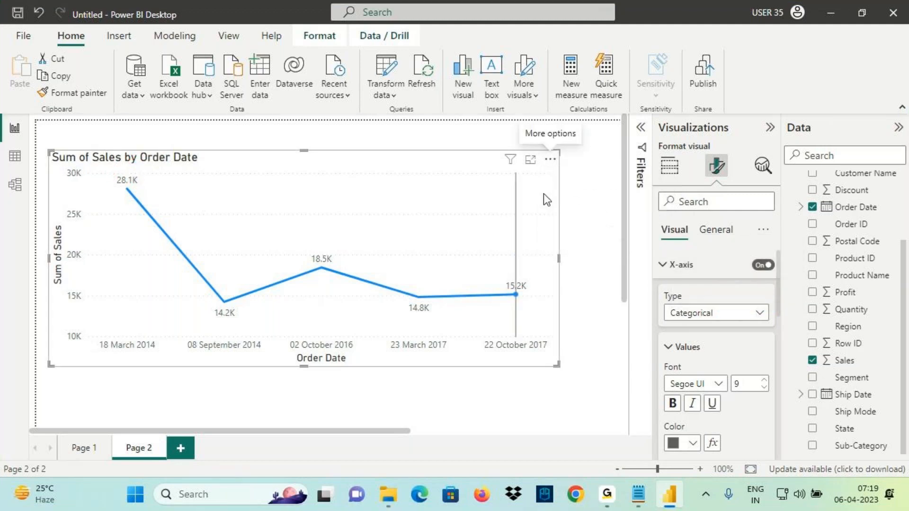
left_click(550, 159)
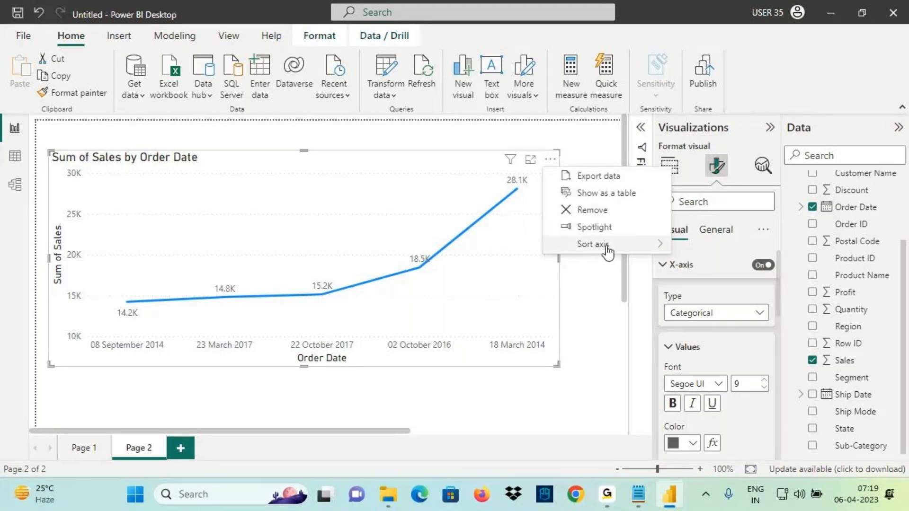
mouse_move(620, 246)
left_click(733, 296)
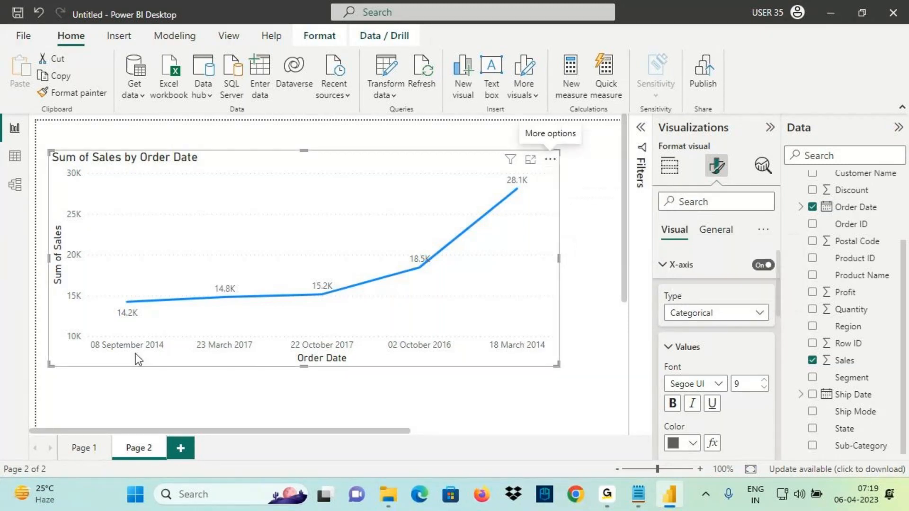
left_click(550, 159)
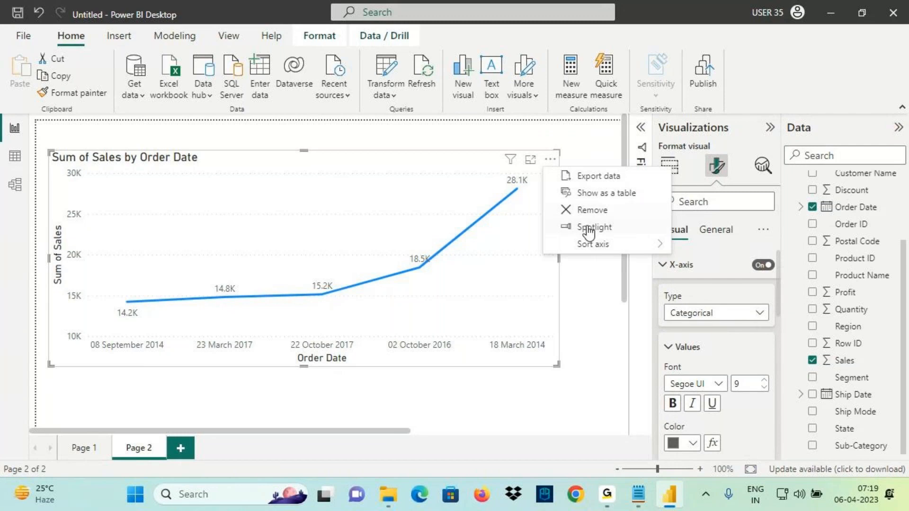
mouse_move(611, 244)
left_click(736, 280)
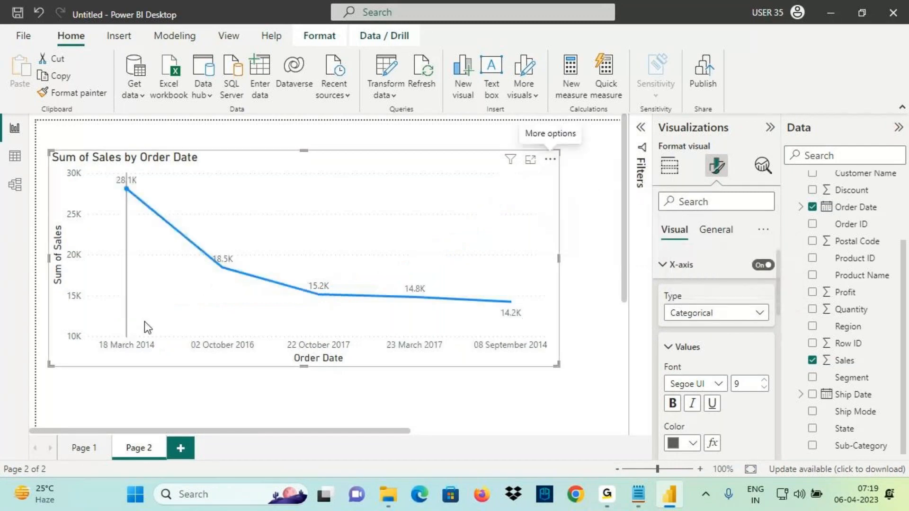
Annotate the re-sorted chart's values falling from 28.1K downward
key("ctrl+2")
mouse_move(150, 335)
left_mouse_down()
mouse_move(89, 349)
mouse_move(169, 337)
mouse_move(126, 311)
left_mouse_up()
left_click_drag(117, 203, 173, 171)
left_click_drag(211, 299, 216, 326)
left_click_drag(226, 252, 218, 271)
mouse_move(310, 327)
left_mouse_down()
mouse_move(343, 327)
mouse_move(319, 292)
mouse_move(323, 332)
left_mouse_up()
mouse_move(517, 332)
left_mouse_down()
mouse_move(473, 357)
mouse_move(518, 331)
left_mouse_up()
key("Escape")
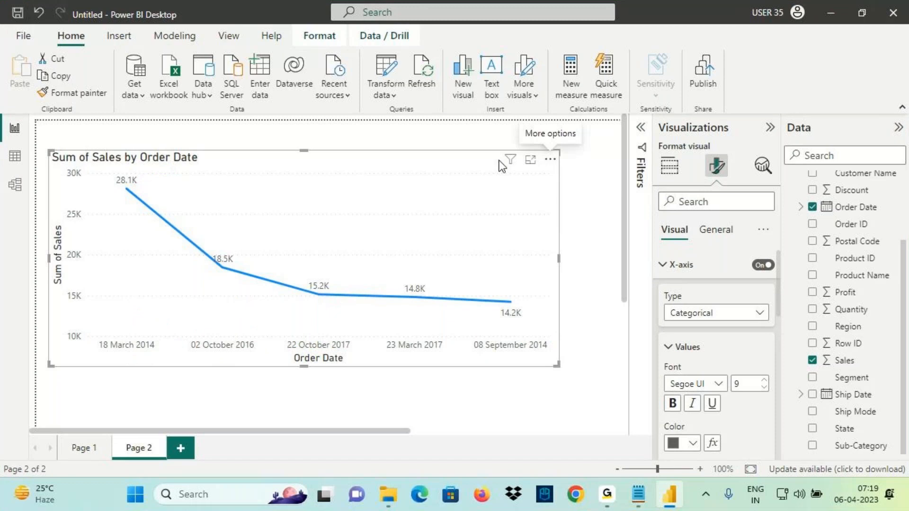
mouse_move(511, 163)
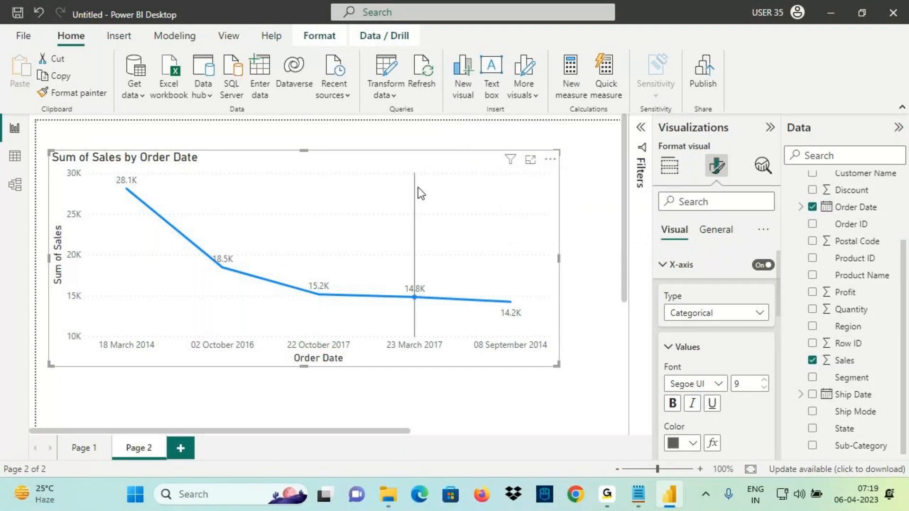
In the Notepad class notes, highlight the Top N, Relative Date and Relative Time filter types
left_click(637, 496)
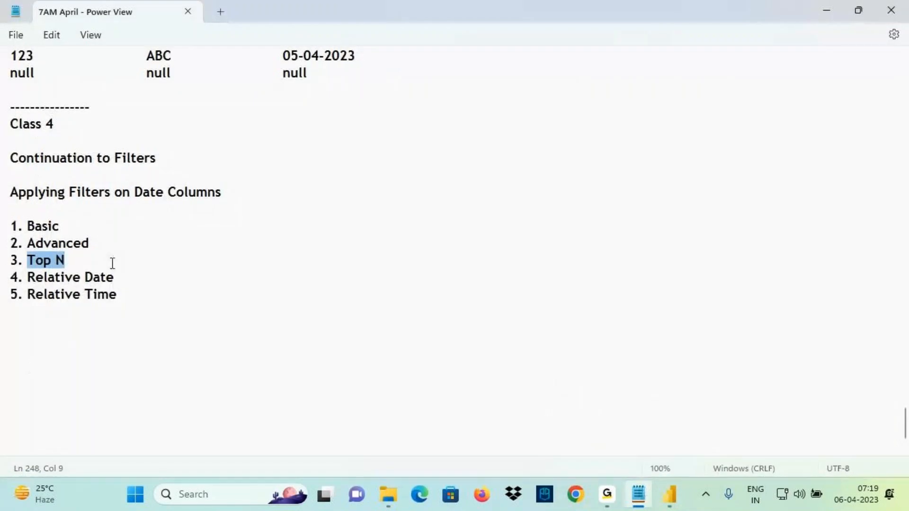
left_click(45, 262)
left_click_drag(29, 262, 109, 258)
left_click(136, 280)
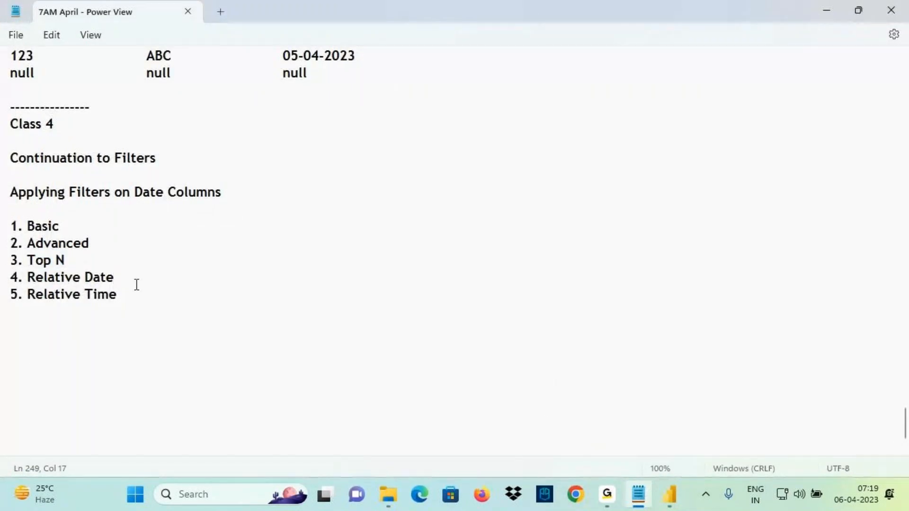
left_click_drag(35, 277, 114, 279)
left_click_drag(35, 294, 119, 296)
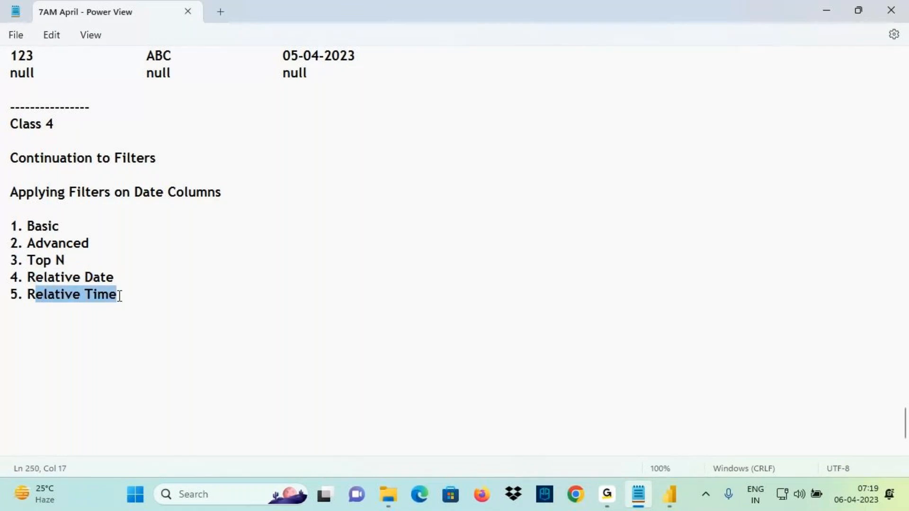
Add a blank Page 3 to the report and sketch explanatory notes on its canvas
left_click(669, 494)
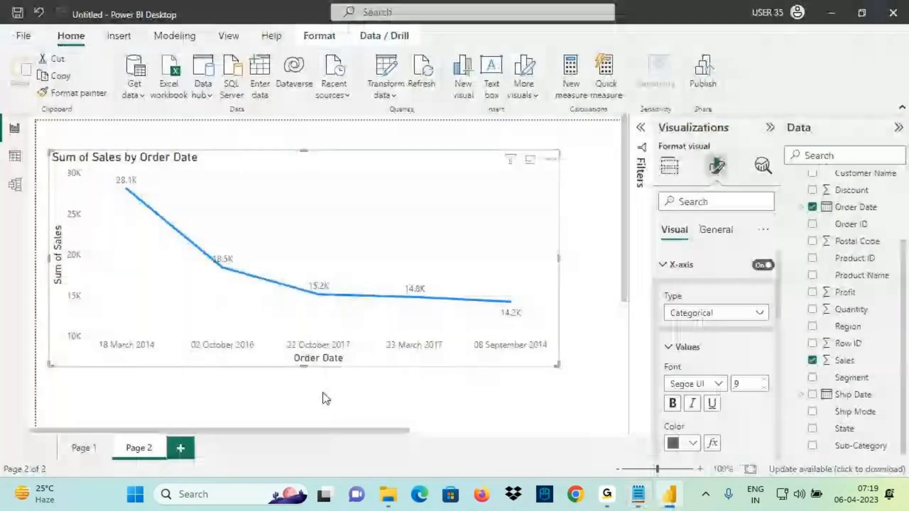
left_click(180, 448)
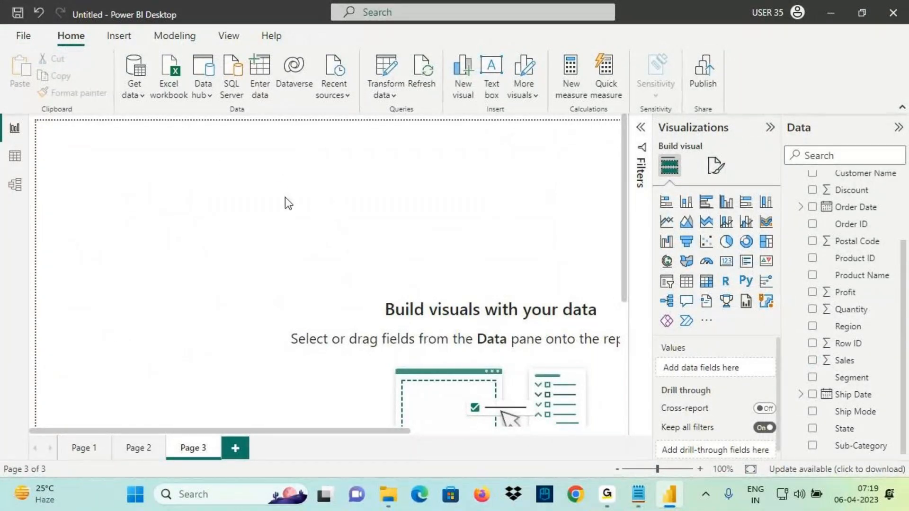
left_click_drag(183, 154, 322, 244)
mouse_move(223, 180)
left_mouse_down()
mouse_move(227, 203)
mouse_move(251, 193)
left_mouse_up()
left_click_drag(256, 195, 263, 192)
mouse_move(223, 224)
left_mouse_down()
mouse_move(214, 244)
mouse_move(229, 260)
mouse_move(208, 315)
left_mouse_up()
mouse_move(203, 299)
left_mouse_down()
mouse_move(245, 299)
mouse_move(252, 284)
mouse_move(262, 297)
mouse_move(274, 277)
left_mouse_up()
left_click_drag(318, 250, 322, 280)
mouse_move(357, 248)
left_mouse_down()
mouse_move(345, 260)
mouse_move(361, 235)
mouse_move(369, 260)
mouse_move(390, 266)
left_mouse_up()
mouse_move(363, 204)
left_mouse_down()
mouse_move(298, 201)
mouse_move(308, 210)
left_mouse_up()
left_click_drag(266, 175, 310, 140)
mouse_move(290, 140)
left_mouse_down()
mouse_move(311, 135)
mouse_move(310, 156)
left_mouse_up()
mouse_move(318, 155)
left_mouse_down()
mouse_move(327, 140)
mouse_move(350, 151)
left_mouse_up()
left_click_drag(349, 119, 347, 148)
left_click_drag(360, 124, 380, 175)
mouse_move(194, 158)
left_mouse_down()
mouse_move(288, 235)
mouse_move(321, 241)
left_mouse_up()
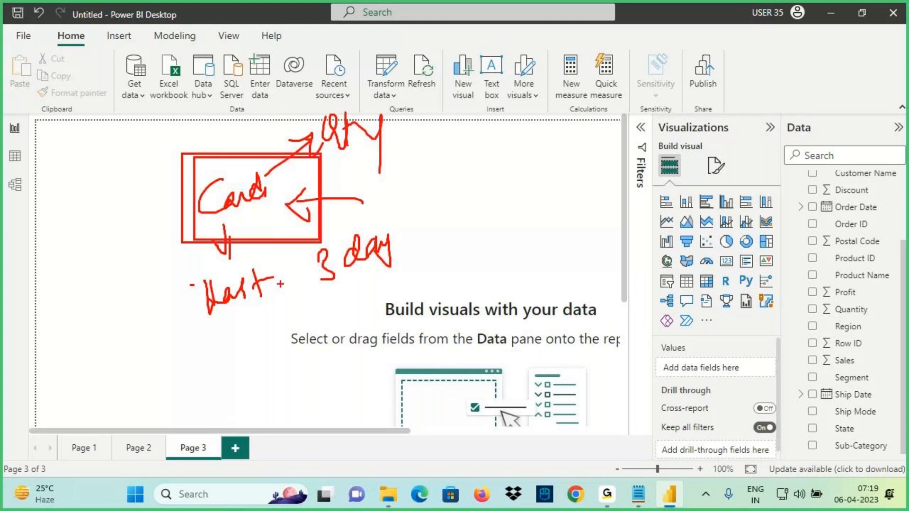
left_click_drag(229, 320, 377, 270)
mouse_move(303, 190)
left_mouse_down()
mouse_move(275, 214)
mouse_move(326, 227)
left_mouse_up()
left_click_drag(321, 159, 364, 144)
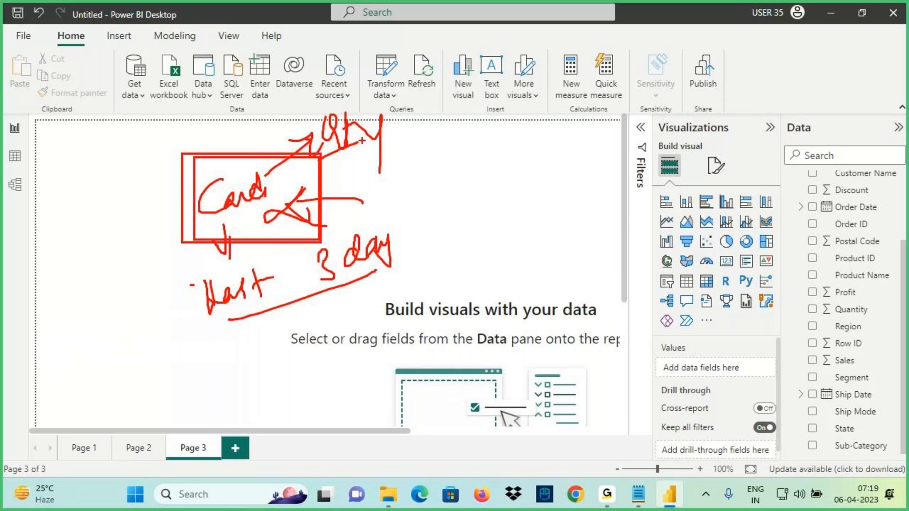
mouse_move(223, 162)
left_mouse_down()
mouse_move(227, 106)
mouse_move(276, 135)
left_mouse_up()
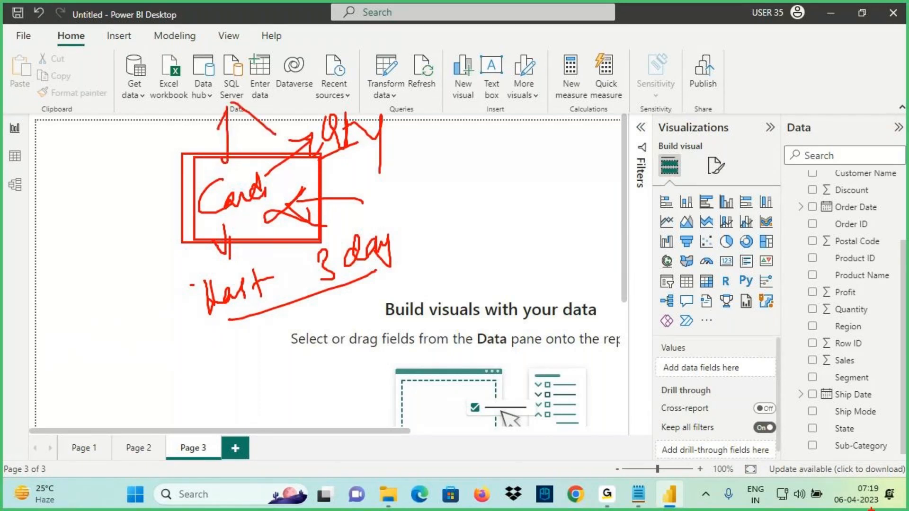
Show today's date in the taskbar calendar and annotate it alongside the canvas notes
left_click(869, 506)
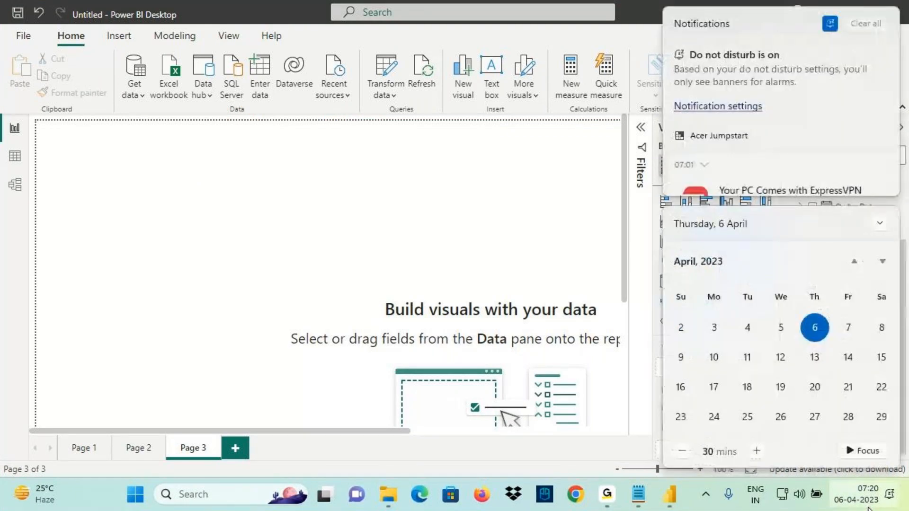
left_click(884, 30)
key("ctrl+2")
left_click_drag(810, 342, 830, 338)
left_click_drag(704, 317, 792, 340)
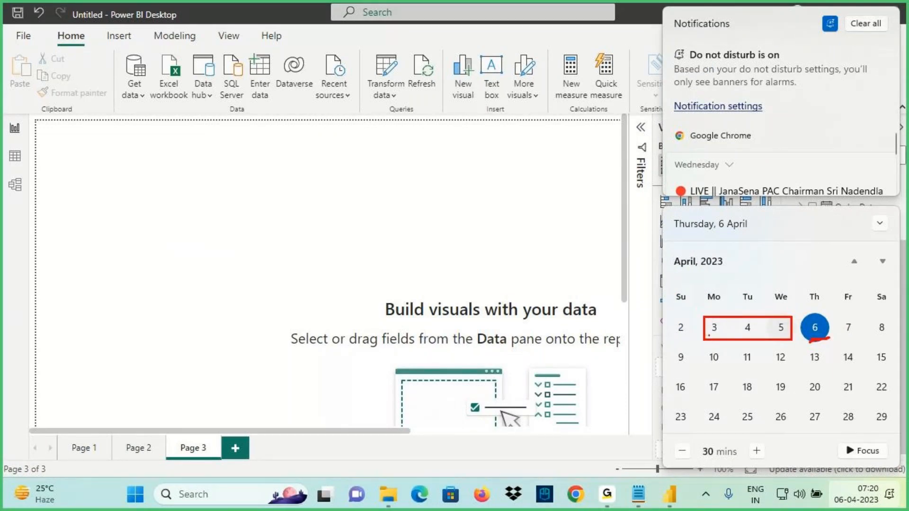
mouse_move(740, 337)
left_mouse_down()
mouse_move(798, 336)
mouse_move(734, 311)
left_mouse_up()
mouse_move(306, 168)
left_mouse_down()
mouse_move(318, 161)
mouse_move(333, 188)
left_mouse_up()
mouse_move(342, 149)
left_mouse_down()
mouse_move(344, 191)
mouse_move(368, 206)
left_mouse_up()
left_click_drag(315, 214, 397, 189)
mouse_move(406, 150)
left_mouse_down()
mouse_move(294, 161)
mouse_move(372, 164)
left_mouse_up()
left_click_drag(805, 377, 811, 378)
mouse_move(362, 212)
left_mouse_down()
mouse_move(369, 260)
mouse_move(407, 233)
left_mouse_up()
left_click_drag(707, 401, 808, 387)
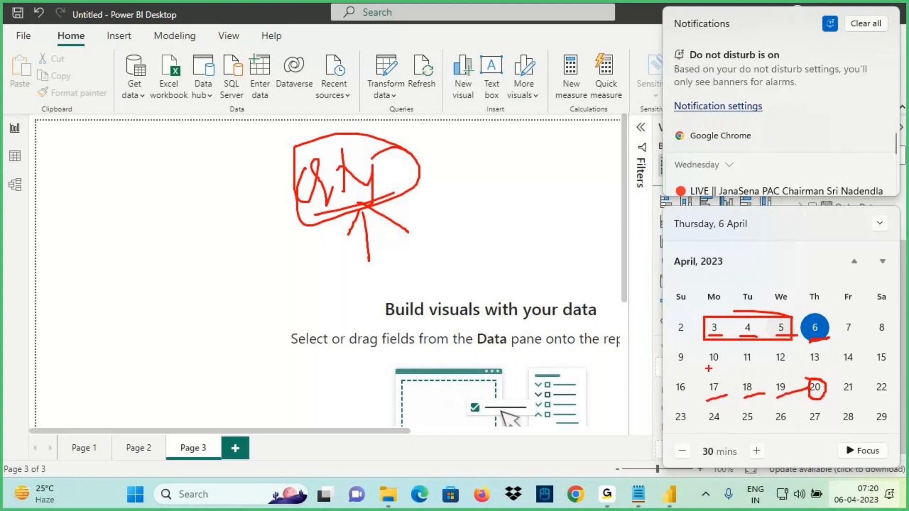
mouse_move(435, 171)
left_mouse_down()
mouse_move(350, 136)
mouse_move(297, 157)
mouse_move(443, 173)
left_mouse_up()
mouse_move(394, 192)
left_mouse_down()
mouse_move(379, 213)
mouse_move(739, 342)
mouse_move(817, 424)
mouse_move(853, 508)
mouse_move(902, 491)
mouse_move(867, 466)
left_mouse_up()
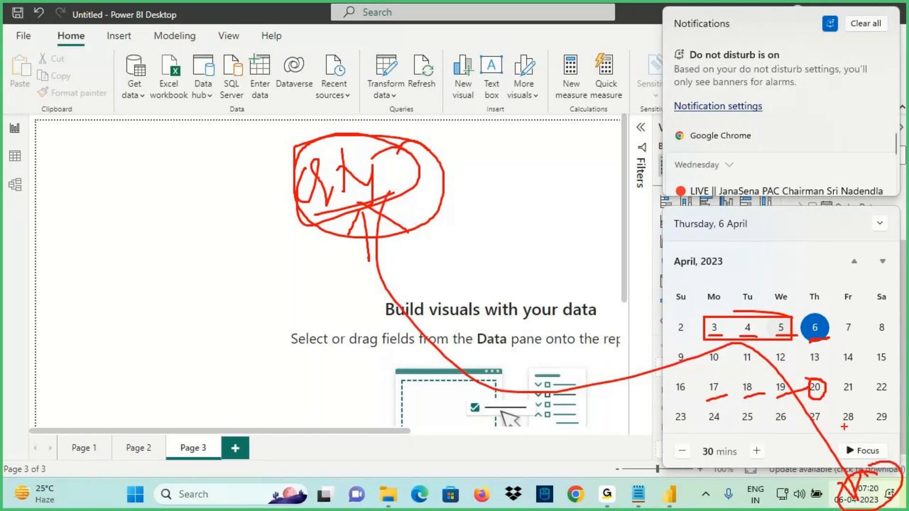
mouse_move(383, 211)
left_mouse_down()
mouse_move(658, 318)
mouse_move(852, 471)
mouse_move(857, 487)
left_mouse_up()
In the Notepad notes, add a dashed separator and paste the Relative Date and Relative Time lines below it
left_click(638, 494)
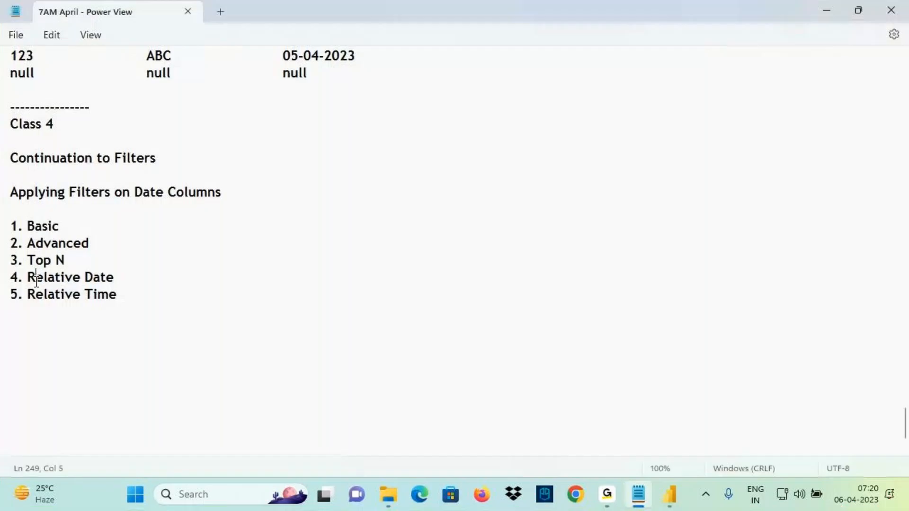
left_click_drag(36, 279, 114, 280)
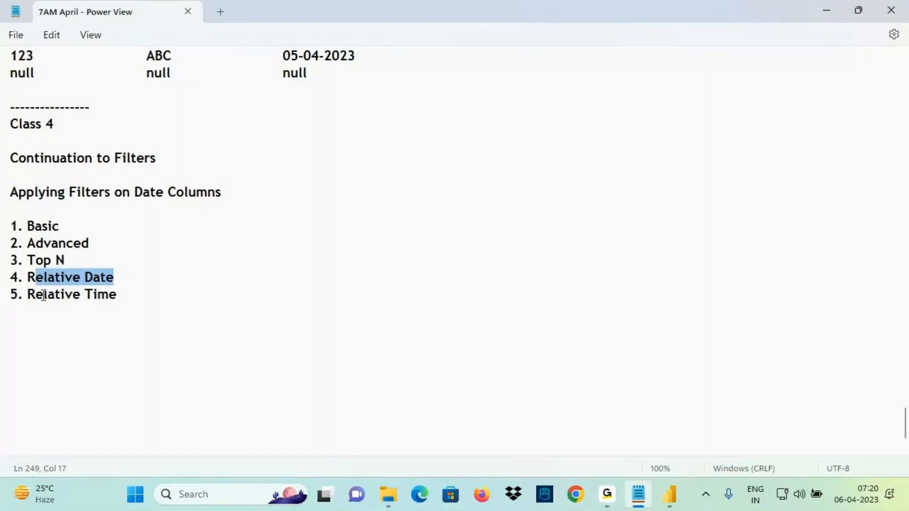
left_click(67, 298)
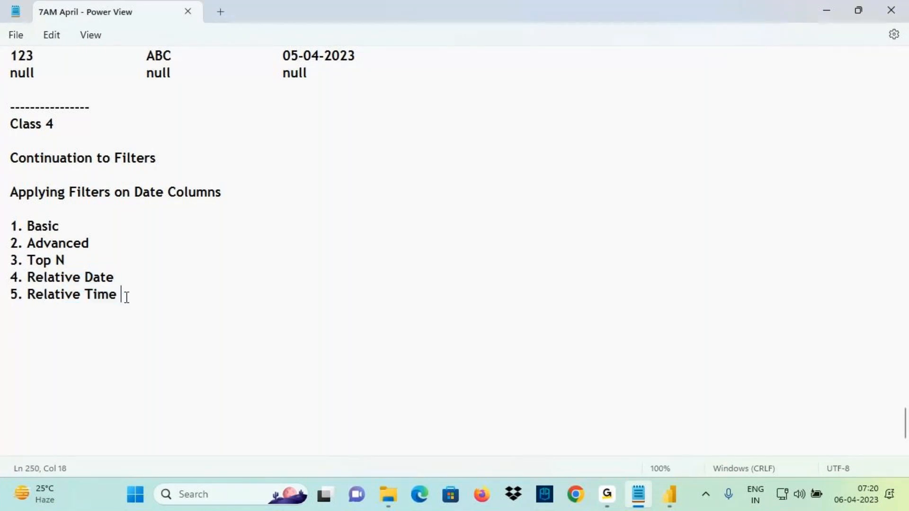
left_click_drag(28, 279, 130, 297)
key("ctrl+c")
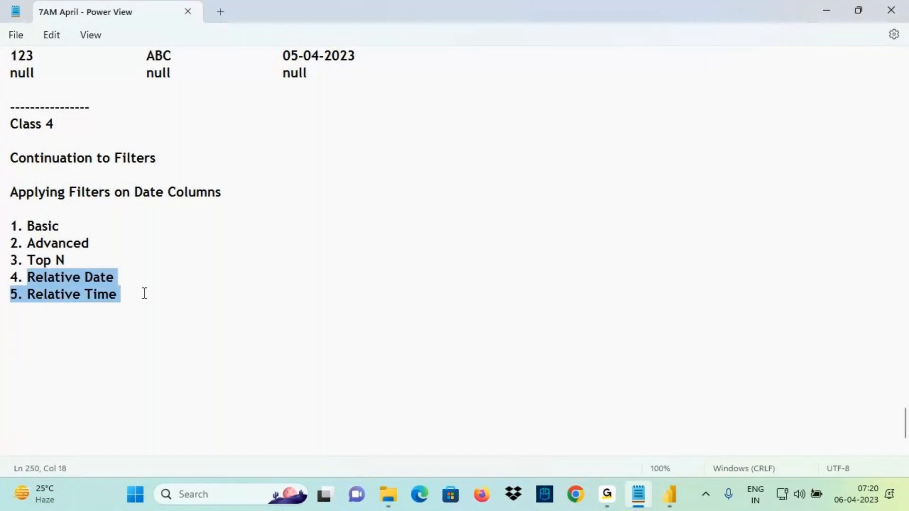
left_click(27, 331)
type("--------------")
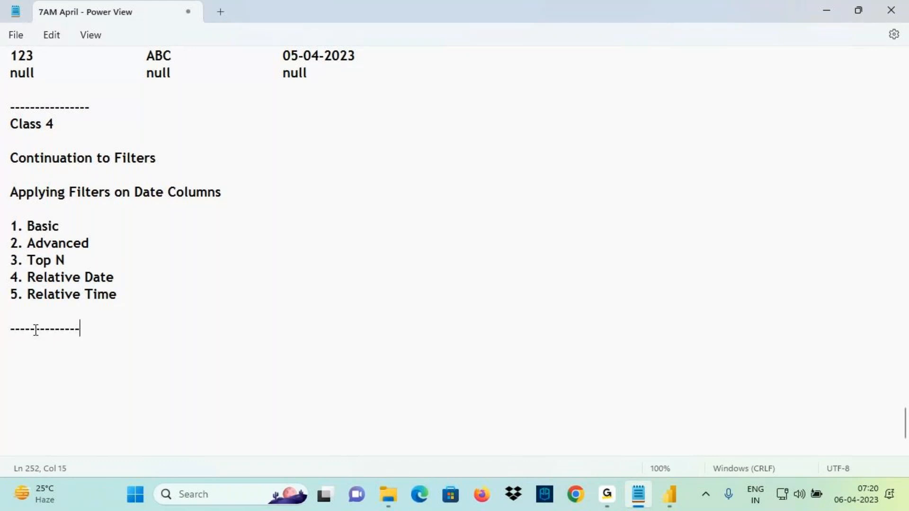
key("Return")
key("ctrl+v")
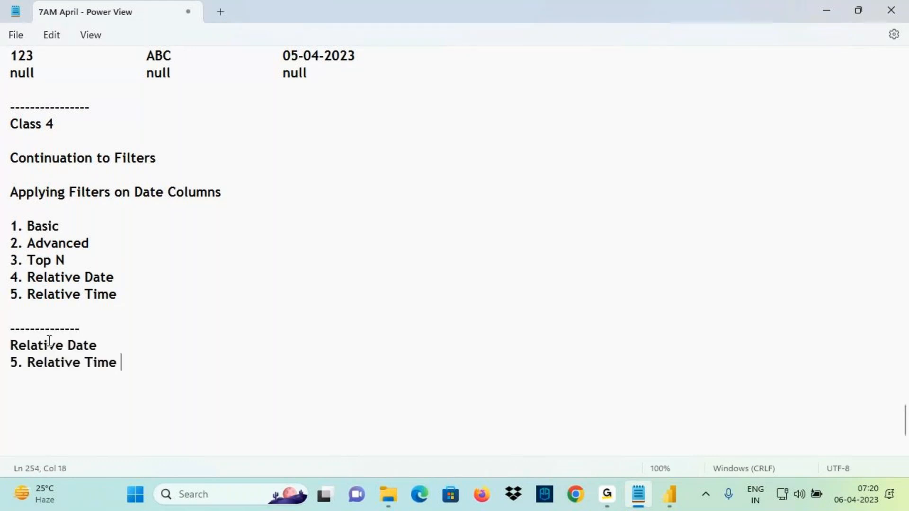
Remove the '5.' numbering and type 'When ever Filter Condition Need to Change Dynamically Based System Data…'
left_click_drag(27, 363, 0, 367)
key("BackSpace")
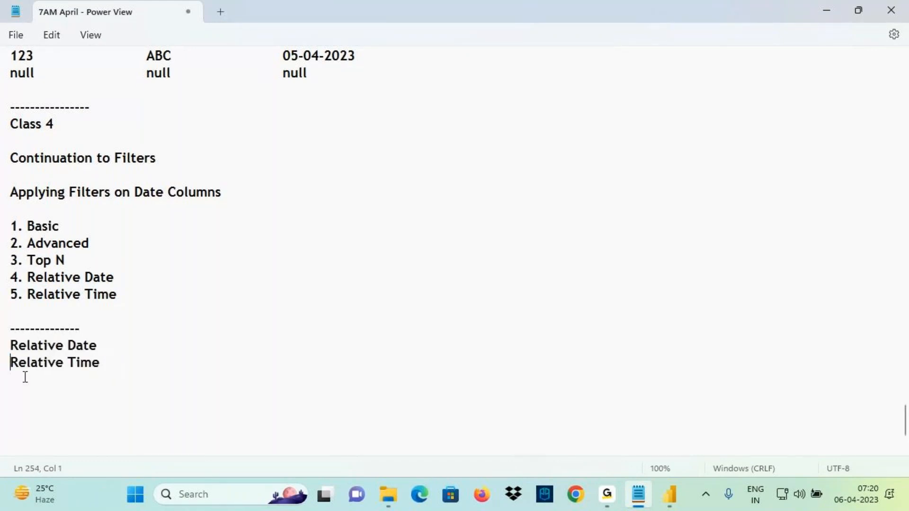
left_click(119, 368)
key("Return")
key("Return")
type("When ever Filter ")
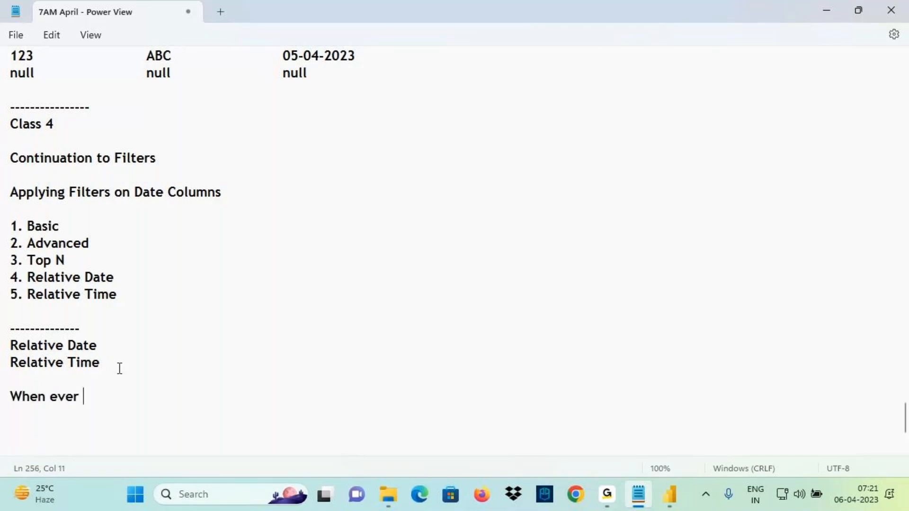
type("Con")
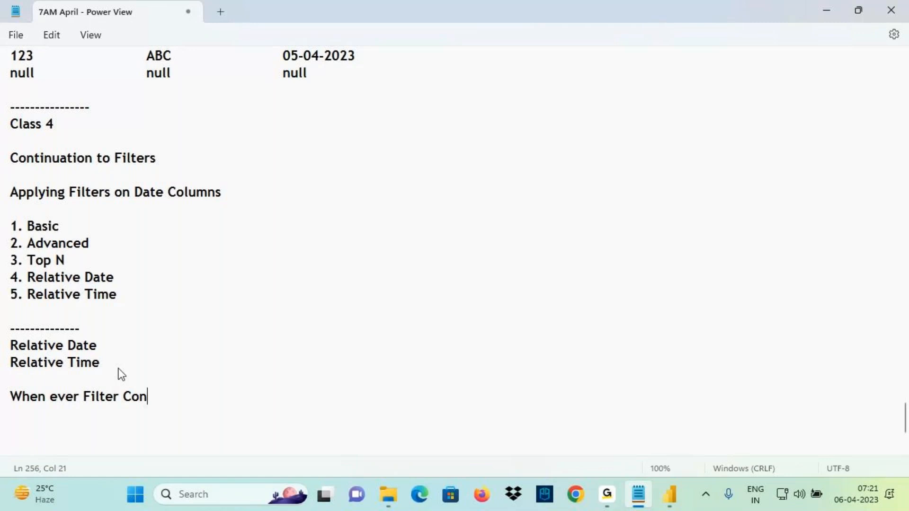
type("dition Nee")
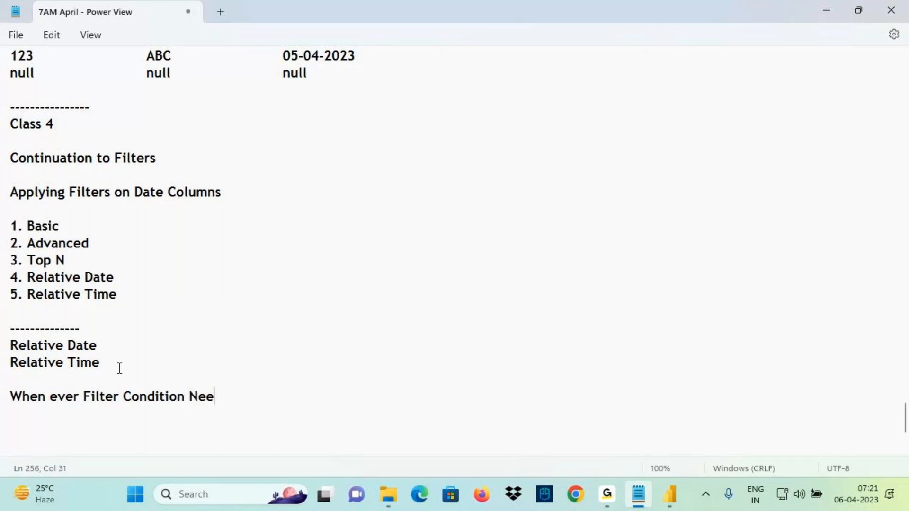
type("d to Chang")
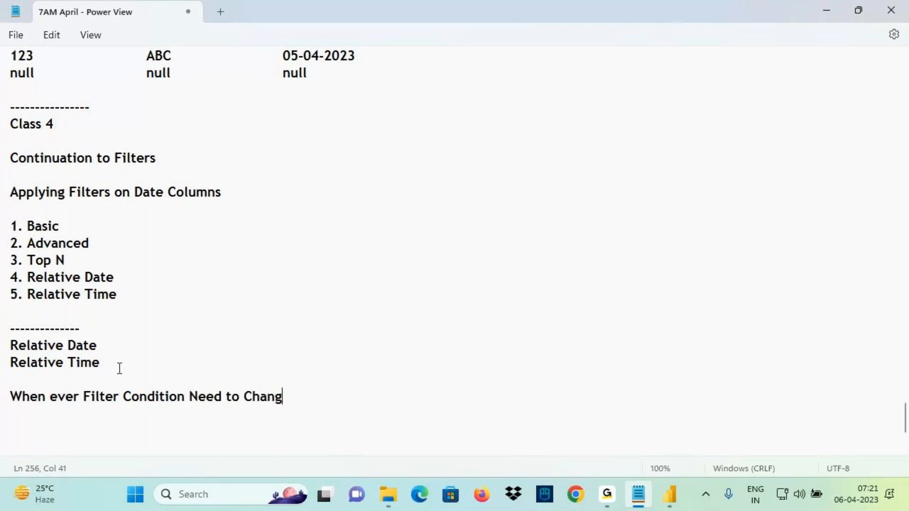
type("e Dynamic")
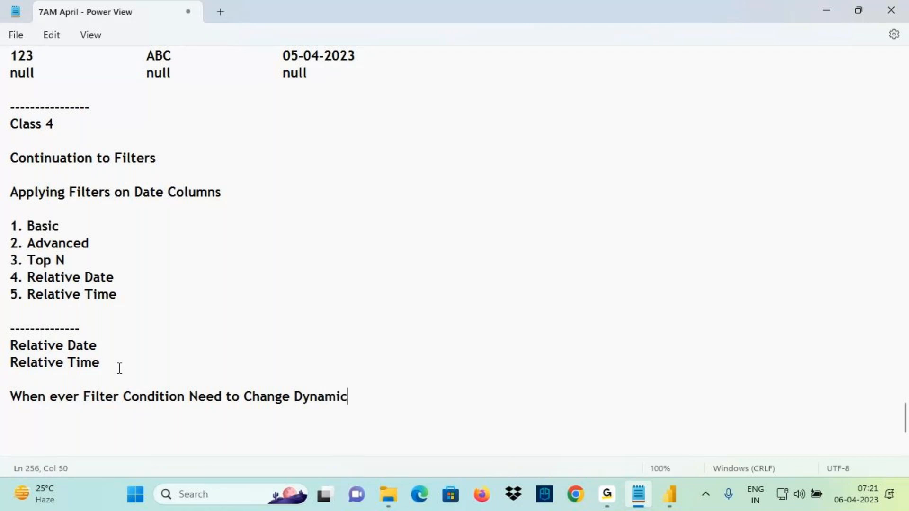
type("ally Based")
type("S")
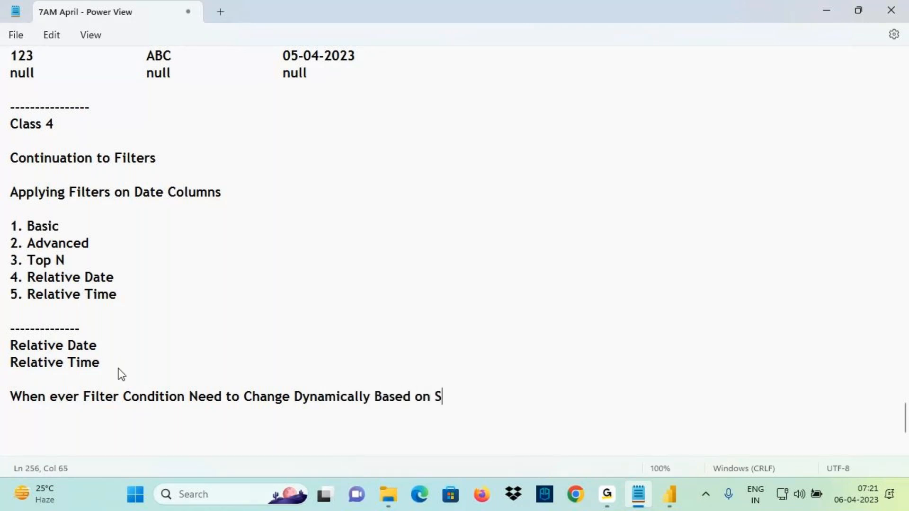
type("ystem Data")
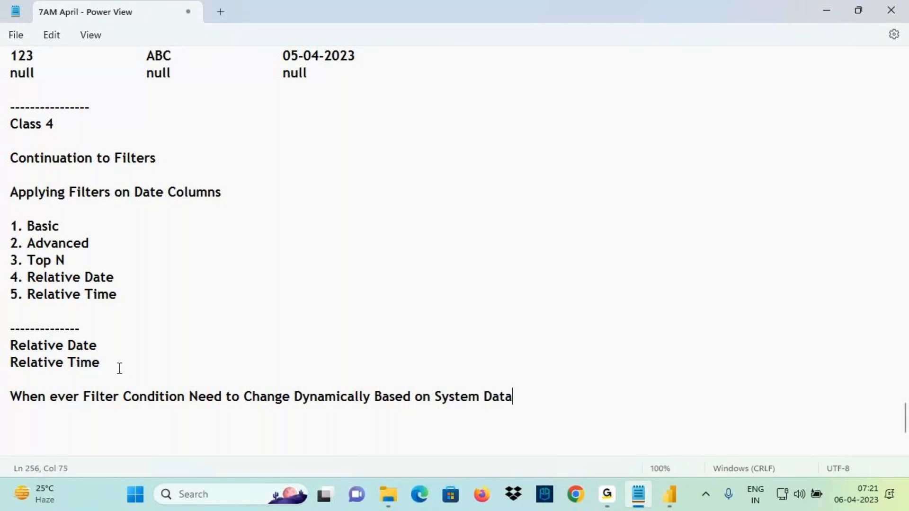
type(" we need ")
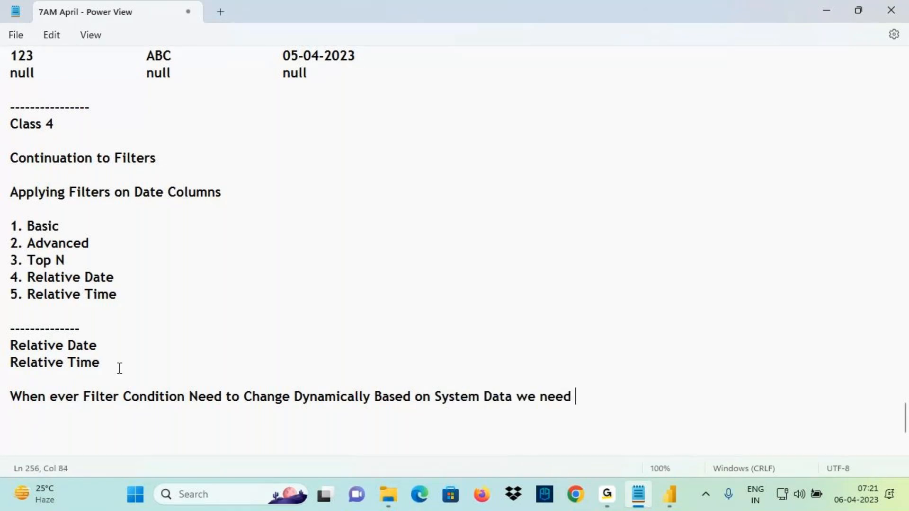
type("to Appl")
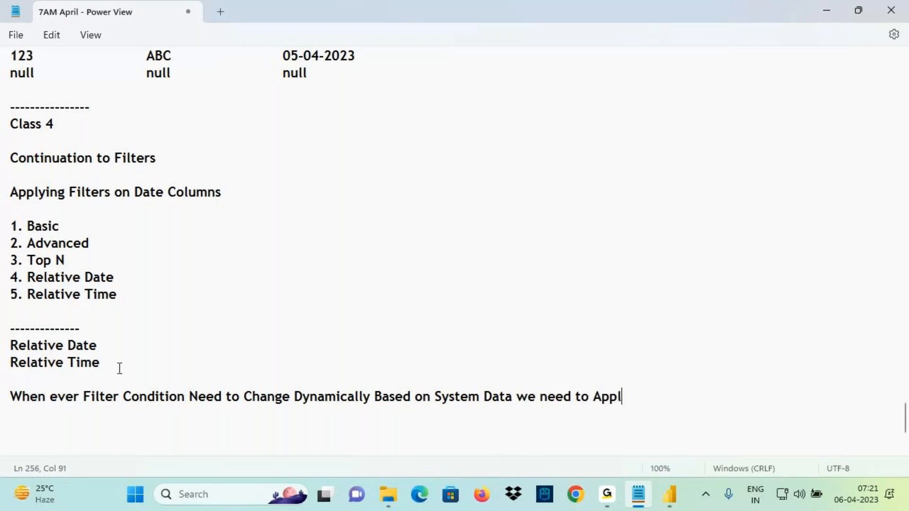
type("y Filter a")
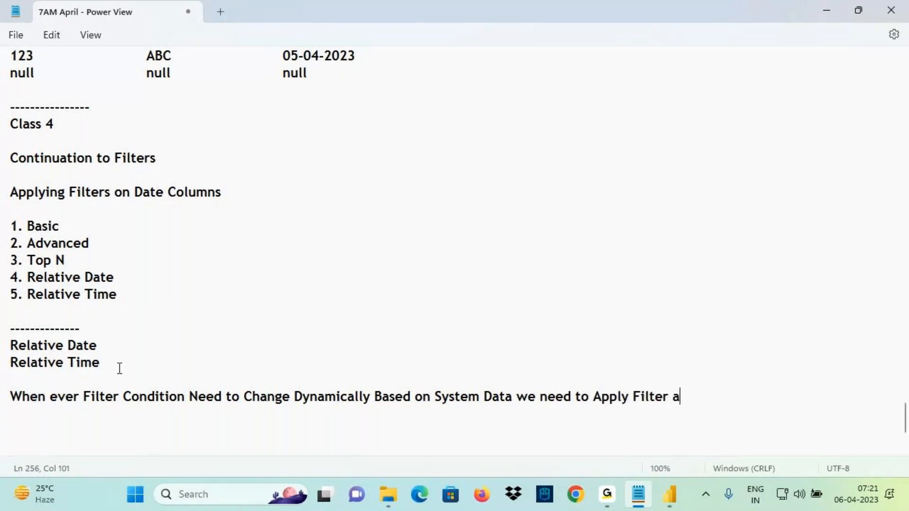
type("t")
Correct the ending to 'Apply Filter using' and add 'Relative Date' at the sentence end
key("BackSpace")
key("BackSpace")
key("BackSpace")
type("uisng")
left_click_drag(680, 398, 717, 398)
type("sing")
left_click_drag(10, 345, 122, 345)
key("ctrl+c")
left_click(725, 398)
key("ctrl+v")
Mark up the finished note on screen, then return to Power BI Desktop's Page 3
key("ctrl+2")
left_click_drag(19, 352, 82, 352)
mouse_move(881, 481)
left_mouse_down()
mouse_move(877, 509)
mouse_move(884, 485)
left_mouse_up()
left_click_drag(863, 419, 862, 479)
left_click_drag(843, 456, 872, 456)
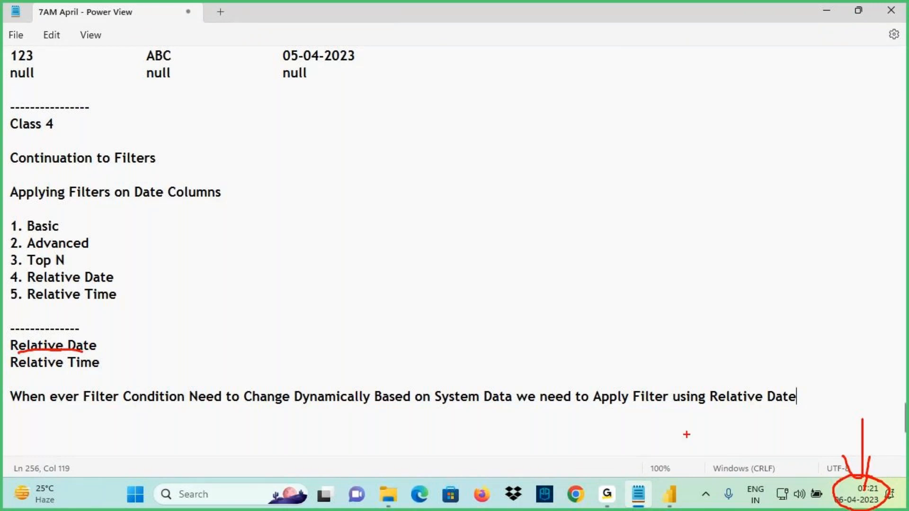
key("Escape")
left_click(671, 506)
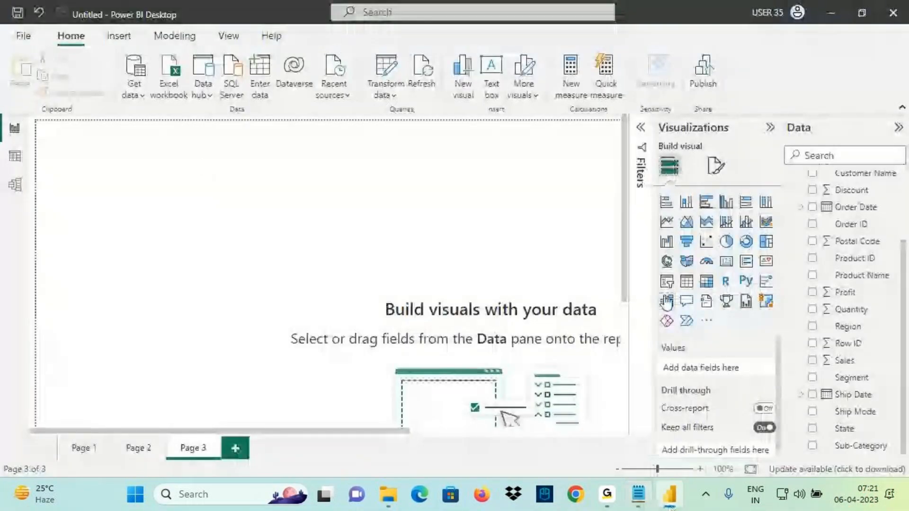
Add a card showing Sum of Quantity (38K), shrink it and nudge it right
left_click(727, 261)
key("ctrl+2")
left_click_drag(165, 211, 166, 263)
key("Escape")
mouse_move(852, 310)
left_mouse_down()
mouse_move(283, 239)
mouse_move(290, 302)
left_mouse_up()
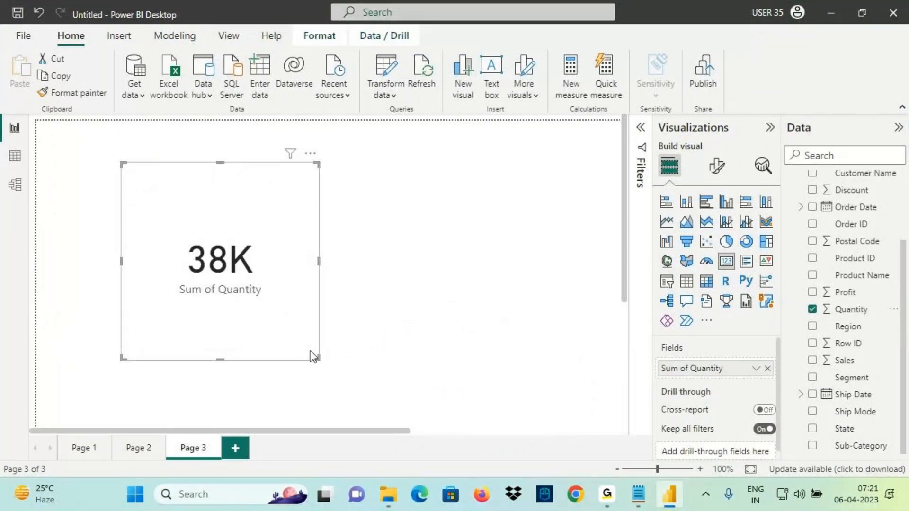
left_click_drag(316, 359, 280, 282)
left_click_drag(205, 238, 208, 248)
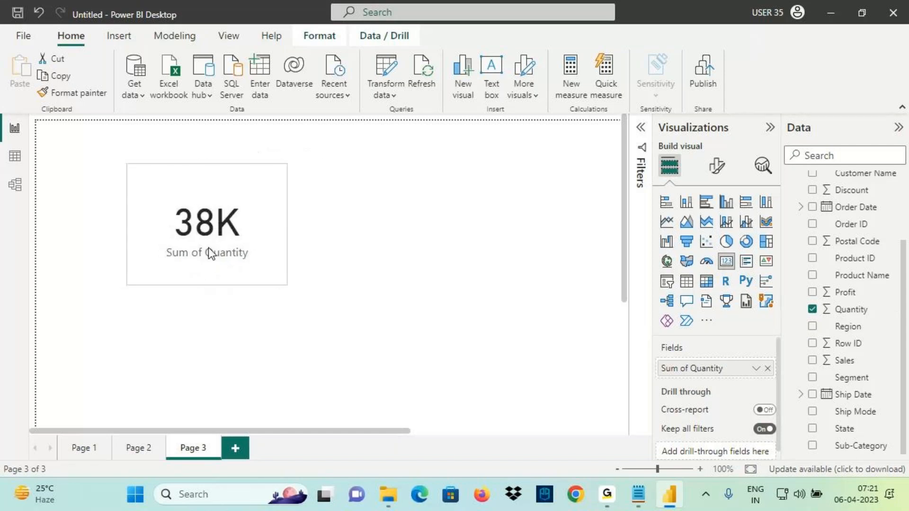
Add Order Date as a filter on this card visual
key("ctrl+2")
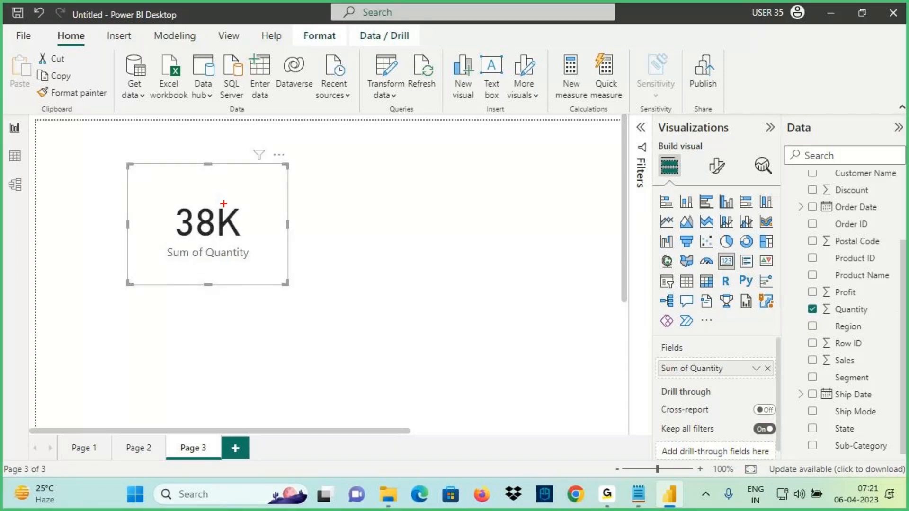
left_click_drag(224, 204, 320, 165)
left_click_drag(282, 162, 274, 251)
mouse_move(816, 216)
left_mouse_down()
mouse_move(875, 212)
mouse_move(874, 202)
mouse_move(824, 204)
mouse_move(840, 198)
mouse_move(838, 161)
mouse_move(434, 125)
mouse_move(183, 209)
mouse_move(171, 251)
left_mouse_up()
key("Escape")
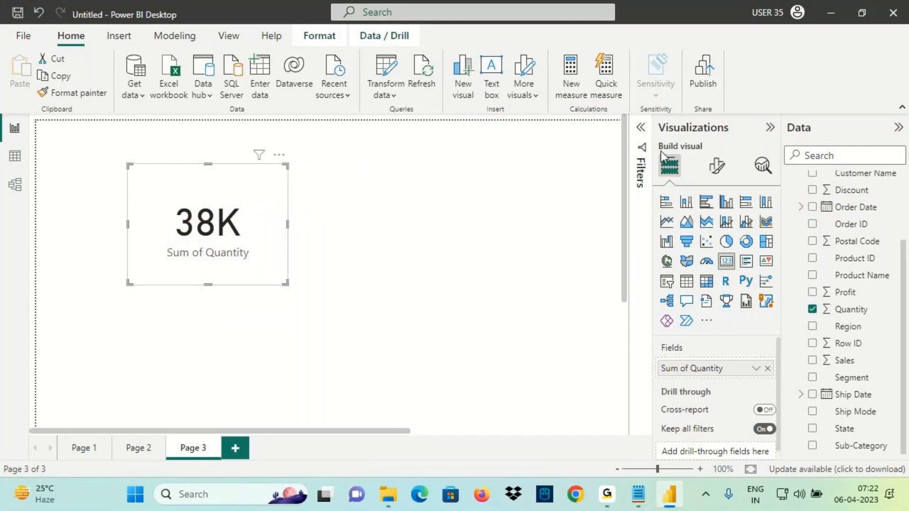
left_click(642, 156)
left_click_drag(866, 212, 592, 258)
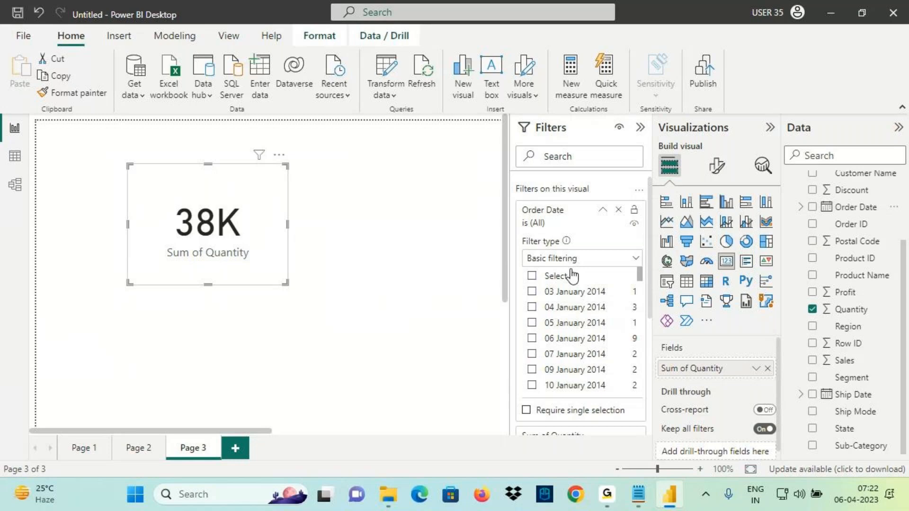
Switch the Order Date filter to Advanced filtering and check today's date on the taskbar calendar
left_click(568, 260)
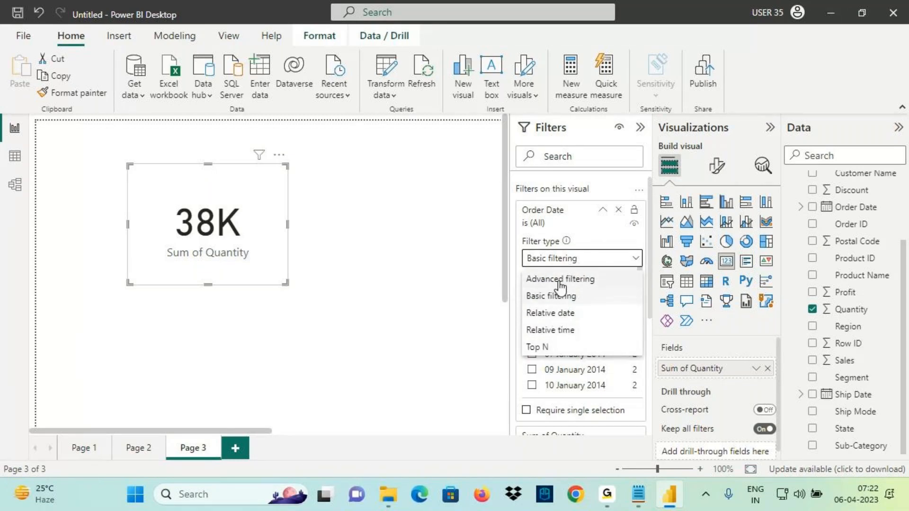
left_click(561, 280)
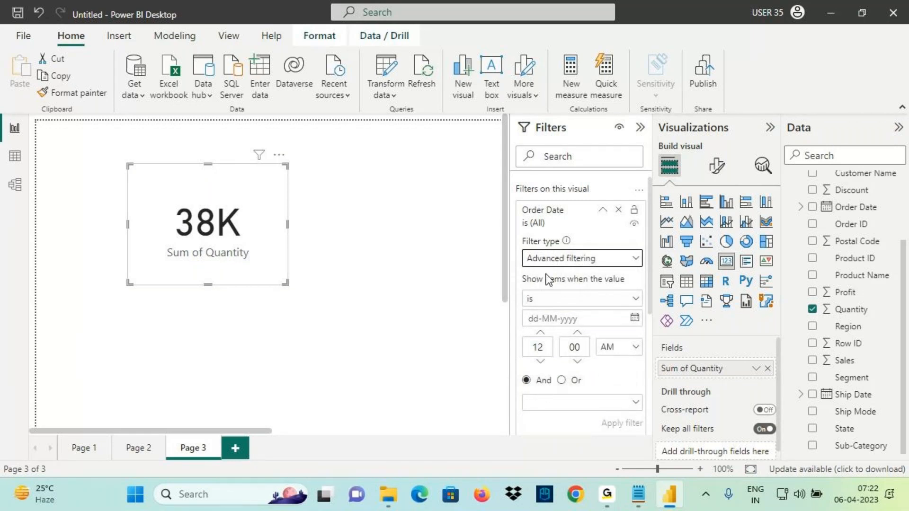
left_click(852, 494)
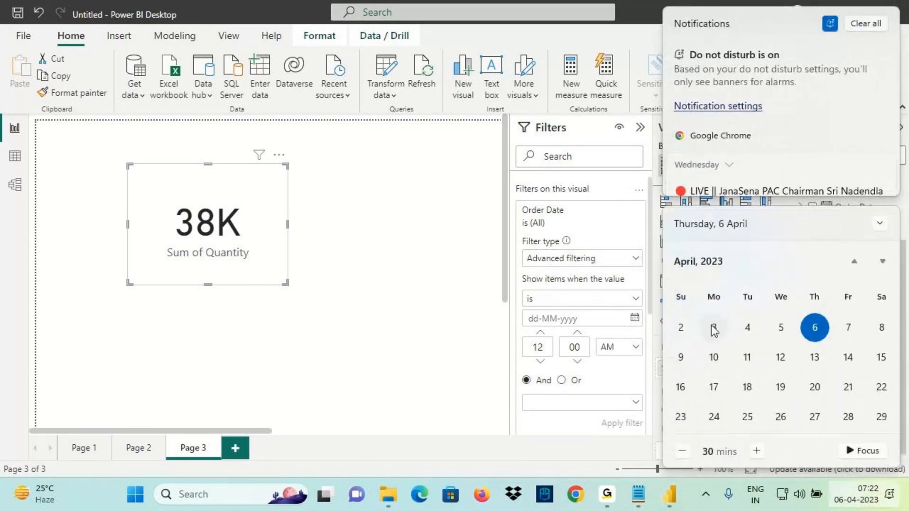
key("ctrl+2")
left_click_drag(710, 317, 786, 342)
mouse_move(696, 355)
left_mouse_down()
mouse_move(712, 339)
mouse_move(744, 335)
mouse_move(827, 408)
left_mouse_up()
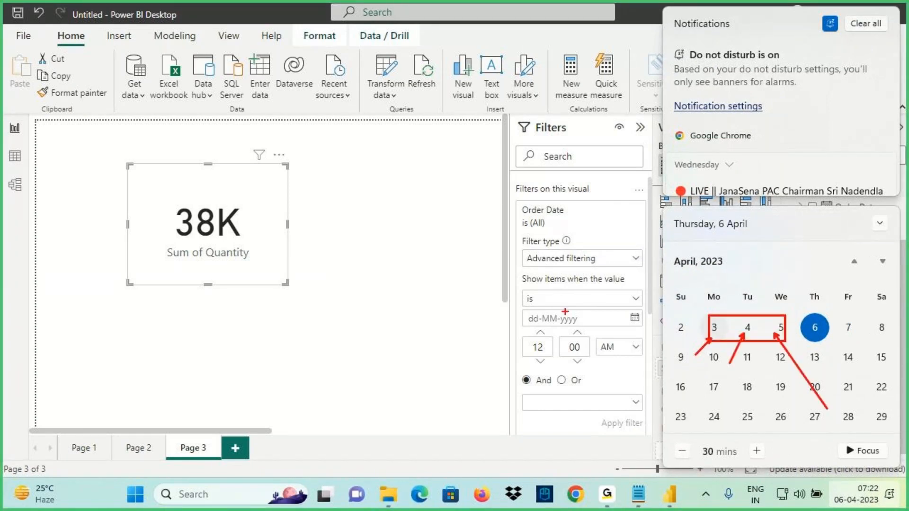
key("Escape")
Set 'is on or after' 03-04-2023 and 'is on or before' 05-04-2023, then apply the filter
left_click(563, 299)
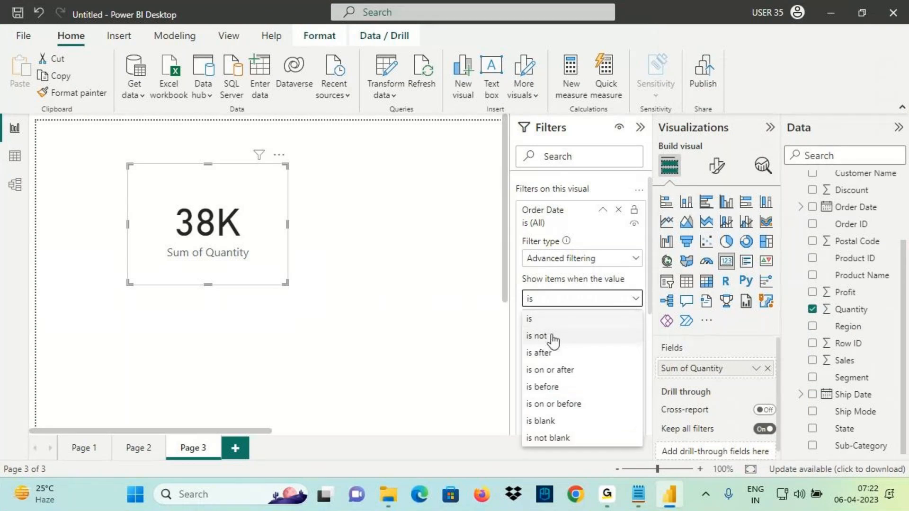
left_click(550, 370)
left_click(635, 318)
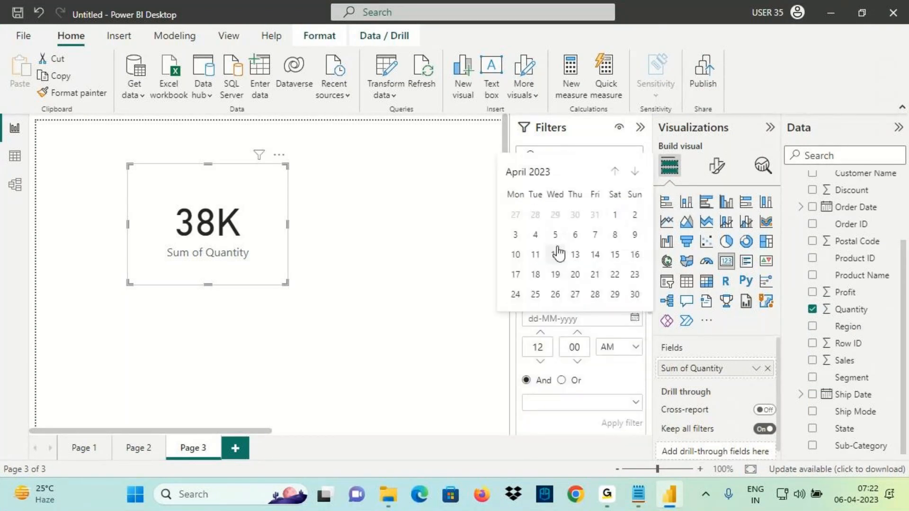
left_click(516, 237)
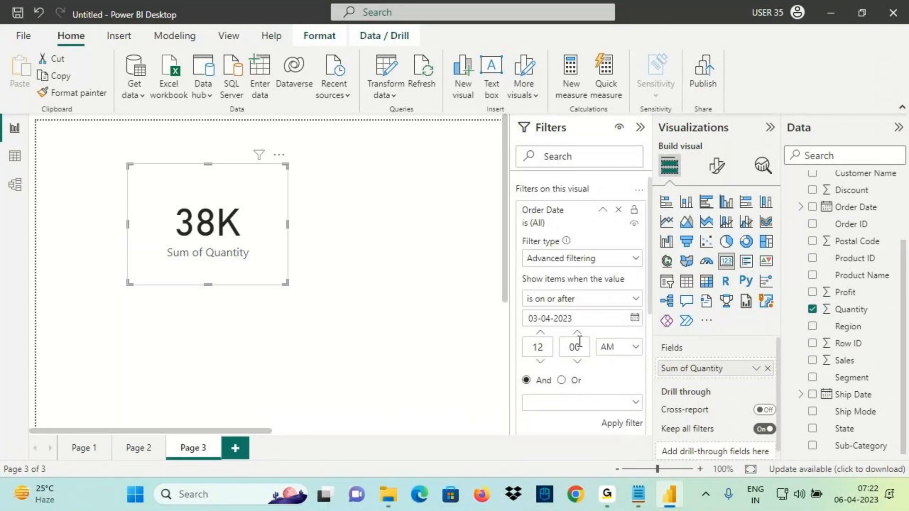
left_click(568, 405)
left_click(555, 348)
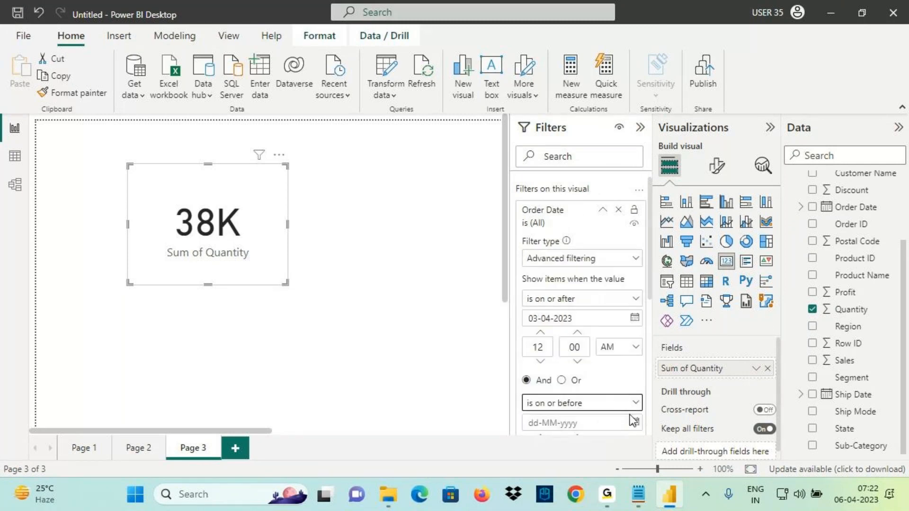
scroll(635, 394, "down", 2)
left_click(635, 346)
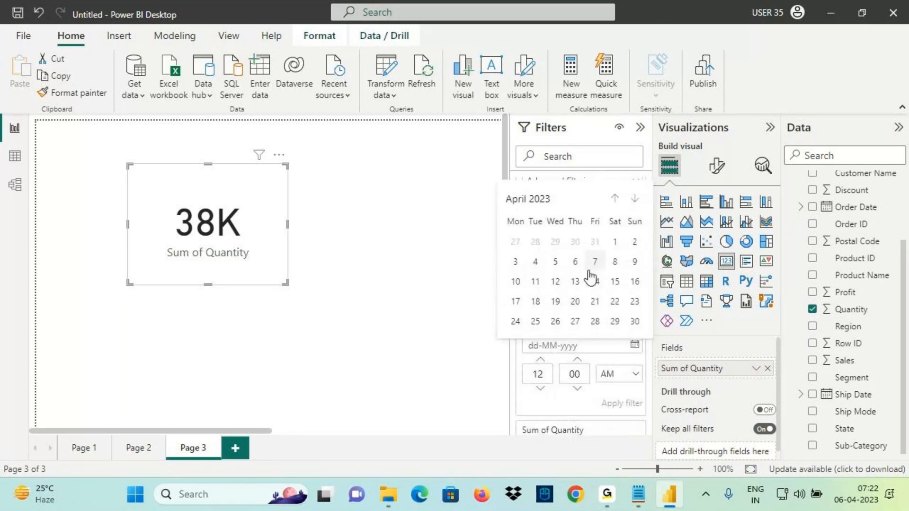
left_click(559, 265)
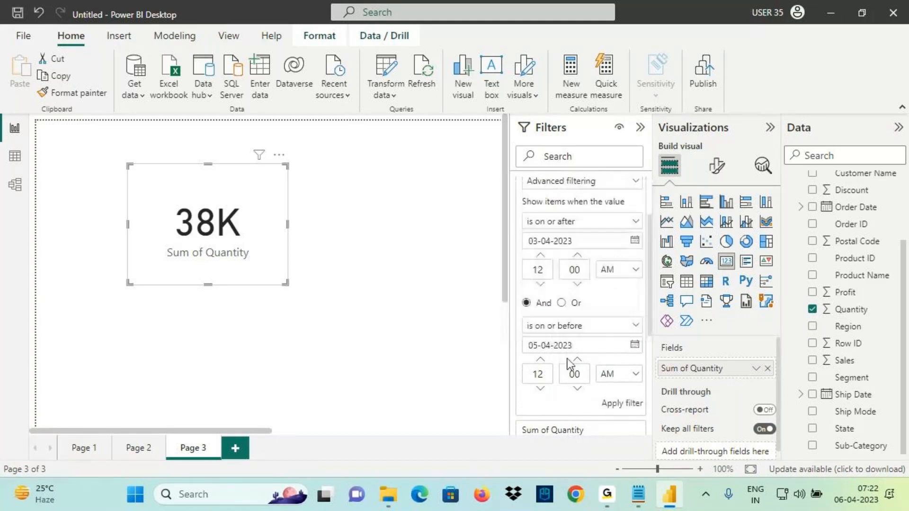
left_click(624, 404)
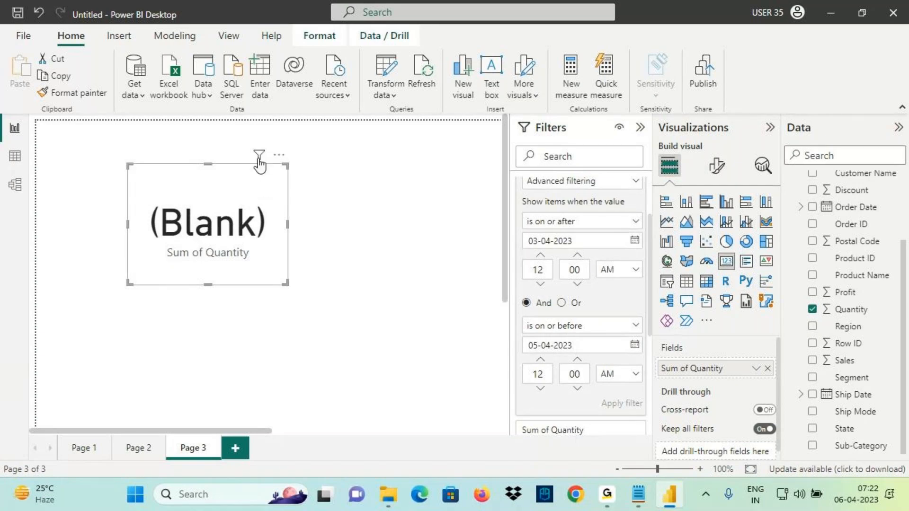
mouse_move(259, 163)
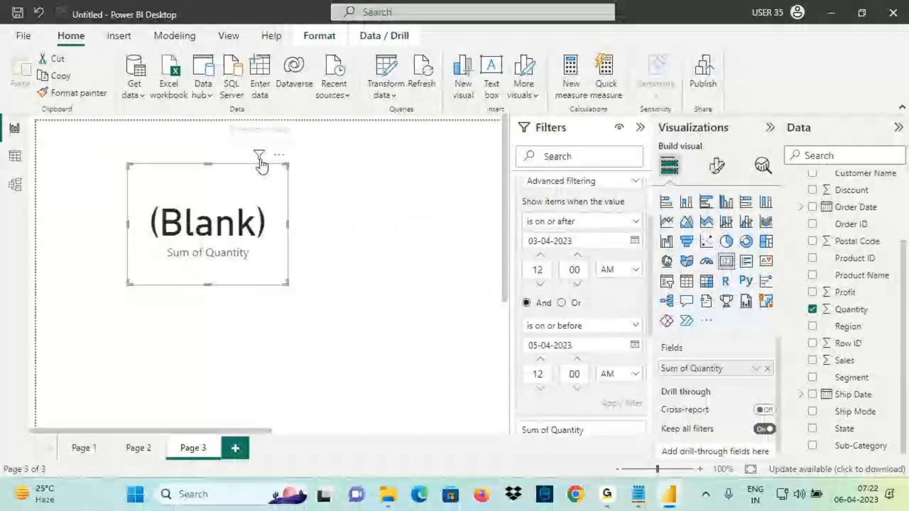
mouse_move(262, 166)
left_click_drag(319, 220, 356, 221)
left_click_drag(311, 238, 365, 232)
left_click_drag(247, 166, 238, 302)
left_click_drag(189, 179, 208, 303)
left_click_drag(214, 218, 308, 114)
left_click_drag(309, 114, 291, 198)
left_click_drag(174, 139, 194, 210)
left_click_drag(177, 188, 198, 219)
left_click_drag(207, 184, 177, 265)
mouse_move(877, 478)
left_mouse_down()
mouse_move(819, 510)
mouse_move(856, 429)
mouse_move(841, 364)
left_mouse_up()
left_click_drag(821, 403, 841, 365)
left_click_drag(832, 361, 860, 393)
left_click_drag(837, 499, 907, 488)
left_click_drag(524, 230, 567, 231)
left_click_drag(524, 250, 588, 252)
left_click_drag(521, 338, 601, 325)
left_click_drag(527, 357, 582, 355)
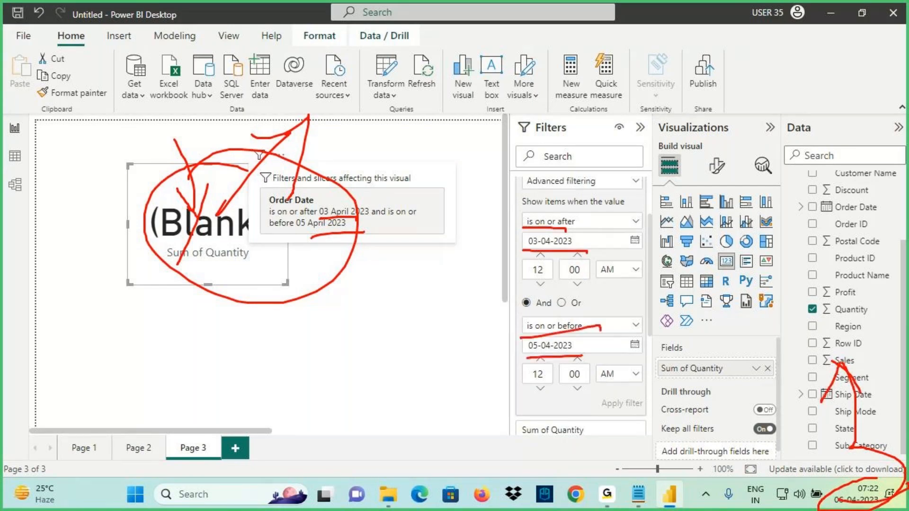
mouse_move(591, 245)
left_mouse_down()
mouse_move(592, 377)
mouse_move(566, 276)
left_mouse_up()
left_click_drag(187, 95, 208, 189)
left_click_drag(226, 140, 195, 198)
left_click_drag(80, 206, 141, 210)
left_click_drag(118, 196, 67, 260)
mouse_move(843, 480)
left_mouse_down()
mouse_move(890, 507)
mouse_move(885, 500)
left_mouse_up()
key("Escape")
key("ctrl+2")
left_click_drag(832, 509, 894, 503)
mouse_move(167, 228)
left_mouse_down()
mouse_move(250, 212)
mouse_move(177, 280)
left_mouse_up()
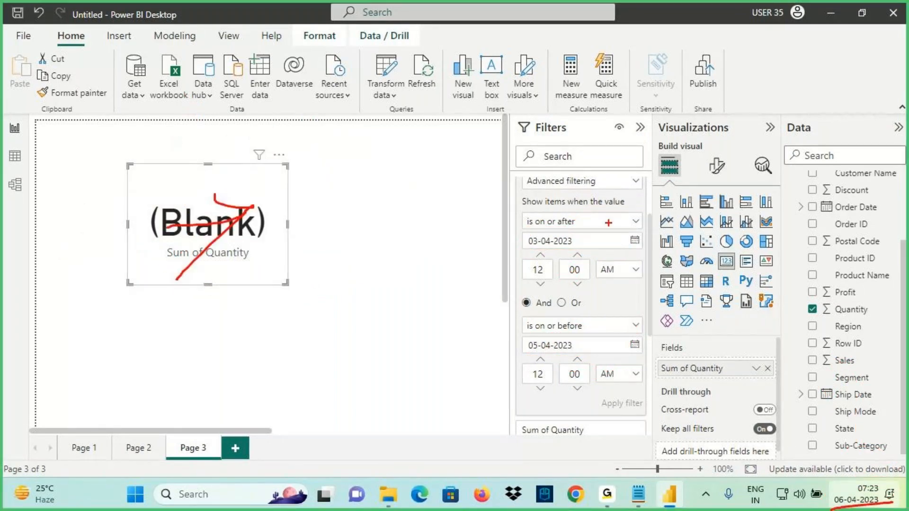
key("Escape")
scroll(606, 232, "up", 3)
key("ctrl+2")
mouse_move(545, 269)
left_mouse_down()
mouse_move(604, 267)
mouse_move(524, 275)
left_mouse_up()
Change the Order Date filter type to Relative date with the condition 'is in the last'
left_click_drag(526, 240, 606, 276)
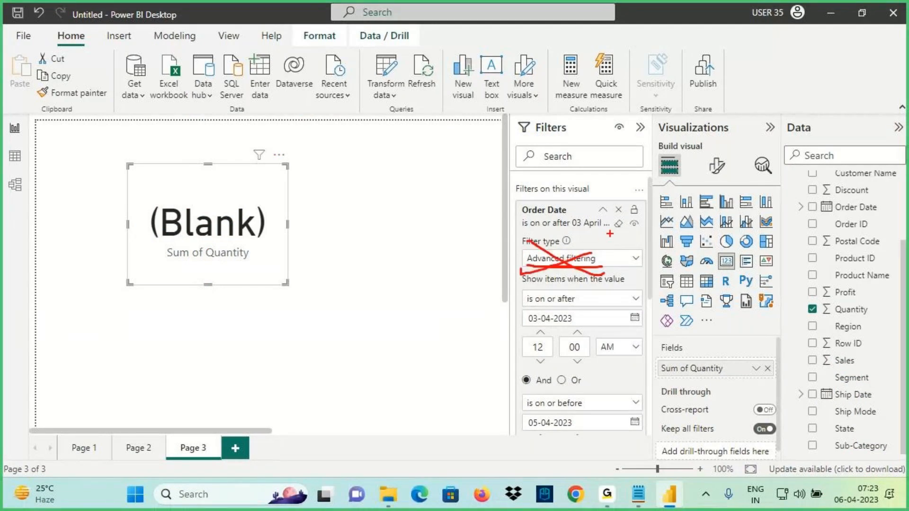
key("Escape")
left_click(618, 223)
left_click(577, 261)
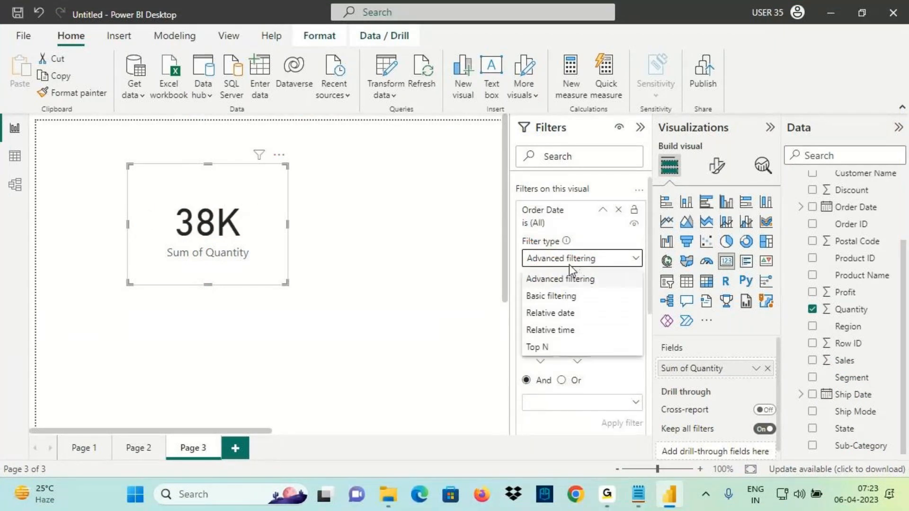
left_click(551, 313)
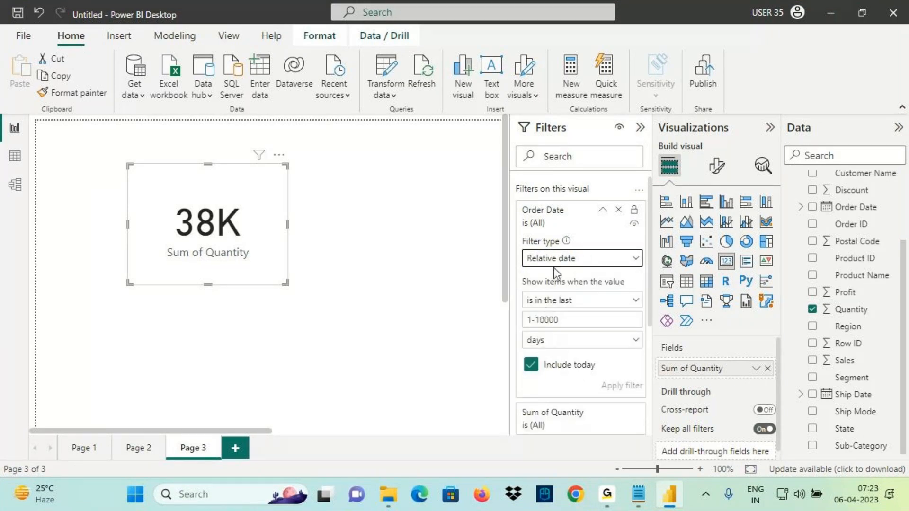
left_click(536, 308)
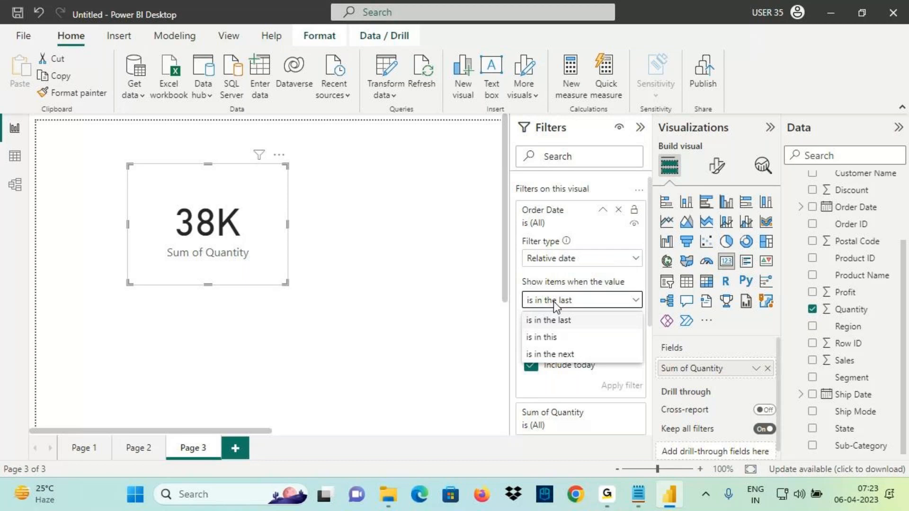
left_click_drag(524, 327, 580, 326)
left_click_drag(519, 346, 562, 342)
left_click_drag(521, 365, 579, 360)
left_click_drag(573, 313, 588, 322)
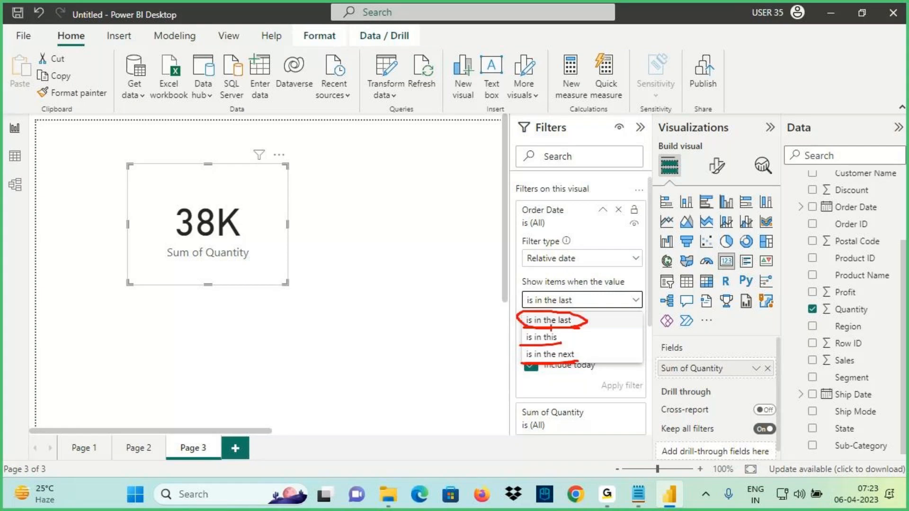
left_click(526, 321)
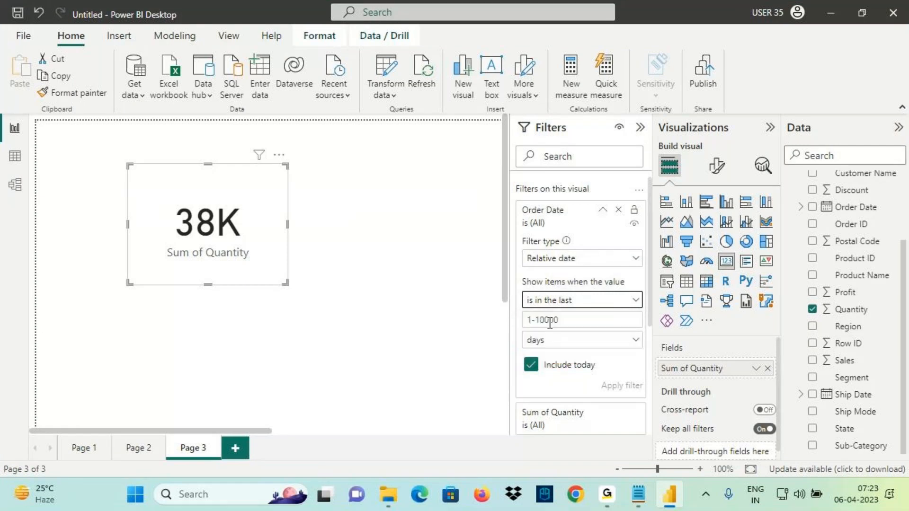
Enter 3 as the number of periods and keep days as the unit
left_click_drag(528, 327, 558, 326)
left_click(544, 320)
type("3")
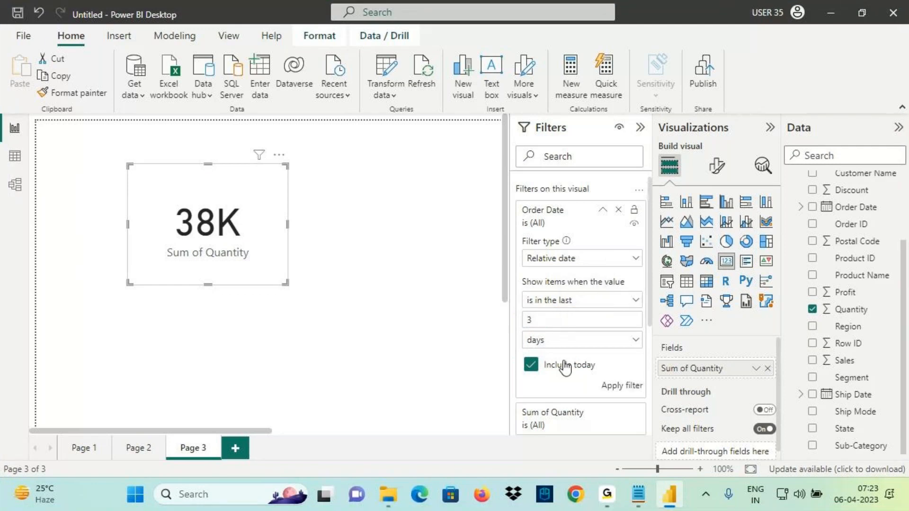
left_click(537, 342)
mouse_move(527, 223)
left_mouse_down()
mouse_move(564, 229)
mouse_move(576, 259)
left_mouse_up()
mouse_move(522, 282)
left_mouse_down()
mouse_move(573, 279)
mouse_move(593, 292)
left_mouse_up()
left_click_drag(521, 311, 558, 309)
left_click_drag(527, 327, 573, 326)
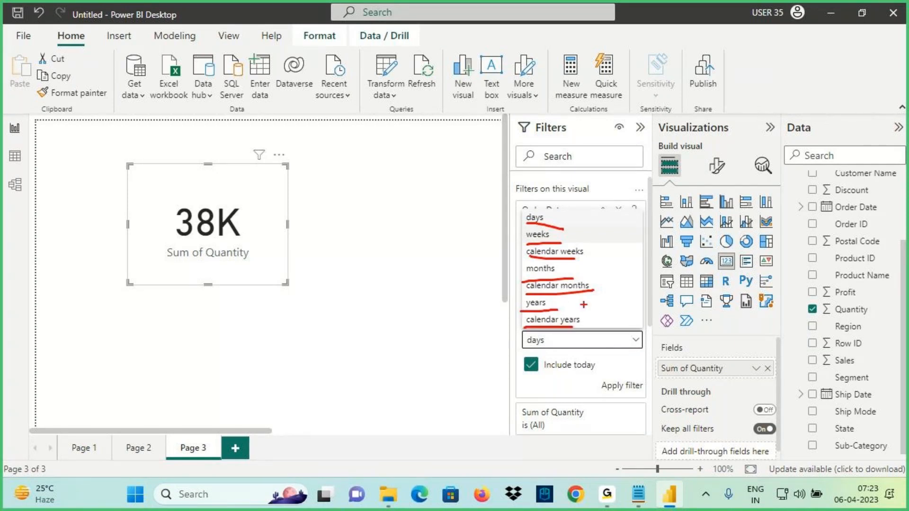
mouse_move(578, 250)
left_mouse_down()
mouse_move(519, 280)
mouse_move(552, 244)
left_mouse_up()
left_click_drag(521, 350, 550, 349)
key("Escape")
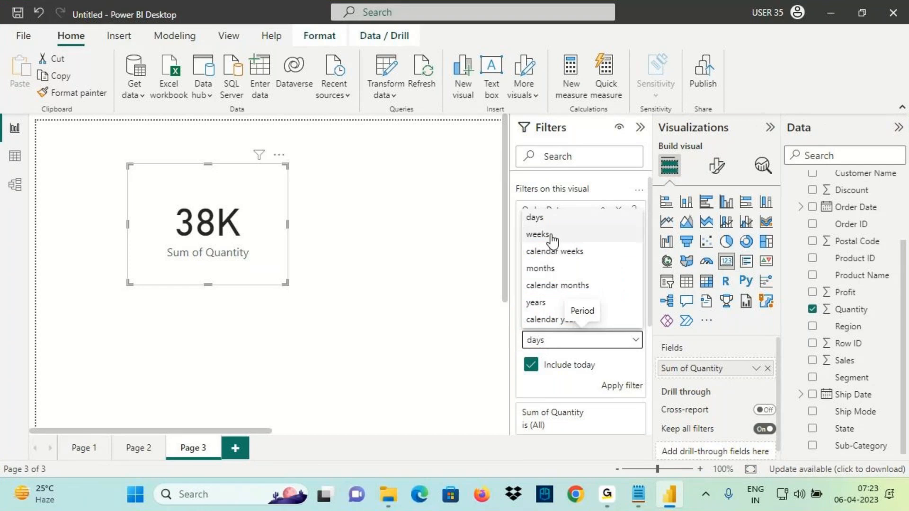
left_click(545, 223)
left_click_drag(537, 375, 600, 375)
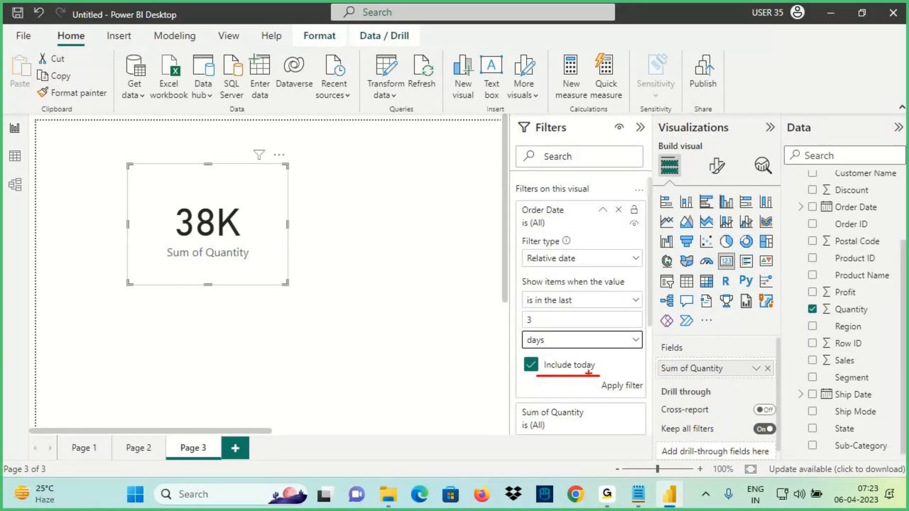
mouse_move(519, 353)
left_mouse_down()
mouse_move(519, 378)
mouse_move(520, 363)
mouse_move(552, 339)
left_mouse_up()
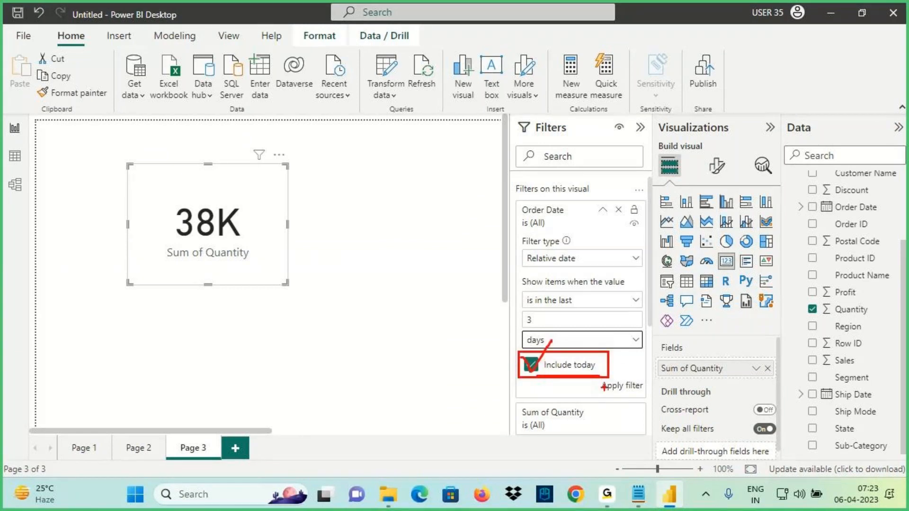
key("Escape")
Untick Include today and apply the last-3-days relative date filter to the card
left_click(531, 365)
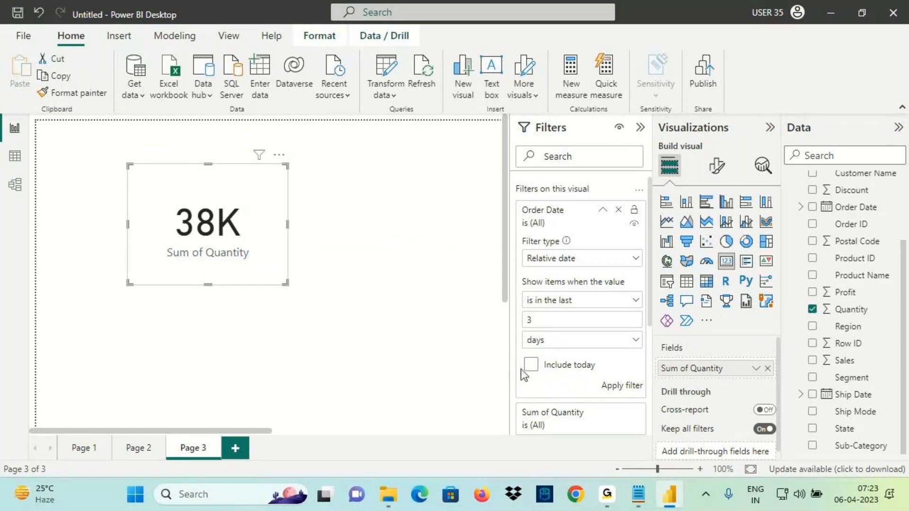
left_click(611, 385)
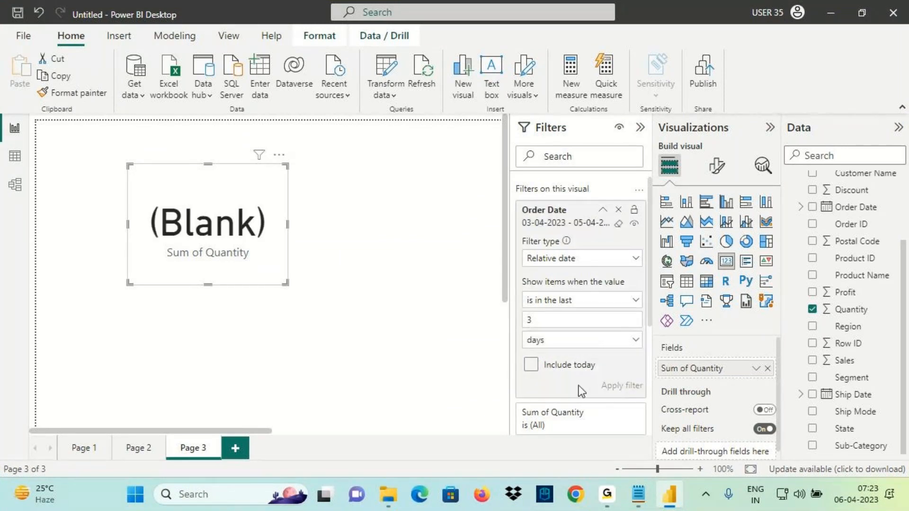
mouse_move(260, 161)
Compare the applied 03-04-2023 to 05-04-2023 range with the calendar, then tick Include today again
key("ctrl+2")
left_click_drag(270, 218, 307, 220)
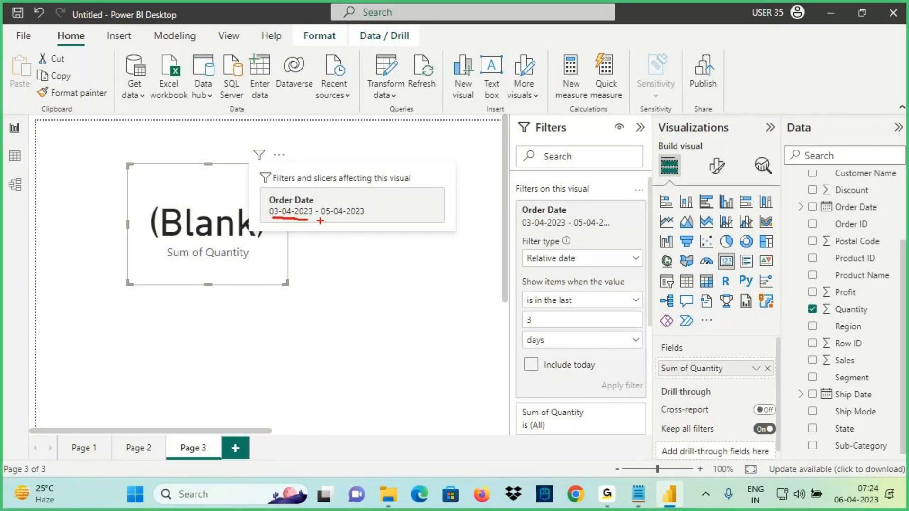
left_click_drag(335, 220, 366, 220)
mouse_move(848, 471)
left_mouse_down()
mouse_move(843, 479)
mouse_move(875, 503)
mouse_move(847, 467)
left_mouse_up()
mouse_move(307, 154)
left_mouse_down()
mouse_move(303, 196)
mouse_move(322, 177)
left_mouse_up()
left_click_drag(267, 219, 366, 220)
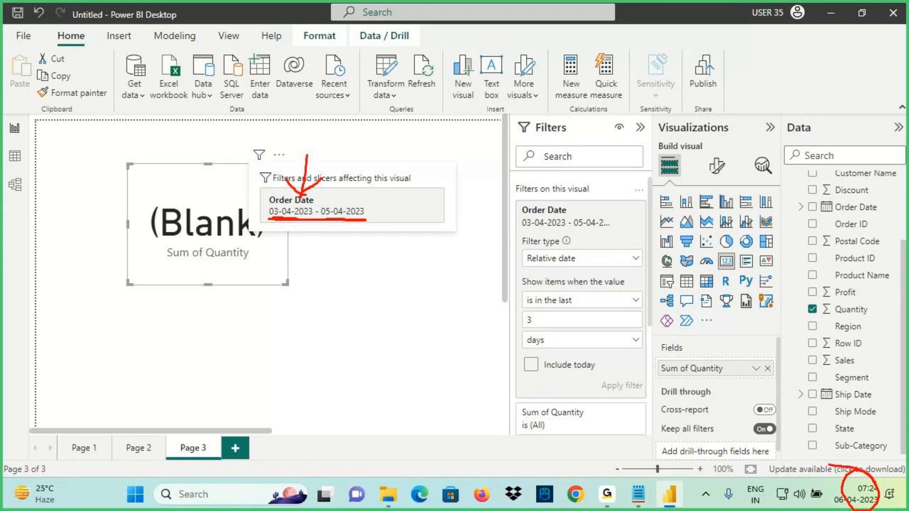
left_click_drag(361, 152, 349, 211)
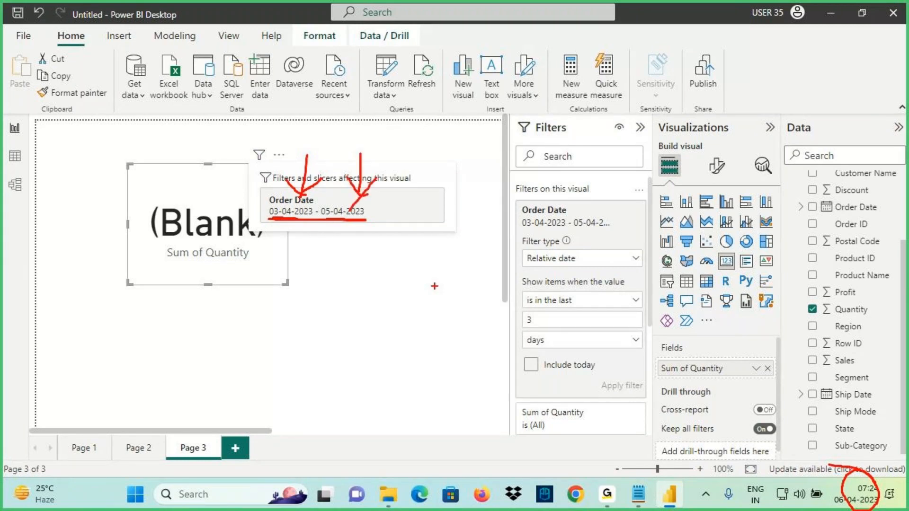
mouse_move(867, 467)
left_mouse_down()
mouse_move(859, 466)
mouse_move(854, 372)
left_mouse_up()
mouse_move(851, 383)
left_mouse_down()
mouse_move(837, 406)
mouse_move(880, 404)
left_mouse_up()
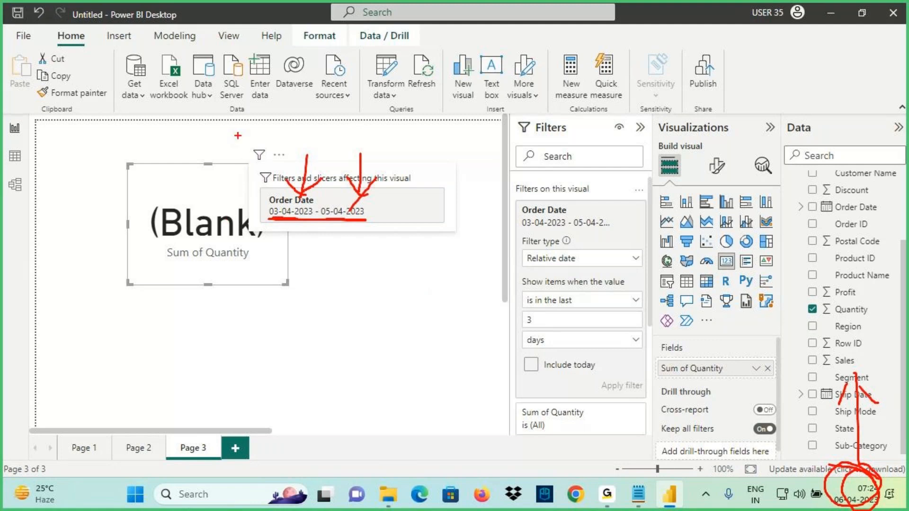
left_click_drag(24, 3, 29, 16)
mouse_move(843, 461)
left_mouse_down()
mouse_move(829, 442)
mouse_move(827, 465)
left_mouse_up()
left_click_drag(830, 437, 852, 449)
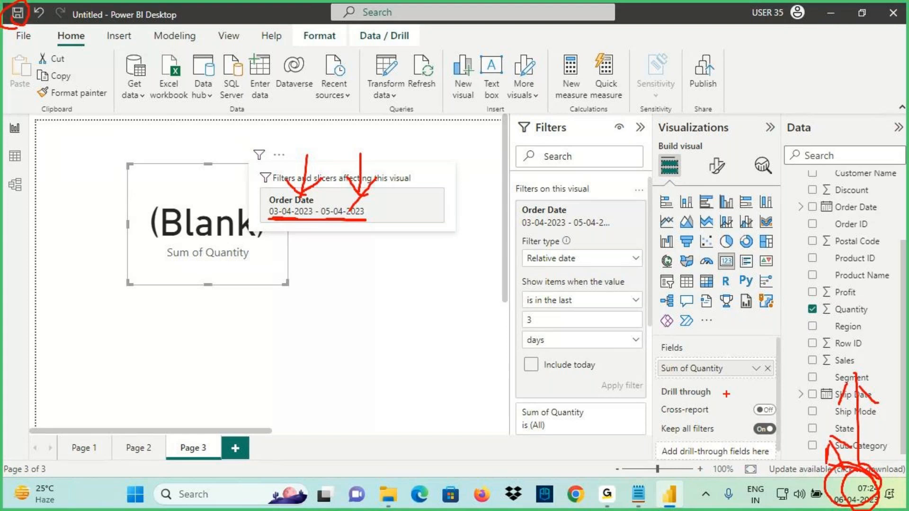
left_click_drag(221, 302, 181, 285)
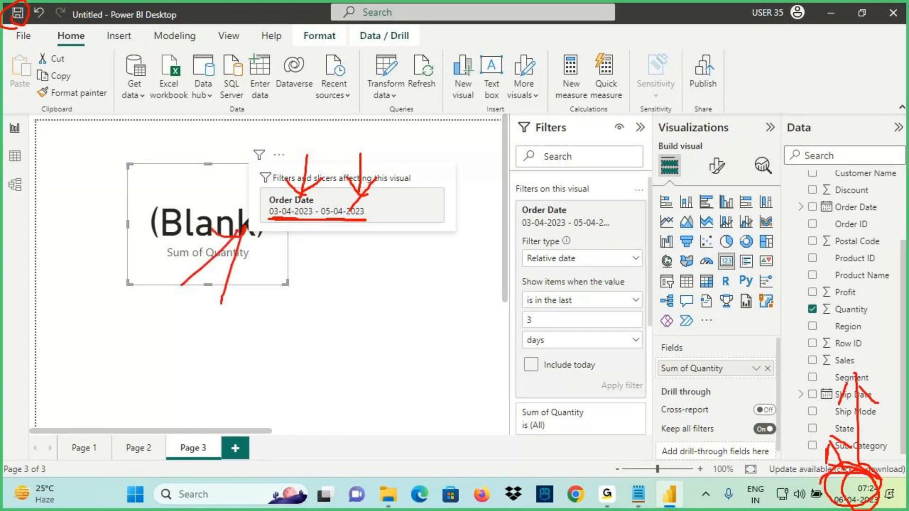
left_click_drag(851, 442, 858, 475)
mouse_move(831, 436)
left_mouse_down()
mouse_move(851, 390)
mouse_move(873, 463)
left_mouse_up()
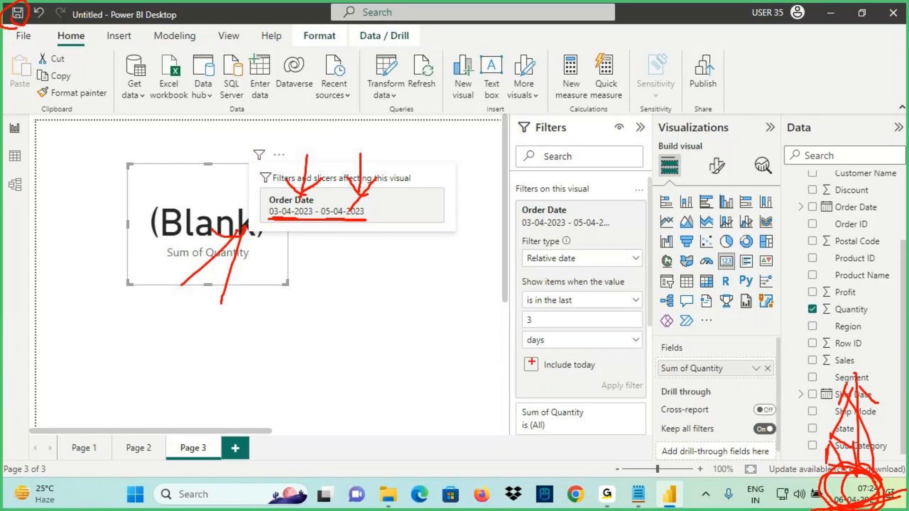
key("Escape")
left_click(534, 367)
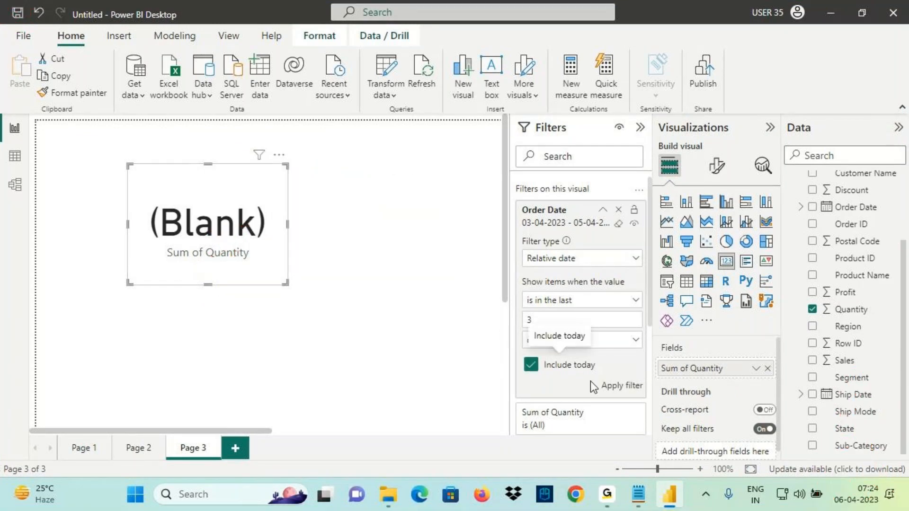
Apply the last-3-days filter with today included, checking today's date on the taskbar calendar
key("ctrl+2")
left_click_drag(526, 308, 558, 307)
left_click_drag(518, 329, 542, 327)
left_click_drag(514, 354, 565, 350)
left_click_drag(539, 374, 578, 374)
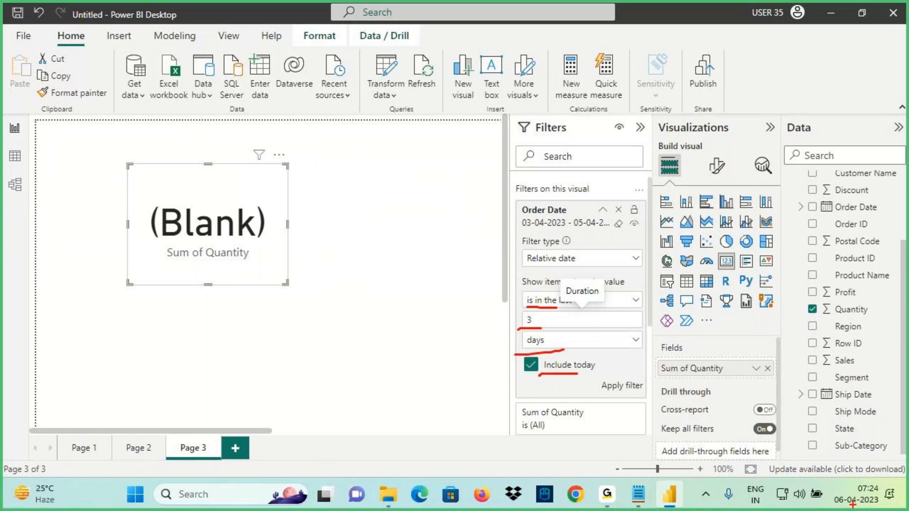
key("Escape")
left_click(853, 503)
key("ctrl+2")
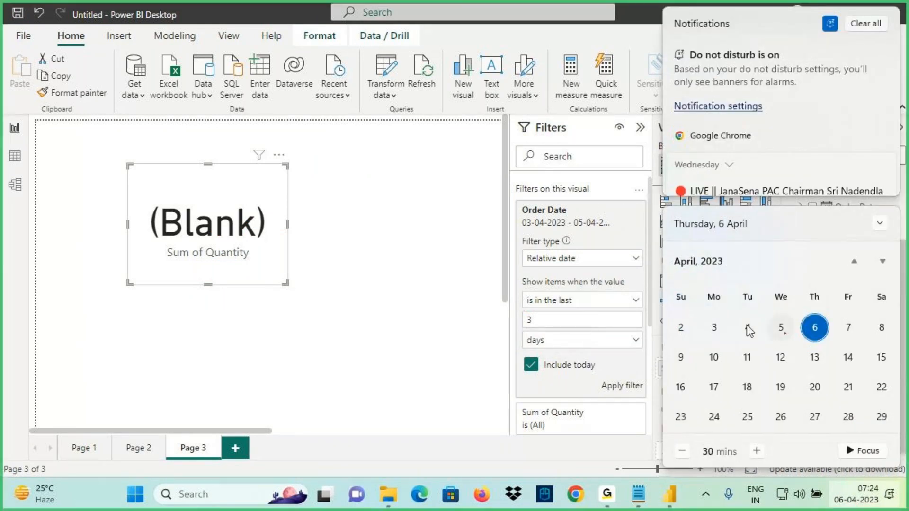
mouse_move(740, 314)
left_mouse_down()
mouse_move(837, 342)
mouse_move(845, 363)
left_mouse_up()
left_click_drag(783, 338, 798, 362)
mouse_move(748, 337)
left_mouse_down()
mouse_move(761, 358)
mouse_move(743, 319)
mouse_move(746, 341)
mouse_move(758, 338)
left_mouse_up()
mouse_move(821, 321)
left_mouse_down()
mouse_move(817, 340)
mouse_move(819, 321)
left_mouse_up()
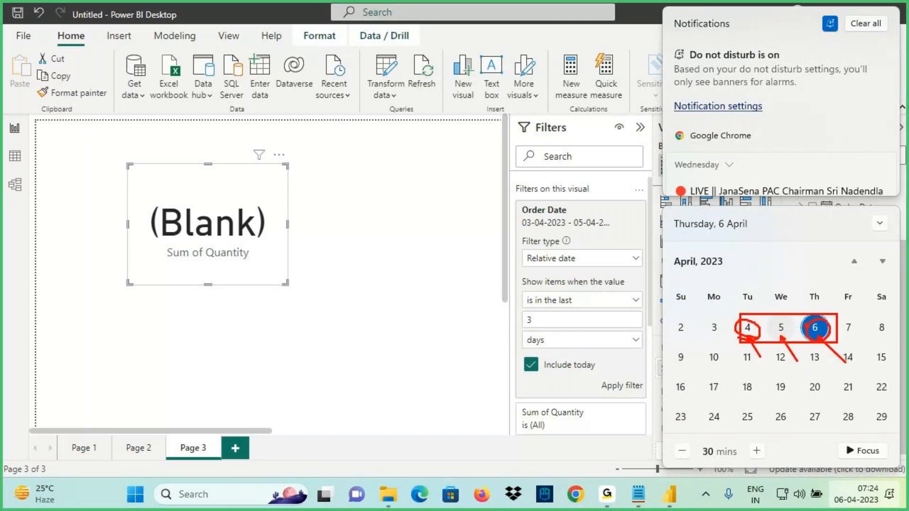
key("Escape")
left_click(619, 388)
Review the 04-04-2023 to 06-04-2023 range, then reapply the filter excluding today
mouse_move(259, 157)
key("ctrl+2")
left_click_drag(268, 221, 351, 218)
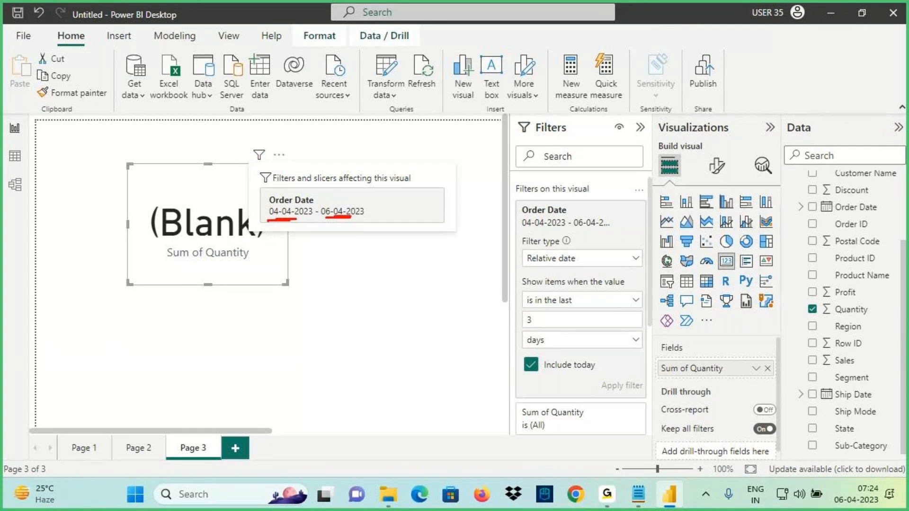
mouse_move(589, 359)
left_mouse_down()
mouse_move(526, 377)
mouse_move(572, 386)
left_mouse_up()
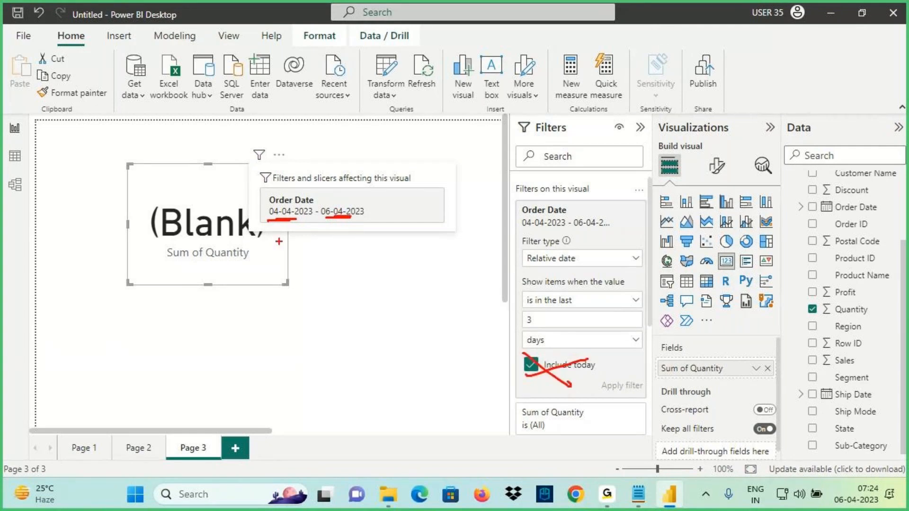
left_click_drag(283, 237, 286, 240)
left_click_drag(525, 377, 627, 373)
left_click_drag(523, 353, 592, 359)
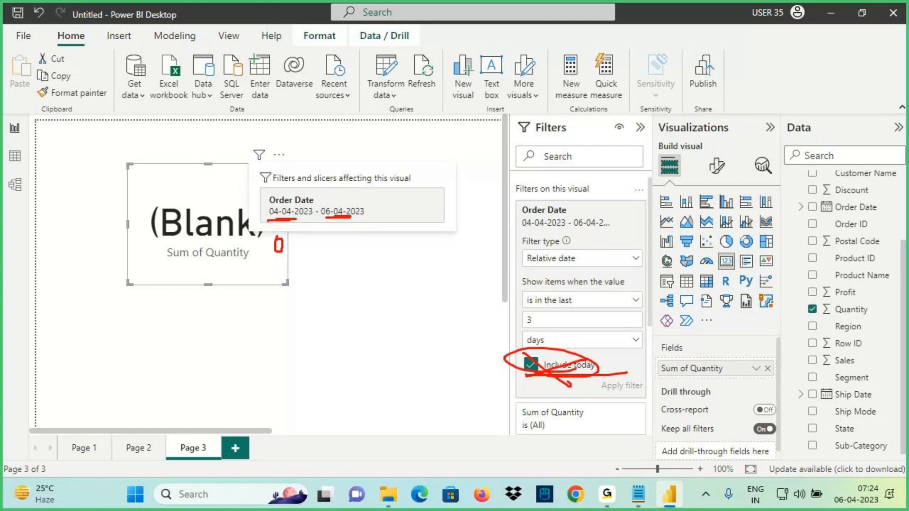
key("Escape")
left_click(548, 366)
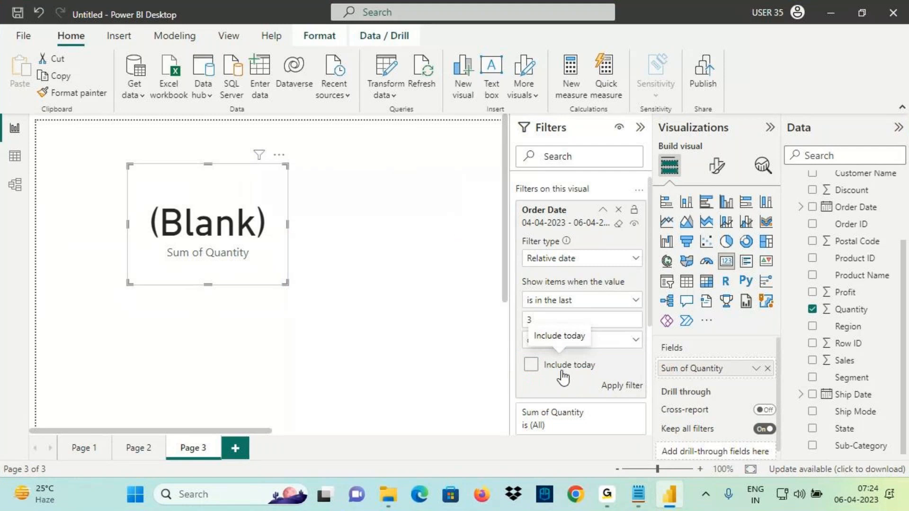
left_click(605, 388)
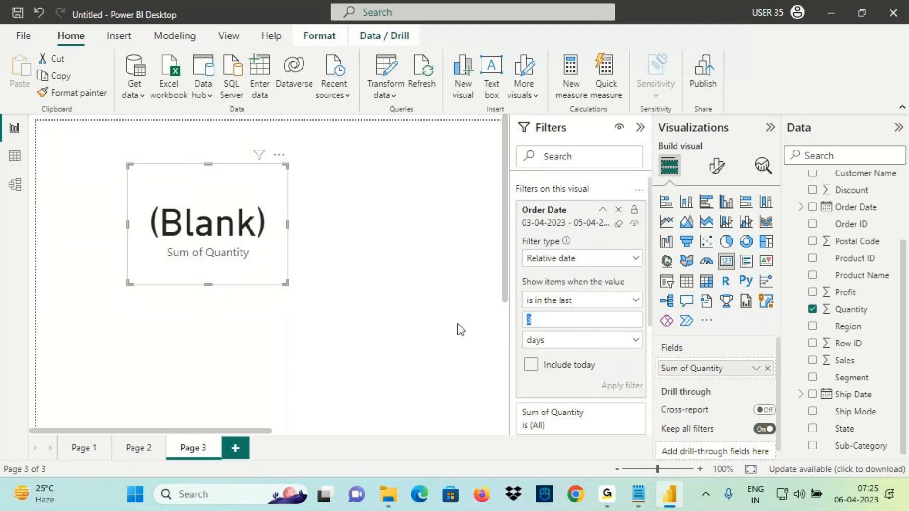
Change the Order Date filter to the last 1 week with Include today ticked
left_click(529, 337)
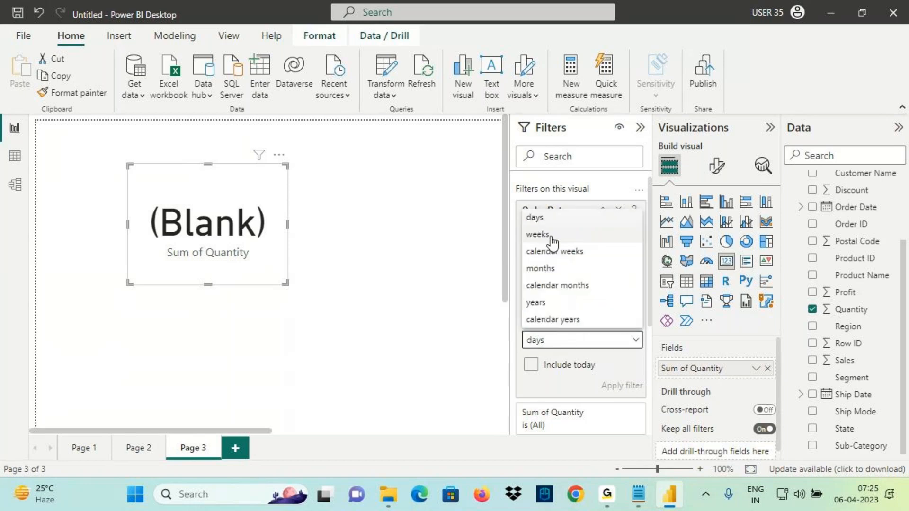
left_click(537, 218)
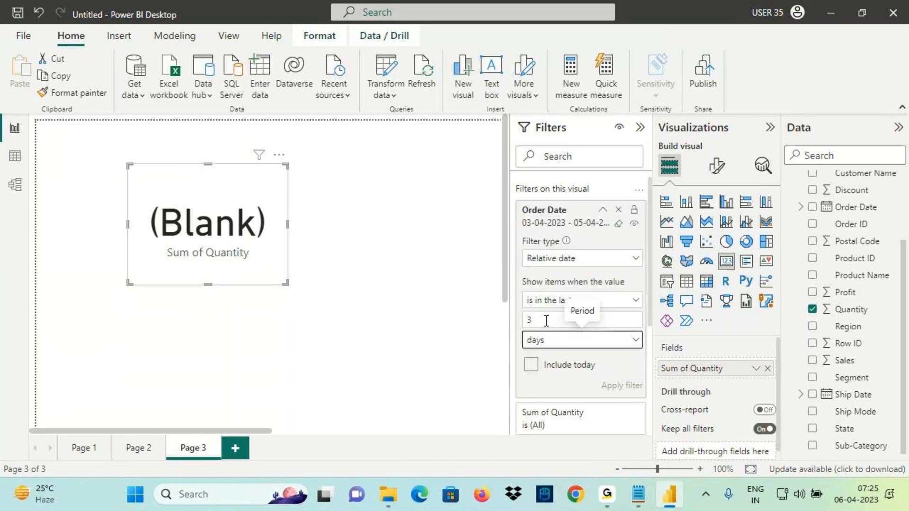
left_click(544, 347)
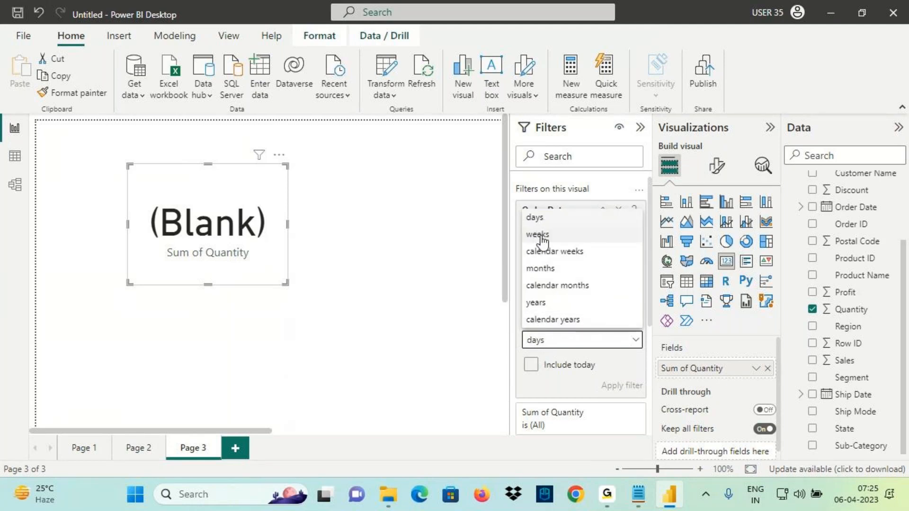
left_click(552, 379)
double_click(547, 313)
type("1")
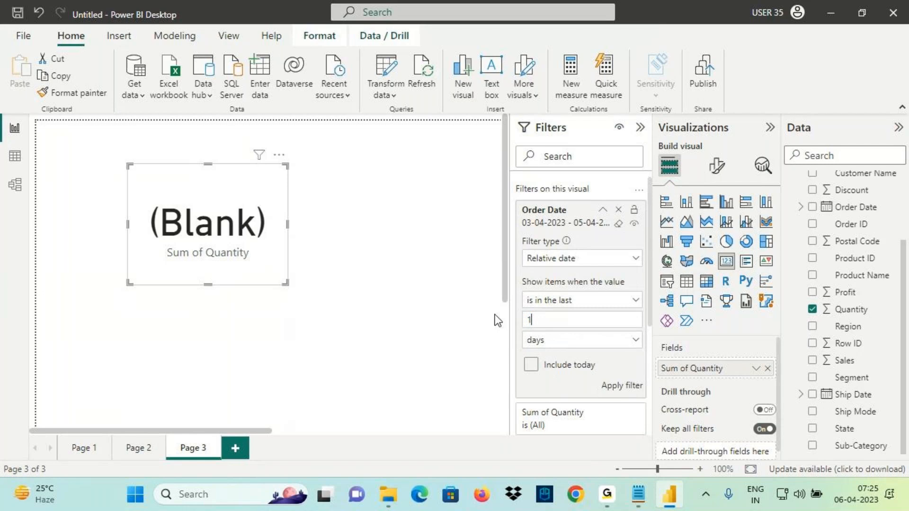
left_click(575, 340)
left_click(545, 235)
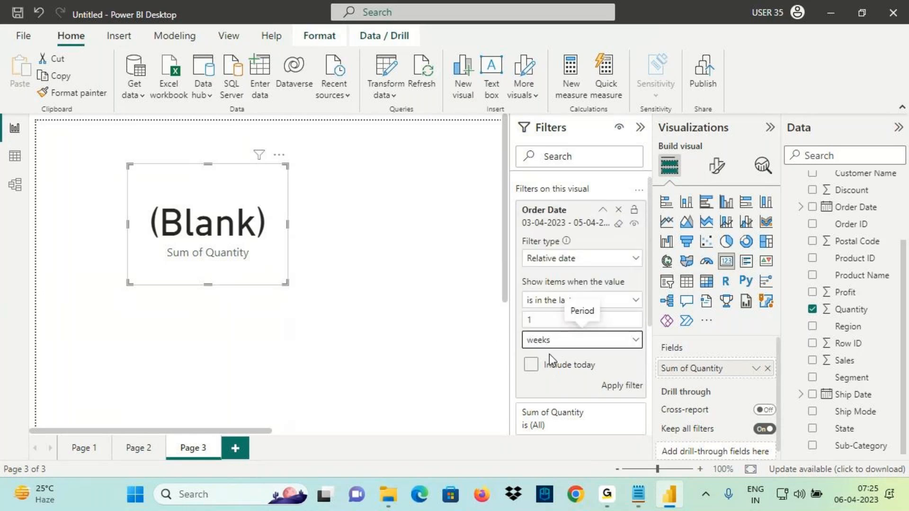
left_click(533, 368)
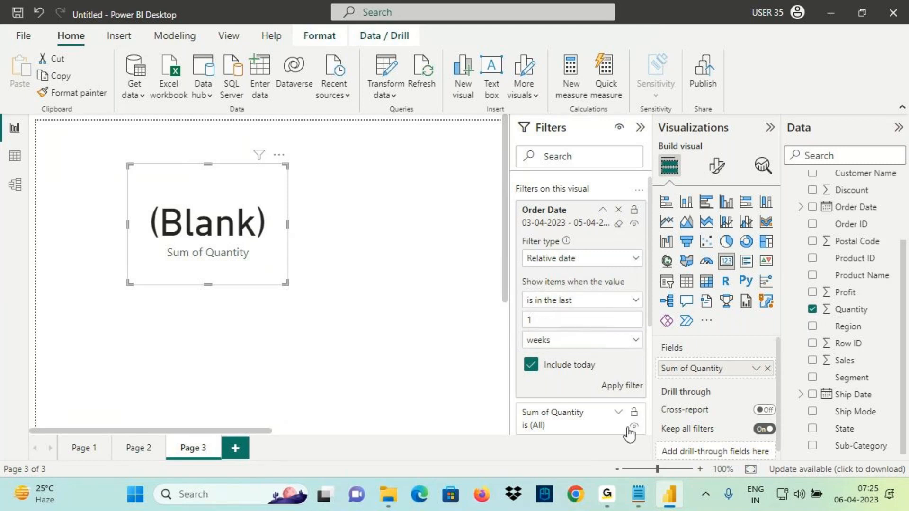
Show March 2023 in the calendar and underline the Include today, 1 and weeks settings
left_click(855, 494)
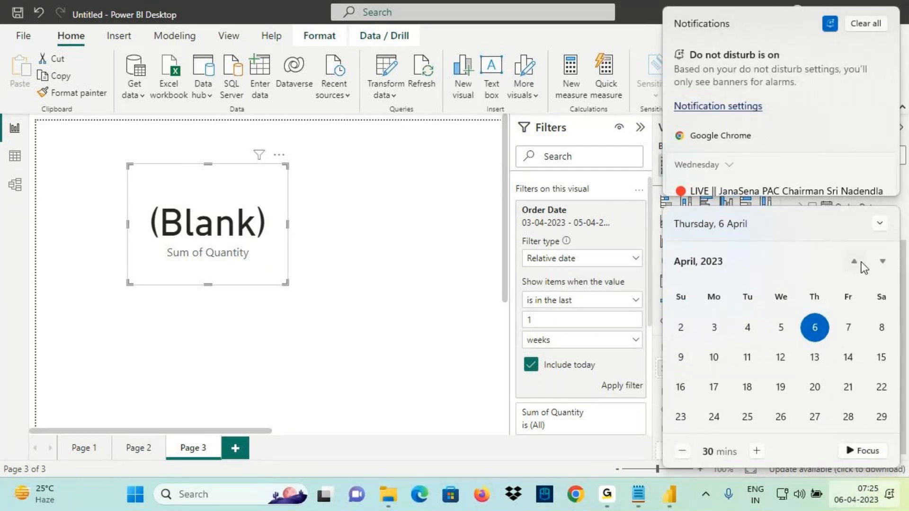
left_click(862, 263)
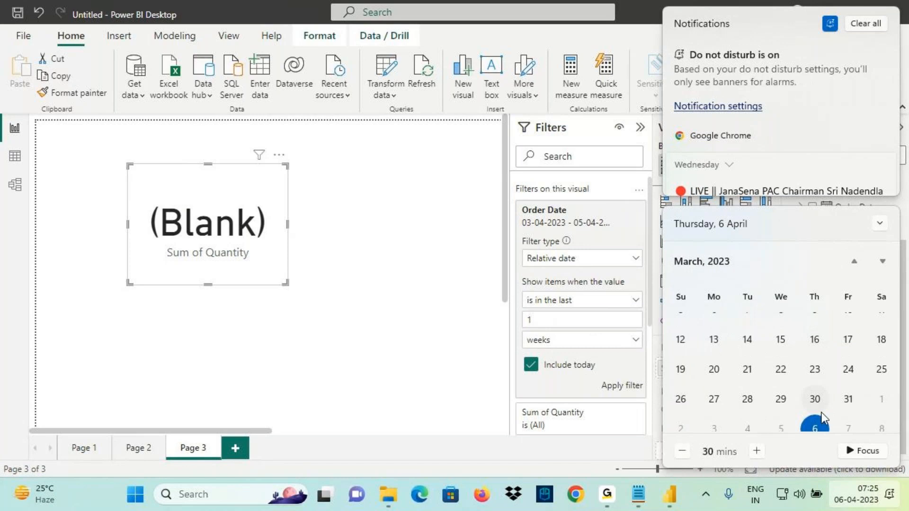
key("ctrl+2")
left_click_drag(595, 376, 539, 377)
left_click_drag(515, 327, 566, 326)
left_click_drag(525, 348, 578, 349)
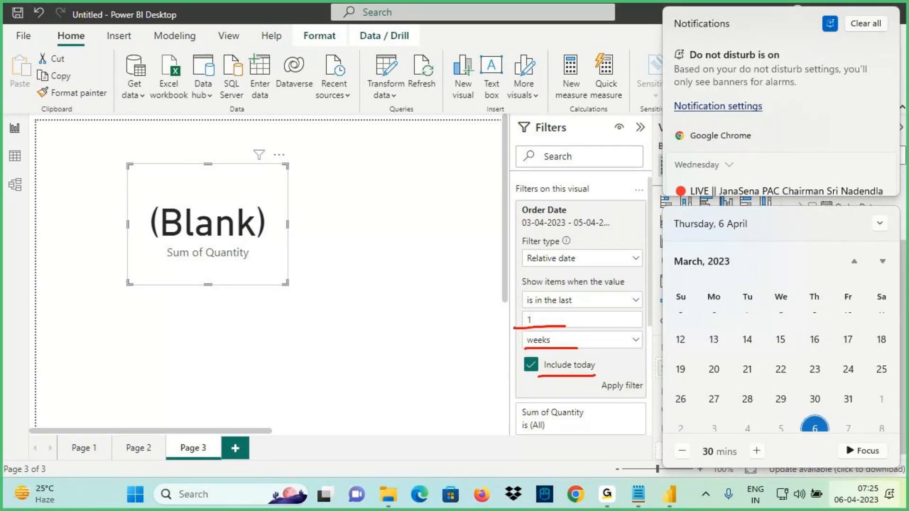
Mark 31 March 2023 on the calendar and apply the last 1 week filter
mouse_move(857, 391)
left_mouse_down()
mouse_move(840, 362)
mouse_move(857, 366)
left_mouse_up()
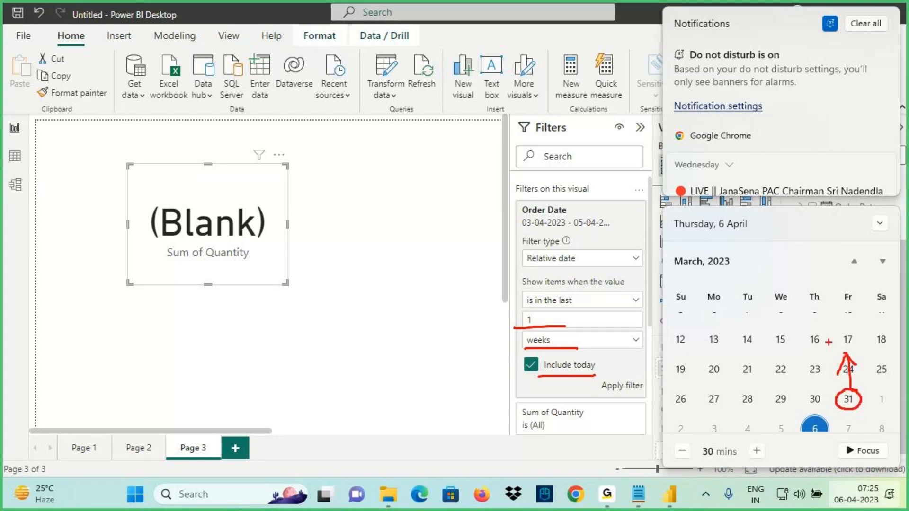
left_click_drag(670, 269, 764, 270)
left_click_drag(681, 272, 769, 288)
left_click_drag(852, 391, 816, 394)
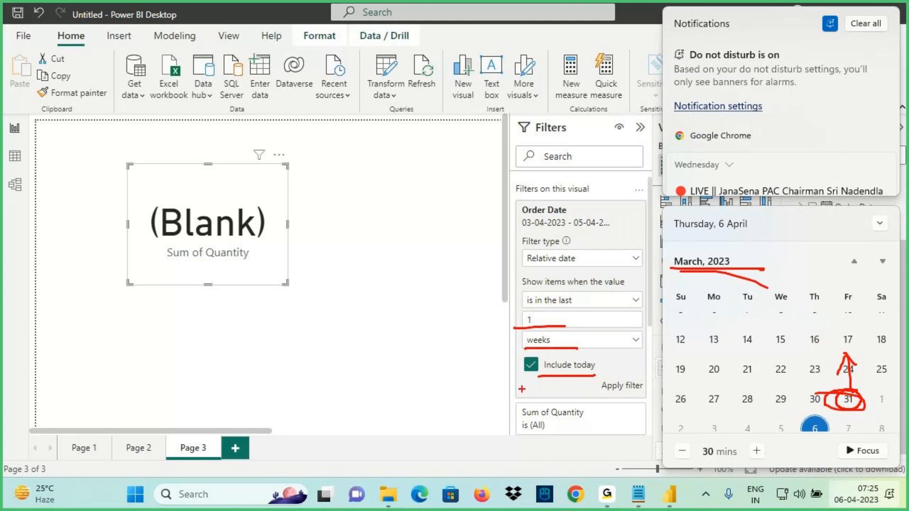
mouse_move(516, 350)
left_mouse_down()
mouse_move(580, 351)
mouse_move(577, 377)
left_mouse_up()
key("Escape")
left_click(616, 385)
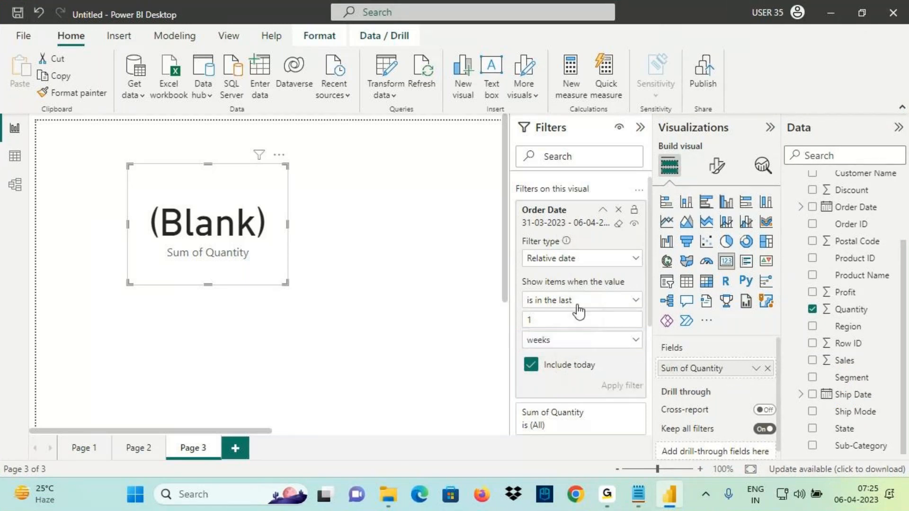
left_click(848, 495)
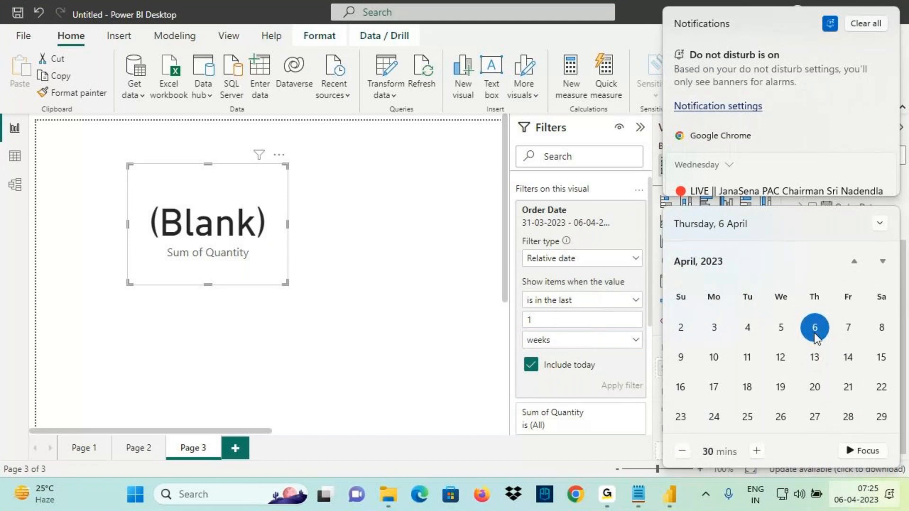
Annotate the calendar to show the 1-week range running from 31 March to 6 April
scroll(815, 332, "up", 1)
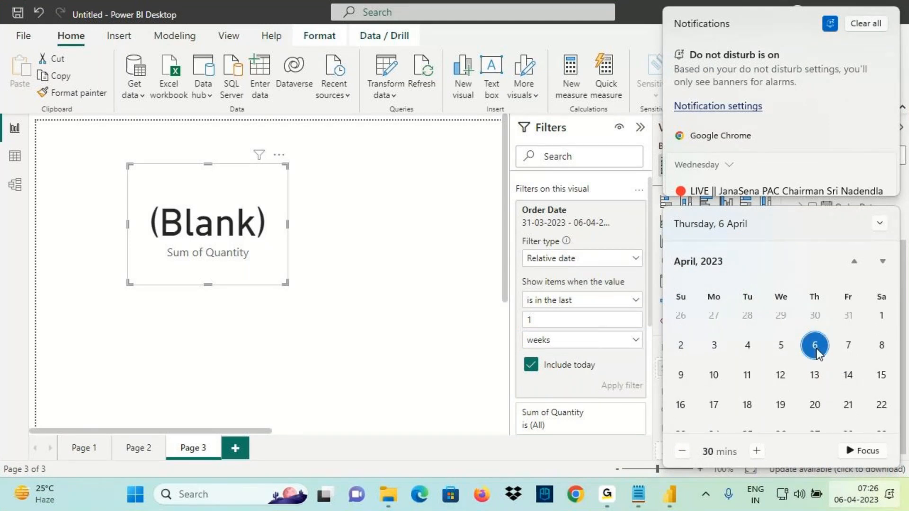
key("ctrl+2")
left_click_drag(812, 353, 837, 352)
left_click_drag(776, 358, 802, 357)
left_click_drag(724, 358, 756, 356)
mouse_move(698, 358)
left_mouse_down()
mouse_move(725, 357)
mouse_move(705, 356)
left_mouse_up()
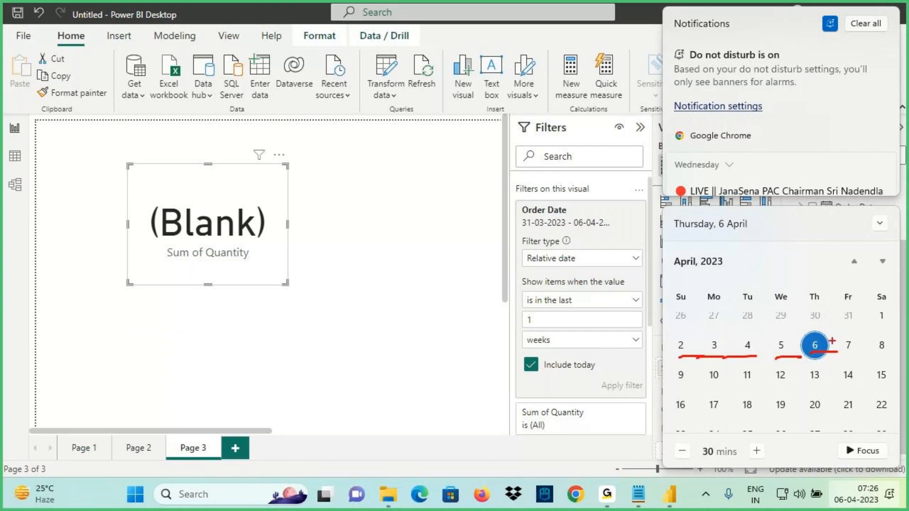
left_click_drag(864, 328, 885, 327)
mouse_move(860, 310)
left_mouse_down()
mouse_move(836, 316)
mouse_move(858, 313)
left_mouse_up()
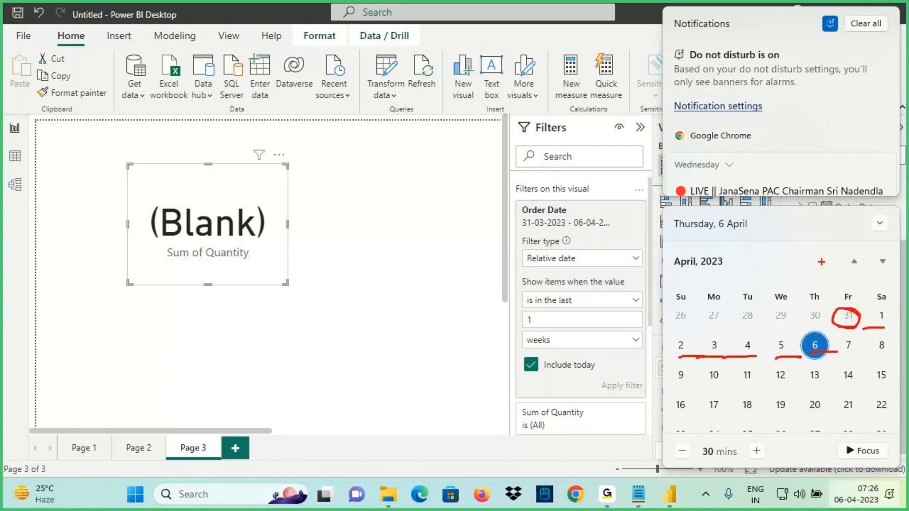
left_click_drag(828, 263, 846, 310)
left_click_drag(852, 290, 845, 310)
left_click_drag(845, 310, 815, 381)
mouse_move(813, 360)
left_mouse_down()
mouse_move(803, 377)
mouse_move(840, 386)
left_mouse_up()
left_click_drag(523, 307, 604, 303)
mouse_move(520, 326)
left_mouse_down()
mouse_move(578, 330)
mouse_move(579, 345)
left_mouse_up()
key("Escape")
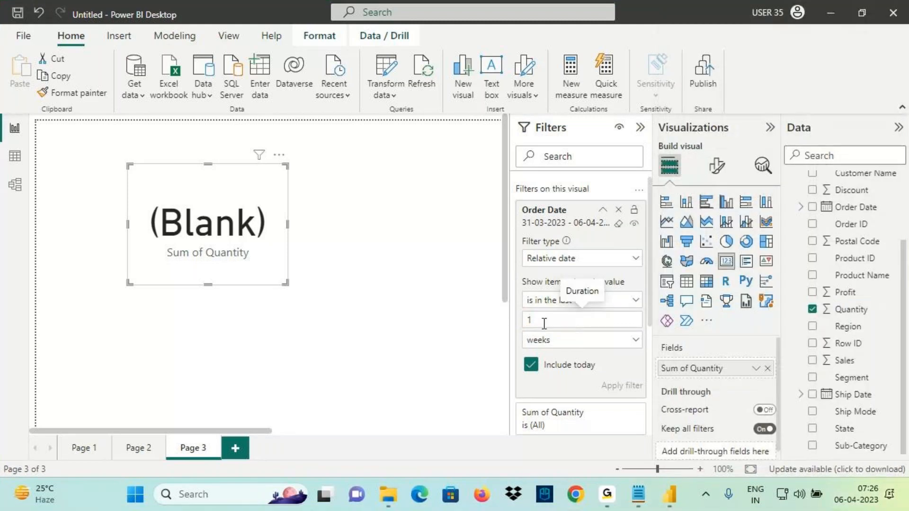
Open the period list and annotate that weeks run Sunday to Saturday, e.g. 2–8 April
left_click(549, 340)
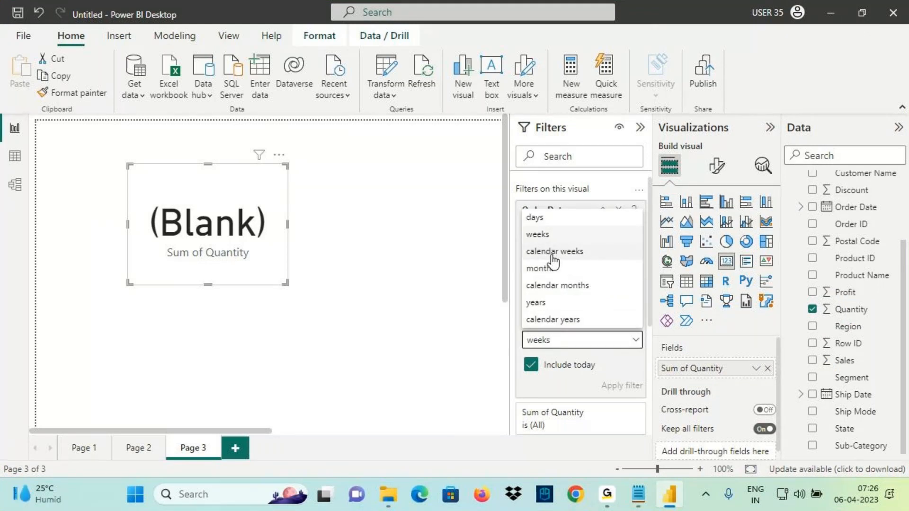
key("ctrl+2")
mouse_move(531, 48)
left_mouse_down()
mouse_move(502, 78)
mouse_move(551, 61)
mouse_move(575, 71)
left_mouse_up()
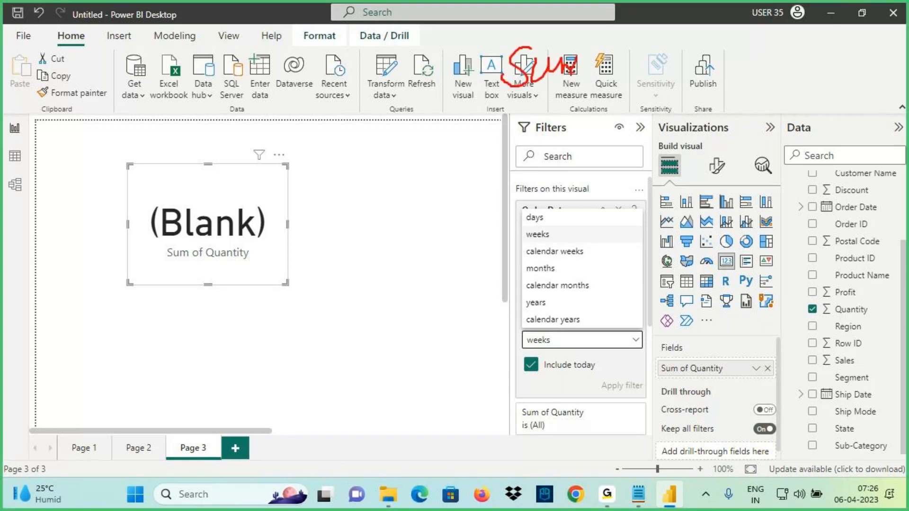
mouse_move(718, 46)
left_mouse_down()
mouse_move(691, 72)
mouse_move(736, 80)
left_mouse_up()
left_click_drag(721, 68, 773, 57)
left_click(851, 494)
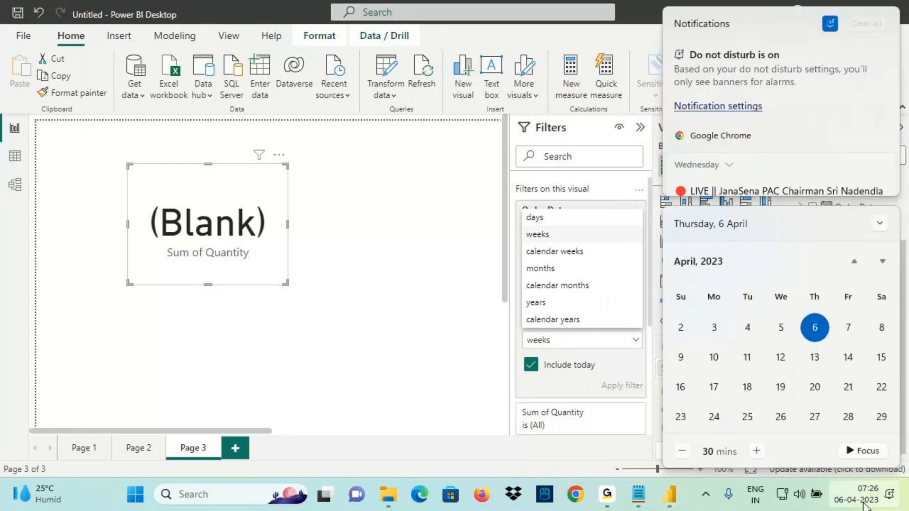
key("ctrl+2")
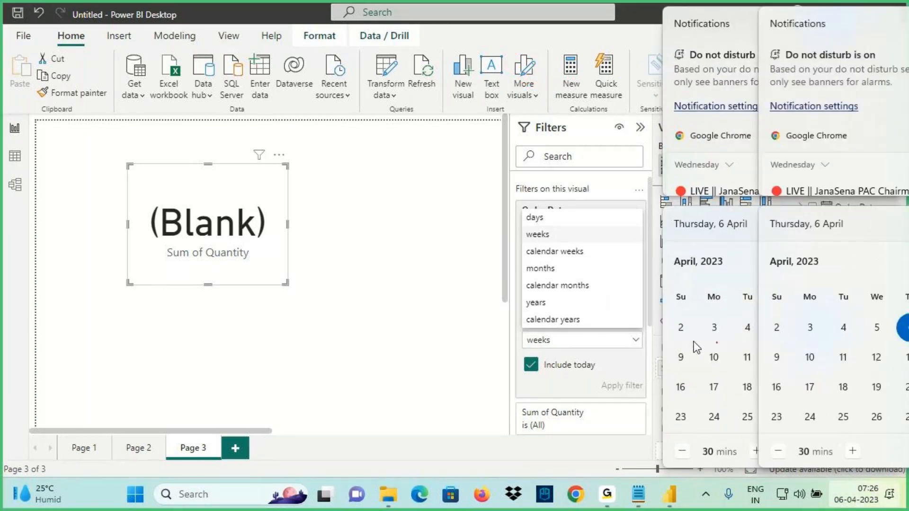
left_click_drag(690, 333, 713, 337)
mouse_move(876, 317)
left_mouse_down()
mouse_move(869, 332)
mouse_move(907, 315)
left_mouse_up()
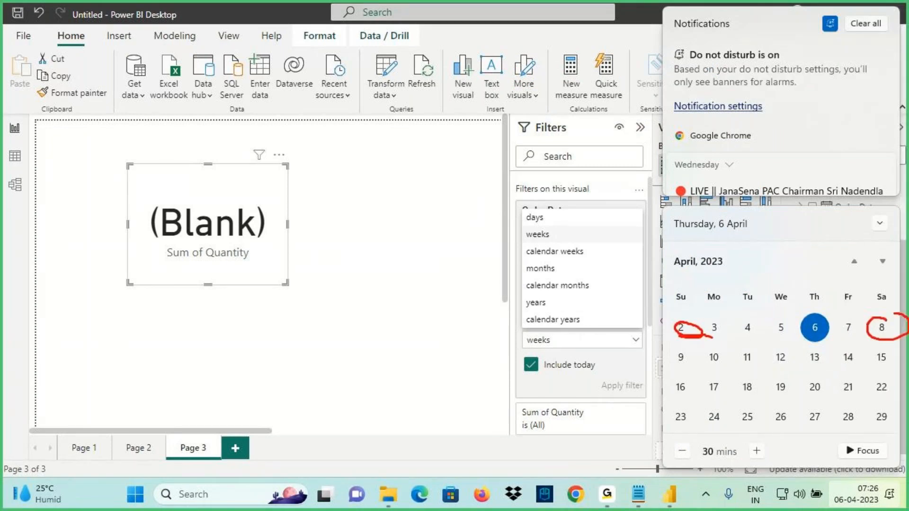
left_click_drag(670, 321, 895, 341)
left_click_drag(672, 368, 696, 364)
left_click_drag(872, 368, 900, 361)
left_click_drag(673, 306, 696, 305)
left_click_drag(873, 306, 891, 309)
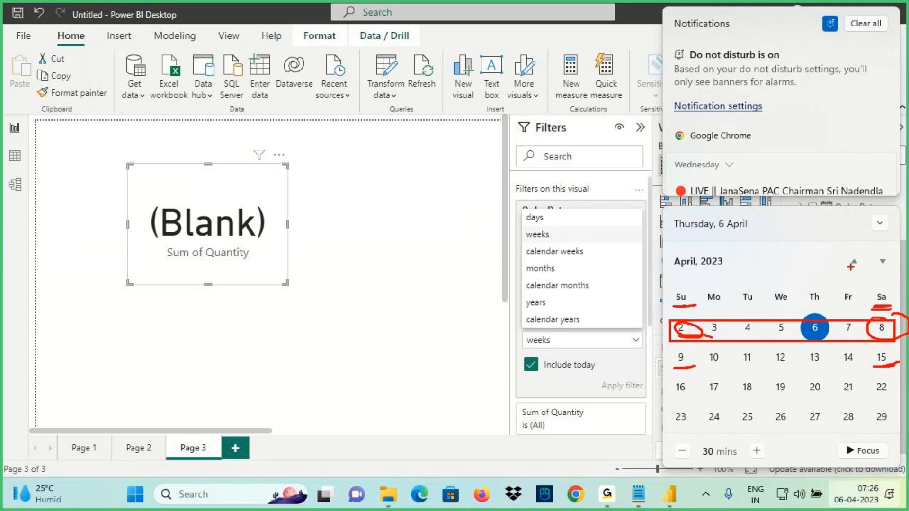
key("Escape")
Reopen the calendar and mark the 2–8 April week, 26 March and 1 April
left_click(861, 487)
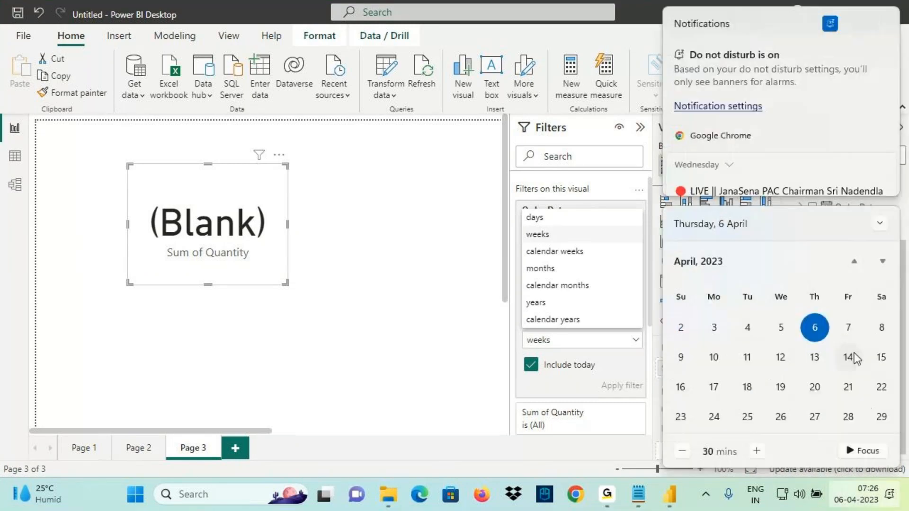
left_click(855, 262)
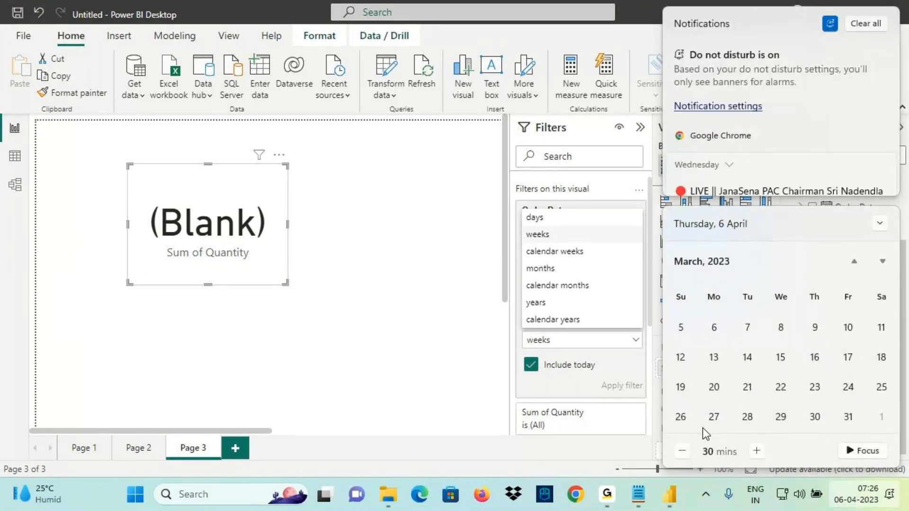
key("ctrl+2")
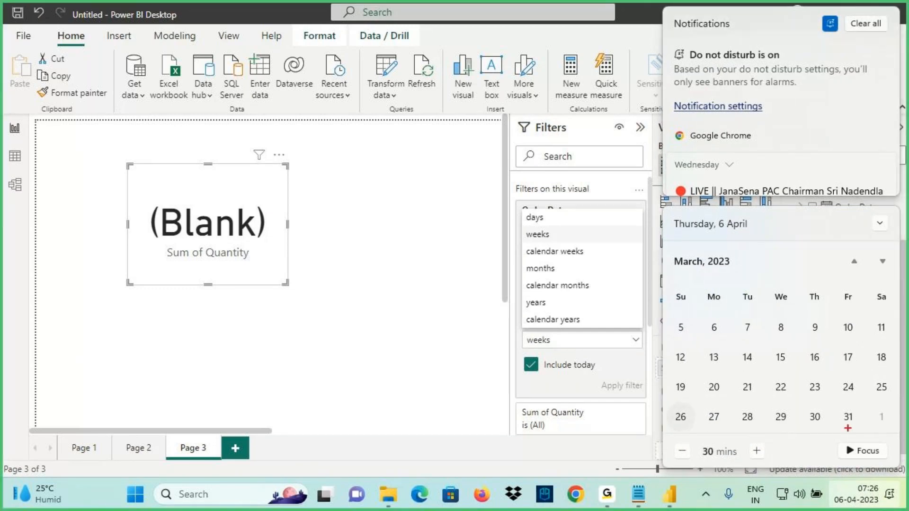
key("Escape")
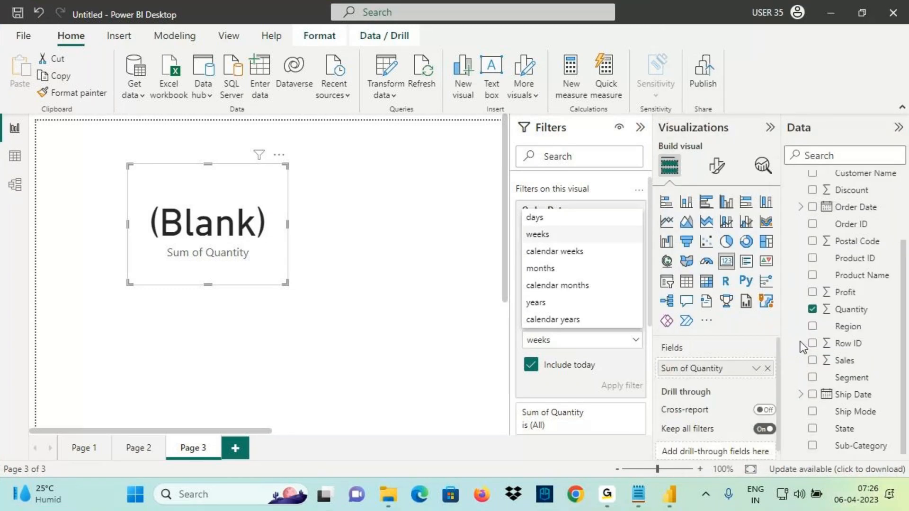
left_click(858, 495)
scroll(778, 374, "up", 1)
key("ctrl+2")
mouse_move(676, 355)
left_mouse_down()
mouse_move(756, 377)
mouse_move(896, 378)
left_mouse_up()
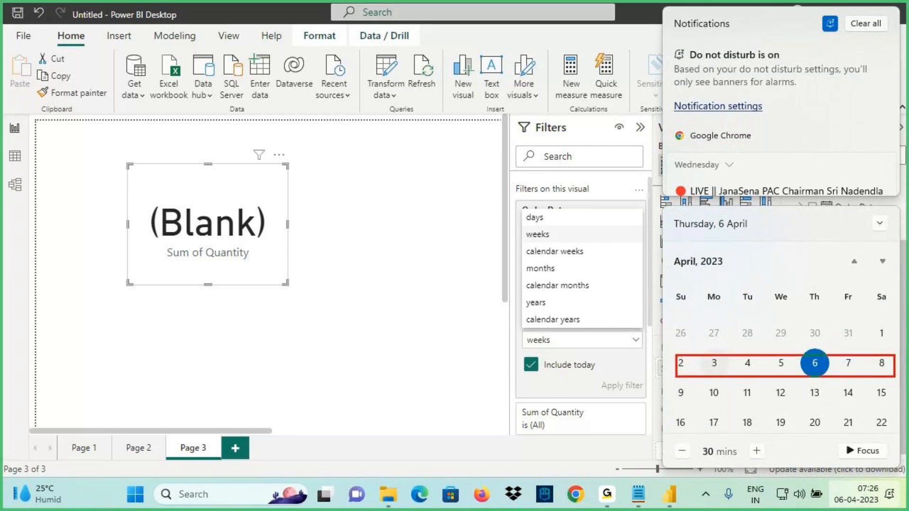
mouse_move(673, 337)
left_mouse_down()
mouse_move(682, 343)
mouse_move(686, 324)
mouse_move(675, 327)
left_mouse_up()
mouse_move(893, 327)
left_mouse_down()
mouse_move(879, 326)
mouse_move(874, 337)
mouse_move(902, 328)
left_mouse_up()
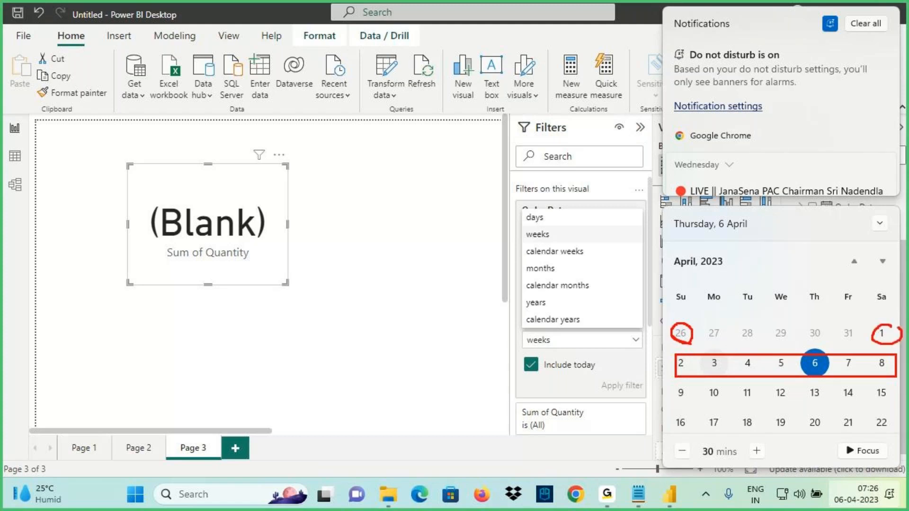
Point out the weeks and calendar weeks options, then select calendar weeks as the period
left_click_drag(527, 257, 586, 259)
left_click_drag(630, 345, 670, 336)
left_click_drag(647, 323, 669, 333)
mouse_move(876, 287)
left_mouse_down()
mouse_move(879, 327)
mouse_move(895, 333)
left_mouse_up()
left_click_drag(906, 299, 870, 356)
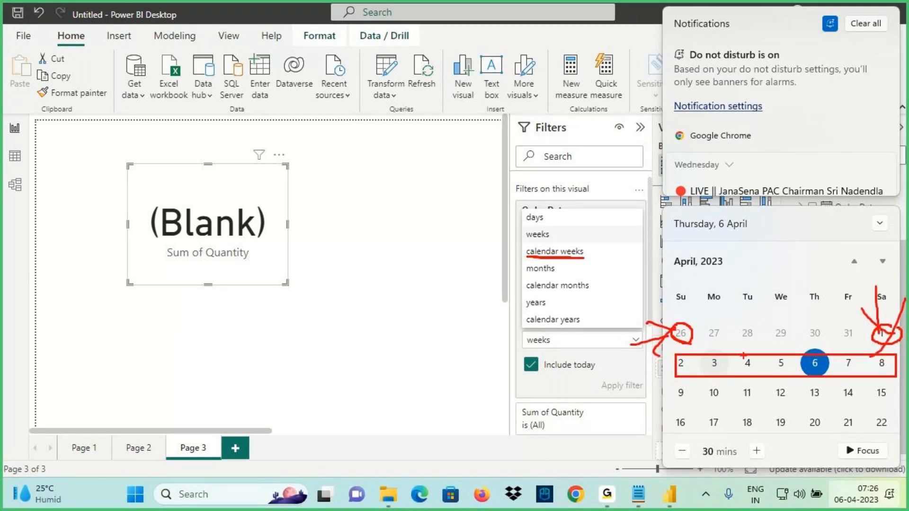
left_click_drag(526, 242, 586, 242)
mouse_move(807, 406)
left_mouse_down()
mouse_move(815, 376)
mouse_move(842, 386)
left_mouse_up()
mouse_move(840, 339)
left_mouse_down()
mouse_move(866, 323)
mouse_move(852, 350)
left_mouse_up()
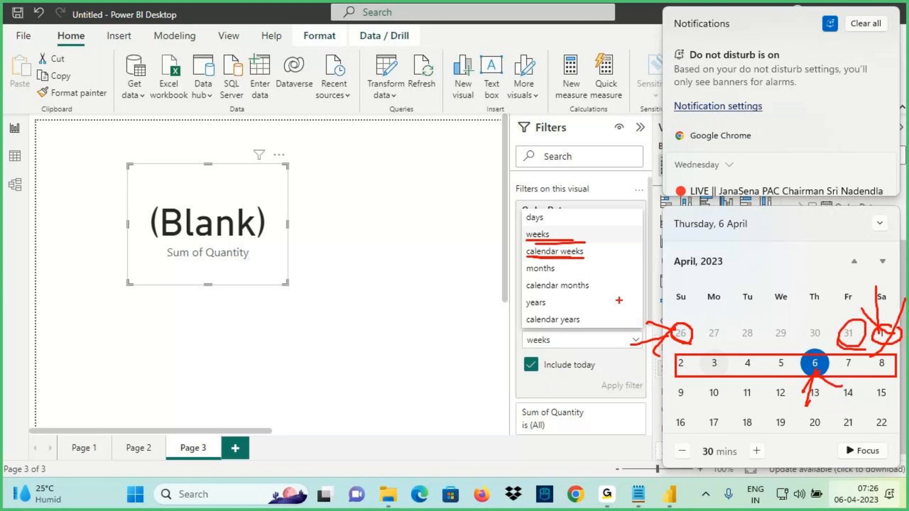
key("Escape")
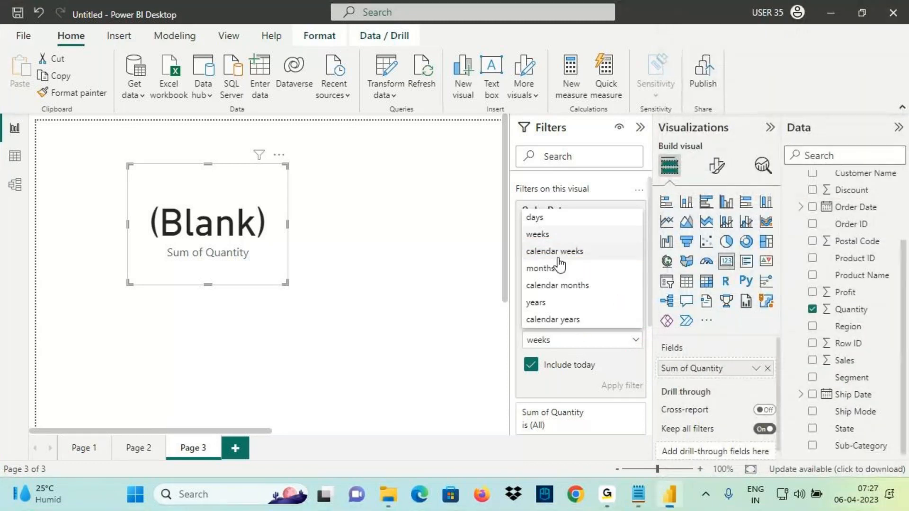
left_click(560, 253)
Apply the last 1 calendar week filter and compare its 26-03-2023 start with the calendar
left_click(621, 363)
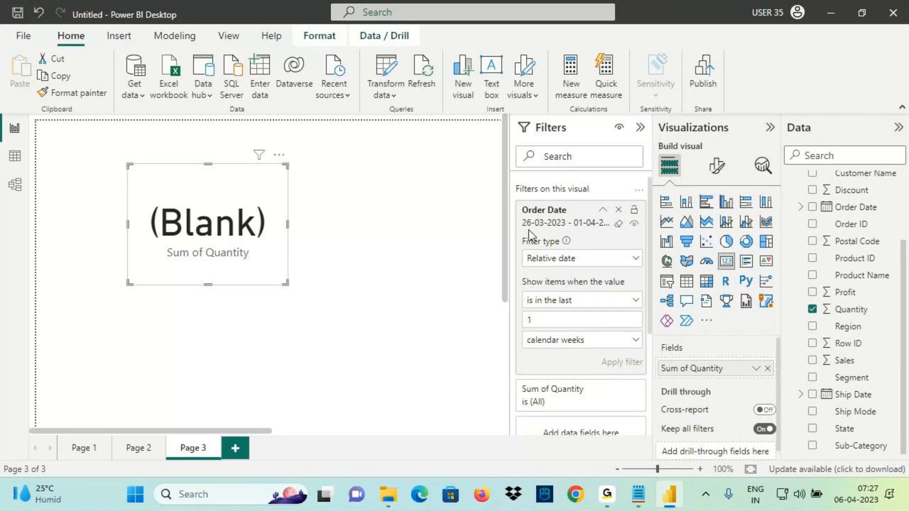
key("ctrl+2")
left_click_drag(520, 231, 610, 231)
key("Escape")
left_click(857, 494)
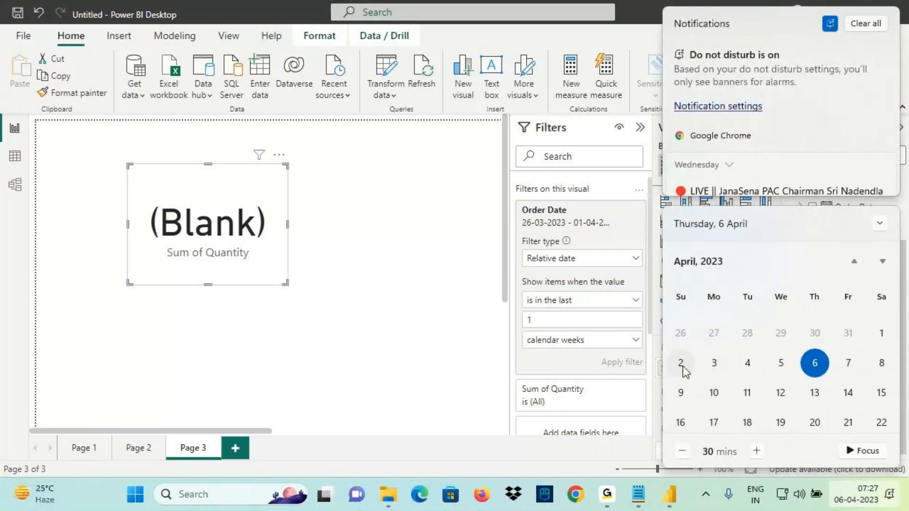
key("ctrl+2")
left_click_drag(664, 351, 889, 380)
left_click_drag(887, 319, 666, 349)
left_click_drag(607, 356, 678, 331)
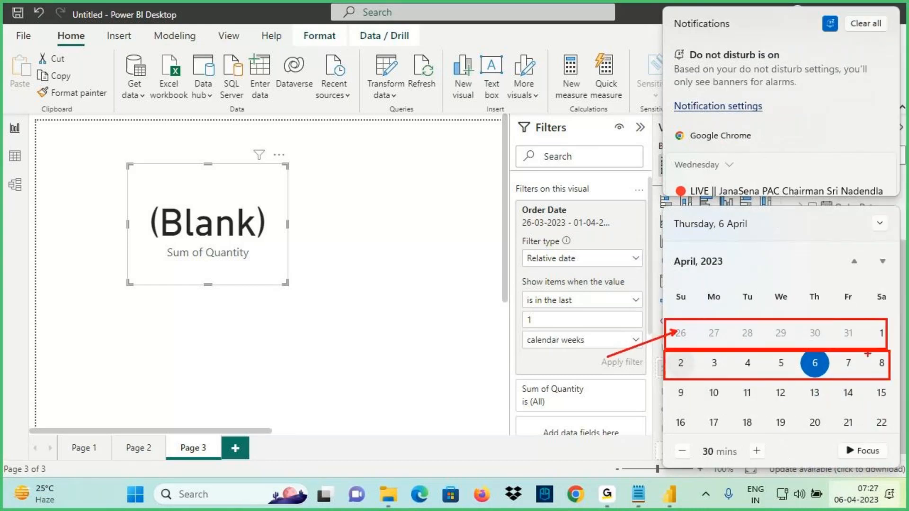
left_click_drag(580, 233, 621, 232)
left_click_drag(524, 311, 576, 309)
left_click_drag(521, 330, 549, 329)
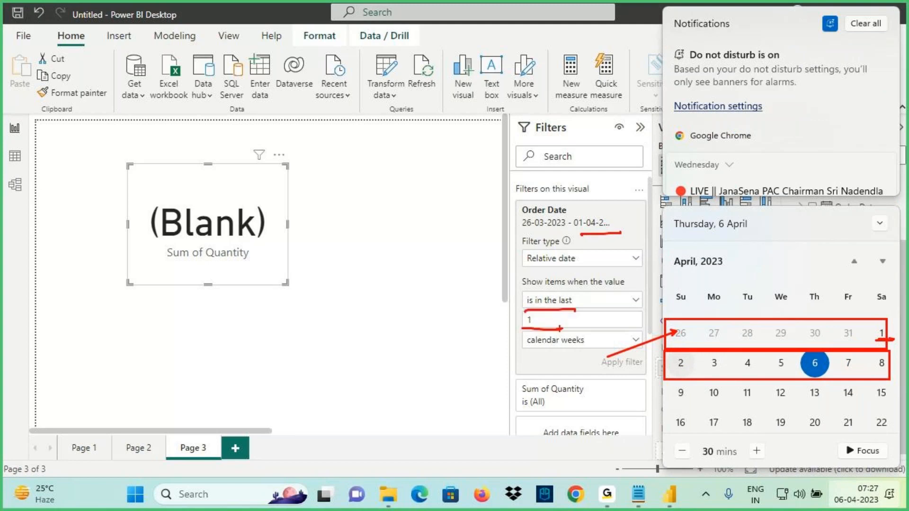
key("Escape")
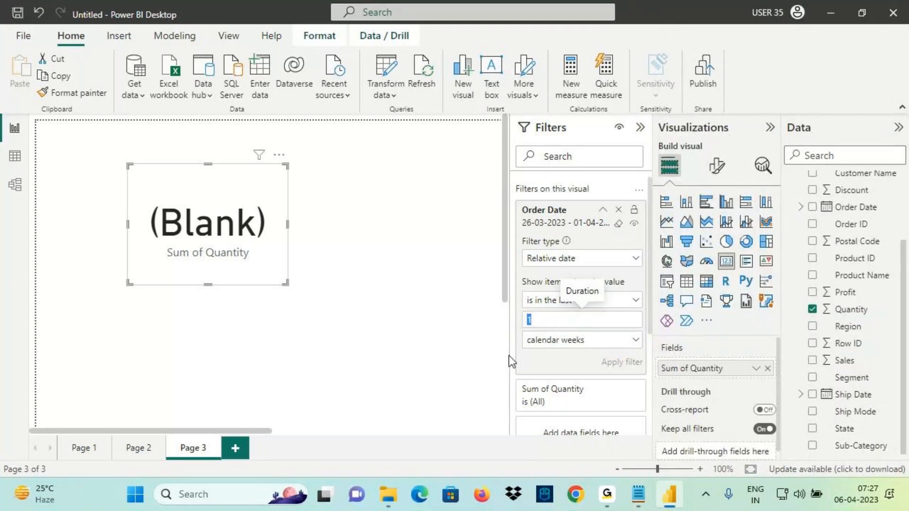
Switch the period to months and apply the last 1 month filter
left_click(552, 341)
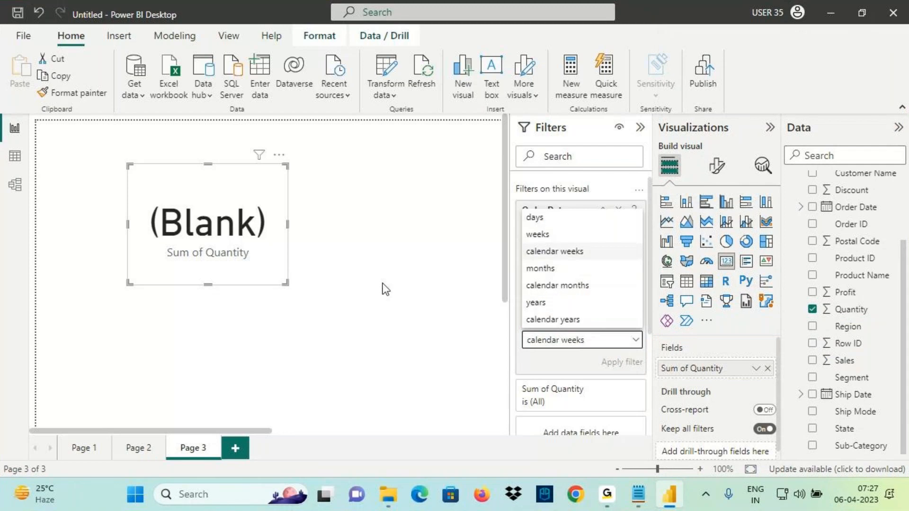
left_click(209, 231)
mouse_move(261, 162)
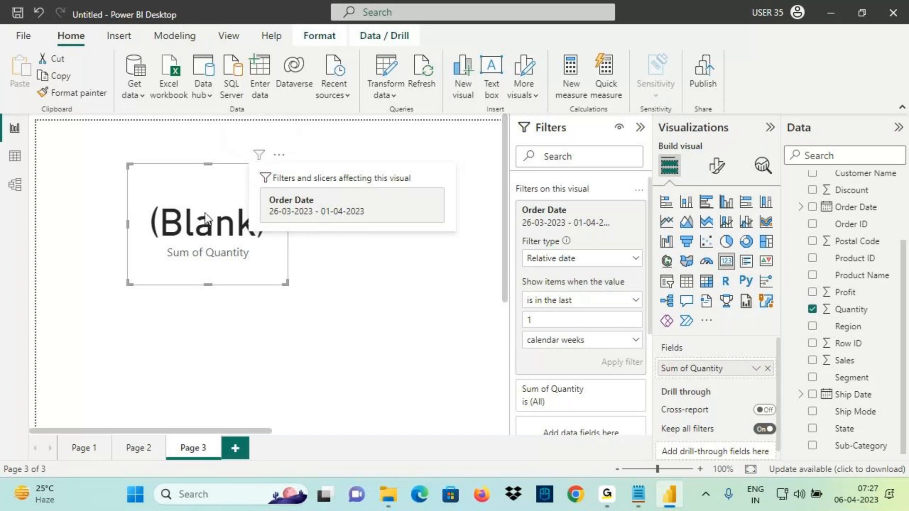
left_click(569, 341)
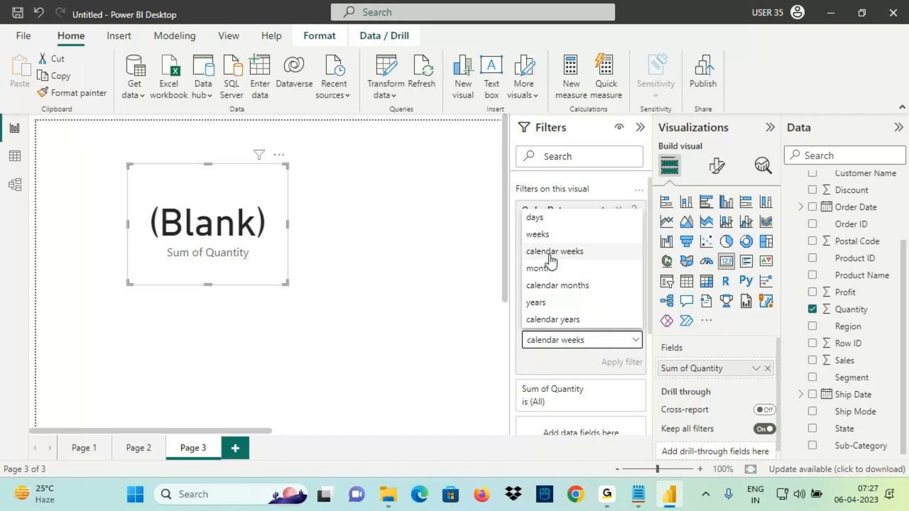
left_click(540, 269)
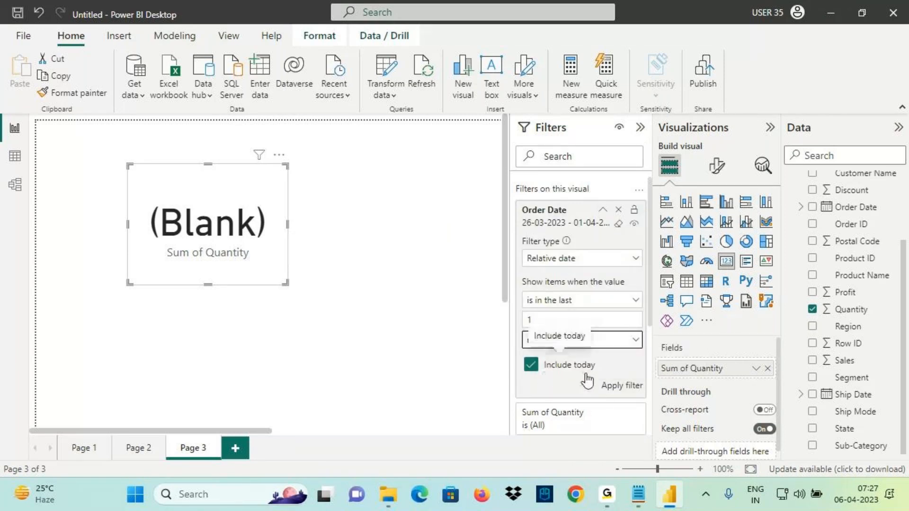
left_click(618, 385)
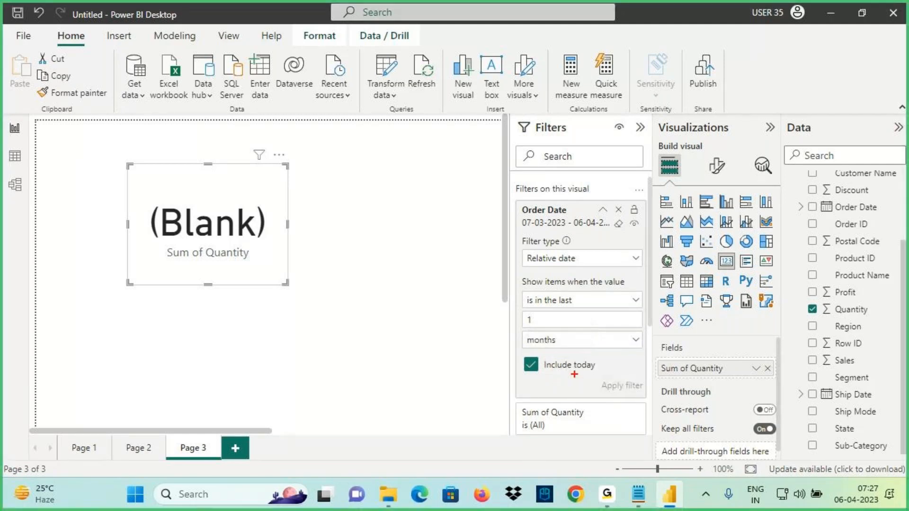
Annotate today's date 06-04-2023 and the new 07-03-2023 start of the last 1 month filter
mouse_move(830, 504)
left_mouse_down()
mouse_move(843, 504)
mouse_move(838, 454)
left_mouse_up()
left_click_drag(828, 468, 852, 474)
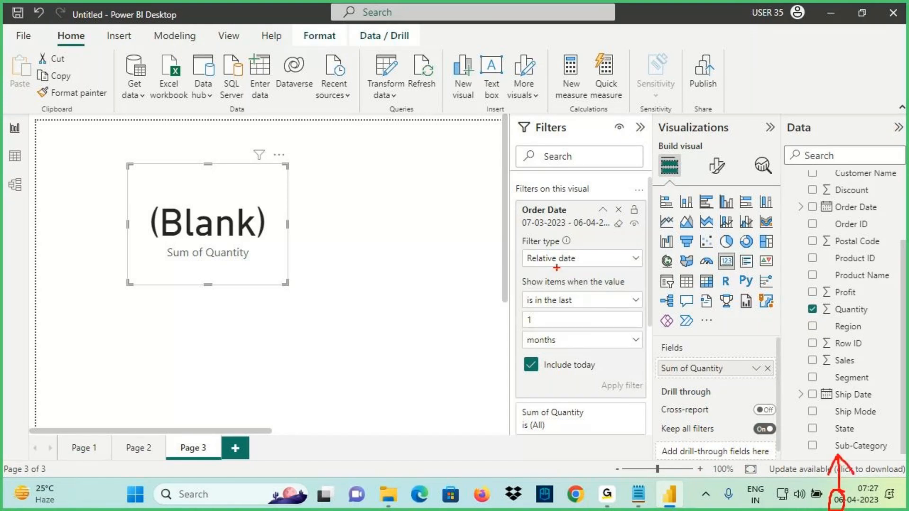
left_click_drag(518, 230, 535, 226)
mouse_move(509, 162)
left_mouse_down()
mouse_move(524, 211)
mouse_move(544, 227)
mouse_move(537, 231)
left_mouse_up()
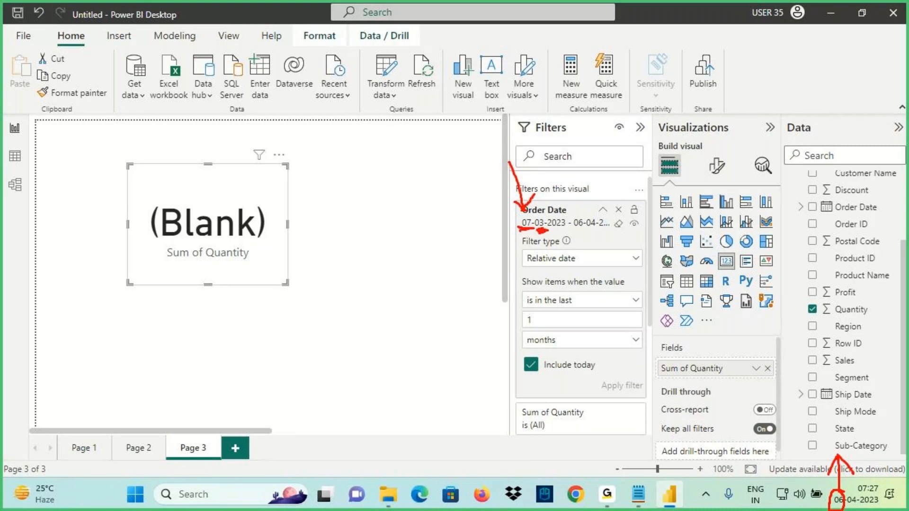
left_click_drag(524, 308, 578, 310)
mouse_move(524, 327)
left_mouse_down()
mouse_move(545, 326)
mouse_move(566, 346)
left_mouse_up()
left_click_drag(590, 303, 632, 283)
left_click_drag(614, 278, 622, 310)
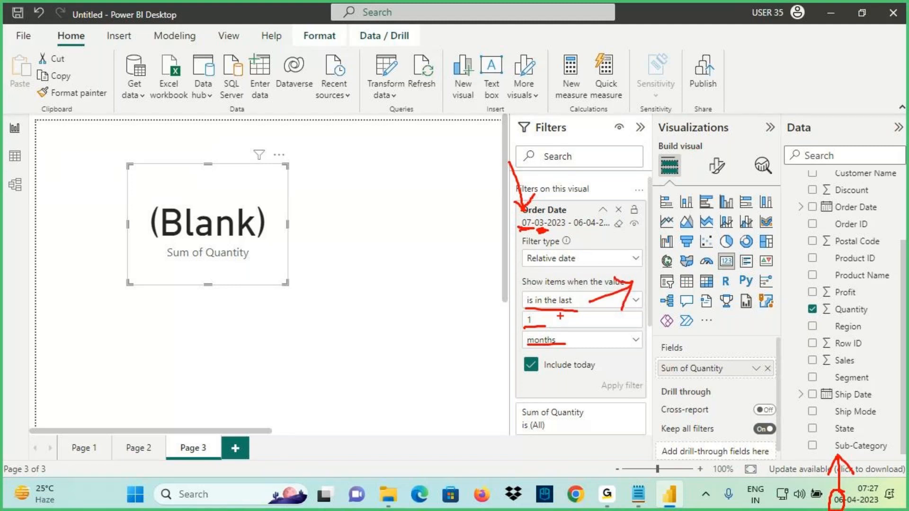
key("Escape")
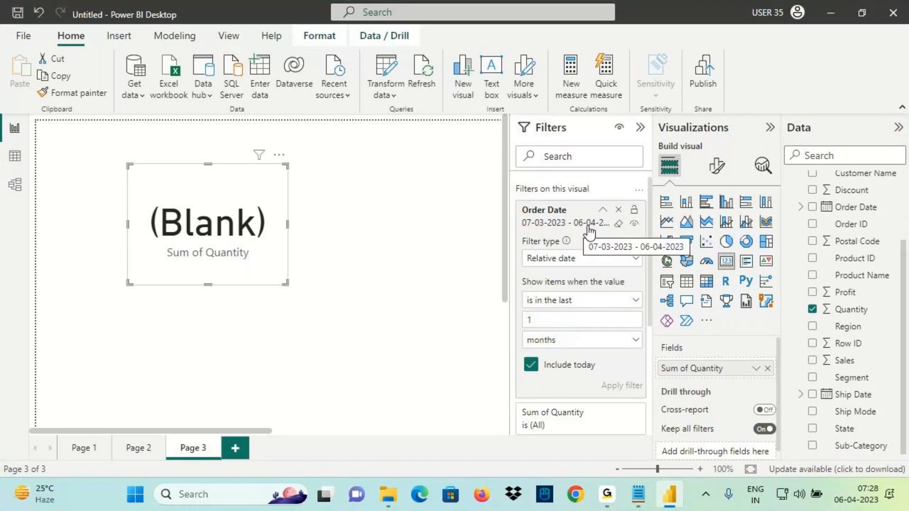
Handwrite a 7 Mar 2023 start-date note, underline 07-03-2023, then show the period list
mouse_move(848, 508)
mouse_move(840, 509)
left_mouse_down()
mouse_move(849, 486)
mouse_move(834, 286)
left_mouse_up()
left_click_drag(815, 329, 861, 307)
mouse_move(772, 191)
left_mouse_down()
mouse_move(763, 212)
mouse_move(821, 178)
mouse_move(907, 177)
left_mouse_up()
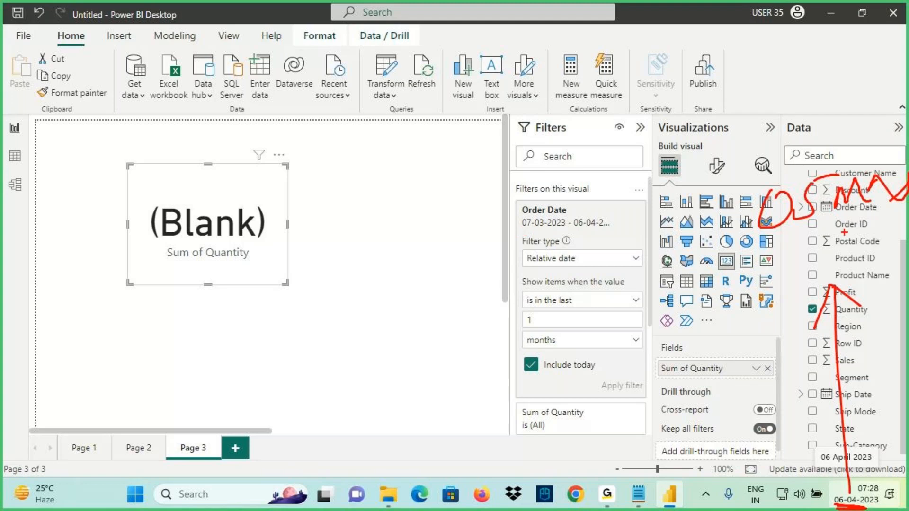
left_click_drag(846, 504, 881, 495)
key("ctrl+z")
key("ctrl+z")
key("ctrl+z")
key("ctrl+z")
key("ctrl+z")
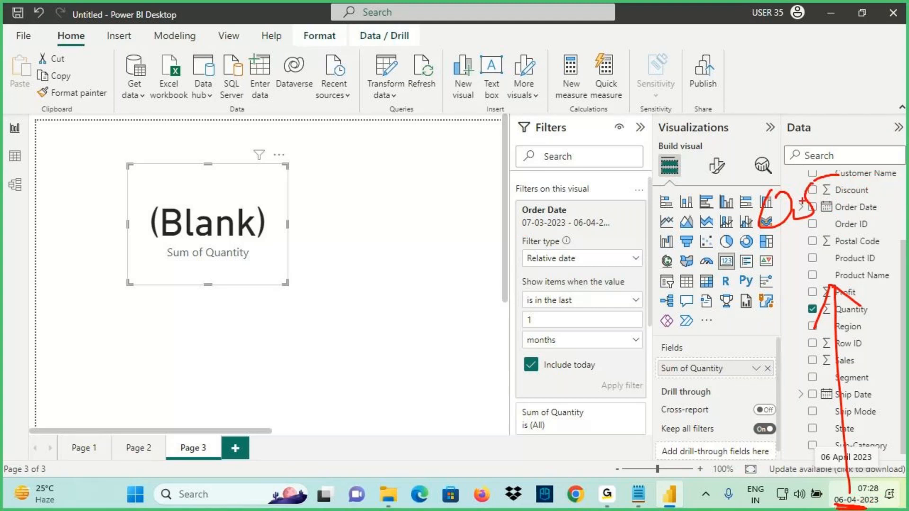
mouse_move(798, 193)
left_mouse_down()
mouse_move(825, 192)
mouse_move(808, 224)
left_mouse_up()
left_click_drag(792, 207, 835, 203)
left_click_drag(848, 178, 908, 183)
left_click_drag(522, 227, 567, 225)
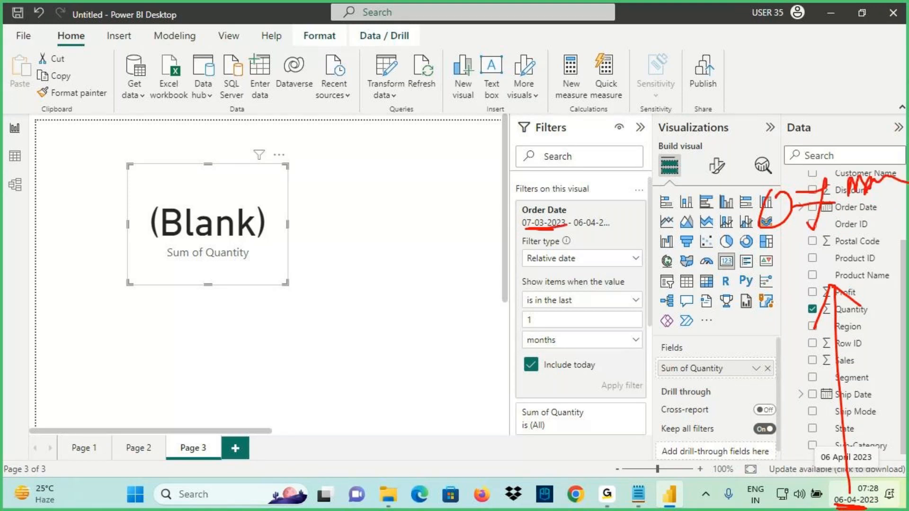
key("Escape")
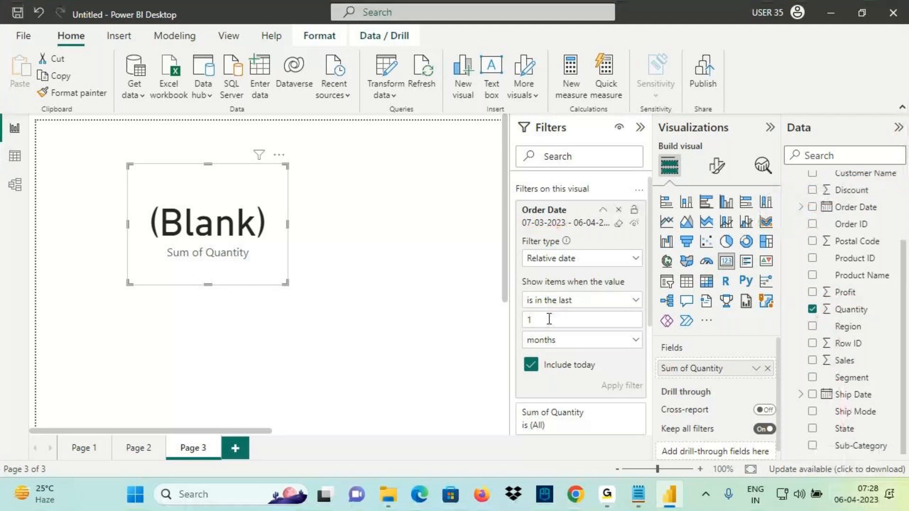
left_click(559, 340)
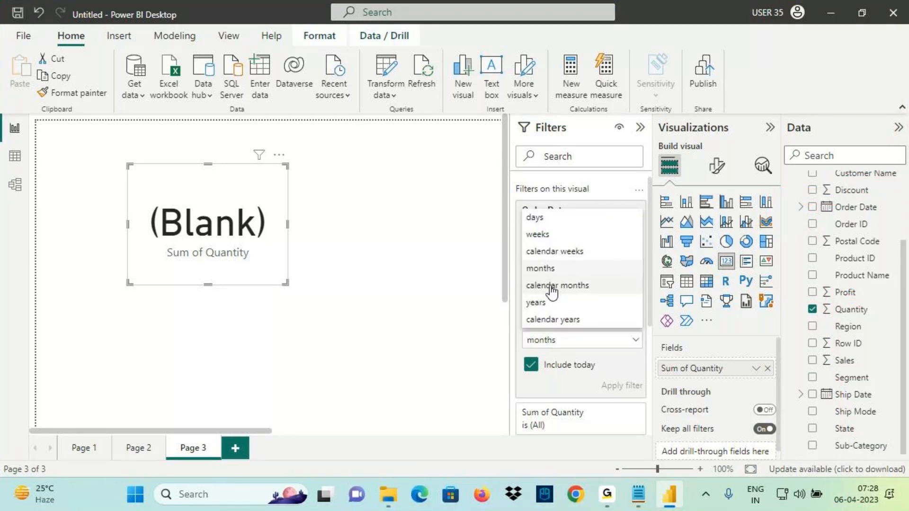
Select calendar months and annotate that the last 1 calendar month before April 2023 is March 2023
left_click(551, 286)
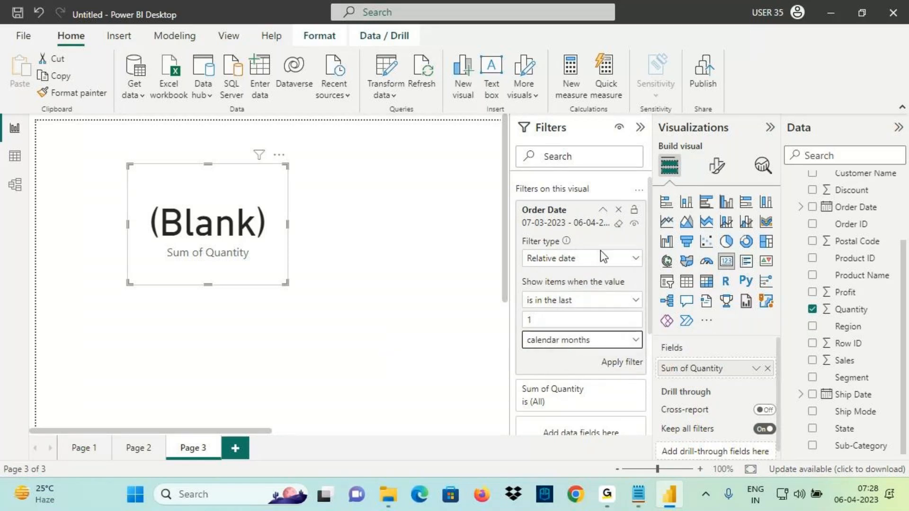
left_click(856, 495)
key("ctrl+2")
left_click_drag(675, 269, 736, 271)
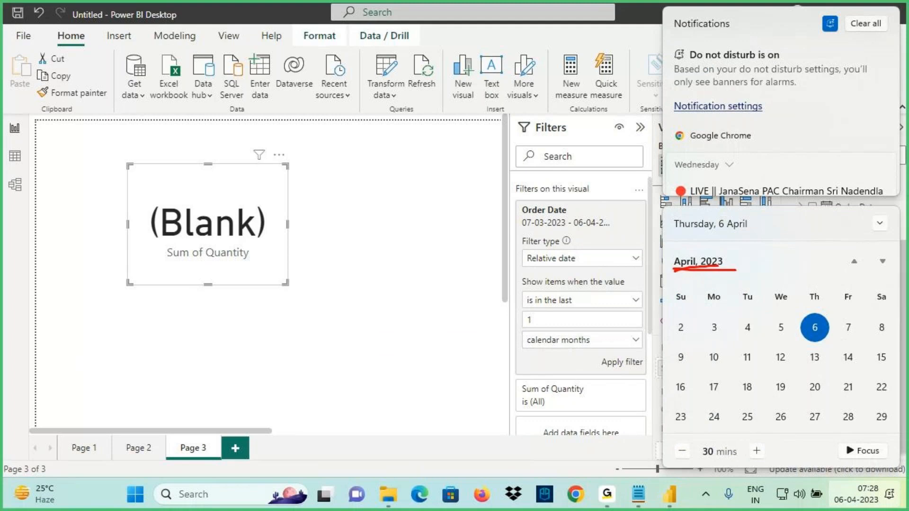
mouse_move(693, 243)
left_mouse_down()
mouse_move(654, 189)
mouse_move(718, 131)
left_mouse_up()
mouse_move(741, 140)
left_mouse_down()
mouse_move(758, 124)
mouse_move(773, 138)
mouse_move(823, 116)
mouse_move(874, 127)
left_mouse_up()
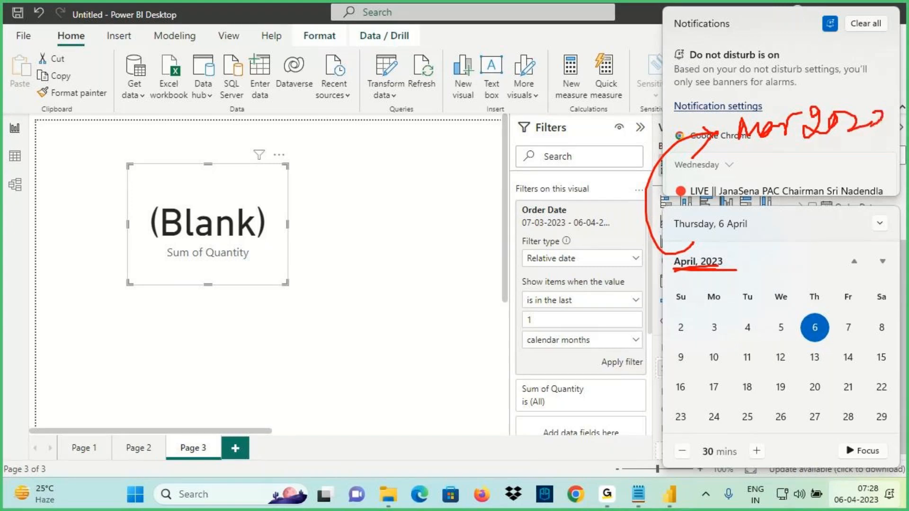
left_click_drag(763, 155, 907, 141)
left_click_drag(528, 305, 577, 304)
mouse_move(524, 329)
left_mouse_down()
mouse_move(563, 324)
mouse_move(594, 346)
left_mouse_up()
left_click_drag(531, 309, 577, 307)
left_click_drag(524, 326, 573, 325)
left_click_drag(533, 357, 601, 348)
key("Escape")
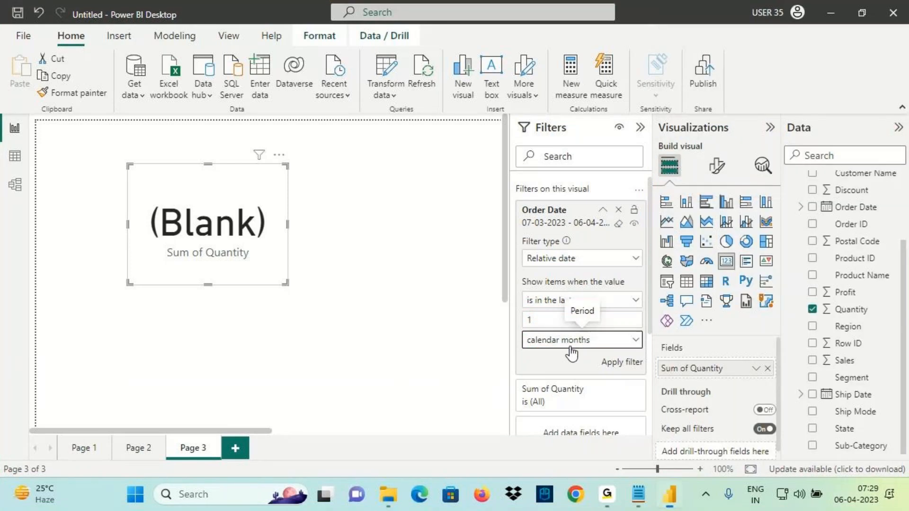
Confirm calendar months gives 01-03-2023 to 31-03-2023, then enter 3 as the count
left_click(578, 340)
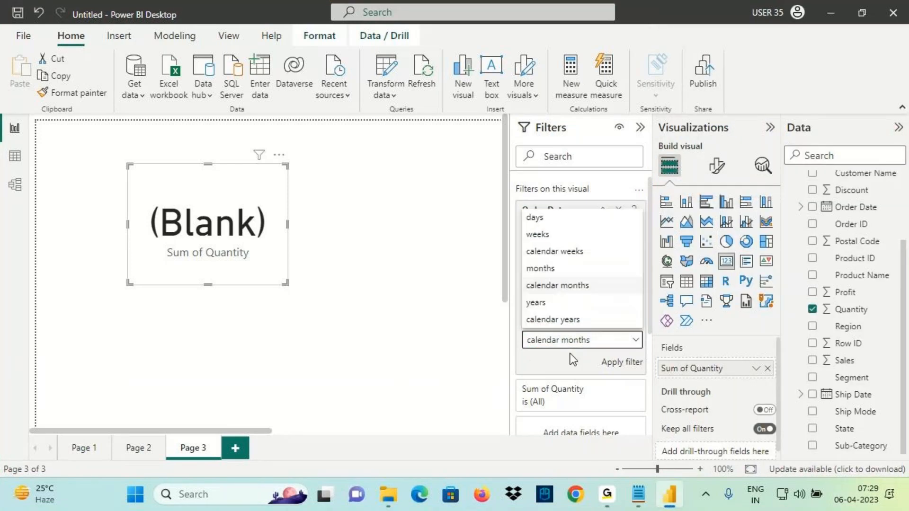
left_click(558, 285)
left_click_drag(520, 228, 554, 227)
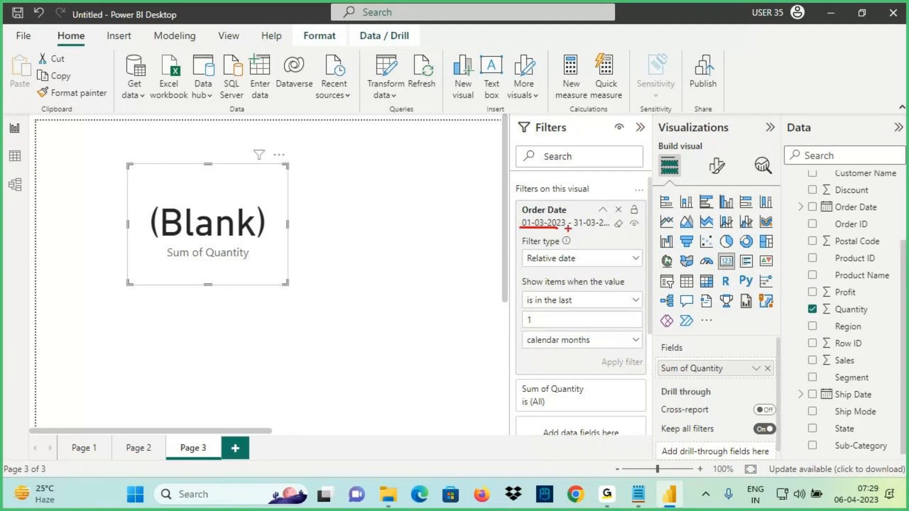
left_click_drag(574, 231, 621, 230)
key("Escape")
double_click(529, 320)
type("3")
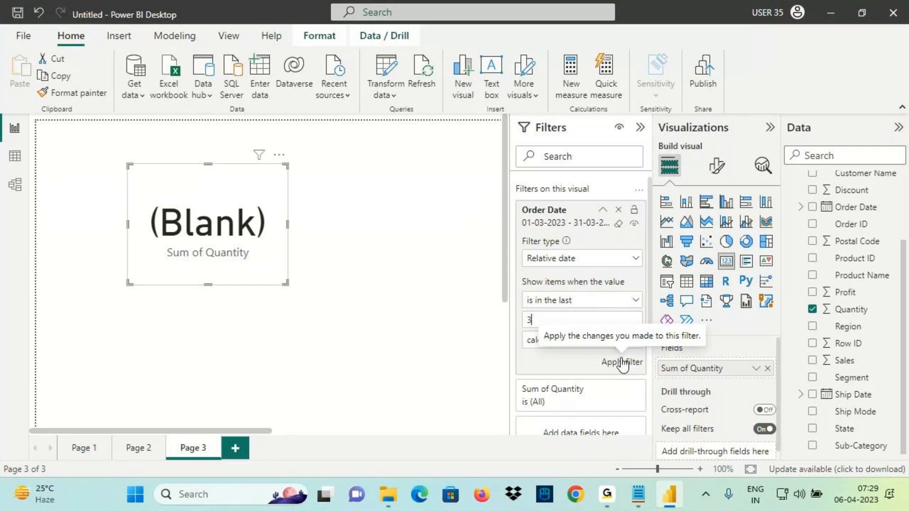
Apply the last 3 calendar months Order Date filter (01-01-2023 to 31-03-2023) and arrow the blank card
left_click(622, 363)
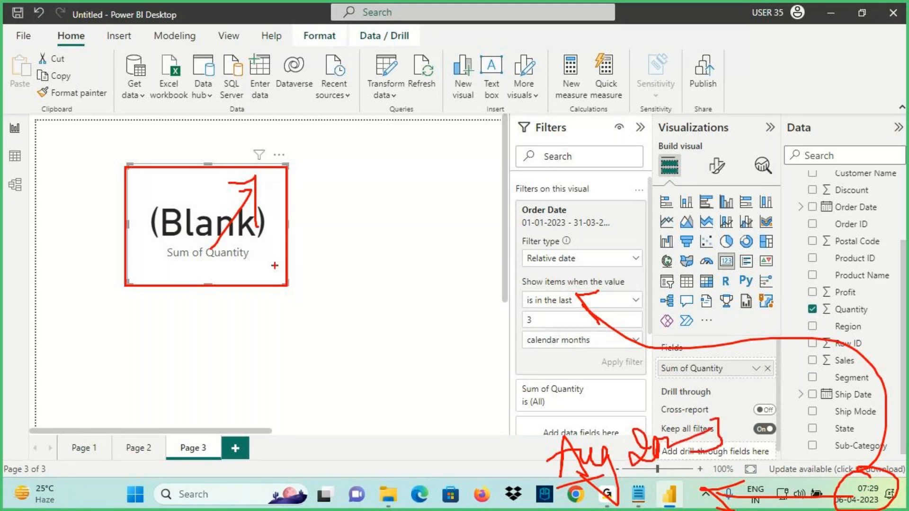
mouse_move(215, 244)
left_mouse_down()
mouse_move(273, 174)
mouse_move(278, 215)
left_mouse_up()
mouse_move(370, 281)
left_mouse_down()
mouse_move(363, 328)
mouse_move(340, 309)
left_mouse_up()
left_click_drag(340, 282, 376, 276)
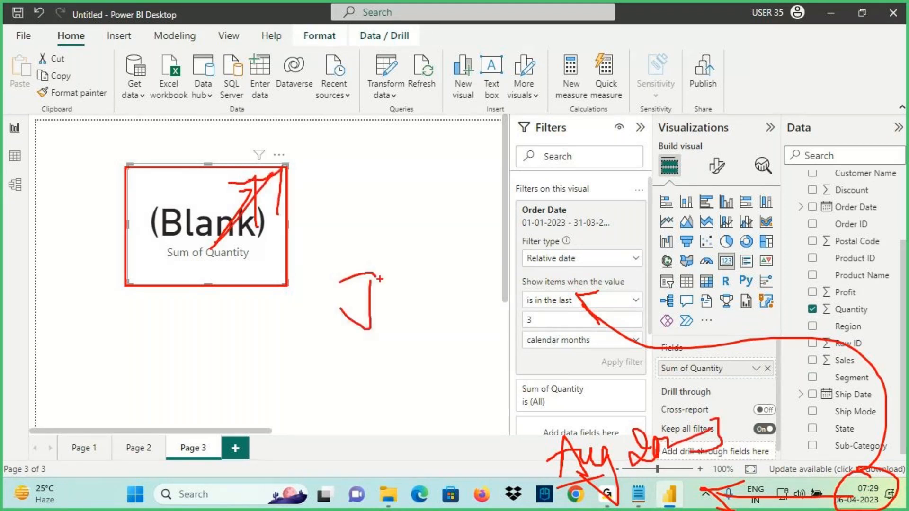
Annotate the covered month names beside the card, then clear the ink and bring up the period units
mouse_move(332, 165)
left_mouse_down()
mouse_move(331, 190)
mouse_move(348, 161)
mouse_move(353, 194)
left_mouse_up()
mouse_move(350, 205)
left_mouse_down()
mouse_move(349, 226)
mouse_move(334, 227)
left_mouse_up()
left_click_drag(354, 218, 417, 219)
mouse_move(406, 284)
left_mouse_down()
mouse_move(440, 265)
mouse_move(450, 324)
left_mouse_up()
left_click_drag(446, 289, 450, 324)
mouse_move(370, 144)
left_mouse_down()
mouse_move(497, 265)
mouse_move(325, 84)
mouse_move(277, 152)
left_mouse_up()
mouse_move(271, 124)
left_mouse_down()
mouse_move(272, 161)
mouse_move(306, 165)
left_mouse_up()
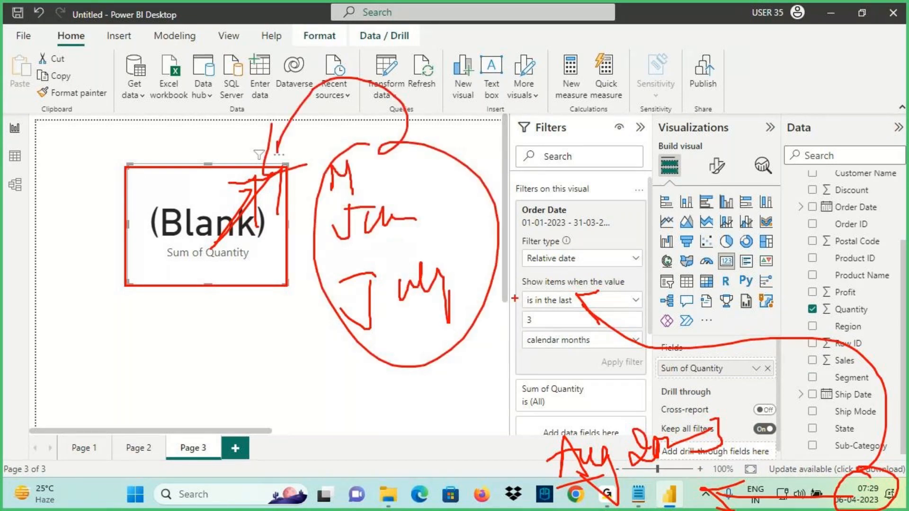
key("Escape")
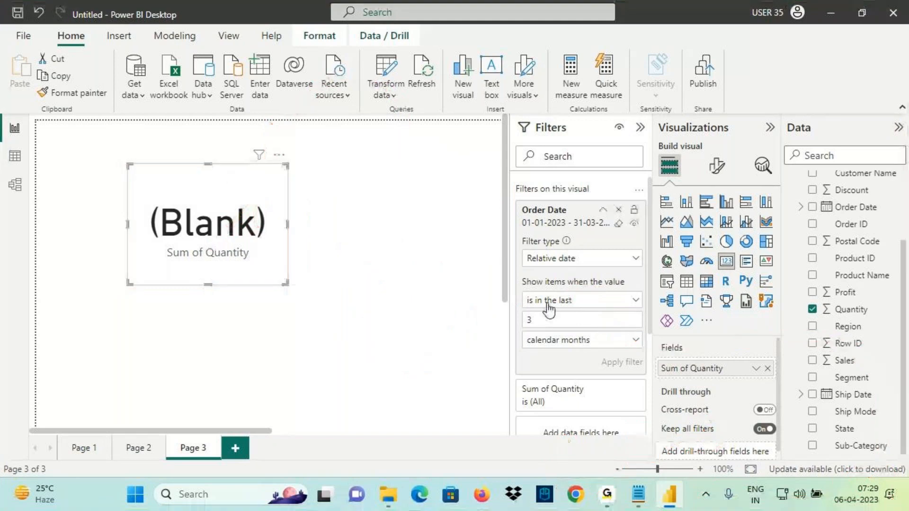
left_click(557, 340)
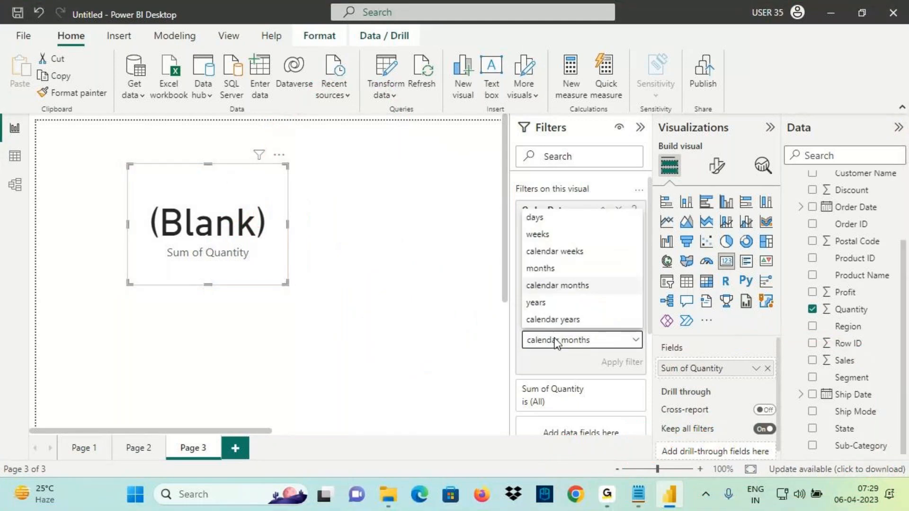
Change the relative date filter to the last 1 year
left_click(552, 305)
double_click(531, 319)
type("1")
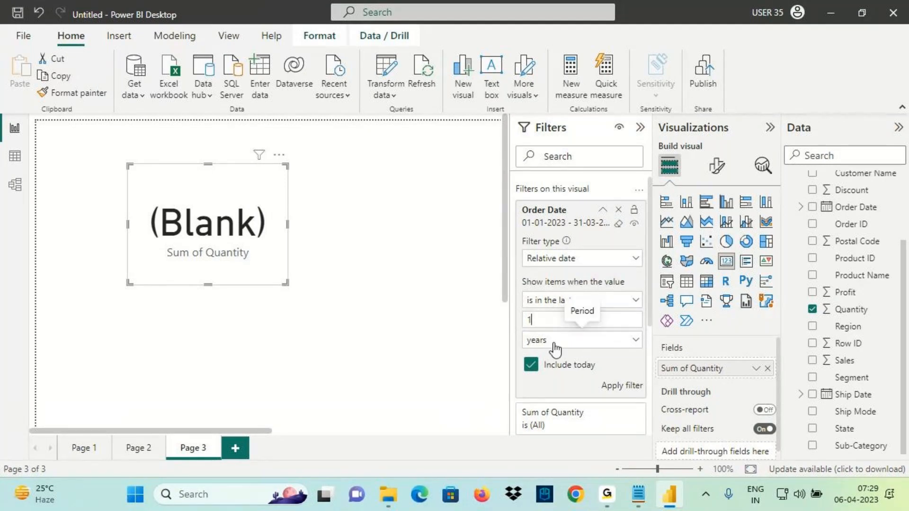
Annotate the Include today option alongside today's date from the system clock
key("ctrl+2")
left_click_drag(546, 377, 599, 375)
mouse_move(280, 294)
left_mouse_down()
mouse_move(284, 333)
mouse_move(280, 296)
mouse_move(335, 340)
left_mouse_up()
left_click_drag(320, 325, 400, 305)
mouse_move(406, 322)
left_mouse_down()
mouse_move(410, 283)
mouse_move(425, 308)
left_mouse_up()
mouse_move(430, 284)
left_mouse_down()
mouse_move(432, 325)
mouse_move(450, 287)
mouse_move(563, 235)
mouse_move(601, 256)
mouse_move(690, 240)
left_mouse_up()
left_click_drag(847, 510, 887, 497)
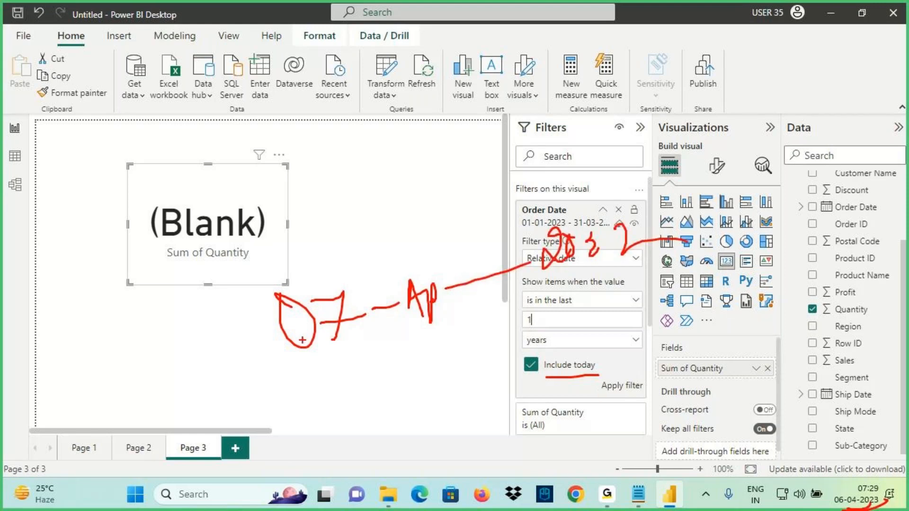
left_click_drag(837, 496, 822, 487)
left_click_drag(844, 456, 852, 485)
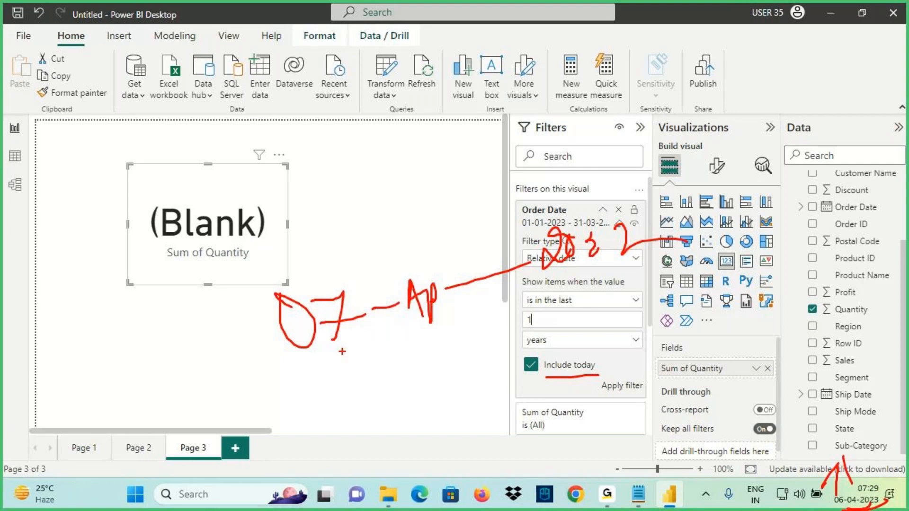
mouse_move(317, 350)
left_mouse_down()
mouse_move(262, 327)
mouse_move(324, 331)
left_mouse_up()
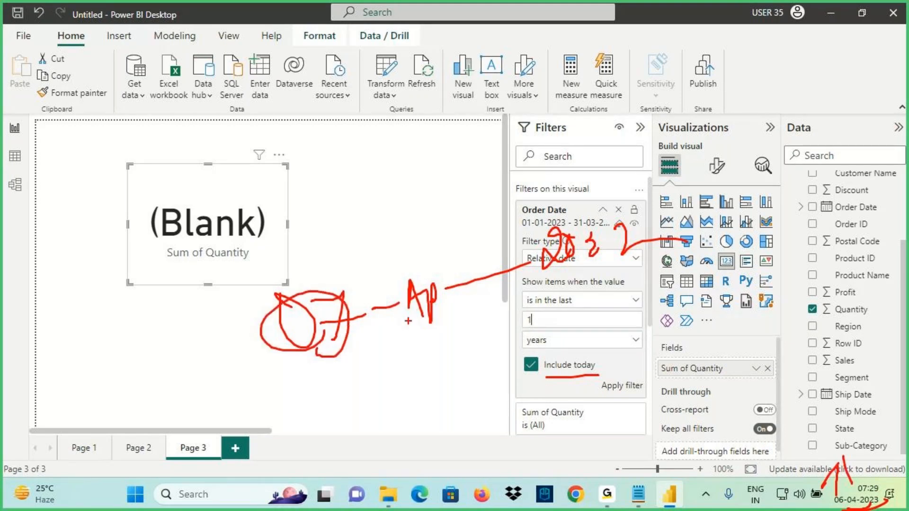
mouse_move(423, 327)
left_mouse_down()
mouse_move(517, 304)
mouse_move(603, 267)
left_mouse_up()
left_click_drag(340, 294, 312, 284)
mouse_move(311, 240)
left_mouse_down()
mouse_move(316, 282)
mouse_move(341, 280)
left_mouse_up()
Apply the last 1 year filter and mark the 07-04-2022 start date on the Order Date filter
left_click(622, 385)
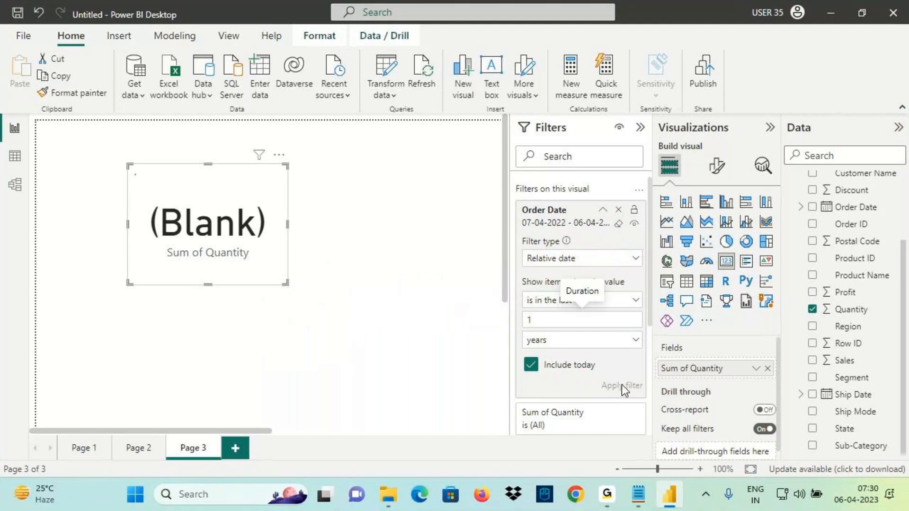
key("ctrl+2")
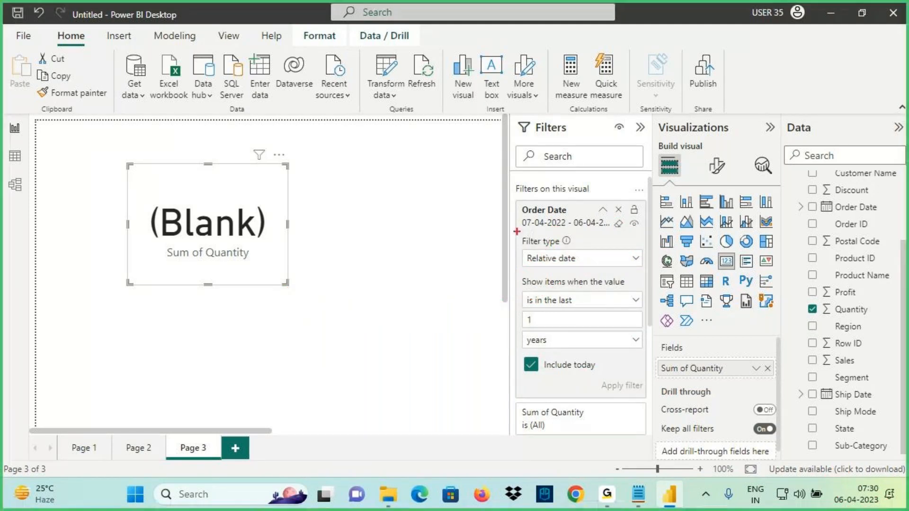
left_click_drag(517, 231, 528, 229)
left_click_drag(831, 457, 836, 496)
left_click_drag(545, 231, 562, 229)
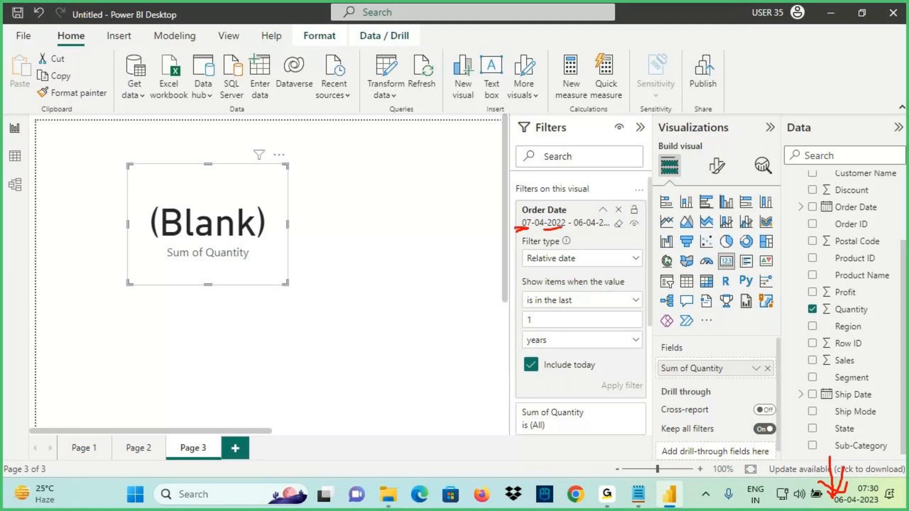
left_click_drag(537, 190, 543, 211)
key("Escape")
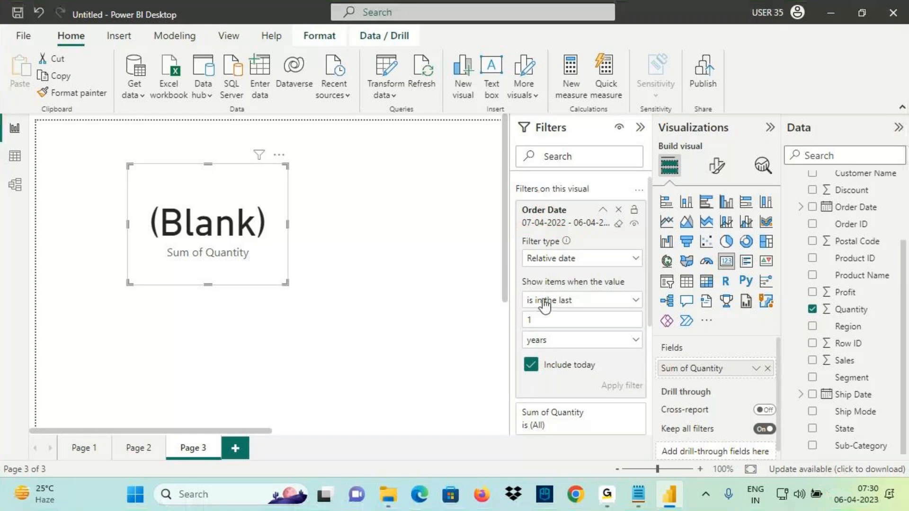
Switch the unit to calendar years and note the expected 01 Jan 2022 to 2022 range
left_click(551, 343)
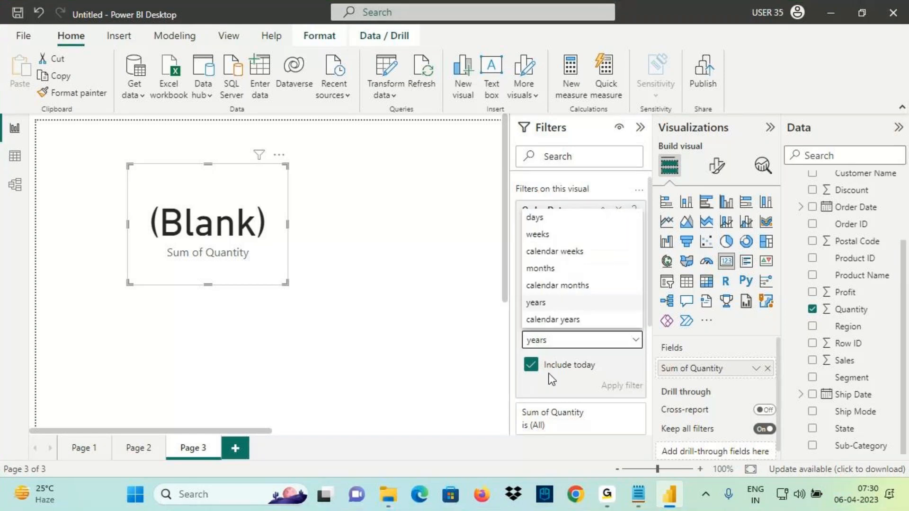
left_click(554, 320)
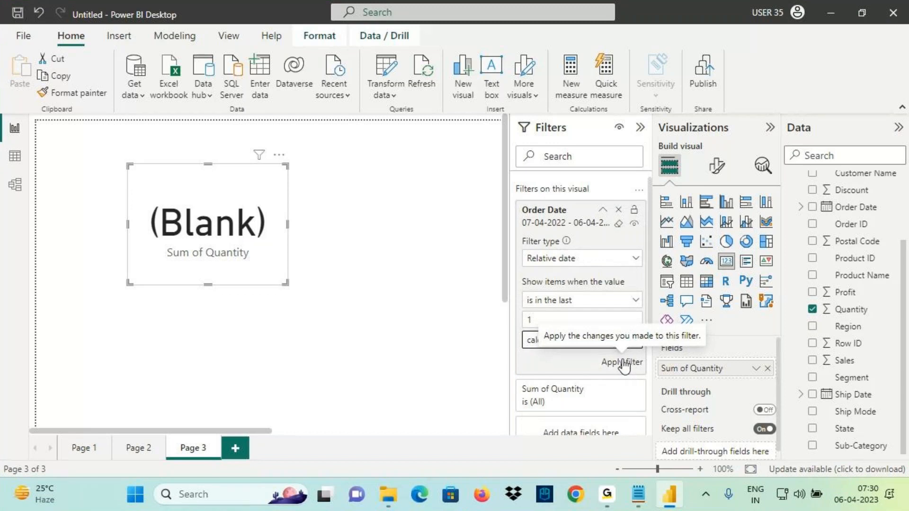
key("ctrl+2")
left_click_drag(128, 168, 282, 269)
left_click_drag(175, 139, 199, 161)
mouse_move(231, 125)
left_mouse_down()
mouse_move(228, 158)
mouse_move(221, 151)
left_mouse_up()
left_click_drag(218, 126, 378, 123)
mouse_move(268, 149)
left_mouse_down()
mouse_move(253, 186)
mouse_move(293, 165)
mouse_move(311, 179)
left_mouse_up()
left_click_drag(329, 154, 326, 175)
left_click_drag(361, 150, 474, 118)
mouse_move(449, 128)
left_mouse_down()
mouse_move(440, 152)
mouse_move(468, 160)
left_mouse_up()
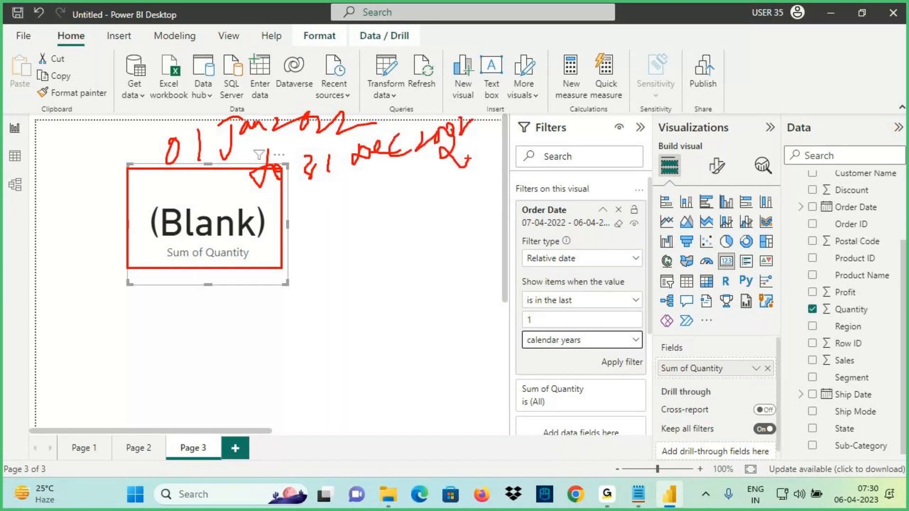
Mark the last 1 calendar years settings and apply the filter
left_click_drag(531, 314, 579, 308)
left_click_drag(532, 343, 588, 327)
left_click_drag(556, 359, 577, 353)
mouse_move(511, 246)
left_mouse_down()
mouse_move(537, 265)
mouse_move(557, 247)
mouse_move(593, 251)
left_mouse_up()
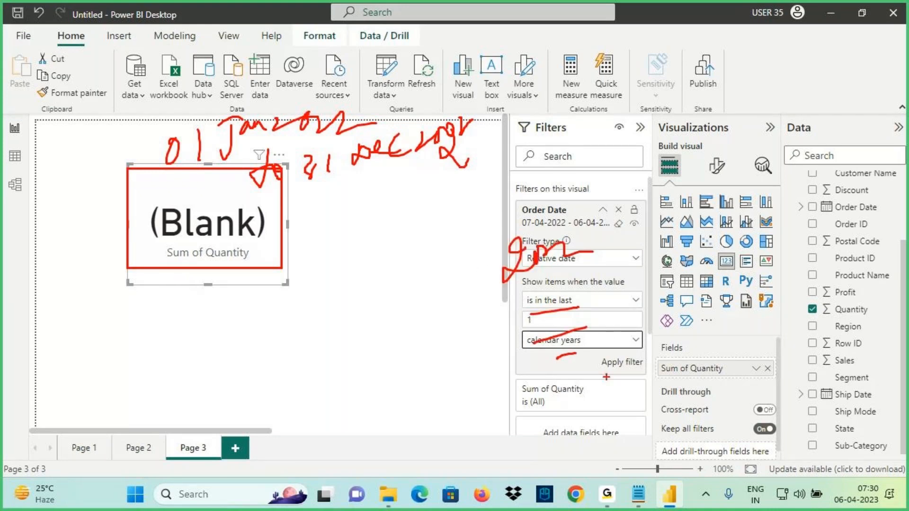
key("Escape")
left_click(611, 363)
Underline the new 01-01-2022 start date and the card's (Blank) result
key("ctrl+2")
left_click_drag(522, 229, 558, 228)
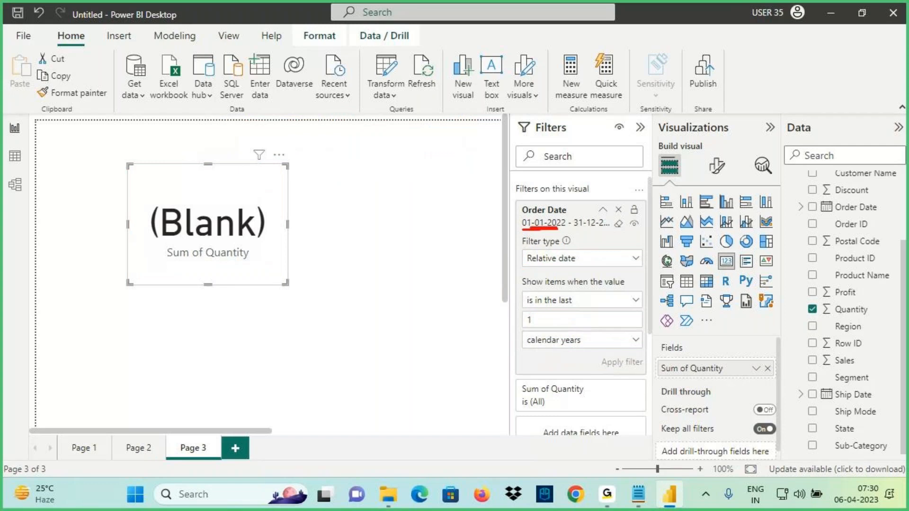
key("Escape")
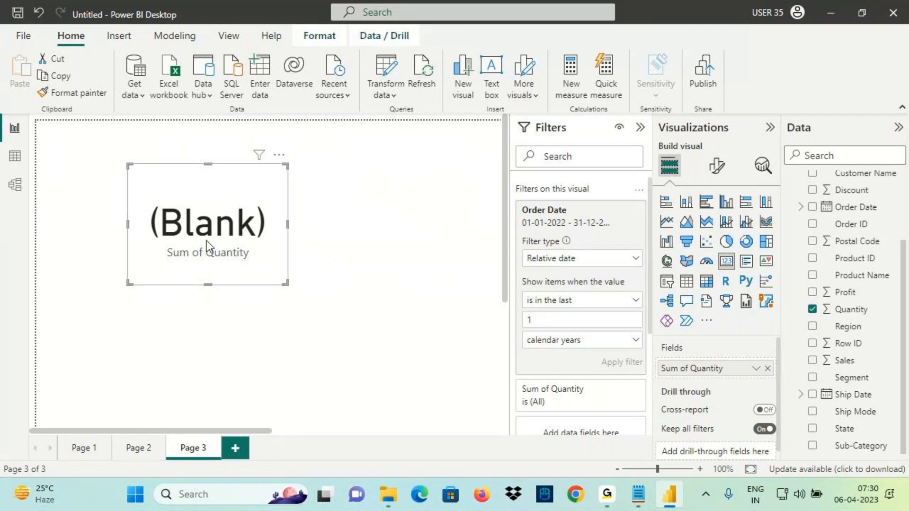
key("ctrl+2")
left_click_drag(154, 237, 264, 238)
Set the count to 6 and apply the last 6 calendar years filter
key("Escape")
double_click(539, 321)
type("6")
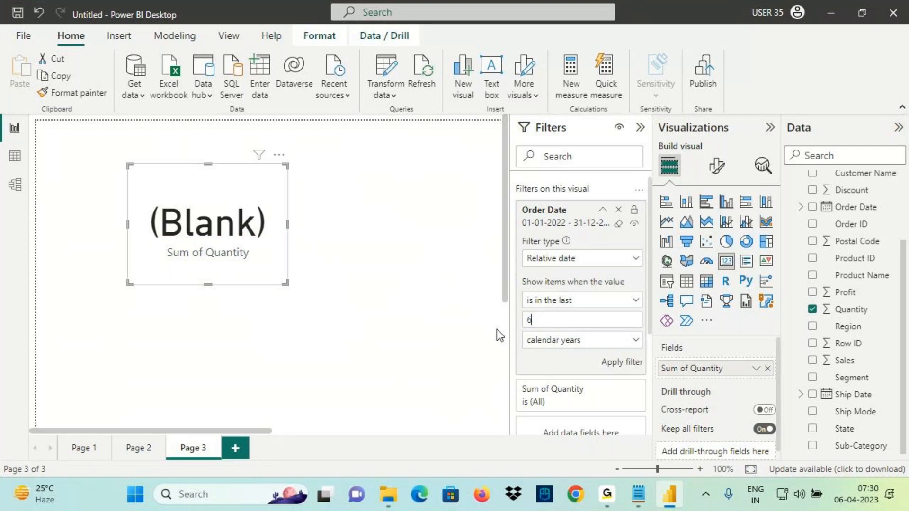
left_click(619, 362)
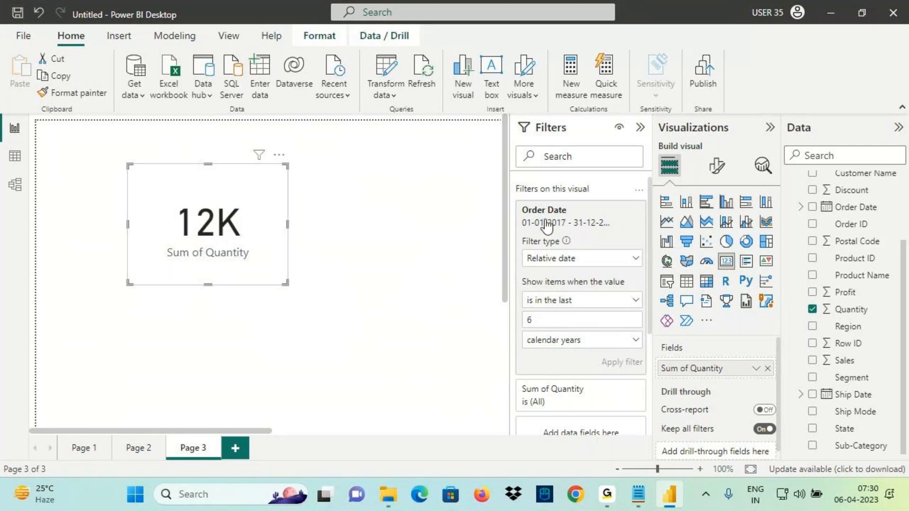
Mark the new range from 01-01-2017, the calendar years setting and the 12K result
key("ctrl+2")
left_click_drag(567, 229, 523, 230)
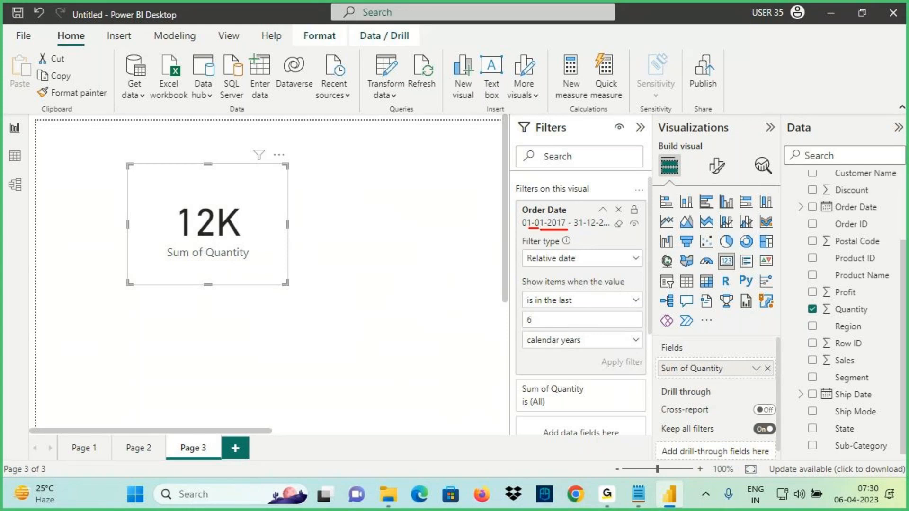
left_click_drag(632, 232, 592, 233)
left_click_drag(571, 185, 574, 233)
mouse_move(576, 307)
left_mouse_down()
mouse_move(536, 306)
mouse_move(506, 334)
left_mouse_up()
left_click_drag(527, 361, 584, 354)
mouse_move(217, 121)
left_mouse_down()
mouse_move(228, 200)
mouse_move(268, 215)
left_mouse_up()
left_click_drag(268, 167, 235, 227)
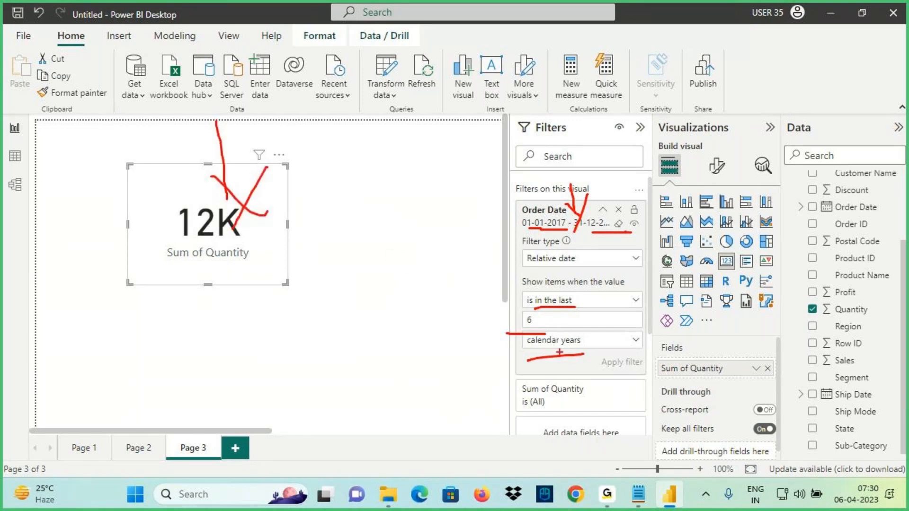
Circle the Order Date filter summary and point to today's date on the clock
mouse_move(608, 214)
left_mouse_down()
mouse_move(516, 240)
mouse_move(633, 229)
left_mouse_up()
left_click_drag(515, 136, 522, 197)
left_click_drag(510, 180, 537, 201)
left_click_drag(546, 170, 520, 196)
mouse_move(819, 469)
left_mouse_down()
mouse_move(897, 488)
mouse_move(819, 474)
left_mouse_up()
left_click_drag(855, 413, 858, 467)
left_click_drag(843, 457, 882, 469)
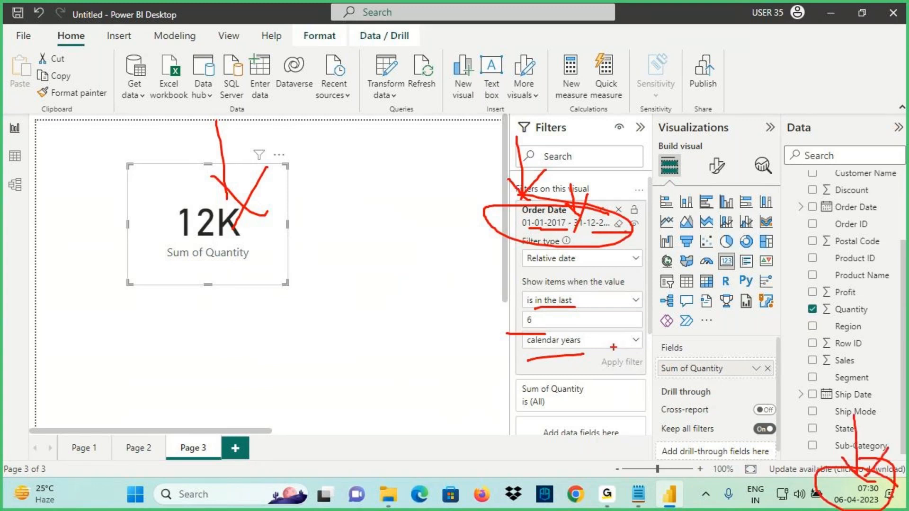
key("Escape")
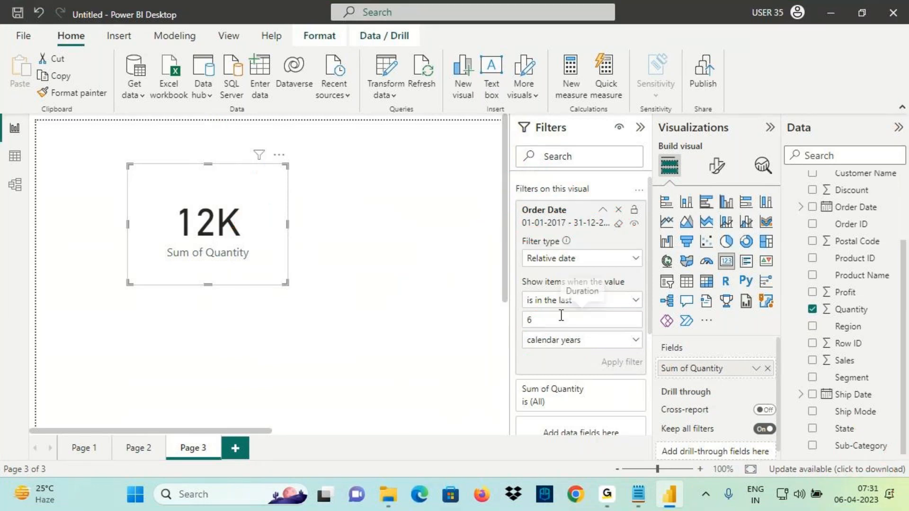
left_click(235, 449)
left_click(727, 261)
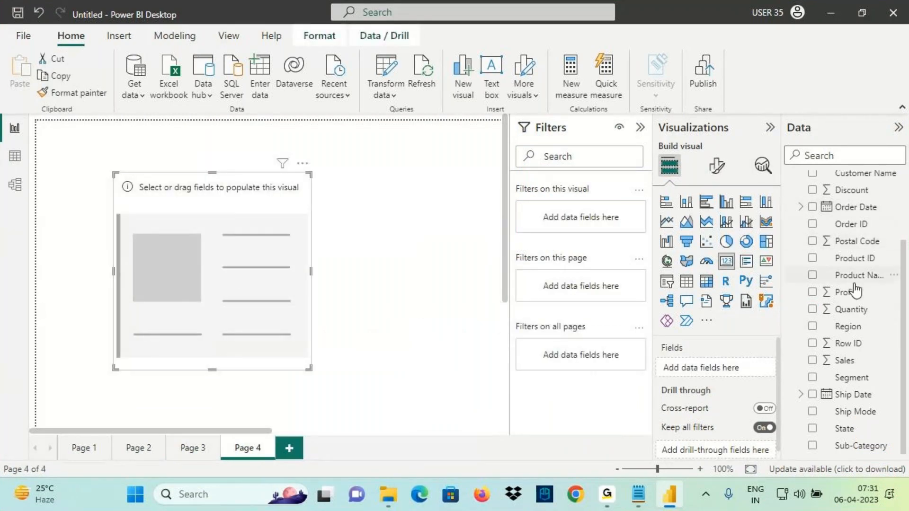
left_click_drag(850, 312, 243, 223)
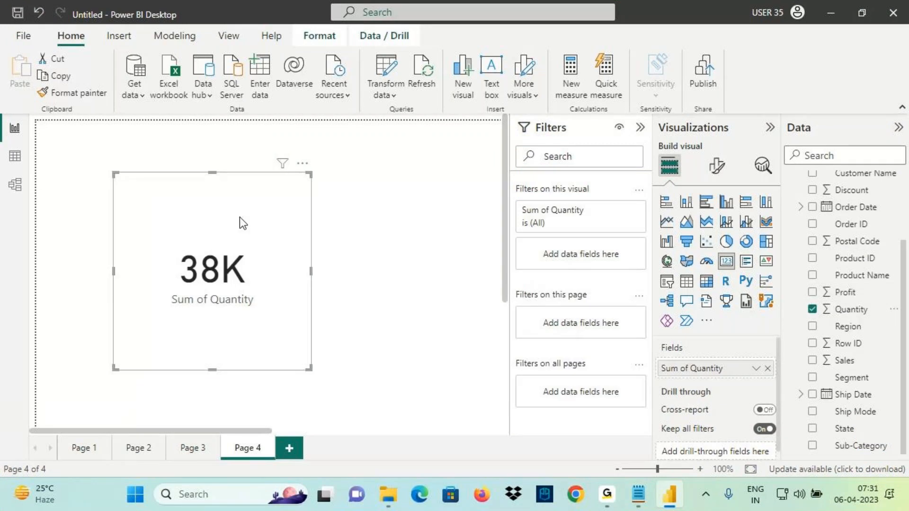
key("ctrl+2")
mouse_move(110, 176)
left_mouse_down()
mouse_move(194, 282)
mouse_move(313, 362)
left_mouse_up()
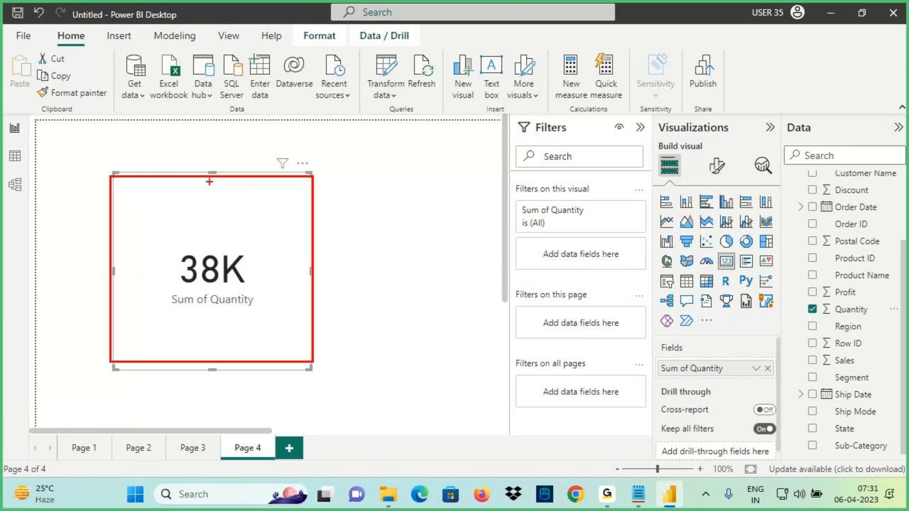
left_click_drag(210, 176, 213, 147)
mouse_move(262, 188)
left_mouse_down()
mouse_move(187, 180)
mouse_move(223, 199)
left_mouse_up()
mouse_move(288, 260)
left_mouse_down()
mouse_move(349, 256)
mouse_move(345, 269)
left_mouse_up()
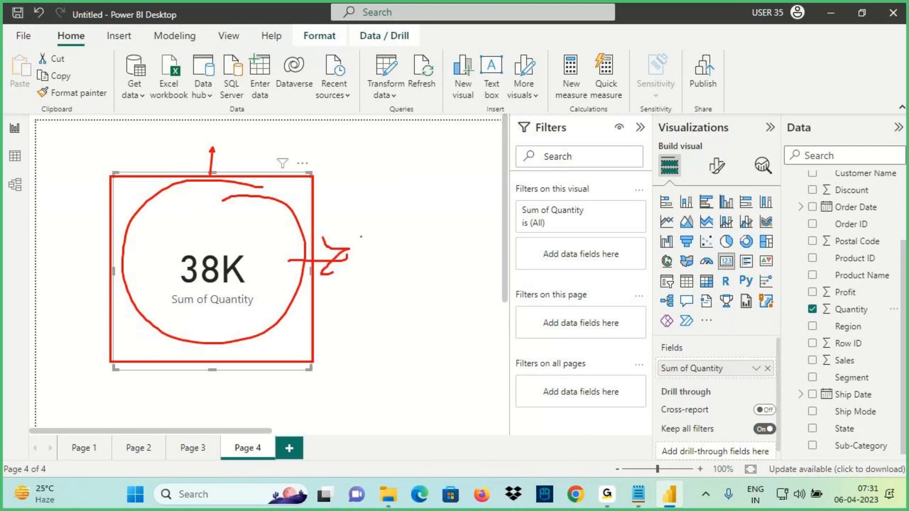
mouse_move(361, 237)
left_mouse_down()
mouse_move(366, 244)
mouse_move(429, 223)
mouse_move(442, 253)
left_mouse_up()
left_click_drag(158, 304, 379, 268)
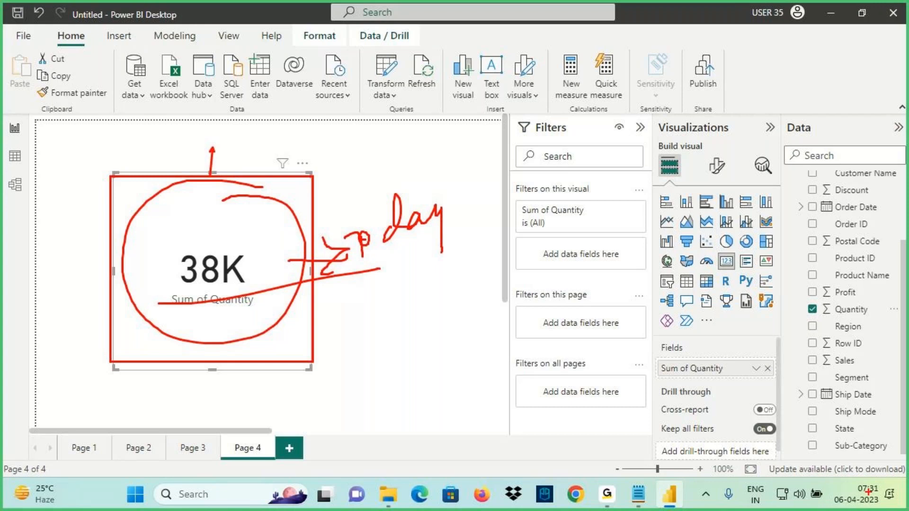
mouse_move(856, 491)
left_mouse_down()
mouse_move(853, 448)
mouse_move(890, 483)
left_mouse_up()
left_click_drag(176, 287, 249, 284)
left_click_drag(252, 203, 236, 261)
left_click_drag(224, 233, 261, 249)
key("Escape")
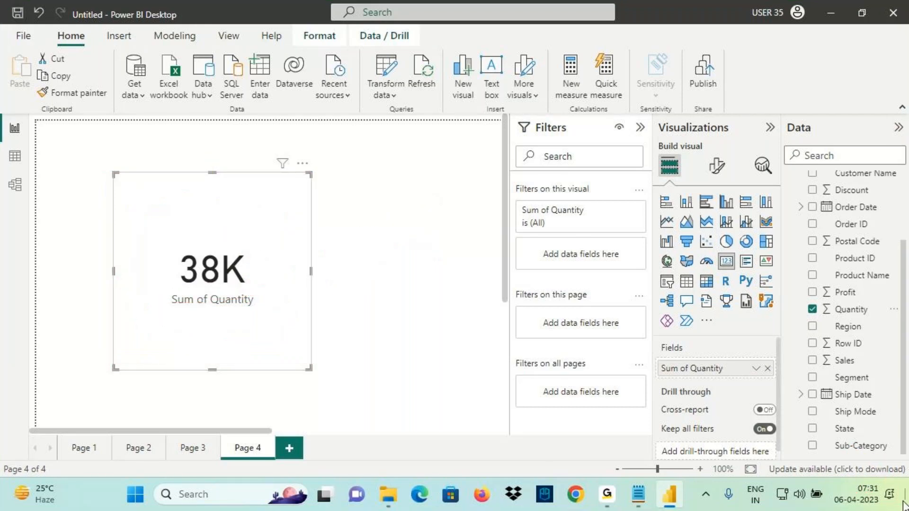
left_click(862, 495)
key("ctrl+2")
mouse_move(811, 384)
left_mouse_down()
mouse_move(761, 388)
mouse_move(797, 373)
mouse_move(534, 231)
mouse_move(208, 257)
left_mouse_up()
left_click_drag(237, 220, 187, 261)
left_click_drag(188, 260, 242, 288)
left_click_drag(170, 295, 282, 291)
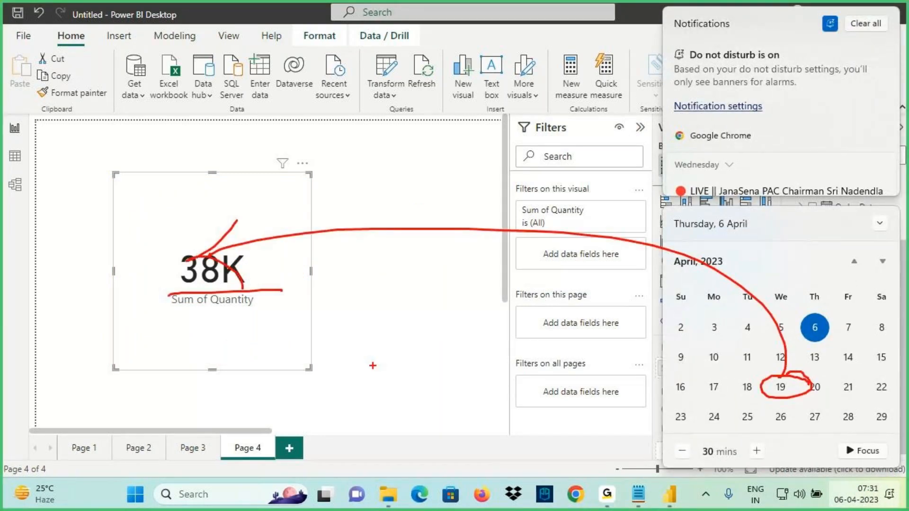
left_click_drag(192, 294, 183, 344)
mouse_move(197, 285)
left_mouse_down()
mouse_move(220, 359)
mouse_move(195, 345)
left_mouse_up()
mouse_move(758, 406)
left_mouse_down()
mouse_move(736, 403)
mouse_move(718, 424)
mouse_move(208, 289)
left_mouse_up()
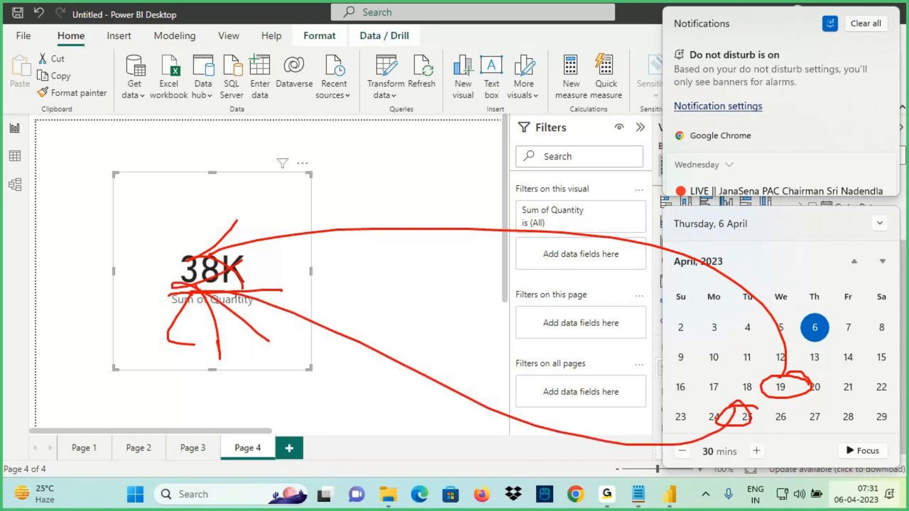
key("Escape")
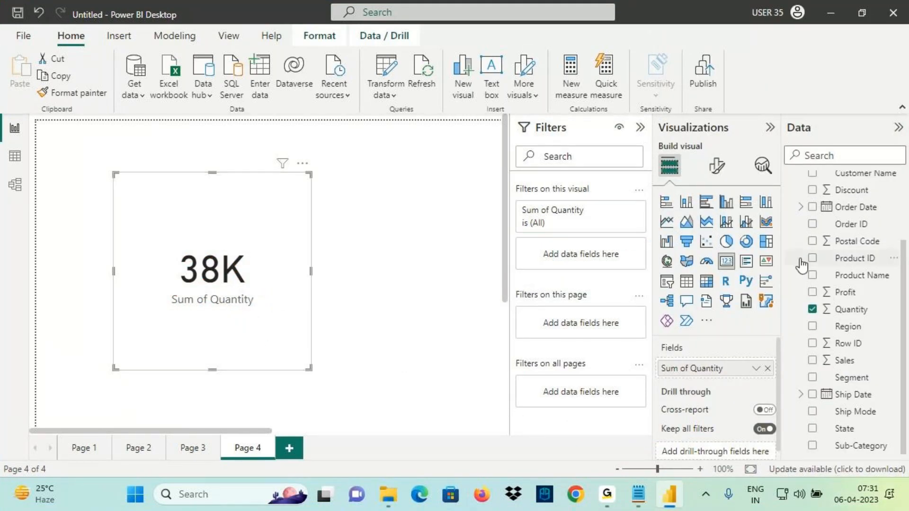
Add an Order Date relative date filter 'is in this day' to the card and apply it
left_click_drag(852, 207, 606, 251)
left_click(566, 261)
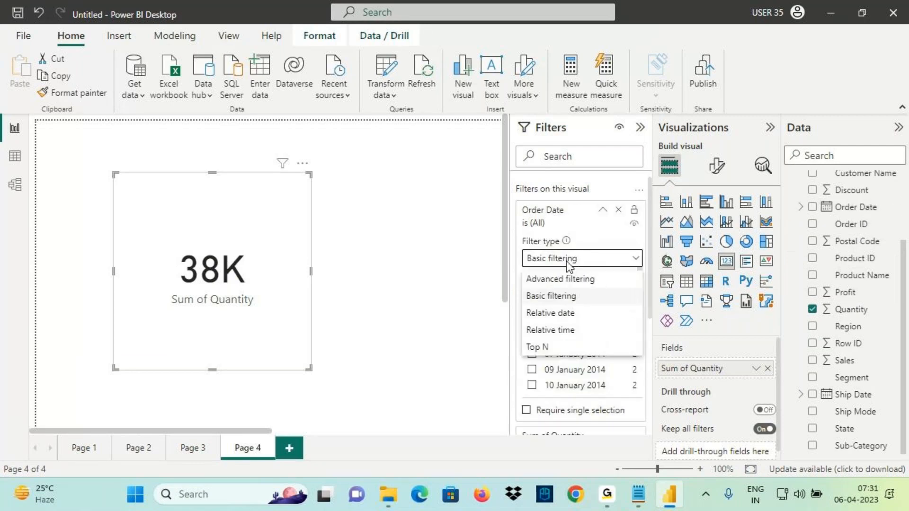
left_click(552, 314)
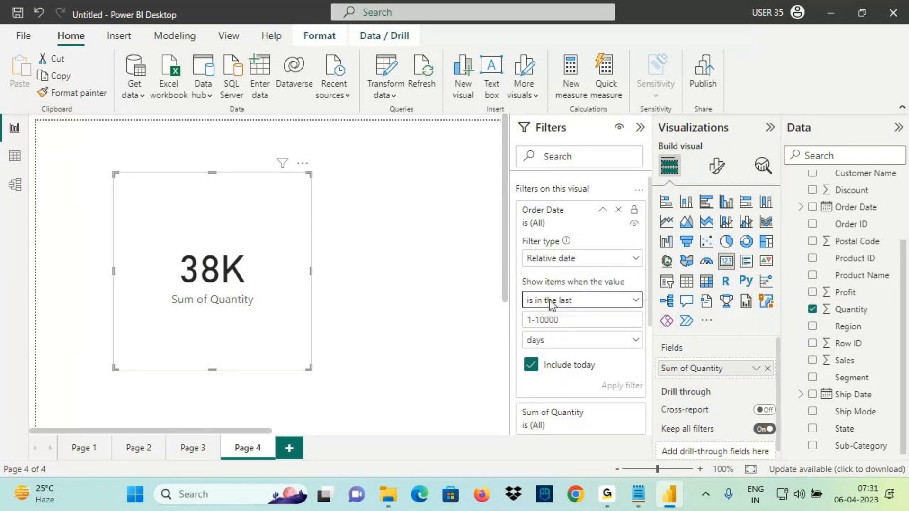
left_click(548, 300)
left_click(545, 337)
left_click(548, 322)
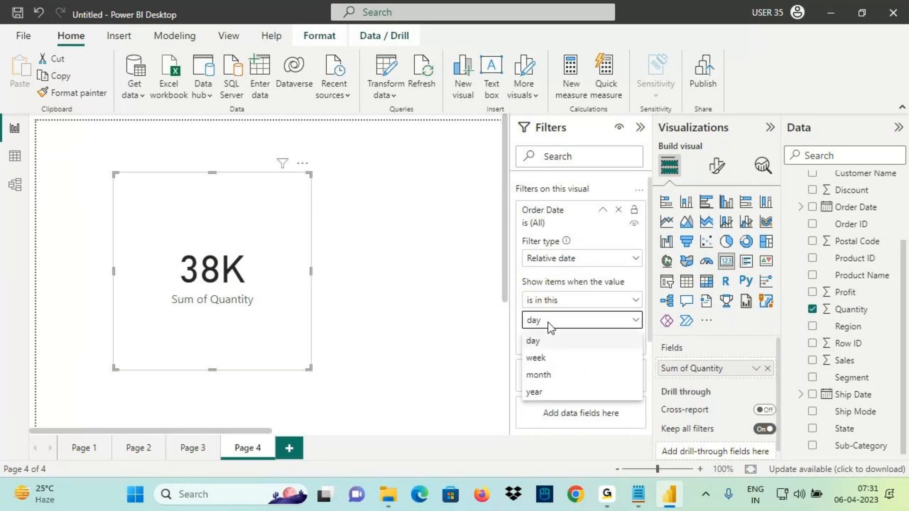
left_click(534, 343)
left_click(619, 344)
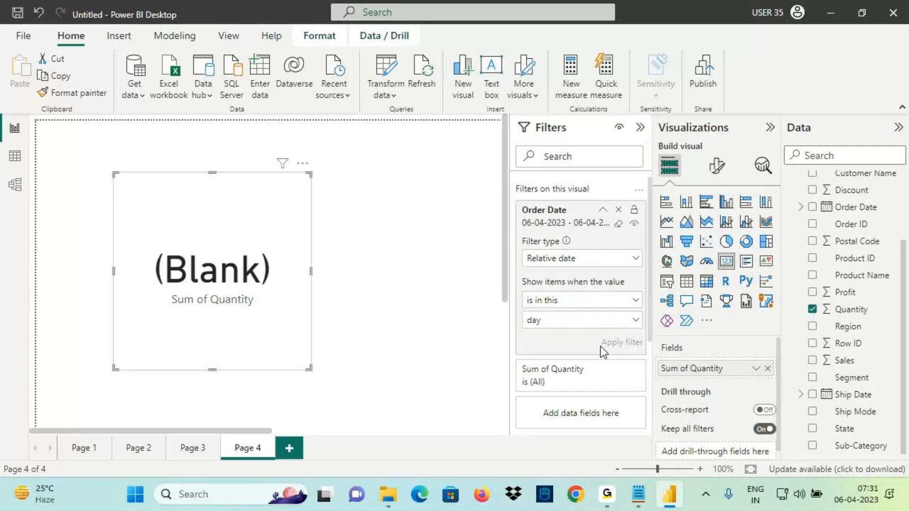
Mark the card's (Blank) result, then change the period from day to week
mouse_move(283, 166)
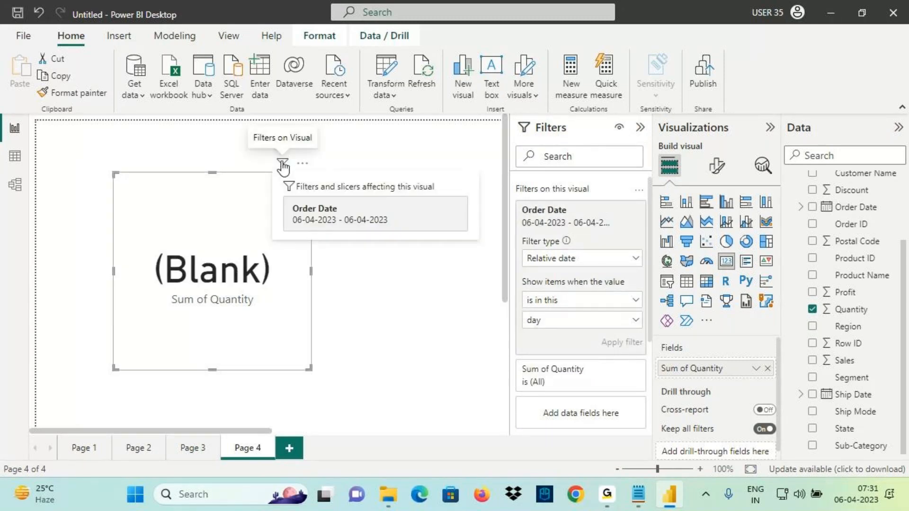
key("ctrl+2")
left_click_drag(294, 230, 374, 228)
left_click_drag(188, 137, 256, 284)
key("Escape")
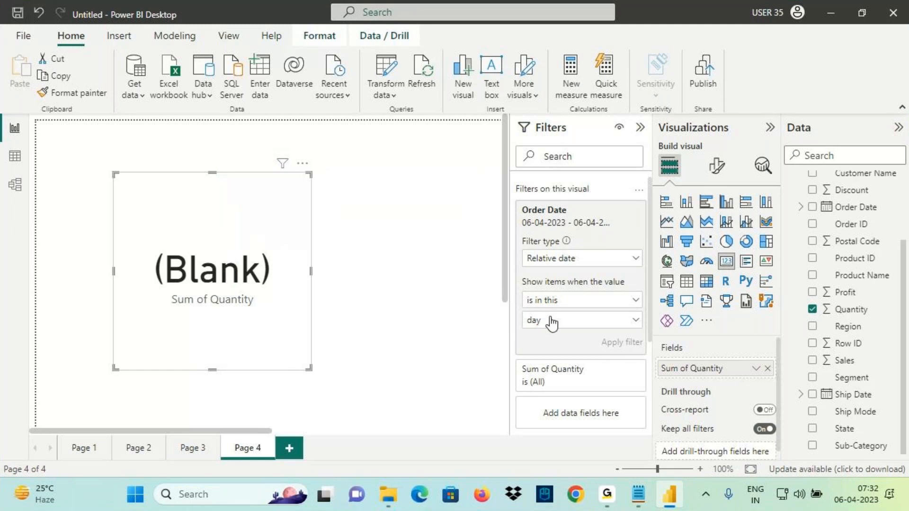
left_click(551, 322)
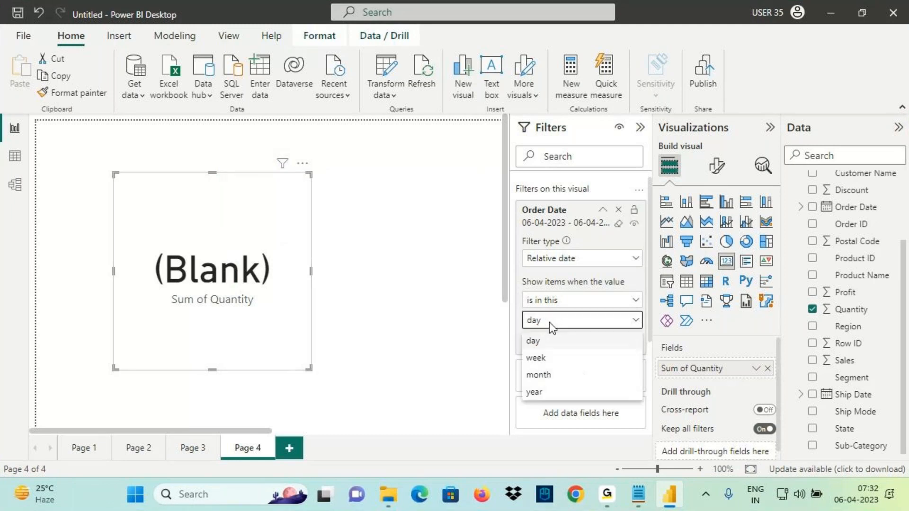
left_click(539, 360)
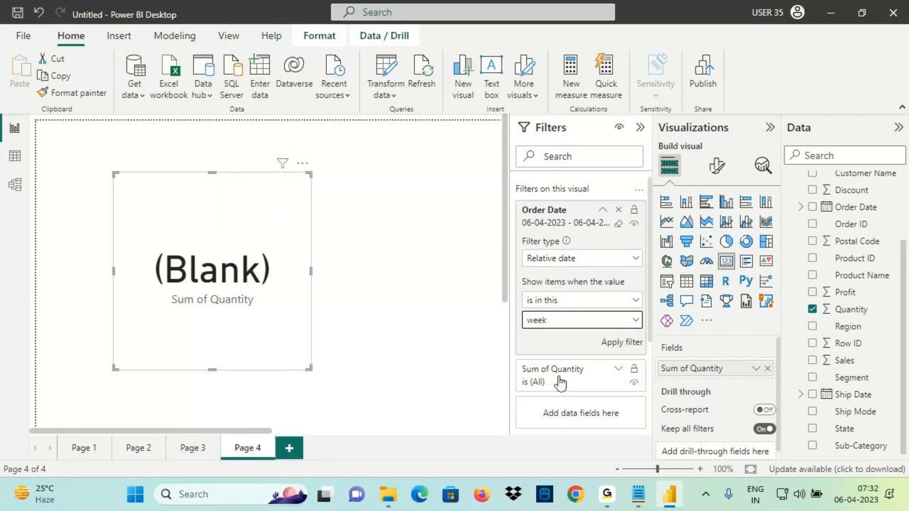
Apply the 'is in this week' filter and mark the 02-04-2023 to 08-04-2023 range
left_click(876, 505)
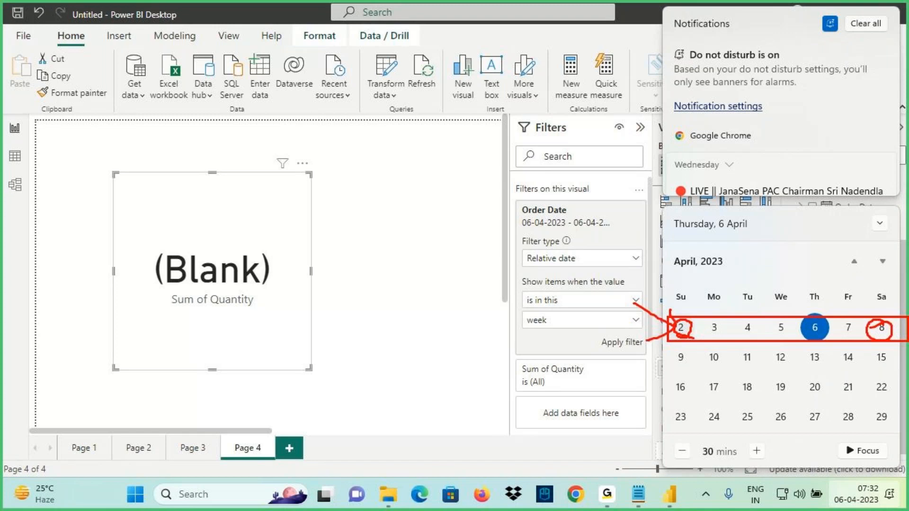
left_click(630, 339)
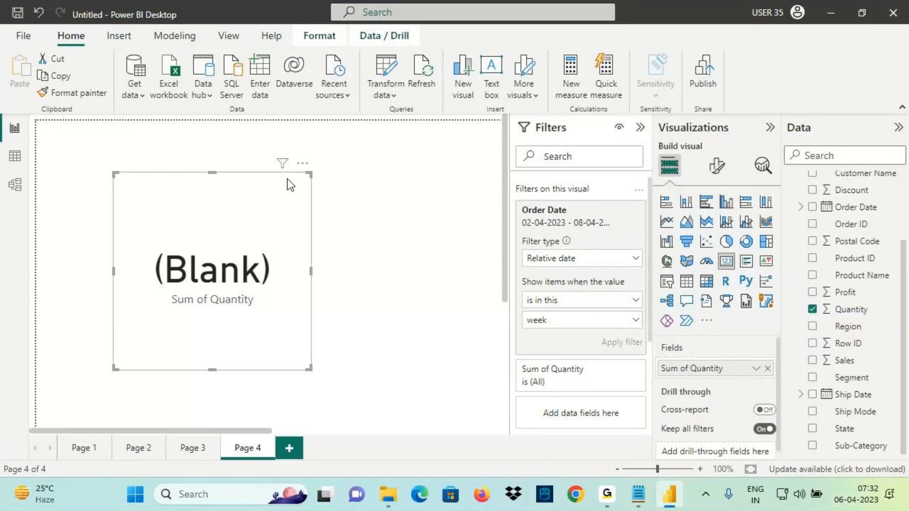
mouse_move(282, 164)
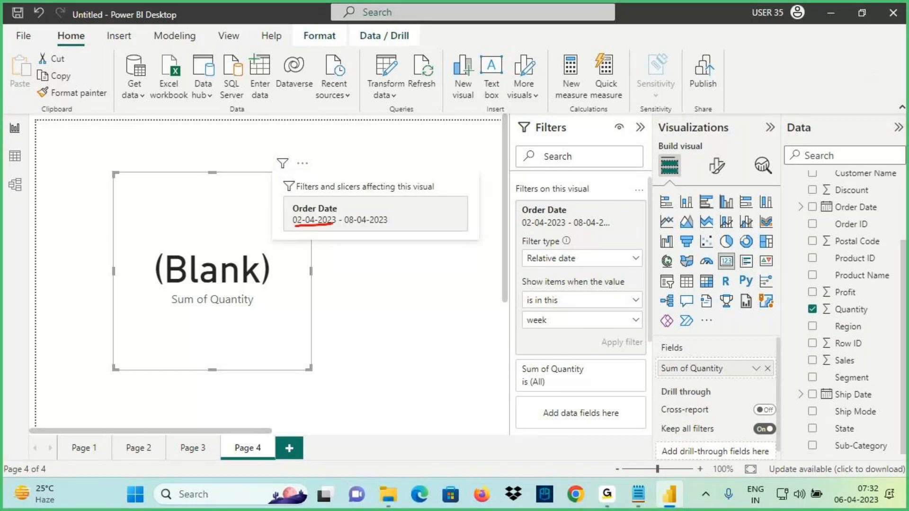
left_click_drag(352, 227, 375, 227)
key("Escape")
Check the current week on the taskbar calendar against the filter range
left_click(862, 497)
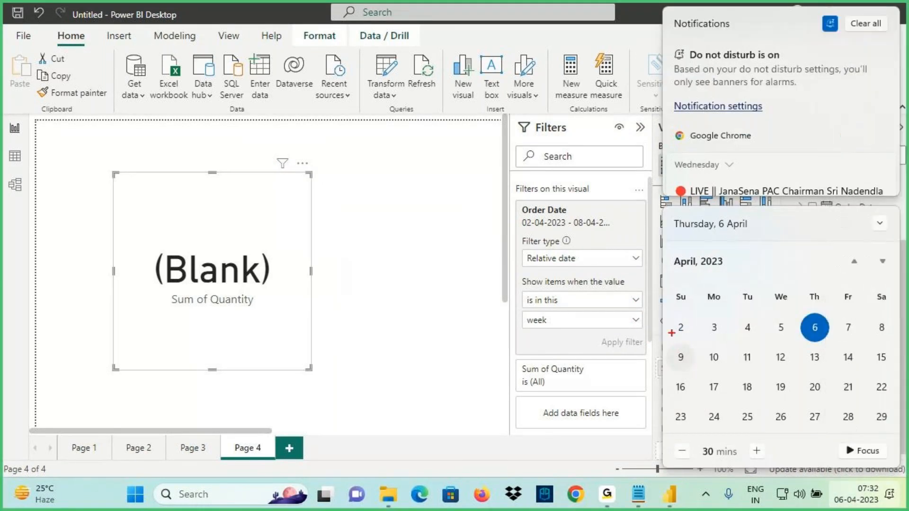
mouse_move(690, 322)
left_mouse_down()
mouse_move(668, 333)
mouse_move(691, 326)
left_mouse_up()
mouse_move(880, 320)
left_mouse_down()
mouse_move(890, 334)
mouse_move(876, 255)
left_mouse_up()
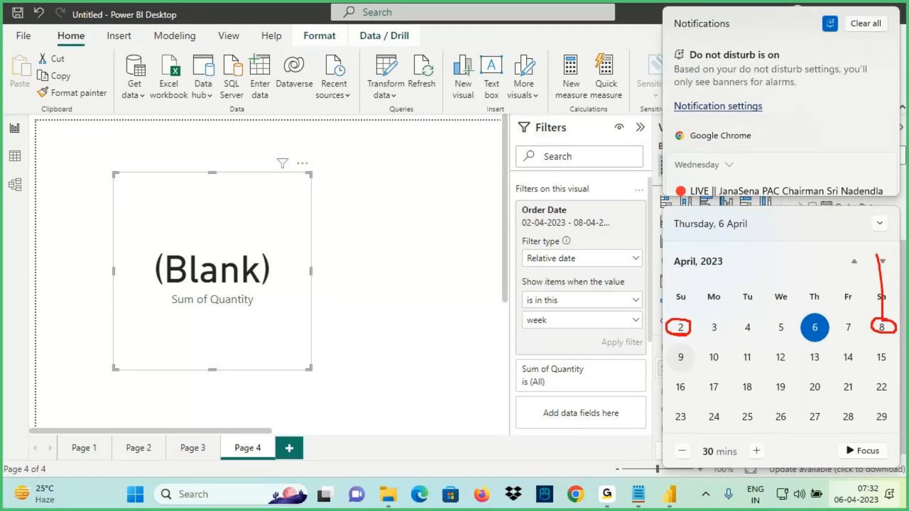
key("Escape")
Keep the 'is in this' condition and change the period from week to month
left_click(572, 302)
left_click(543, 341)
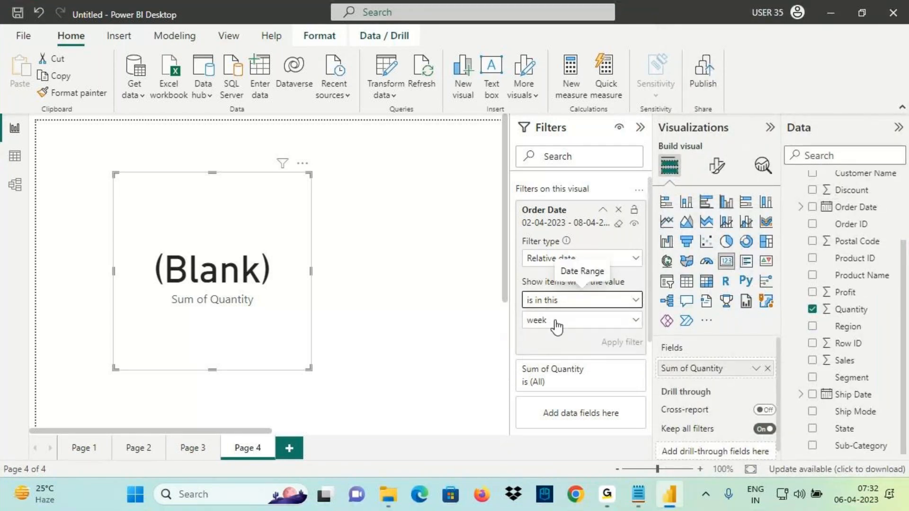
left_click(557, 325)
left_click(540, 374)
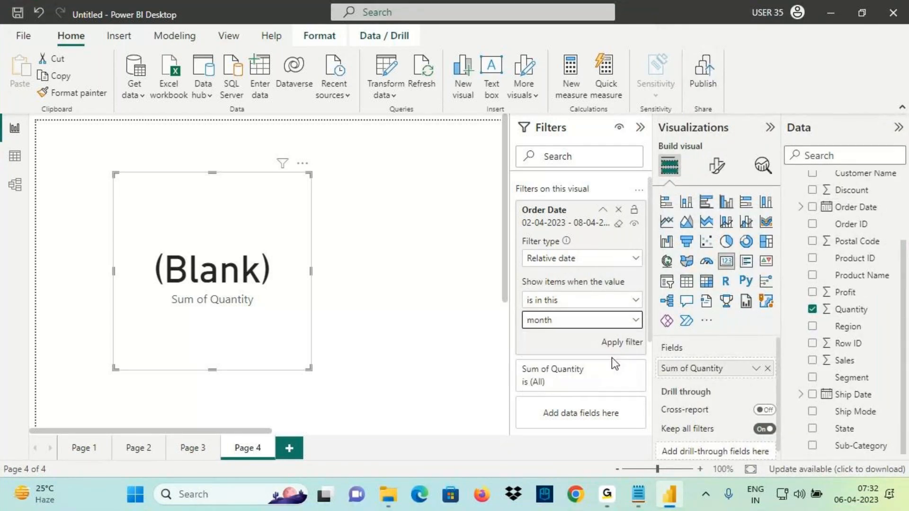
Apply 'is in this month', then 'is in this year' (01-01-2023 to 31-12-2023)
left_click(623, 342)
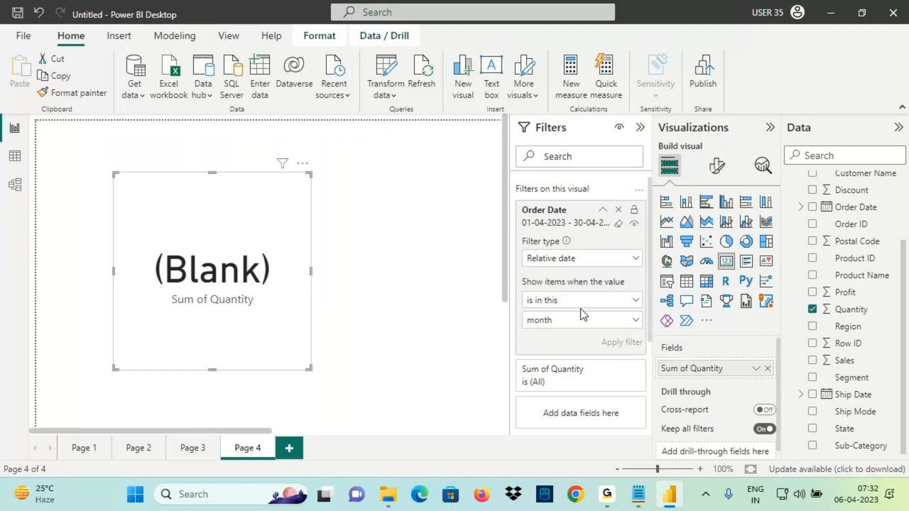
left_click(553, 320)
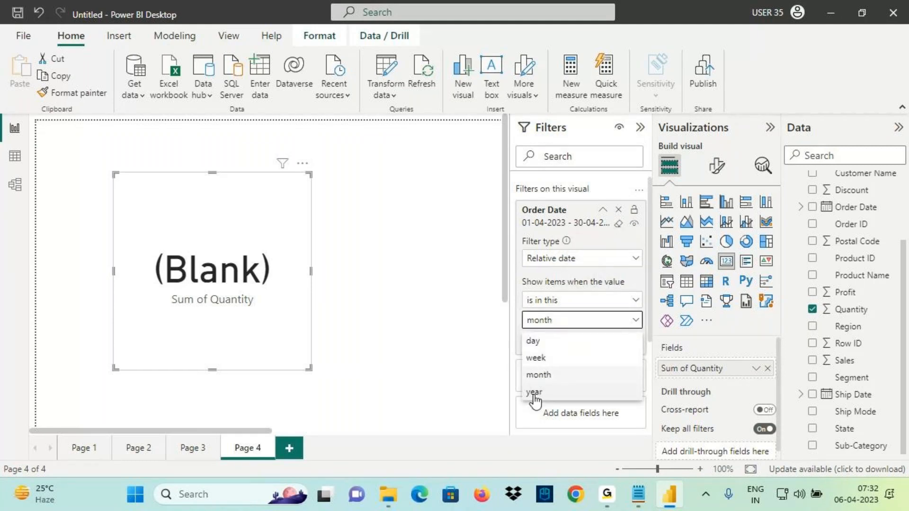
left_click(534, 393)
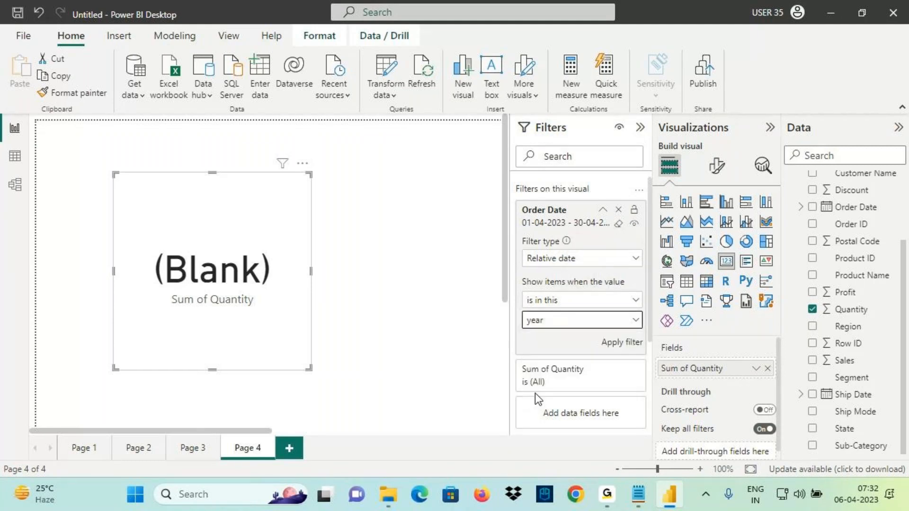
left_click(610, 347)
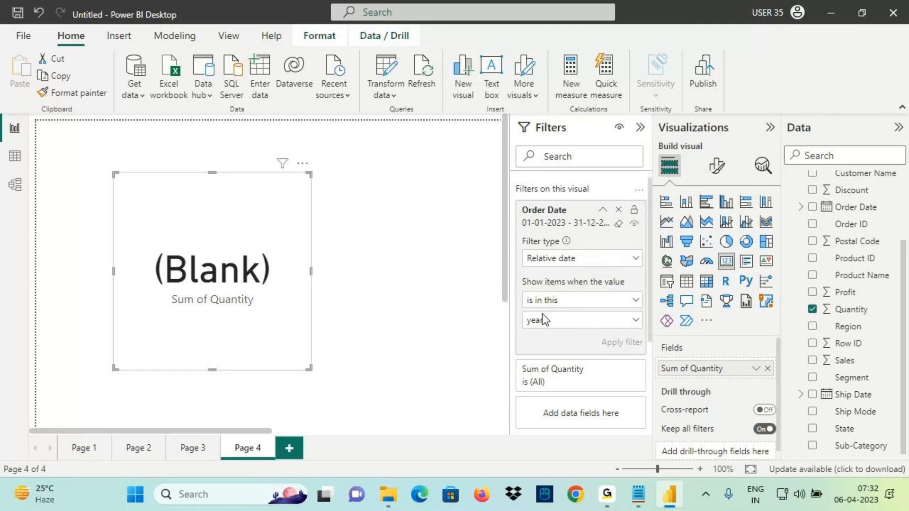
Leave the Order Date filter at 'is in this', then view the Orders table data (9,994 rows)
left_click(551, 302)
left_click(547, 337)
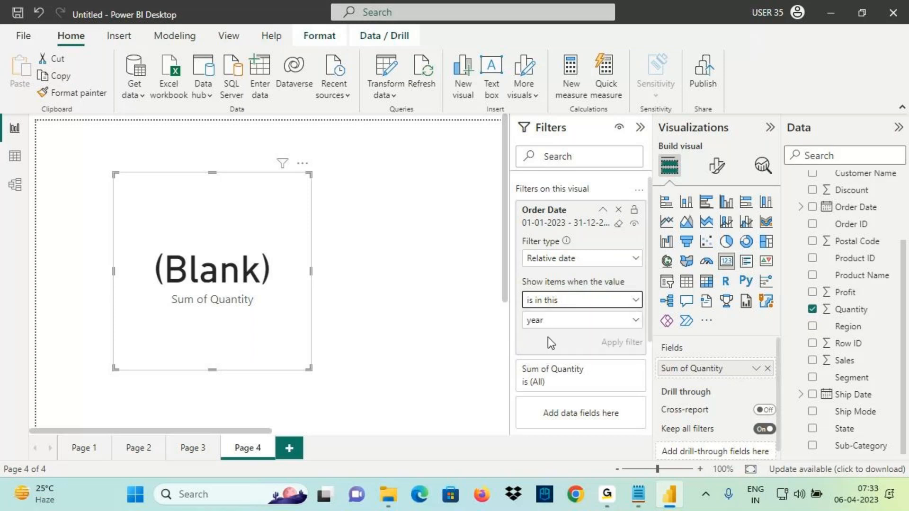
left_click(552, 305)
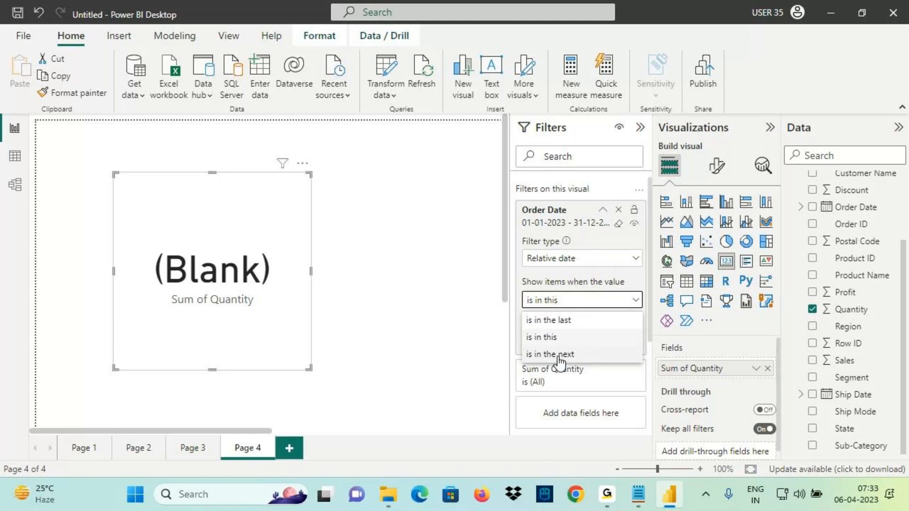
left_click(15, 156)
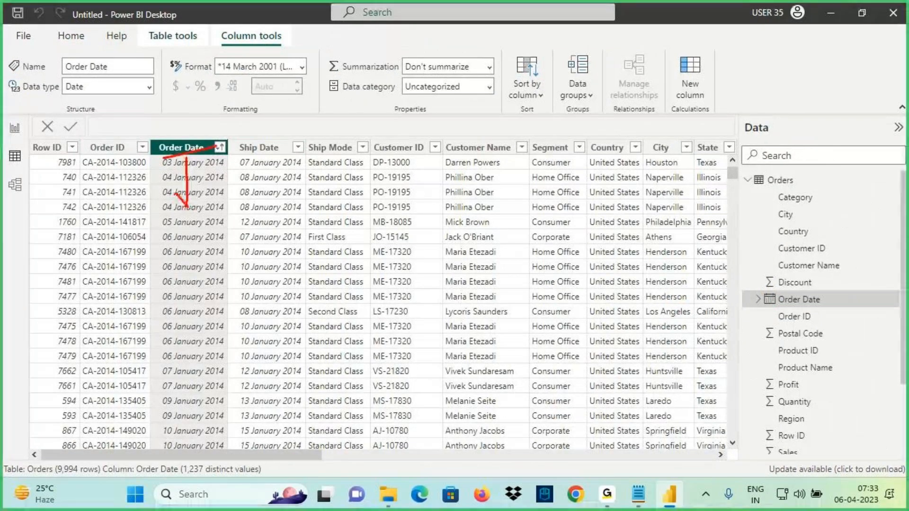
Inspect the Orders table's Order Date values, which start in January 2014
left_click_drag(189, 211, 201, 194)
mouse_move(187, 157)
left_mouse_down()
mouse_move(187, 201)
mouse_move(174, 188)
mouse_move(185, 214)
left_mouse_up()
mouse_move(185, 240)
left_mouse_down()
mouse_move(237, 256)
mouse_move(272, 248)
left_mouse_up()
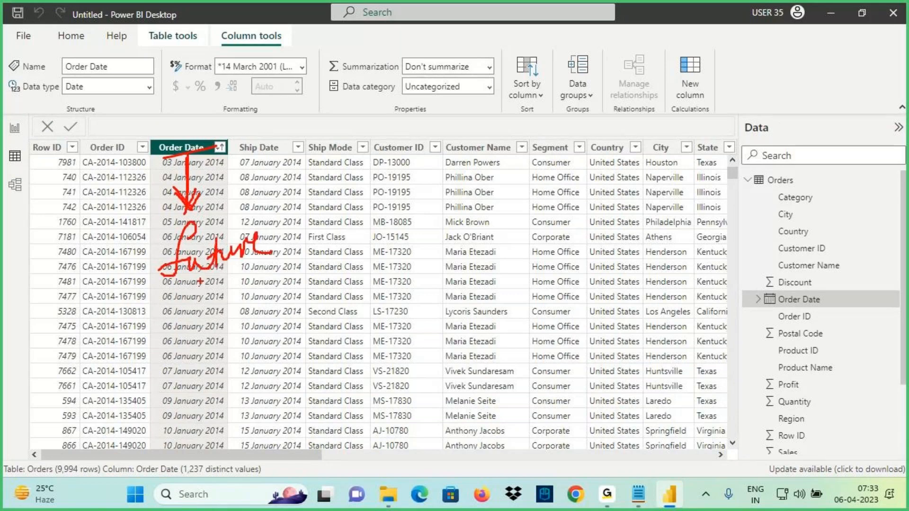
left_click_drag(182, 299, 299, 242)
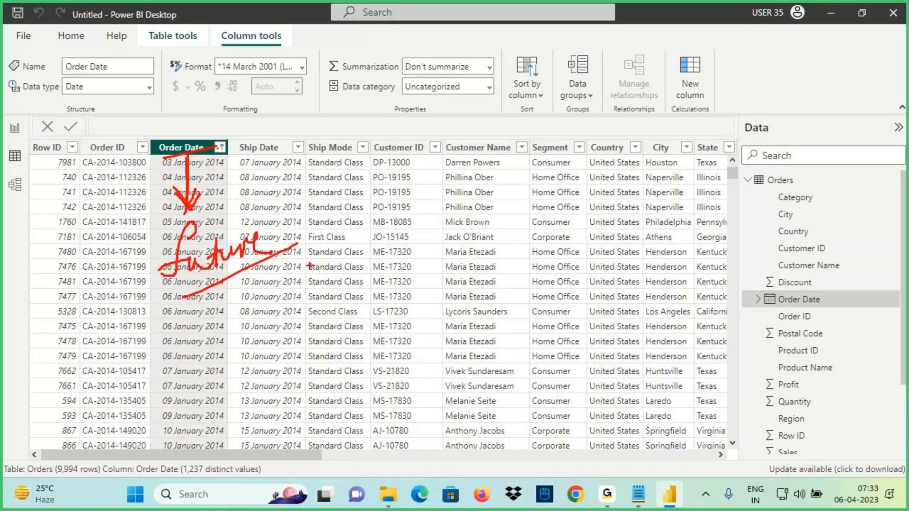
left_click_drag(492, 123, 538, 114)
mouse_move(517, 118)
left_mouse_down()
mouse_move(517, 150)
mouse_move(535, 142)
mouse_move(562, 151)
mouse_move(588, 105)
left_mouse_up()
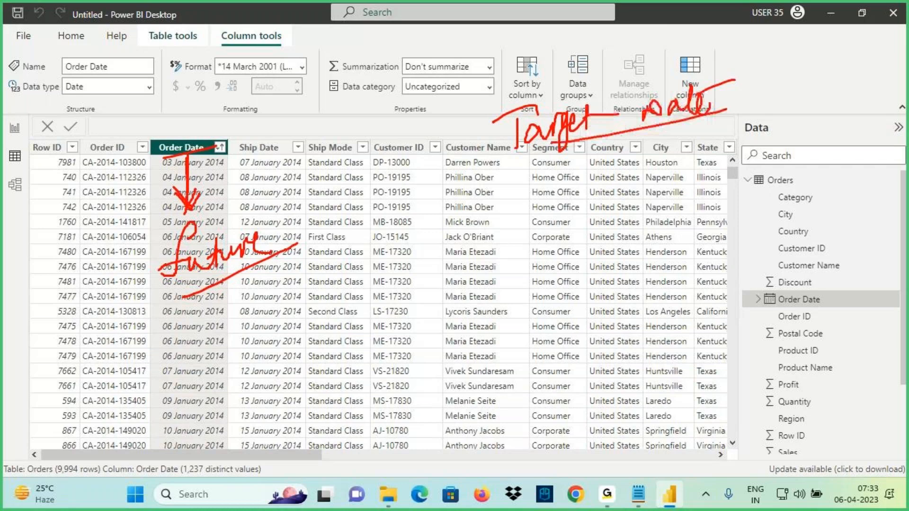
mouse_move(684, 130)
left_mouse_down()
mouse_move(681, 176)
mouse_move(701, 158)
left_mouse_up()
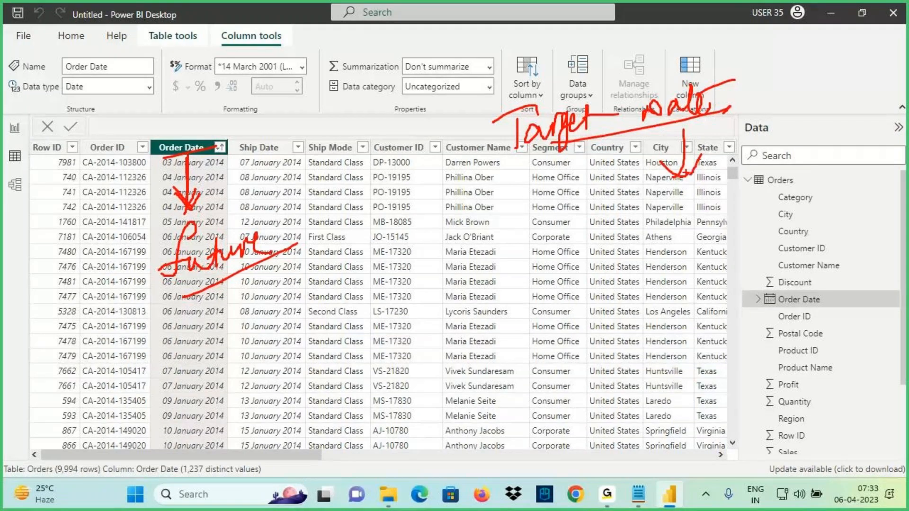
mouse_move(683, 180)
left_mouse_down()
mouse_move(660, 263)
mouse_move(704, 230)
mouse_move(720, 246)
left_mouse_up()
left_click_drag(710, 227, 783, 214)
left_click_drag(721, 267, 753, 238)
Go back to the Page 4 report and reopen the card's 'is in this' date choices
mouse_move(721, 87)
left_mouse_down()
mouse_move(489, 101)
mouse_move(698, 90)
left_mouse_up()
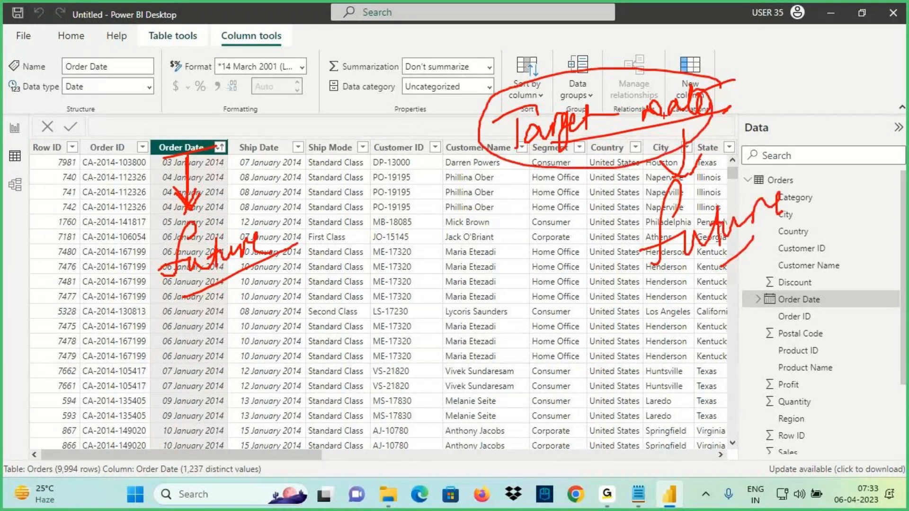
left_click_drag(646, 128, 689, 210)
mouse_move(655, 174)
left_mouse_down()
mouse_move(706, 179)
mouse_move(666, 215)
left_mouse_up()
left_click_drag(456, 270, 472, 334)
left_click_drag(444, 303, 486, 331)
left_click_drag(488, 308, 467, 344)
mouse_move(550, 339)
left_mouse_down()
mouse_move(437, 404)
mouse_move(553, 342)
left_mouse_up()
left_click_drag(484, 352, 476, 381)
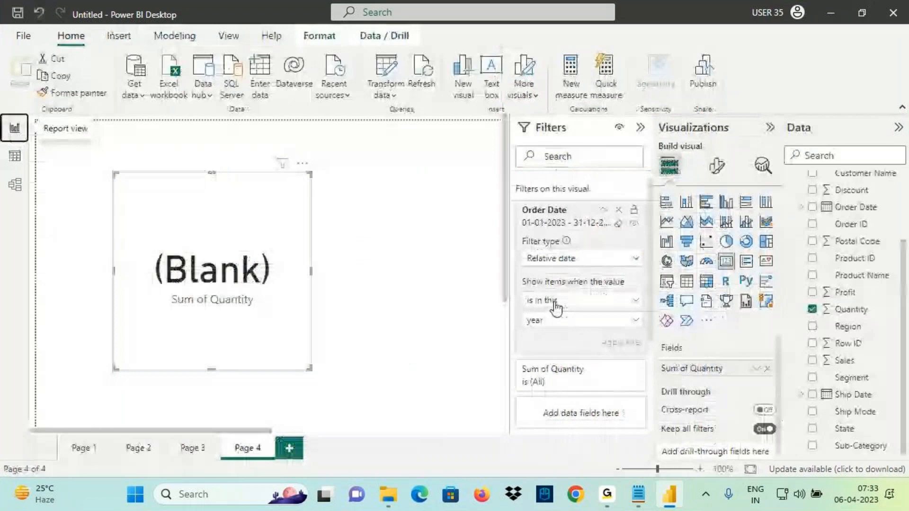
left_click(555, 303)
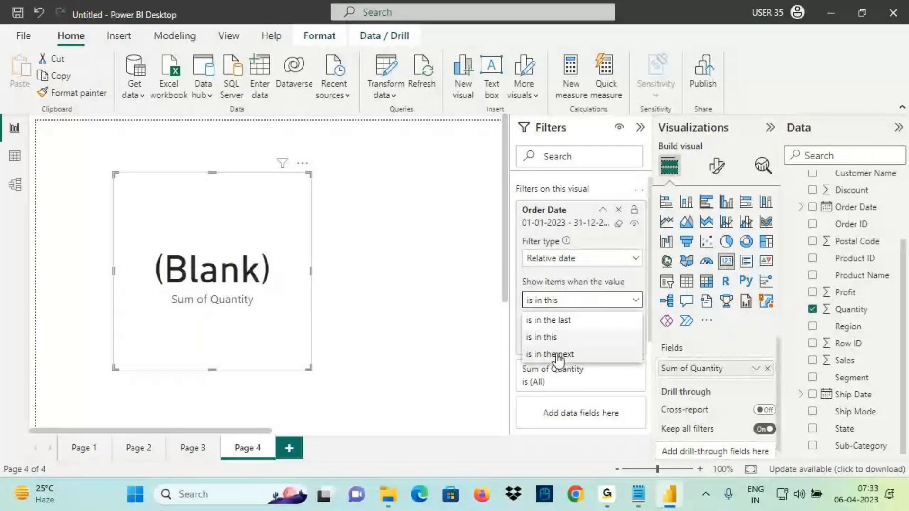
Leave the Page 4 filter unchanged and add a new blank Page 5
left_click(306, 256)
left_click(291, 449)
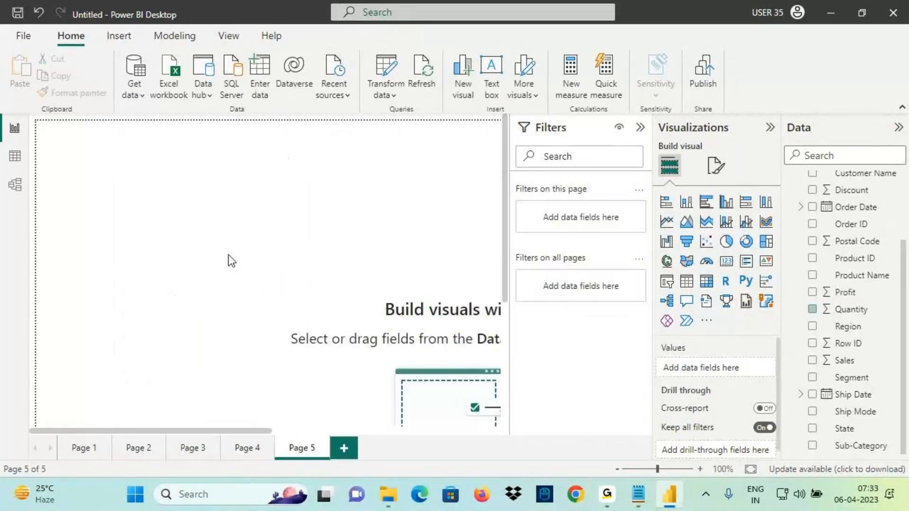
left_click_drag(133, 175, 290, 248)
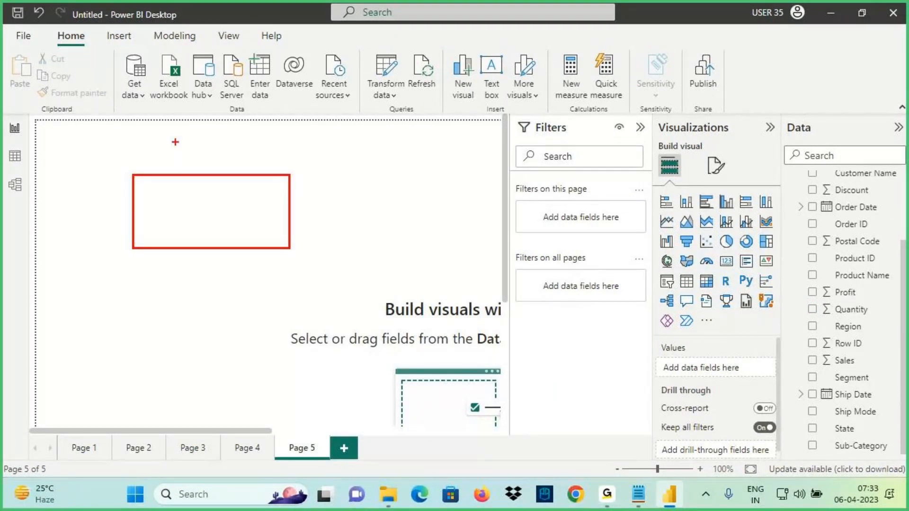
mouse_move(873, 494)
left_mouse_down()
mouse_move(881, 486)
mouse_move(848, 478)
mouse_move(782, 356)
mouse_move(290, 201)
mouse_move(308, 246)
left_mouse_up()
mouse_move(163, 212)
left_mouse_down()
mouse_move(166, 190)
mouse_move(189, 209)
mouse_move(201, 189)
mouse_move(204, 223)
left_mouse_up()
left_click_drag(183, 220, 255, 204)
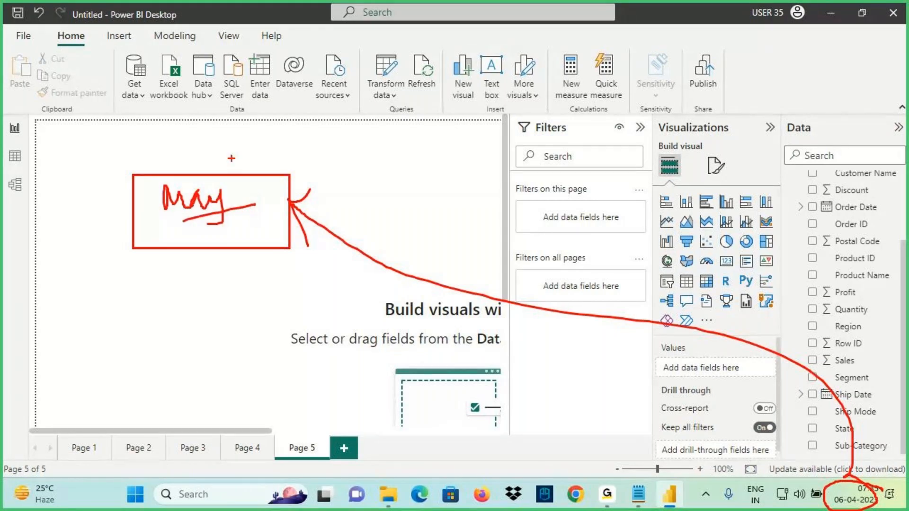
left_click_drag(229, 134, 246, 206)
left_click_drag(176, 274, 328, 354)
mouse_move(207, 334)
left_mouse_down()
mouse_move(213, 296)
mouse_move(235, 335)
left_mouse_up()
mouse_move(209, 317)
left_mouse_down()
mouse_move(245, 311)
mouse_move(252, 323)
left_mouse_up()
left_click_drag(255, 292, 270, 329)
left_click_drag(275, 310, 211, 347)
left_click_drag(241, 251, 245, 301)
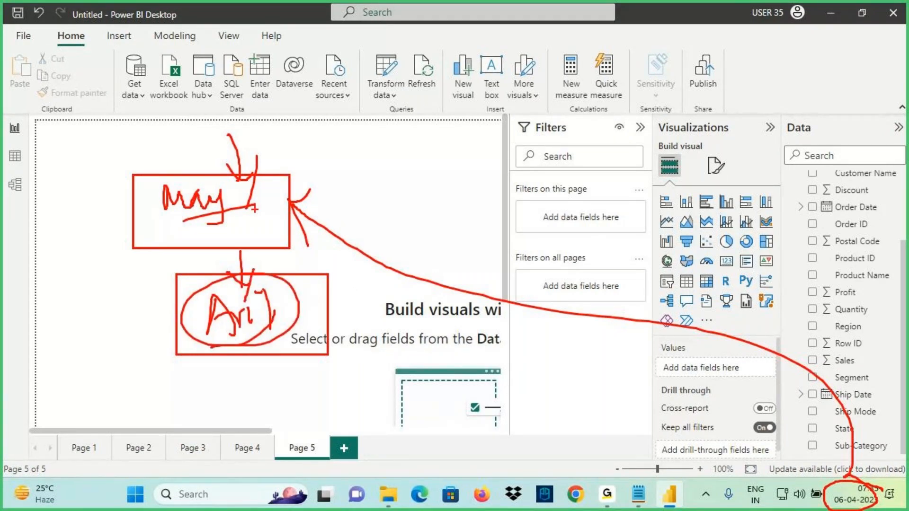
Drag across the empty Page 5 canvas, then dismiss with Escape
key("e")
left_click_drag(79, 149, 222, 223)
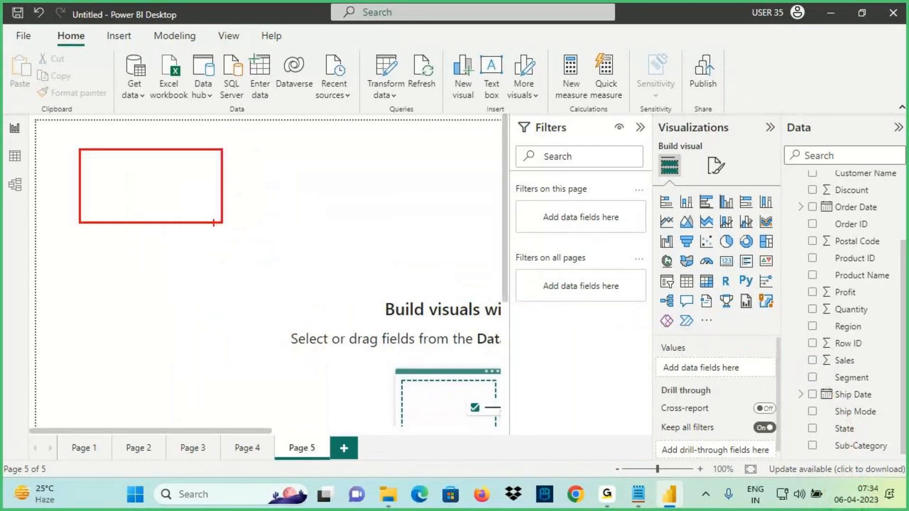
left_click_drag(155, 79, 152, 141)
left_click_drag(128, 106, 151, 140)
left_click_drag(176, 106, 111, 201)
mouse_move(145, 176)
left_mouse_down()
mouse_move(160, 192)
mouse_move(193, 161)
mouse_move(181, 200)
left_mouse_up()
left_click_drag(141, 253, 143, 204)
left_click_drag(132, 232, 172, 231)
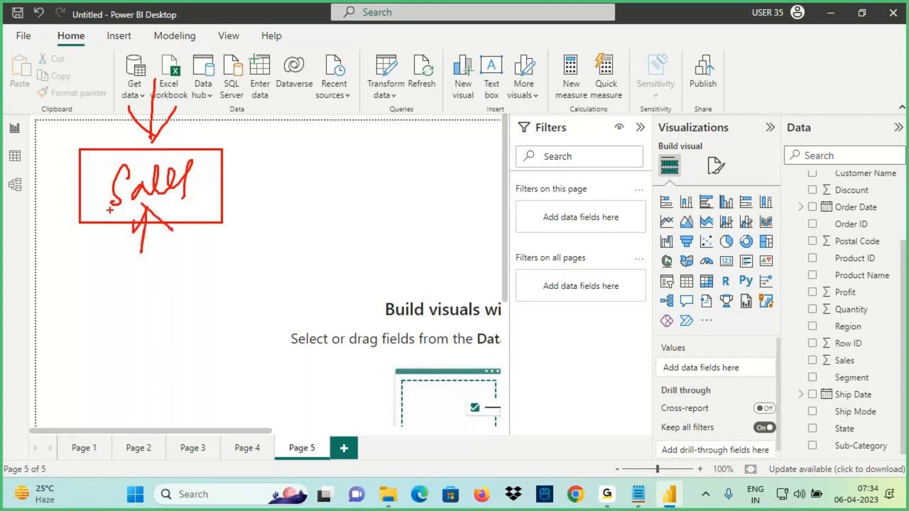
left_click_drag(108, 209, 185, 196)
left_click_drag(192, 163, 178, 203)
left_click_drag(283, 149, 377, 208)
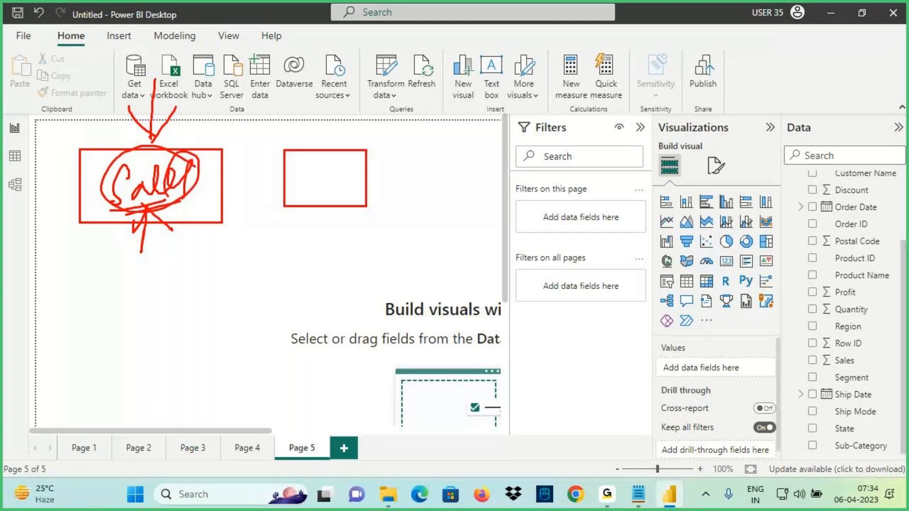
mouse_move(303, 192)
left_mouse_down()
mouse_move(347, 187)
mouse_move(369, 206)
left_mouse_up()
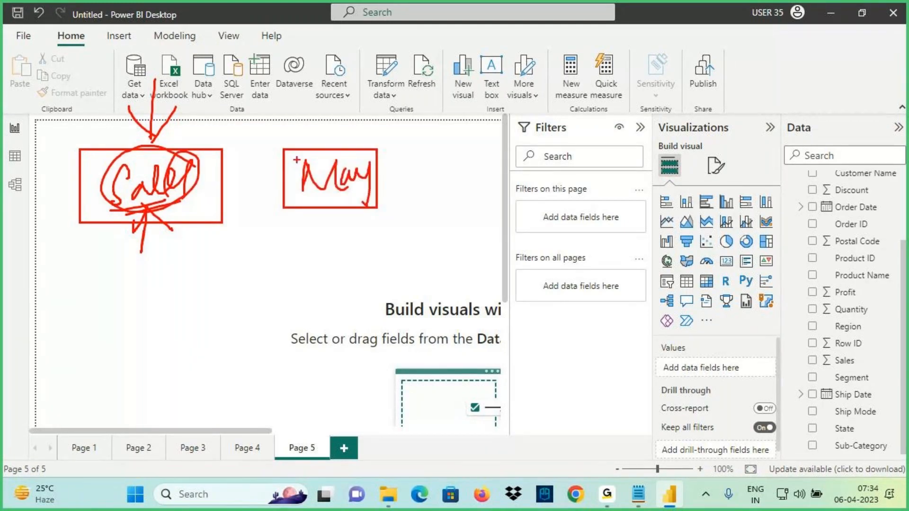
left_click_drag(73, 150, 218, 211)
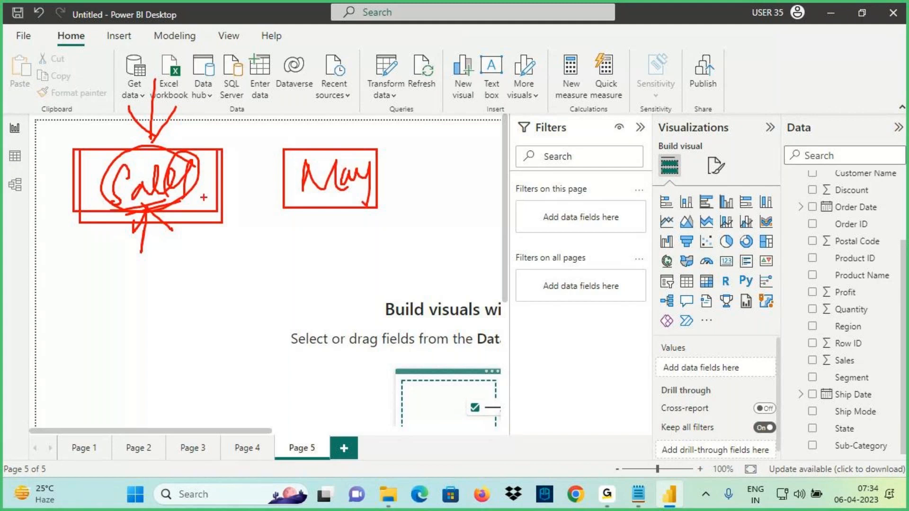
left_click_drag(152, 134, 153, 66)
left_click_drag(279, 148, 449, 246)
left_click_drag(341, 154, 341, 75)
left_click_drag(307, 202, 388, 193)
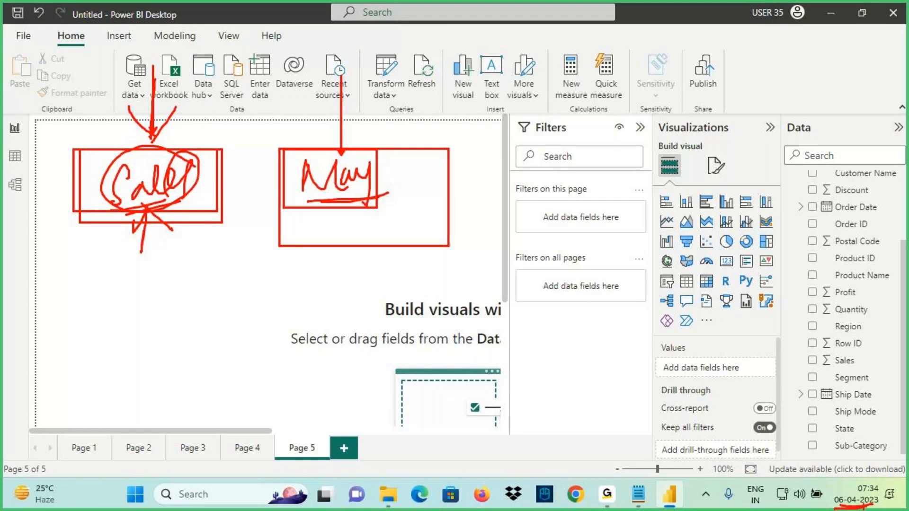
left_click_drag(107, 264, 133, 262)
left_click_drag(110, 250, 151, 236)
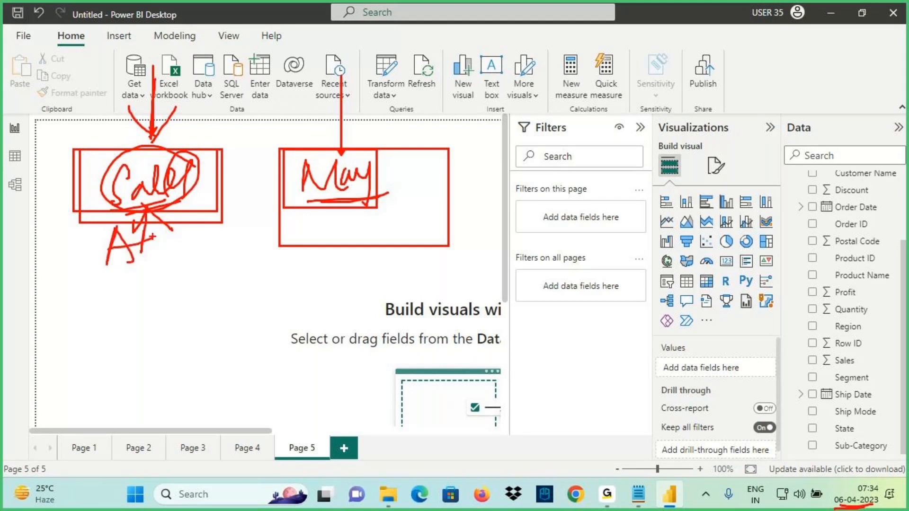
left_click_drag(302, 206, 362, 211)
mouse_move(864, 488)
left_mouse_down()
mouse_move(865, 456)
mouse_move(891, 473)
left_mouse_up()
mouse_move(474, 335)
left_mouse_down()
mouse_move(456, 367)
mouse_move(495, 351)
mouse_move(514, 330)
mouse_move(467, 363)
left_mouse_up()
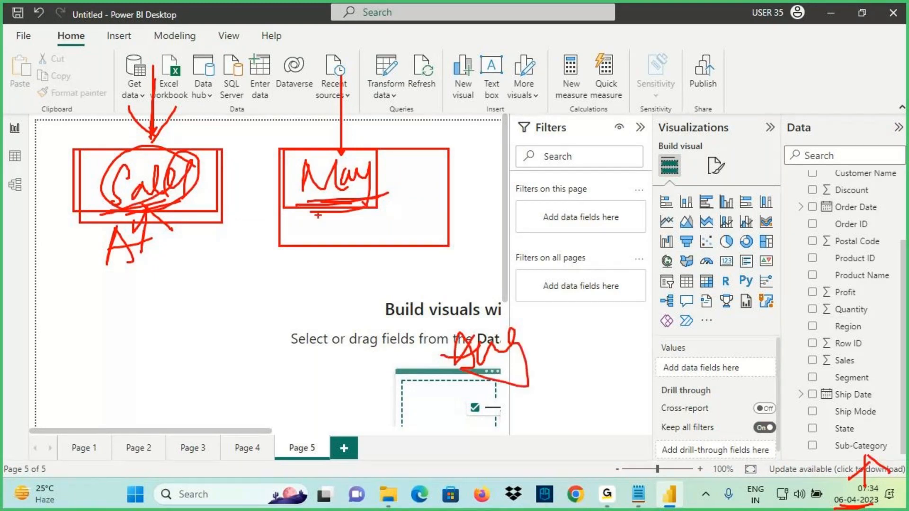
left_click_drag(296, 204, 374, 202)
key("Escape")
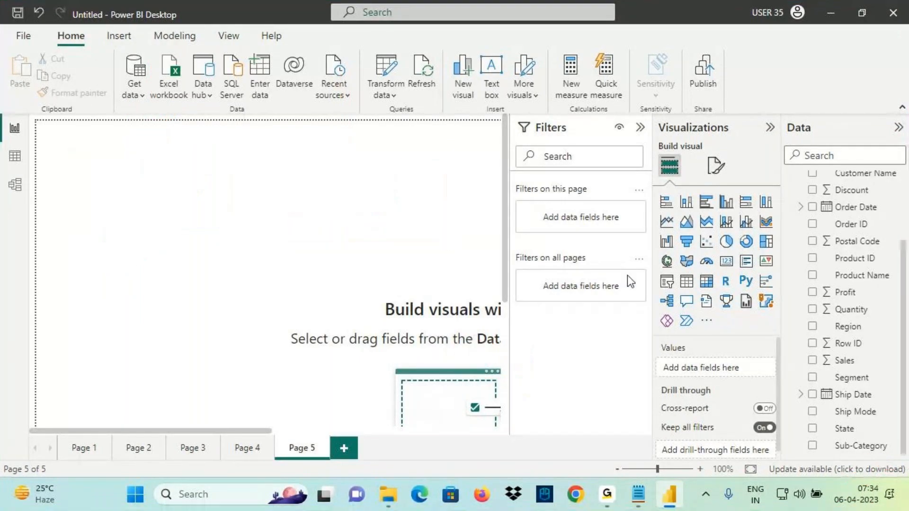
Add a card visual to Page 5 showing Sum of Sales
left_click(732, 268)
left_click_drag(844, 361, 405, 288)
left_click_drag(179, 216, 187, 237)
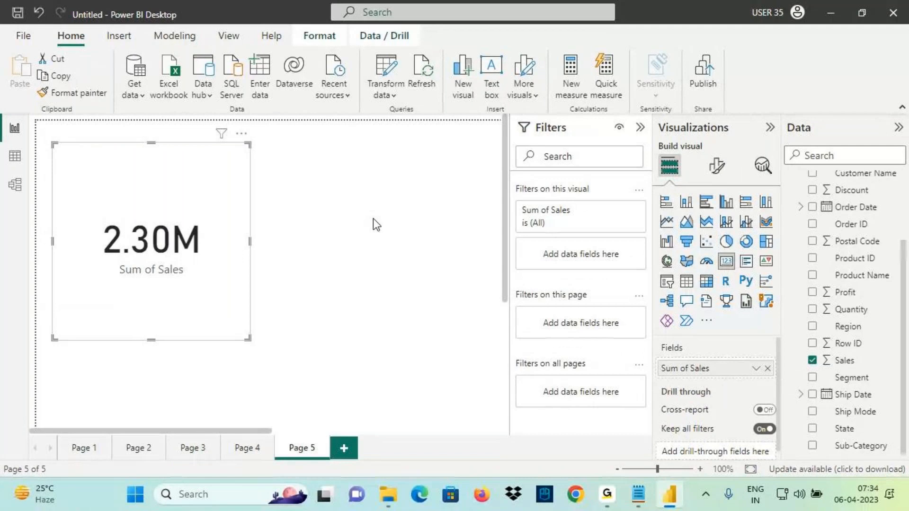
key("ctrl+2")
left_click_drag(108, 258, 227, 254)
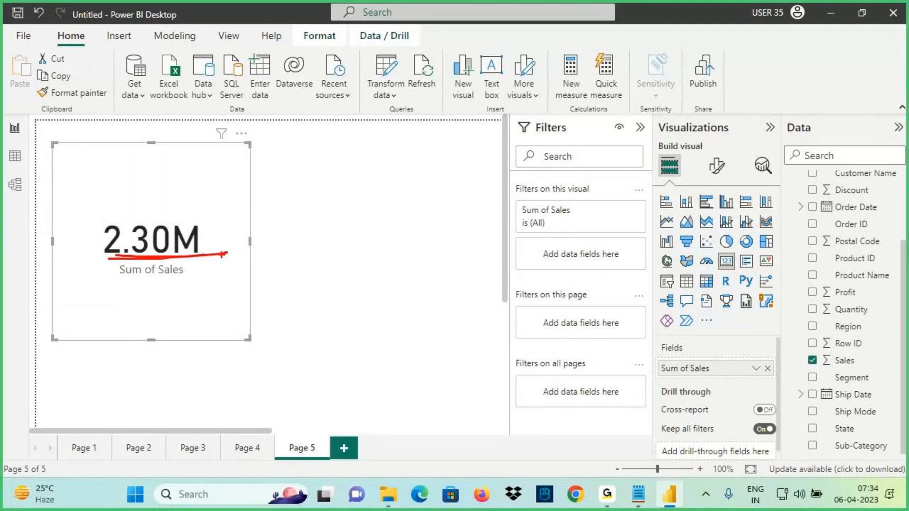
left_click_drag(846, 475, 882, 490)
mouse_move(864, 478)
left_mouse_down()
mouse_move(227, 254)
mouse_move(254, 300)
left_mouse_up()
key("e")
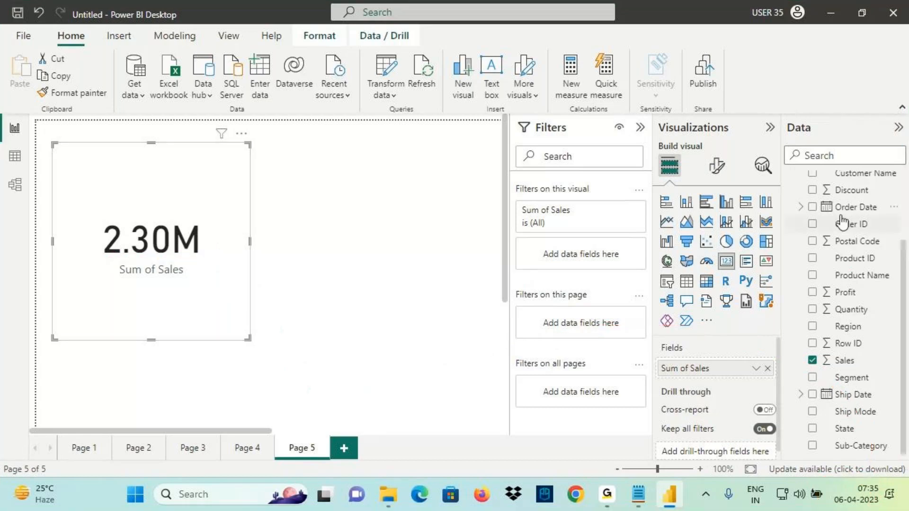
mouse_move(813, 213)
left_mouse_down()
mouse_move(872, 211)
mouse_move(740, 175)
left_mouse_up()
left_click_drag(740, 175, 753, 203)
left_click_drag(731, 175, 765, 171)
left_click_drag(724, 119, 719, 161)
mouse_move(697, 124)
left_mouse_down()
mouse_move(729, 116)
mouse_move(743, 144)
mouse_move(755, 122)
mouse_move(834, 90)
mouse_move(847, 98)
left_mouse_up()
mouse_move(855, 75)
left_mouse_down()
mouse_move(855, 95)
mouse_move(867, 101)
left_mouse_up()
left_click_drag(871, 83, 908, 49)
mouse_move(754, 144)
left_mouse_down()
mouse_move(908, 109)
mouse_move(908, 93)
left_mouse_up()
Filter the card's Order Date to relative date 'is in this month' and apply it
left_click_drag(853, 207, 606, 259)
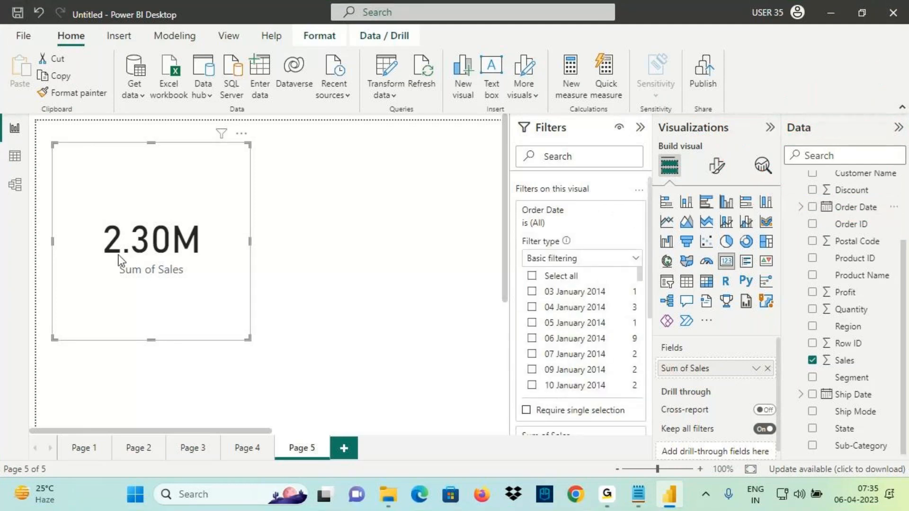
left_click_drag(100, 262, 181, 252)
left_click(559, 258)
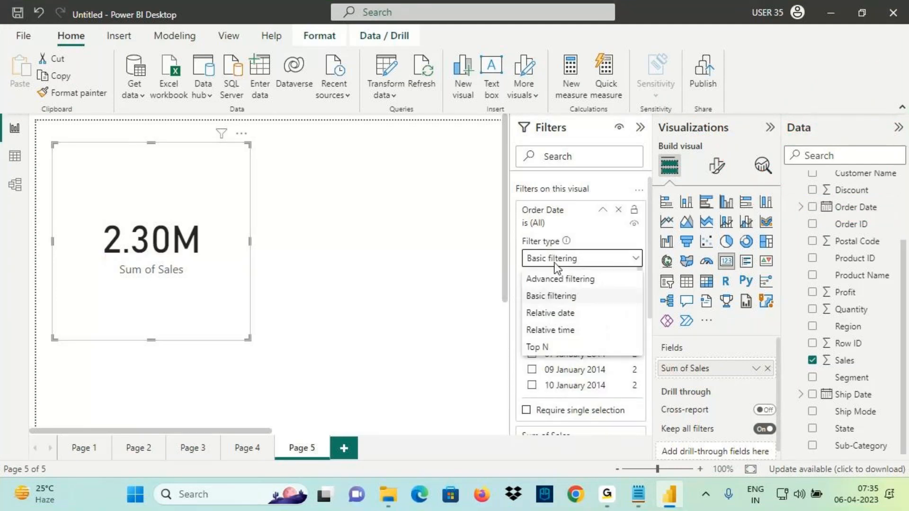
left_click(551, 313)
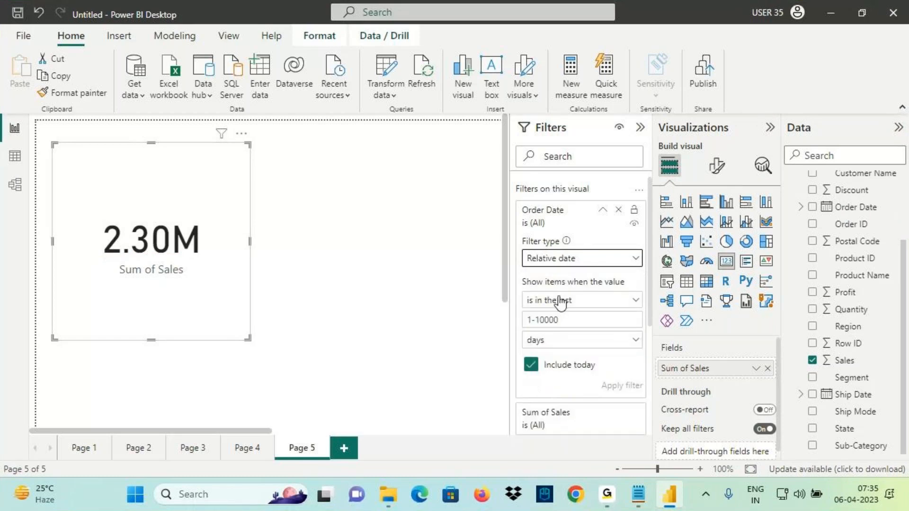
left_click(561, 303)
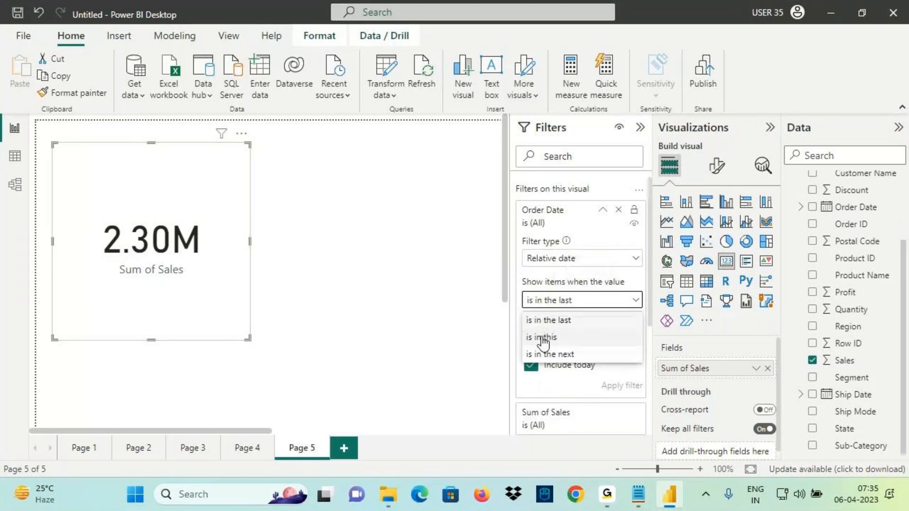
left_click(544, 340)
left_click(544, 320)
left_click(540, 374)
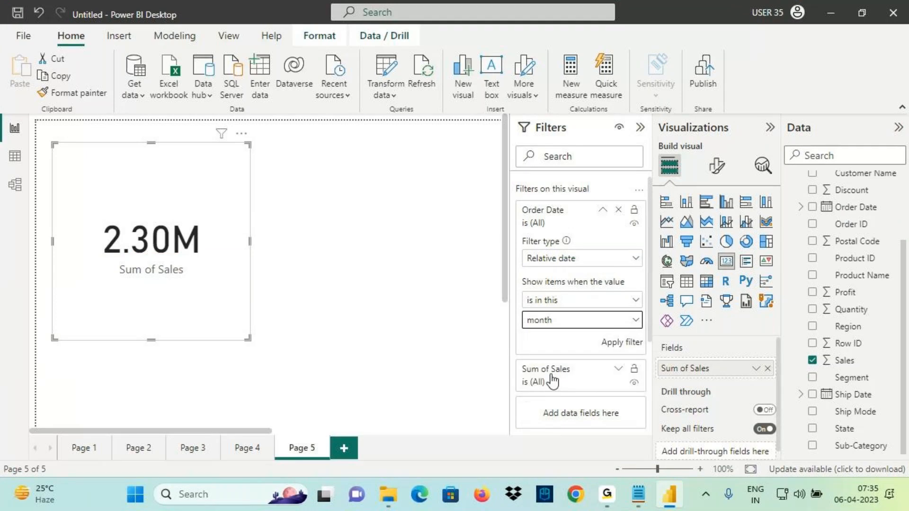
left_click(615, 343)
Collapse the filters pane, deselect the card and insert another card visual
left_click_drag(106, 260, 269, 247)
mouse_move(876, 475)
left_mouse_down()
mouse_move(905, 509)
mouse_move(687, 199)
mouse_move(138, 184)
left_mouse_up()
left_click_drag(186, 166, 232, 243)
mouse_move(320, 171)
left_mouse_down()
mouse_move(442, 220)
mouse_move(393, 281)
mouse_move(347, 106)
left_mouse_up()
key("Escape")
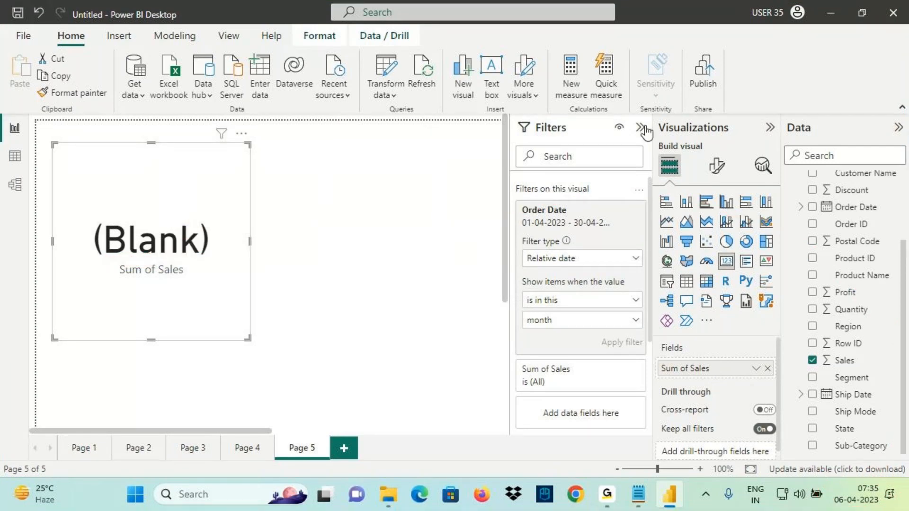
left_click(641, 128)
left_click(401, 197)
left_click(726, 261)
Place the new card at top centre with Sum of Sales and add an Order Date filter
left_click_drag(224, 344, 509, 242)
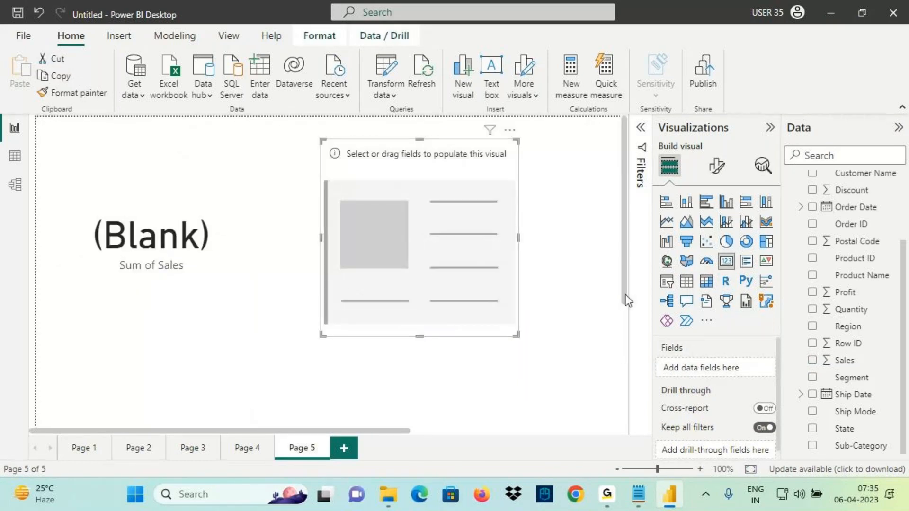
left_click_drag(845, 361, 469, 279)
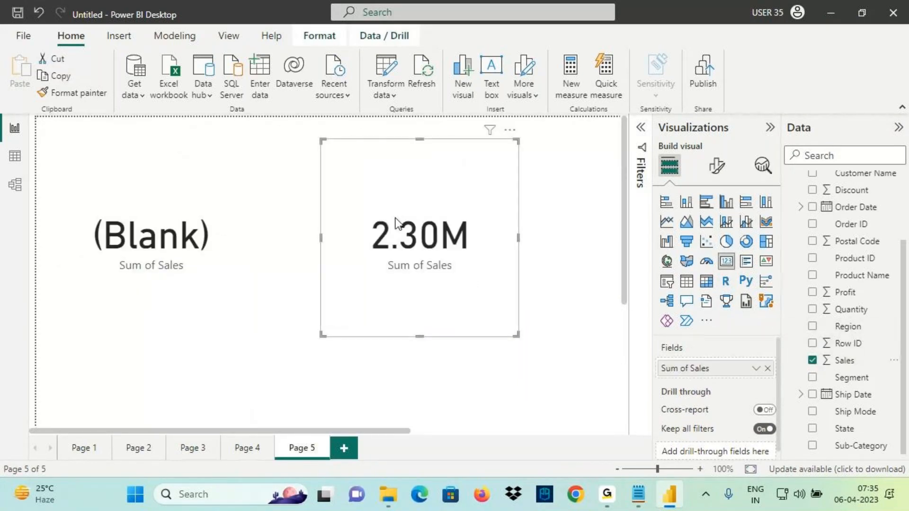
left_click_drag(423, 189, 410, 214)
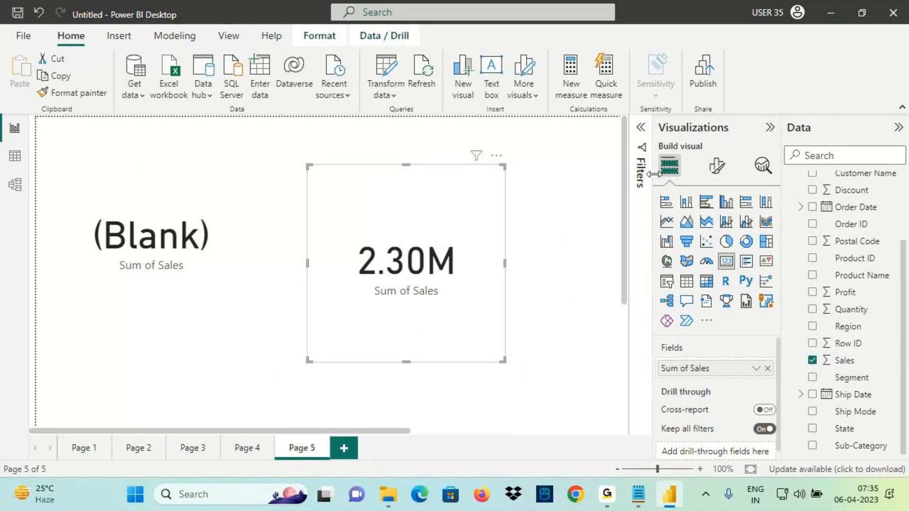
left_click(640, 130)
left_click_drag(853, 207, 608, 252)
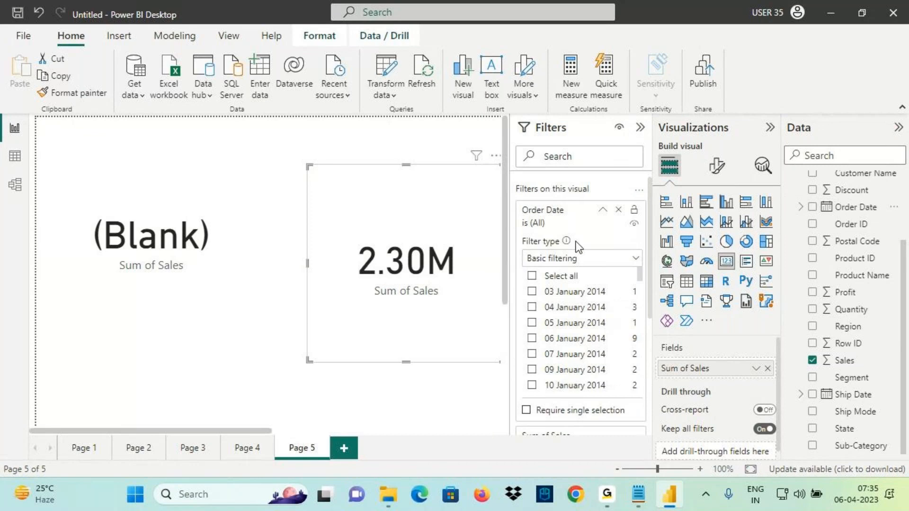
left_click(602, 210)
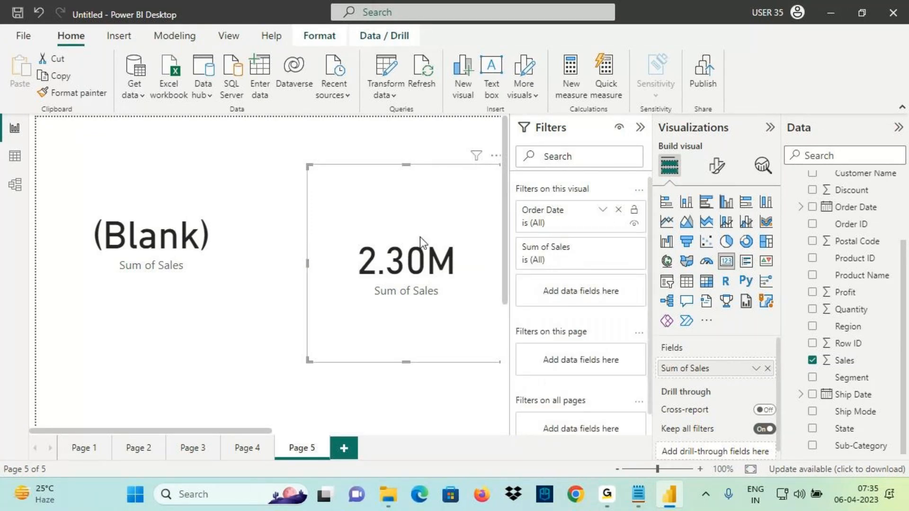
left_click_drag(419, 237, 368, 225)
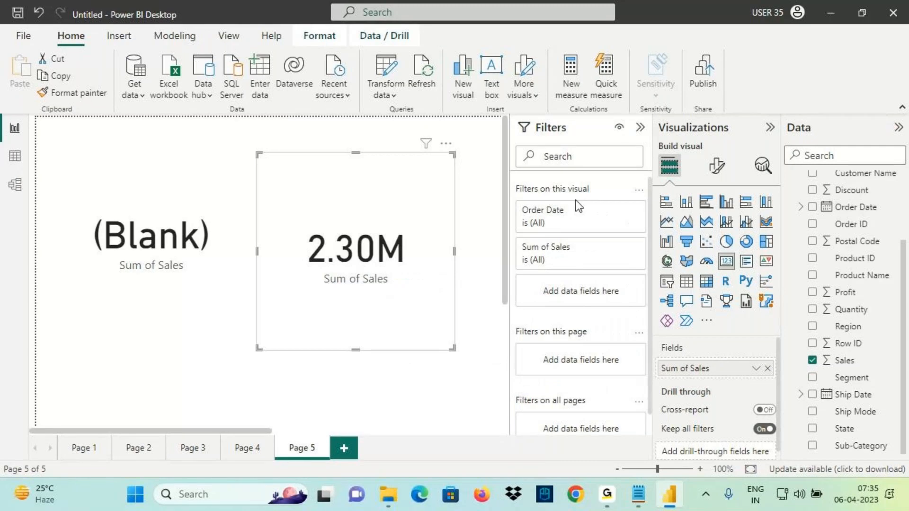
Set the card's Order Date to relative date 'is in the next 1 calendar months' and apply
left_click(595, 214)
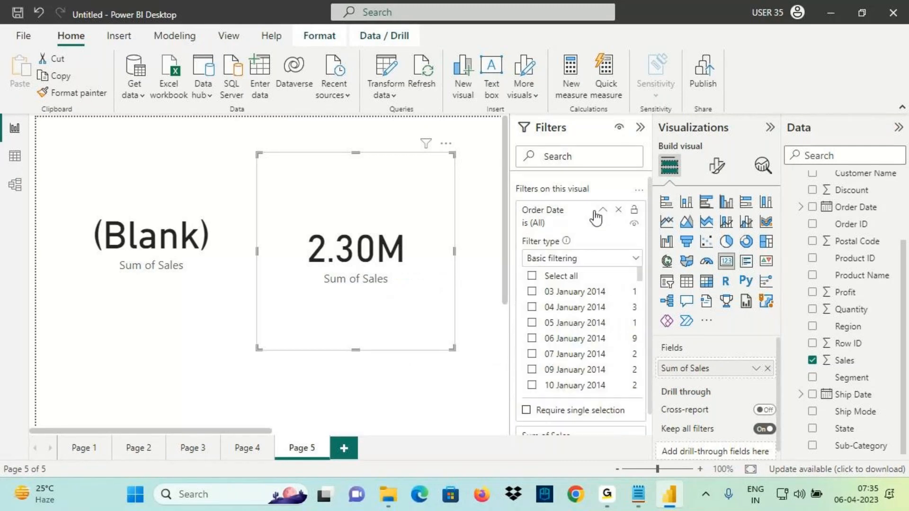
left_click(554, 259)
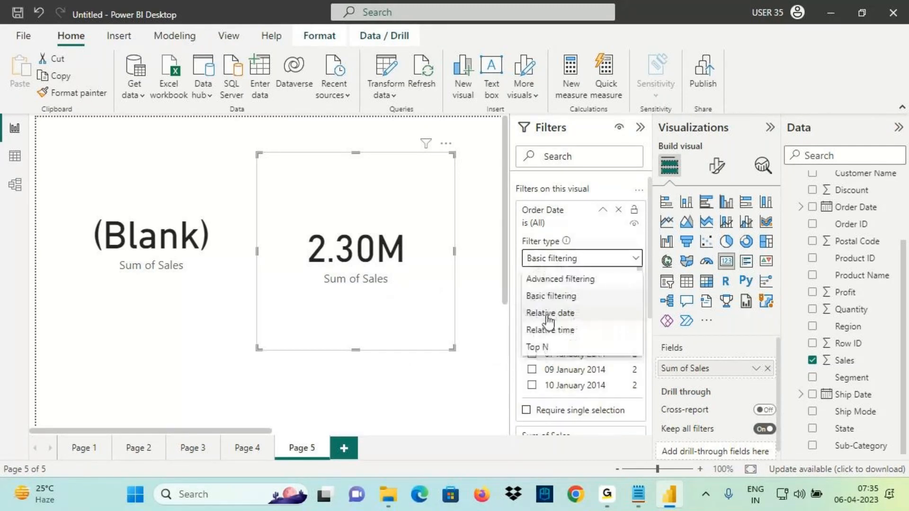
left_click(550, 314)
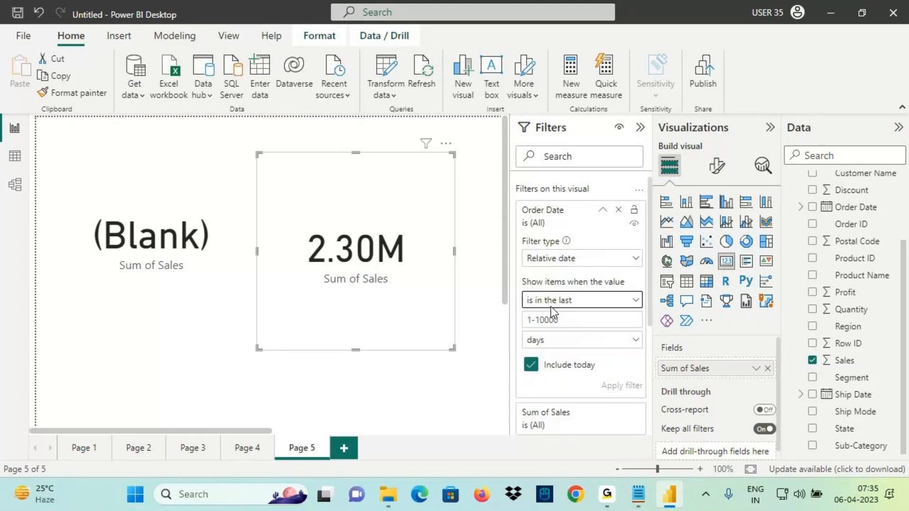
left_click(551, 306)
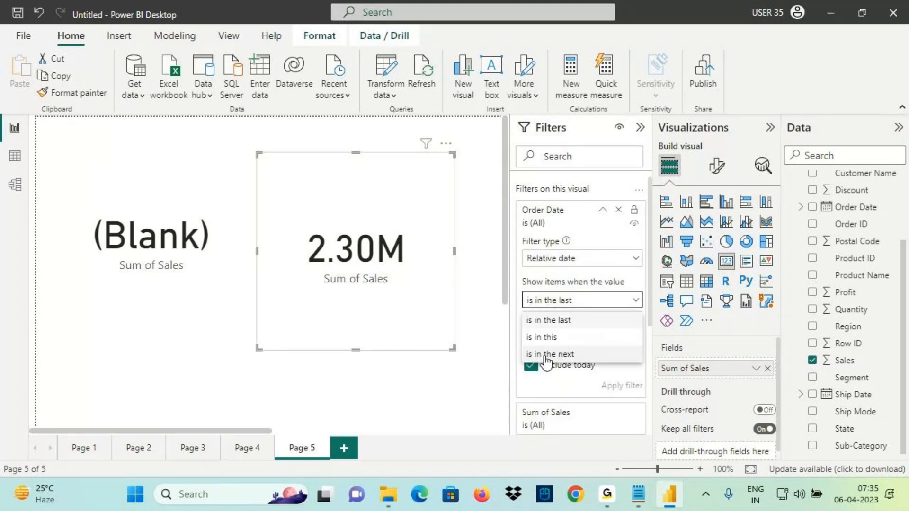
left_click(550, 355)
type("1")
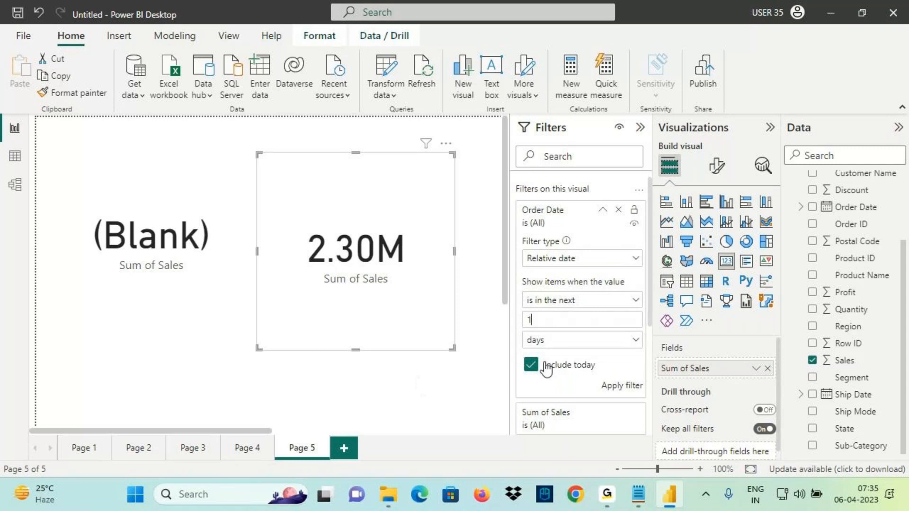
left_click(545, 341)
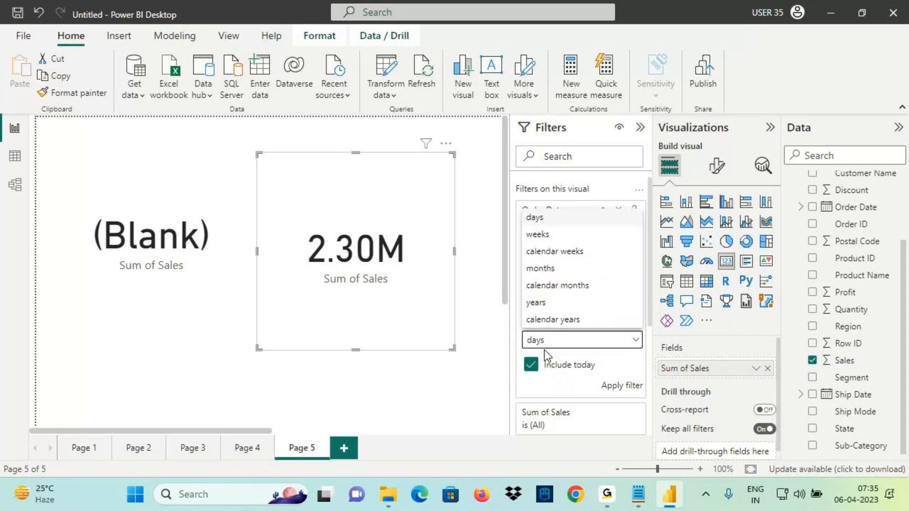
left_click(559, 287)
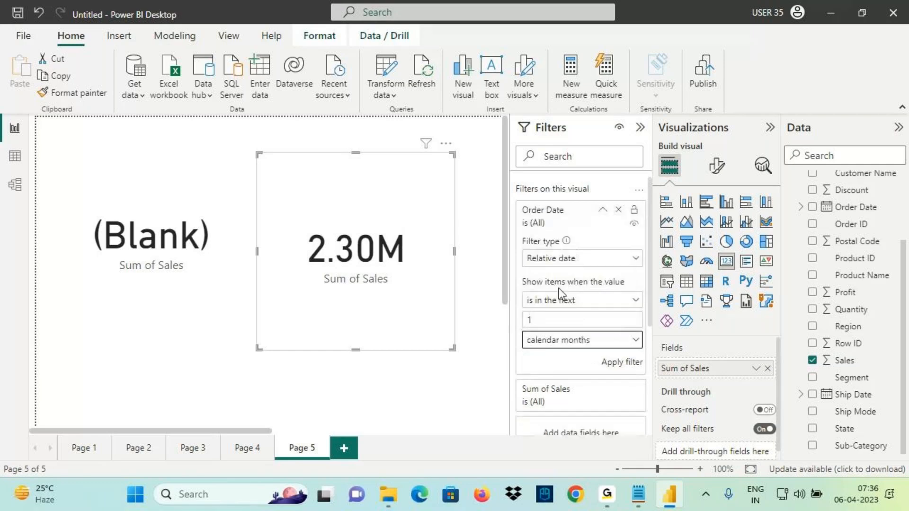
left_click(624, 360)
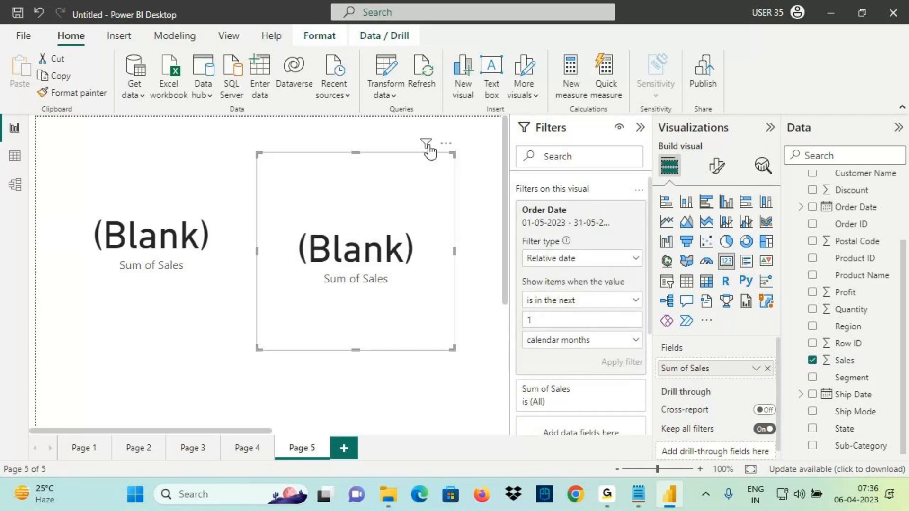
Review the two Sum of Sales cards, both showing (Blank), then dismiss with Escape
mouse_move(429, 150)
left_click_drag(445, 213, 529, 204)
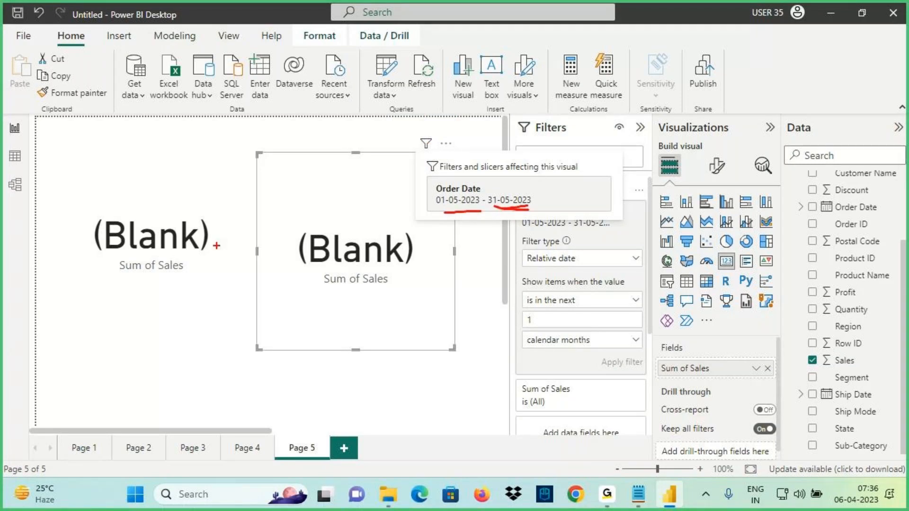
left_click_drag(175, 159, 175, 239)
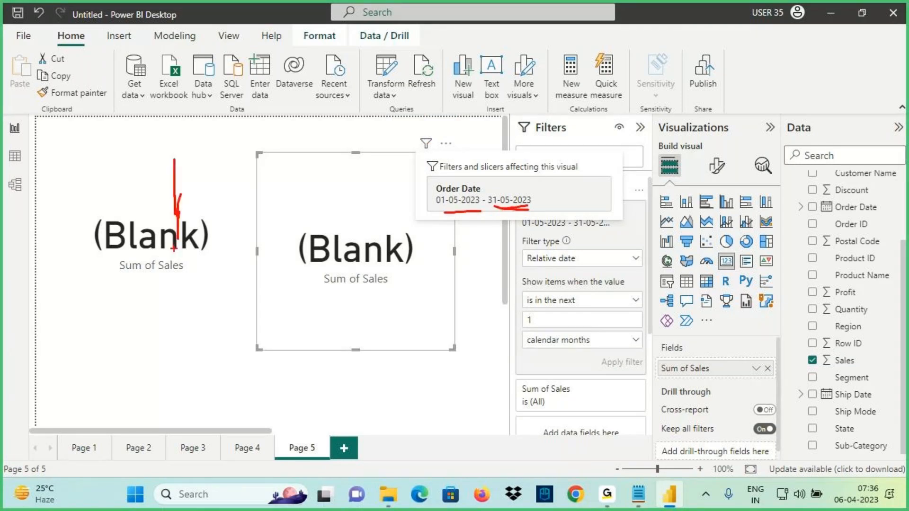
mouse_move(179, 209)
left_mouse_down()
mouse_move(198, 266)
mouse_move(110, 234)
left_mouse_up()
mouse_move(114, 273)
left_mouse_down()
mouse_move(113, 300)
mouse_move(134, 294)
left_mouse_up()
mouse_move(90, 229)
left_mouse_down()
mouse_move(156, 286)
mouse_move(111, 265)
mouse_move(121, 258)
left_mouse_up()
left_click_drag(285, 132, 310, 183)
mouse_move(367, 152)
left_mouse_down()
mouse_move(428, 227)
mouse_move(320, 208)
left_mouse_up()
mouse_move(293, 253)
left_mouse_down()
mouse_move(335, 236)
mouse_move(332, 244)
left_mouse_up()
mouse_move(351, 201)
left_mouse_down()
mouse_move(351, 234)
mouse_move(379, 198)
mouse_move(419, 204)
left_mouse_up()
left_click_drag(424, 217, 533, 220)
mouse_move(890, 462)
left_mouse_down()
mouse_move(835, 476)
mouse_move(896, 474)
left_mouse_up()
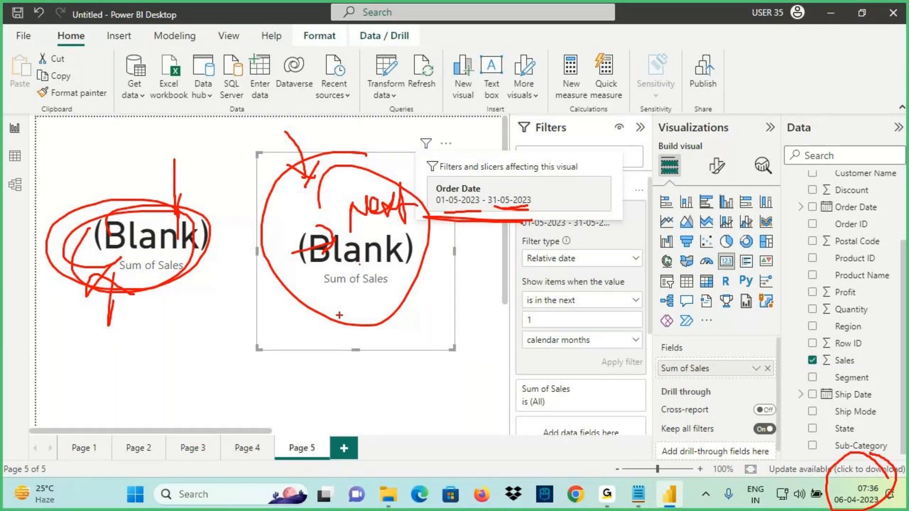
key("Escape")
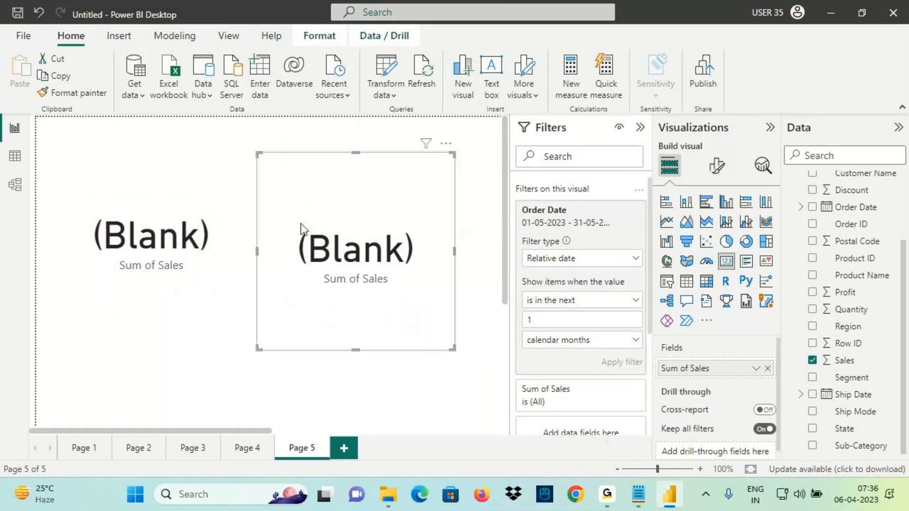
Review the cards' date filters, keeping 'is in the next' and calendar months
left_click(138, 193)
left_click(341, 208)
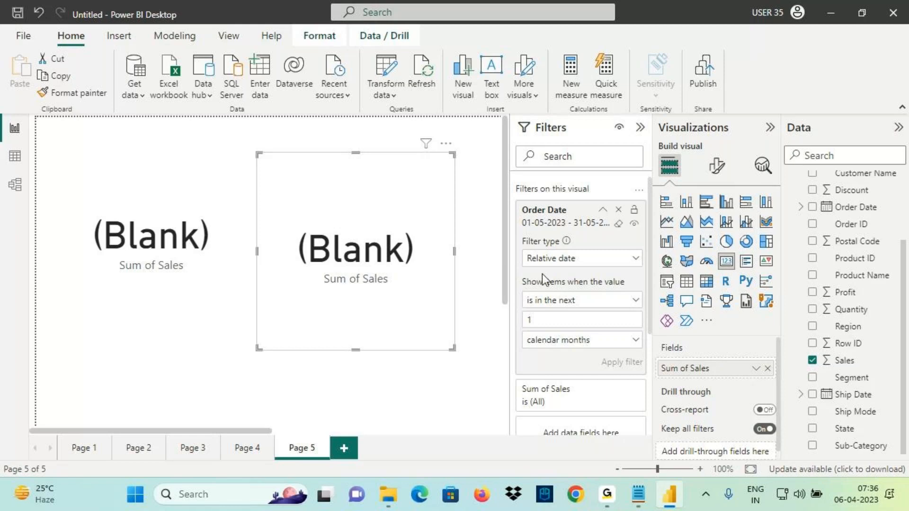
left_click(568, 300)
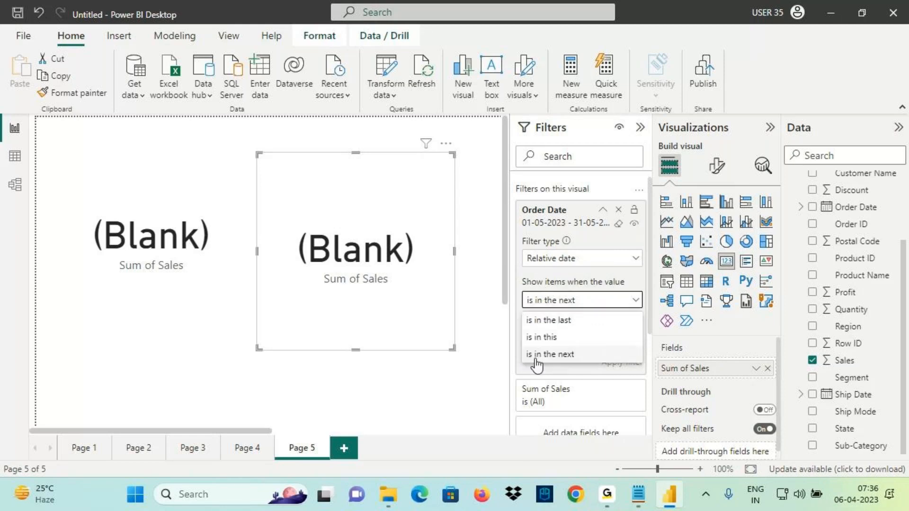
left_click(399, 288)
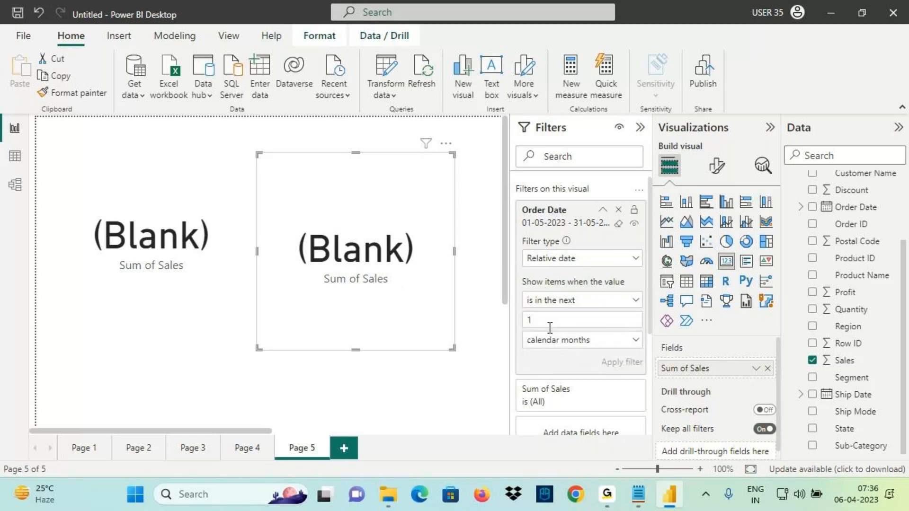
left_click(555, 341)
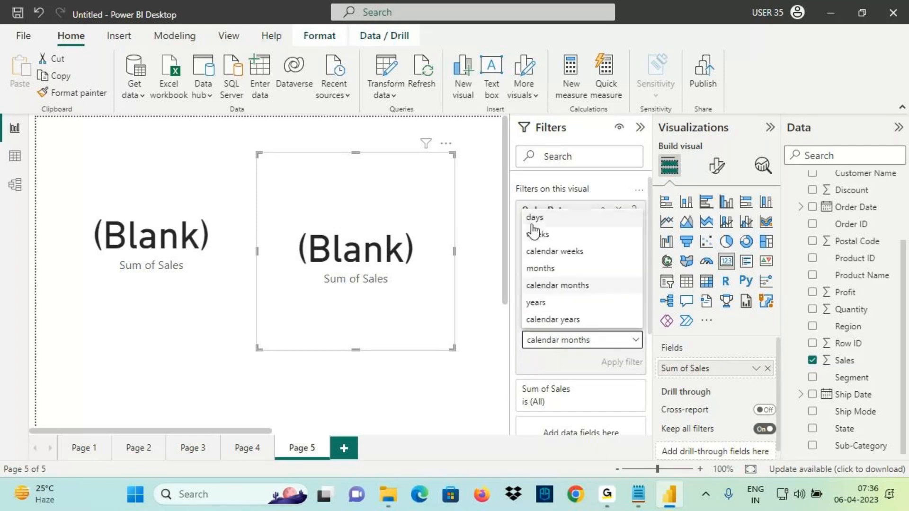
left_click(378, 256)
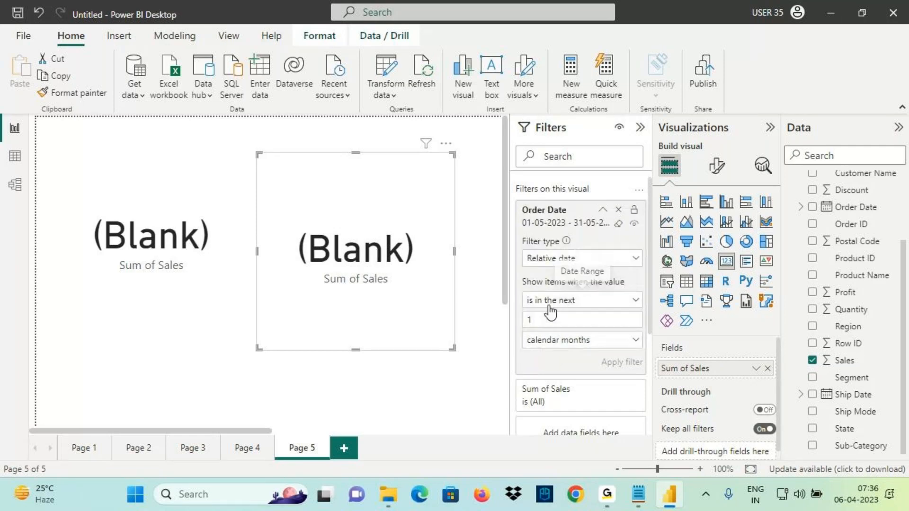
Annotate the date condition and time unit settings on screen, then clear the marks
key("ctrl+2")
left_click_drag(523, 307, 611, 301)
mouse_move(592, 291)
left_mouse_down()
mouse_move(613, 301)
mouse_move(582, 323)
left_mouse_up()
mouse_move(668, 273)
left_mouse_down()
mouse_move(656, 313)
mouse_move(702, 258)
mouse_move(786, 240)
left_mouse_up()
left_click_drag(728, 279, 739, 285)
left_click_drag(836, 429, 847, 493)
left_click_drag(907, 398, 854, 493)
mouse_move(894, 426)
left_mouse_down()
mouse_move(907, 454)
mouse_move(867, 497)
left_mouse_up()
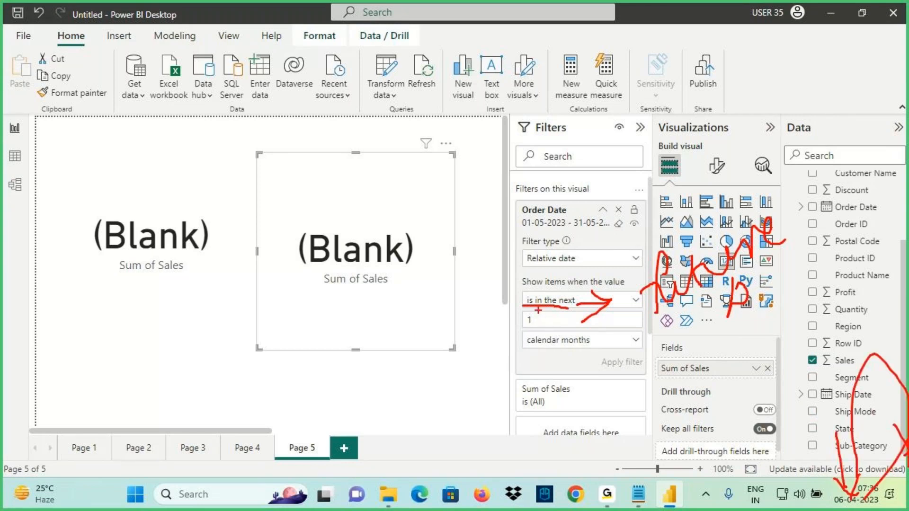
key("Escape")
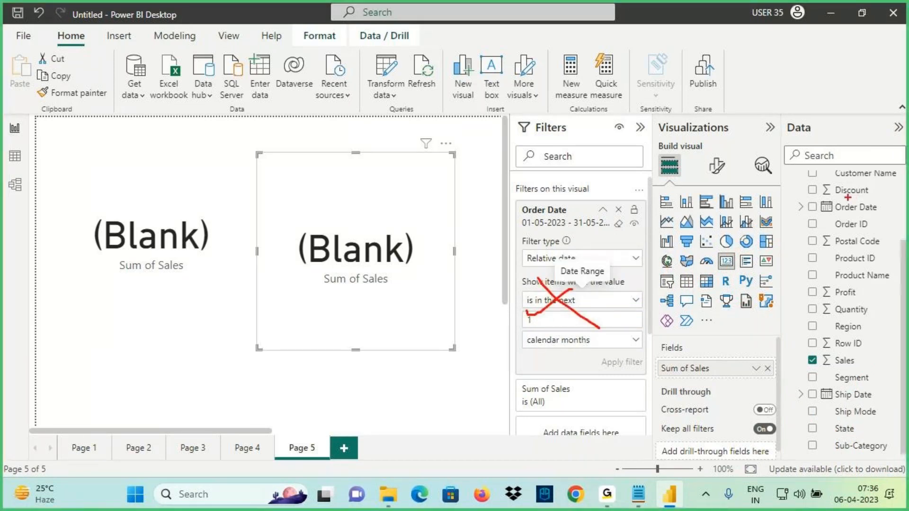
Sketch more notes at the top right, check the filter types, and add blank Page 6
mouse_move(840, 182)
left_mouse_down()
mouse_move(840, 194)
mouse_move(856, 185)
left_mouse_up()
mouse_move(842, 176)
left_mouse_down()
mouse_move(828, 183)
mouse_move(882, 172)
mouse_move(885, 198)
mouse_move(900, 179)
left_mouse_up()
left_click_drag(901, 159, 908, 180)
left_click_drag(824, 206, 825, 233)
mouse_move(806, 154)
left_mouse_down()
mouse_move(787, 86)
mouse_move(781, 121)
left_mouse_up()
left_click_drag(797, 84, 829, 85)
mouse_move(811, 47)
left_mouse_down()
mouse_move(817, 55)
mouse_move(800, 92)
mouse_move(826, 71)
mouse_move(852, 87)
left_mouse_up()
left_click_drag(851, 73, 863, 71)
left_click_drag(829, 98, 908, 90)
mouse_move(527, 300)
left_mouse_down()
mouse_move(585, 300)
mouse_move(536, 304)
left_mouse_up()
key("Escape")
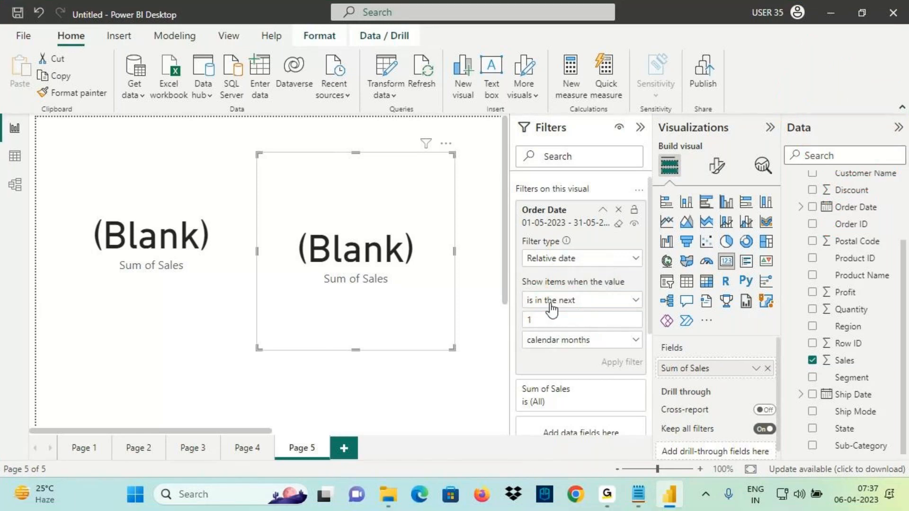
left_click(583, 259)
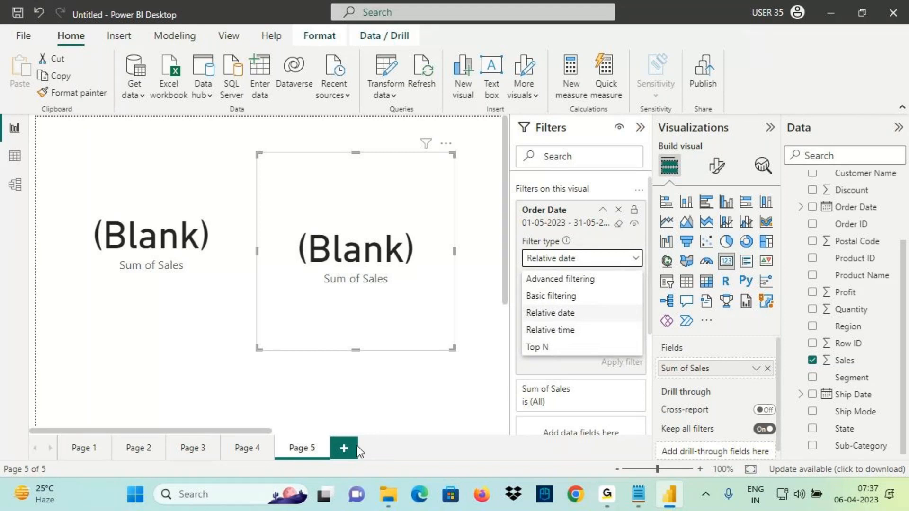
left_click(345, 448)
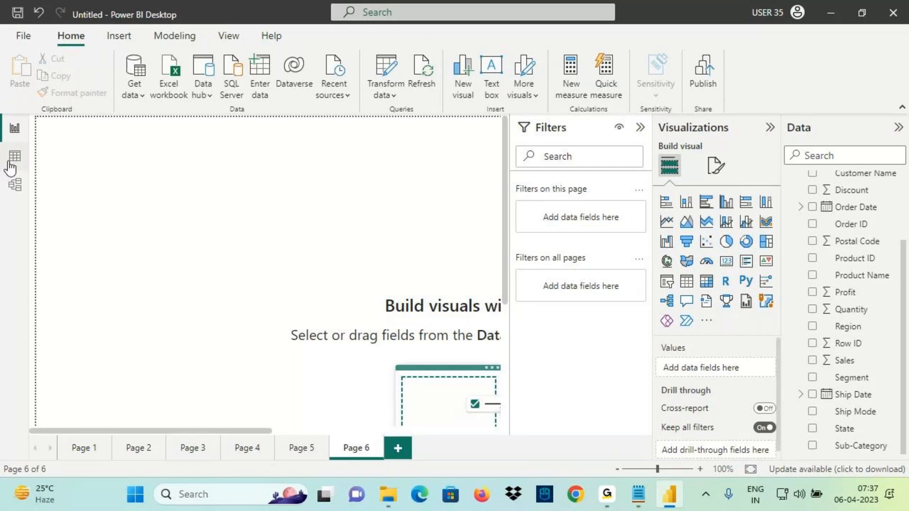
Switch to the Orders table and mark the 06 January 2014 order date and its ship date
left_click(14, 157)
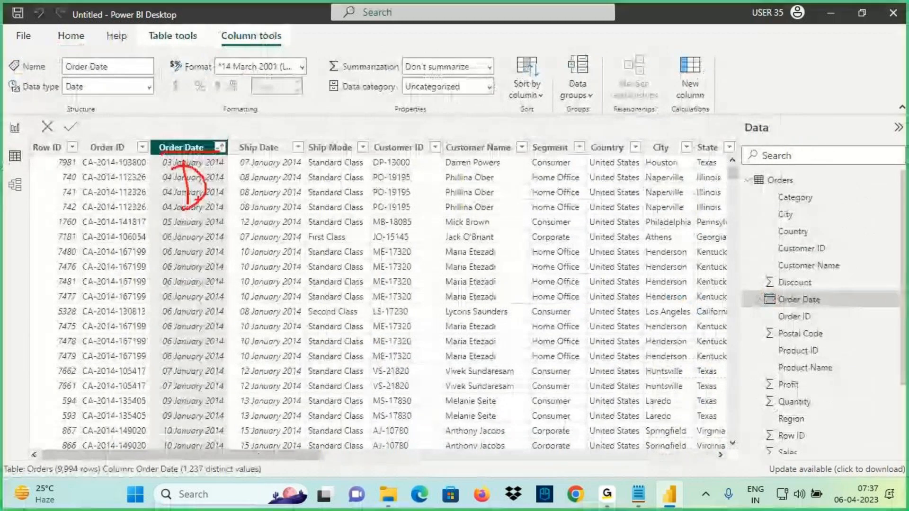
mouse_move(209, 190)
left_mouse_down()
mouse_move(244, 188)
mouse_move(251, 177)
left_mouse_up()
mouse_move(241, 193)
left_mouse_down()
mouse_move(249, 200)
mouse_move(301, 163)
left_mouse_up()
left_click_drag(332, 164, 332, 190)
left_click_drag(316, 167, 351, 161)
left_click_drag(351, 162, 351, 176)
mouse_move(362, 170)
left_mouse_down()
mouse_move(400, 149)
mouse_move(407, 180)
left_mouse_up()
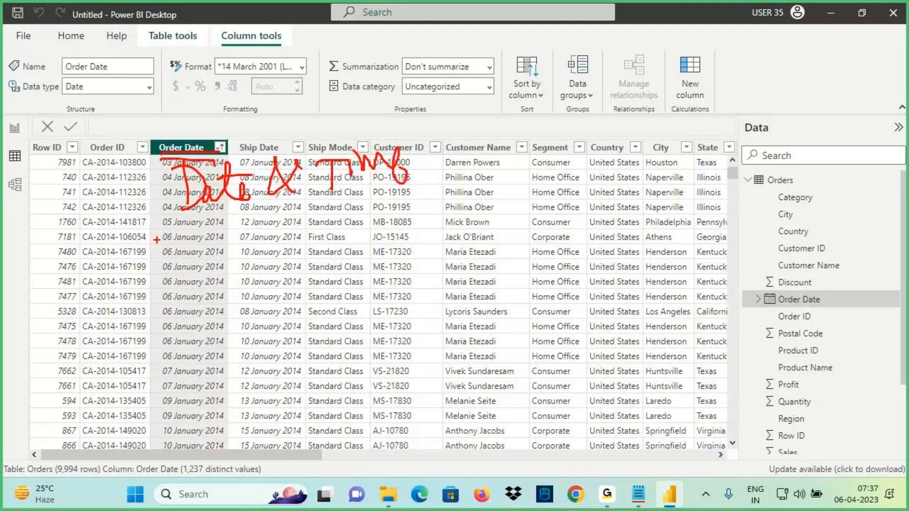
left_click_drag(156, 241, 285, 244)
left_click_drag(336, 192, 386, 179)
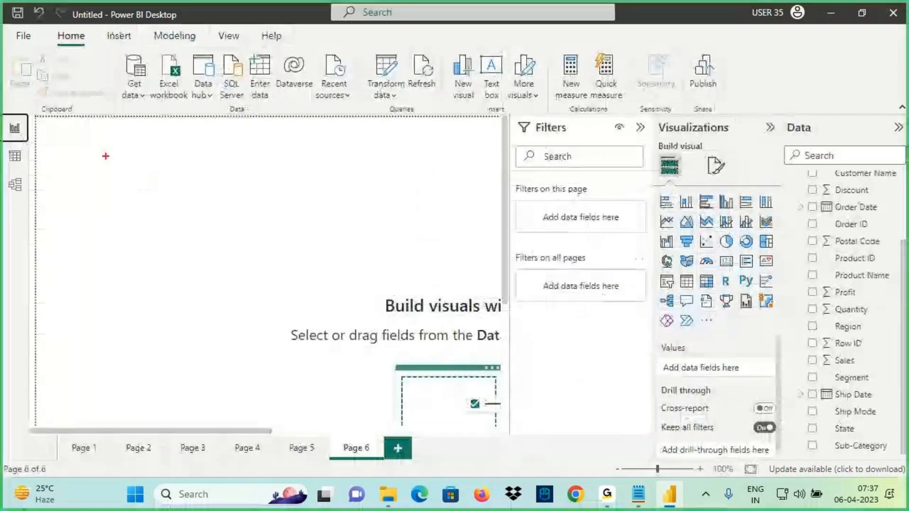
Sketch a box with arrows, a '2hrs' note linked to the clock time, then clear it
left_click_drag(97, 152, 191, 218)
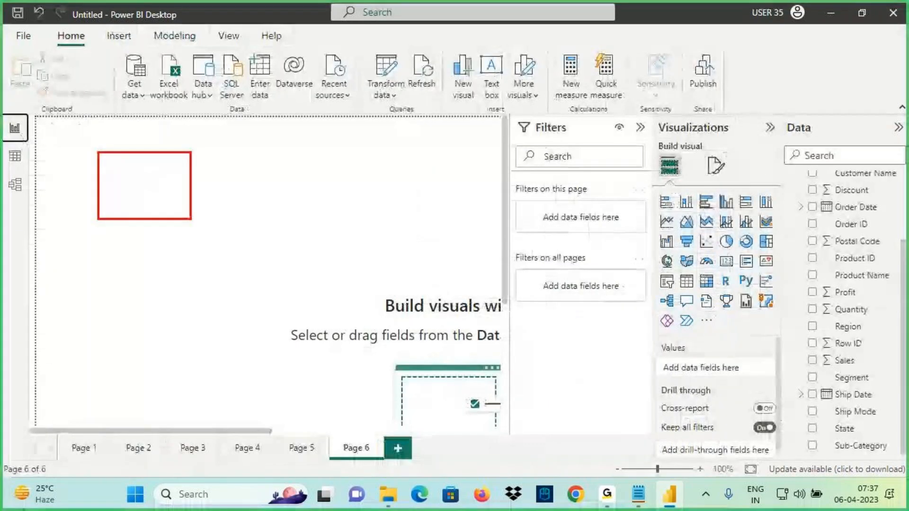
mouse_move(127, 157)
left_mouse_down()
mouse_move(133, 204)
mouse_move(171, 192)
left_mouse_up()
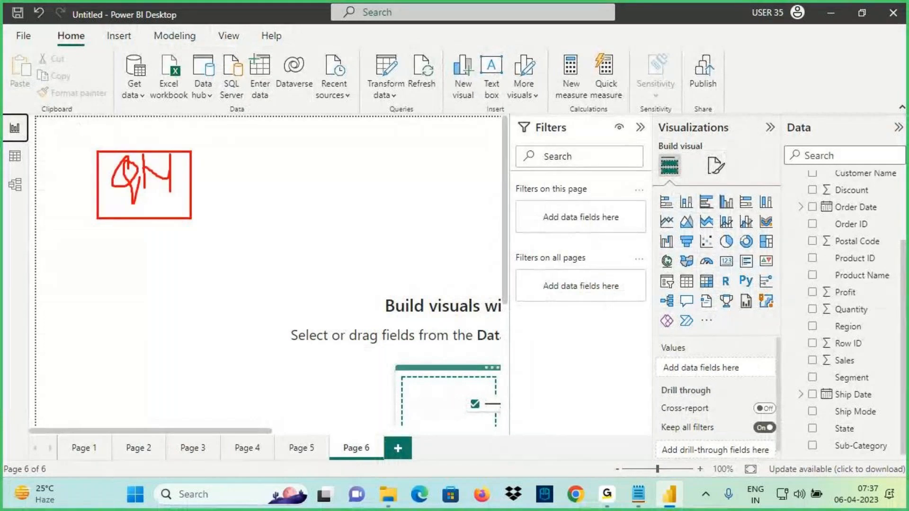
left_click_drag(116, 199, 266, 158)
left_click_drag(240, 151, 251, 180)
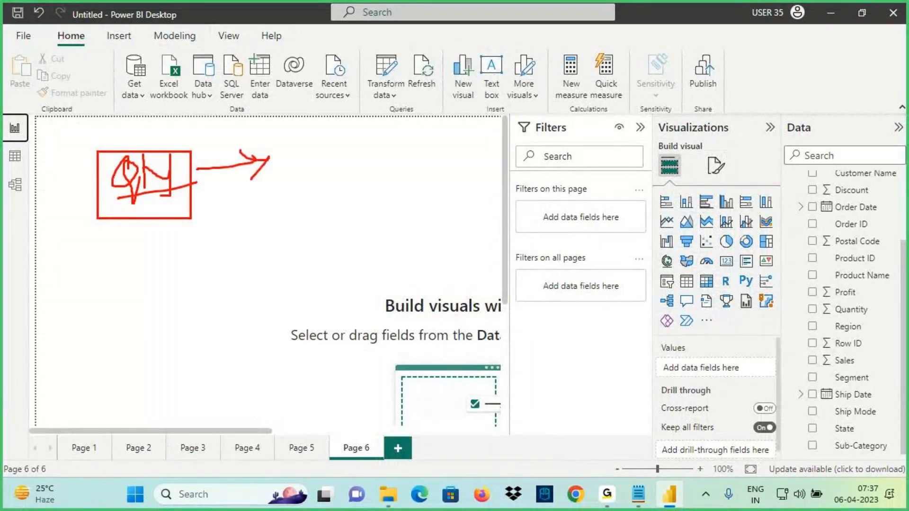
left_click_drag(313, 142, 351, 176)
mouse_move(349, 113)
left_mouse_down()
mouse_move(364, 175)
mouse_move(395, 142)
mouse_move(390, 175)
left_mouse_up()
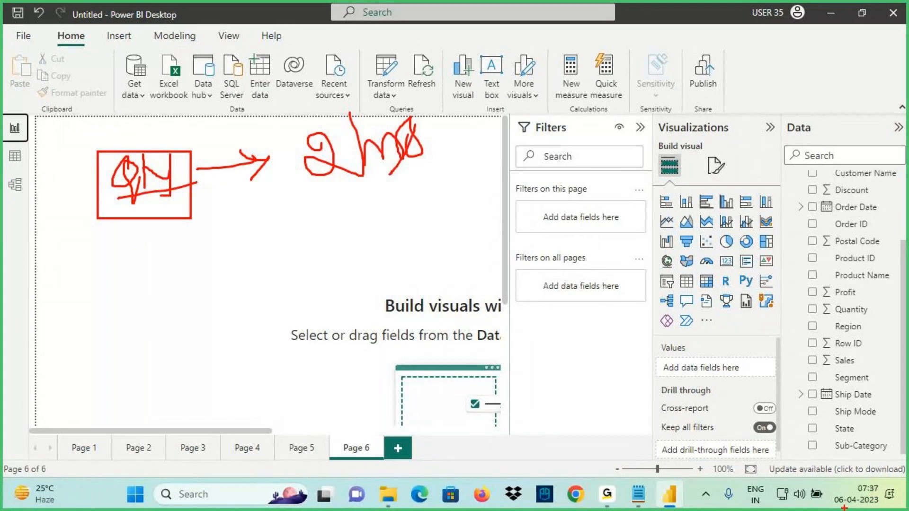
mouse_move(883, 493)
left_mouse_down()
mouse_move(855, 494)
mouse_move(888, 477)
mouse_move(406, 142)
mouse_move(398, 163)
left_mouse_up()
left_click_drag(337, 177, 479, 177)
key("Escape")
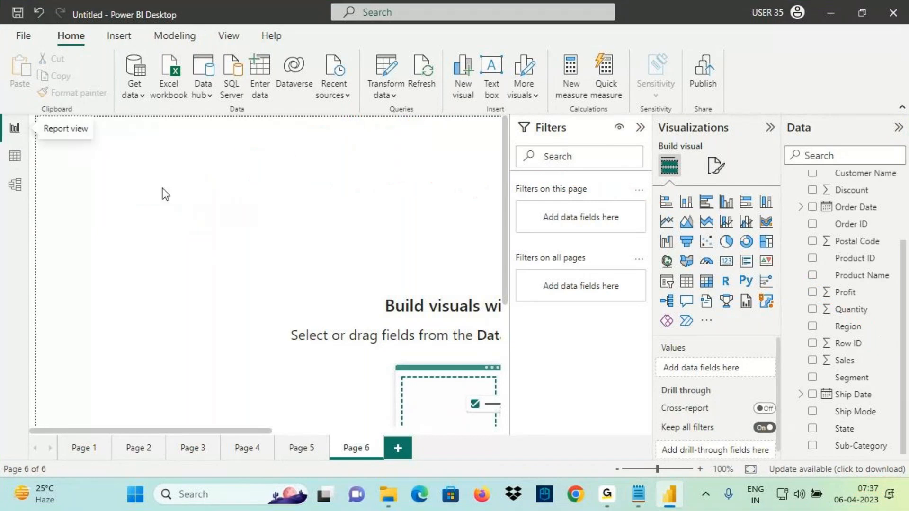
Add a card showing 38K Sum of Quantity, with Order Date filtering that visual
left_click(726, 261)
scroll(851, 286, "down", 1)
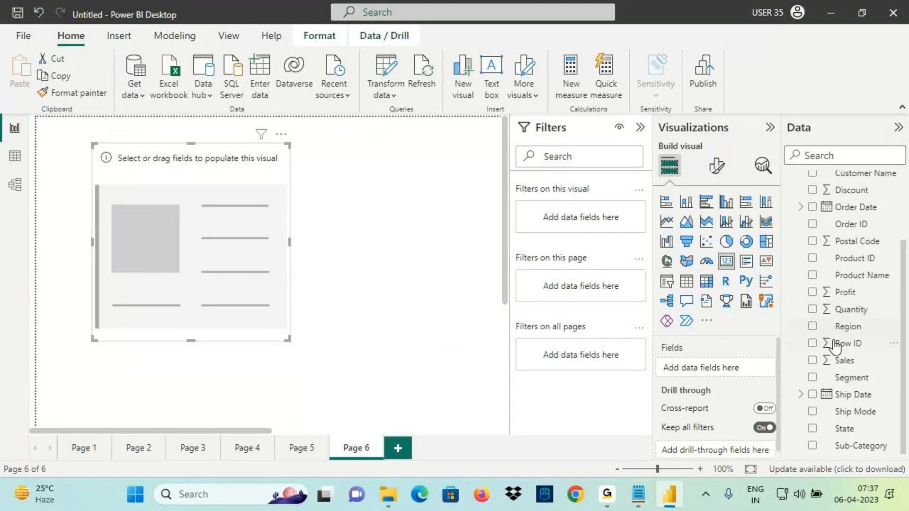
left_click_drag(852, 312, 244, 249)
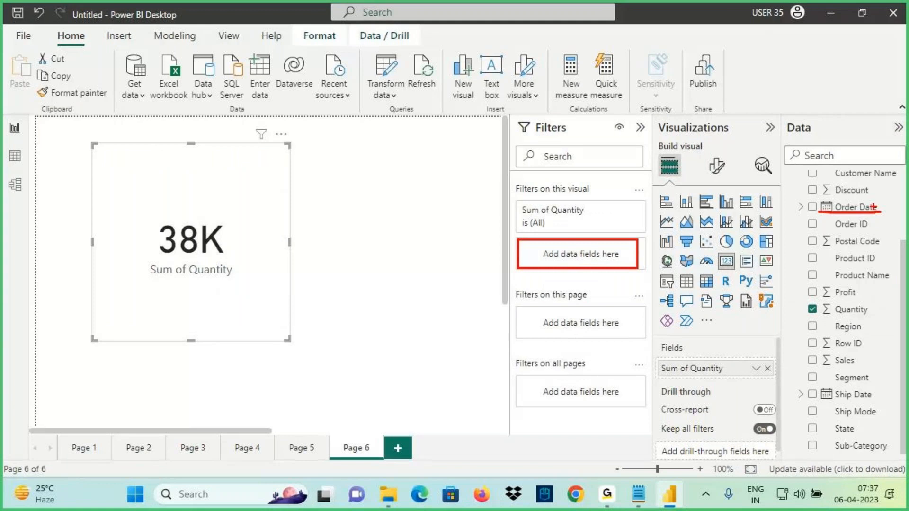
left_click_drag(852, 207, 581, 254)
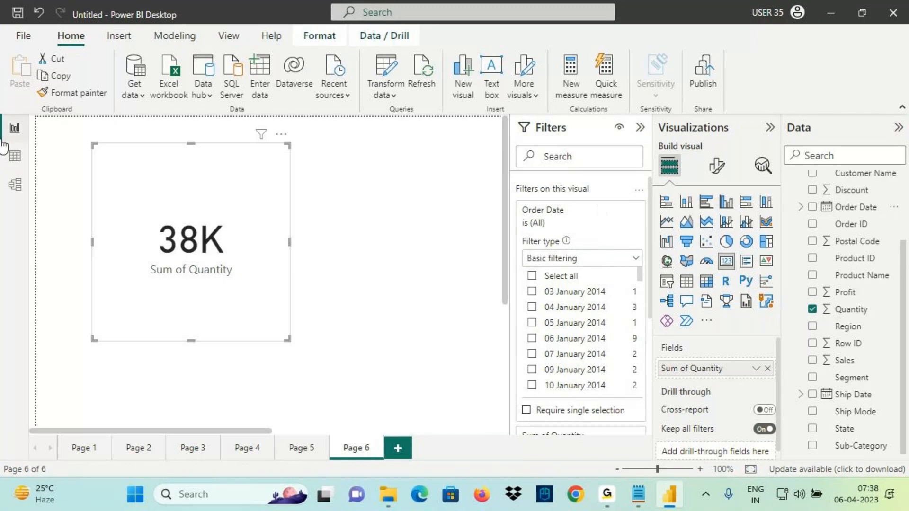
left_click(15, 155)
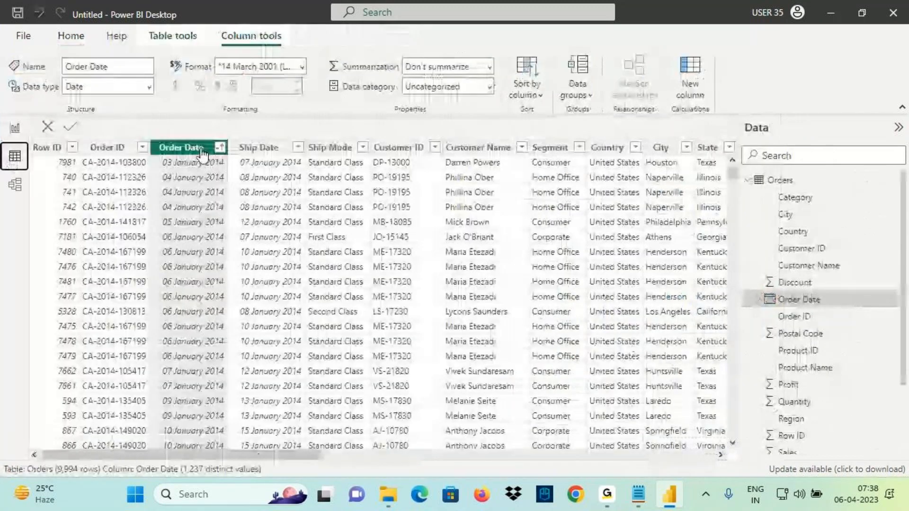
Set the card's Order Date filter to Relative time, is in the last 2
left_click(15, 128)
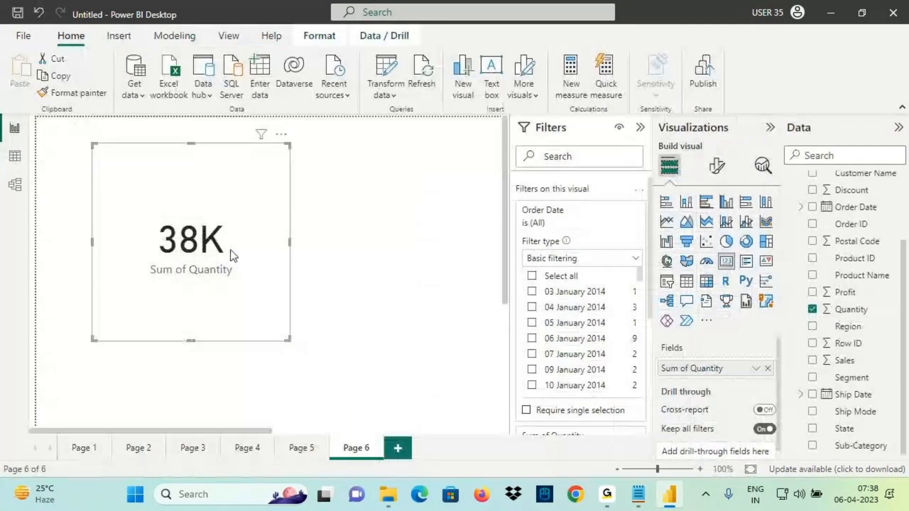
left_click(568, 260)
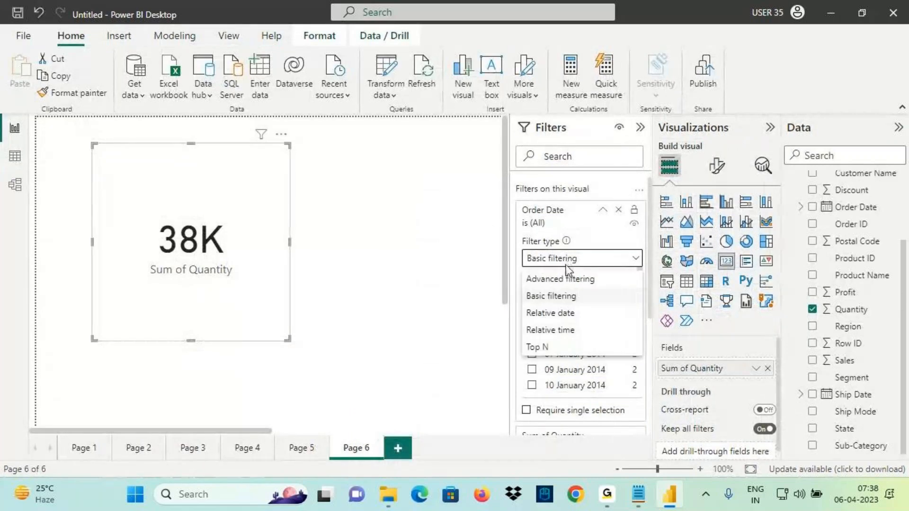
left_click(550, 331)
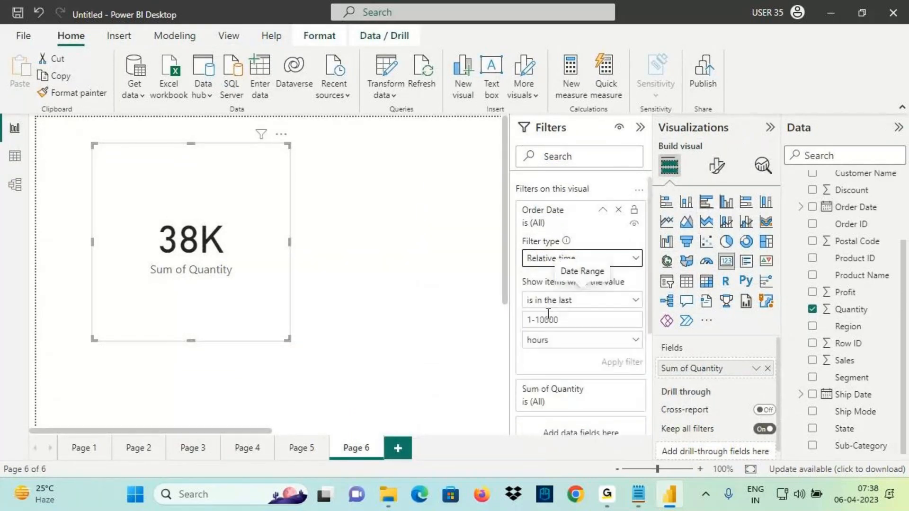
left_click(549, 300)
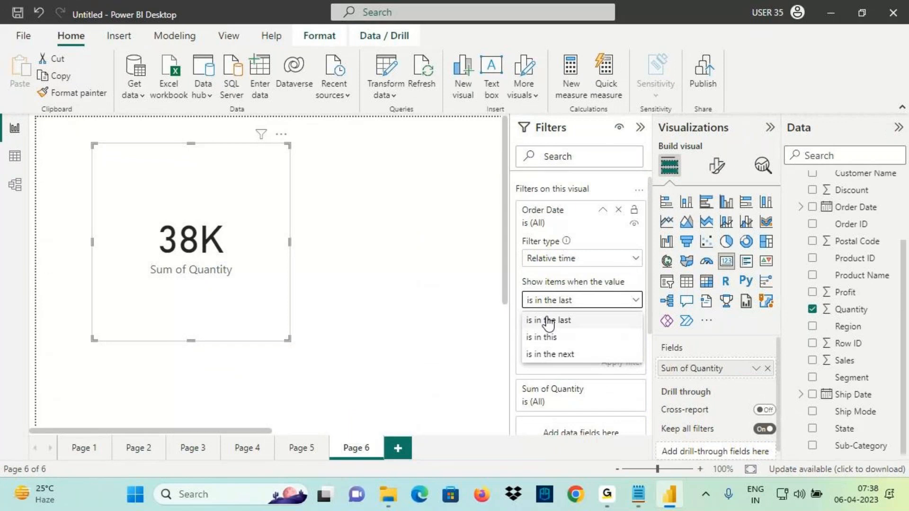
left_click(550, 322)
left_click(550, 320)
type("2")
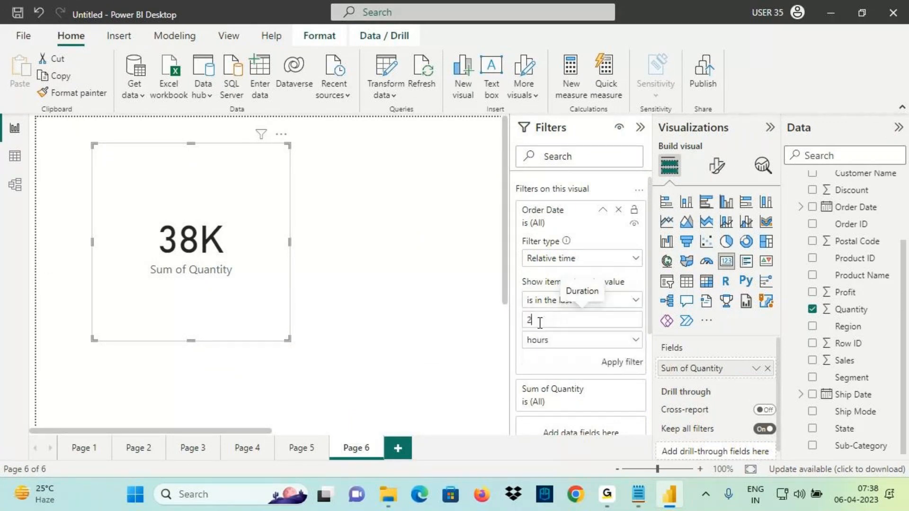
left_click(560, 350)
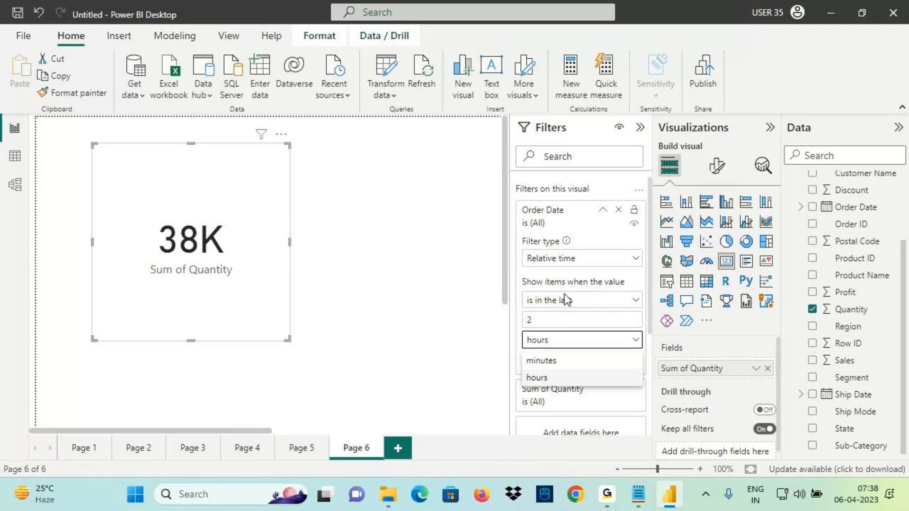
Mark the Relative time filter type on screen, then clear the annotations
key("ctrl+2")
left_click_drag(525, 269, 578, 269)
left_click_drag(574, 228, 576, 256)
mouse_move(567, 247)
left_mouse_down()
mouse_move(584, 259)
mouse_move(577, 257)
left_mouse_up()
left_click_drag(615, 238, 530, 276)
left_click_drag(531, 240, 621, 308)
mouse_move(592, 254)
left_mouse_down()
mouse_move(515, 275)
mouse_move(575, 243)
left_mouse_up()
key("Escape")
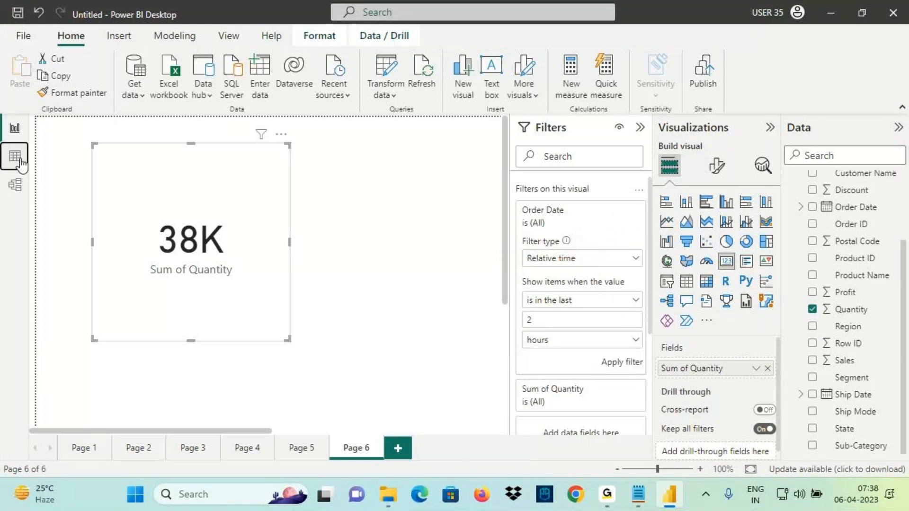
left_click(19, 161)
key("ctrl+2")
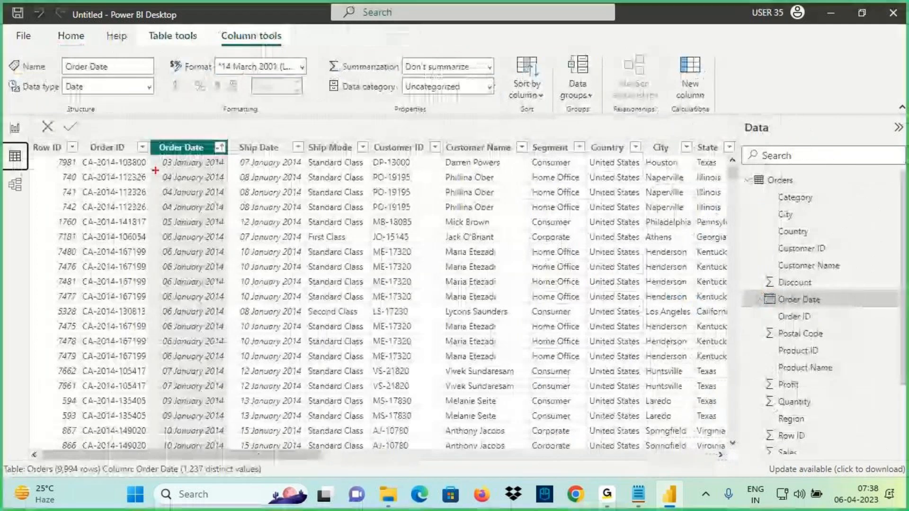
left_click_drag(156, 170, 315, 152)
key("Escape")
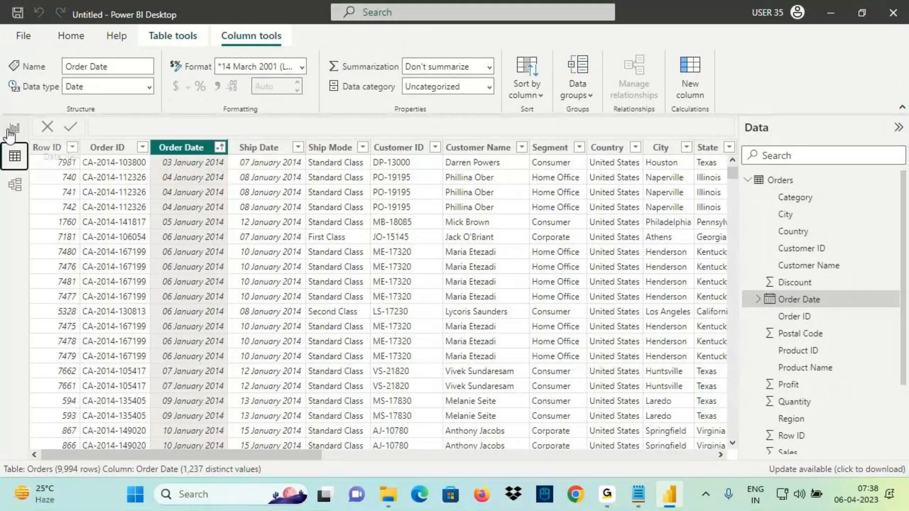
left_click(15, 127)
mouse_move(838, 474)
left_mouse_down()
mouse_move(888, 474)
mouse_move(660, 201)
mouse_move(176, 250)
left_mouse_up()
left_click_drag(205, 212, 295, 296)
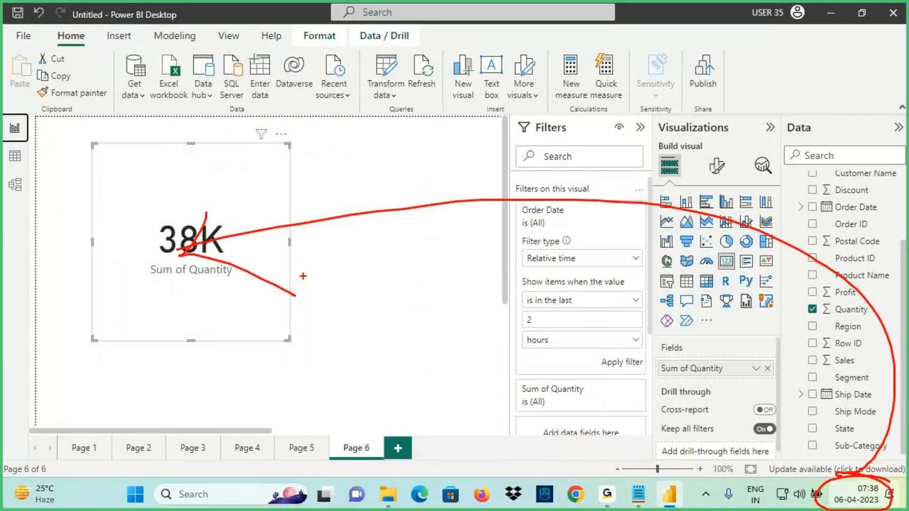
left_click_drag(875, 475, 67, 223)
left_click_drag(166, 167, 182, 246)
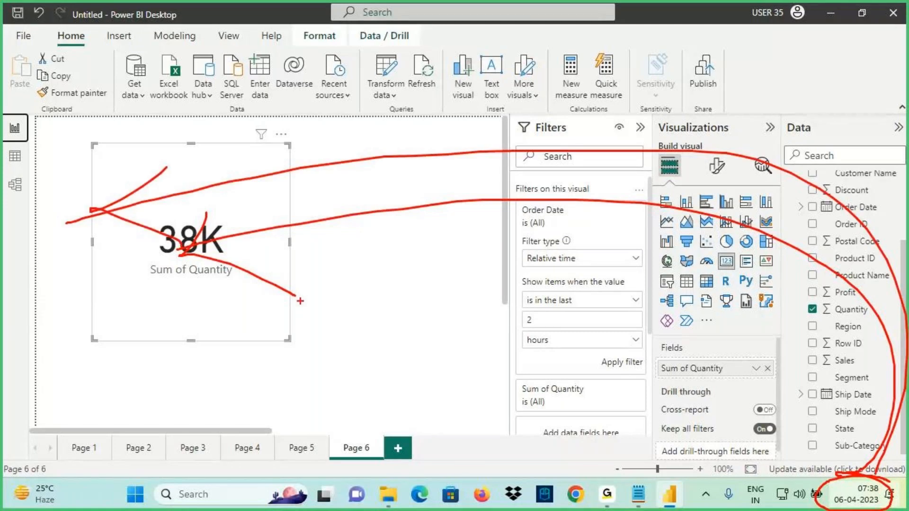
left_click_drag(896, 443, 875, 447)
mouse_move(831, 186)
left_mouse_down()
mouse_move(95, 149)
mouse_move(158, 187)
left_mouse_up()
left_click_drag(524, 266, 594, 272)
key("Escape")
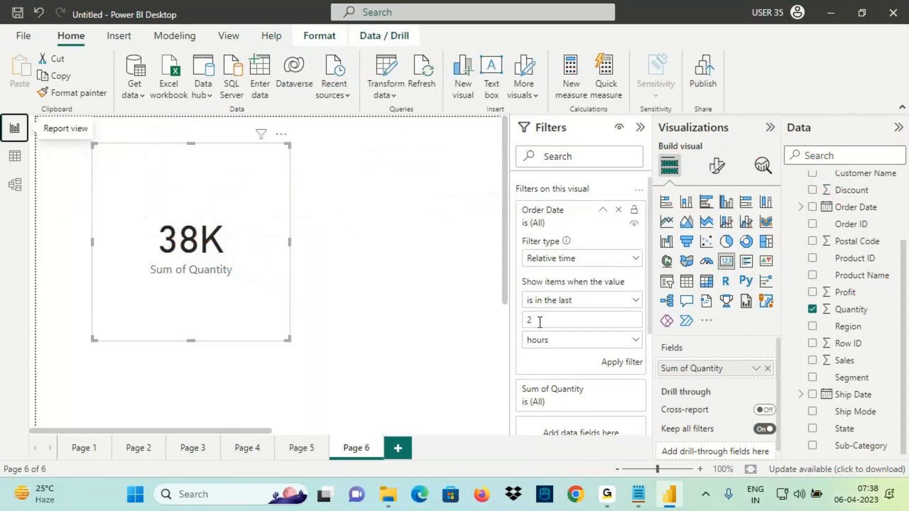
left_click(546, 303)
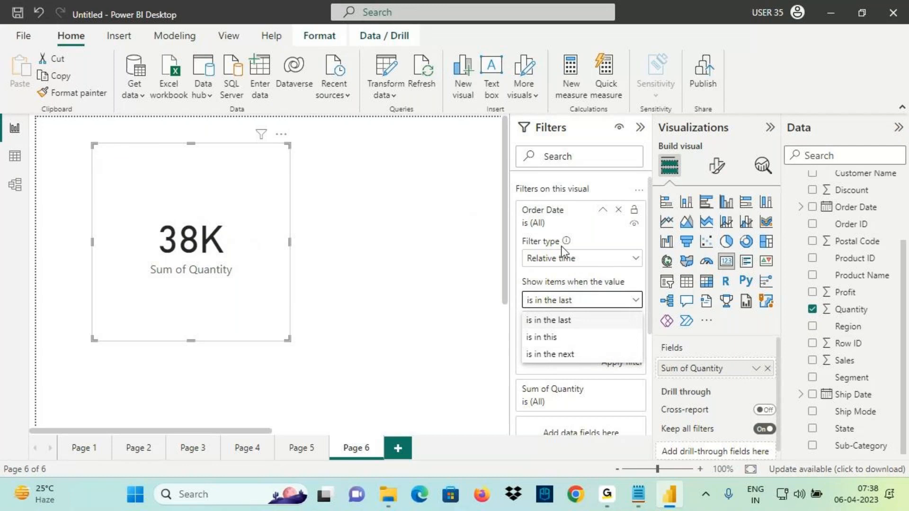
Highlight the Relative Date and Relative Time entries in the class notes and save them
key("alt+Tab")
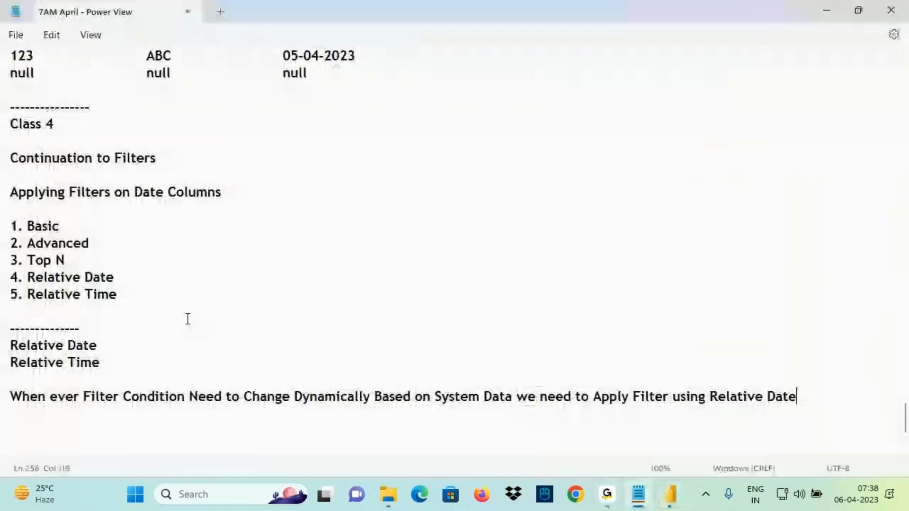
left_click_drag(43, 278, 115, 278)
left_click_drag(44, 294, 128, 293)
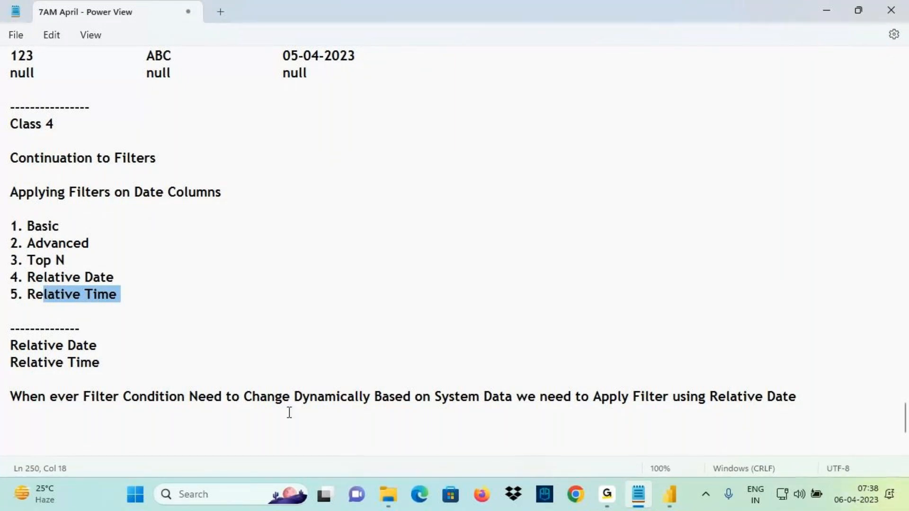
left_click(154, 376)
key("ctrl+s")
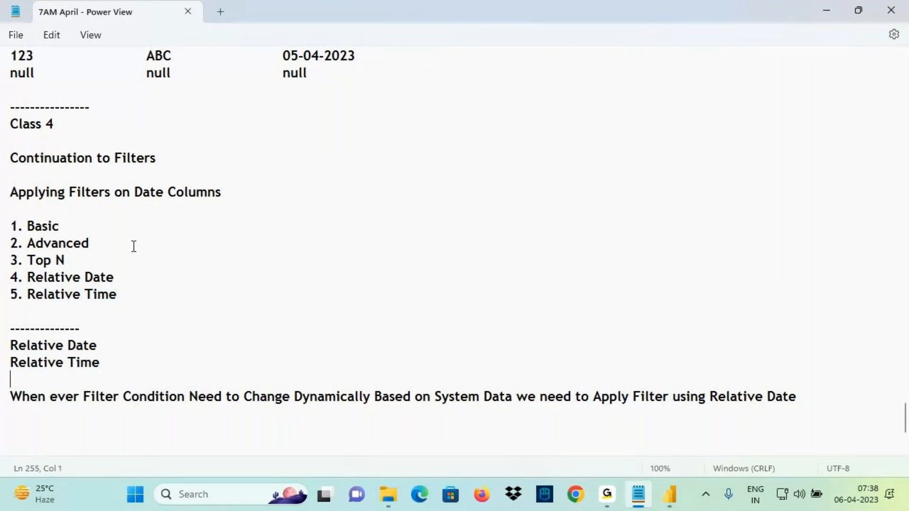
Review the notes from the filters heading down, then return to Power BI Desktop
left_click_drag(41, 159, 150, 294)
left_click(62, 244)
key("Up")
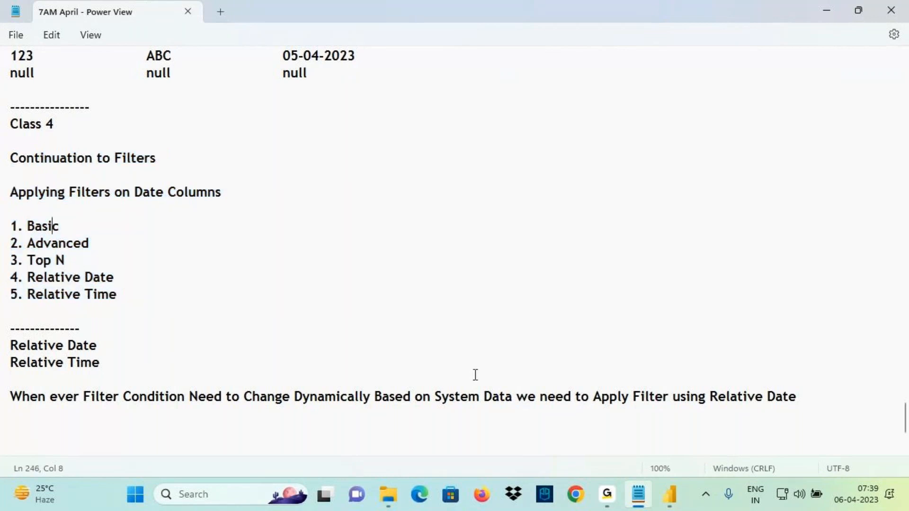
left_click(670, 494)
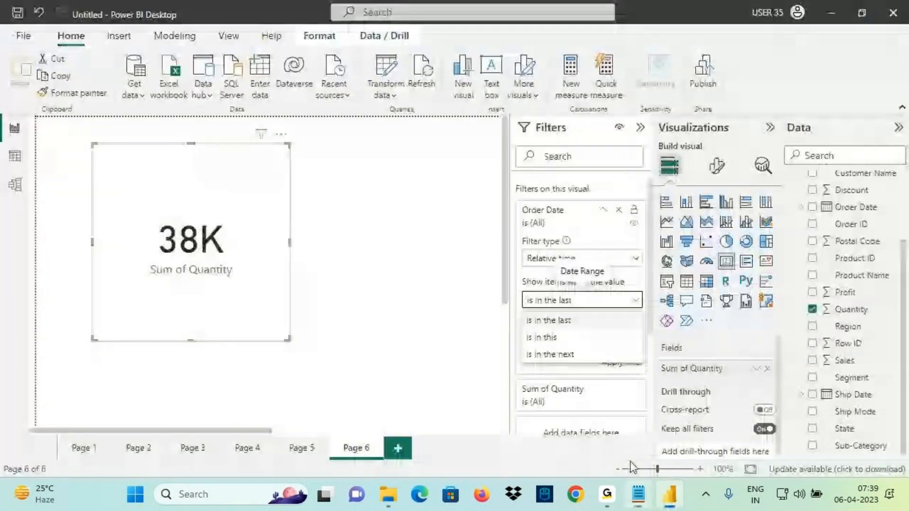
left_click(401, 447)
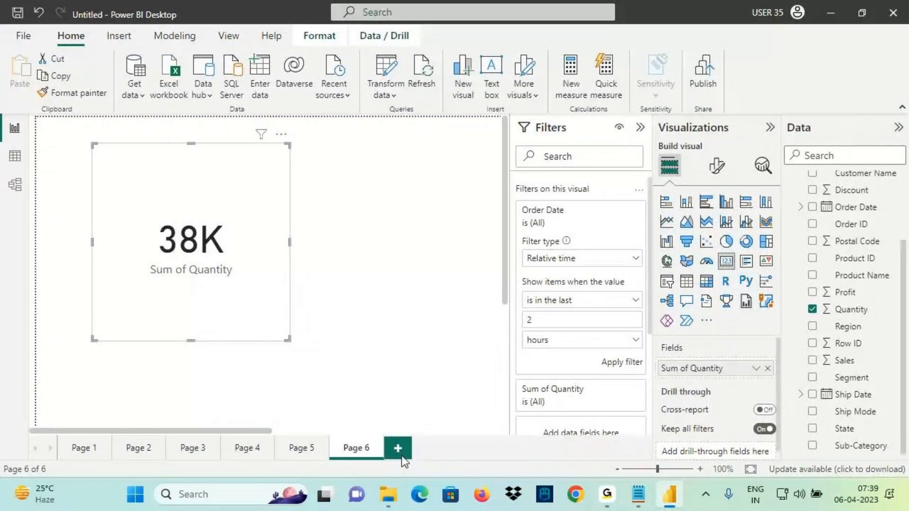
left_click(401, 455)
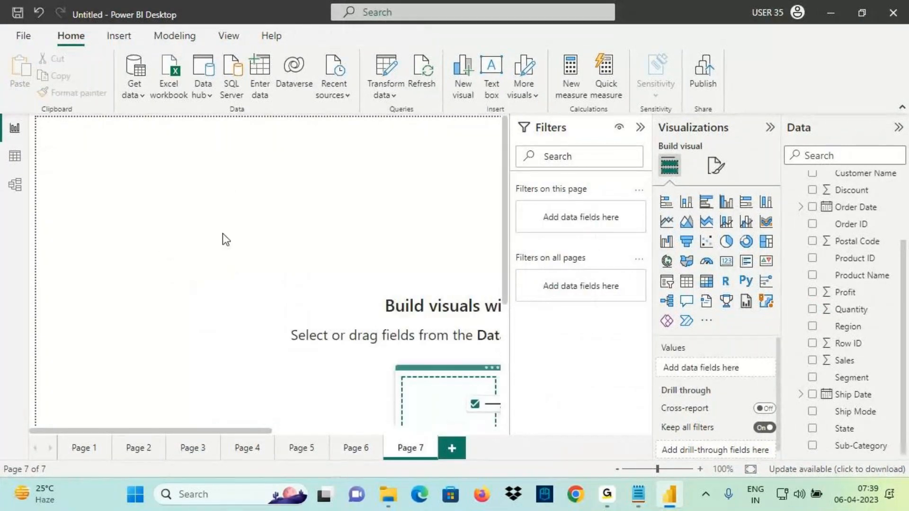
key("ctrl+2")
mouse_move(207, 45)
left_mouse_down()
mouse_move(178, 52)
mouse_move(284, 53)
mouse_move(295, 71)
mouse_move(322, 57)
mouse_move(232, 99)
left_mouse_up()
mouse_move(365, 46)
left_mouse_down()
mouse_move(368, 66)
mouse_move(384, 46)
mouse_move(425, 57)
left_mouse_up()
mouse_move(842, 190)
left_mouse_down()
mouse_move(802, 173)
mouse_move(835, 116)
mouse_move(850, 140)
left_mouse_up()
mouse_move(806, 62)
left_mouse_down()
mouse_move(822, 79)
mouse_move(825, 111)
mouse_move(846, 67)
mouse_move(907, 71)
mouse_move(894, 113)
left_mouse_up()
left_click_drag(908, 112, 815, 128)
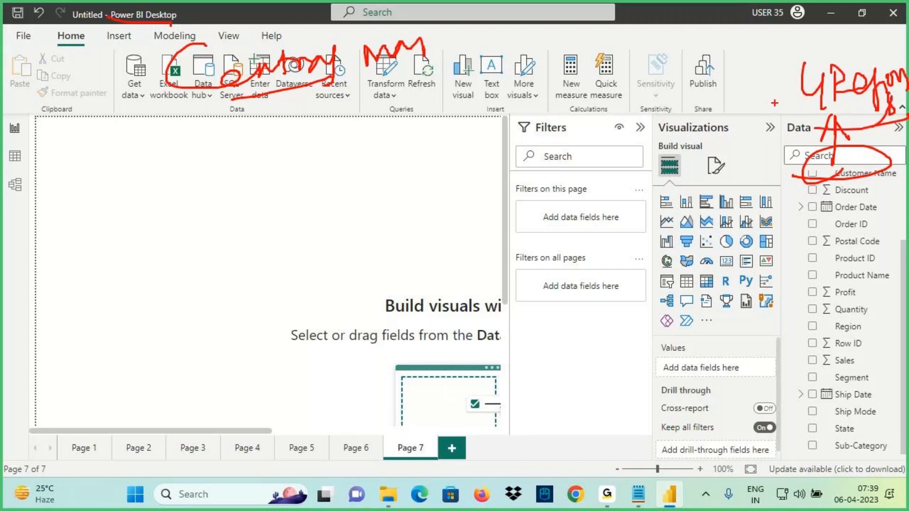
left_click_drag(776, 103, 436, 98)
left_click_drag(240, 103, 426, 67)
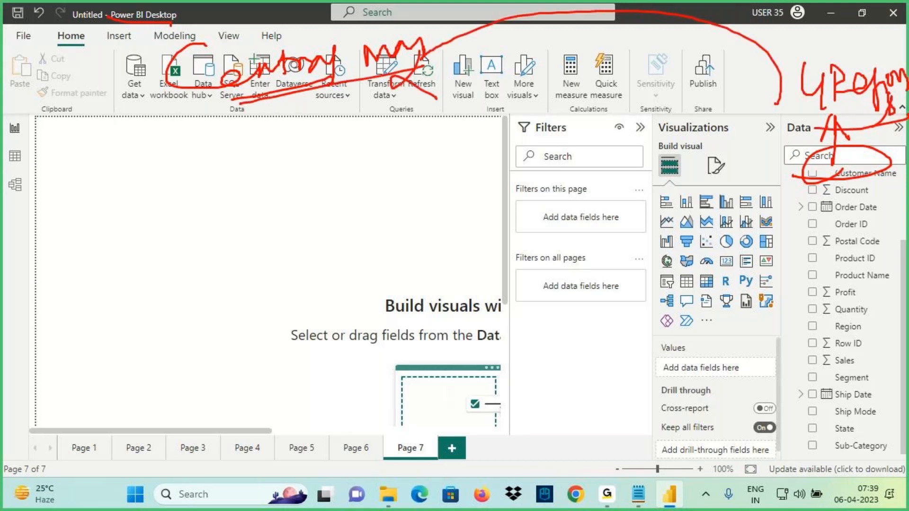
mouse_move(150, 155)
left_mouse_down()
mouse_move(188, 192)
mouse_move(259, 221)
left_mouse_up()
mouse_move(173, 124)
left_mouse_down()
mouse_move(192, 155)
mouse_move(213, 123)
left_mouse_up()
mouse_move(247, 124)
left_mouse_down()
mouse_move(331, 149)
mouse_move(375, 151)
left_mouse_up()
left_click_drag(306, 169, 371, 152)
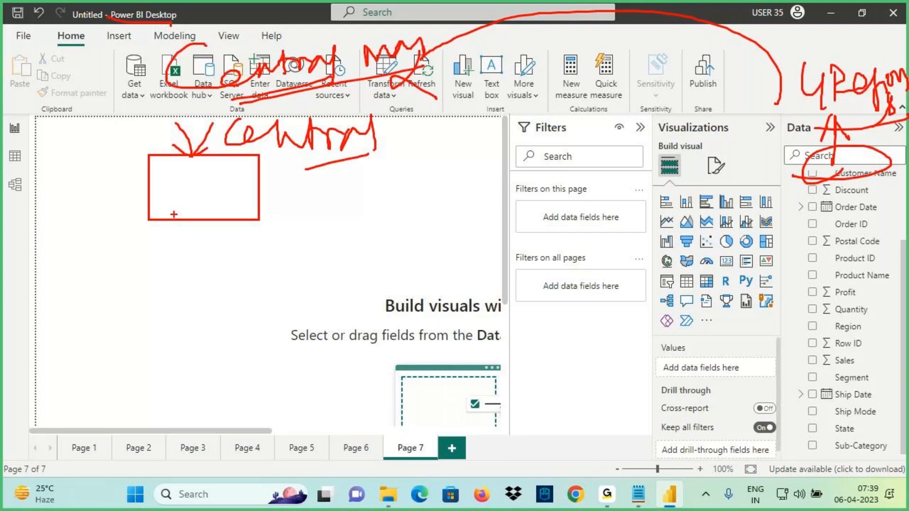
key("Escape")
Add a card showing Sum of Sales and sketch annotations over it on screen
left_click(727, 261)
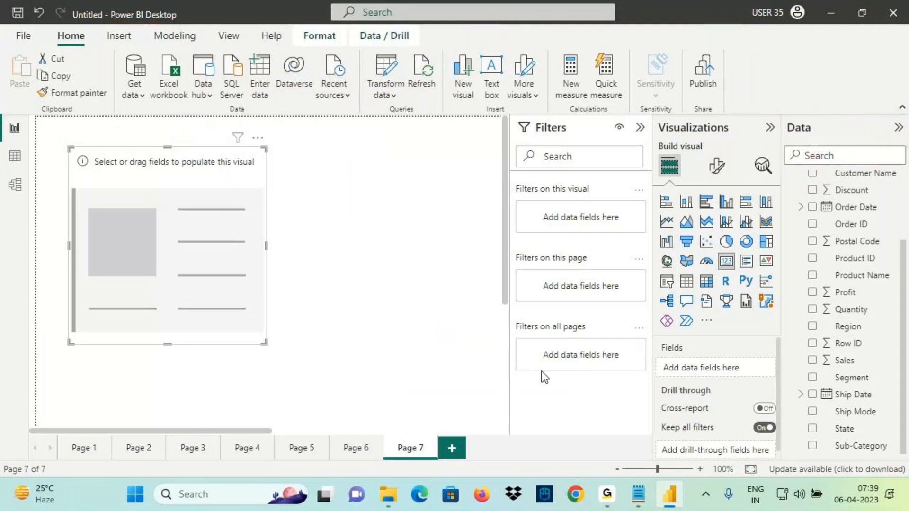
left_click_drag(845, 361, 154, 262)
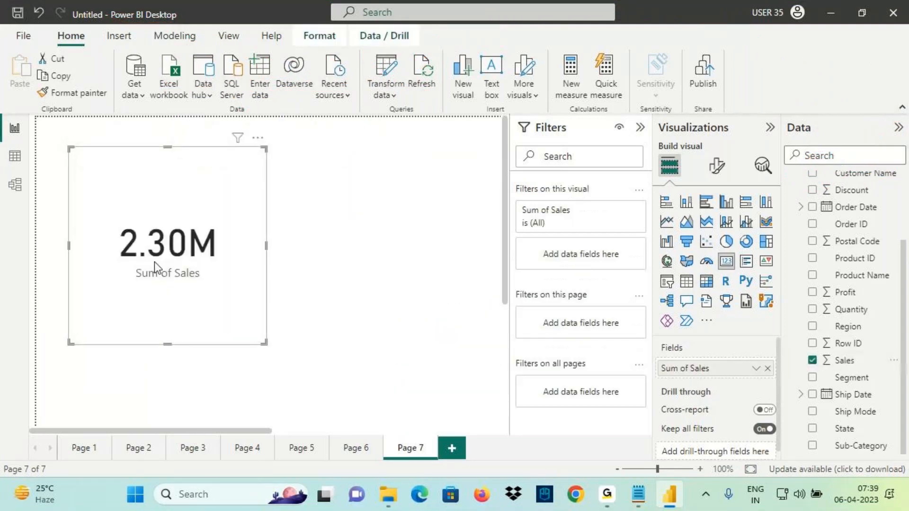
mouse_move(142, 140)
left_mouse_down()
mouse_move(154, 172)
mouse_move(147, 195)
left_mouse_up()
left_click_drag(157, 162, 188, 197)
left_click_drag(94, 221, 193, 199)
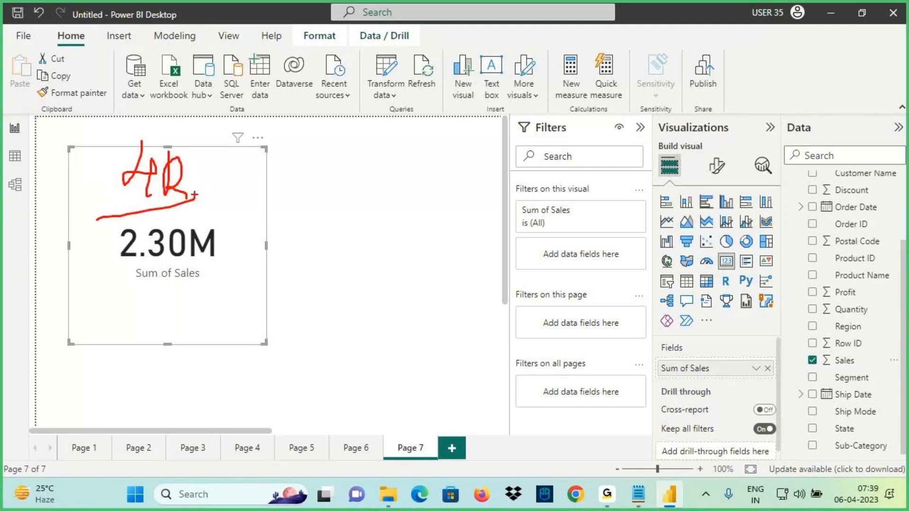
left_click_drag(210, 112, 217, 181)
left_click_drag(195, 163, 232, 180)
left_click_drag(210, 185, 234, 160)
mouse_move(169, 66)
left_mouse_down()
mouse_move(201, 89)
mouse_move(251, 75)
left_mouse_up()
left_click_drag(260, 55, 261, 82)
left_click_drag(114, 277, 204, 275)
key("Escape")
Filter the card to the Central region and collapse the Filters pane
left_click_drag(848, 326, 589, 266)
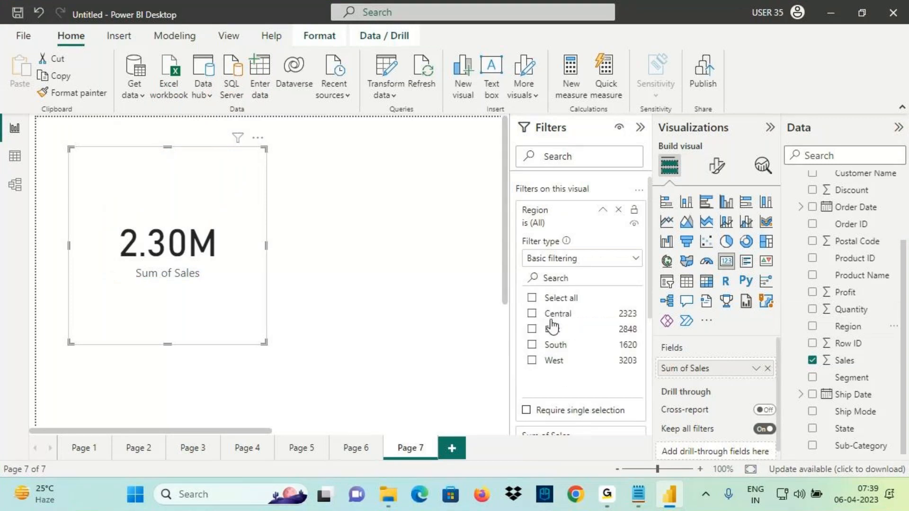
left_click(552, 316)
left_click(603, 210)
left_click(640, 127)
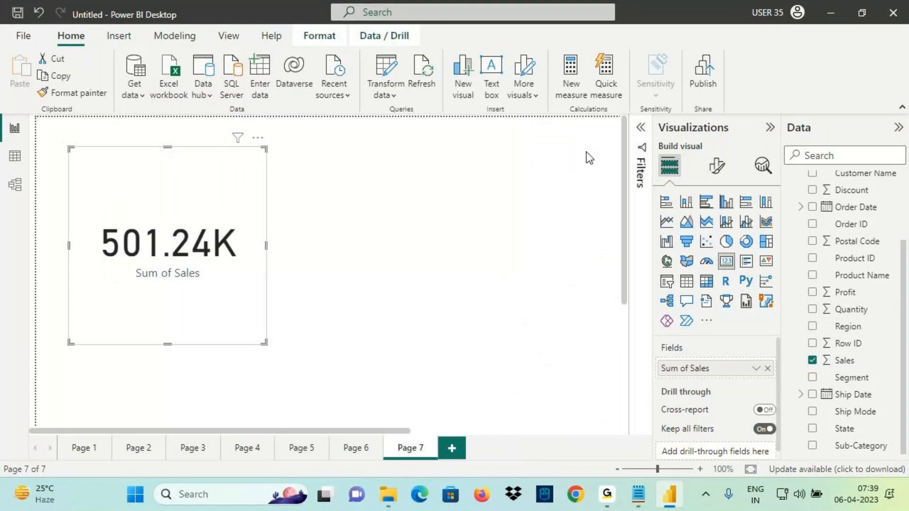
left_click(390, 181)
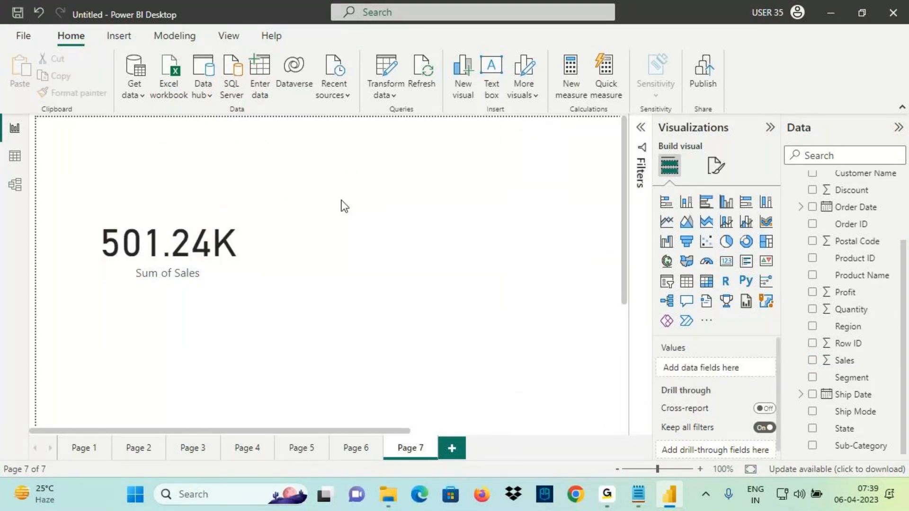
Turn on a grey visual border for the Sum of Sales card
left_click(241, 218)
left_click(716, 166)
left_click(716, 230)
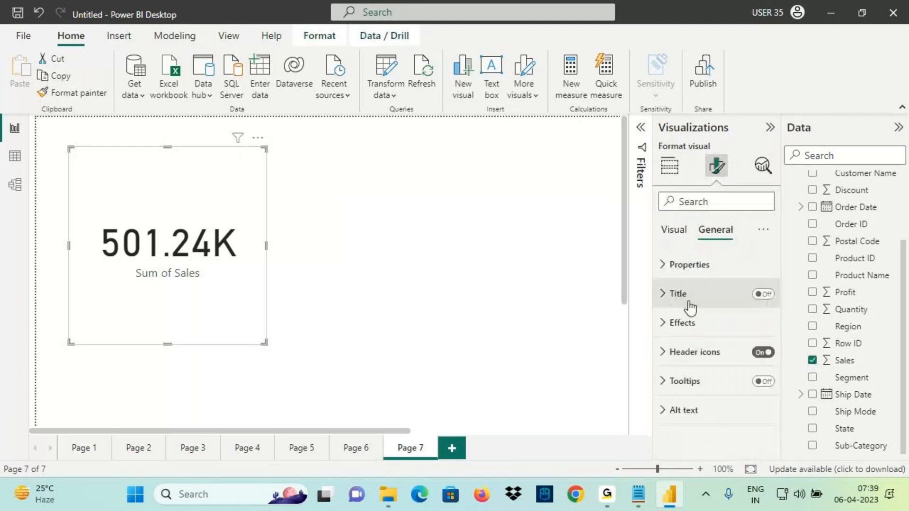
left_click(692, 332)
left_click(691, 355)
left_click(757, 392)
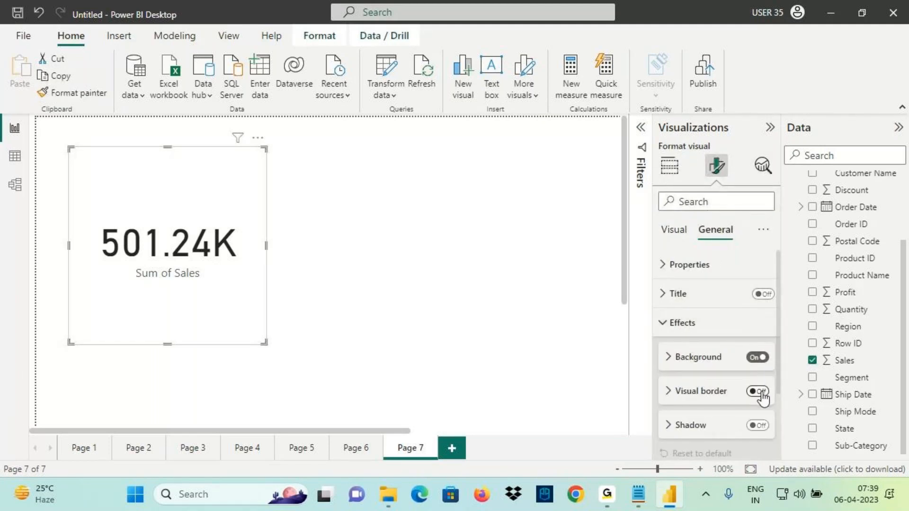
left_click(700, 394)
left_click(684, 427)
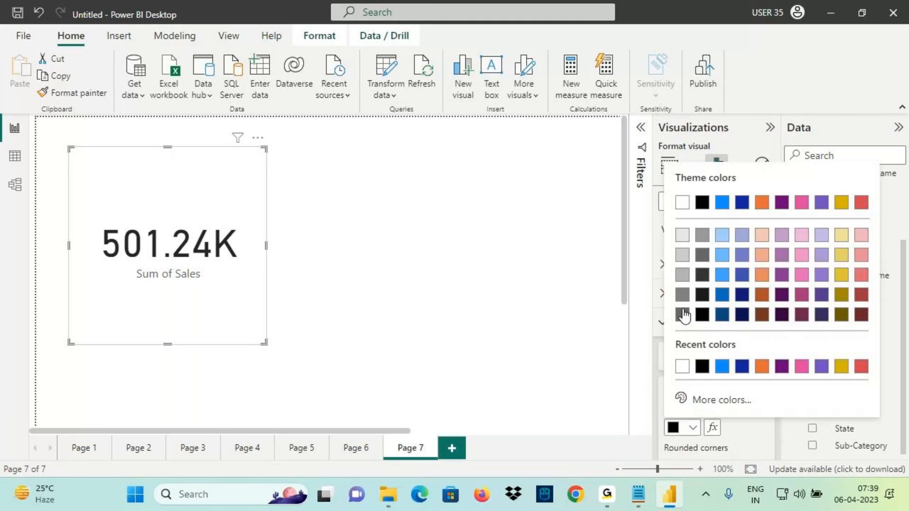
left_click(682, 275)
Annotate the screen, then reopen the Filters pane showing Region is Central
left_click(18, 13)
left_click_drag(6, 22, 113, 40)
mouse_move(692, 46)
left_mouse_down()
mouse_move(790, 57)
mouse_move(768, 75)
left_mouse_up()
left_click_drag(796, 34, 810, 51)
mouse_move(814, 34)
left_mouse_down()
mouse_move(821, 52)
mouse_move(860, 36)
left_mouse_up()
left_click_drag(810, 62, 862, 50)
left_click_drag(124, 295, 276, 283)
left_click_drag(137, 294, 256, 272)
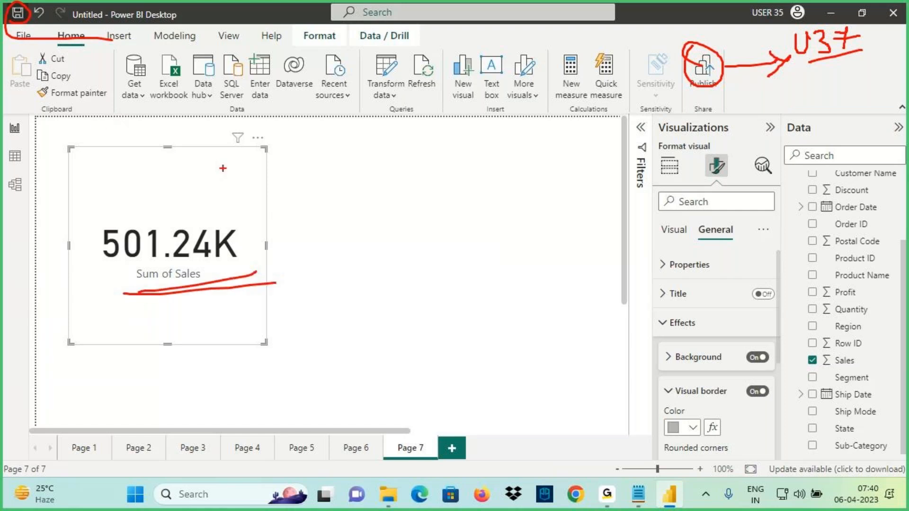
key("Escape")
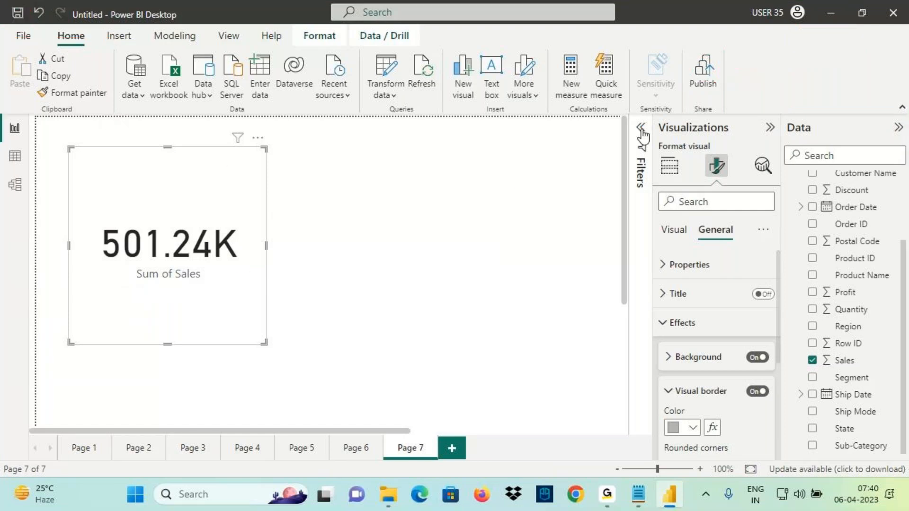
left_click(642, 129)
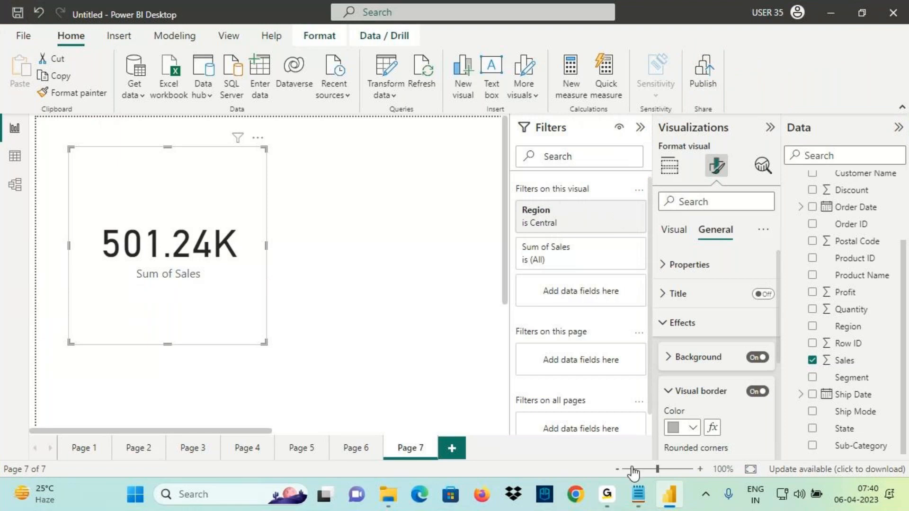
left_click(638, 495)
Add the line 'Filters are used to Hide Data to the Clients' below the Relative Date notes
scroll(184, 156, "down", 3)
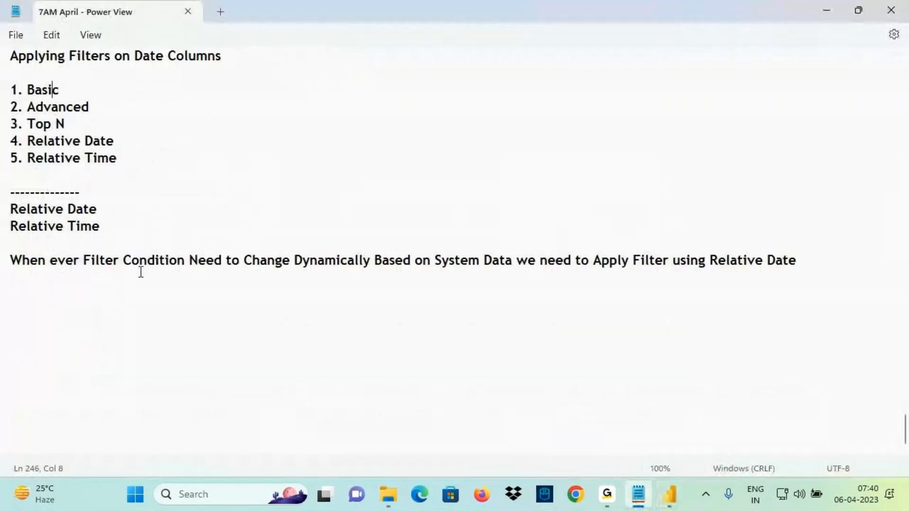
left_click(48, 310)
type("F")
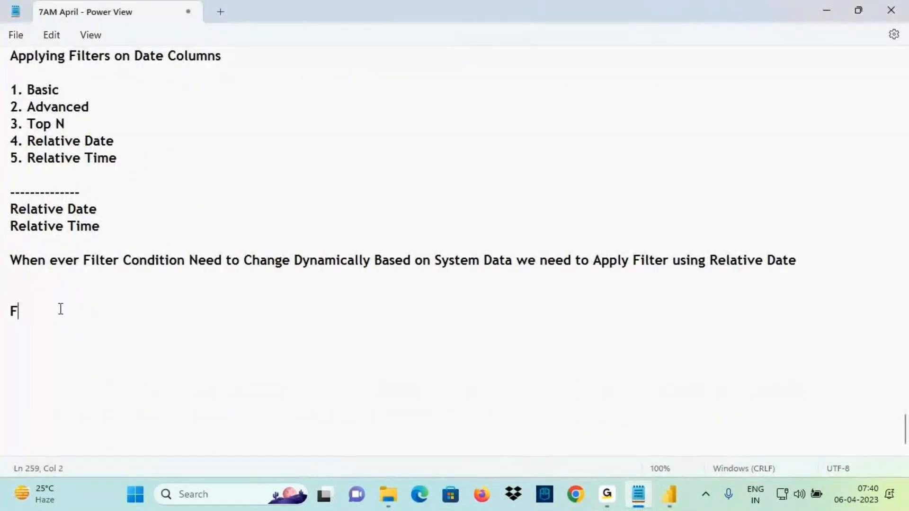
type("ilters are used ")
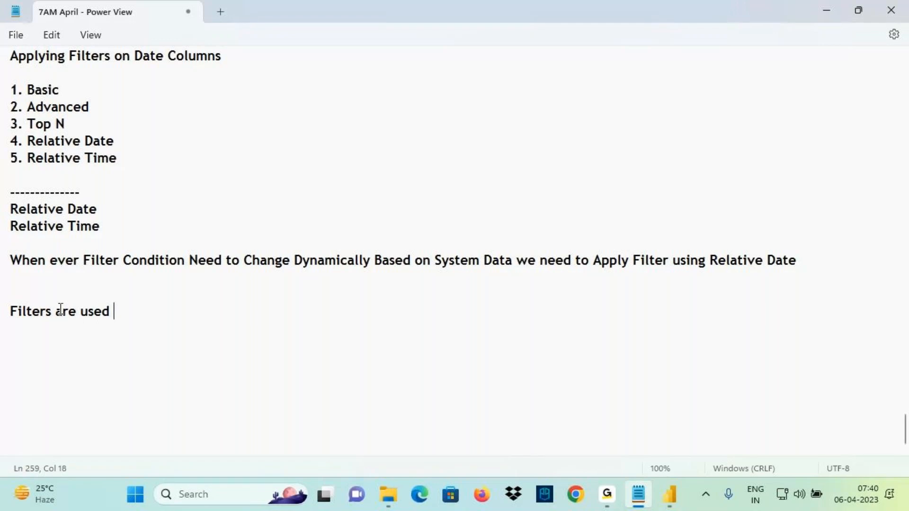
type("to Hide Dat")
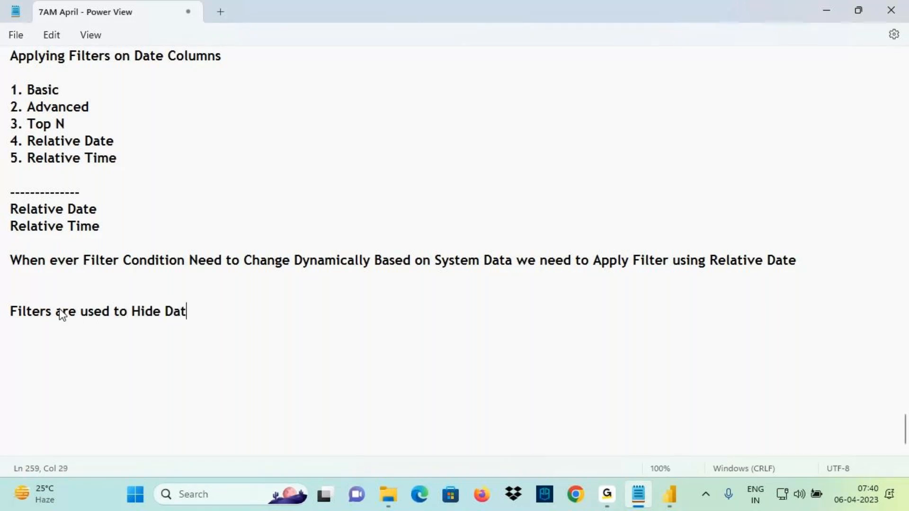
type("a to the Clients")
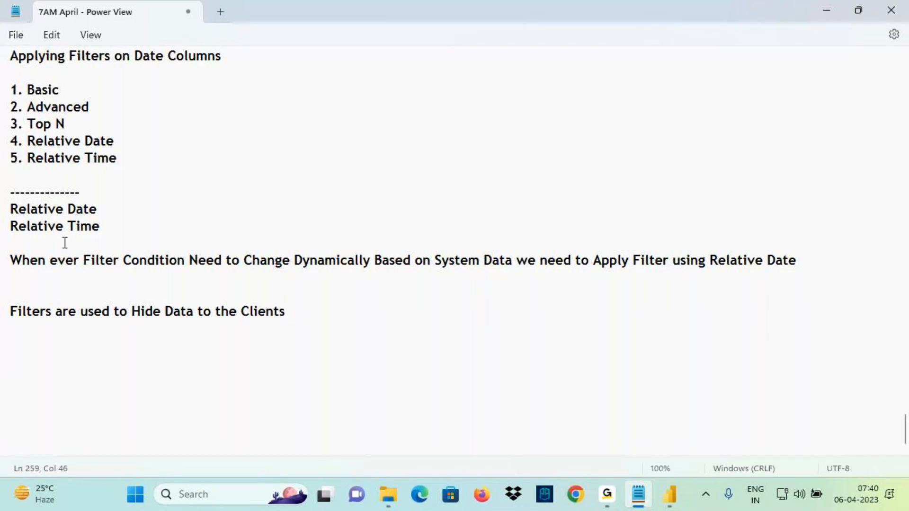
Draw freehand annotations over the notes on screen
key("ctrl+2")
left_click_drag(350, 108, 344, 170)
left_click_drag(314, 120, 374, 106)
left_click_drag(384, 137, 386, 155)
mouse_move(410, 115)
left_mouse_down()
mouse_move(394, 156)
mouse_move(449, 110)
mouse_move(467, 152)
left_mouse_up()
left_click_drag(503, 129, 587, 121)
left_click_drag(567, 102, 563, 150)
mouse_move(636, 93)
left_mouse_down()
mouse_move(637, 140)
mouse_move(659, 129)
mouse_move(664, 149)
mouse_move(694, 84)
left_mouse_up()
left_click_drag(688, 115, 709, 110)
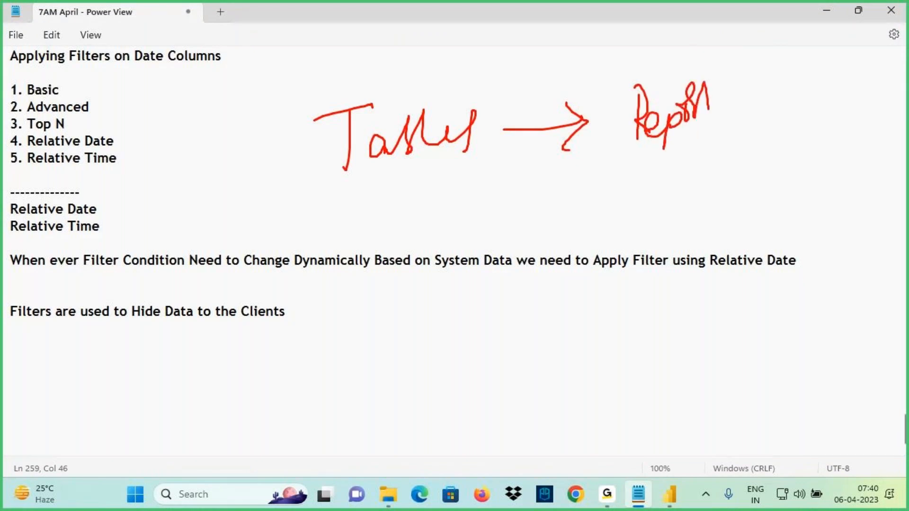
mouse_move(627, 151)
left_mouse_down()
mouse_move(600, 101)
mouse_move(665, 135)
left_mouse_up()
mouse_move(684, 39)
left_mouse_down()
mouse_move(670, 75)
mouse_move(698, 62)
left_mouse_up()
mouse_move(709, 32)
left_mouse_down()
mouse_move(699, 44)
mouse_move(729, 58)
mouse_move(761, 56)
mouse_move(788, 33)
left_mouse_up()
left_click_drag(789, 37, 784, 69)
mouse_move(452, 163)
left_mouse_down()
mouse_move(442, 187)
mouse_move(469, 179)
left_mouse_up()
left_click_drag(461, 166, 458, 199)
mouse_move(422, 161)
left_mouse_down()
mouse_move(440, 152)
mouse_move(454, 199)
left_mouse_up()
left_click_drag(713, 74, 778, 61)
left_click_drag(724, 76, 797, 66)
mouse_move(757, 67)
left_mouse_down()
mouse_move(765, 111)
mouse_move(748, 97)
mouse_move(798, 99)
left_mouse_up()
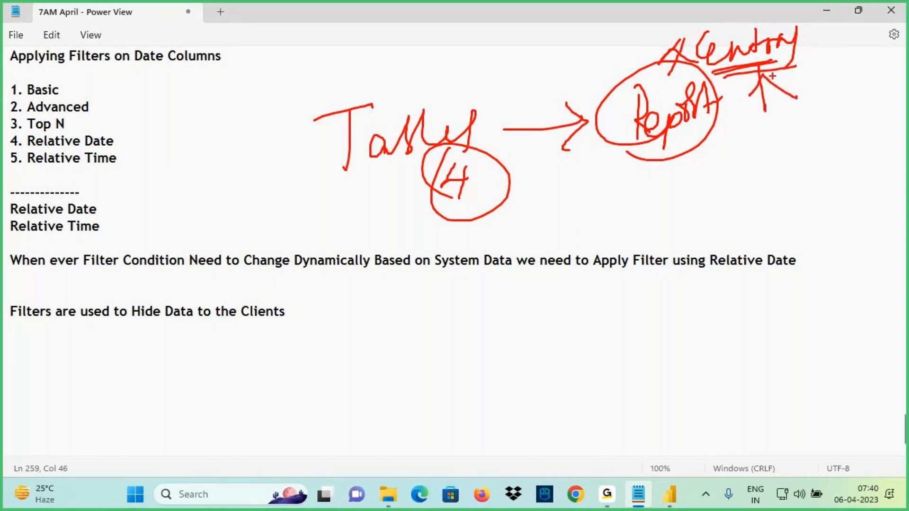
left_click_drag(576, 66, 610, 91)
left_click_drag(716, 115, 624, 155)
mouse_move(491, 102)
left_mouse_down()
mouse_move(348, 105)
mouse_move(416, 104)
left_mouse_up()
left_click_drag(449, 179, 438, 194)
mouse_move(447, 176)
left_mouse_down()
mouse_move(478, 175)
mouse_move(464, 201)
left_mouse_up()
mouse_move(417, 172)
left_mouse_down()
mouse_move(469, 273)
mouse_move(629, 145)
mouse_move(625, 193)
left_mouse_up()
mouse_move(627, 145)
left_mouse_down()
mouse_move(705, 134)
mouse_move(705, 72)
mouse_move(683, 142)
left_mouse_up()
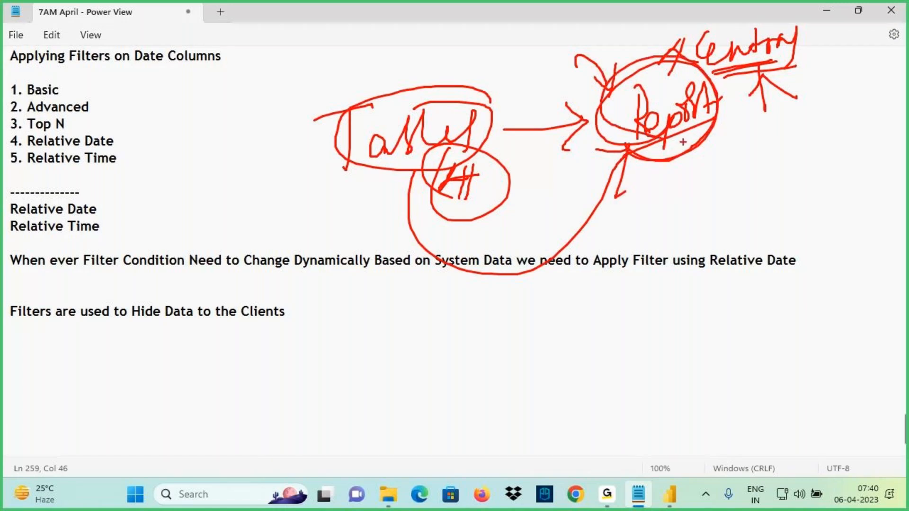
mouse_move(534, 132)
left_mouse_down()
mouse_move(526, 180)
mouse_move(545, 164)
mouse_move(552, 174)
left_mouse_up()
mouse_move(561, 143)
left_mouse_down()
mouse_move(568, 161)
mouse_move(603, 139)
left_mouse_up()
left_click_drag(582, 167, 629, 158)
Save the Power BI report to the Desktop as 'Central Report'
key("Escape")
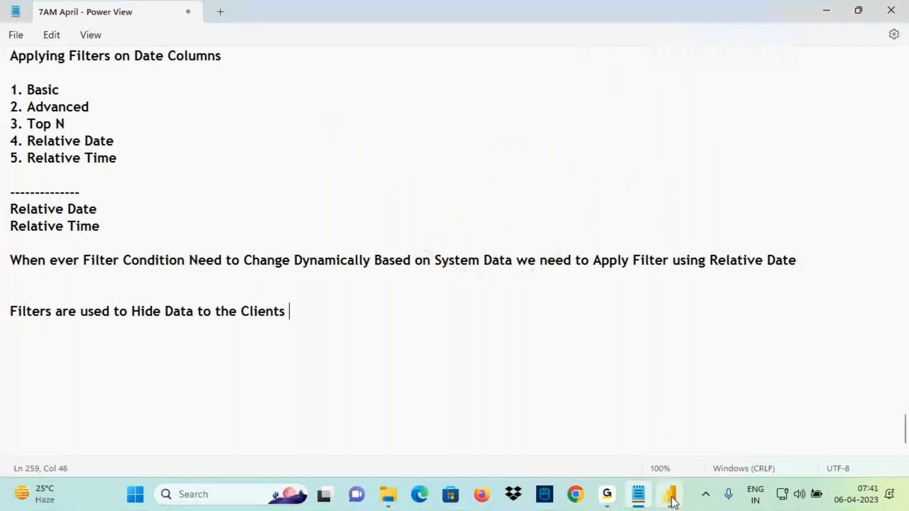
left_click(670, 494)
left_click(377, 175)
left_click(18, 12)
left_click(60, 140)
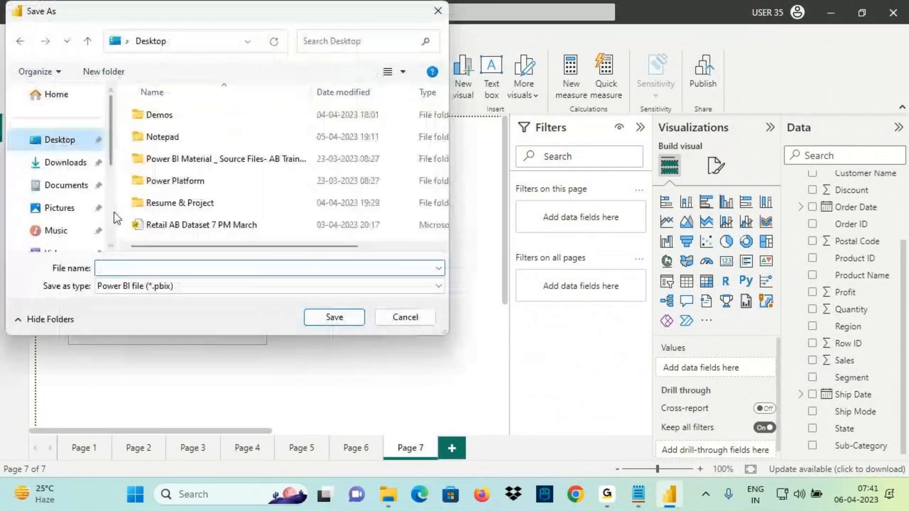
left_click(120, 268)
type("Cent")
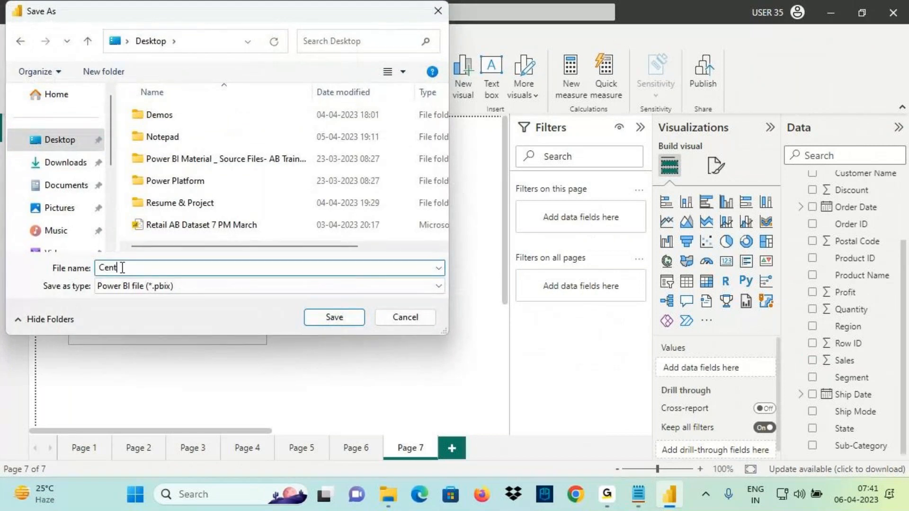
type("ral Report")
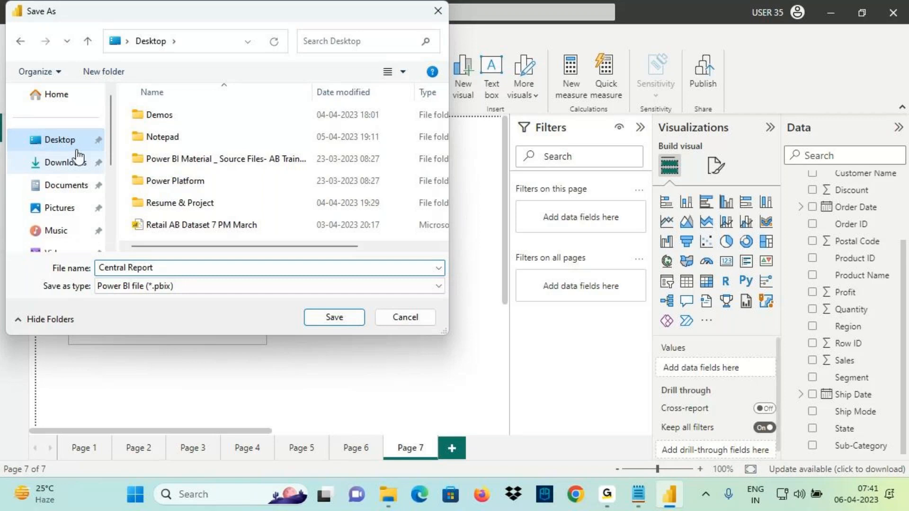
left_click(318, 322)
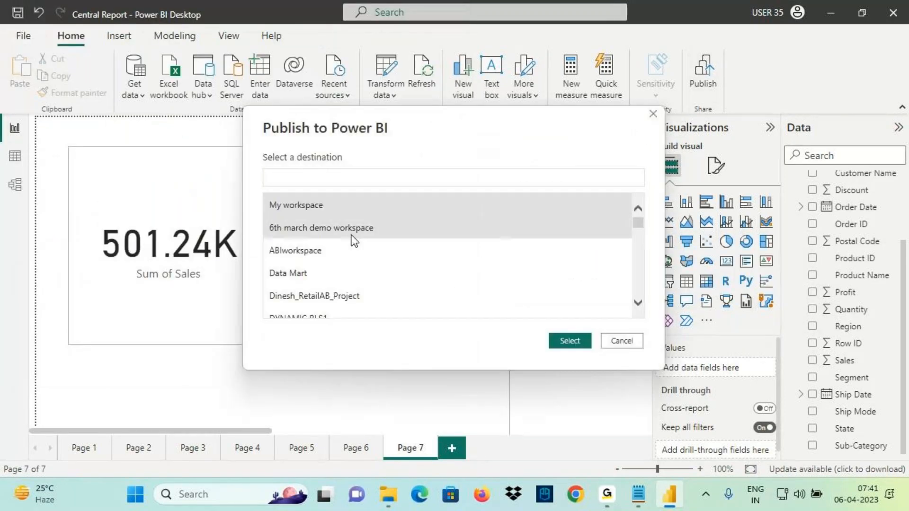
Publish Central Report to ABIworkspace
left_click(299, 253)
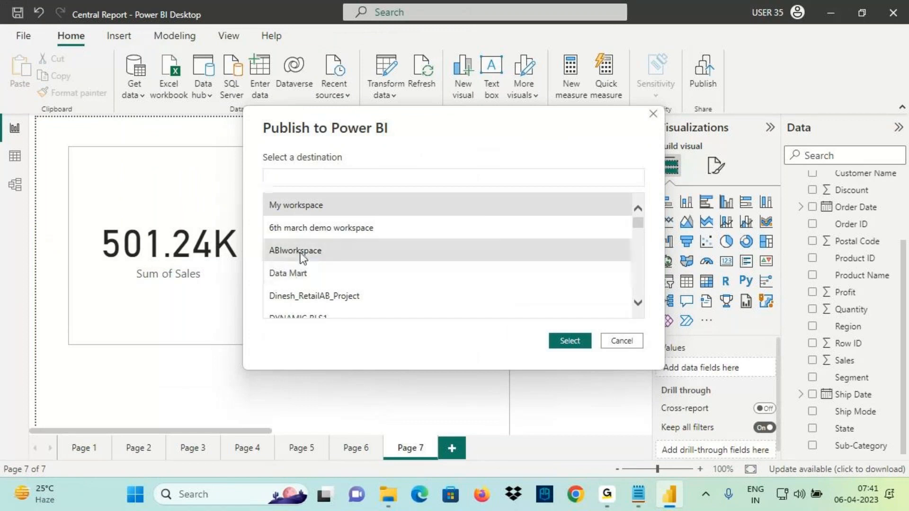
scroll(319, 259, "down", 1)
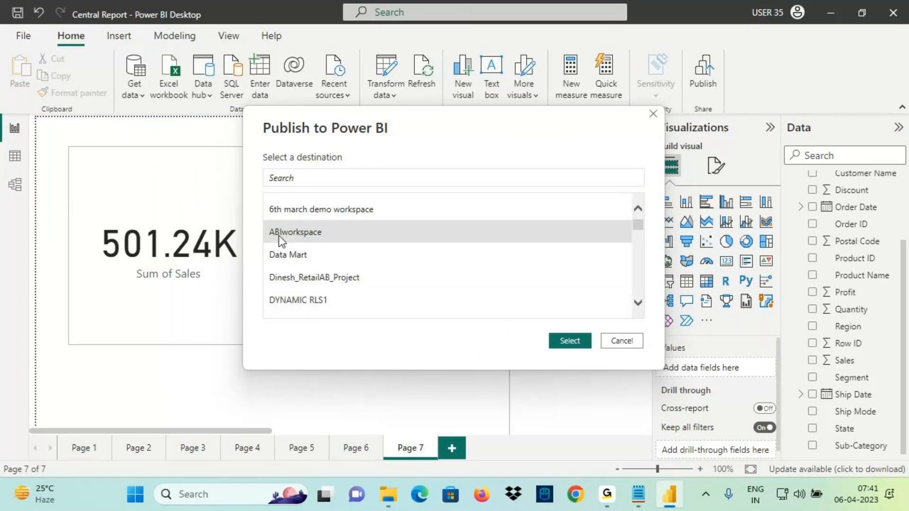
left_click(568, 343)
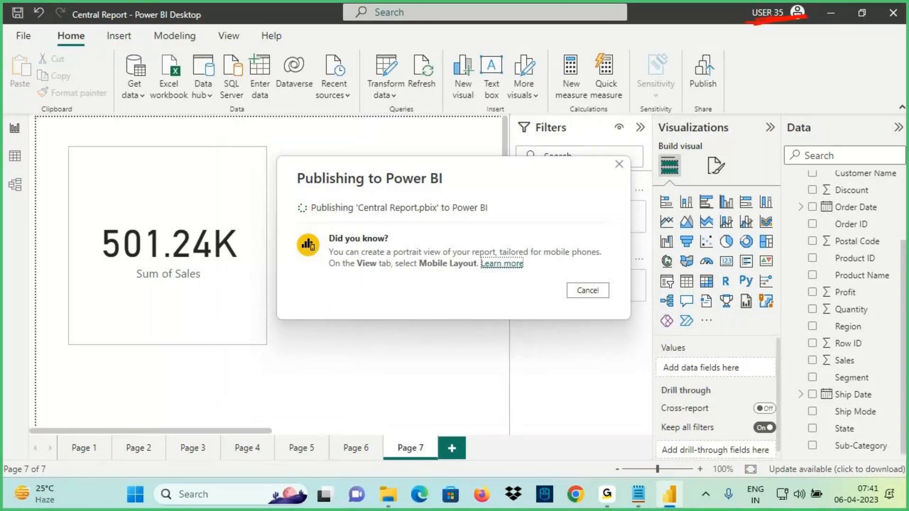
key("Escape")
Launch Edge and sign in to Power BI with a different work account's e-mail and password
left_click(831, 13)
double_click(29, 182)
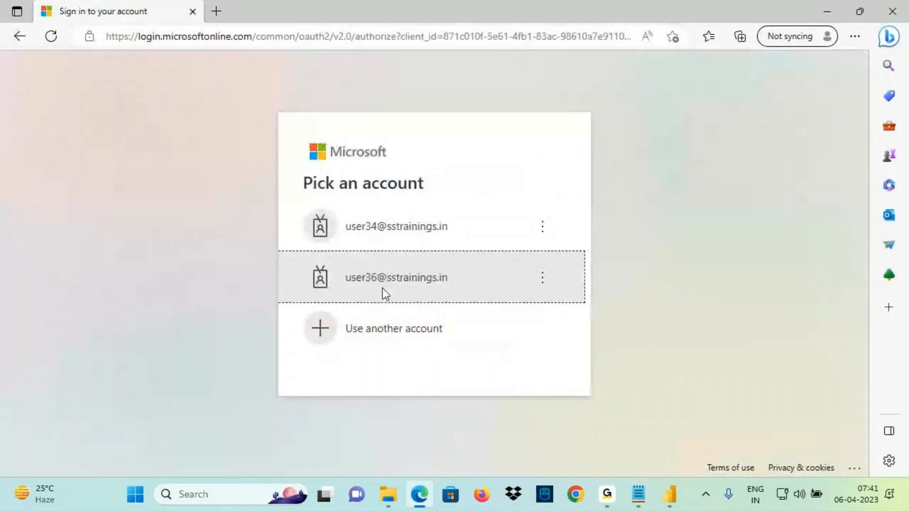
left_click(382, 306)
left_click(315, 205)
left_click(380, 330)
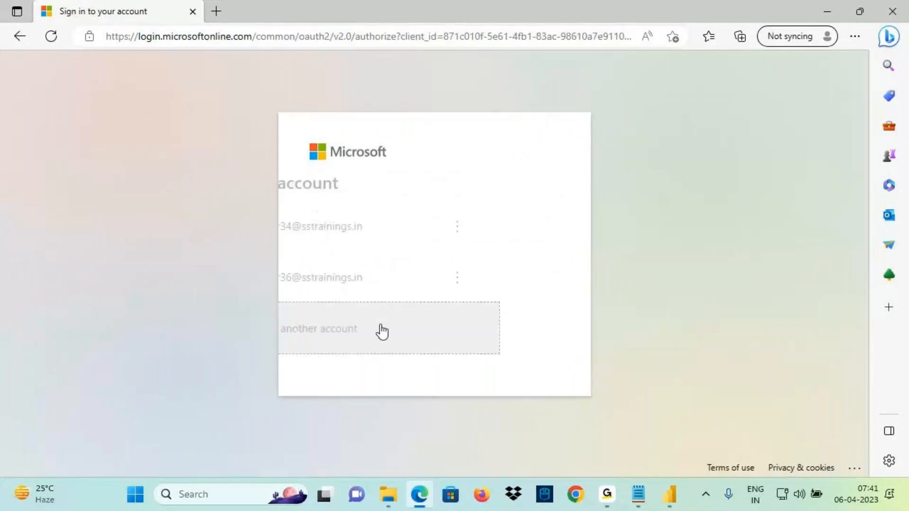
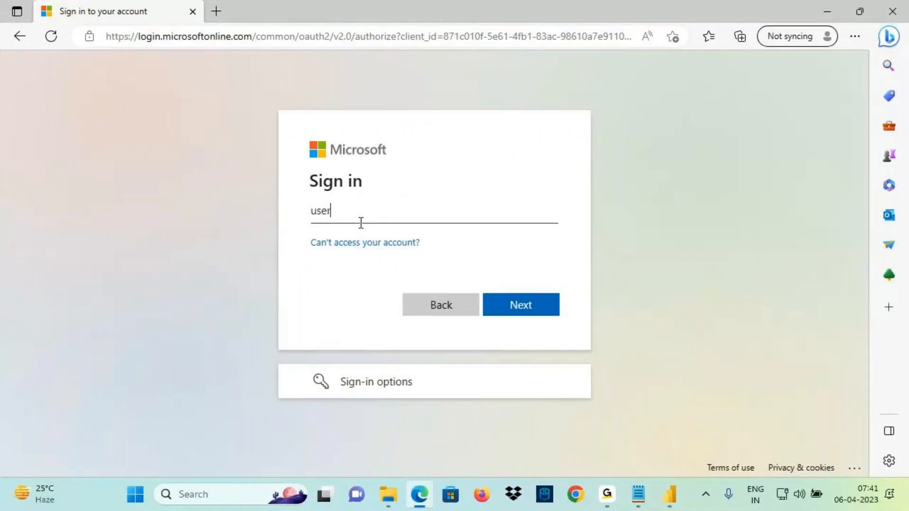
key("Return")
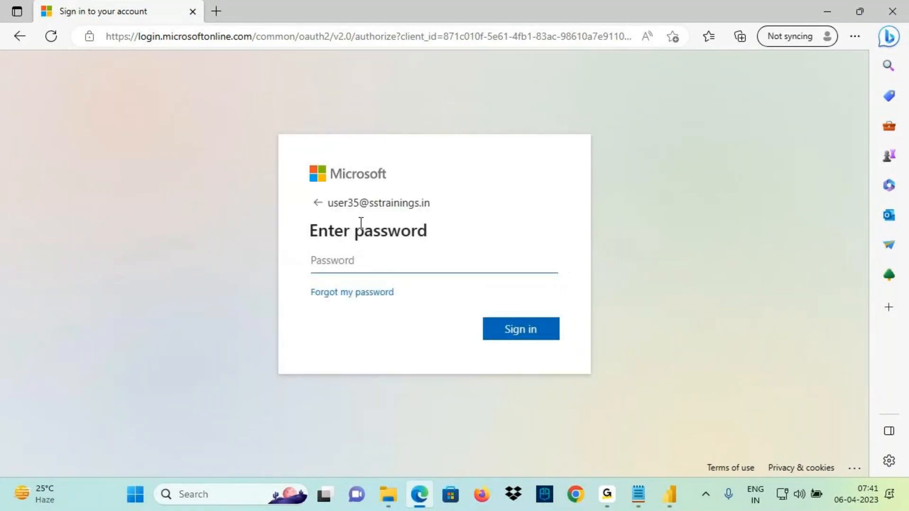
type("•")
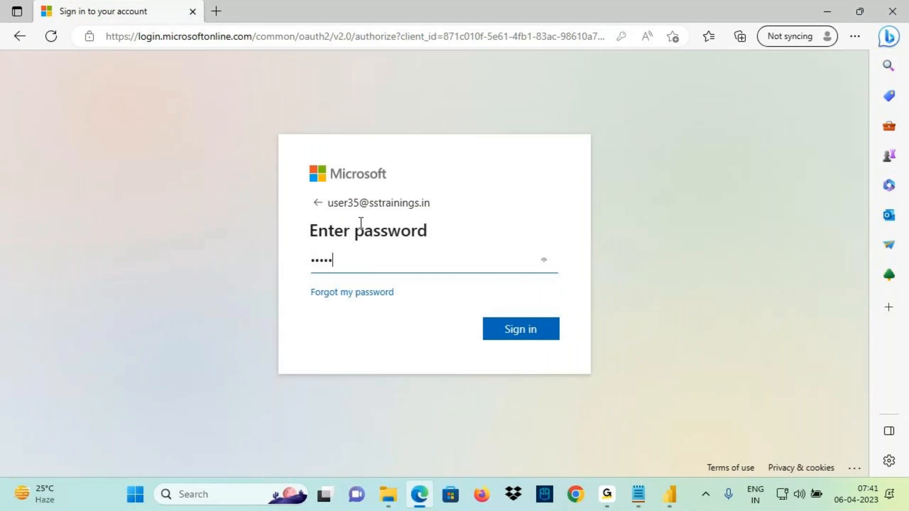
type("••••••••••")
key("Return")
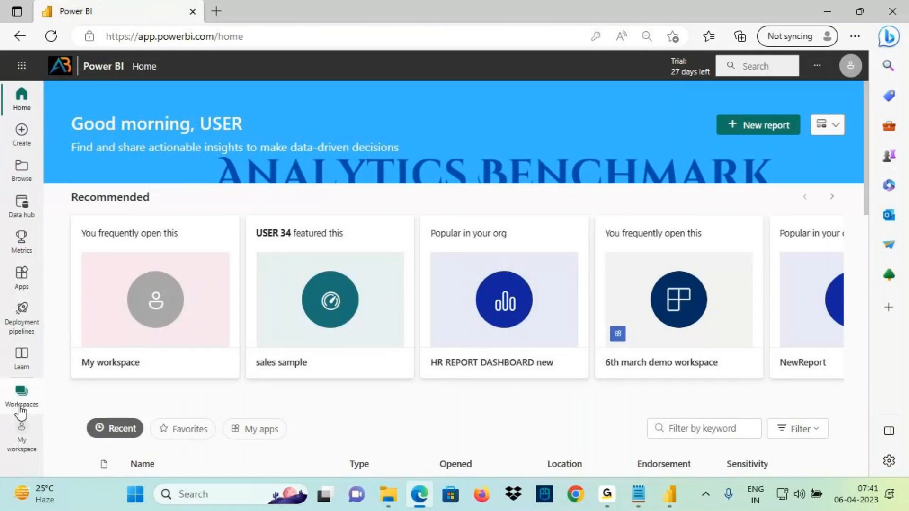
Show ABIworkspace's reports and dashboards, preview Central Report's card, and return to the list
left_click(21, 405)
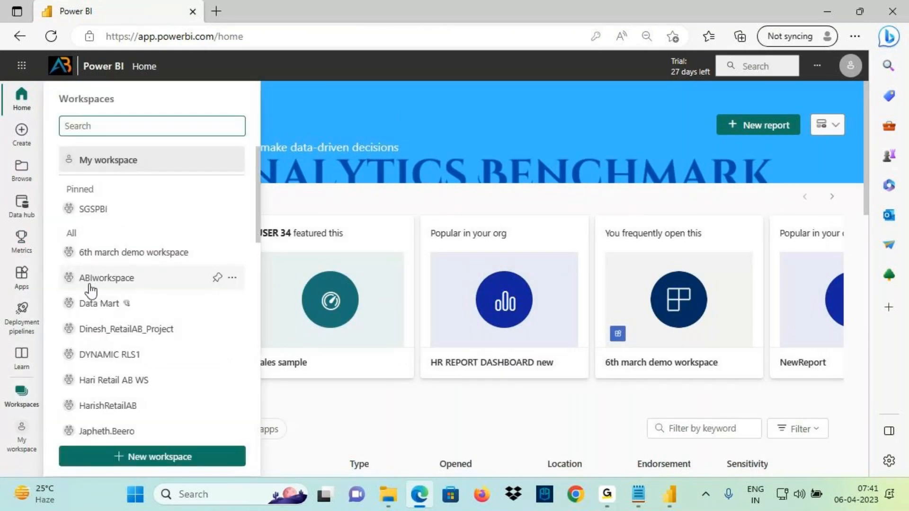
left_click(91, 280)
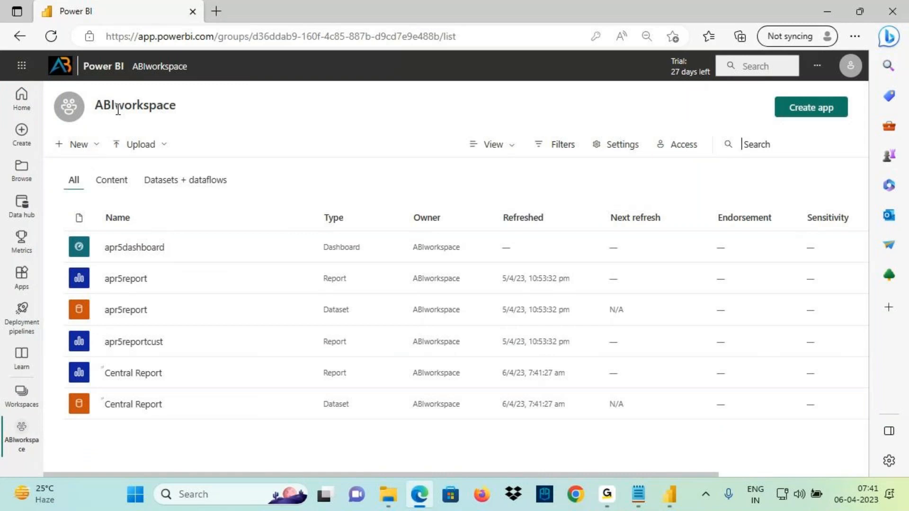
left_click(113, 186)
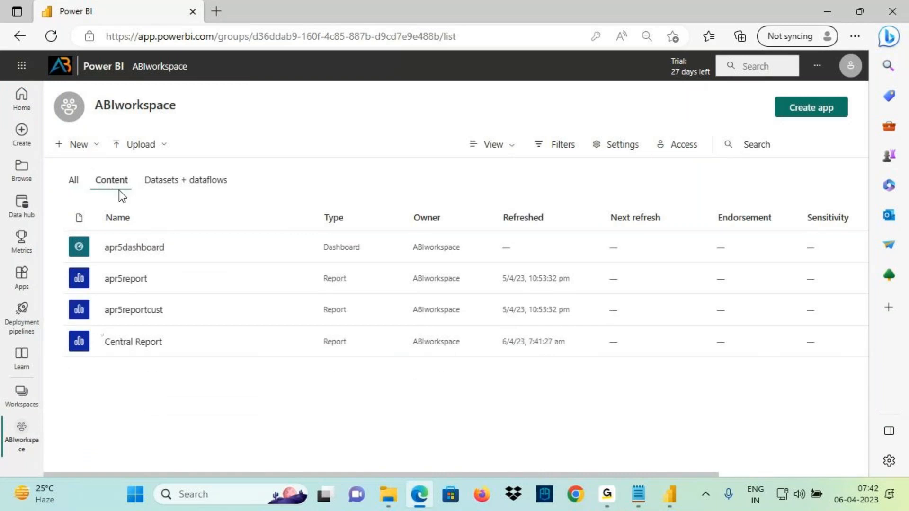
left_click(142, 343)
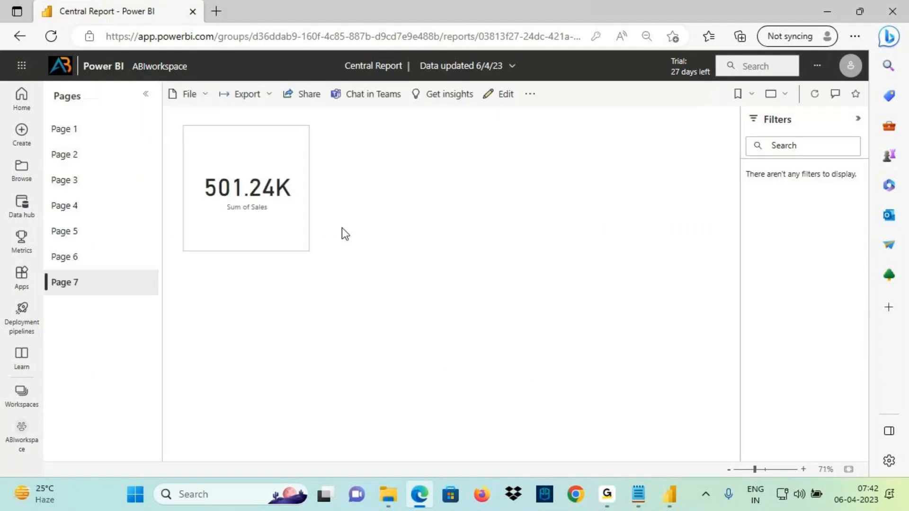
mouse_move(245, 194)
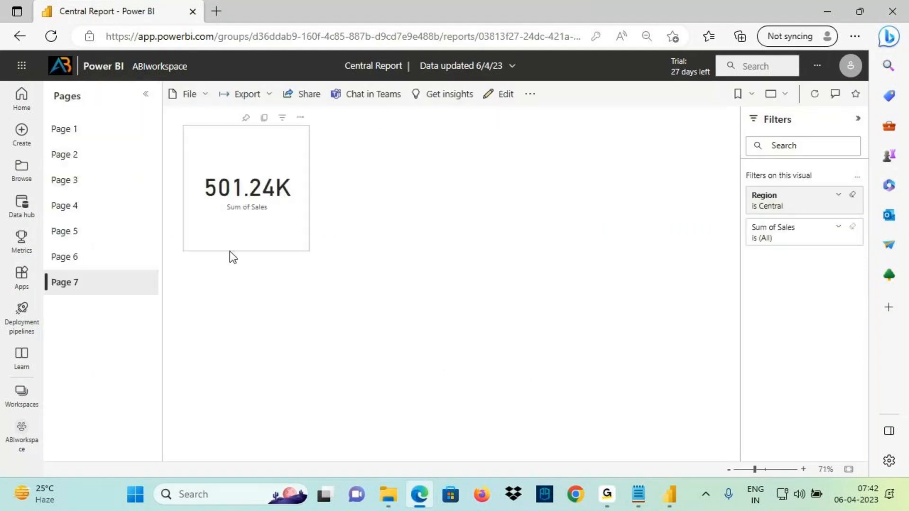
left_click(159, 67)
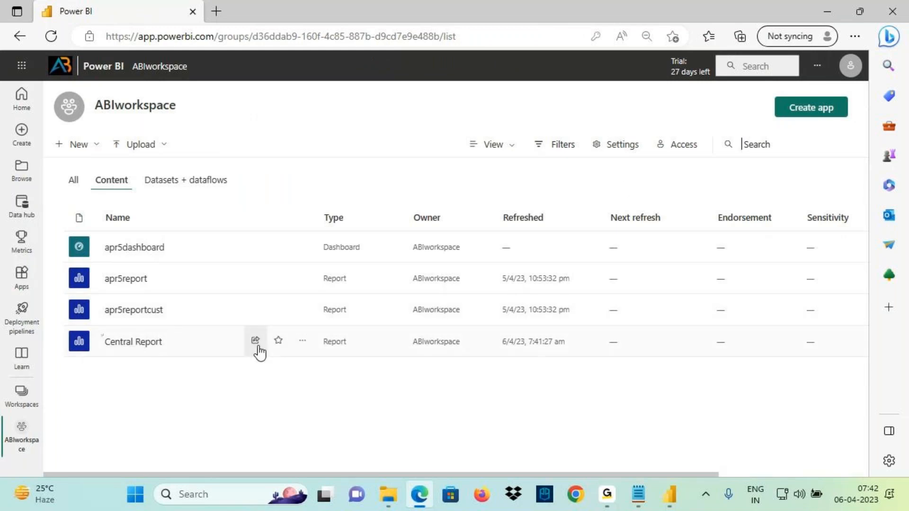
Open Central Report's Manage permissions and view its Direct access list
left_click(303, 344)
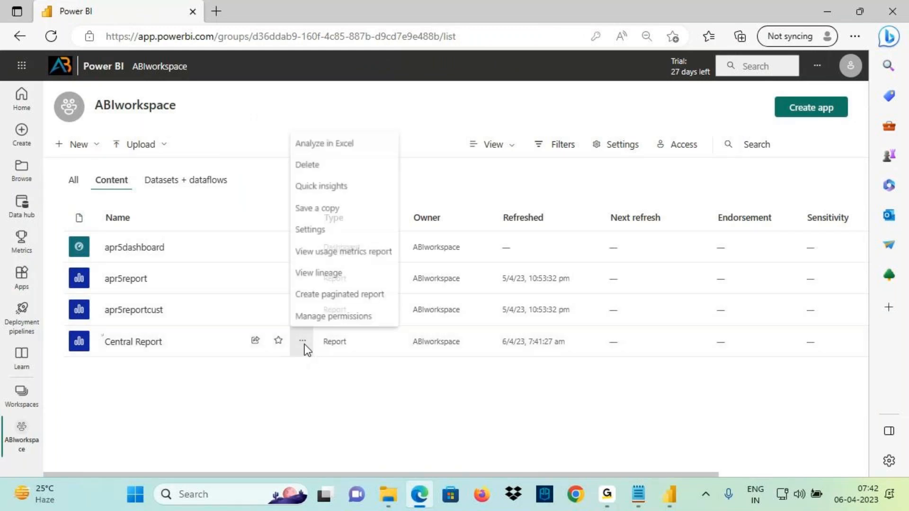
left_click(324, 316)
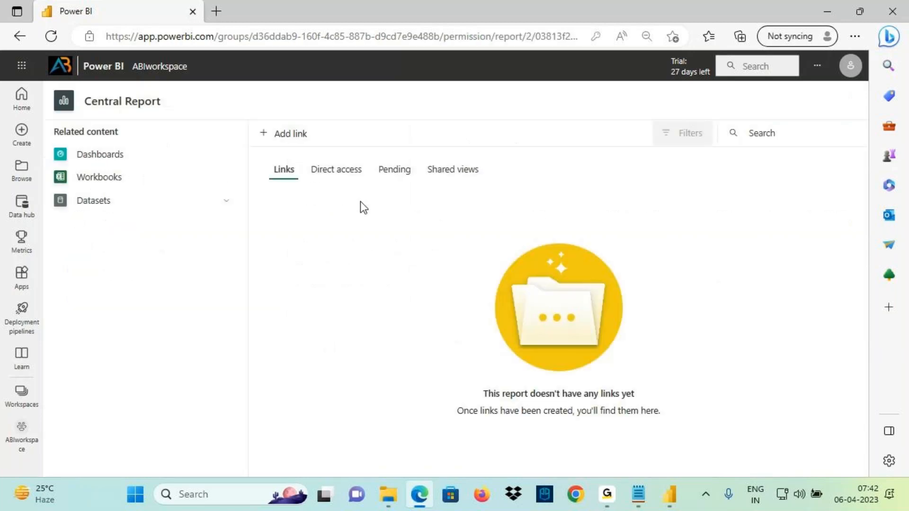
left_click(337, 171)
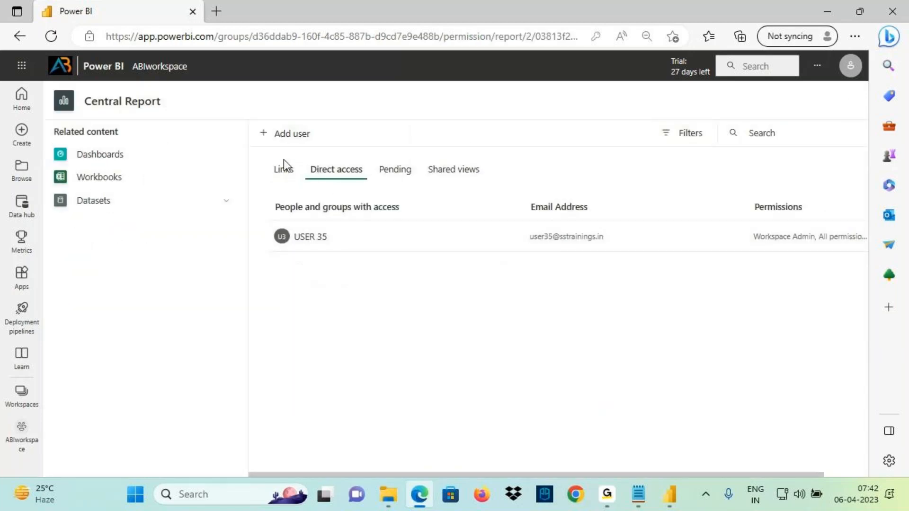
left_click_drag(296, 238, 349, 265)
left_click(349, 266)
Draft adding a user with reshare and build toggled off and back on, then cancel
left_click(283, 138)
left_click(362, 184)
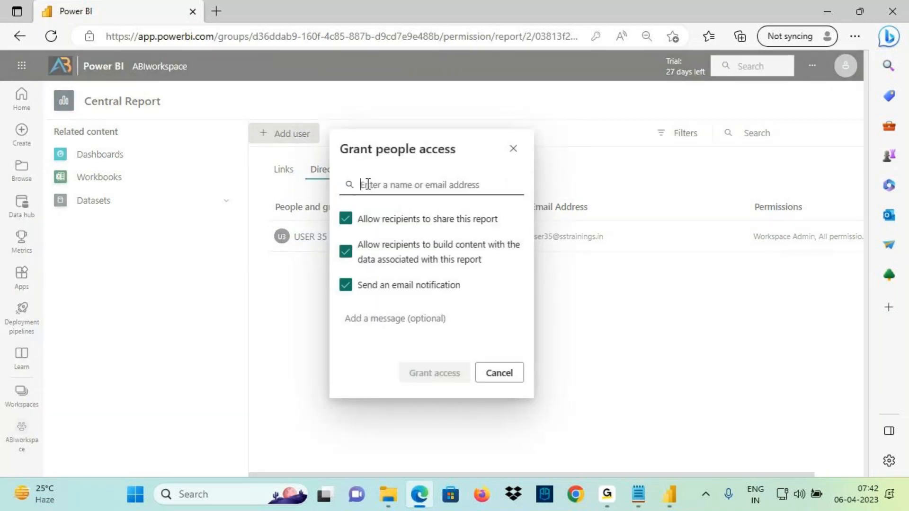
type("user37")
left_click(374, 209)
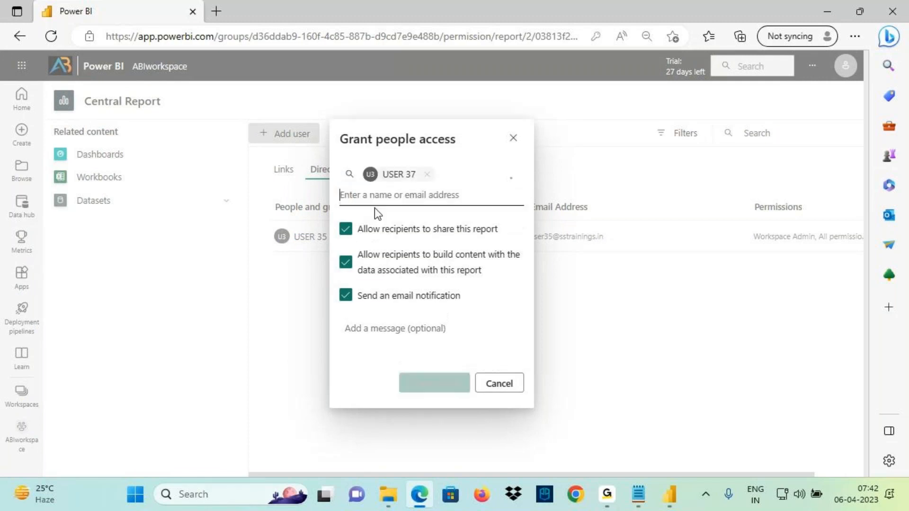
left_click(359, 232)
left_click(359, 266)
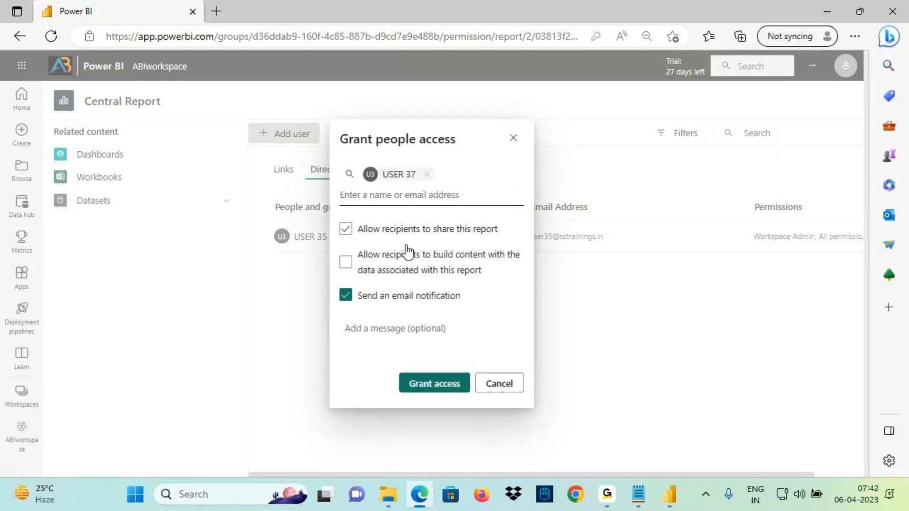
left_click(349, 232)
left_click(348, 263)
left_click(511, 383)
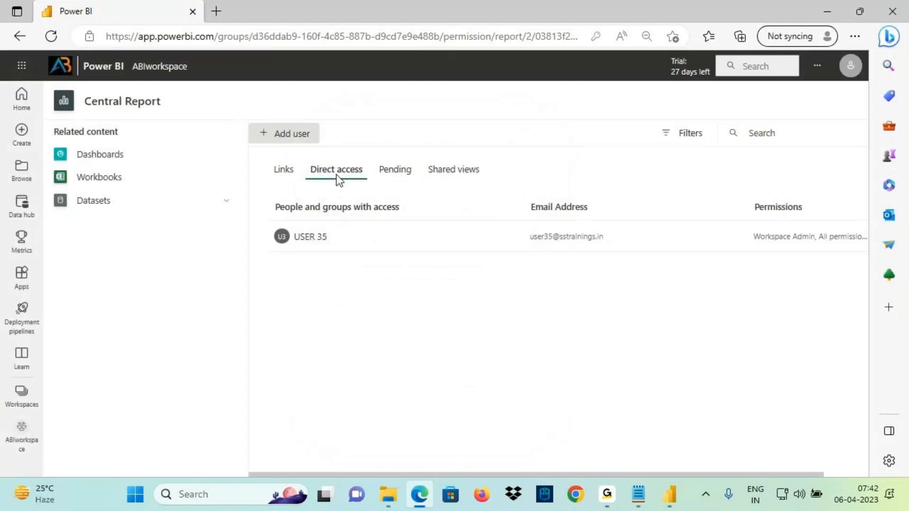
Return to the ABIworkspace content list and sketch annotations on screen
left_click(154, 69)
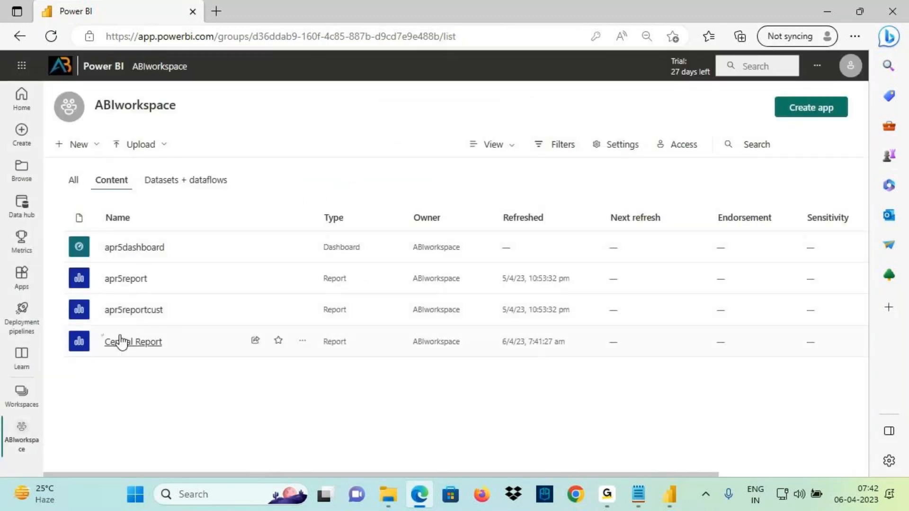
left_click_drag(62, 331, 186, 356)
left_click_drag(283, 248, 169, 330)
mouse_move(309, 203)
left_mouse_down()
mouse_move(311, 242)
mouse_move(334, 198)
mouse_move(348, 233)
left_mouse_up()
left_click_drag(368, 193, 384, 228)
left_click_drag(365, 211, 415, 185)
mouse_move(333, 113)
left_mouse_down()
mouse_move(351, 155)
mouse_move(426, 121)
mouse_move(438, 147)
left_mouse_up()
left_click_drag(356, 162, 465, 127)
key("Escape")
Grant the chosen user access to Central Report through Manage permissions, then mark it on screen
left_click(302, 341)
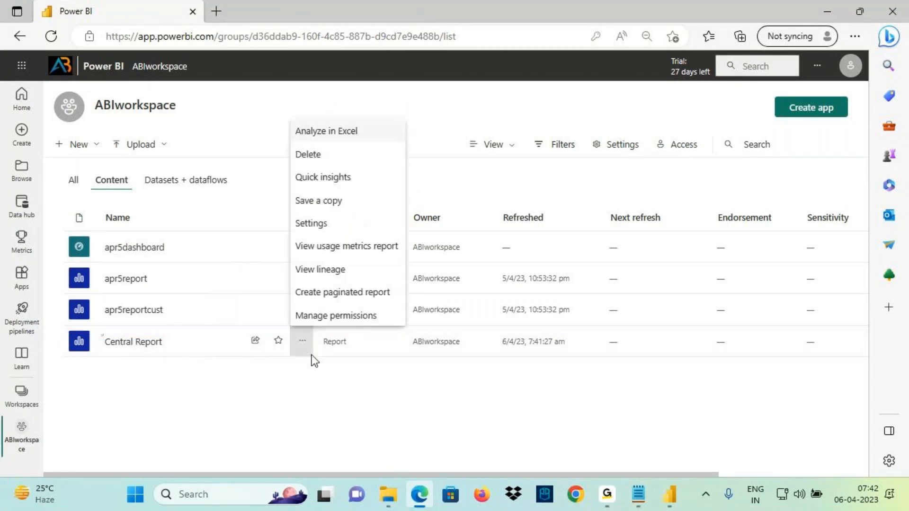
left_click(331, 317)
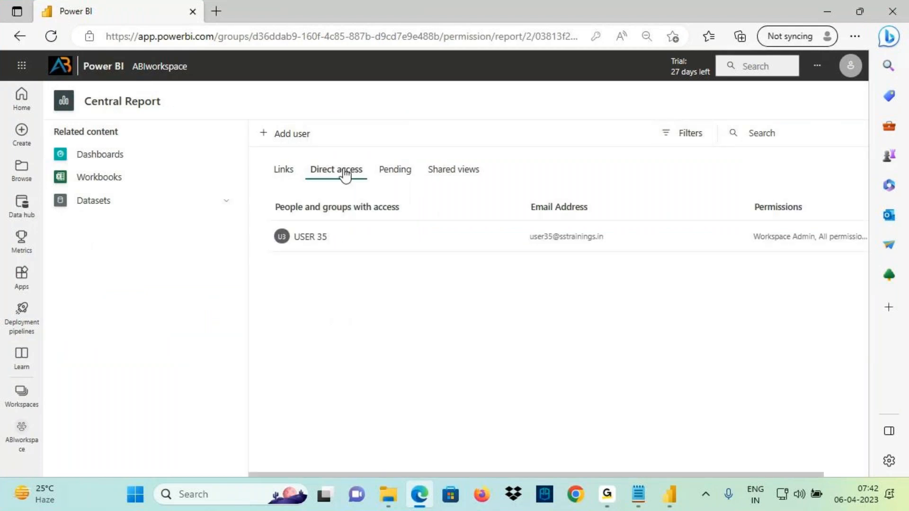
left_click(280, 133)
type("us")
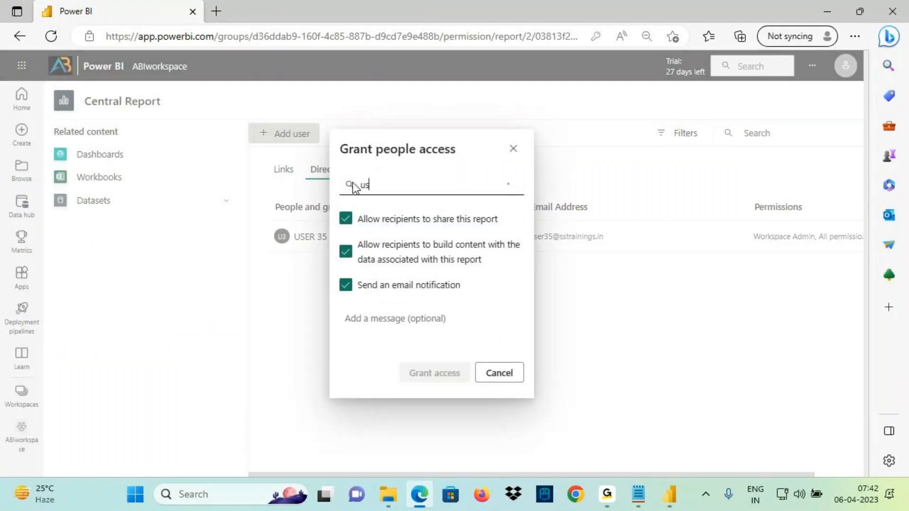
type("er37")
left_click(390, 209)
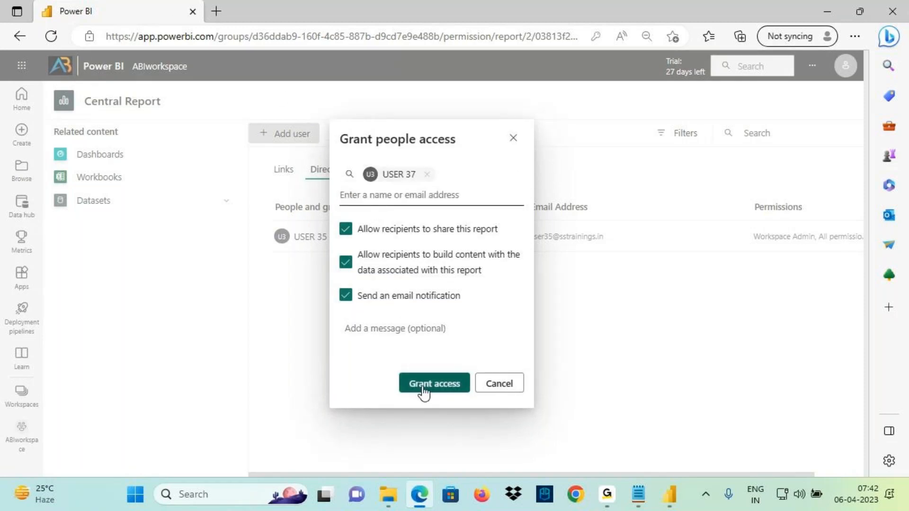
left_click(438, 391)
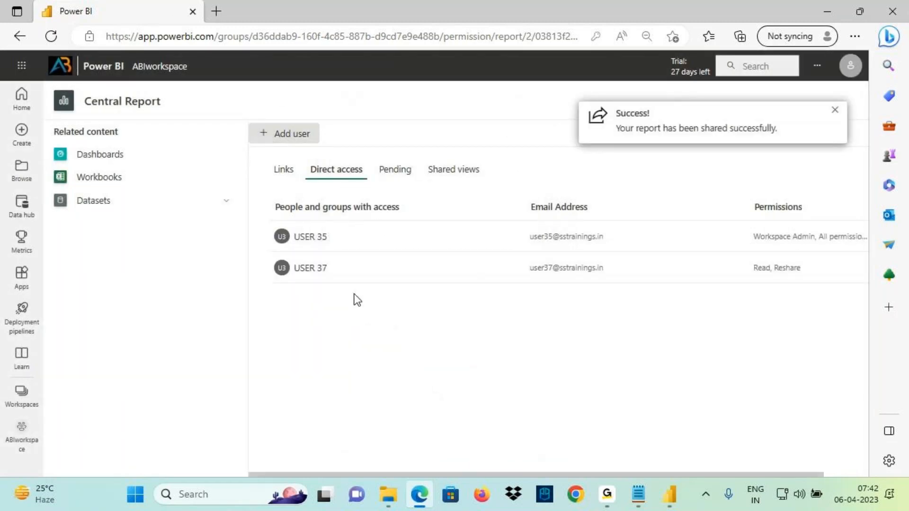
key("ctrl+2")
left_click_drag(280, 286, 353, 282)
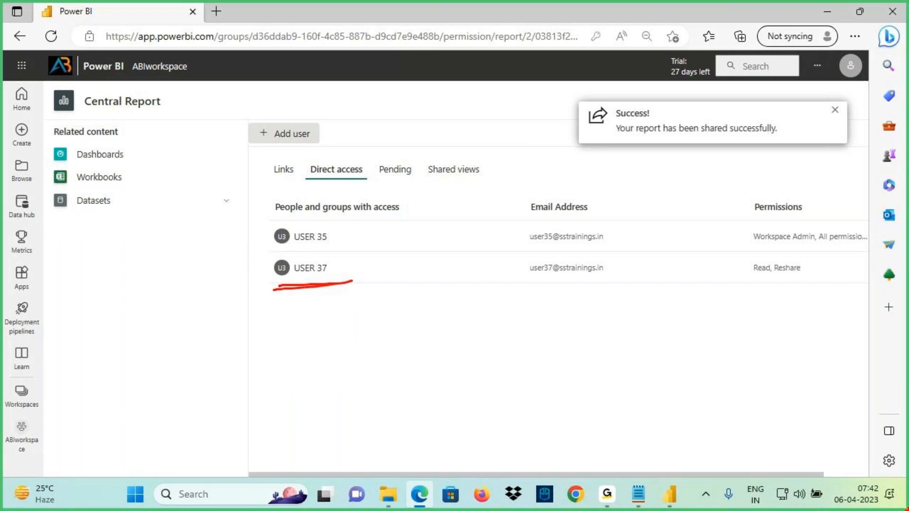
key("Escape")
Open Chrome to app.powerbi.com and sign in as the shared user, skipping the setup prompts
left_click(578, 497)
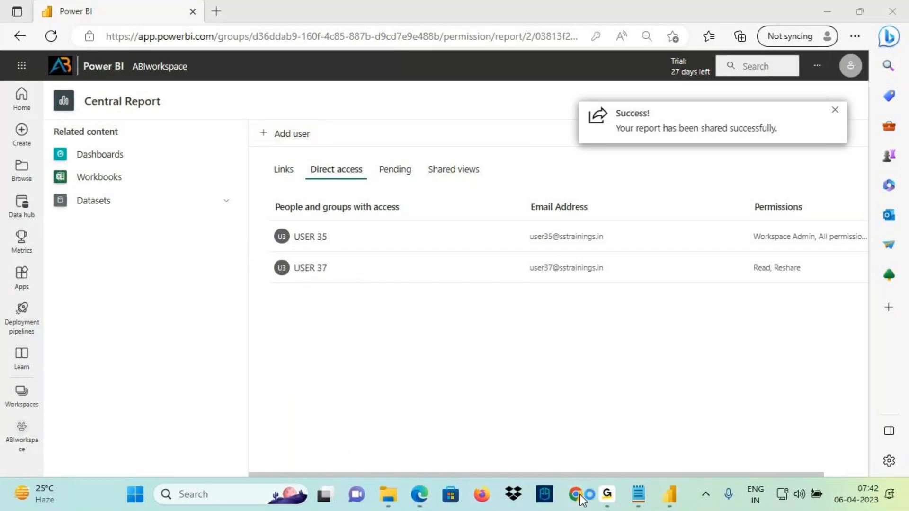
left_click(410, 304)
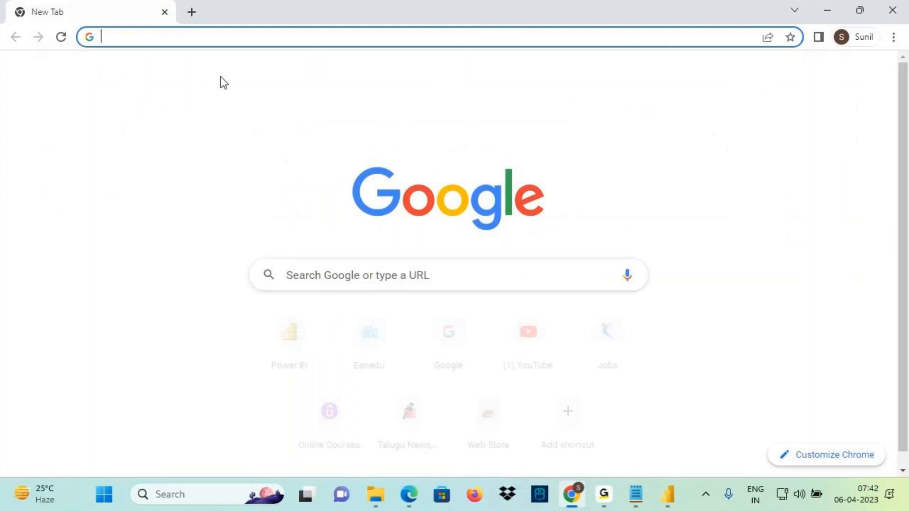
type("app")
key("Return")
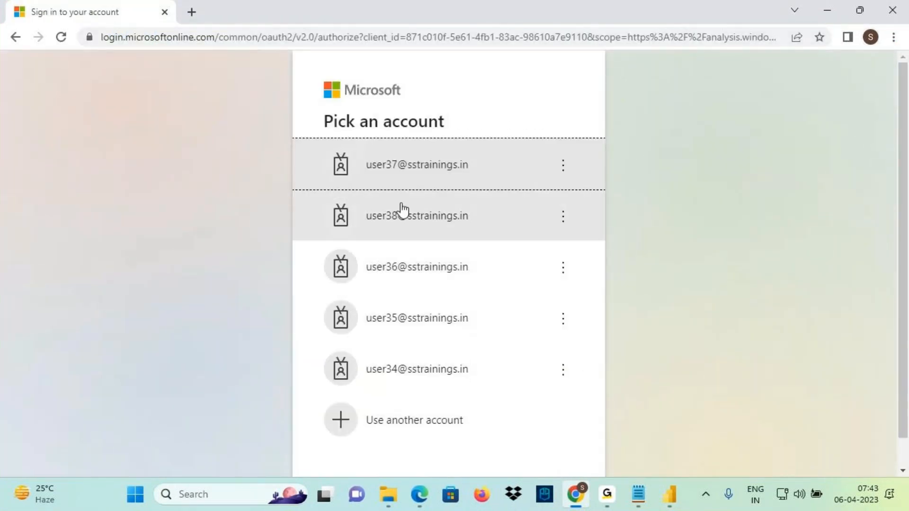
left_click(396, 184)
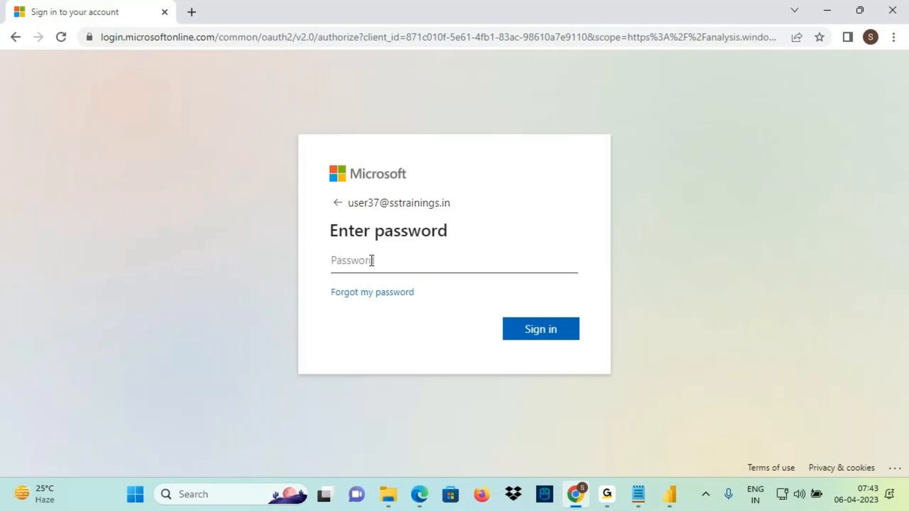
type("••••••••••")
key("Return")
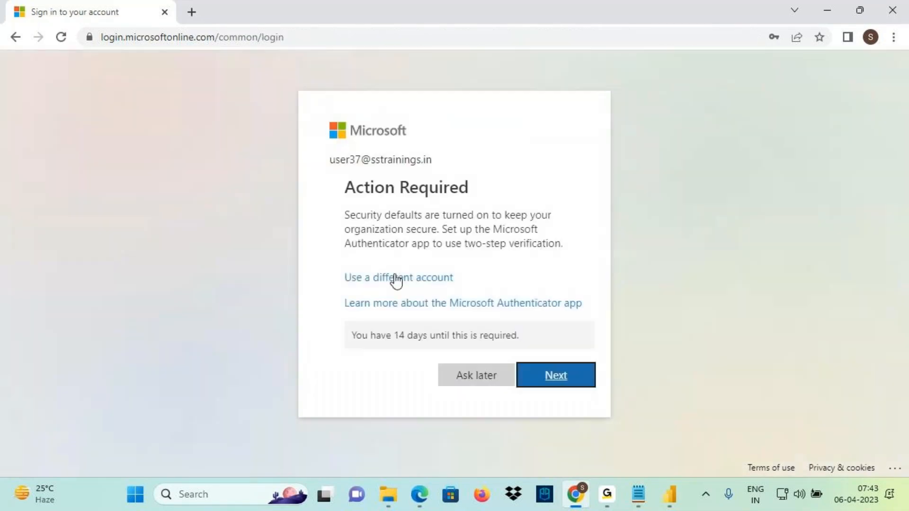
left_click(454, 381)
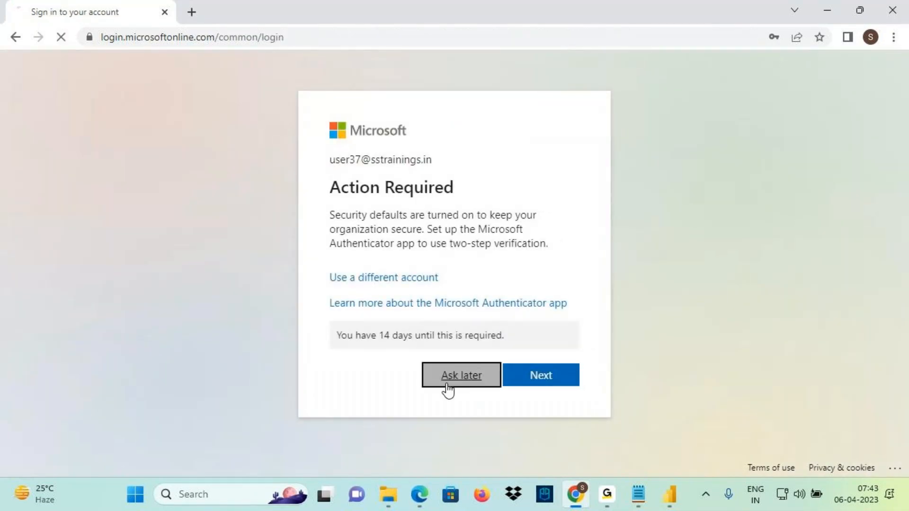
left_click(454, 337)
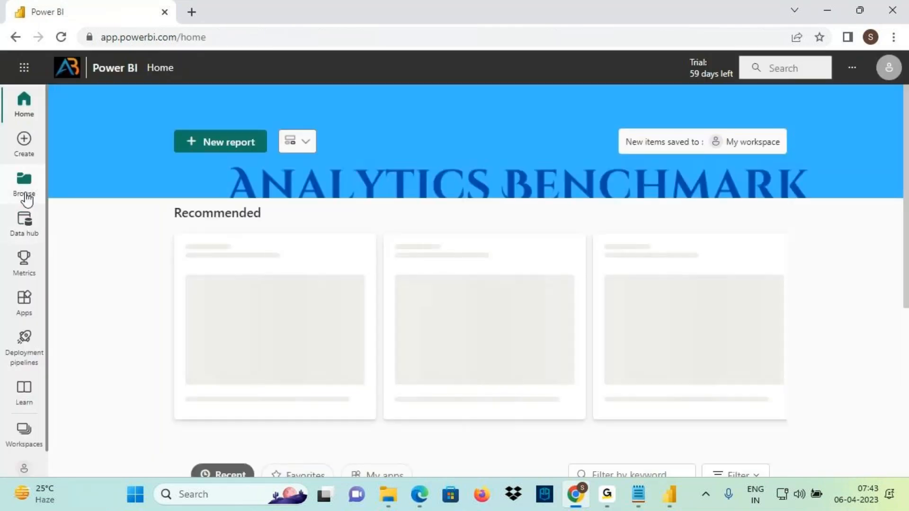
Browse Shared with me, confirm the signed-in account, and open the shared Central Report
left_click(25, 190)
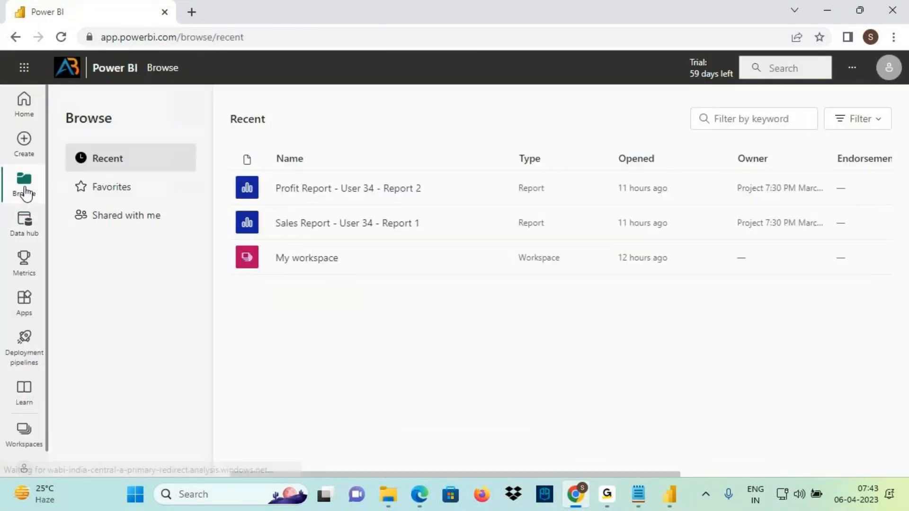
left_click(135, 219)
left_click_drag(268, 194, 380, 198)
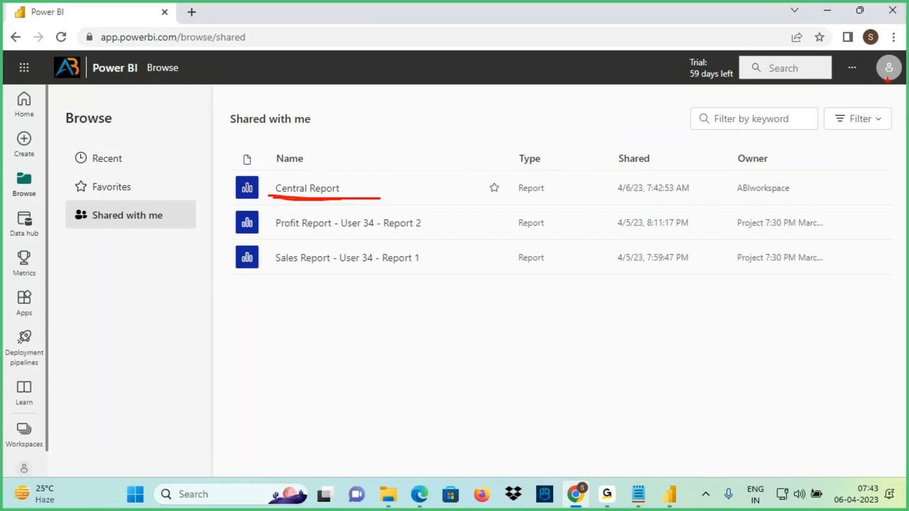
key("Escape")
left_click(888, 76)
left_click(458, 320)
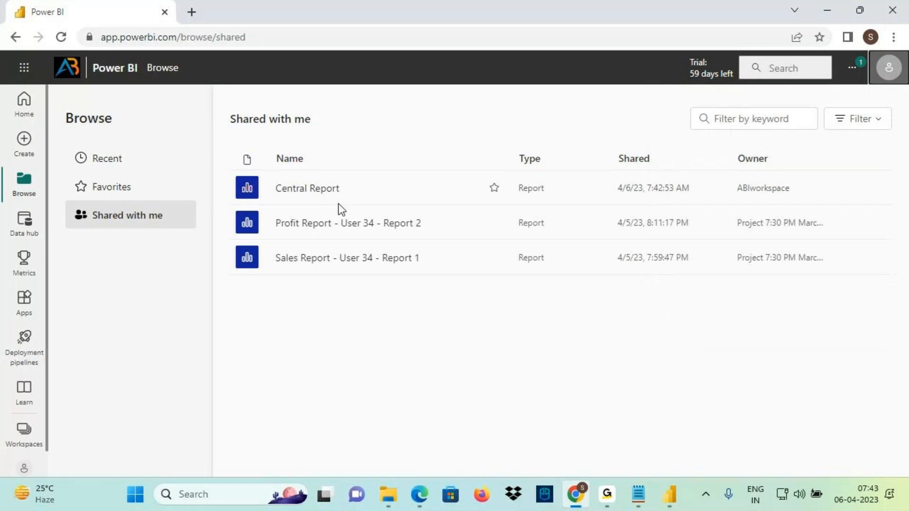
left_click(334, 203)
Select the 501.24K card and annotate it along with its Filters pane and Region filter
key("ctrl+2")
mouse_move(318, 151)
left_mouse_down()
mouse_move(221, 160)
mouse_move(274, 174)
left_mouse_up()
mouse_move(382, 135)
left_mouse_down()
mouse_move(388, 188)
mouse_move(463, 150)
left_mouse_up()
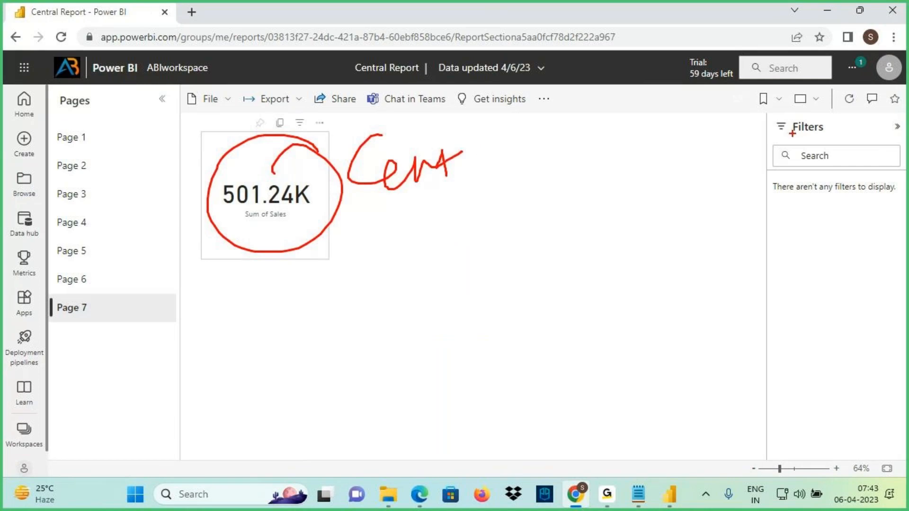
key("Escape")
left_click(302, 209)
key("ctrl+2")
left_click_drag(785, 138, 837, 135)
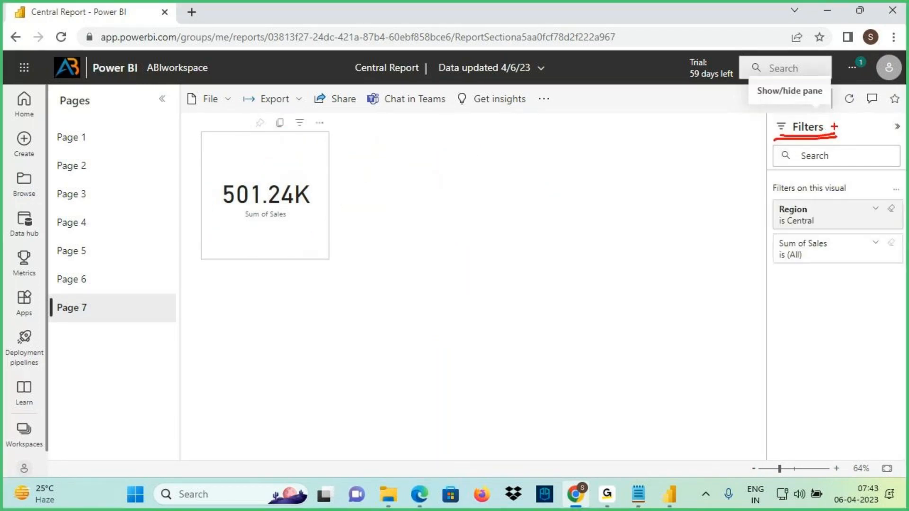
mouse_move(775, 216)
left_mouse_down()
mouse_move(828, 224)
mouse_move(776, 213)
mouse_move(780, 223)
left_mouse_up()
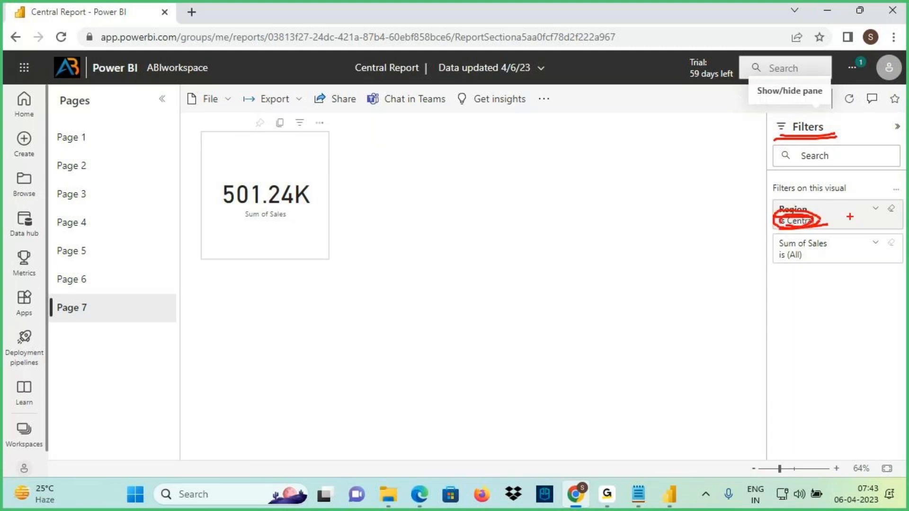
key("Escape")
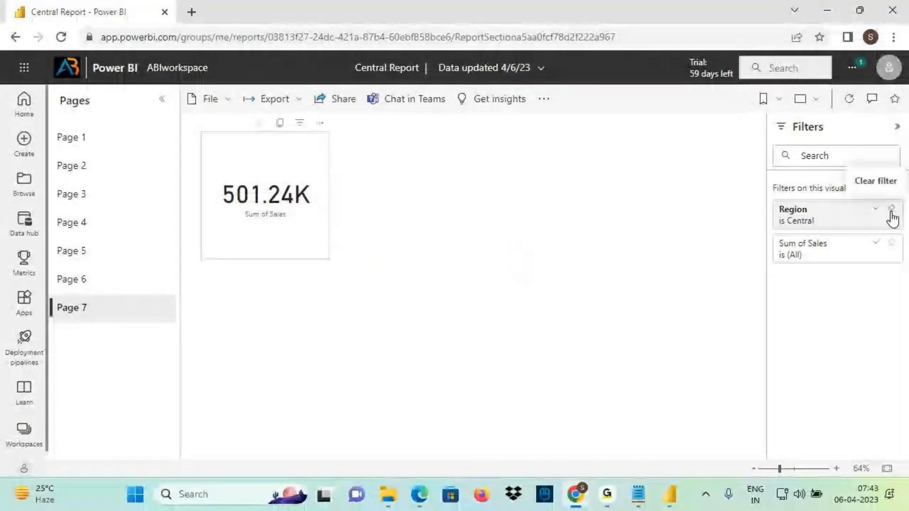
Clear the Region filter to show the 2.30M total, then reset the report to default
left_click_drag(862, 194, 906, 188)
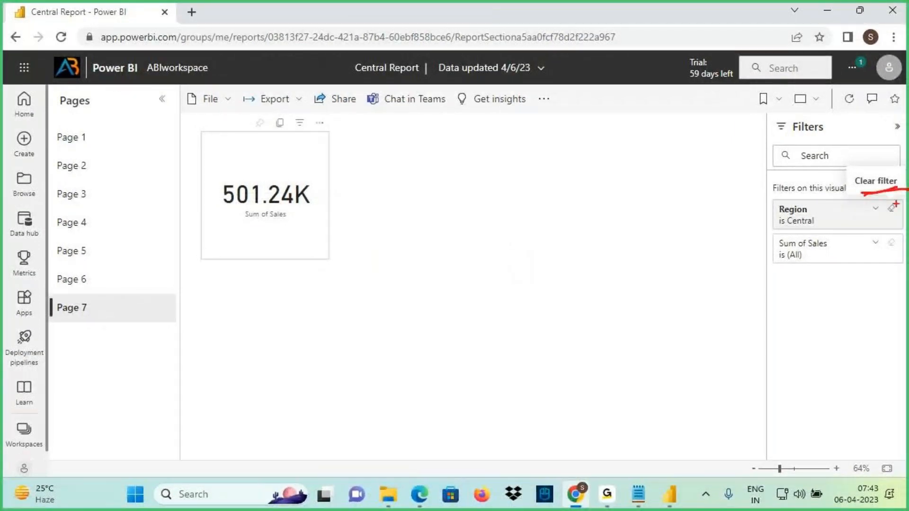
left_click(892, 209)
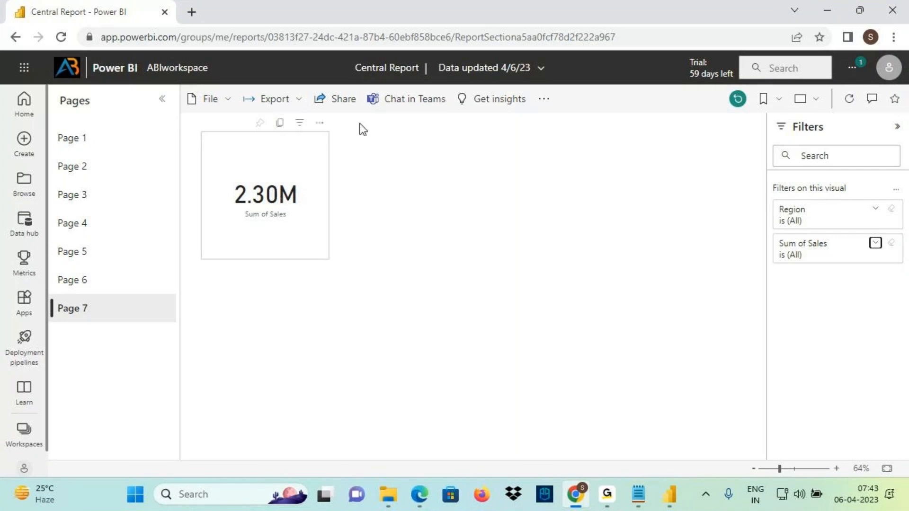
left_click(888, 70)
mouse_move(725, 151)
left_mouse_down()
mouse_move(805, 143)
mouse_move(715, 56)
mouse_move(303, 191)
left_mouse_up()
mouse_move(316, 157)
left_mouse_down()
mouse_move(296, 201)
mouse_move(357, 212)
left_mouse_up()
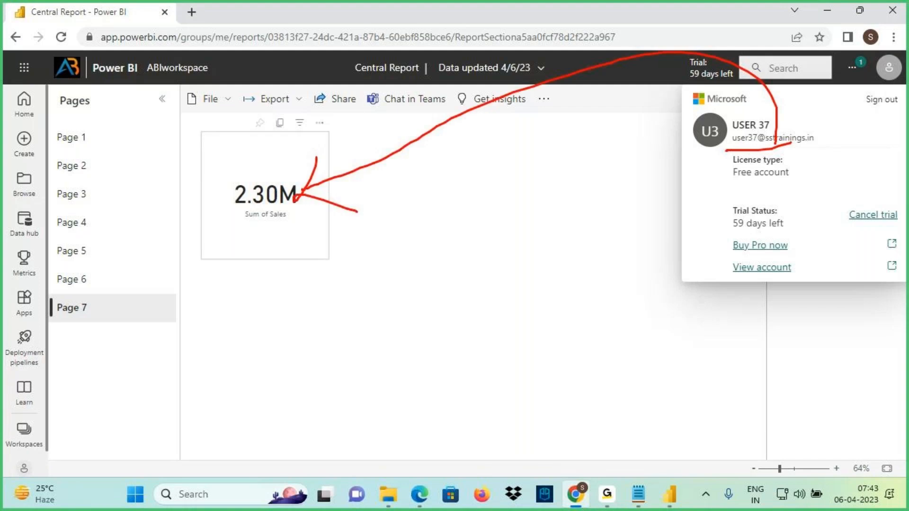
key("Escape")
left_click(485, 193)
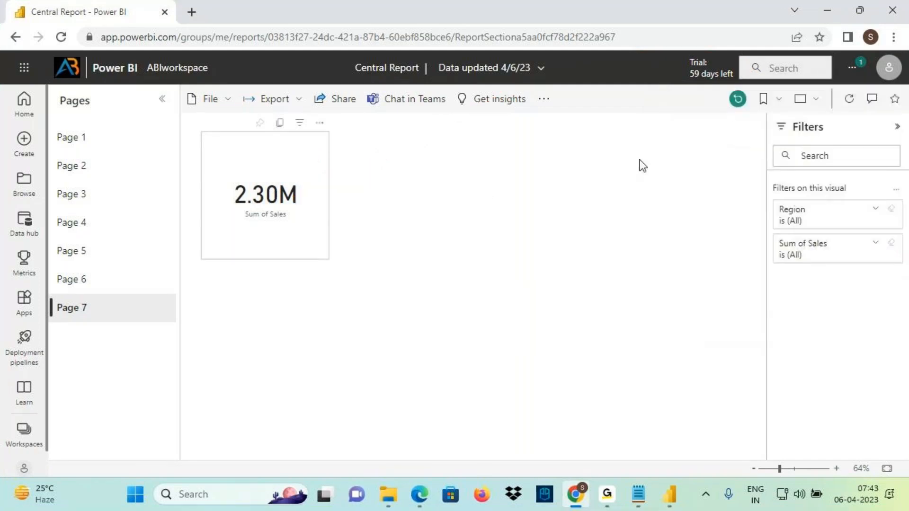
left_click(738, 101)
left_click(503, 299)
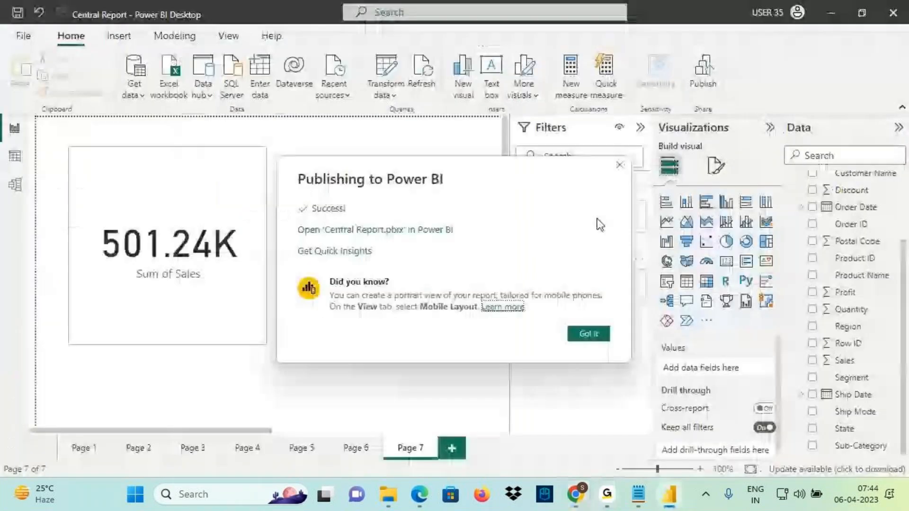
In Power BI Desktop, dismiss the publish success message and select the Sum of Sales card
left_click(670, 494)
left_click(589, 335)
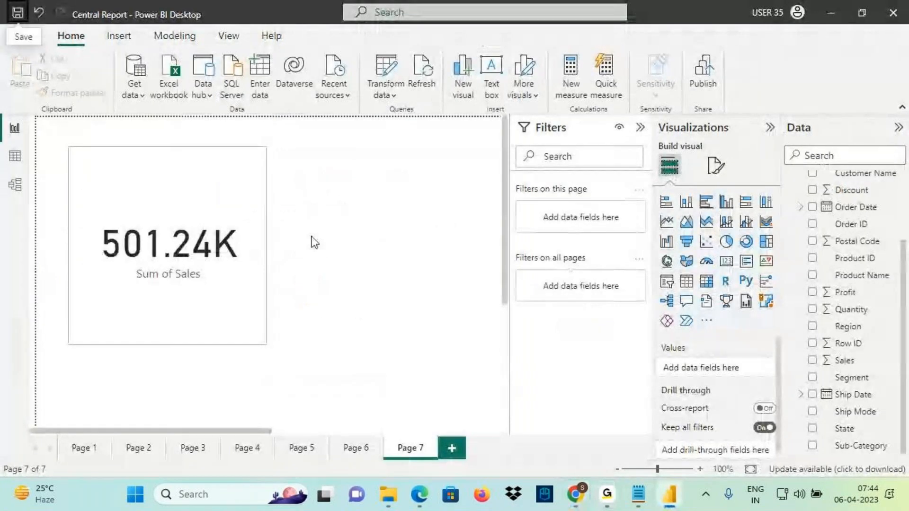
left_click(229, 247)
Annotate the card's Region is Central filter with 'Hide' and 'Day' notes, then return to Chrome
mouse_move(628, 138)
left_mouse_down()
mouse_move(592, 103)
mouse_move(657, 175)
mouse_move(595, 127)
mouse_move(636, 103)
left_mouse_up()
left_click_drag(615, 94, 625, 129)
left_click_drag(673, 67, 680, 72)
mouse_move(653, 89)
left_mouse_down()
mouse_move(709, 95)
mouse_move(723, 42)
mouse_move(756, 80)
left_mouse_up()
left_click_drag(682, 124, 763, 79)
mouse_move(732, 118)
left_mouse_down()
mouse_move(738, 148)
mouse_move(781, 135)
left_mouse_up()
left_click_drag(788, 91, 769, 164)
left_click_drag(505, 228, 590, 233)
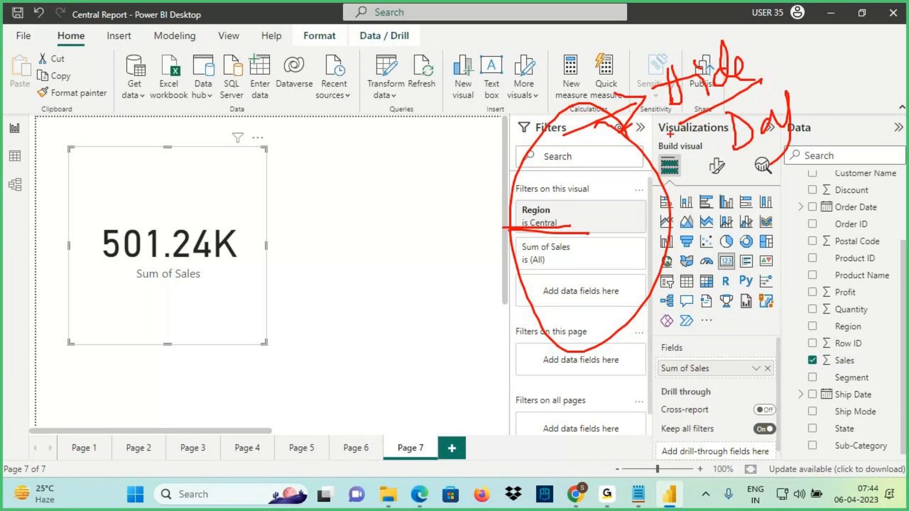
mouse_move(805, 82)
left_mouse_down()
mouse_move(663, 83)
mouse_move(733, 166)
mouse_move(801, 76)
left_mouse_up()
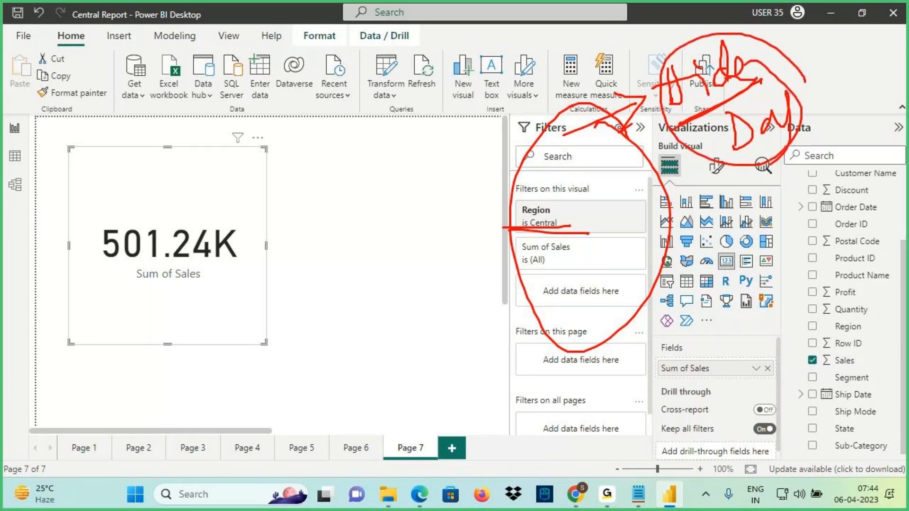
key("Escape")
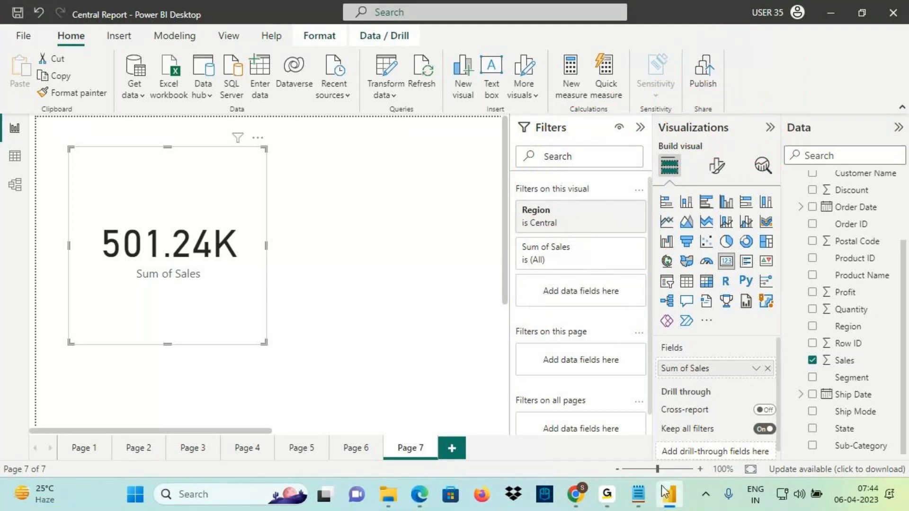
mouse_move(430, 501)
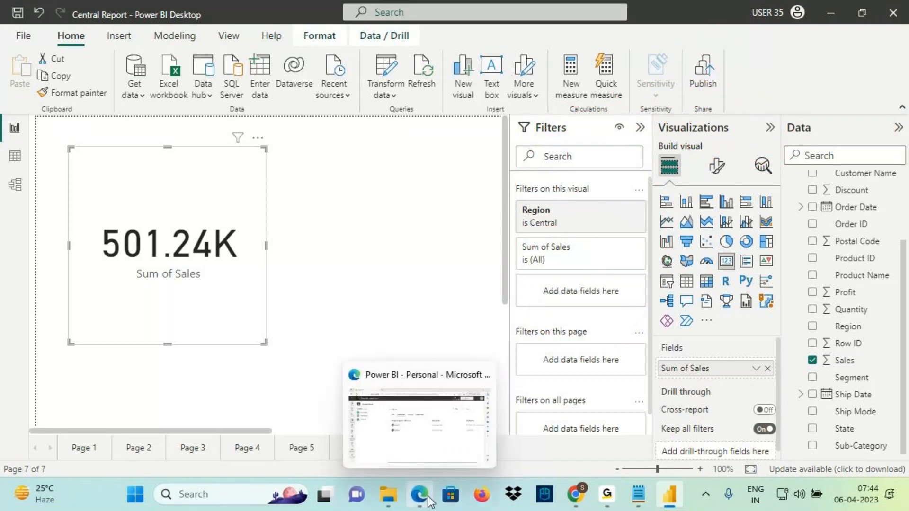
left_click(586, 502)
Select the Sum of Sales card and switch its Region filter from Central to East
left_click(318, 186)
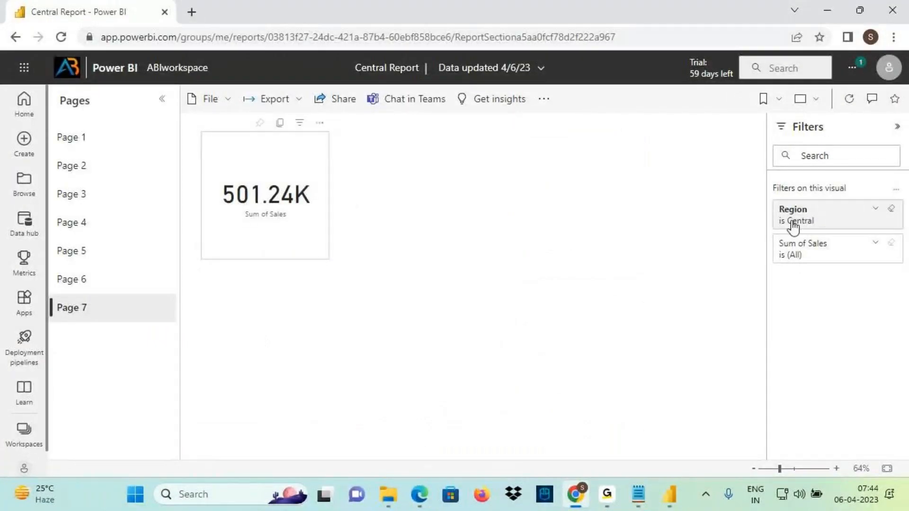
key("ctrl+2")
mouse_move(778, 229)
left_mouse_down()
mouse_move(821, 221)
mouse_move(766, 213)
mouse_move(780, 230)
left_mouse_up()
mouse_move(780, 171)
left_mouse_down()
mouse_move(787, 201)
mouse_move(803, 188)
left_mouse_up()
left_click_drag(789, 200, 778, 213)
key("Escape")
left_click(876, 208)
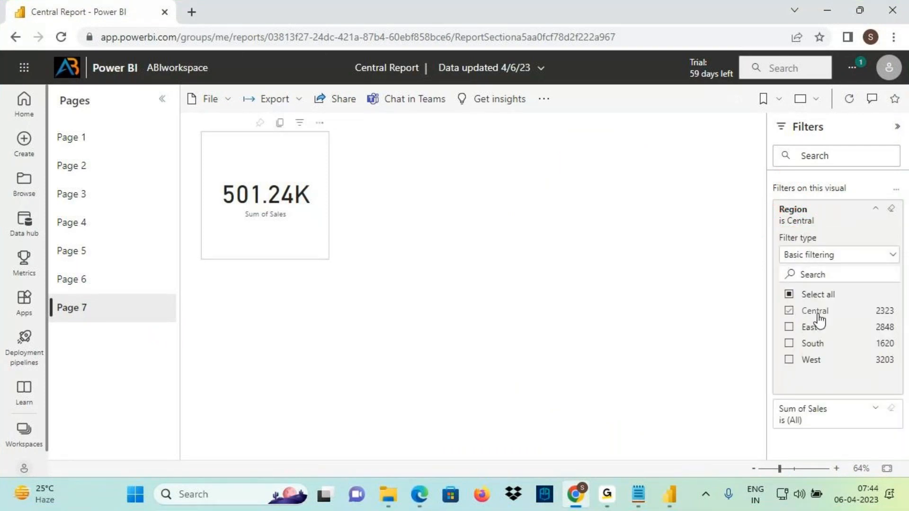
left_click(788, 328)
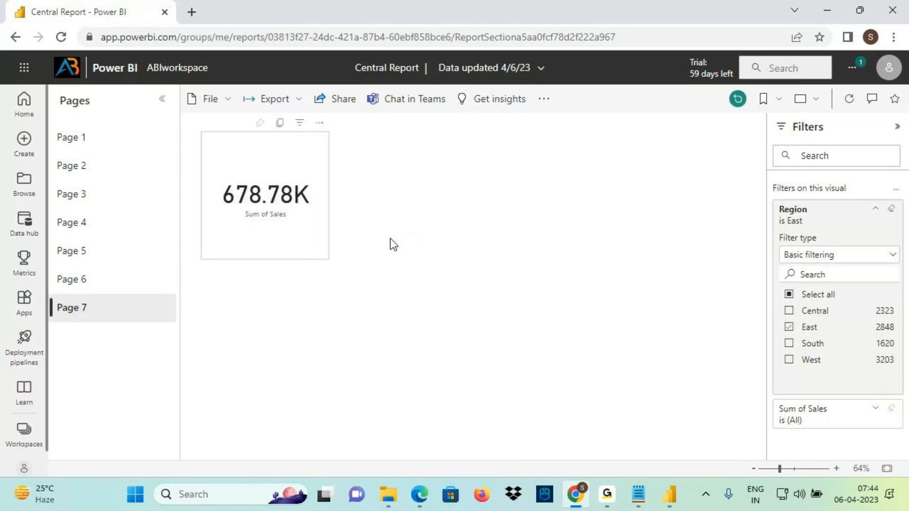
Annotate the card's new 678.78K value and the region list, then request Reset to default
key("ctrl+2")
left_click_drag(215, 225, 314, 232)
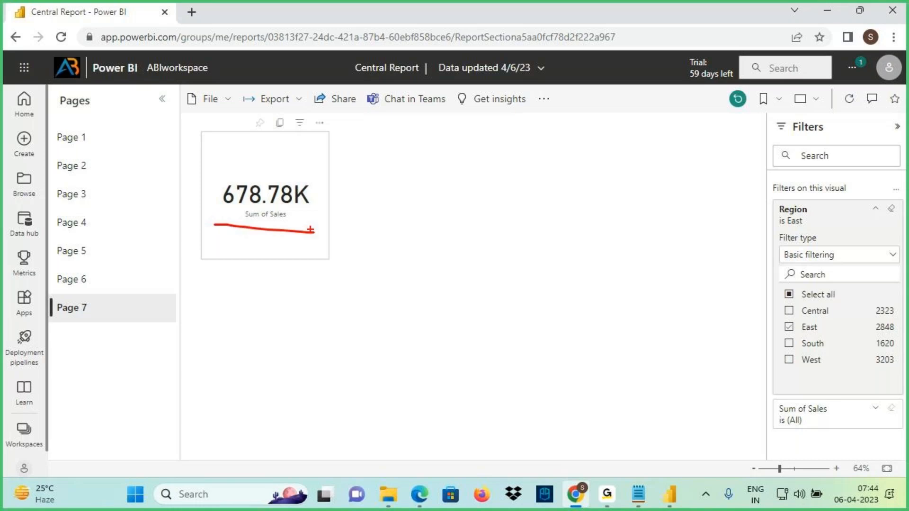
left_click_drag(264, 118, 289, 185)
mouse_move(268, 156)
left_mouse_down()
mouse_move(288, 183)
mouse_move(270, 210)
left_mouse_up()
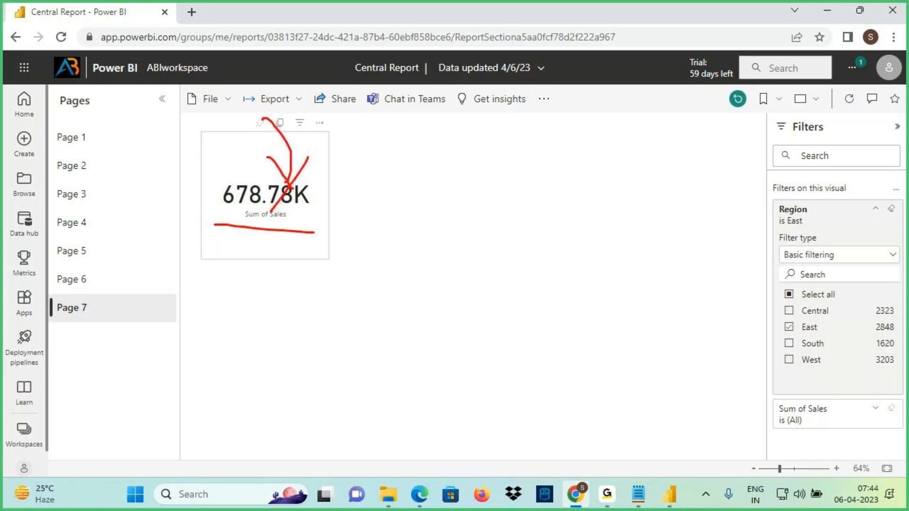
mouse_move(882, 278)
left_mouse_down()
mouse_move(847, 258)
mouse_move(784, 279)
mouse_move(825, 262)
left_mouse_up()
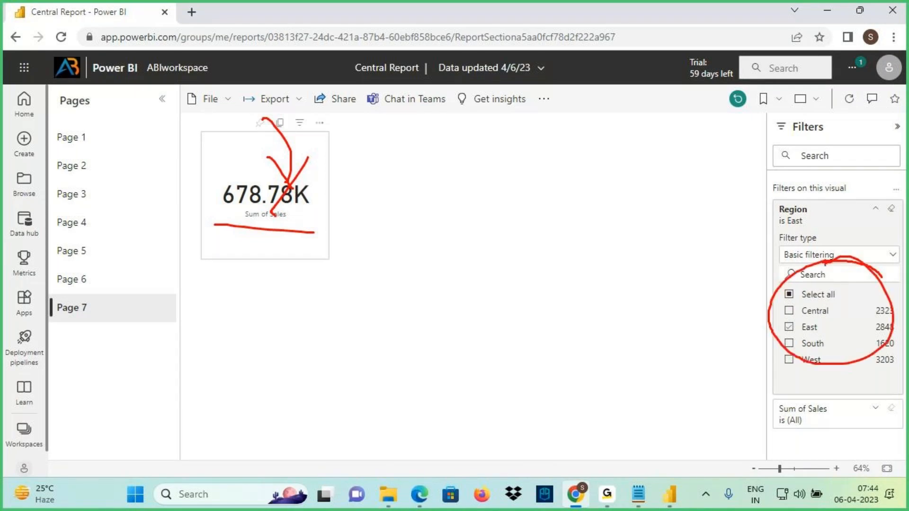
mouse_move(268, 307)
left_mouse_down()
mouse_move(273, 284)
mouse_move(359, 268)
mouse_move(368, 250)
left_mouse_up()
left_click_drag(273, 323, 373, 287)
key("Escape")
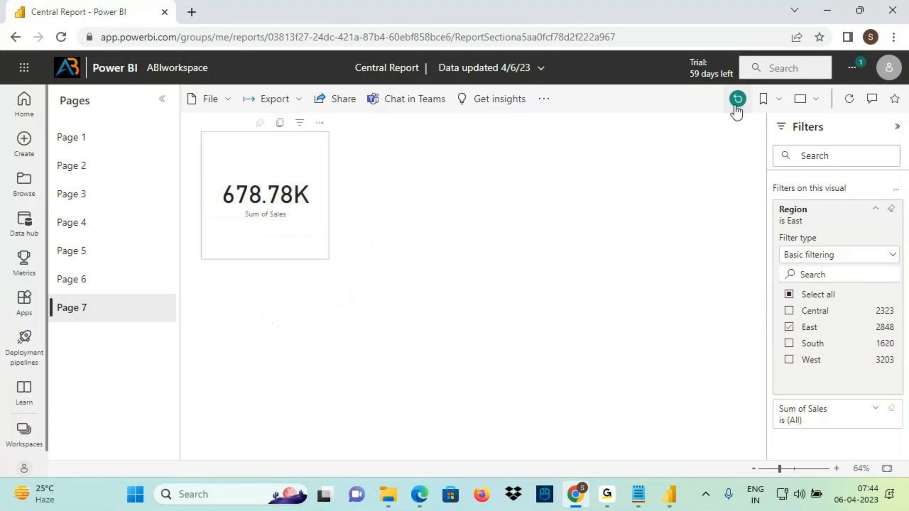
left_click(738, 99)
Confirm the reset so the card returns to 501.24K, highlighting the Filters heading
left_click(501, 300)
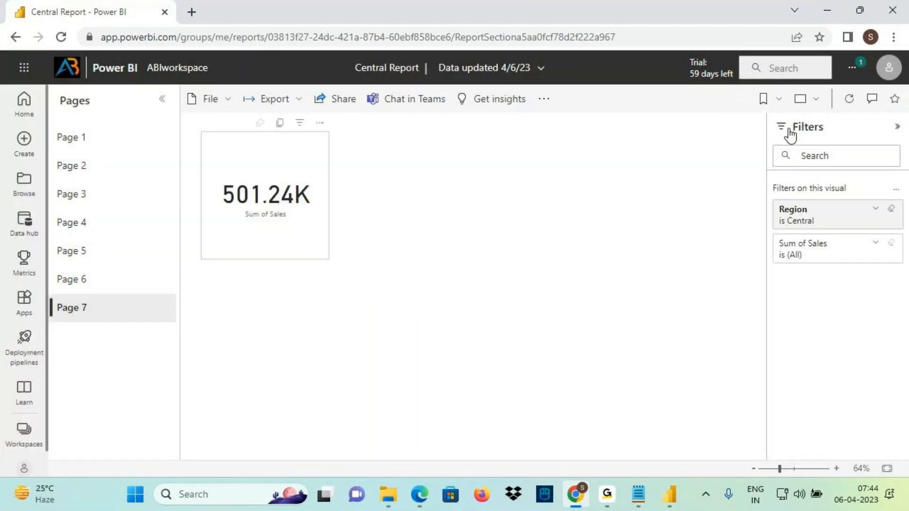
key("ctrl+2")
mouse_move(772, 140)
left_mouse_down()
mouse_move(834, 134)
mouse_move(838, 173)
mouse_move(852, 140)
left_mouse_up()
mouse_move(864, 180)
left_mouse_down()
mouse_move(753, 250)
mouse_move(837, 167)
left_mouse_up()
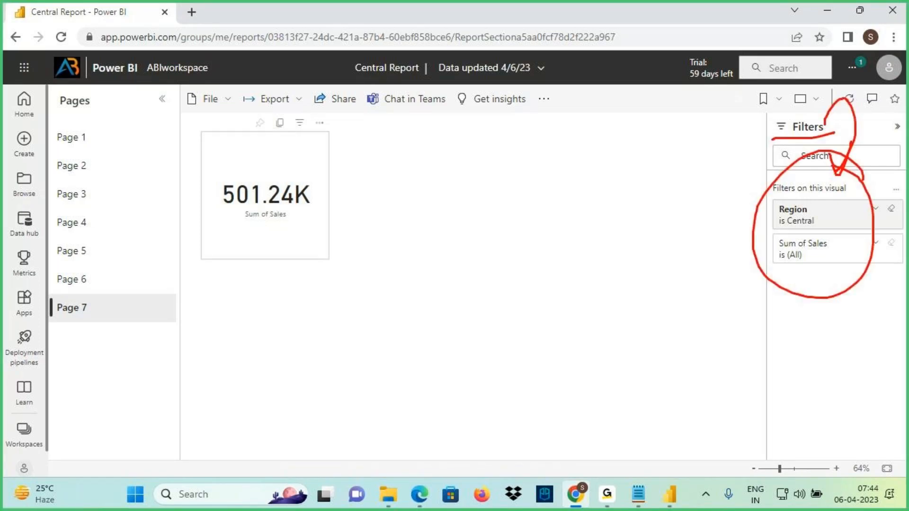
mouse_move(774, 138)
left_mouse_down()
mouse_move(852, 124)
mouse_move(788, 106)
mouse_move(808, 84)
mouse_move(810, 113)
left_mouse_up()
left_click_drag(825, 98, 813, 118)
mouse_move(807, 84)
left_mouse_down()
mouse_move(822, 115)
mouse_move(813, 122)
left_mouse_up()
Mark up the restored 'Region is Central' filter and its link to the card
left_click_drag(770, 226, 851, 232)
mouse_move(900, 198)
left_mouse_down()
mouse_move(883, 213)
mouse_move(905, 194)
mouse_move(893, 194)
left_mouse_up()
mouse_move(765, 234)
left_mouse_down()
mouse_move(831, 221)
mouse_move(623, 219)
left_mouse_up()
left_click_drag(649, 192, 643, 287)
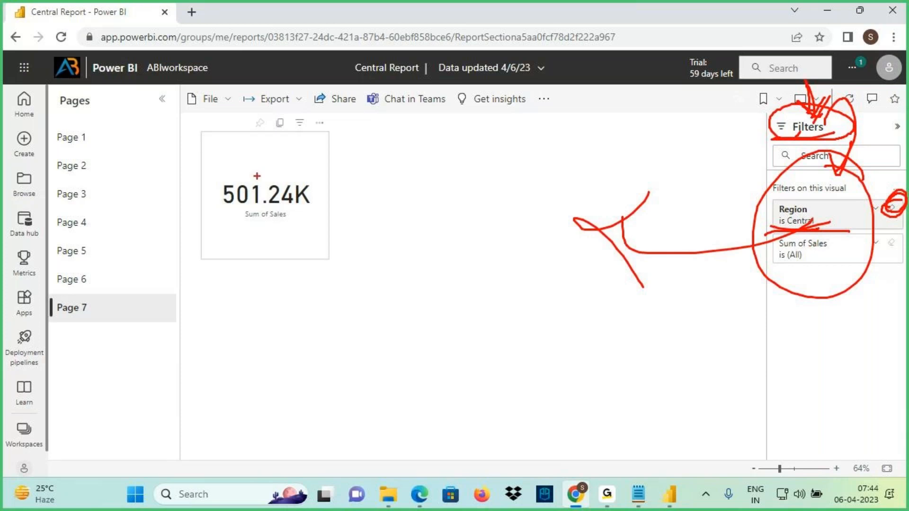
key("Escape")
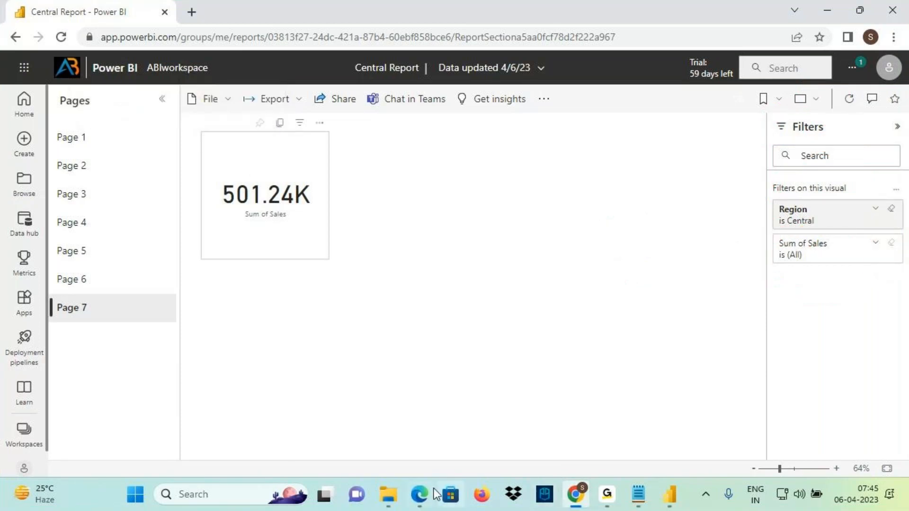
In Power BI Desktop, deselect the card and hide the filter pane from report readers
left_click(670, 495)
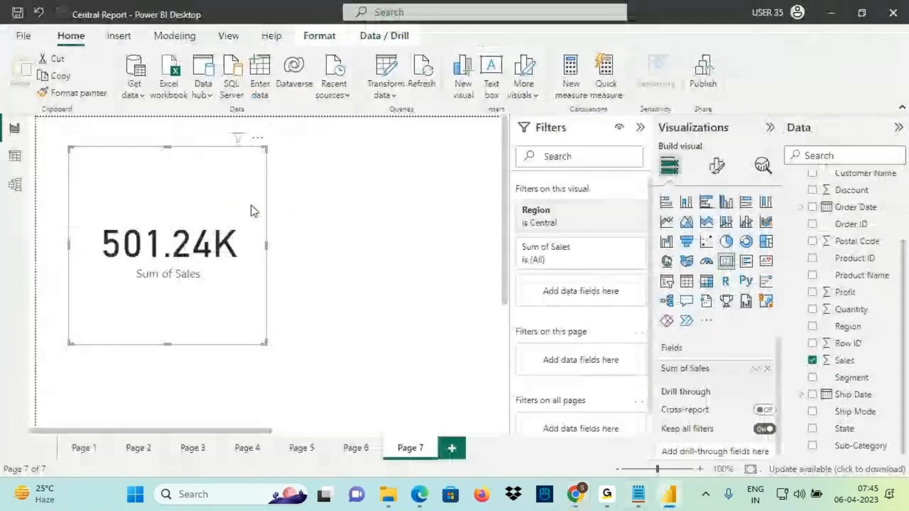
left_click(385, 190)
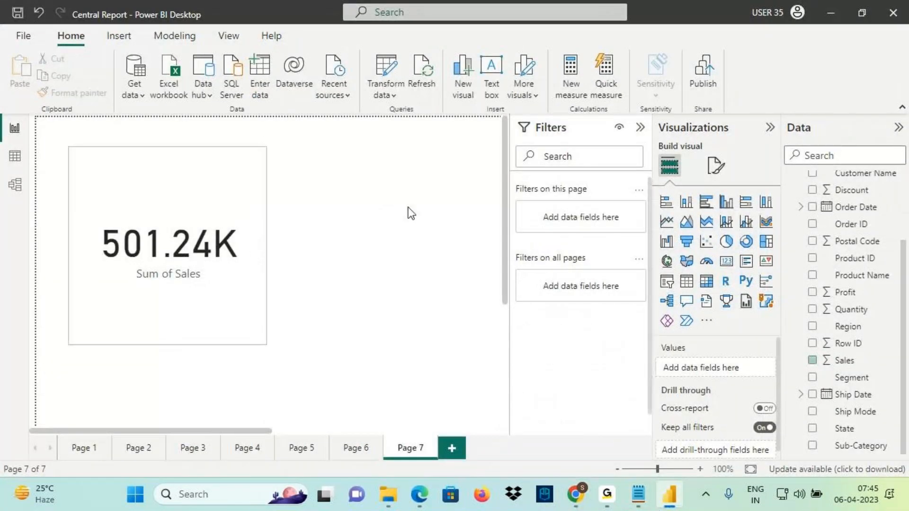
key("ctrl+2")
left_click_drag(610, 116, 631, 139)
mouse_move(520, 135)
left_mouse_down()
mouse_move(566, 136)
mouse_move(548, 140)
mouse_move(547, 153)
mouse_move(590, 148)
left_mouse_up()
key("Escape")
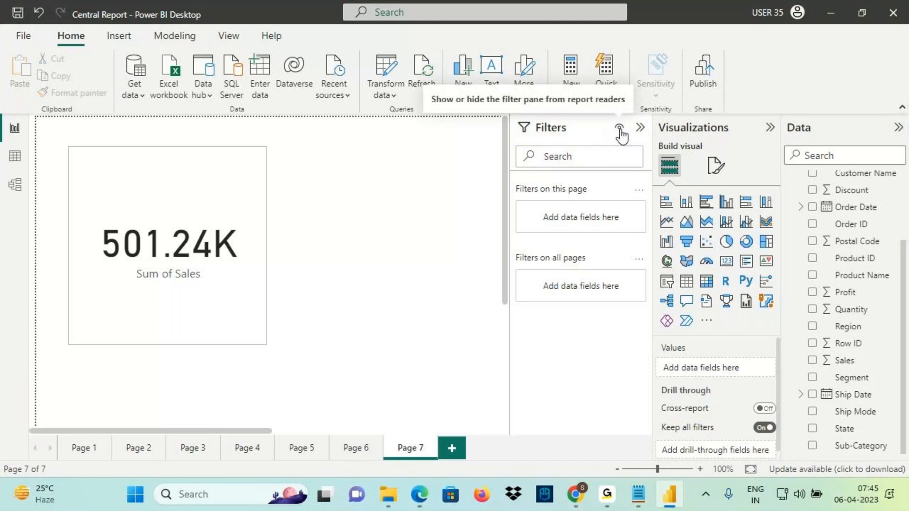
left_click(619, 130)
Annotate the crossed-out eye icon in the Filters pane and the ribbon on screen
key("ctrl+2")
mouse_move(622, 134)
left_mouse_down()
mouse_move(619, 118)
mouse_move(614, 136)
left_mouse_up()
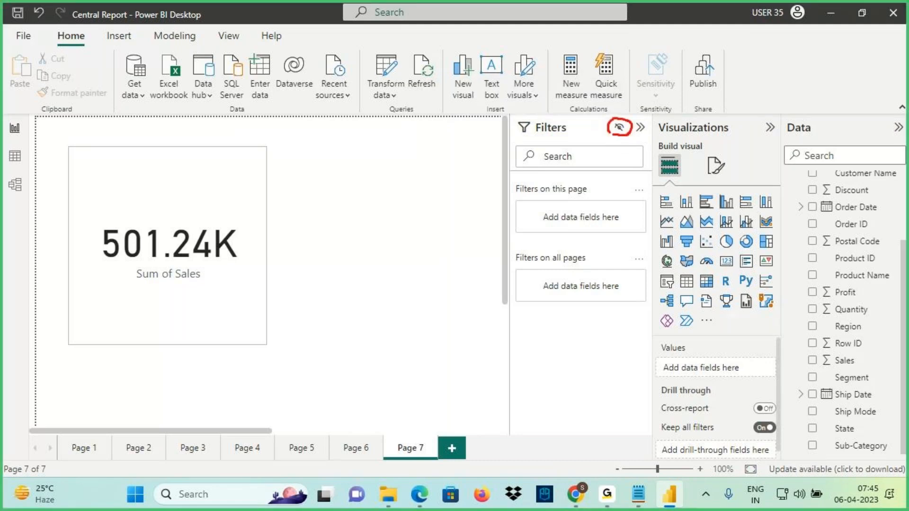
left_click_drag(625, 92, 622, 118)
left_click_drag(615, 105, 635, 103)
left_click_drag(606, 140, 633, 133)
key("Escape")
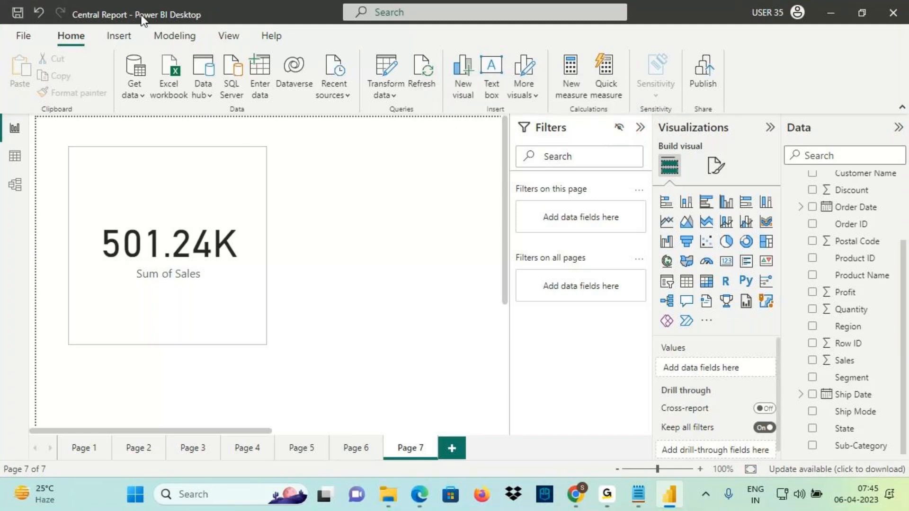
left_click_drag(108, 19, 175, 18)
mouse_move(727, 49)
left_mouse_down()
mouse_move(710, 48)
mouse_move(687, 71)
mouse_move(730, 53)
mouse_move(772, 51)
mouse_move(761, 76)
left_mouse_up()
key("Escape")
Publish Central Report to ABIworkspace, replace the existing dataset, and dismiss the success message
left_click(704, 73)
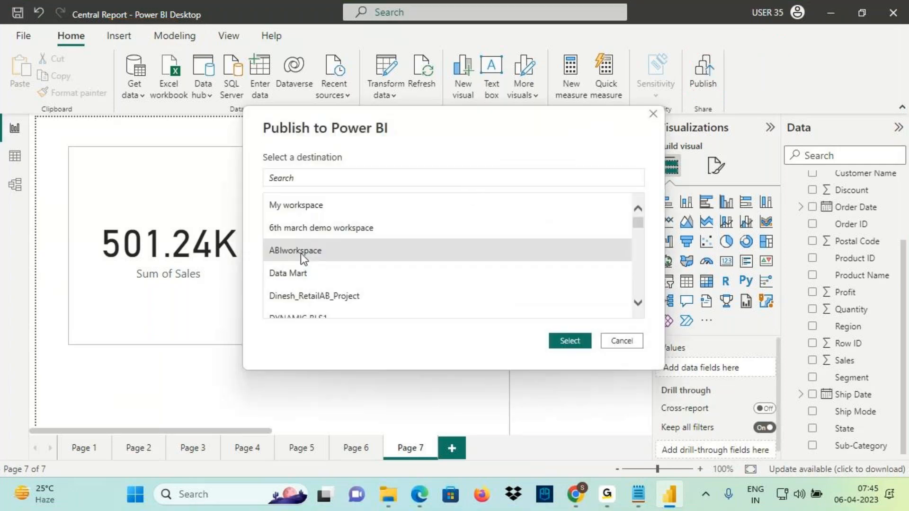
left_click(568, 340)
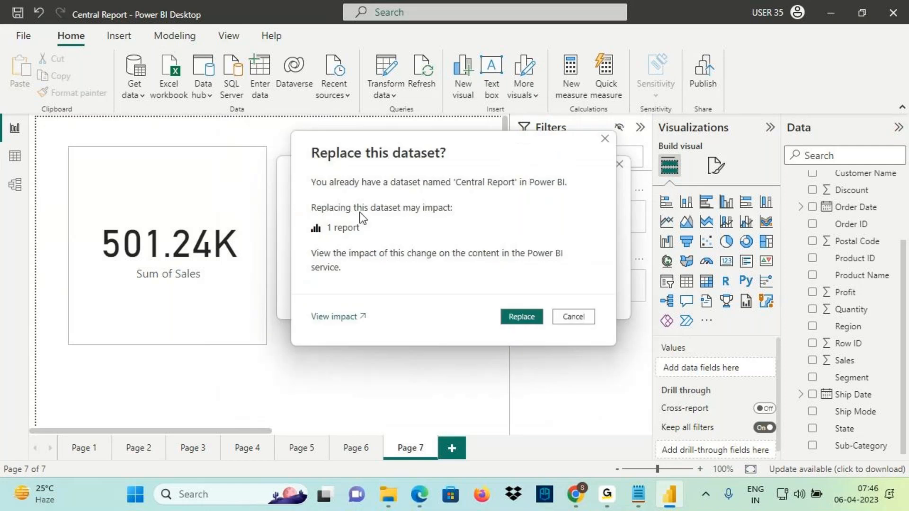
left_click(523, 317)
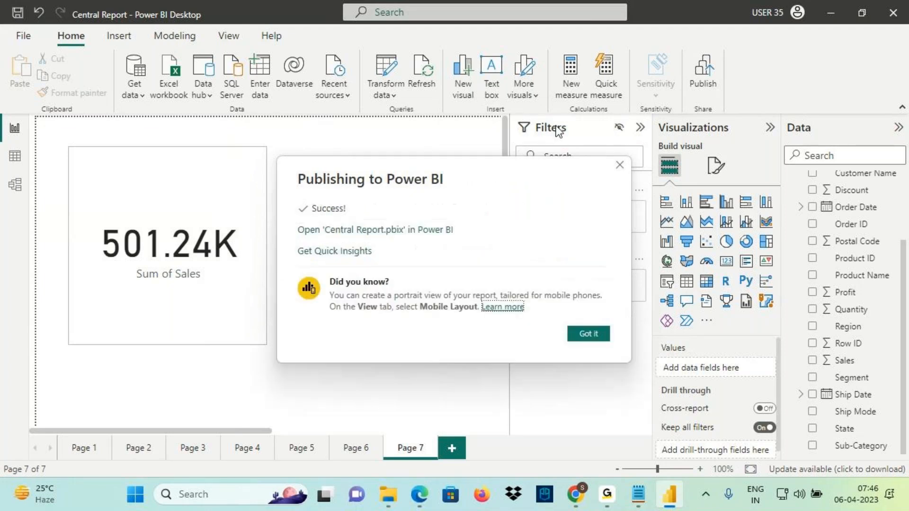
left_click(585, 339)
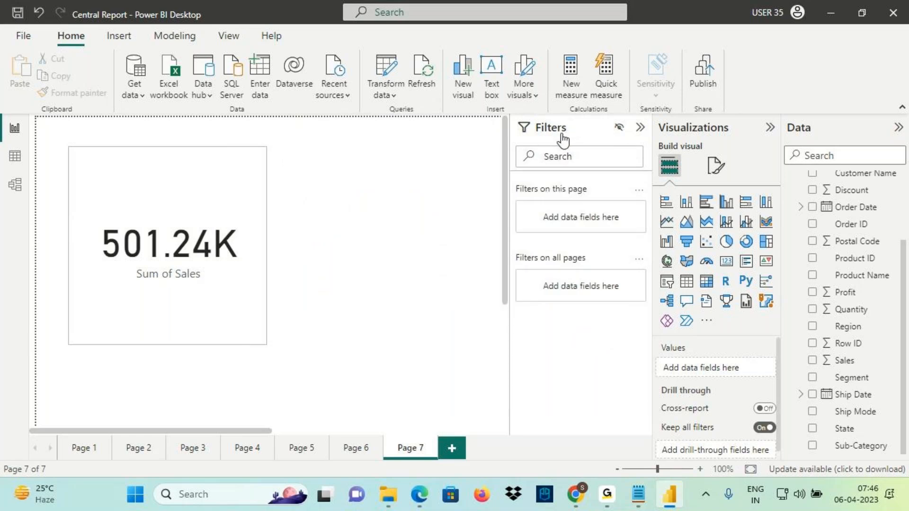
Mark up the hidden filter pane setting and the Publish area on screen
key("ctrl+2")
mouse_move(532, 135)
left_mouse_down()
mouse_move(610, 134)
mouse_move(628, 121)
mouse_move(639, 130)
mouse_move(621, 117)
left_mouse_up()
left_click_drag(613, 107, 622, 117)
left_click_drag(635, 103, 626, 118)
left_click_drag(602, 131, 638, 138)
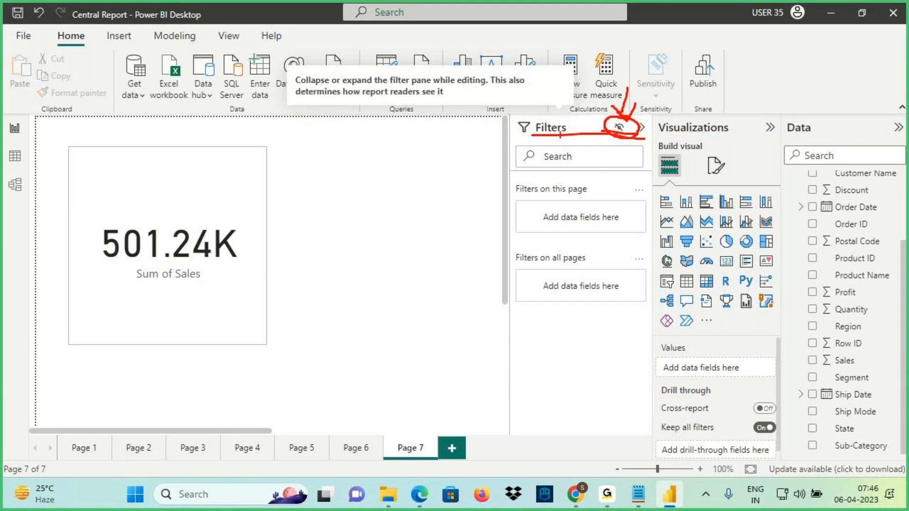
key("Escape")
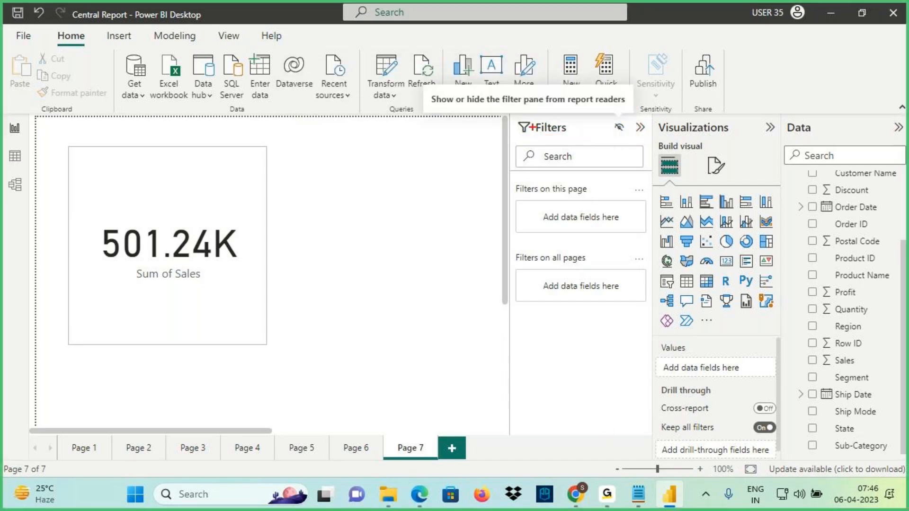
mouse_move(433, 102)
left_mouse_down()
mouse_move(621, 107)
mouse_move(633, 60)
mouse_move(630, 75)
left_mouse_up()
mouse_move(659, 41)
left_mouse_down()
mouse_move(715, 45)
mouse_move(731, 31)
mouse_move(741, 62)
left_mouse_up()
left_click_drag(681, 78, 750, 58)
key("Escape")
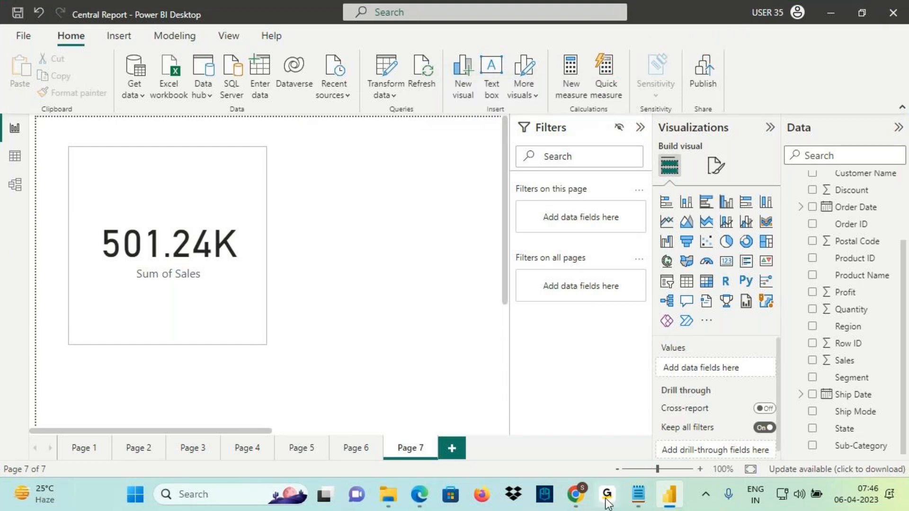
In Chrome, open Central Report from the Shared with me list
left_click(578, 503)
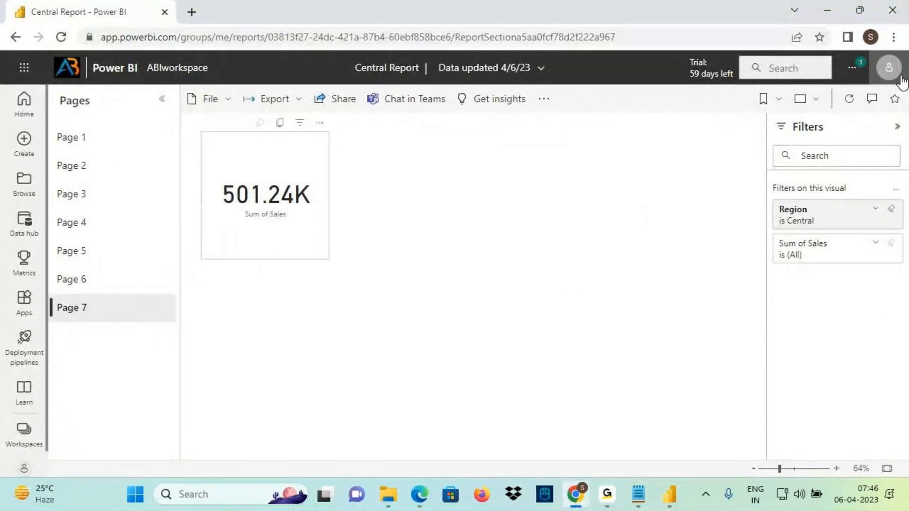
left_click(889, 68)
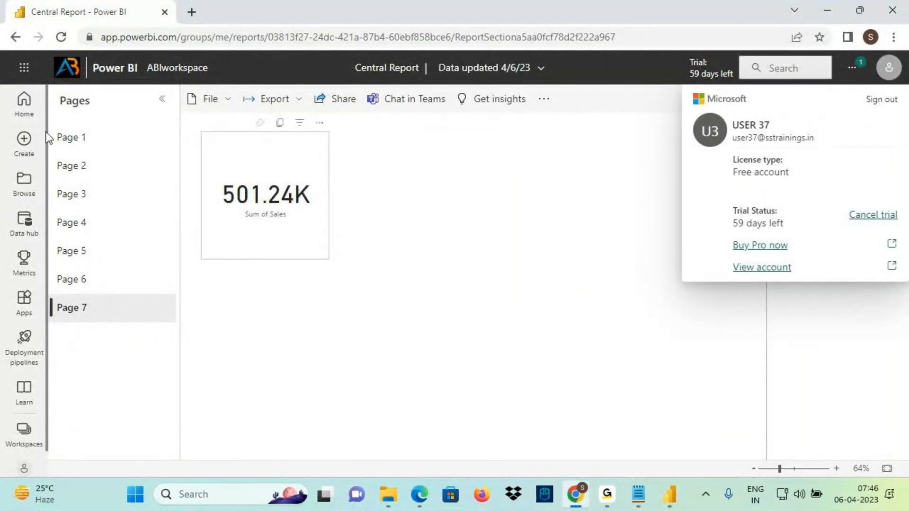
left_click(31, 190)
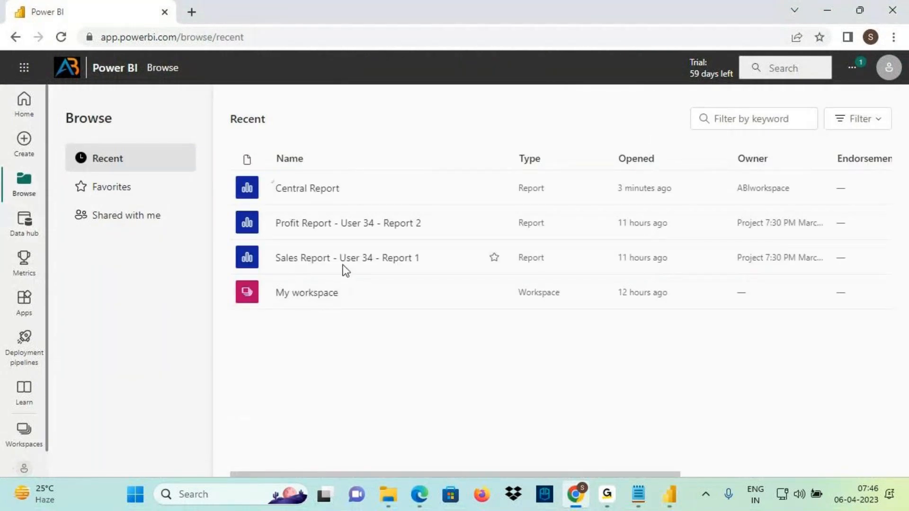
left_click(64, 39)
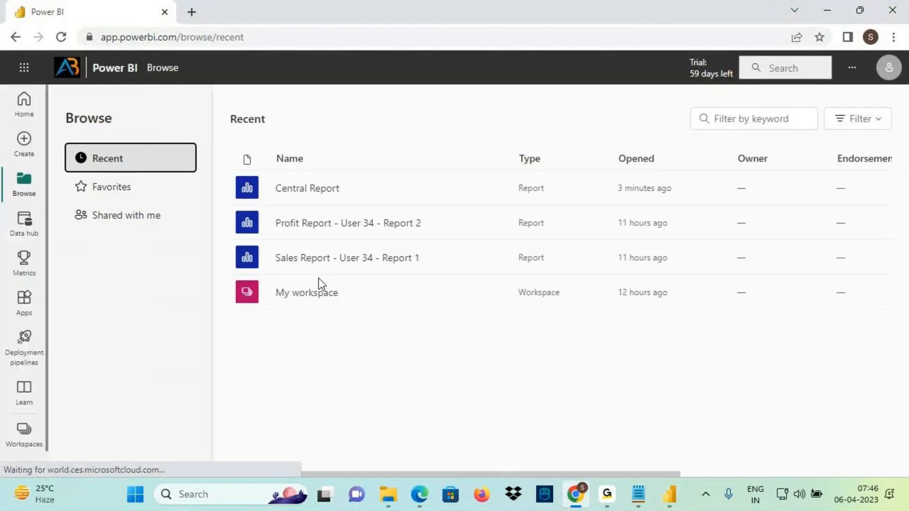
left_click(115, 220)
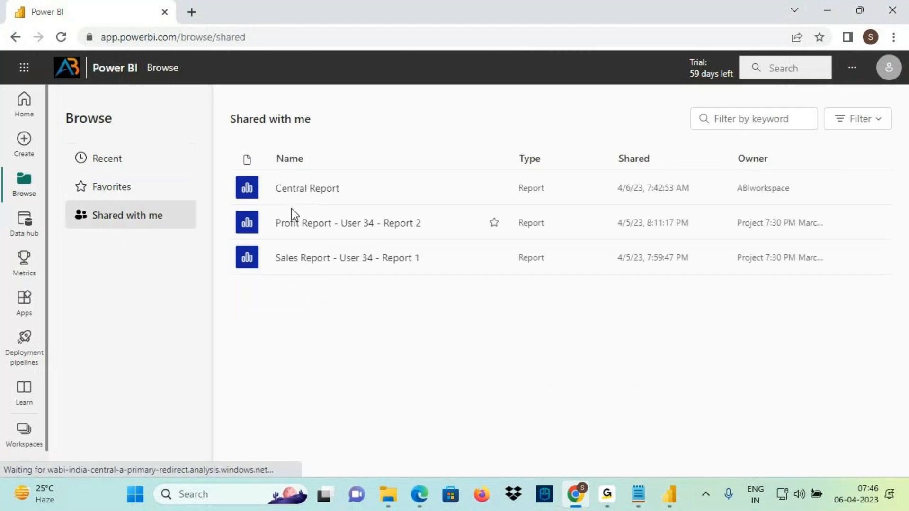
left_click(290, 194)
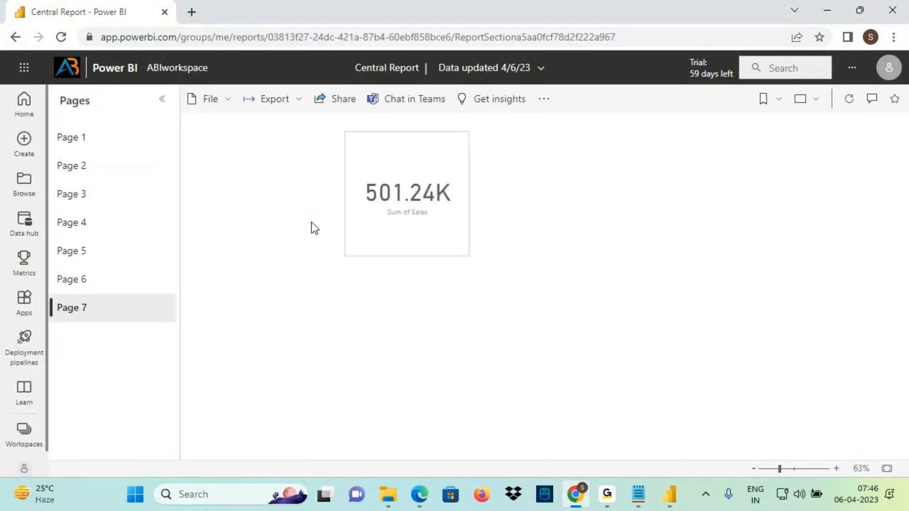
Annotate the shared report showing only the 501.24K card and no filter pane
mouse_move(900, 147)
left_mouse_down()
mouse_move(881, 108)
mouse_move(805, 147)
mouse_move(862, 100)
mouse_move(851, 107)
left_mouse_up()
left_click_drag(281, 216, 352, 210)
mouse_move(334, 115)
left_mouse_down()
mouse_move(317, 127)
mouse_move(334, 150)
mouse_move(382, 160)
mouse_move(428, 116)
left_mouse_up()
left_click_drag(796, 110, 819, 142)
mouse_move(804, 135)
left_mouse_down()
mouse_move(826, 151)
mouse_move(819, 163)
left_mouse_up()
mouse_move(831, 179)
left_mouse_down()
mouse_move(861, 198)
mouse_move(855, 284)
mouse_move(872, 305)
left_mouse_up()
left_click_drag(883, 259, 837, 338)
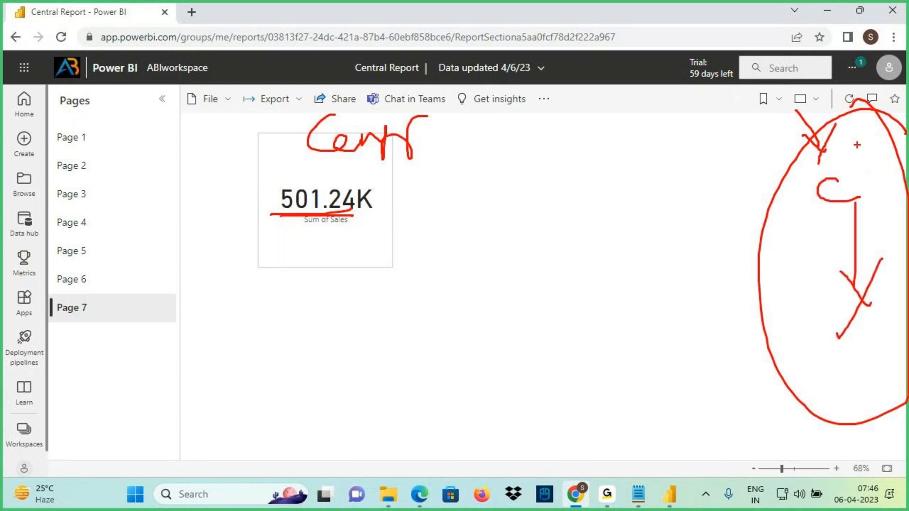
left_click_drag(844, 105, 849, 157)
left_click_drag(835, 127, 855, 166)
left_click_drag(870, 133, 839, 182)
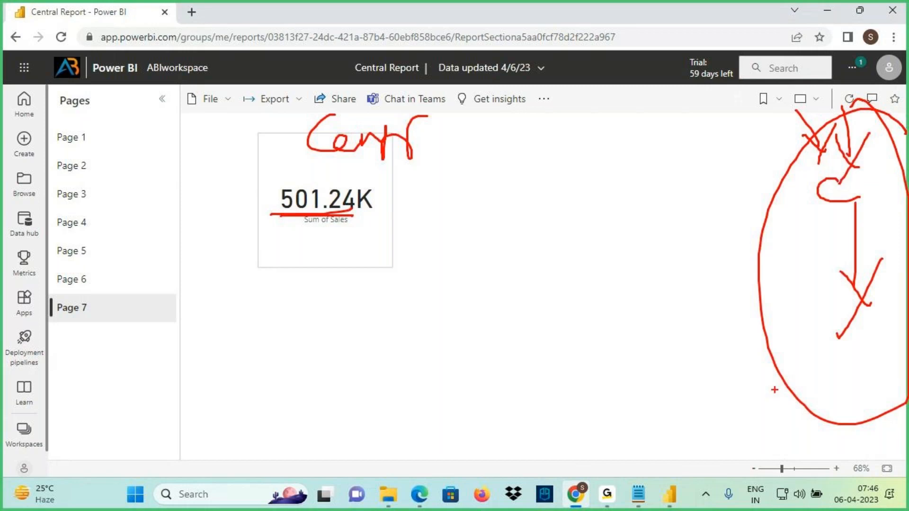
key("Escape")
left_click(669, 494)
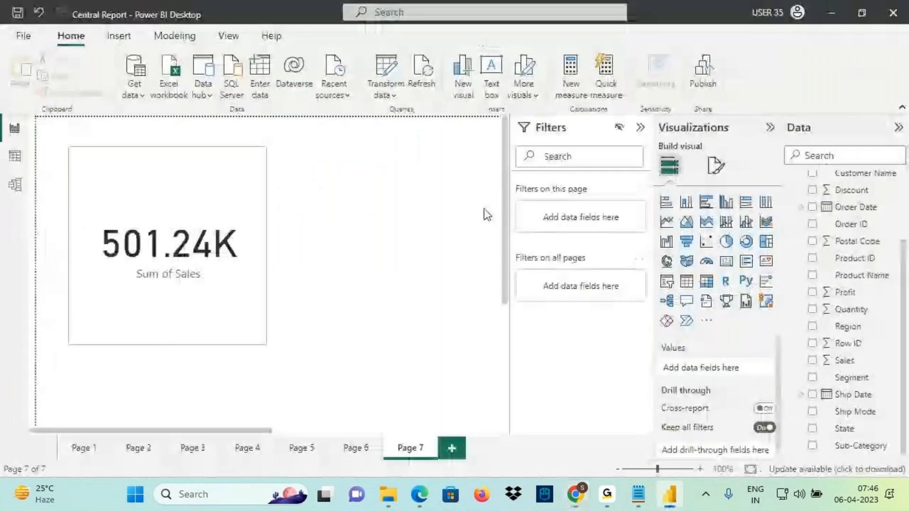
Briefly mark up the Desktop report, then Alt+Tab to the Notepad notes on filters
key("ctrl+2")
mouse_move(522, 138)
left_mouse_down()
mouse_move(632, 118)
mouse_move(599, 120)
mouse_move(670, 66)
left_mouse_up()
mouse_move(647, 60)
left_mouse_down()
mouse_move(679, 61)
mouse_move(676, 109)
left_mouse_up()
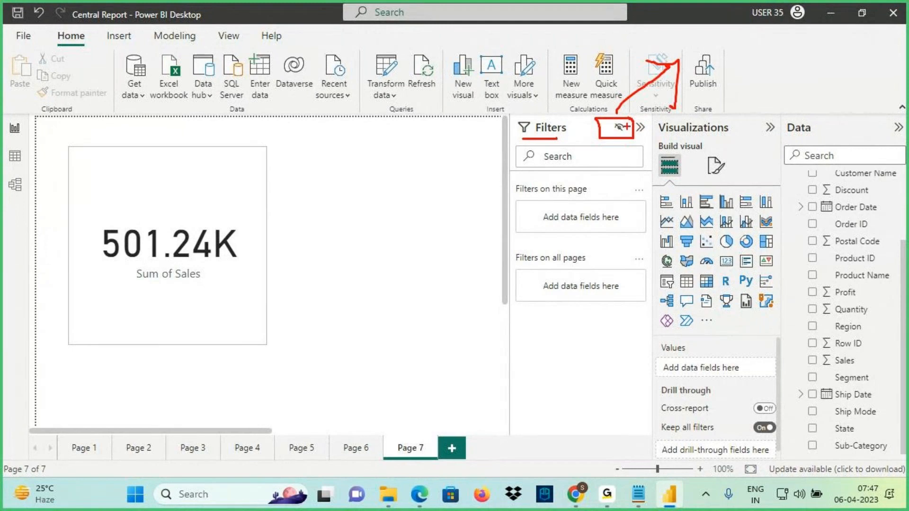
key("Escape")
key("alt+Tab")
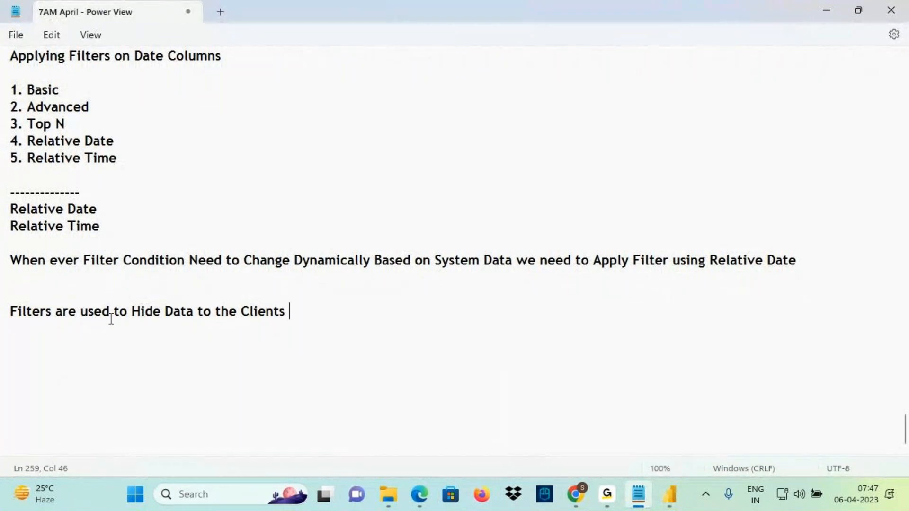
double_click(18, 311)
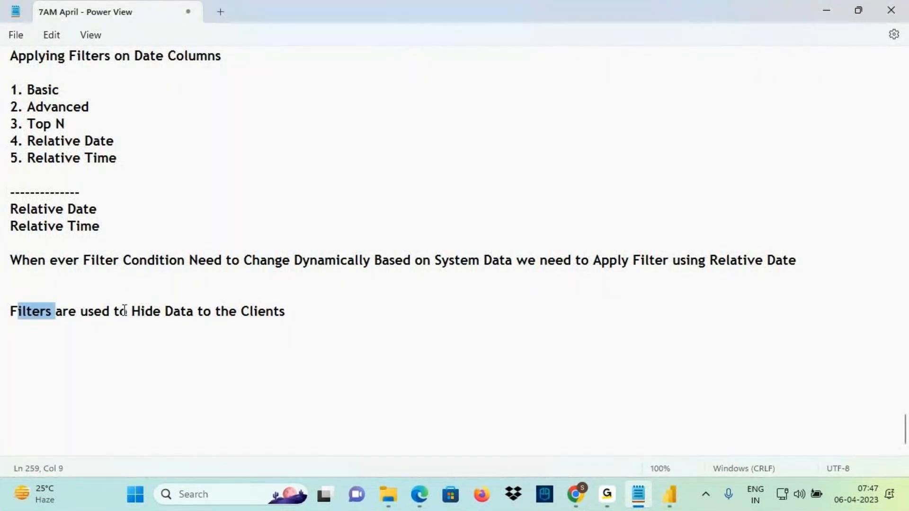
left_click_drag(132, 311, 299, 307)
key("ctrl+2")
left_click_drag(399, 322, 393, 352)
left_click_drag(379, 329, 432, 328)
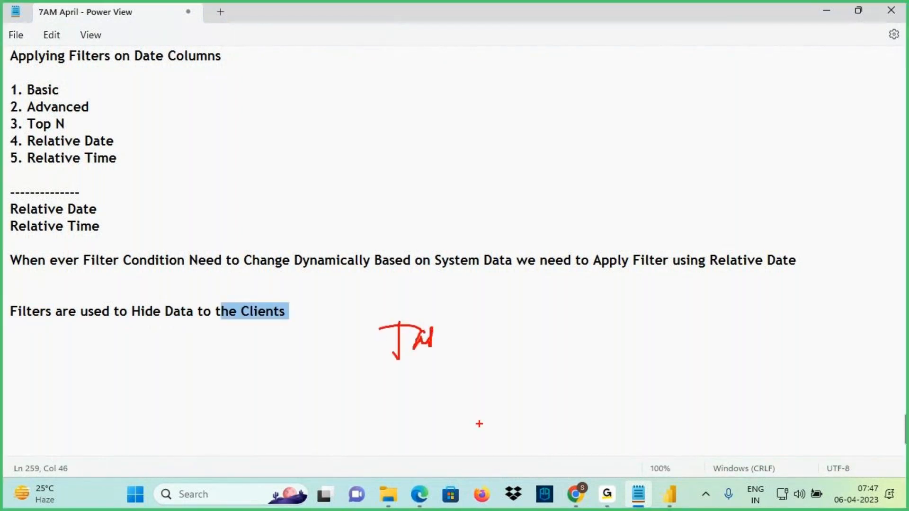
key("e")
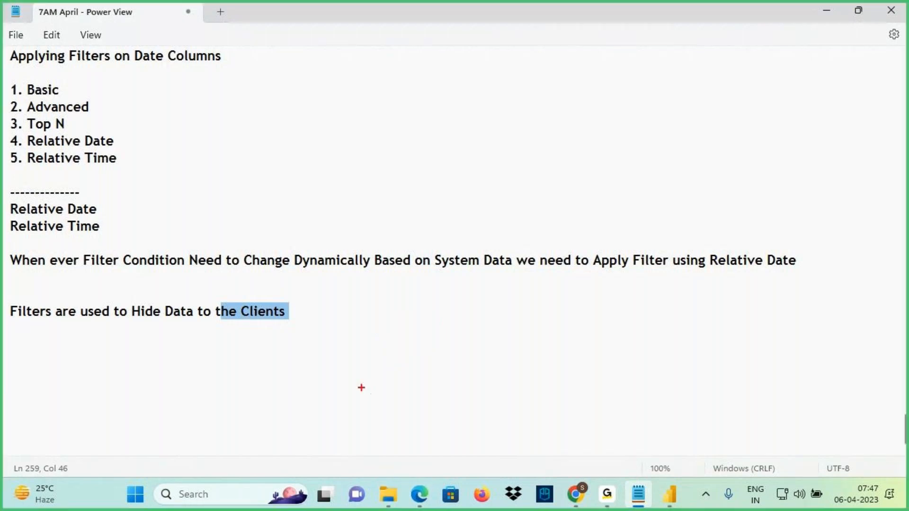
mouse_move(196, 349)
left_mouse_down()
mouse_move(202, 379)
mouse_move(166, 381)
left_mouse_up()
mouse_move(214, 368)
left_mouse_down()
mouse_move(240, 371)
mouse_move(248, 384)
left_mouse_up()
mouse_move(227, 367)
left_mouse_down()
mouse_move(256, 365)
mouse_move(270, 385)
mouse_move(318, 360)
left_mouse_up()
mouse_move(342, 371)
left_mouse_down()
mouse_move(409, 371)
mouse_move(392, 385)
left_mouse_up()
left_click_drag(444, 345, 444, 381)
mouse_move(479, 365)
left_mouse_down()
mouse_move(530, 351)
mouse_move(545, 332)
mouse_move(544, 372)
mouse_move(579, 354)
left_mouse_up()
left_click_drag(566, 342, 592, 340)
left_click_drag(520, 332, 548, 329)
mouse_move(511, 376)
left_mouse_down()
mouse_move(503, 406)
mouse_move(542, 382)
mouse_move(563, 386)
mouse_move(599, 375)
left_mouse_up()
mouse_move(555, 294)
left_mouse_down()
mouse_move(637, 205)
mouse_move(655, 239)
left_mouse_up()
mouse_move(681, 204)
left_mouse_down()
mouse_move(675, 175)
mouse_move(700, 197)
left_mouse_up()
left_click_drag(709, 164, 710, 183)
mouse_move(685, 148)
left_mouse_down()
mouse_move(715, 154)
mouse_move(682, 116)
mouse_move(699, 122)
left_mouse_up()
mouse_move(682, 73)
left_mouse_down()
mouse_move(725, 97)
mouse_move(757, 81)
left_mouse_up()
mouse_move(592, 298)
left_mouse_down()
mouse_move(691, 294)
mouse_move(668, 314)
left_mouse_up()
left_click_drag(713, 269, 714, 304)
mouse_move(714, 273)
left_mouse_down()
mouse_move(730, 303)
mouse_move(760, 290)
left_mouse_up()
mouse_move(742, 259)
left_mouse_down()
mouse_move(751, 315)
mouse_move(760, 262)
left_mouse_up()
left_click_drag(800, 270, 796, 310)
mouse_move(784, 293)
left_mouse_down()
mouse_move(802, 290)
mouse_move(823, 260)
mouse_move(842, 303)
left_mouse_up()
mouse_move(609, 305)
left_mouse_down()
mouse_move(728, 365)
mouse_move(712, 377)
left_mouse_up()
mouse_move(749, 353)
left_mouse_down()
mouse_move(753, 388)
mouse_move(769, 386)
left_mouse_up()
left_click_drag(777, 350, 774, 386)
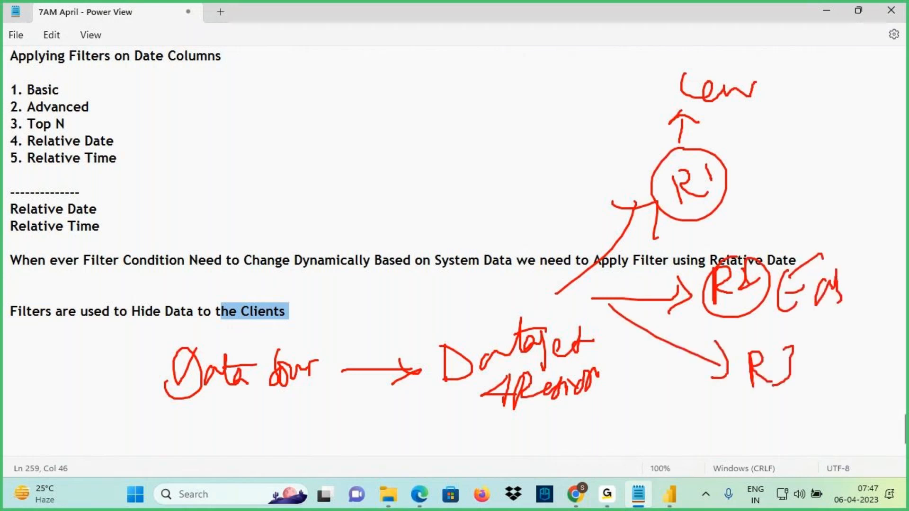
mouse_move(852, 332)
left_mouse_down()
mouse_move(851, 374)
mouse_move(893, 320)
mouse_move(893, 353)
mouse_move(903, 356)
left_mouse_up()
left_click_drag(882, 335, 908, 324)
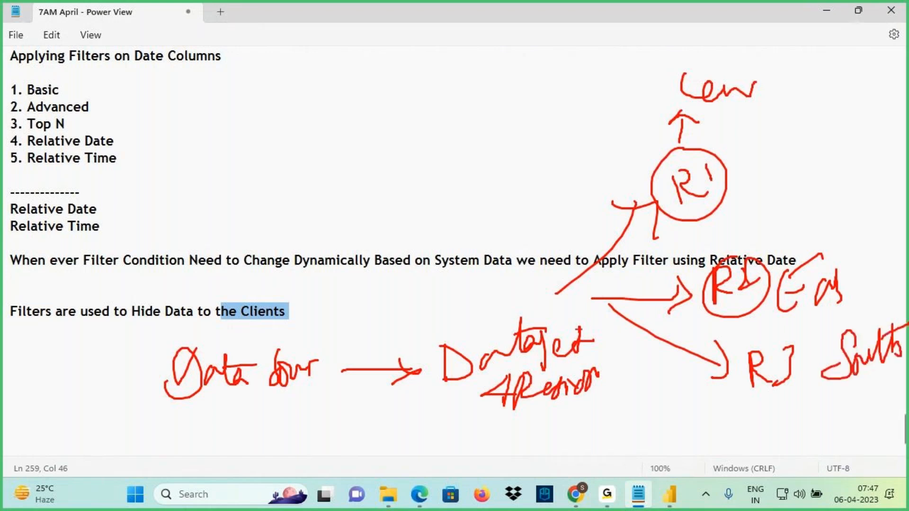
mouse_move(582, 311)
left_mouse_down()
mouse_move(478, 422)
mouse_move(584, 309)
mouse_move(510, 314)
left_mouse_up()
left_click_drag(695, 198, 701, 199)
mouse_move(710, 118)
left_mouse_down()
mouse_move(710, 136)
mouse_move(703, 118)
left_mouse_up()
left_click_drag(673, 219, 730, 180)
mouse_move(547, 222)
left_mouse_down()
mouse_move(545, 254)
mouse_move(574, 215)
left_mouse_up()
left_click_drag(576, 205, 578, 229)
left_click_drag(586, 195, 589, 222)
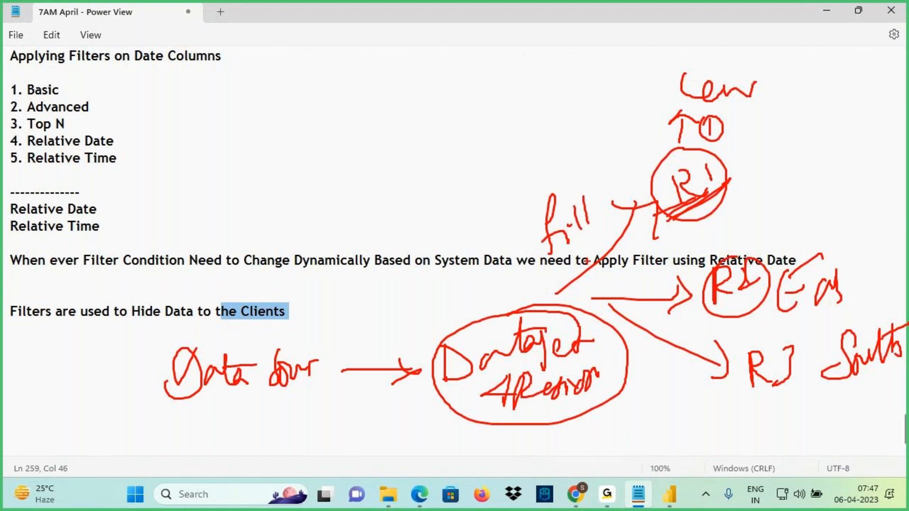
mouse_move(703, 149)
left_mouse_down()
mouse_move(656, 183)
mouse_move(729, 156)
left_mouse_up()
mouse_move(612, 217)
left_mouse_down()
mouse_move(564, 266)
mouse_move(573, 264)
left_mouse_up()
mouse_move(585, 177)
left_mouse_down()
mouse_move(566, 177)
mouse_move(620, 199)
mouse_move(523, 181)
left_mouse_up()
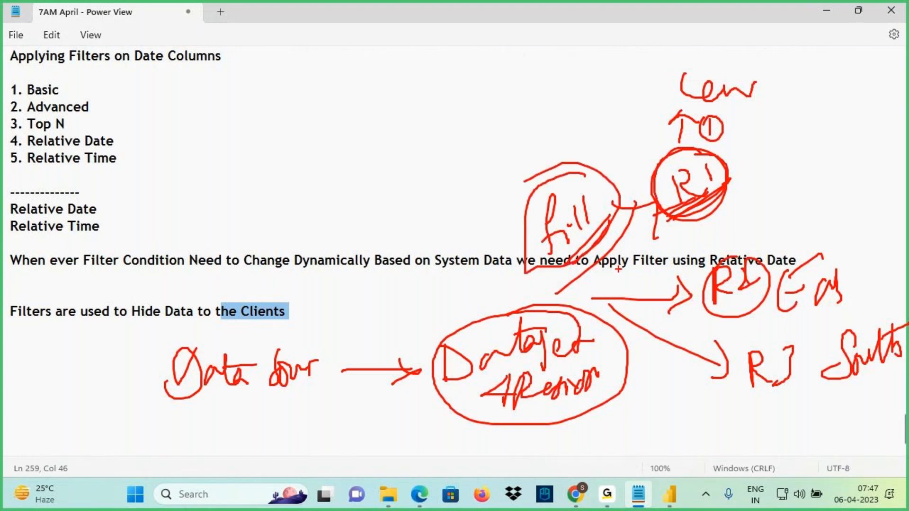
key("Escape")
left_click(639, 495)
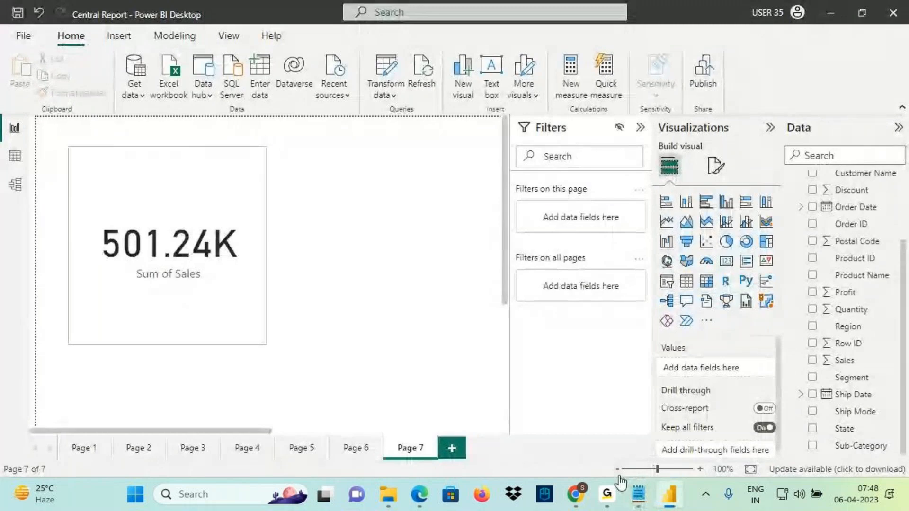
left_click(637, 495)
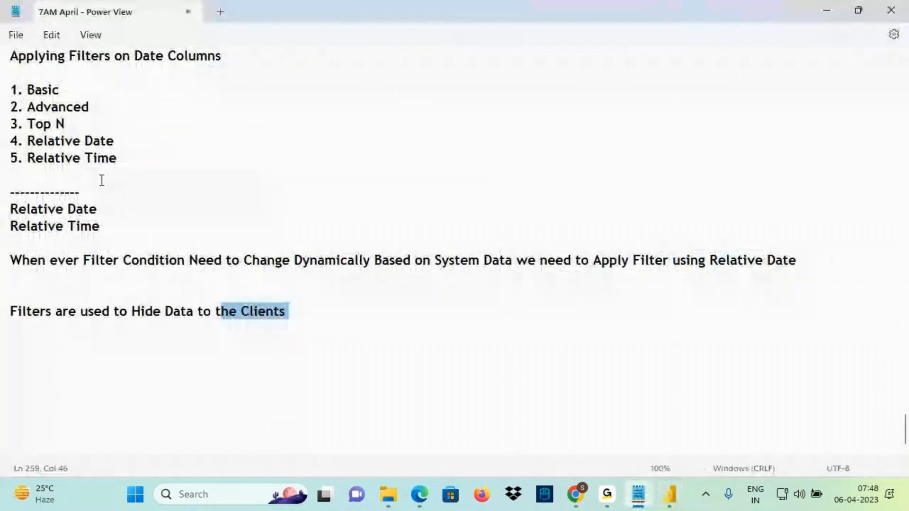
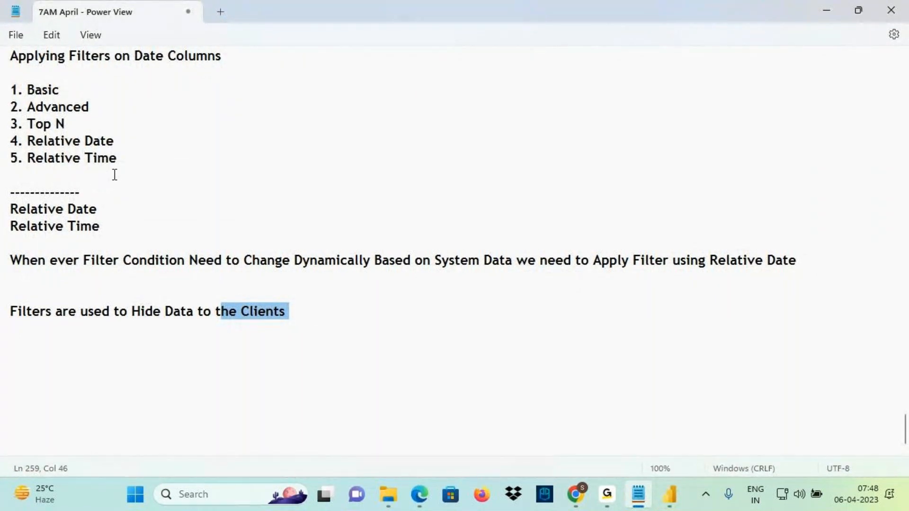
Add a dashed separator and the heading 'Hierarchies and DrillDown Visuals' below the filter notes, then save
scroll(113, 175, "up", 1)
scroll(218, 176, "up", 2)
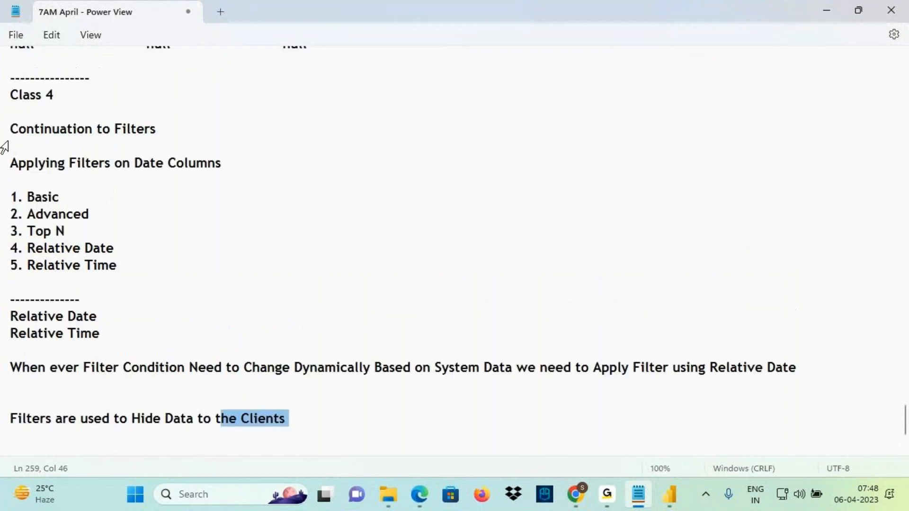
scroll(422, 316, "down", 3)
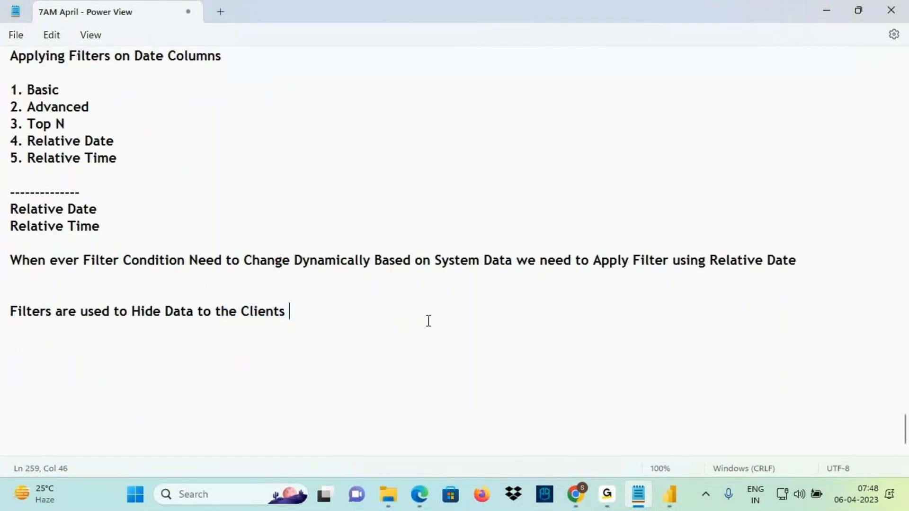
key("Return")
key("Return")
type("------------------------")
key("Return")
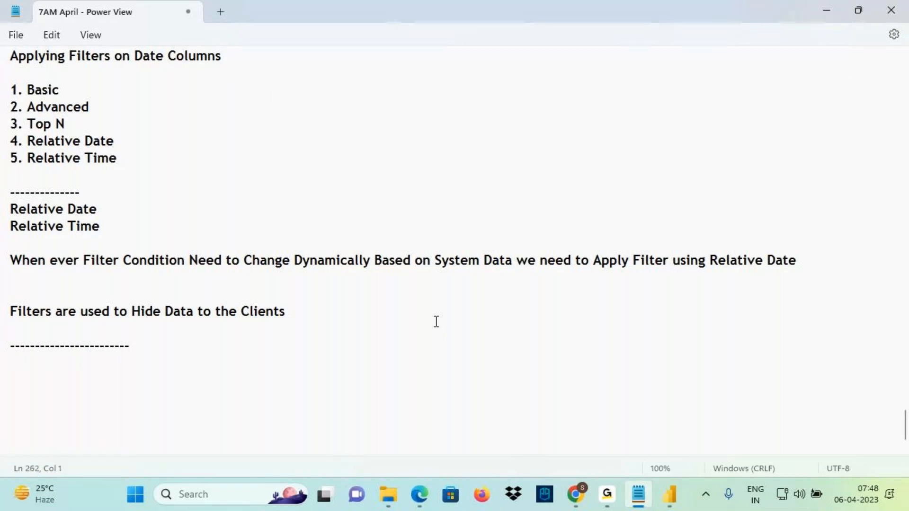
type("Hierarc")
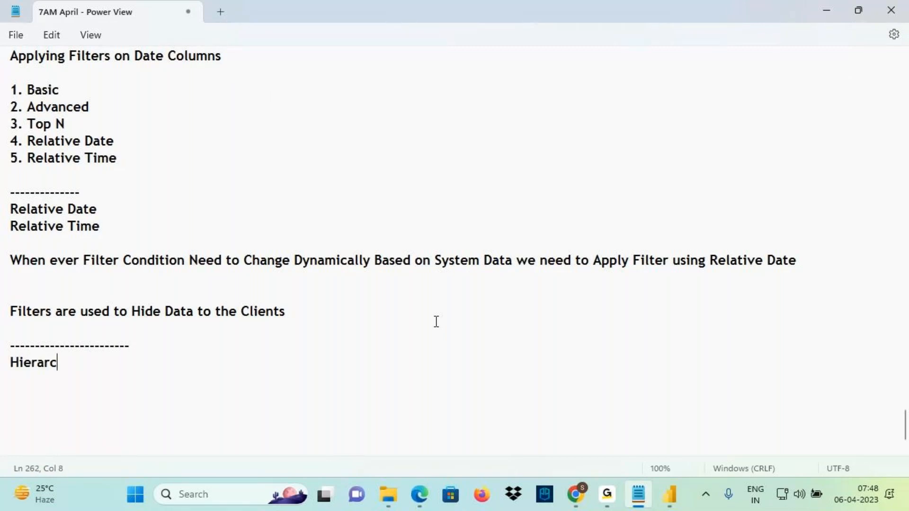
type("hies and D")
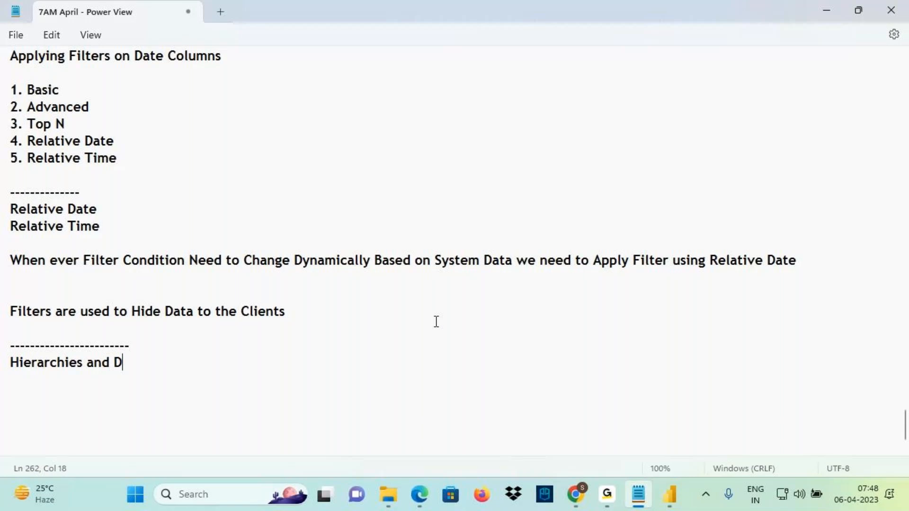
type("rillDown")
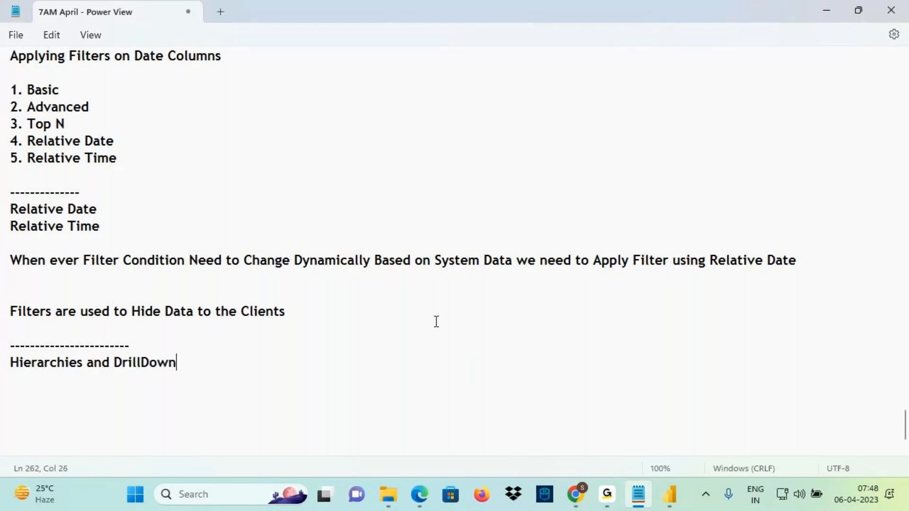
type(" Visuals")
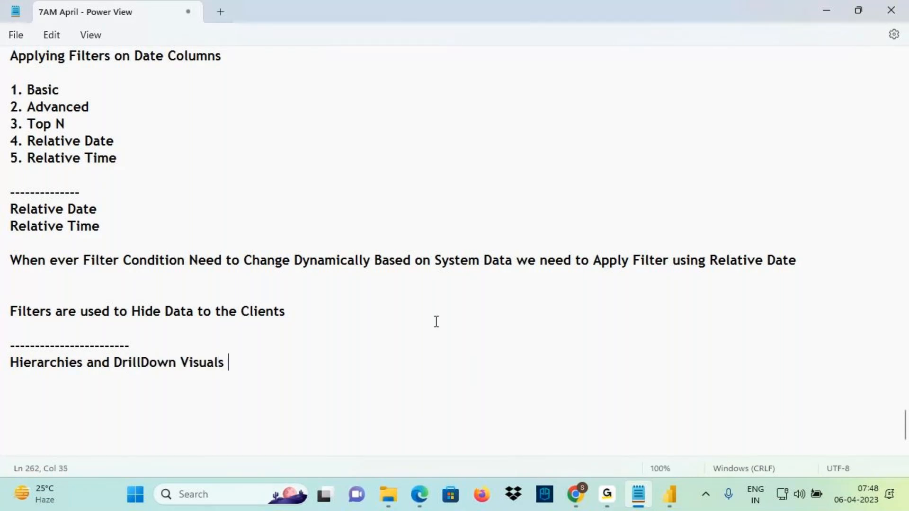
key("ctrl+s")
Highlight the new heading, then bring the Power BI report forward
left_click_drag(15, 364, 249, 360)
left_click(257, 367)
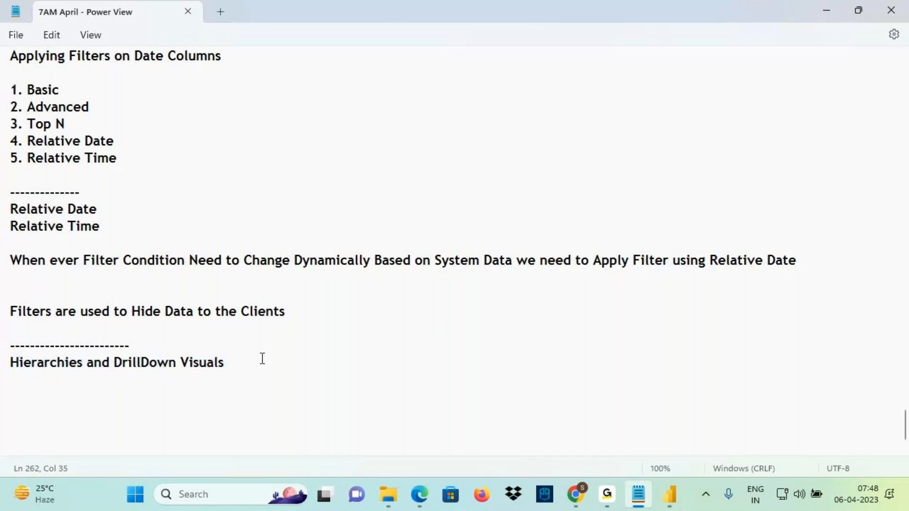
scroll(493, 313, "down", 1)
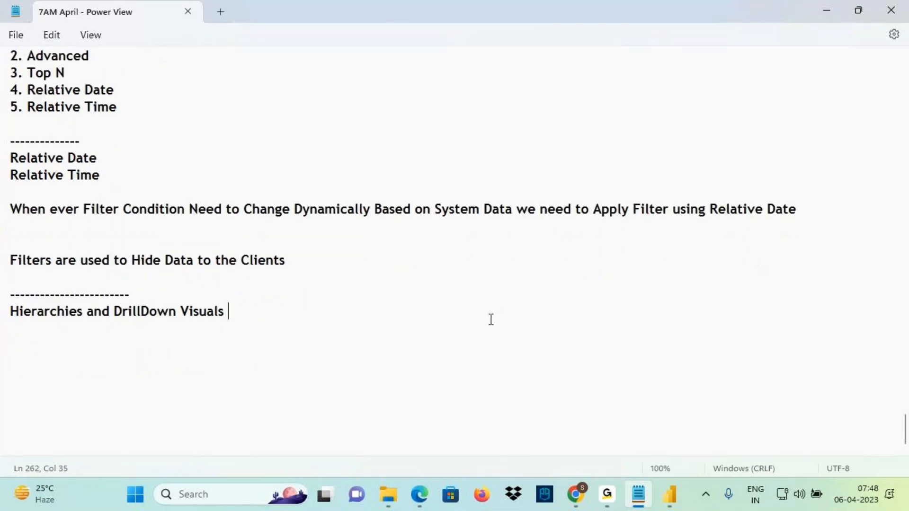
left_click(669, 495)
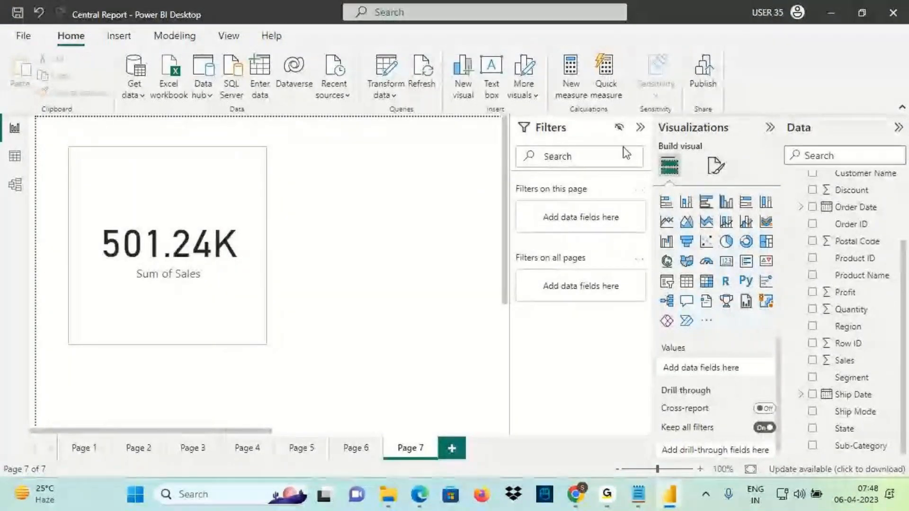
Collapse the Filters pane, then underline the 'Hierarchies and DrillDown Visuals' heading in red in Notepad
left_click(641, 128)
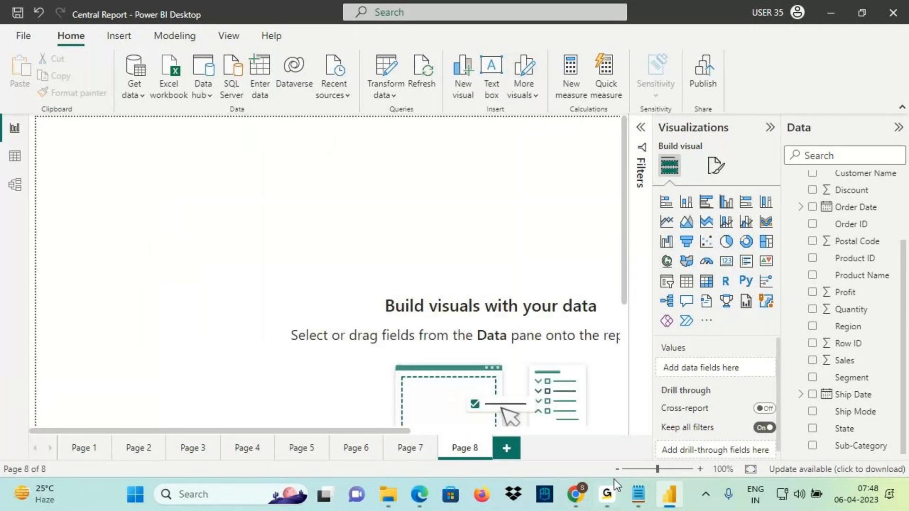
left_click(638, 494)
left_click_drag(128, 312, 238, 314)
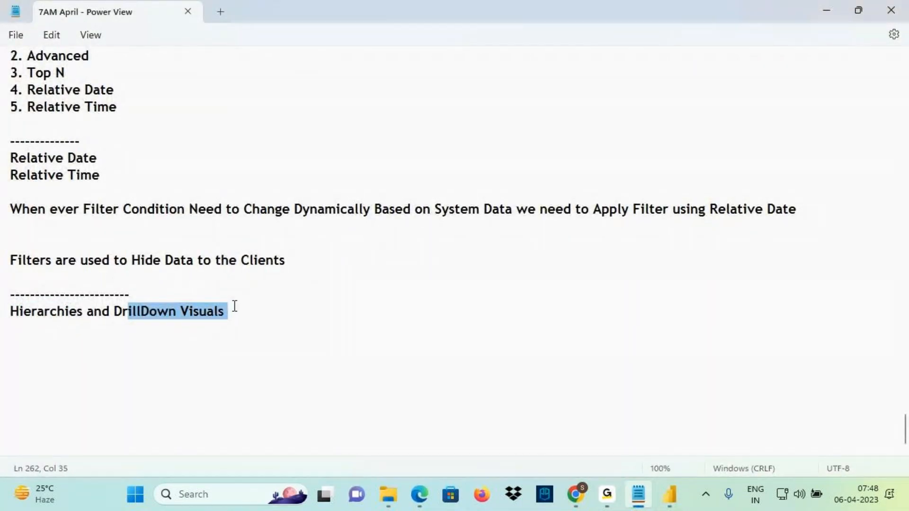
key("ctrl+2")
left_click_drag(12, 321, 56, 319)
left_click_drag(124, 323, 327, 312)
mouse_move(315, 298)
left_mouse_down()
mouse_move(326, 314)
mouse_move(295, 355)
left_mouse_up()
left_click_drag(16, 322, 204, 324)
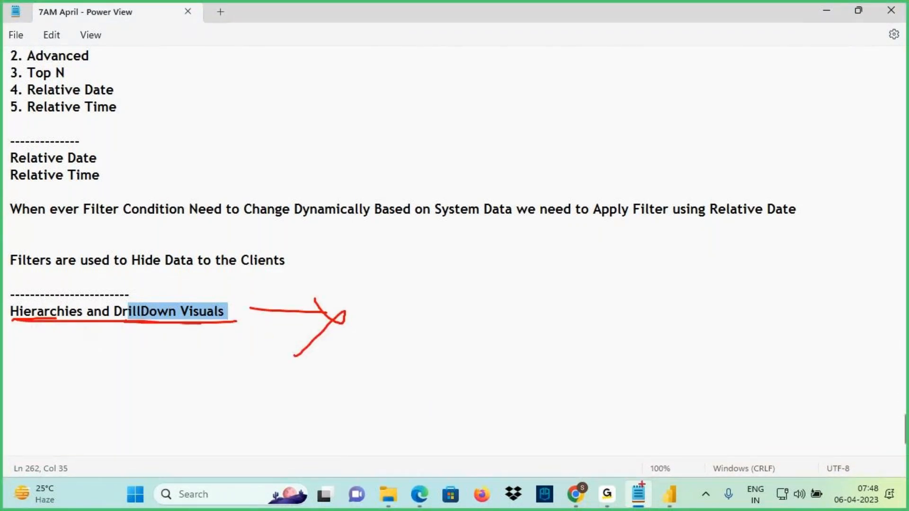
key("Escape")
Back in Power BI, select and then deselect the Orders table in the Data pane
left_click(670, 495)
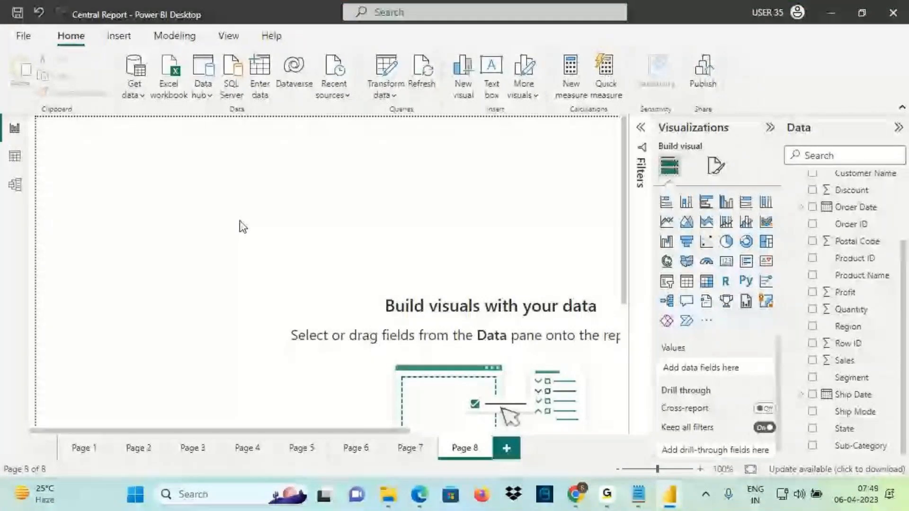
scroll(858, 251, "up", 2)
left_click(815, 180)
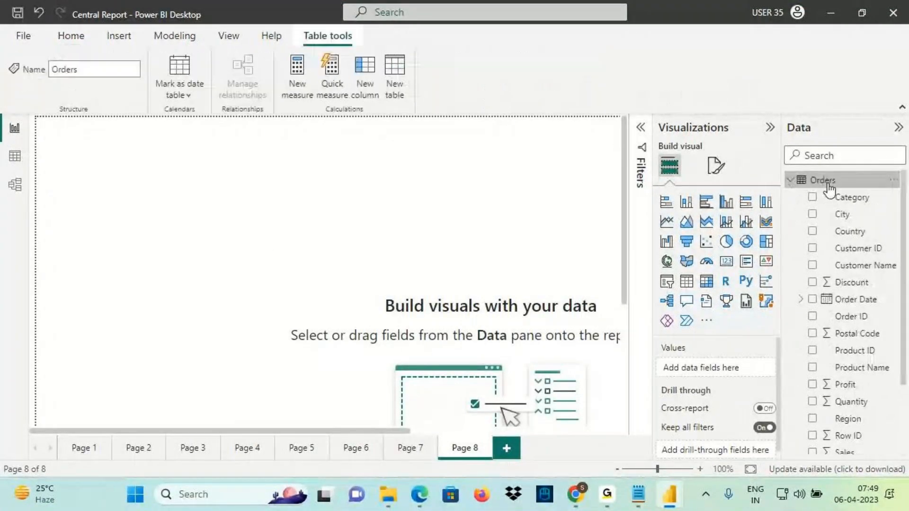
left_click(71, 36)
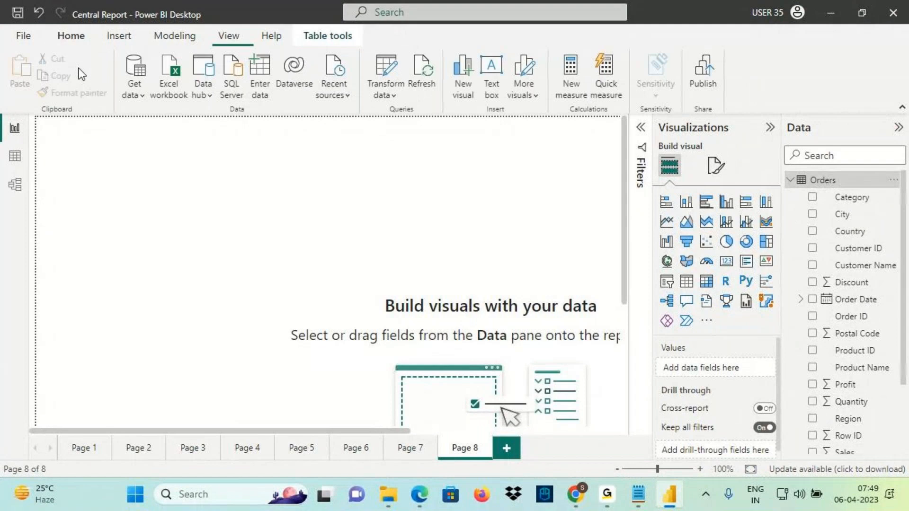
left_click(125, 157)
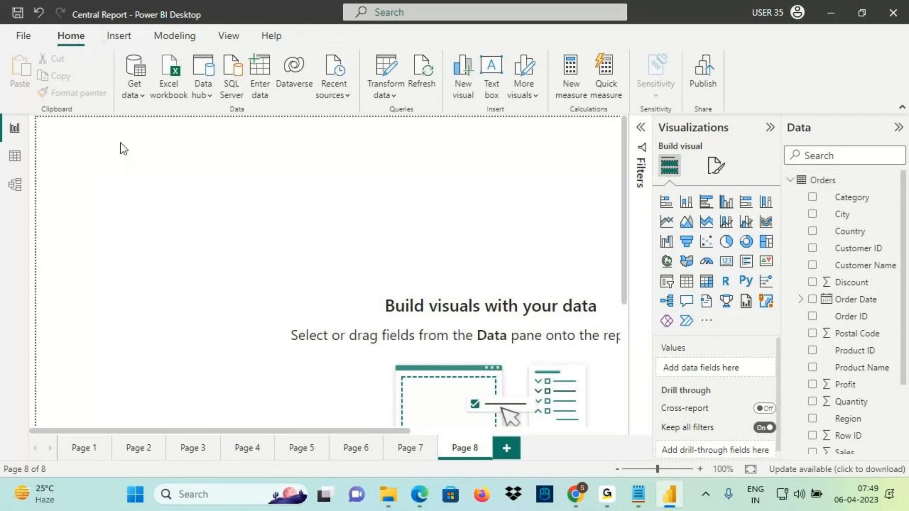
Highlight the hierarchy heading in Notepad, then return to Power BI
left_click(638, 494)
left_click_drag(32, 311, 221, 320)
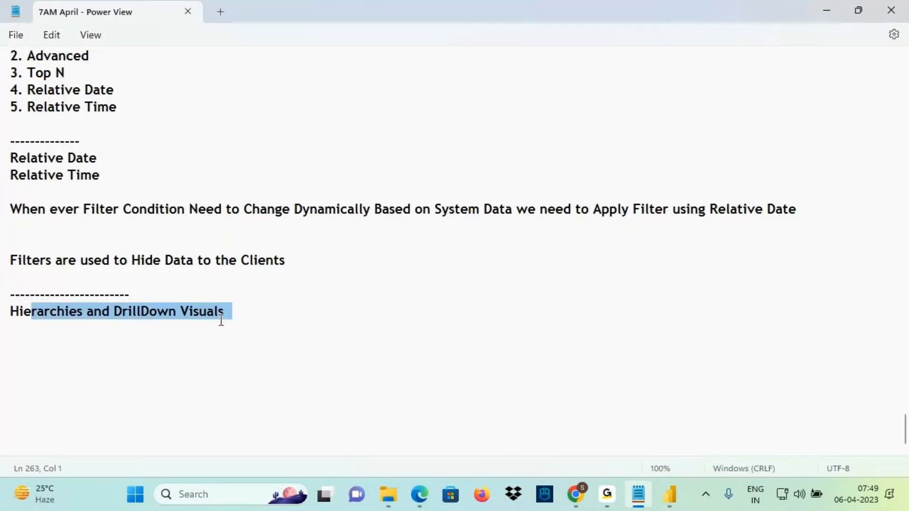
left_click(669, 495)
In Table view, review the Orders Category, Sub-Category, Product Name and Sales columns
left_click(14, 157)
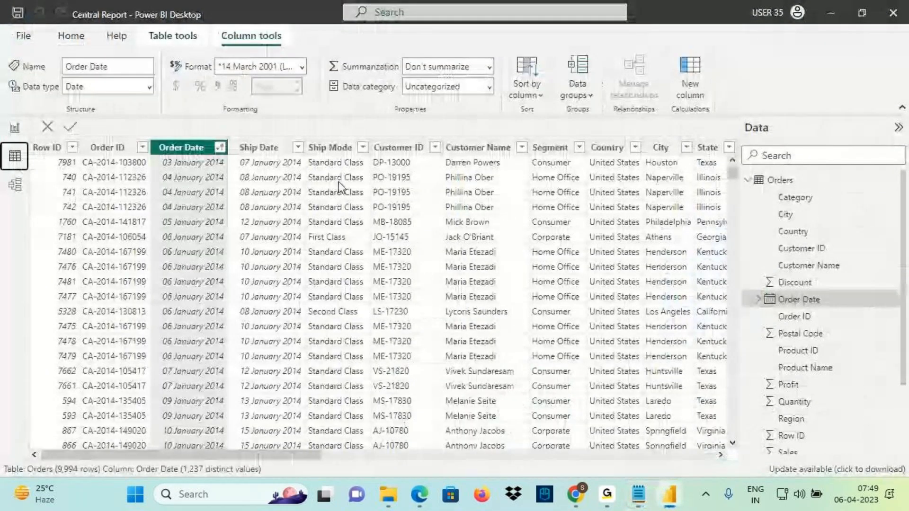
scroll(423, 186, "right", 5)
left_click(256, 149)
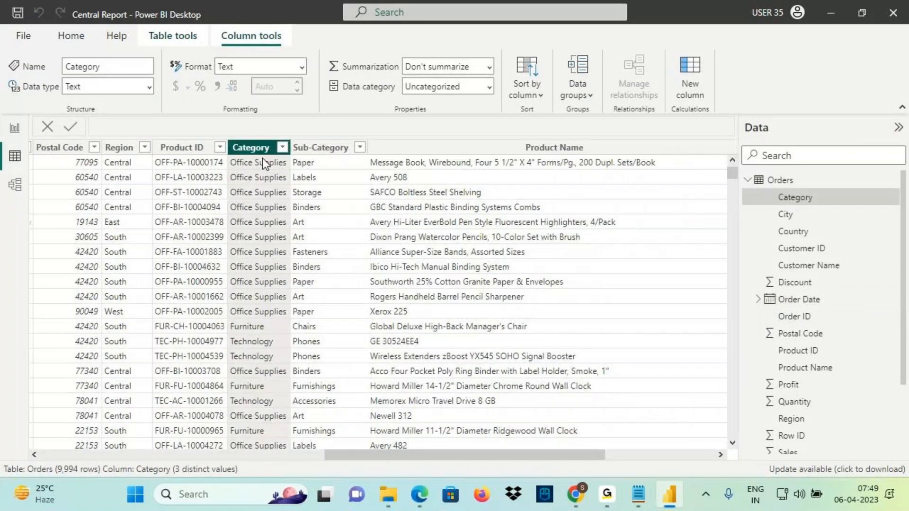
left_click(318, 148)
left_click_drag(411, 453, 544, 451)
left_click(428, 178)
left_click(497, 147)
In Notepad, put the caret after the hierarchy heading and start a new line
left_click(638, 494)
left_click_drag(24, 313, 3, 311)
left_click(241, 311)
key("Return")
key("Return")
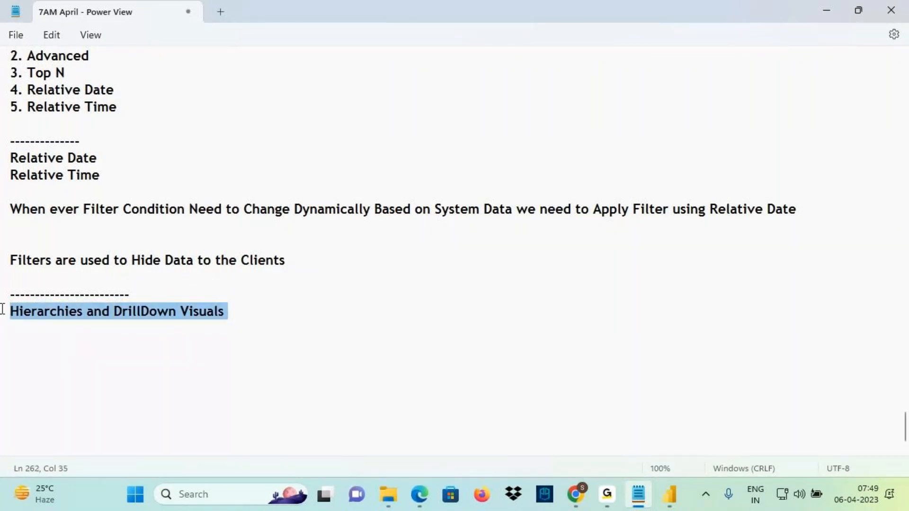
Type 'Category, Sub-Category, ProductName & Sales' on the line below the heading
left_click(32, 342)
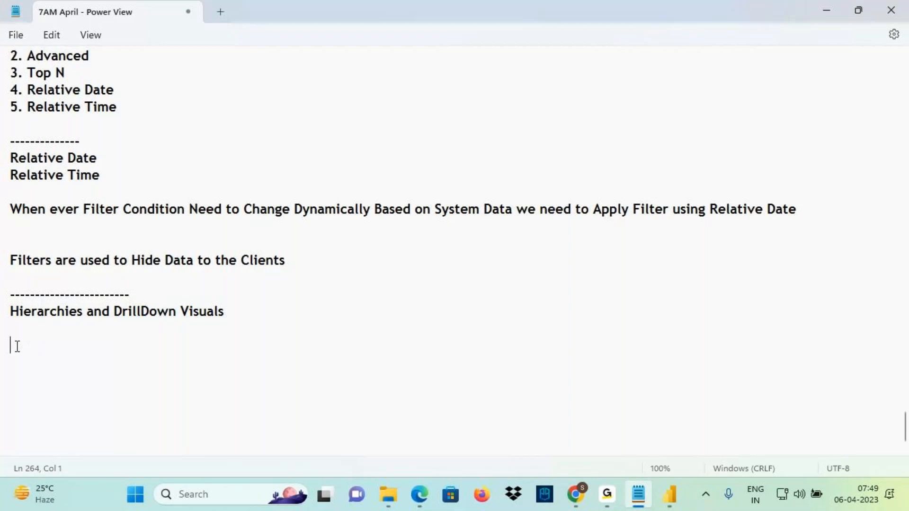
type("Category, Sub-Cate")
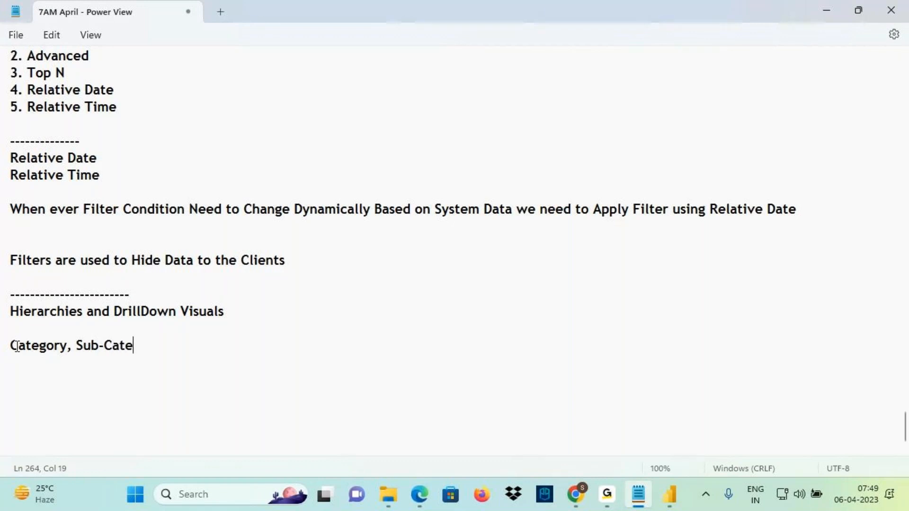
type("gory, {")
key("BackSpace")
type("ProductName ")
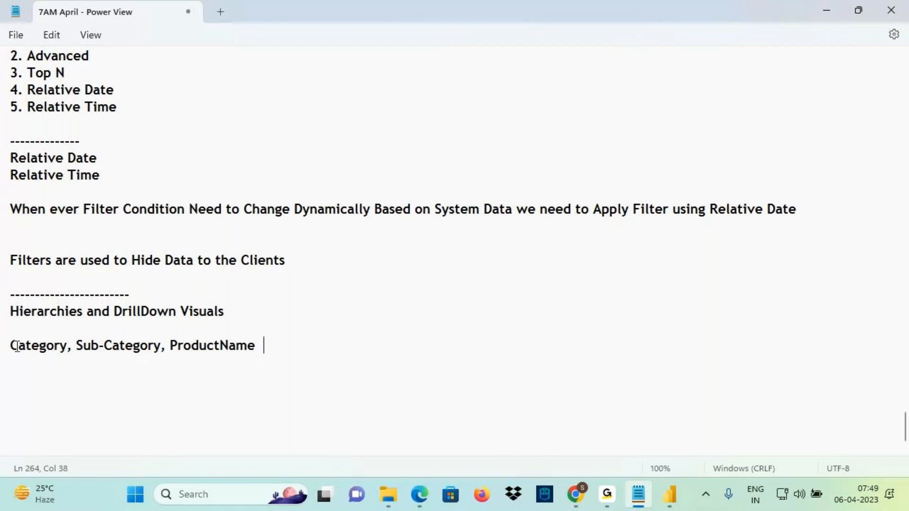
type(" & Sales")
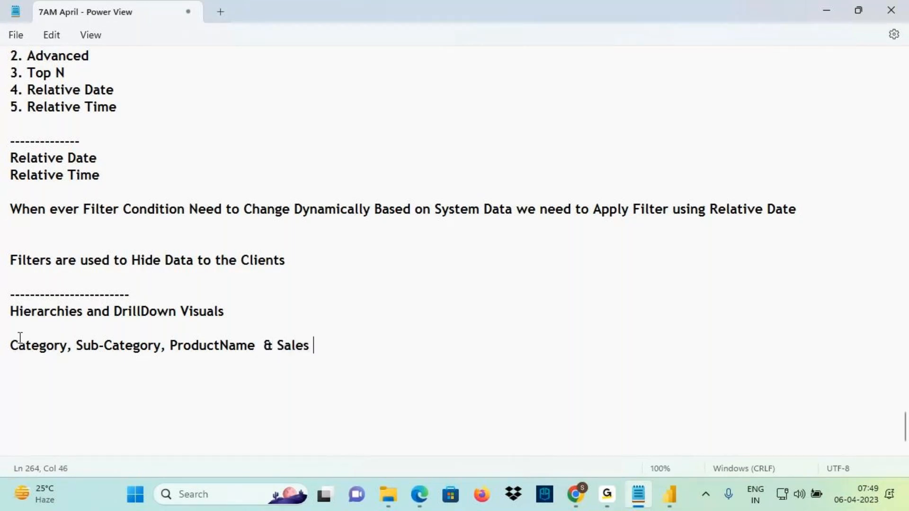
Highlight and red-underline the field list line, then return to Power BI
left_click_drag(18, 339, 365, 349)
left_click(116, 315)
scroll(424, 355, "down", 1)
left_click_drag(10, 311, 290, 335)
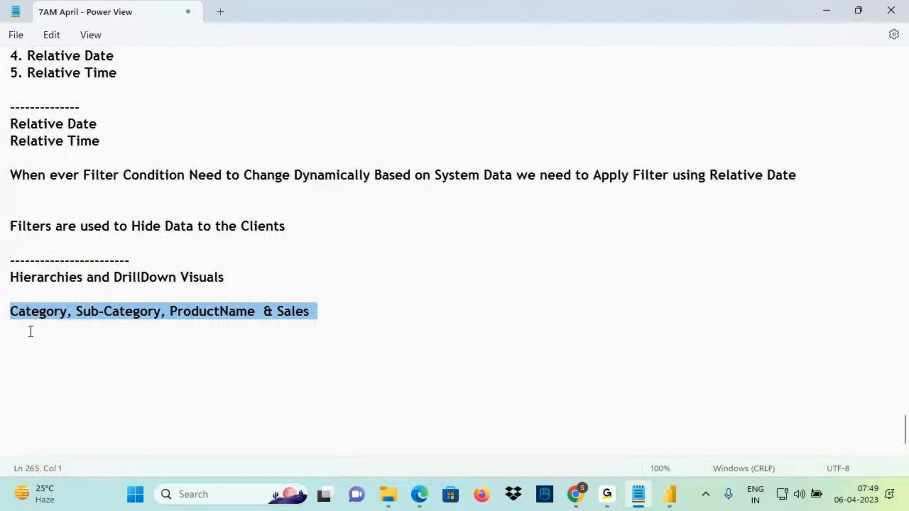
key("ctrl+2")
left_click_drag(17, 321, 273, 323)
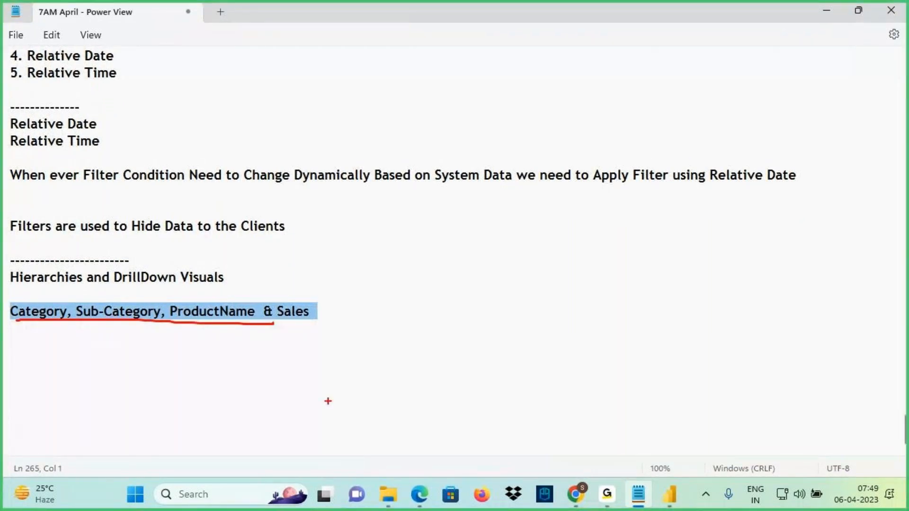
key("Escape")
left_click(669, 495)
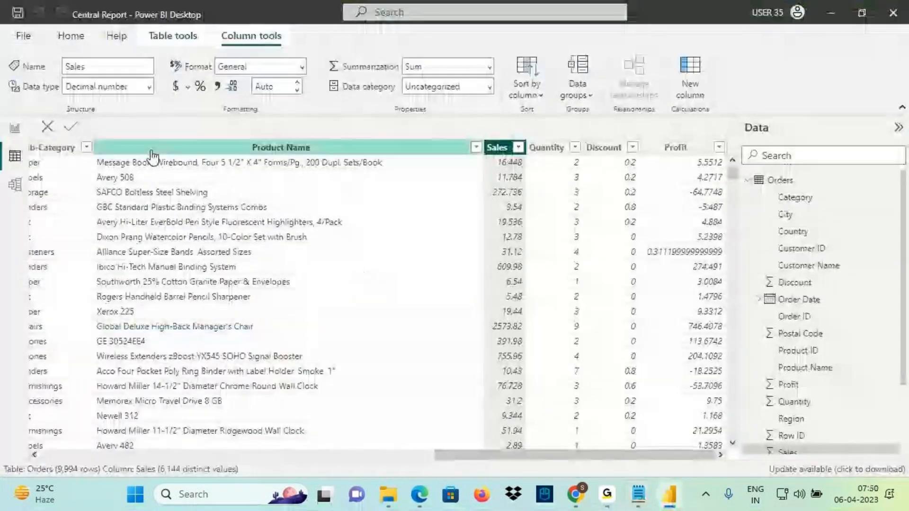
Select the Sub-Category and Category columns, then go back to the blank Page 8 canvas
left_click(51, 148)
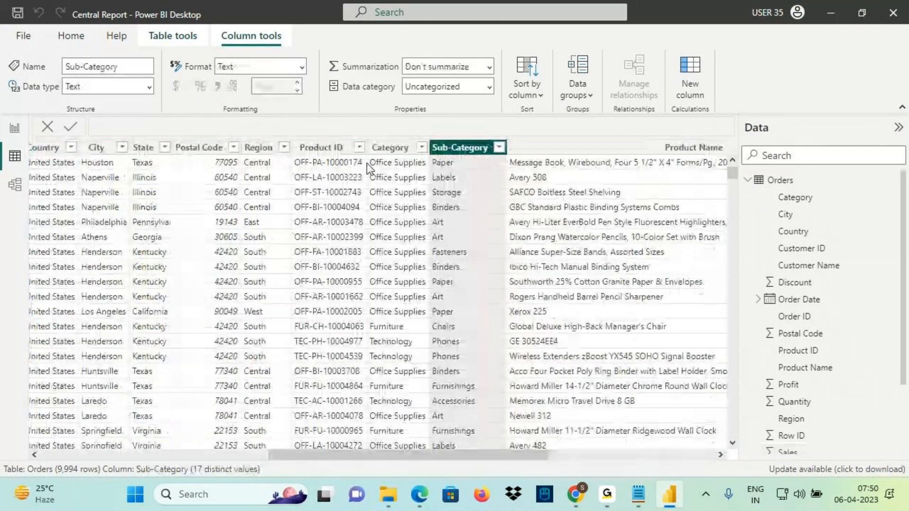
left_click(388, 147)
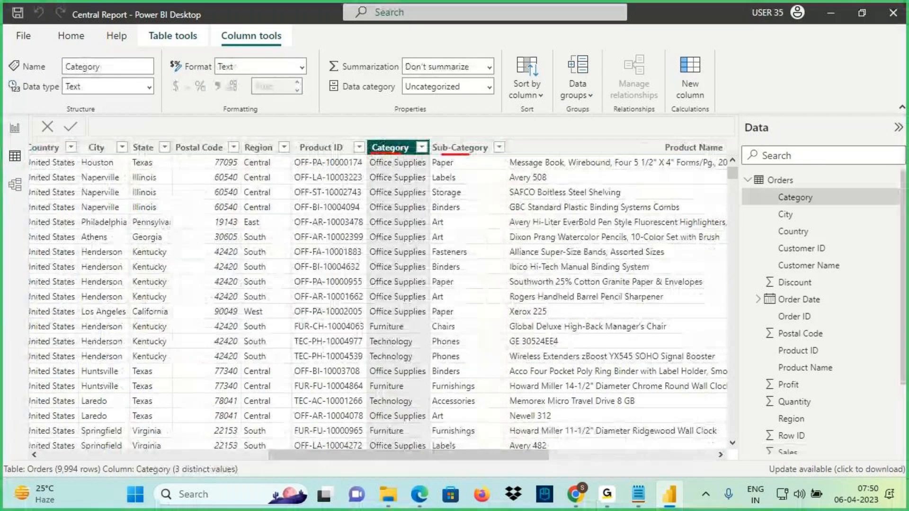
left_click(14, 128)
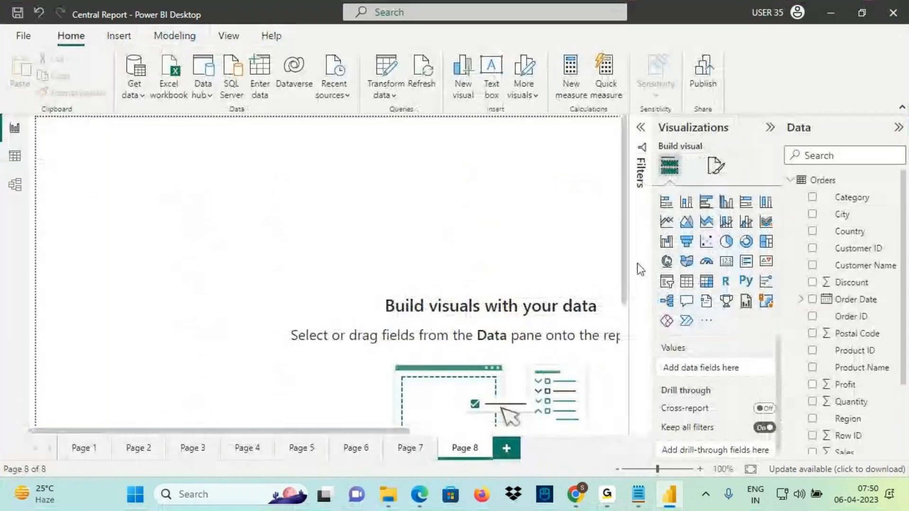
Add a table visual listing Category and shrink it
left_click(686, 281)
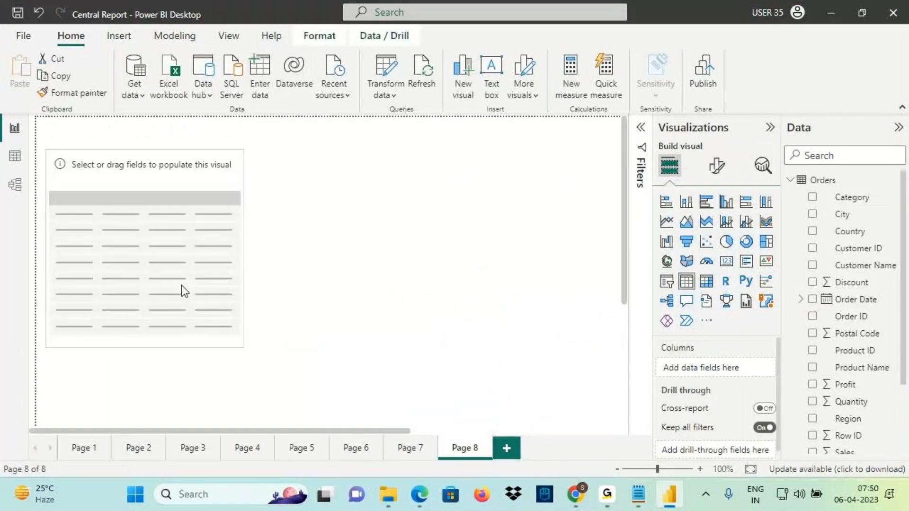
left_click_drag(852, 197, 137, 266)
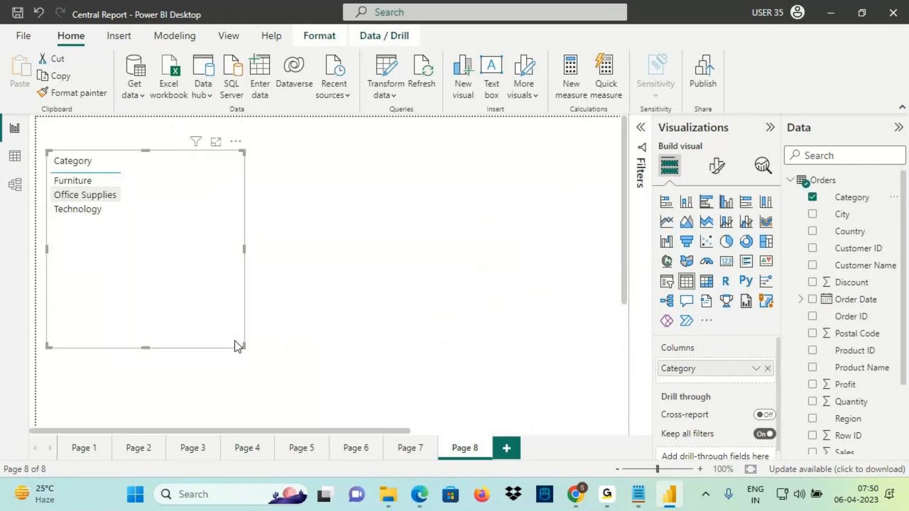
left_click_drag(228, 341, 146, 301)
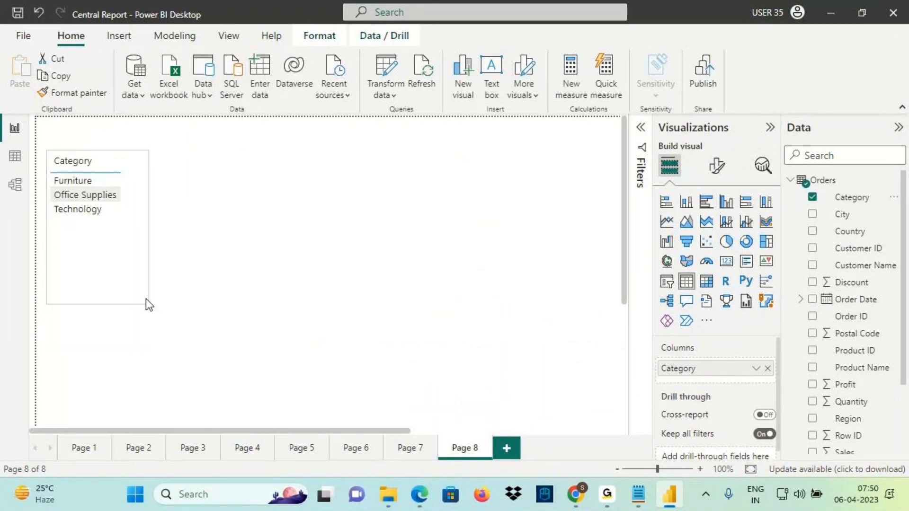
Add a second table with Sub-Category and place it beside the Category table
left_click(204, 177)
left_click(687, 283)
left_click_drag(127, 362, 231, 339)
left_click_drag(237, 253, 239, 114)
scroll(308, 197, "up", 1)
left_click_drag(905, 354, 294, 277)
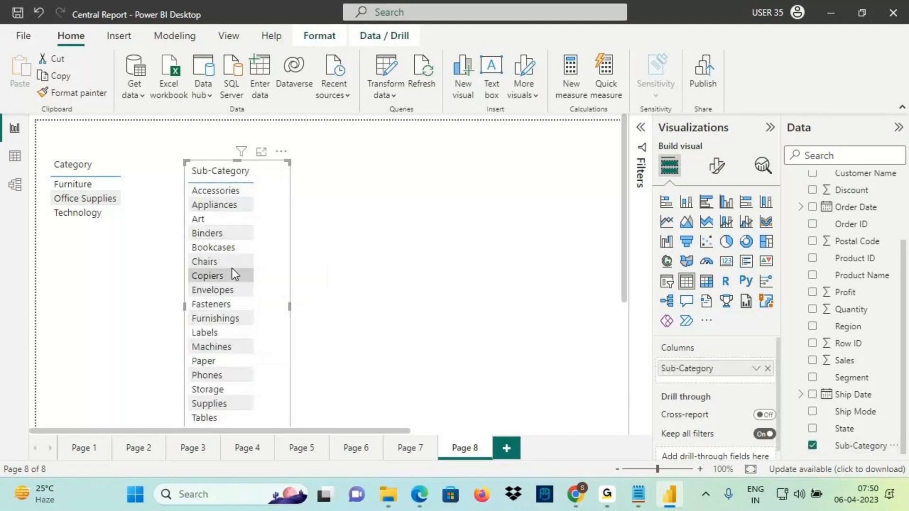
left_click_drag(272, 224, 235, 207)
left_click(379, 237)
Add a third table with Product Name, widened so the names fit
left_click(687, 281)
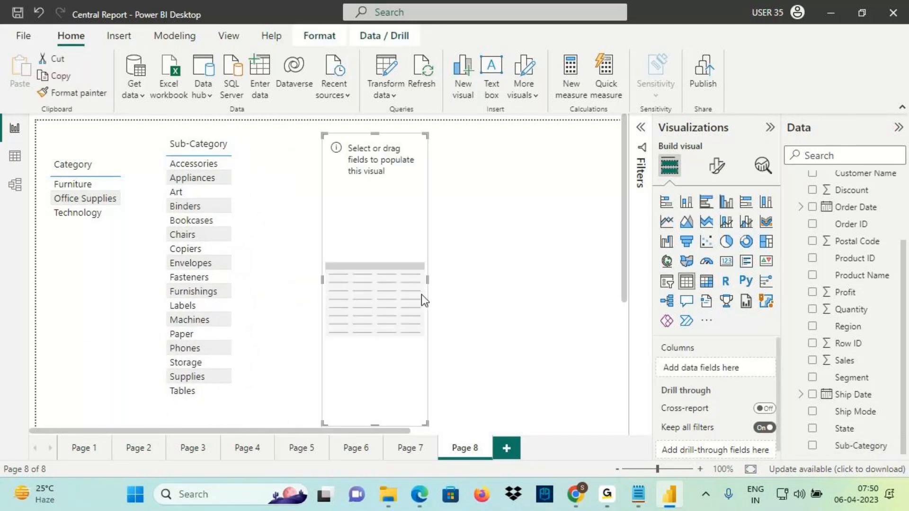
left_click_drag(322, 280, 282, 277)
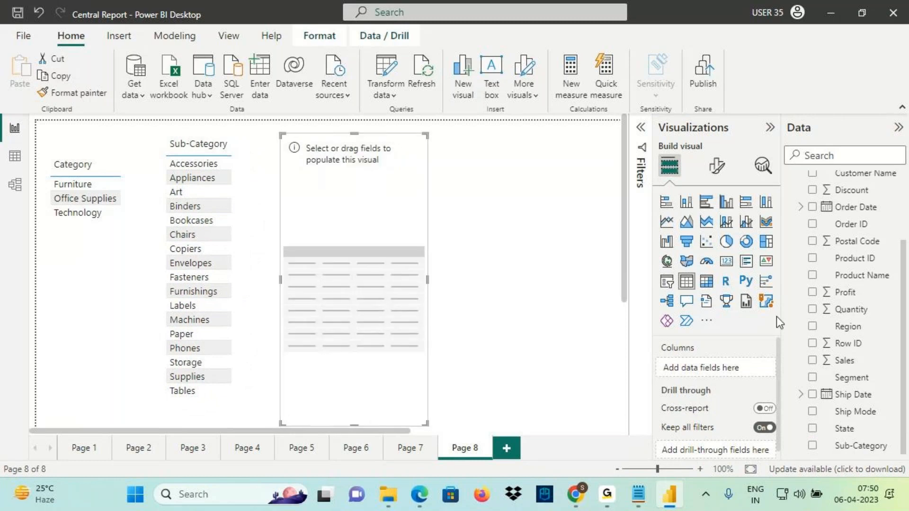
left_click_drag(859, 277, 371, 262)
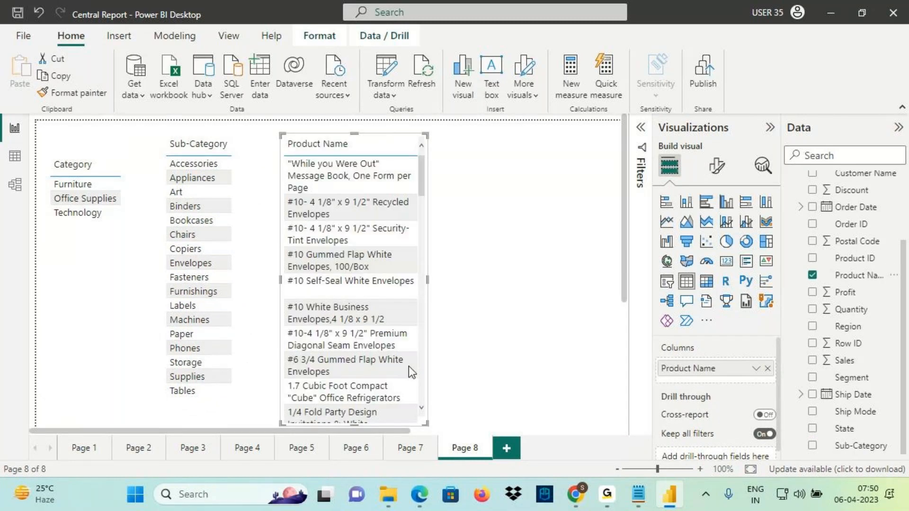
left_click_drag(428, 282, 585, 282)
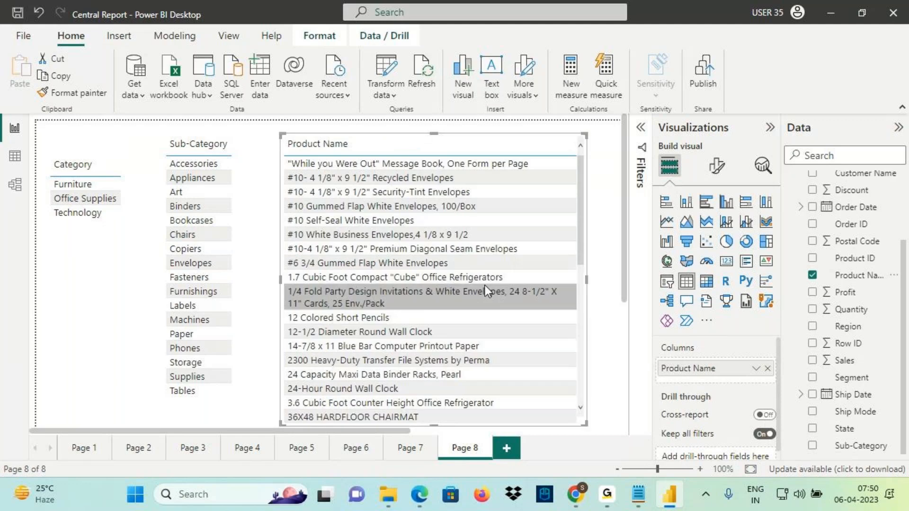
Select Technology and mark its four sub-categories, including Copiers, with the pen
left_click(71, 209)
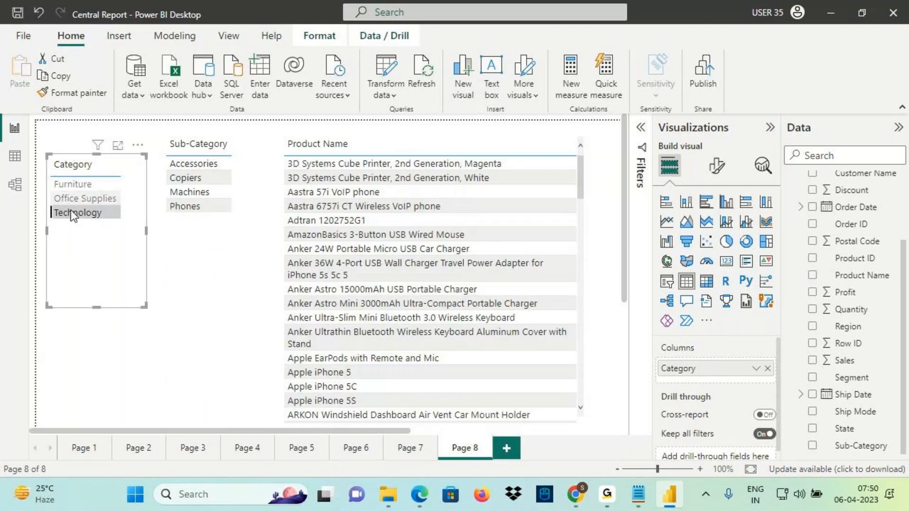
left_click_drag(165, 160, 254, 218)
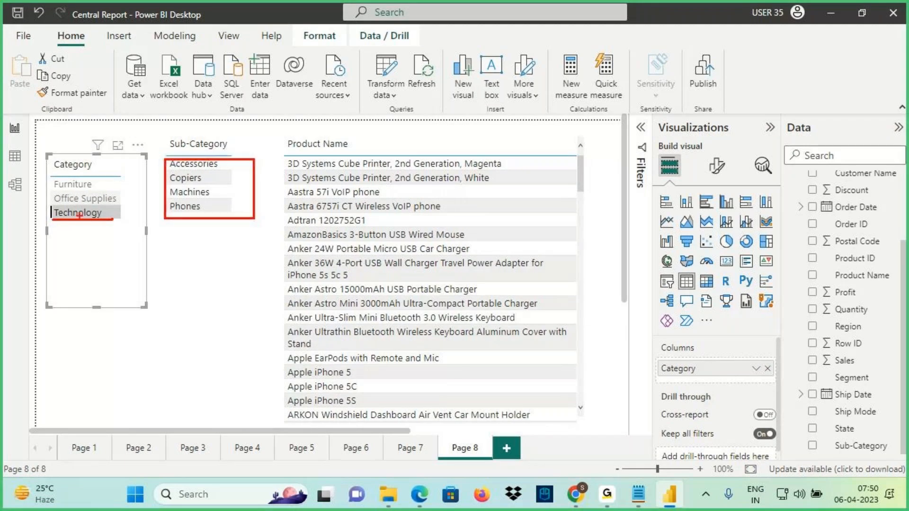
left_click_drag(50, 207, 115, 225)
mouse_move(197, 127)
left_mouse_down()
mouse_move(195, 152)
mouse_move(209, 124)
left_mouse_up()
mouse_move(165, 185)
left_mouse_down()
mouse_move(207, 182)
mouse_move(267, 97)
mouse_move(311, 136)
mouse_move(317, 117)
left_mouse_up()
left_click_drag(289, 153, 343, 151)
key("Escape")
Filter to Copiers and mark the twelve copier products in the Product Name table
left_click(192, 182)
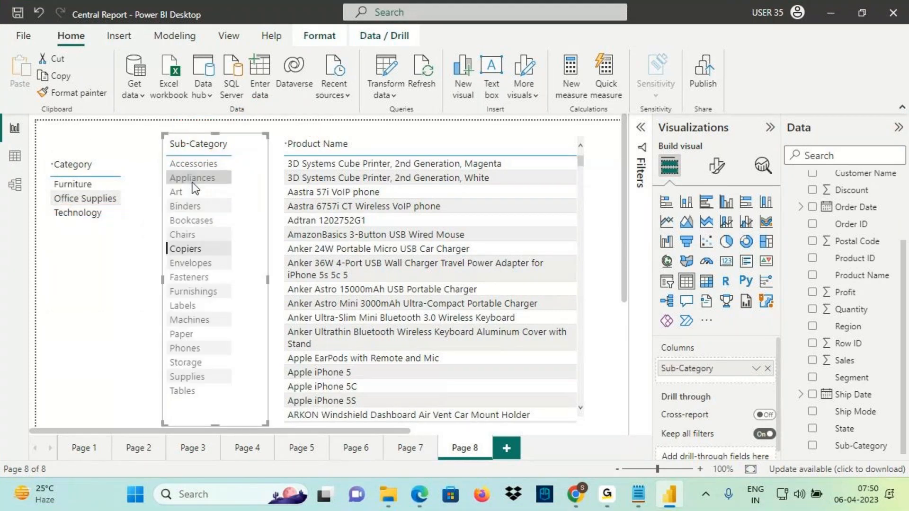
mouse_move(285, 156)
left_mouse_down()
mouse_move(310, 232)
mouse_move(516, 350)
mouse_move(529, 349)
left_mouse_up()
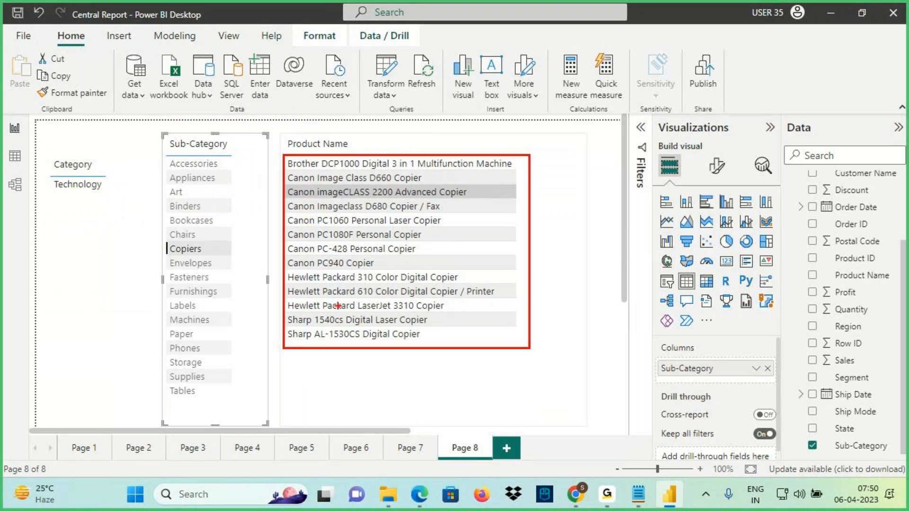
left_click_drag(288, 169, 316, 167)
left_click_drag(298, 180, 323, 185)
left_click_drag(302, 214, 327, 218)
mouse_move(308, 227)
left_mouse_down()
mouse_move(325, 229)
mouse_move(325, 243)
left_mouse_up()
mouse_move(301, 256)
left_mouse_down()
mouse_move(326, 258)
mouse_move(333, 311)
left_mouse_up()
left_click_drag(307, 327, 354, 342)
mouse_move(518, 219)
left_mouse_down()
mouse_move(515, 251)
mouse_move(542, 260)
mouse_move(523, 262)
left_mouse_up()
mouse_move(290, 152)
left_mouse_down()
mouse_move(351, 151)
mouse_move(327, 143)
left_mouse_up()
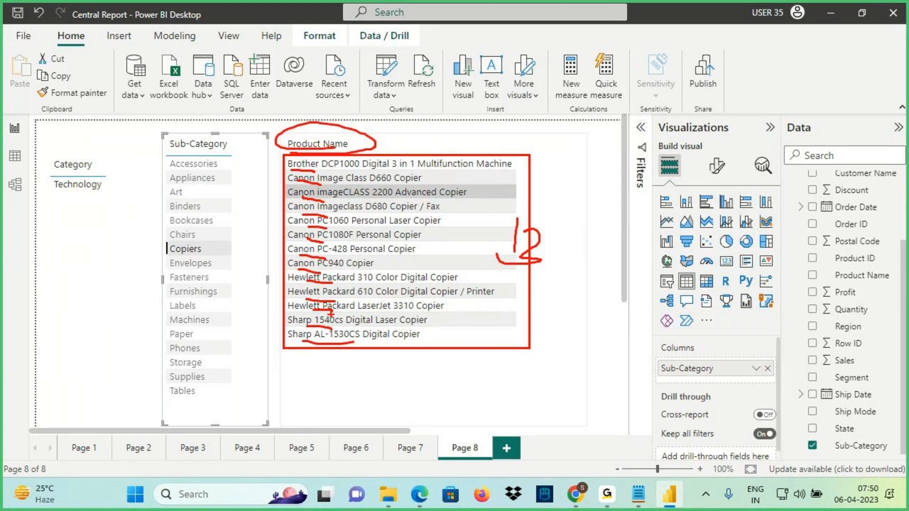
key("Escape")
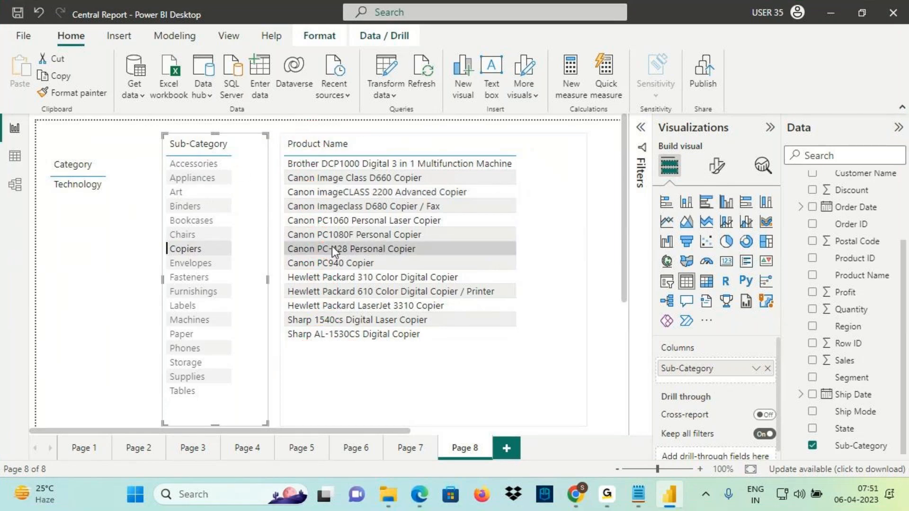
Clear the Copiers filter and sketch the drill path Category → Sub-Category → Product Name
left_click(189, 249)
mouse_move(99, 137)
left_mouse_down()
mouse_move(109, 89)
mouse_move(181, 135)
left_mouse_up()
mouse_move(164, 120)
left_mouse_down()
mouse_move(182, 133)
mouse_move(190, 112)
left_mouse_up()
mouse_move(168, 152)
left_mouse_down()
mouse_move(223, 148)
mouse_move(220, 60)
mouse_move(324, 142)
left_mouse_up()
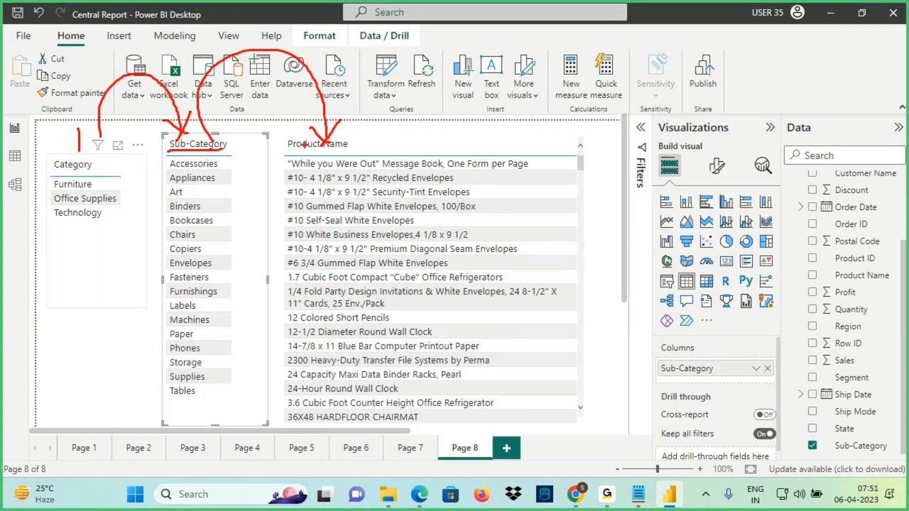
key("Escape")
key("ctrl+2")
mouse_move(51, 172)
left_mouse_down()
mouse_move(160, 106)
mouse_move(170, 129)
left_mouse_up()
left_click_drag(154, 121, 178, 112)
left_click_drag(206, 138, 233, 147)
left_click_drag(169, 151, 224, 147)
mouse_move(215, 136)
left_mouse_down()
mouse_move(212, 86)
mouse_move(331, 142)
left_mouse_up()
mouse_move(290, 153)
left_mouse_down()
mouse_move(351, 139)
mouse_move(283, 139)
mouse_move(308, 156)
left_mouse_up()
key("Escape")
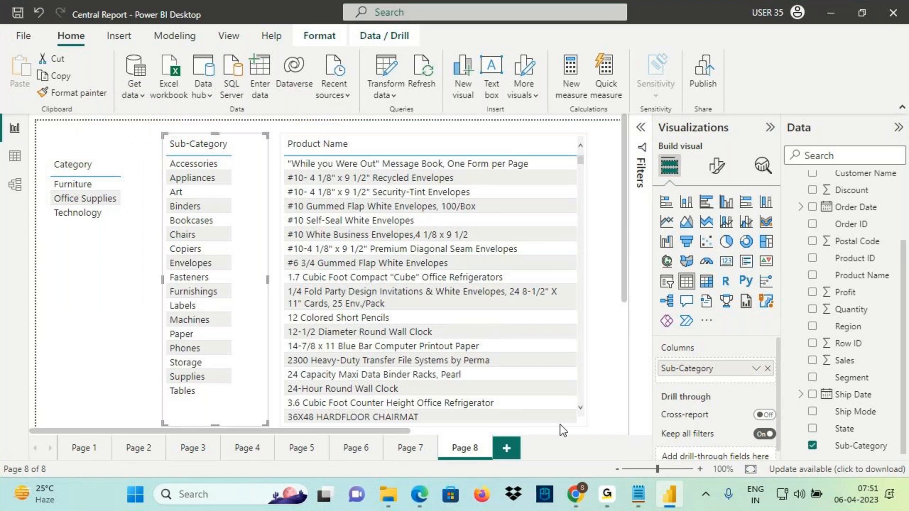
Switch to Notepad and highlight the hierarchy field line
left_click(638, 495)
left_click(173, 353)
left_click_drag(18, 311, 319, 314)
left_click(63, 321)
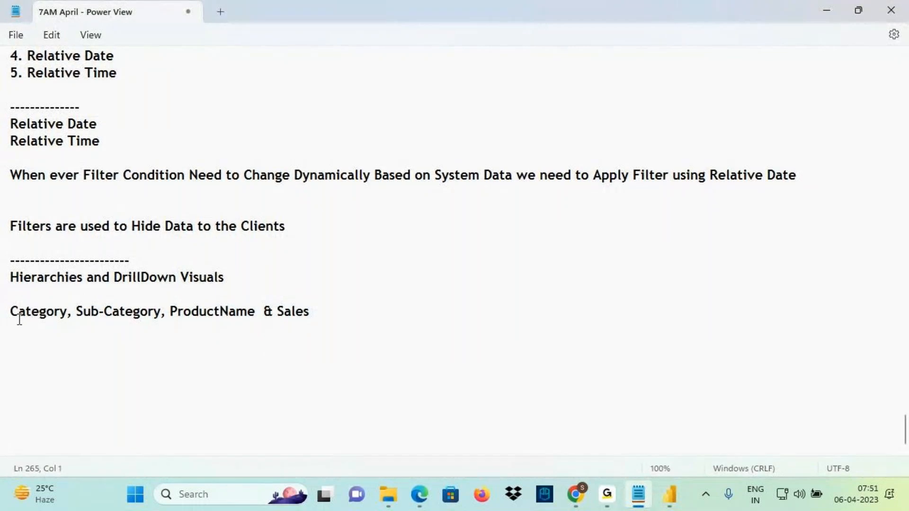
Highlight the 'Category, Sub-Category, ProductName & Sales' line, emphasising ProductName
left_click_drag(10, 314, 321, 314)
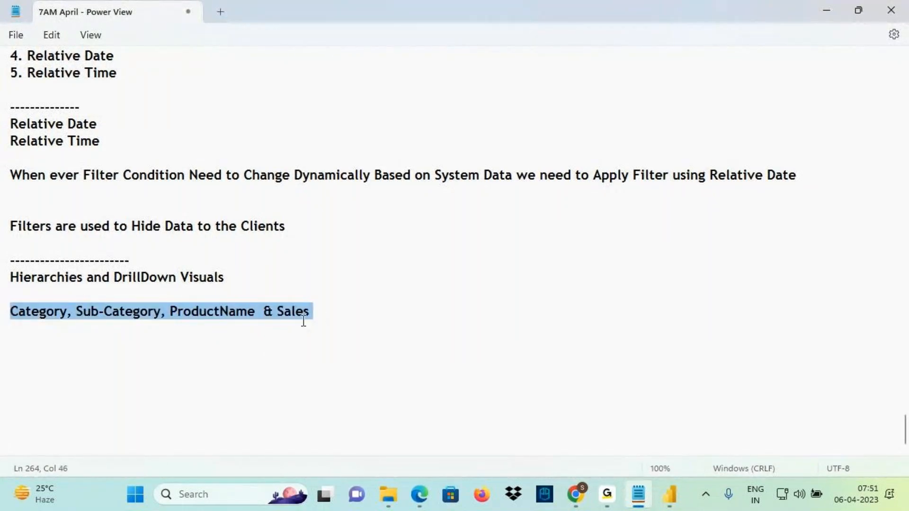
left_click(59, 313)
left_click_drag(97, 312, 344, 316)
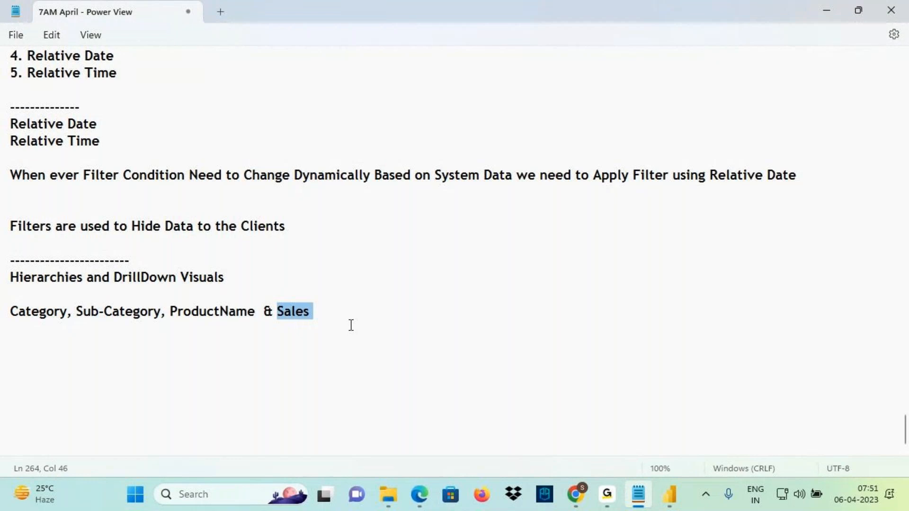
left_click_drag(336, 313, 6, 311)
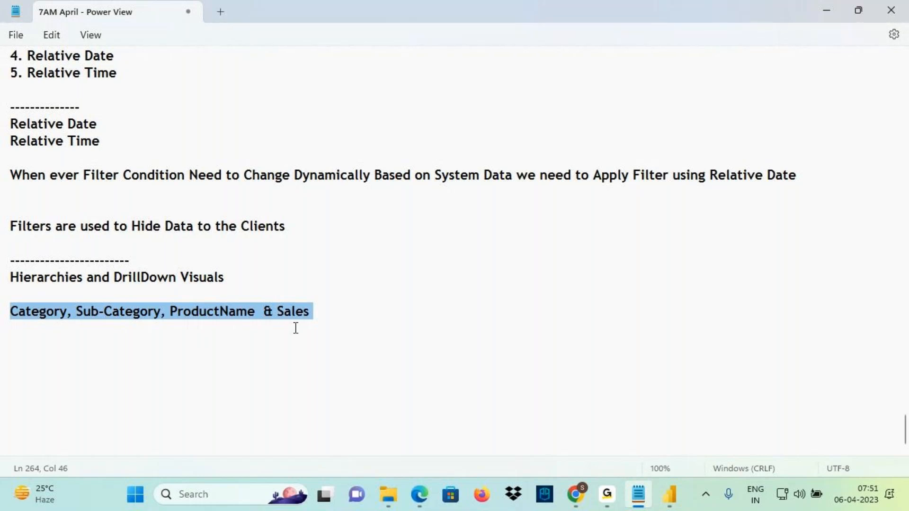
left_click(670, 492)
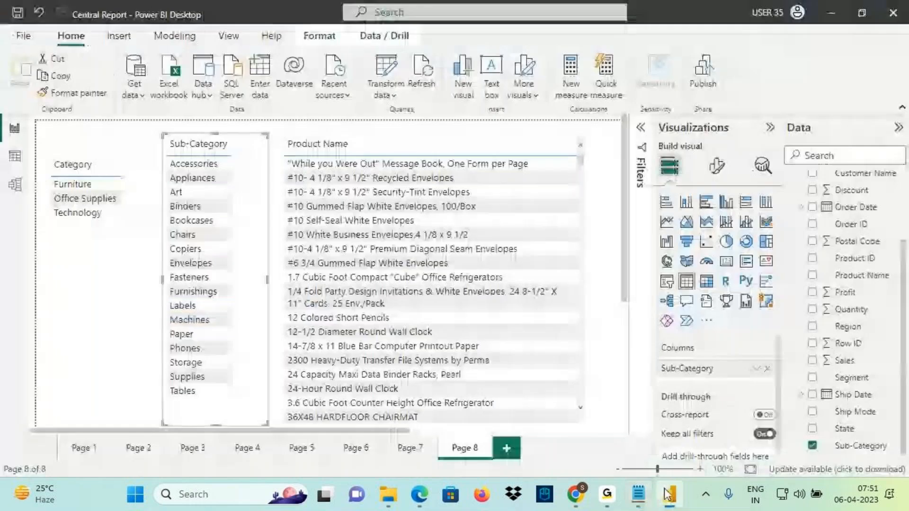
mouse_move(653, 481)
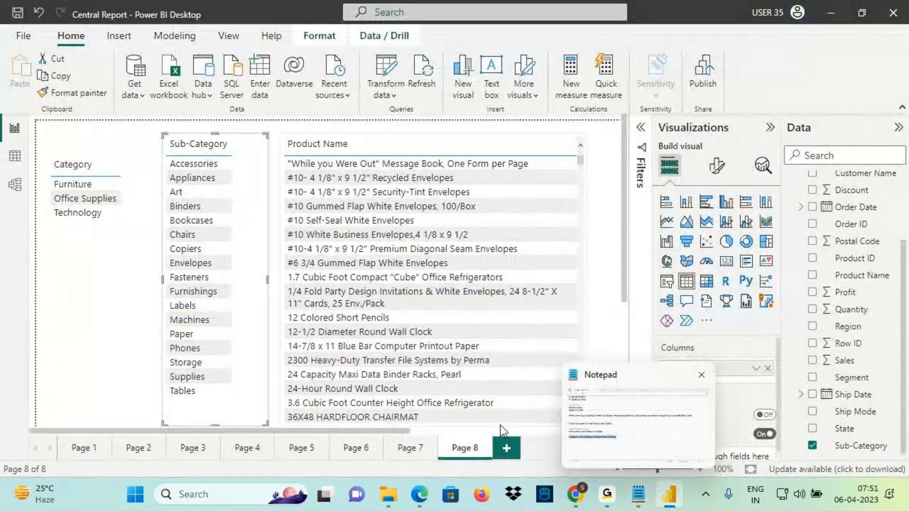
left_click(507, 448)
left_click(726, 260)
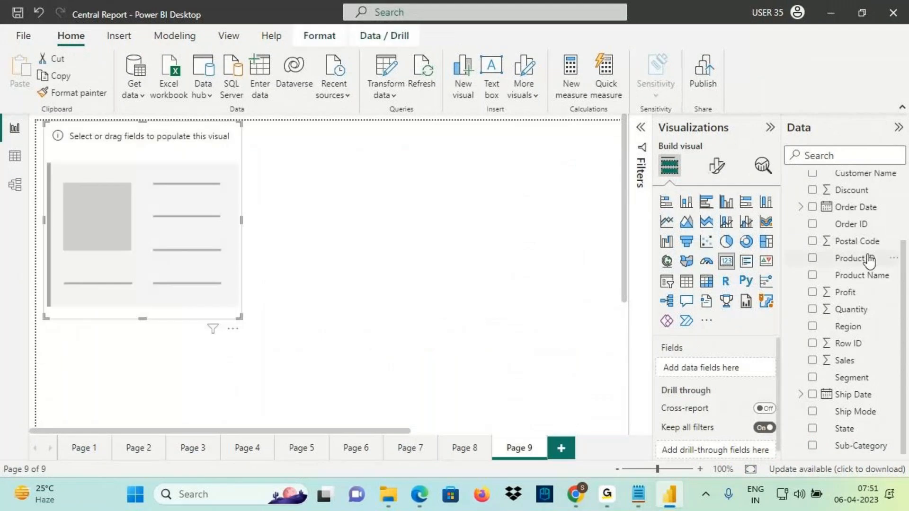
left_click_drag(844, 360, 228, 265)
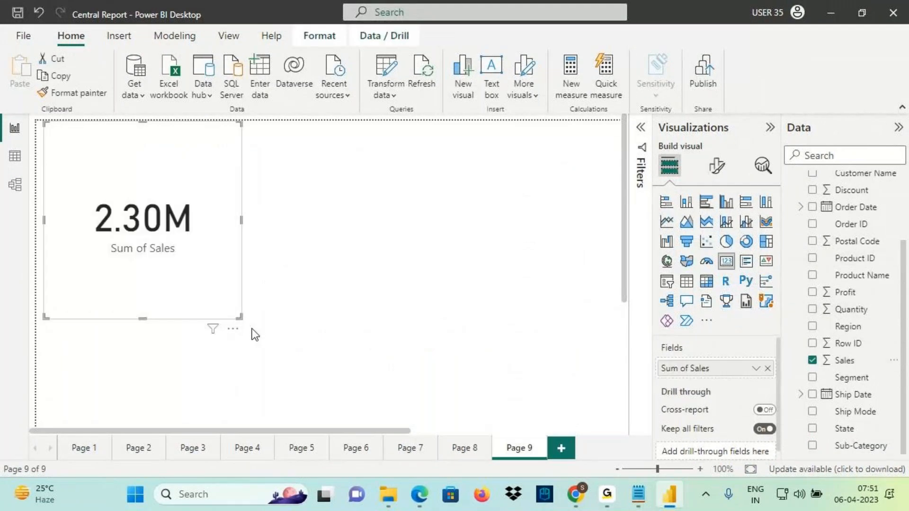
left_click_drag(240, 317, 187, 196)
left_click_drag(121, 174, 127, 195)
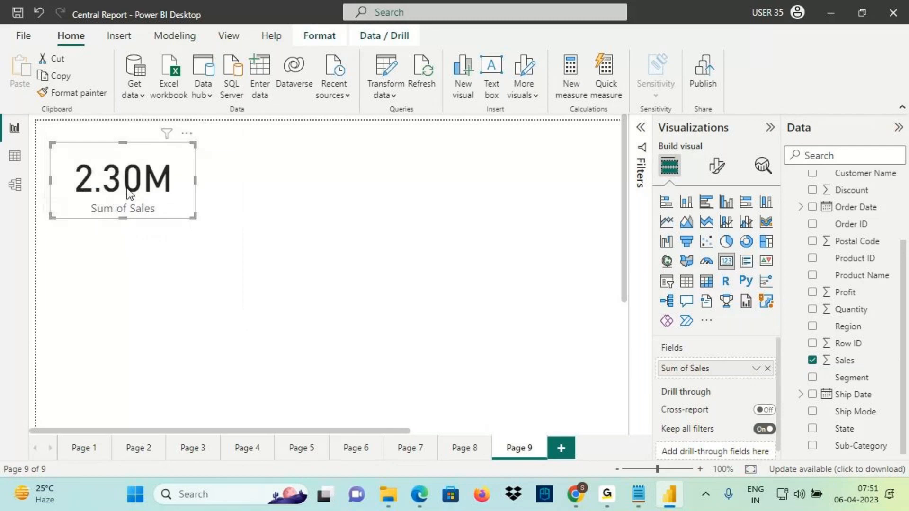
mouse_move(123, 216)
left_mouse_down()
mouse_move(124, 223)
mouse_move(130, 200)
left_mouse_up()
left_click(639, 497)
left_click(171, 311)
left_click_drag(310, 311, 12, 317)
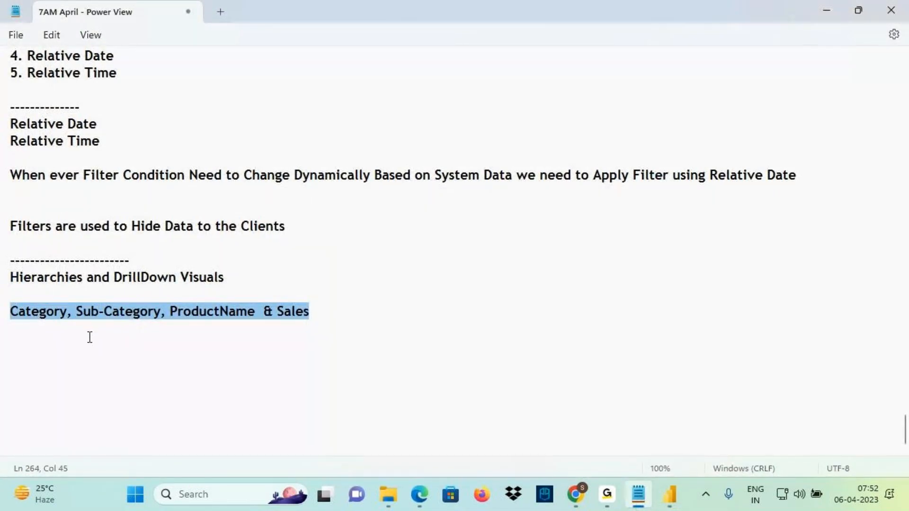
left_click_drag(11, 311, 67, 311)
left_click_drag(278, 312, 337, 313)
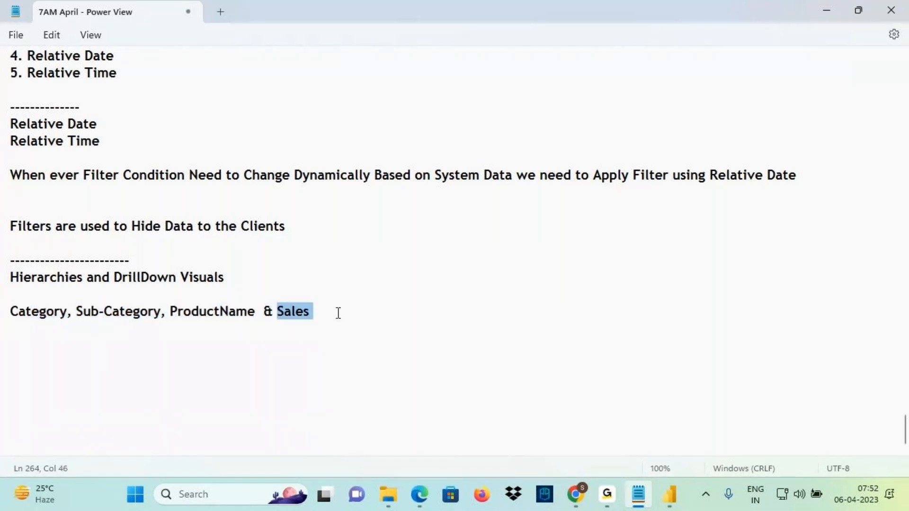
left_click(669, 497)
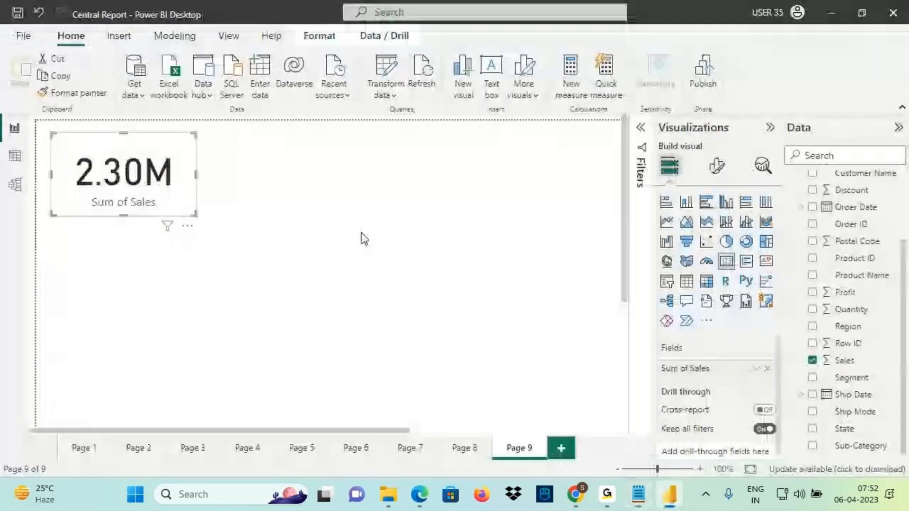
left_click_drag(77, 192, 163, 188)
left_click_drag(143, 126, 143, 158)
mouse_move(297, 134)
left_mouse_down()
mouse_move(310, 127)
mouse_move(279, 167)
left_mouse_up()
mouse_move(356, 126)
left_mouse_down()
mouse_move(353, 151)
mouse_move(386, 151)
left_mouse_up()
left_click_drag(374, 141, 405, 129)
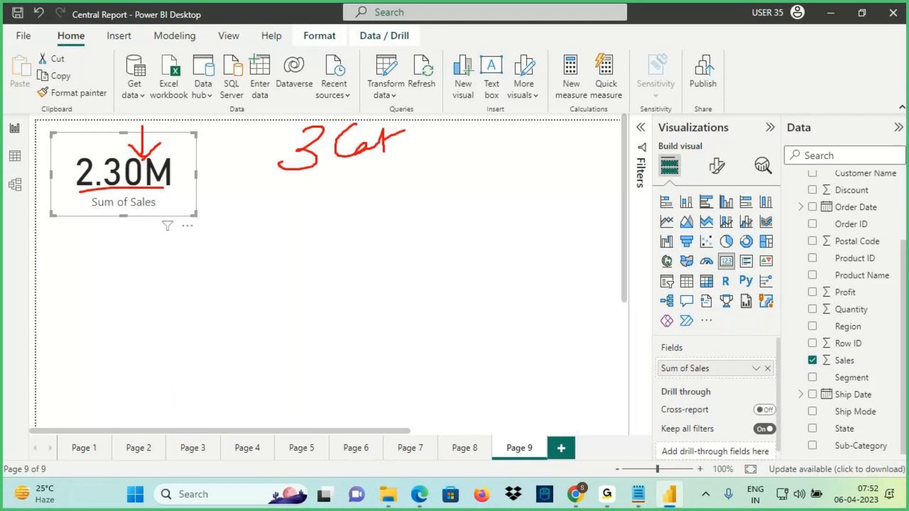
left_click_drag(198, 163, 214, 181)
mouse_move(286, 176)
left_mouse_down()
mouse_move(221, 229)
mouse_move(311, 242)
mouse_move(382, 232)
left_mouse_up()
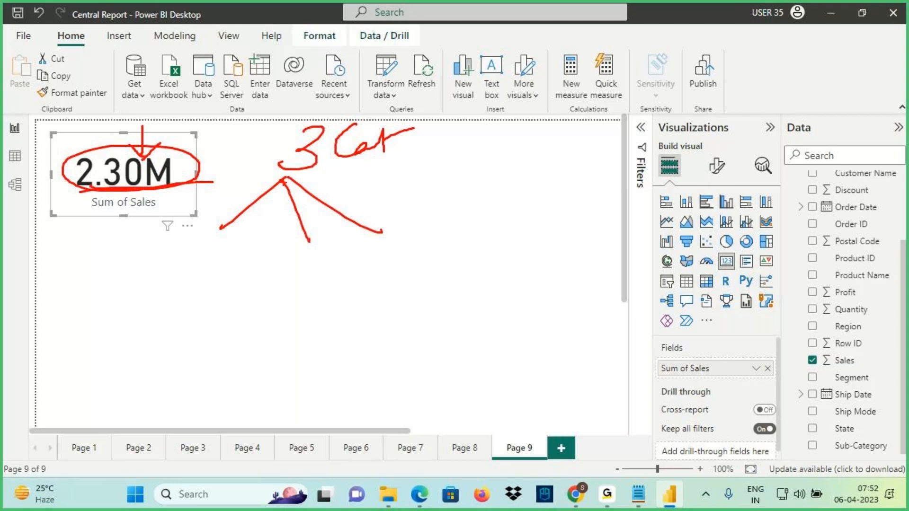
left_click_drag(266, 179, 213, 218)
left_click_drag(281, 179, 324, 264)
left_click_drag(285, 180, 351, 228)
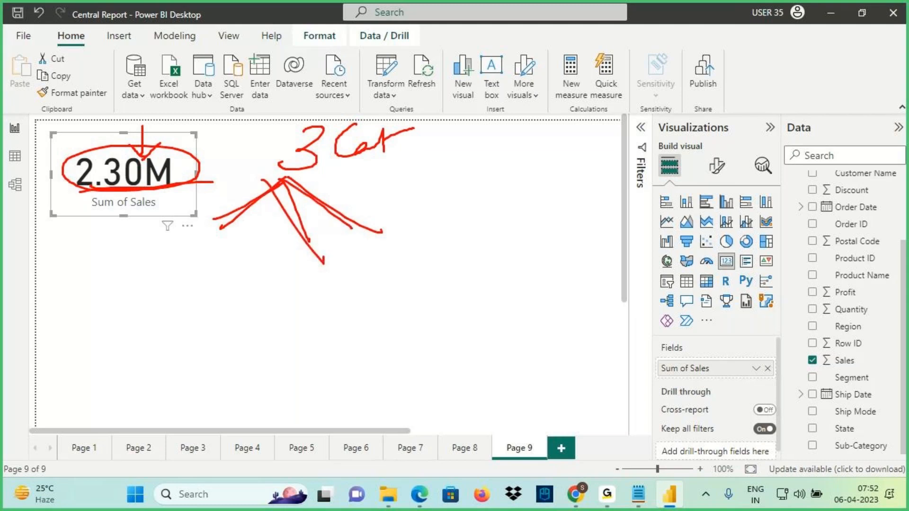
key("Escape")
left_click(271, 178)
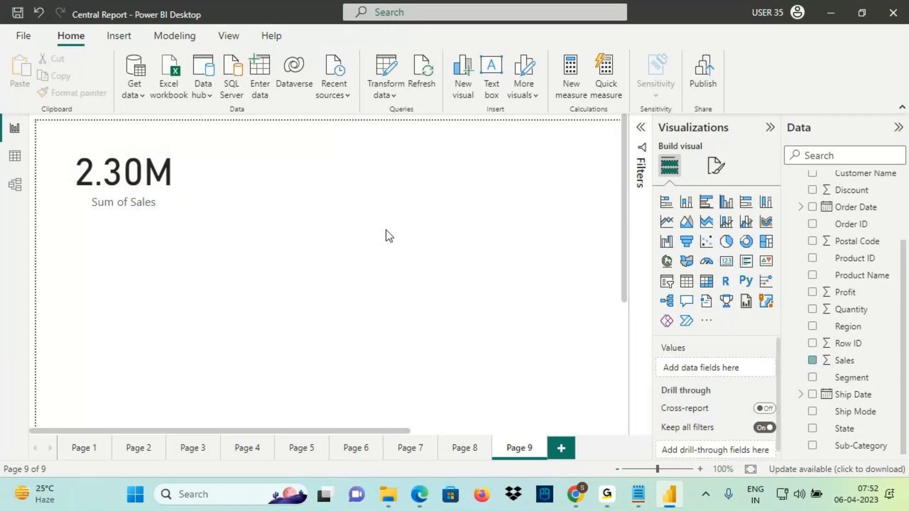
Add a stacked column chart in the canvas centre with Category on the X-axis and Sum of Sales on the Y-axis
left_click(687, 203)
left_click_drag(184, 325, 415, 186)
left_click_drag(295, 141, 270, 155)
left_click_drag(350, 244, 348, 272)
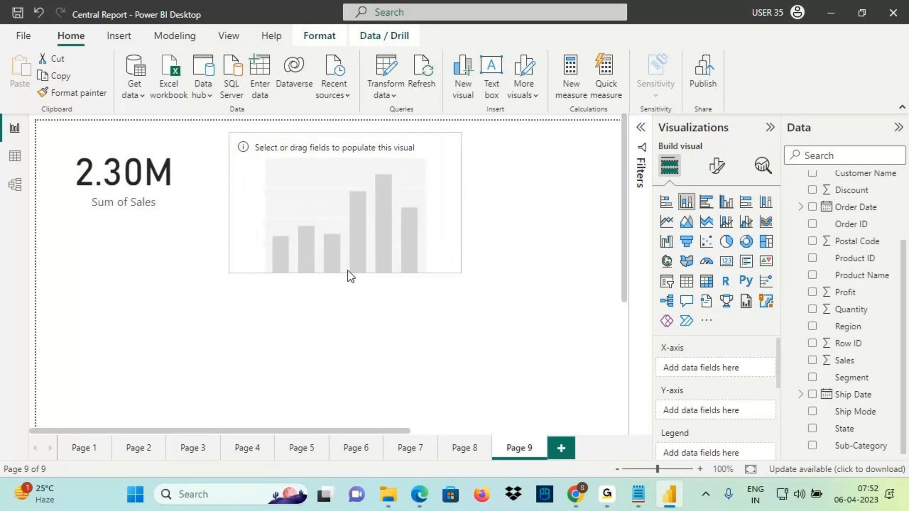
scroll(863, 286, "up", 3)
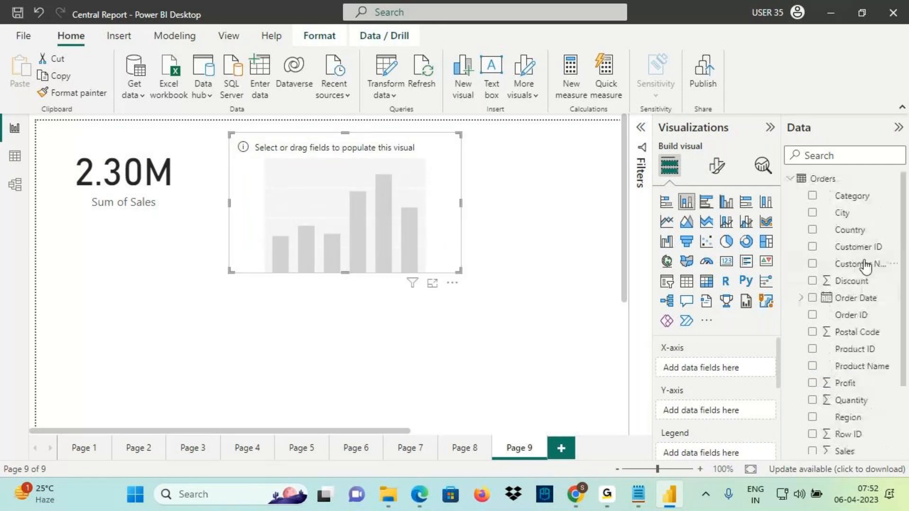
left_click(813, 197)
scroll(843, 332, "down", 3)
left_click_drag(854, 366, 373, 245)
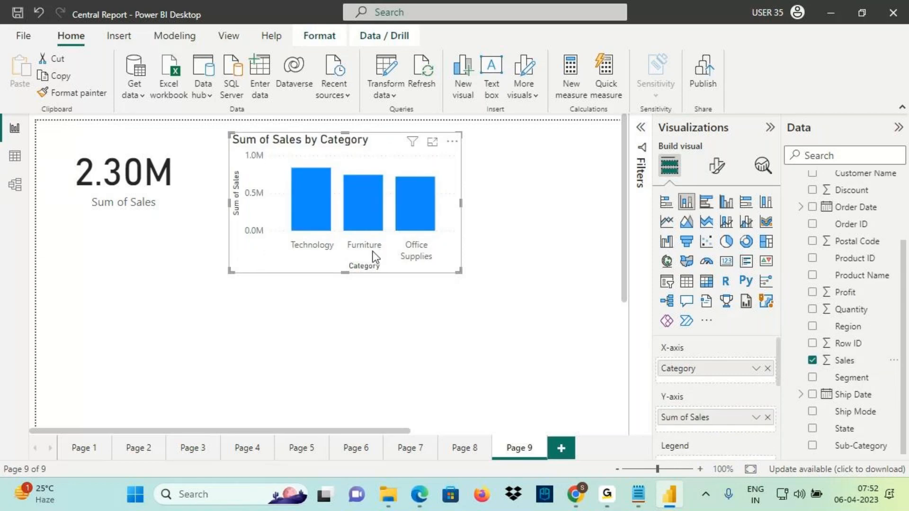
Annotate the tops of the Technology, Furniture and Office Supplies bars on screen
key("ctrl+2")
left_click_drag(292, 168, 334, 168)
left_click_drag(309, 158, 372, 164)
mouse_move(416, 161)
left_mouse_down()
mouse_move(408, 175)
mouse_move(413, 162)
left_mouse_up()
key("Escape")
Turn on data labels and a light grey border for the chart, and widen it
left_click(719, 168)
scroll(738, 402, "down", 3)
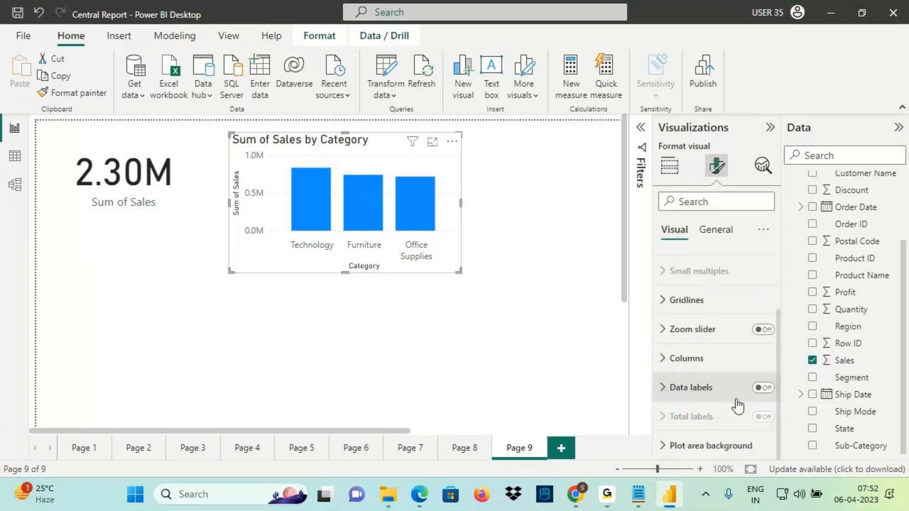
left_click(763, 387)
left_click(715, 229)
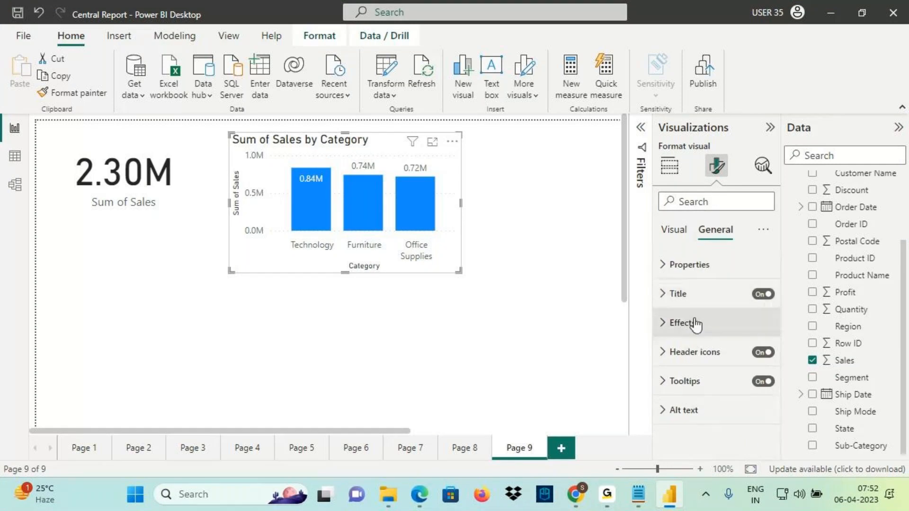
left_click(694, 323)
left_click(700, 357)
left_click(757, 391)
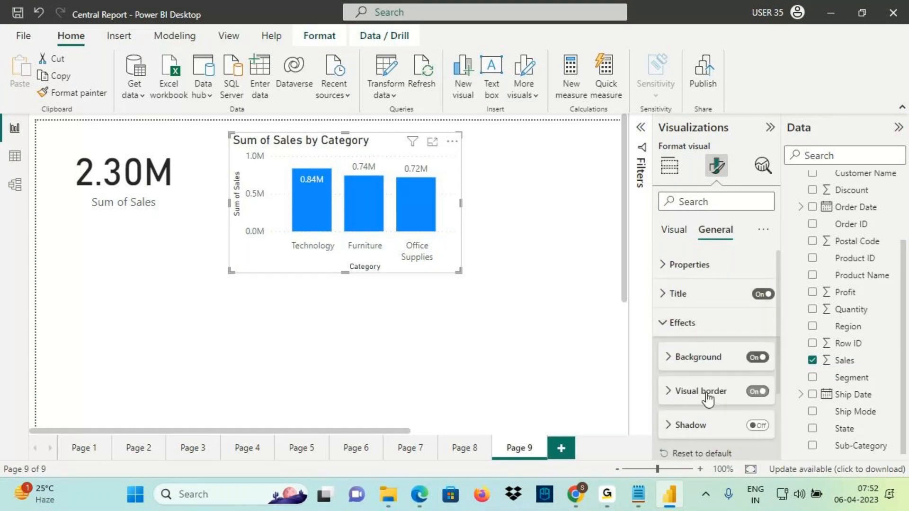
left_click(701, 391)
left_click(691, 429)
left_click(682, 276)
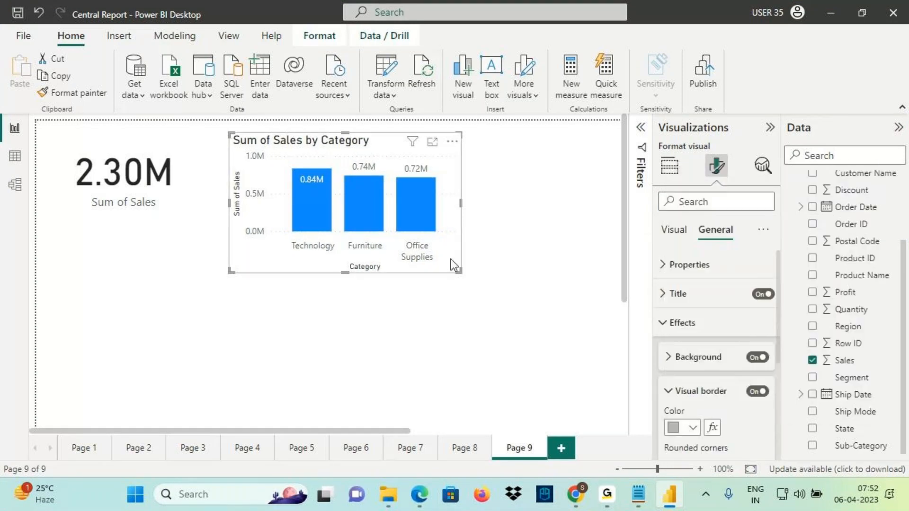
left_click_drag(460, 203, 482, 217)
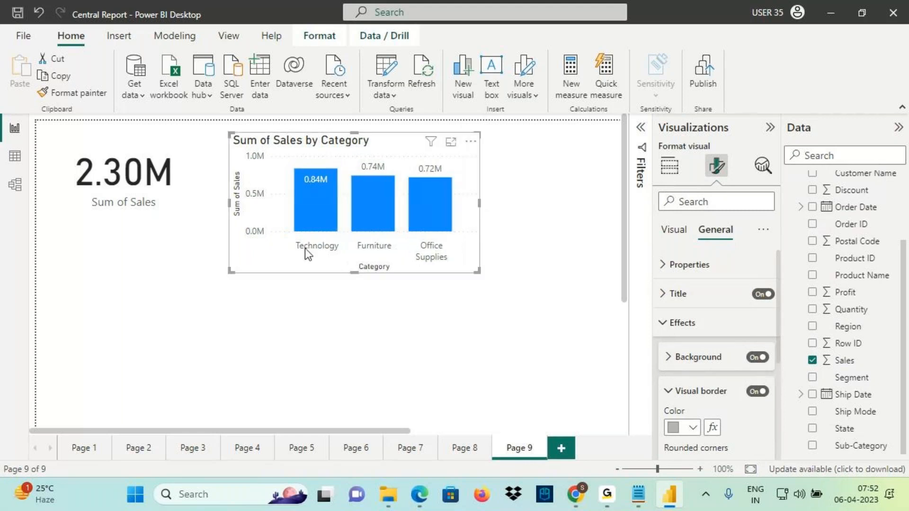
Annotate the category labels and bar values, with an arrow pointing to the 2.30M card
key("ctrl+2")
left_click_drag(292, 255, 333, 250)
left_click_drag(298, 189, 329, 186)
left_click_drag(359, 250, 395, 245)
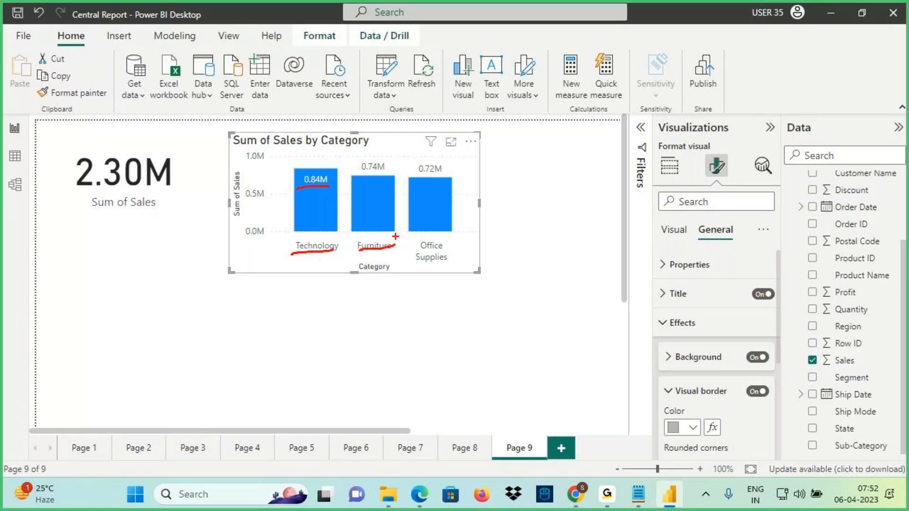
left_click_drag(355, 176, 387, 177)
left_click_drag(416, 260, 448, 258)
mouse_move(298, 187)
left_mouse_down()
mouse_move(452, 171)
mouse_move(426, 150)
mouse_move(331, 186)
left_mouse_up()
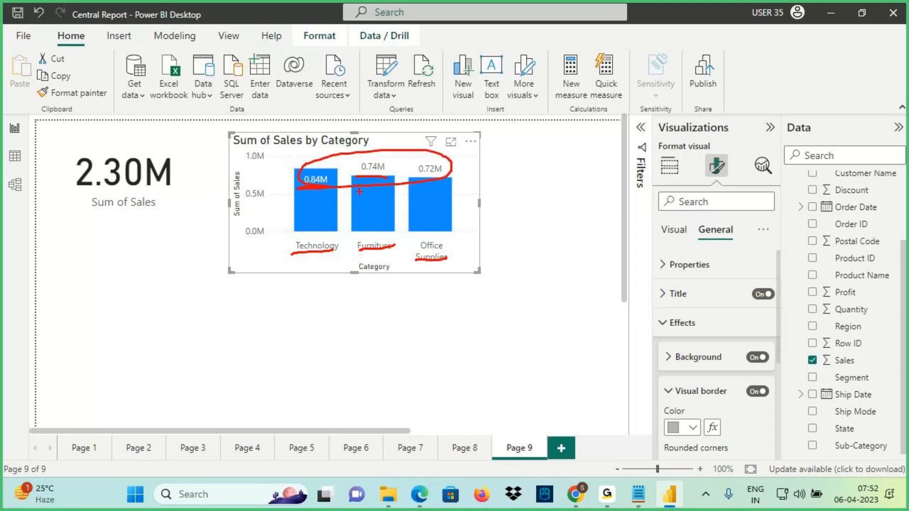
mouse_move(374, 161)
left_mouse_down()
mouse_move(185, 142)
mouse_move(166, 163)
left_mouse_up()
mouse_move(167, 142)
left_mouse_down()
mouse_move(166, 164)
mouse_move(210, 158)
left_mouse_up()
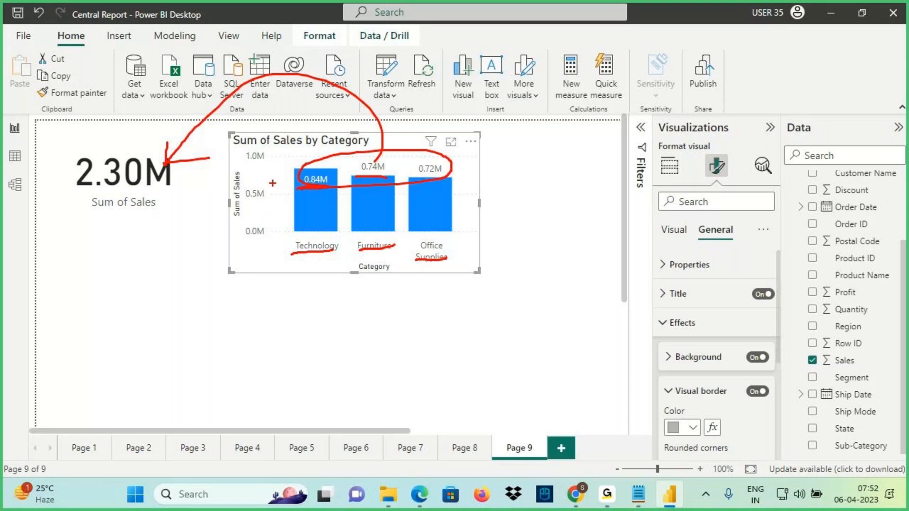
key("Escape")
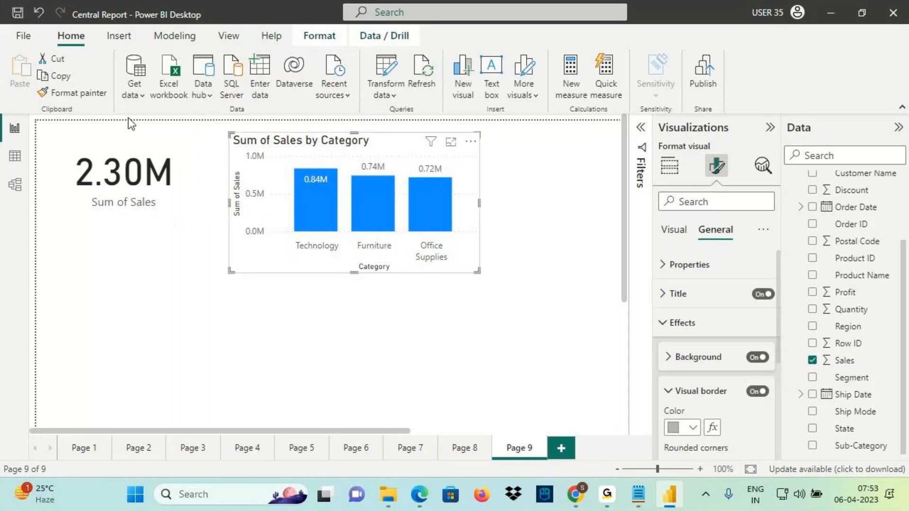
Format-paint the chart's styling onto the 2.30M card and return to the Notepad notes
left_click(85, 93)
left_click(113, 178)
left_click_drag(78, 190, 139, 187)
left_click_drag(327, 150, 361, 149)
left_click_drag(247, 153, 318, 152)
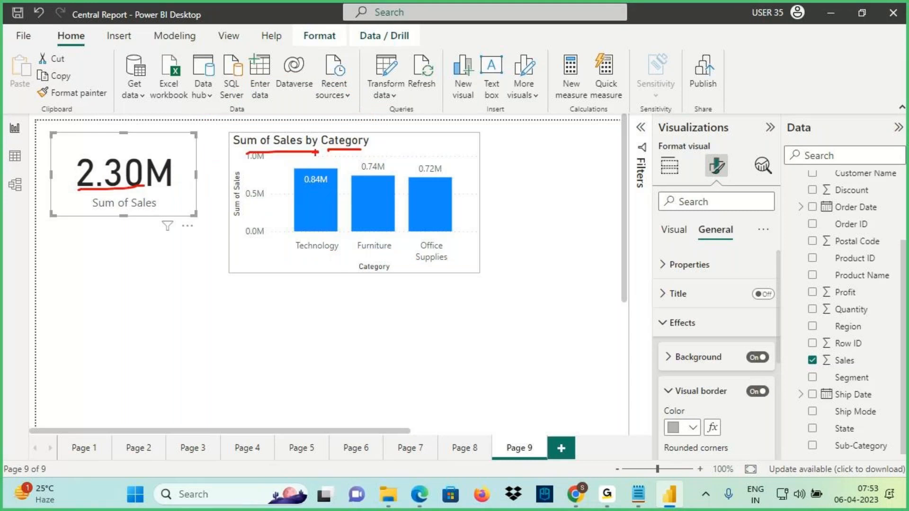
key("Escape")
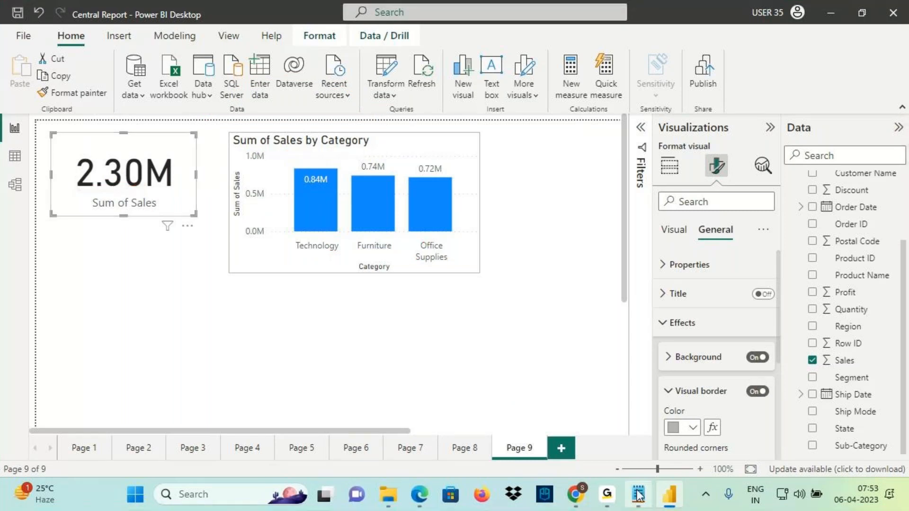
left_click(638, 494)
left_click(41, 350)
Add the note 'Create a Visual to Show Category wise Sales' below the field list line
type("C")
key("BackSpace")
left_click(323, 313)
left_click_drag(323, 313, 11, 295)
left_click(41, 346)
type("C")
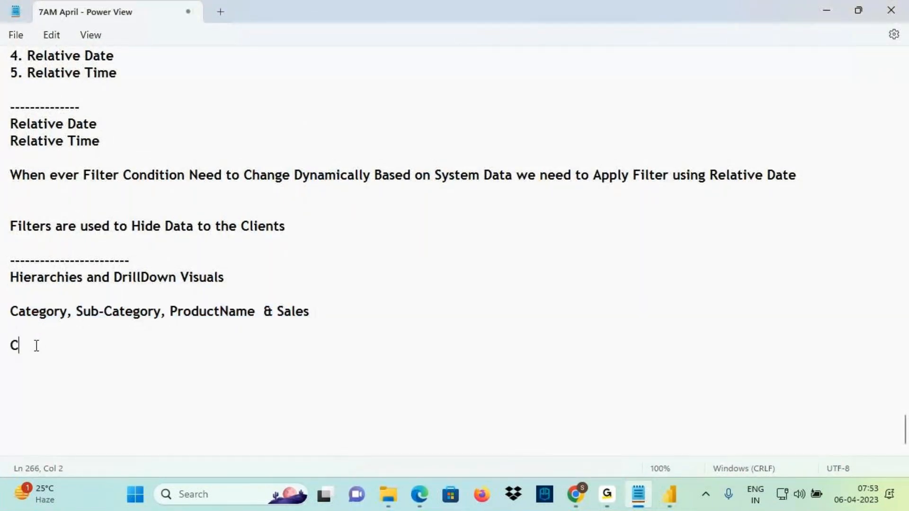
type("reate a ")
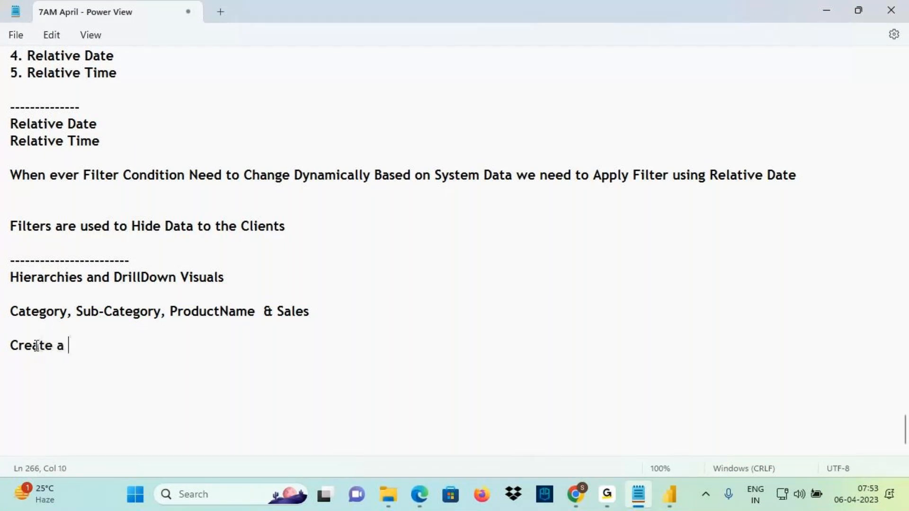
type("Visual to Sh")
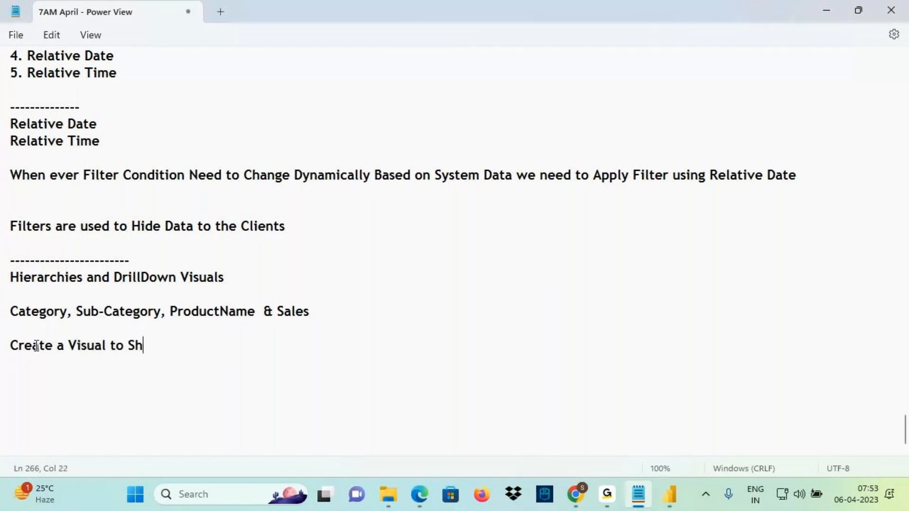
type("ow Cate")
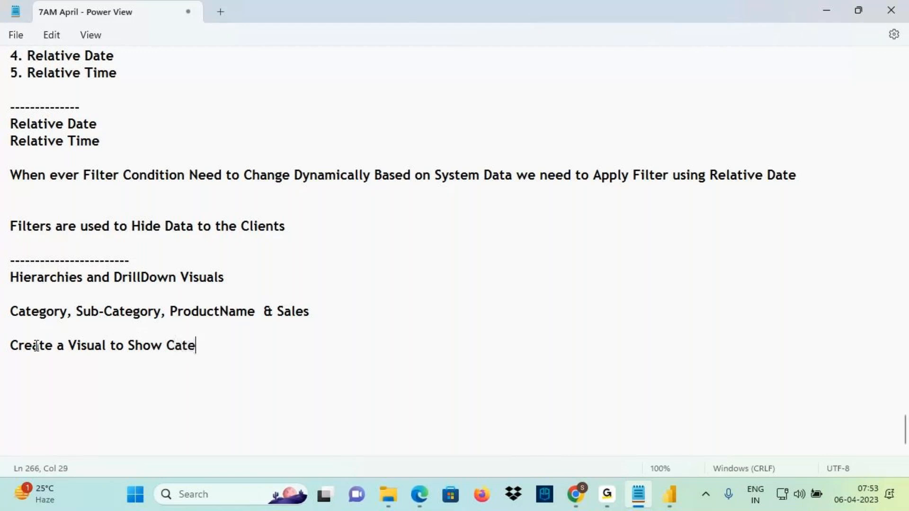
type("gory wise Sales")
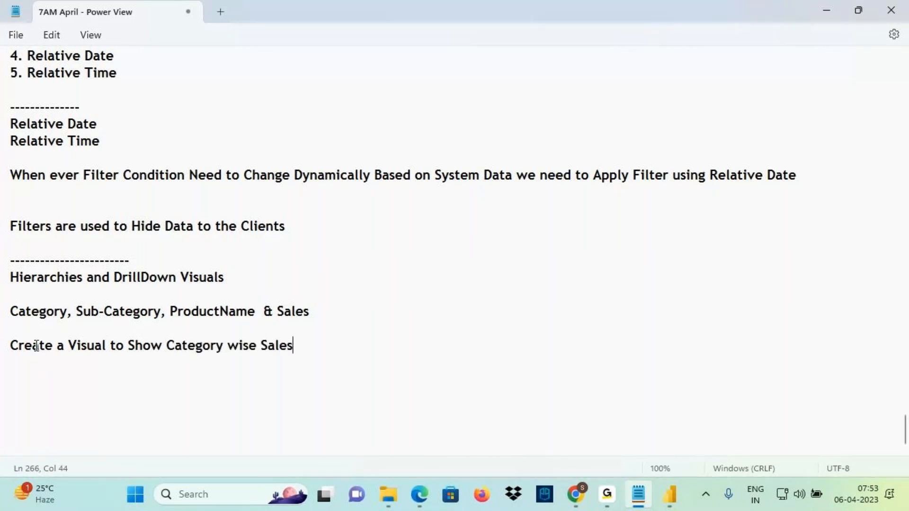
key("Return")
Add a second note 'Create a Visual to Show Sub-Category wise Sales', then go back to Power BI
left_click_drag(166, 346, 13, 349)
key("ctrl+c")
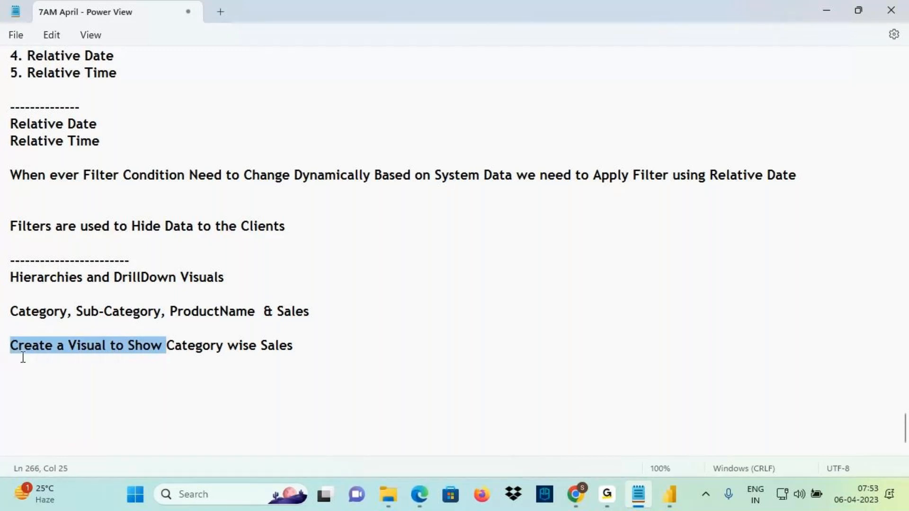
left_click(26, 362)
key("ctrl+v")
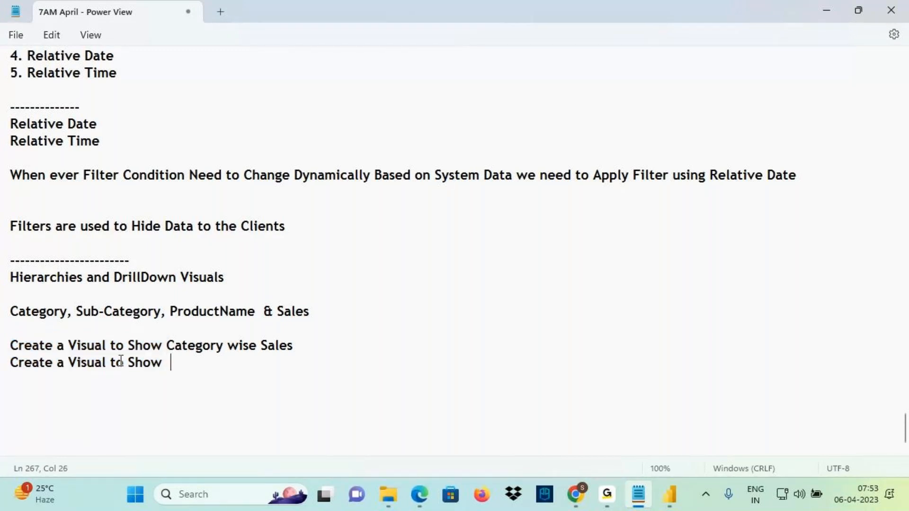
left_click_drag(76, 312, 157, 314)
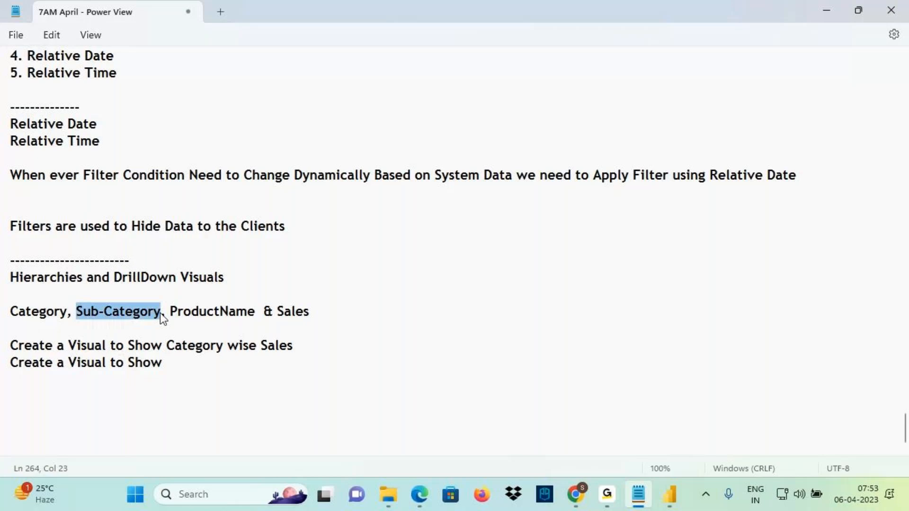
left_click(186, 359)
key("ctrl+v")
type("wise Sales")
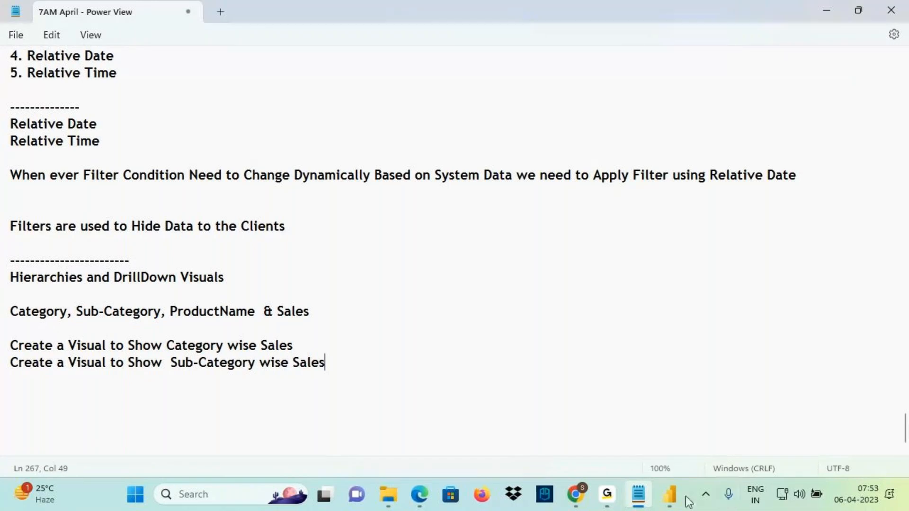
left_click(670, 495)
Undo the Category chart's last resize and add a Sub-Category by Sum of Sales column chart below it
left_click(416, 259)
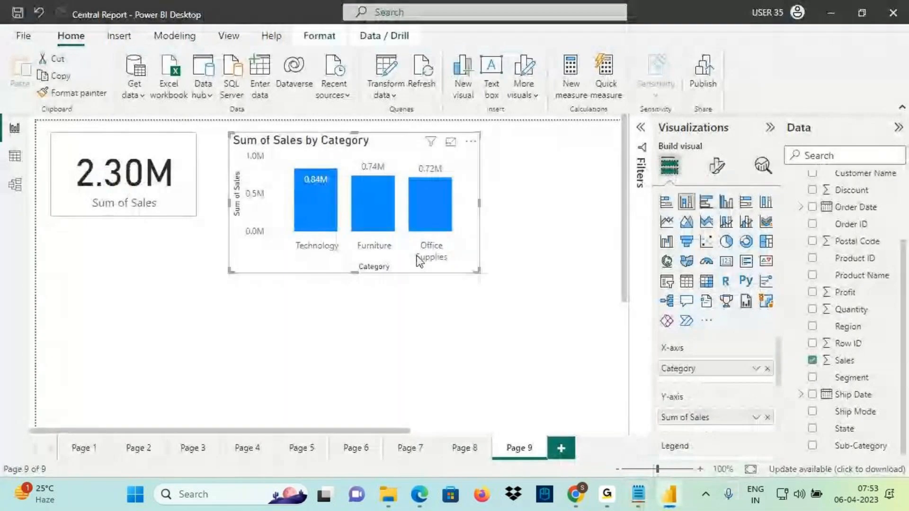
key("ctrl+z")
left_click(524, 308)
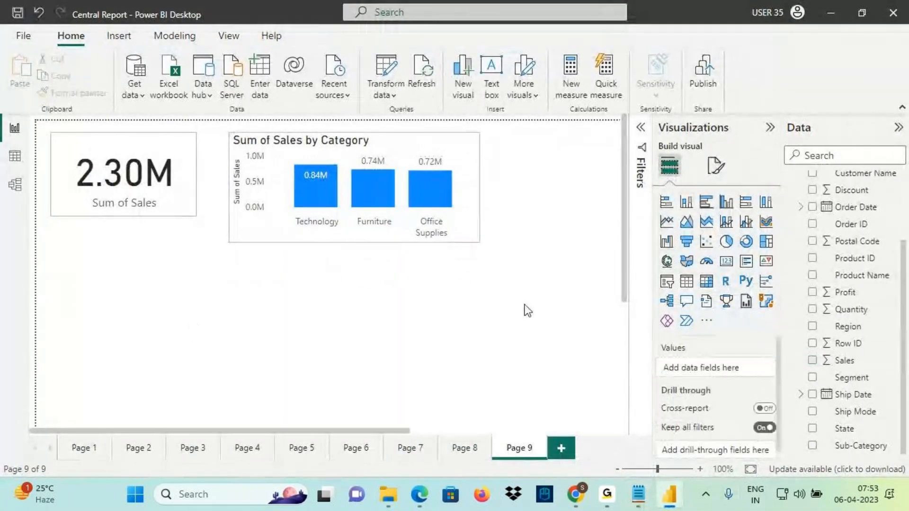
left_click(686, 202)
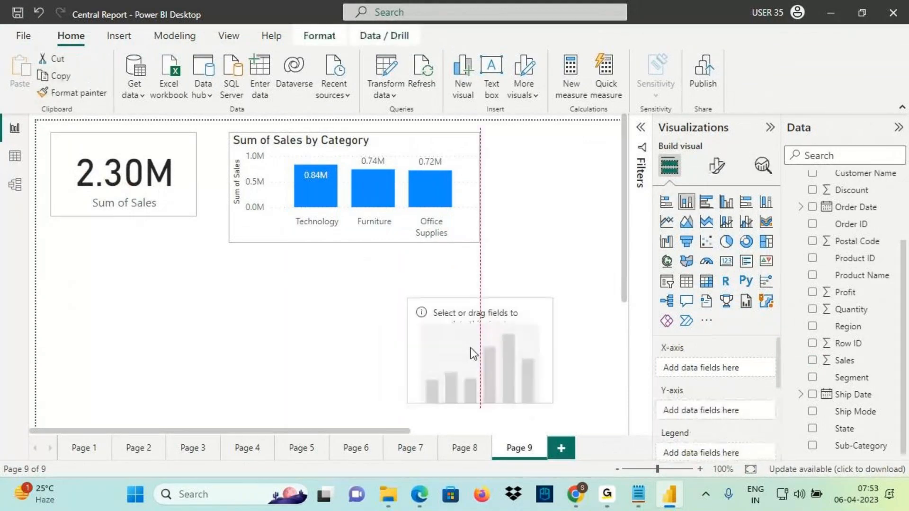
left_click_drag(362, 293, 64, 261)
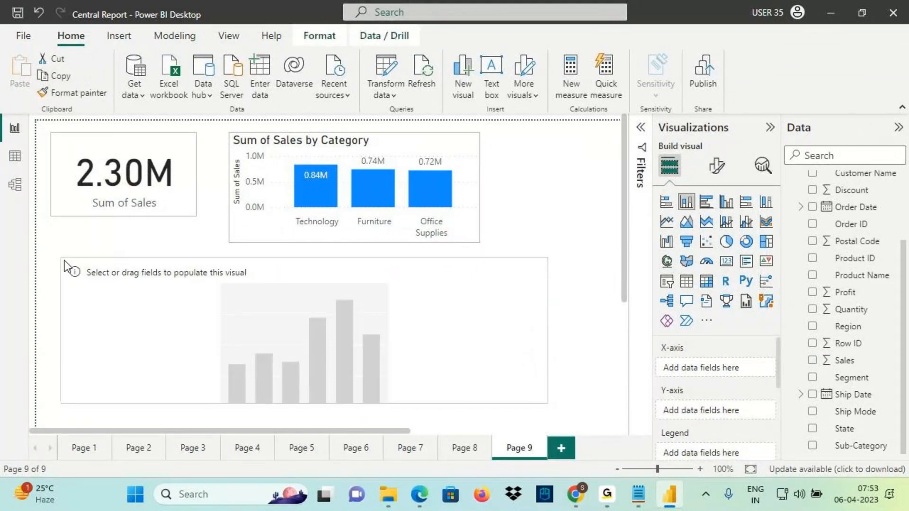
left_click_drag(858, 448, 412, 303)
mouse_move(843, 361)
left_mouse_down()
mouse_move(559, 371)
mouse_move(430, 350)
left_mouse_up()
Copy the Category chart's formatting onto the new Sub-Category chart
mouse_move(301, 162)
left_mouse_down()
mouse_move(287, 305)
mouse_move(282, 280)
left_mouse_up()
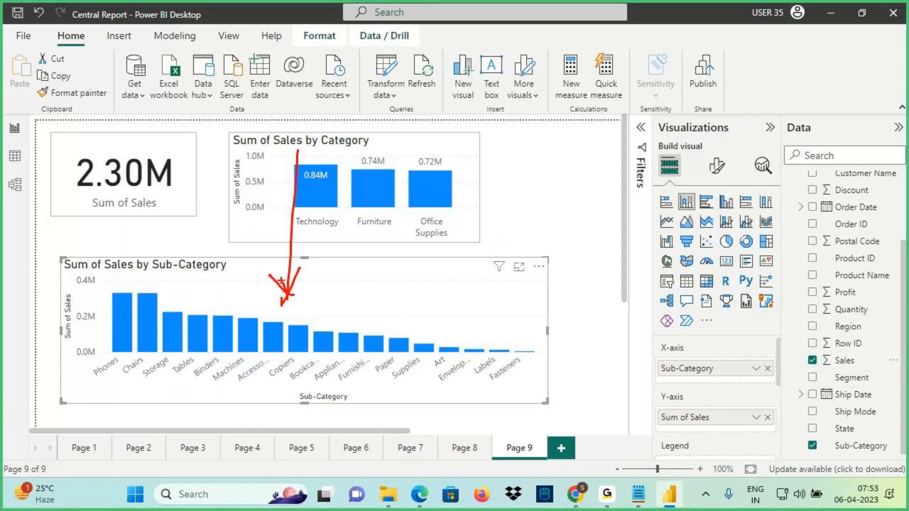
key("Escape")
left_click(282, 153)
left_click(72, 92)
left_click(342, 298)
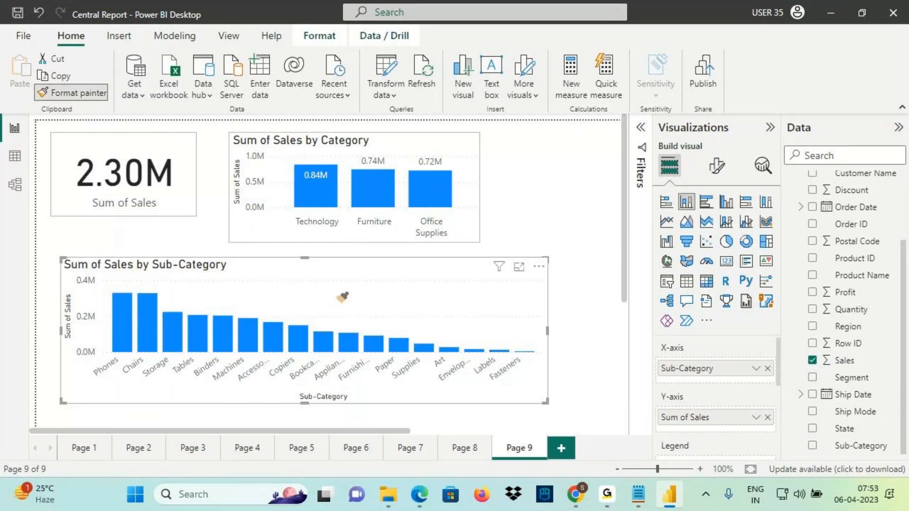
left_click(341, 297)
Annotate the axis titles, the count of 17 sub-categories and the Phones bar
key("ctrl+2")
mouse_move(282, 393)
left_mouse_down()
mouse_move(325, 410)
mouse_move(369, 407)
left_mouse_up()
left_click_drag(392, 387, 386, 406)
left_click_drag(414, 382, 408, 406)
left_click_drag(398, 395, 430, 389)
mouse_move(424, 377)
left_mouse_down()
mouse_move(403, 420)
mouse_move(434, 382)
left_mouse_up()
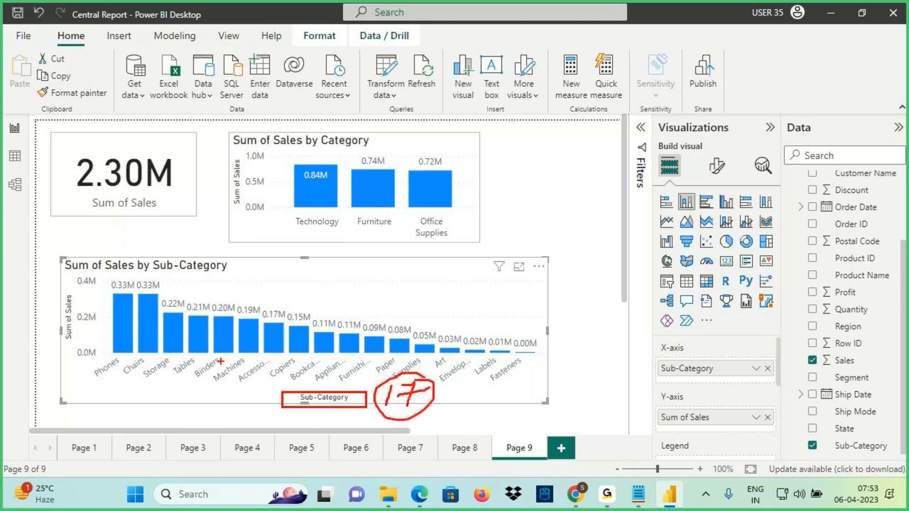
left_click_drag(60, 294, 80, 321)
left_click_drag(109, 293, 121, 293)
mouse_move(120, 353)
left_mouse_down()
mouse_move(99, 362)
mouse_move(110, 379)
mouse_move(122, 353)
mouse_move(129, 360)
mouse_move(145, 353)
left_mouse_up()
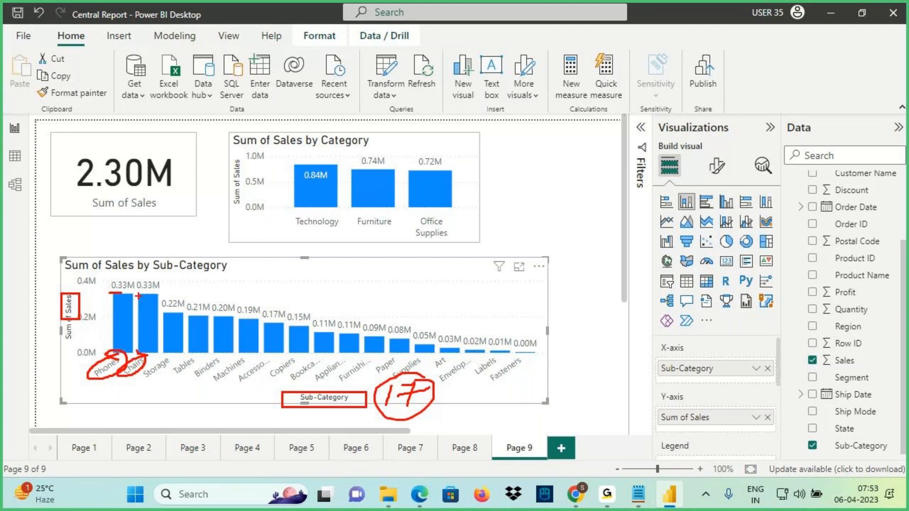
mouse_move(110, 290)
left_mouse_down()
mouse_move(393, 340)
mouse_move(548, 329)
mouse_move(310, 284)
mouse_move(105, 288)
mouse_move(147, 206)
mouse_move(197, 199)
left_mouse_up()
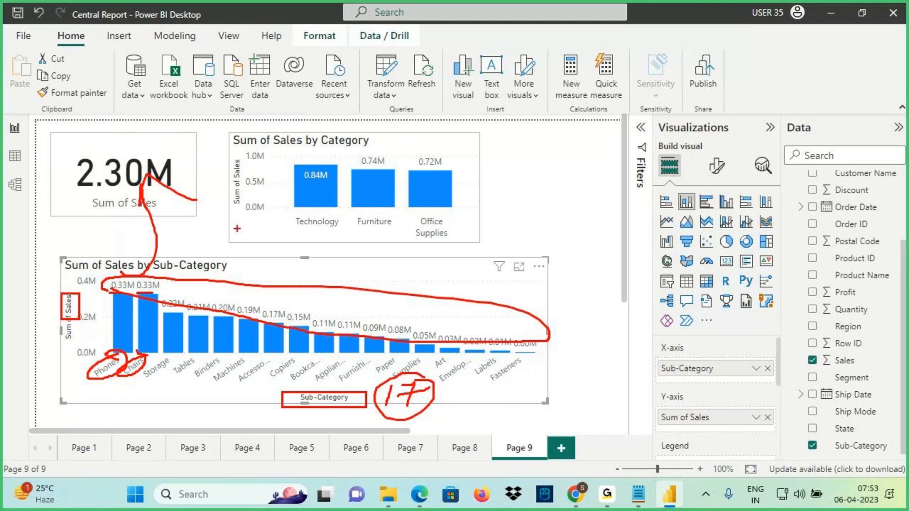
left_click(639, 495)
left_click_drag(32, 311, 340, 307)
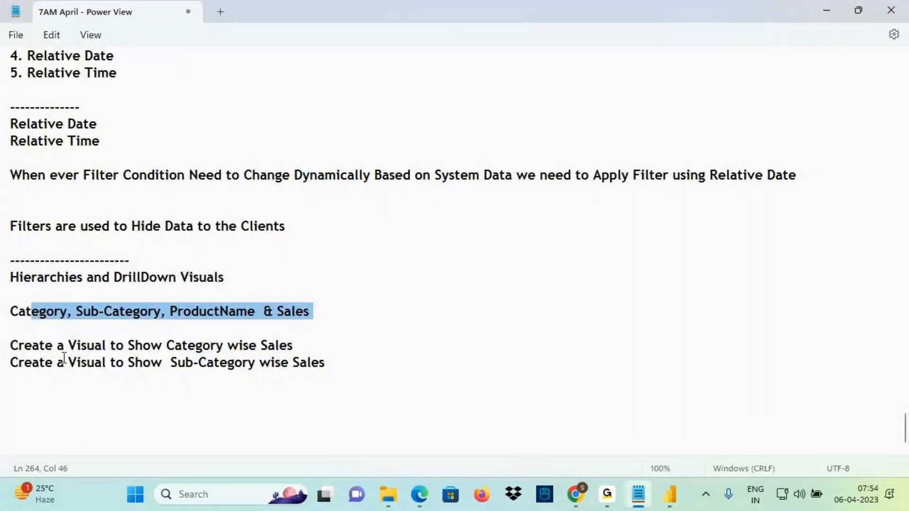
left_click_drag(57, 362, 349, 372)
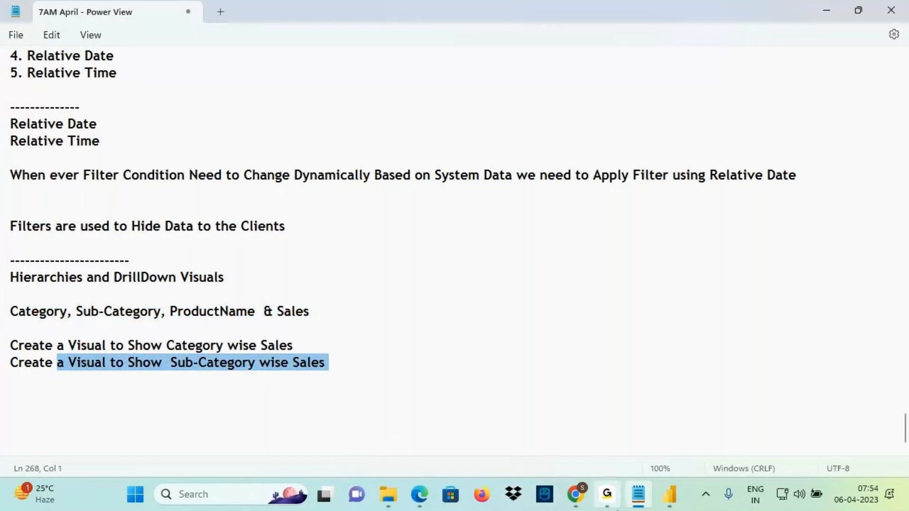
mouse_move(616, 506)
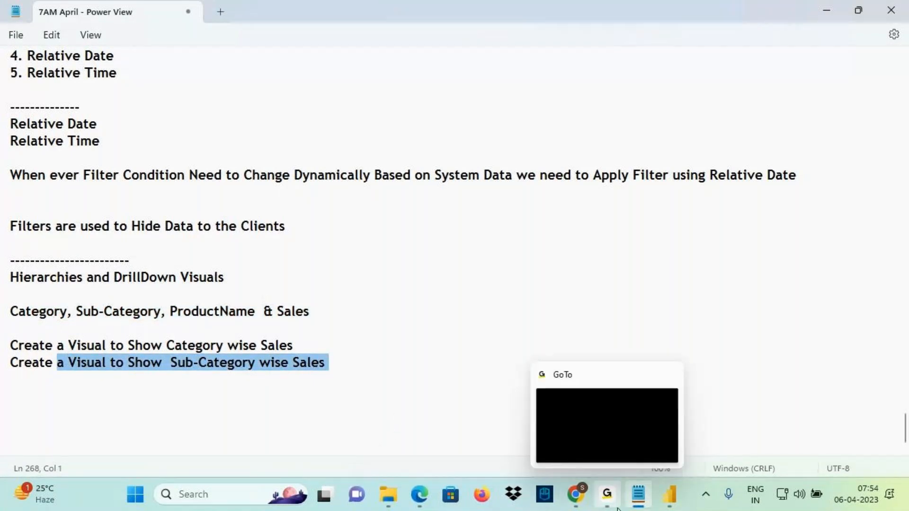
left_click(670, 495)
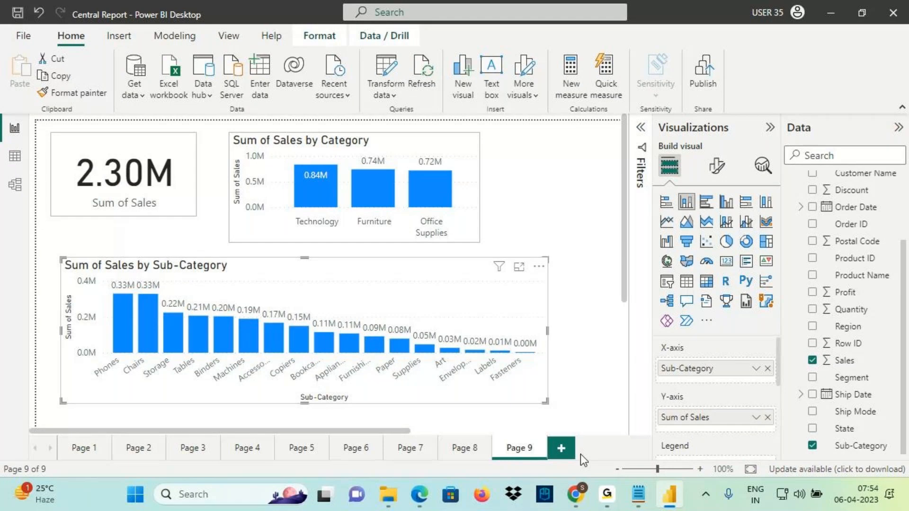
left_click(635, 501)
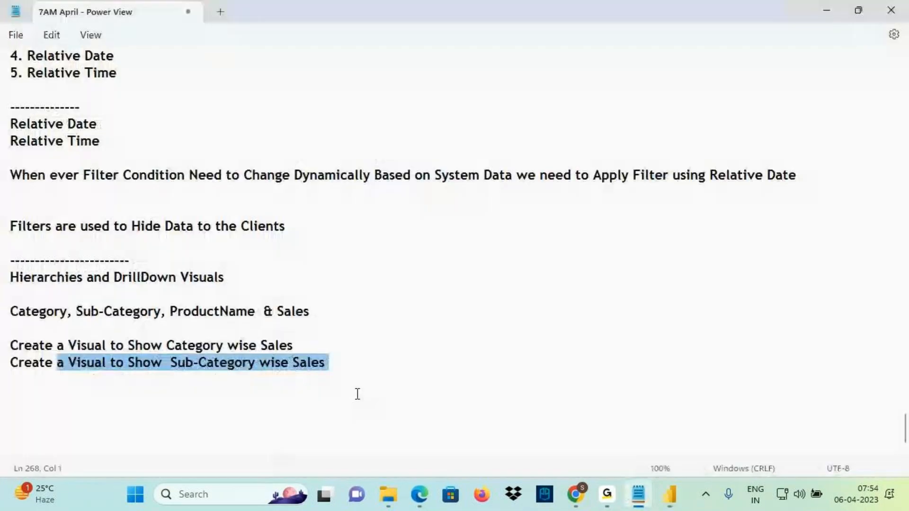
left_click(199, 334)
left_click_drag(184, 311, 249, 314)
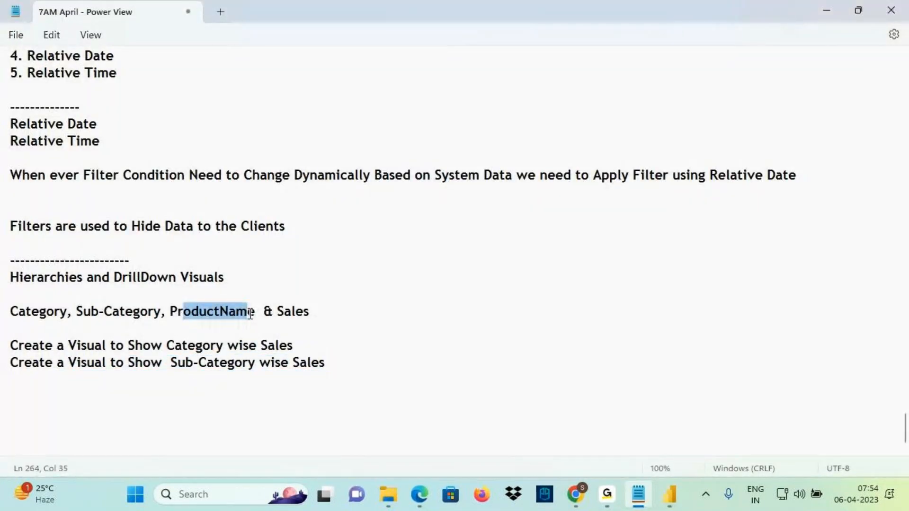
left_click(667, 496)
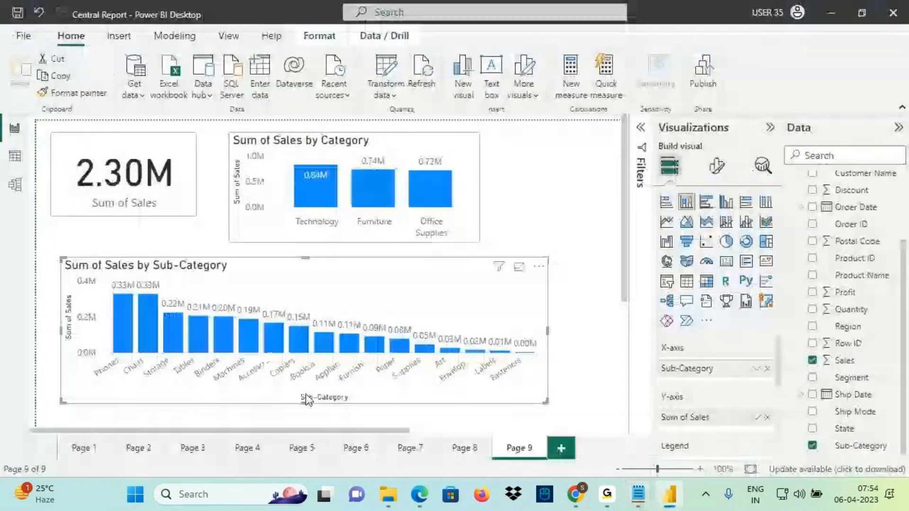
key("ctrl+2")
mouse_move(286, 386)
left_mouse_down()
mouse_move(365, 412)
mouse_move(353, 414)
left_mouse_up()
mouse_move(293, 285)
left_mouse_down()
mouse_move(117, 309)
mouse_move(177, 398)
mouse_move(203, 299)
left_mouse_up()
mouse_move(335, 214)
left_mouse_down()
mouse_move(309, 208)
mouse_move(338, 215)
mouse_move(315, 185)
mouse_move(306, 196)
mouse_move(379, 214)
left_mouse_up()
left_click_drag(375, 210, 376, 182)
mouse_move(376, 183)
left_mouse_down()
mouse_move(363, 195)
mouse_move(388, 196)
left_mouse_up()
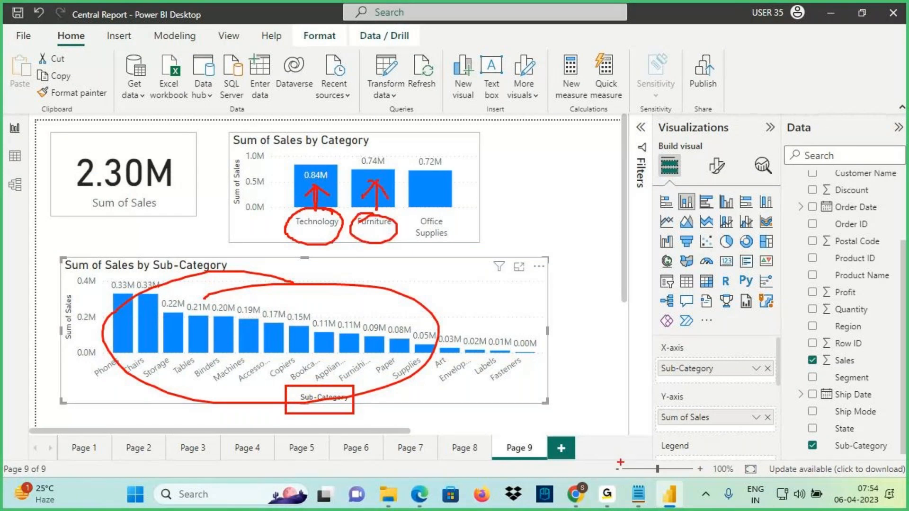
key("Escape")
left_click(639, 495)
left_click_drag(179, 311, 330, 314)
left_click_drag(19, 311, 158, 313)
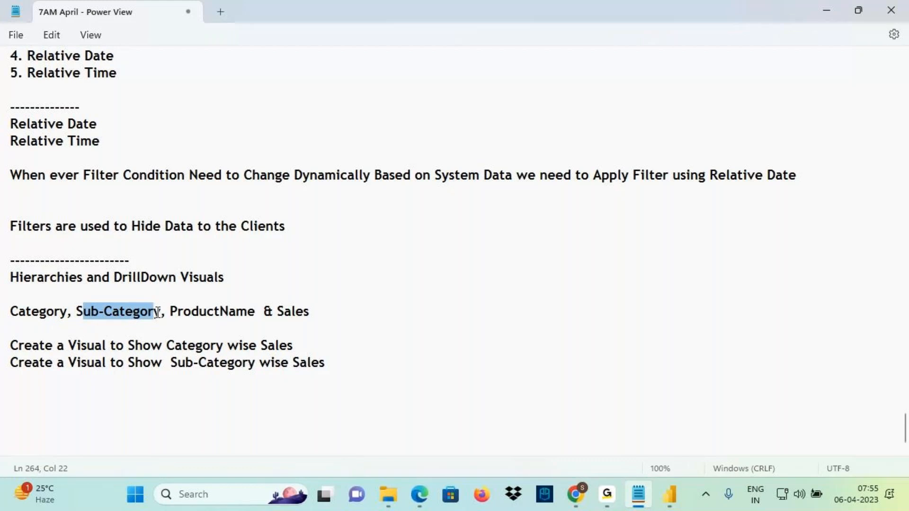
left_click_drag(276, 312, 310, 311)
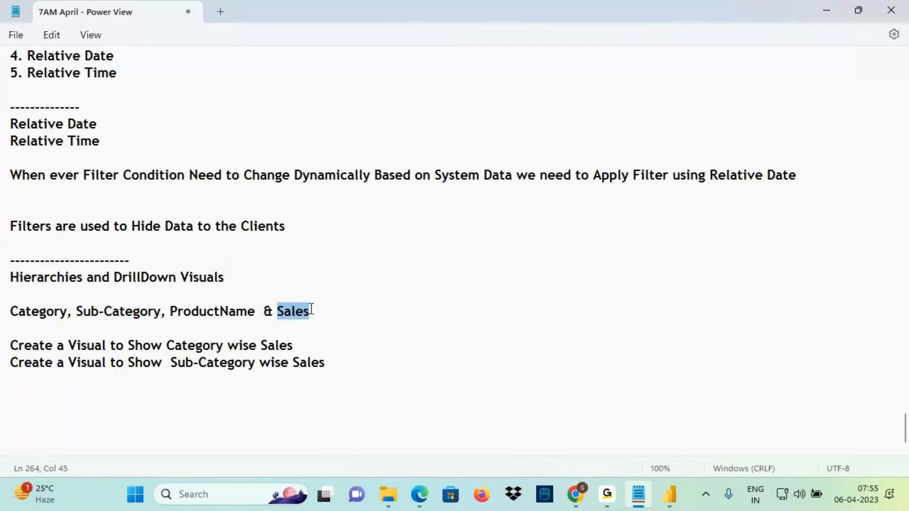
left_click(668, 497)
mouse_move(311, 234)
left_mouse_down()
mouse_move(298, 228)
mouse_move(316, 233)
mouse_move(317, 390)
left_mouse_up()
mouse_move(317, 390)
left_mouse_down()
mouse_move(331, 358)
mouse_move(308, 405)
left_mouse_up()
key("e")
mouse_move(295, 231)
left_mouse_down()
mouse_move(463, 236)
mouse_move(359, 238)
left_mouse_up()
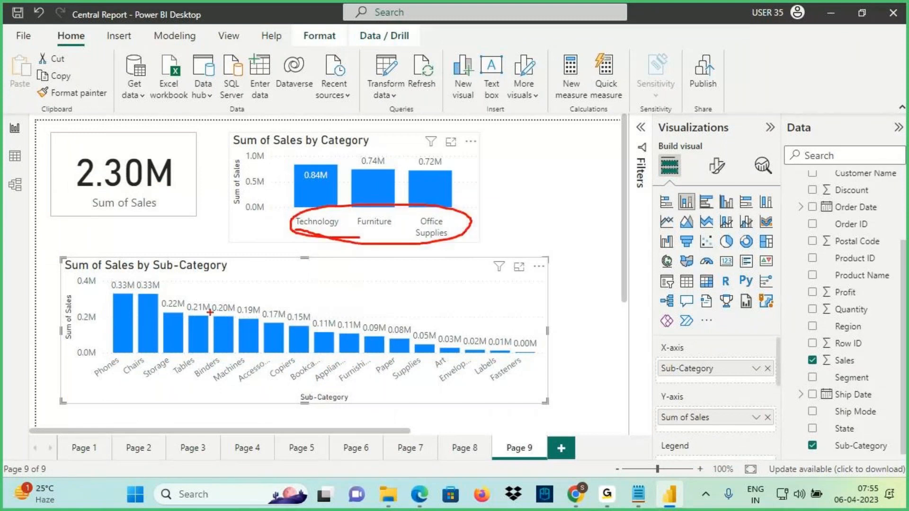
left_click_drag(108, 209, 120, 279)
left_click_drag(552, 435, 530, 358)
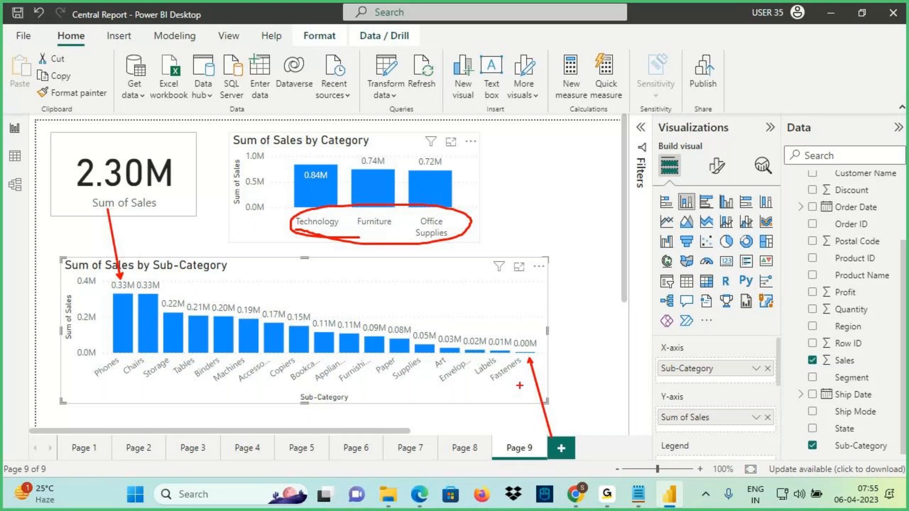
mouse_move(385, 213)
left_mouse_down()
mouse_move(353, 219)
mouse_move(361, 232)
mouse_move(376, 221)
left_mouse_up()
left_click_drag(369, 230, 371, 279)
mouse_move(355, 261)
left_mouse_down()
mouse_move(376, 283)
mouse_move(363, 290)
left_mouse_up()
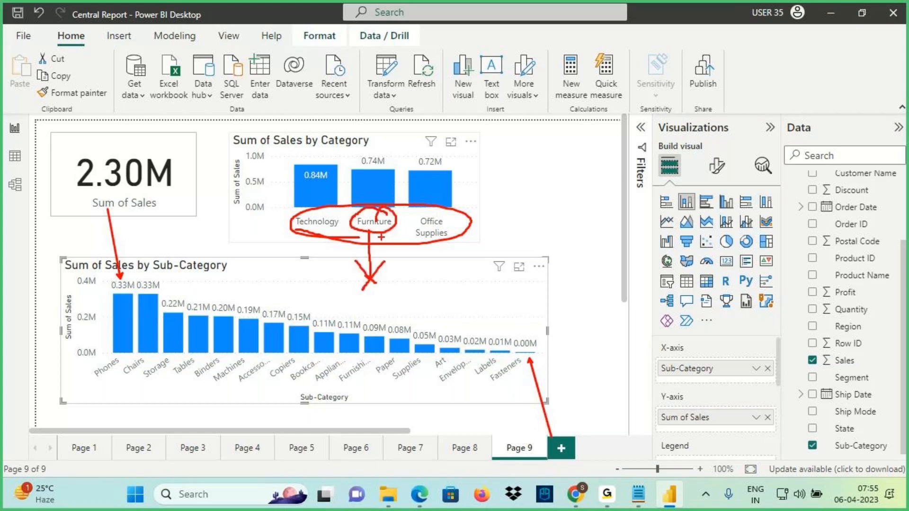
mouse_move(339, 227)
left_mouse_down()
mouse_move(307, 209)
mouse_move(338, 222)
mouse_move(263, 284)
mouse_move(308, 276)
left_mouse_up()
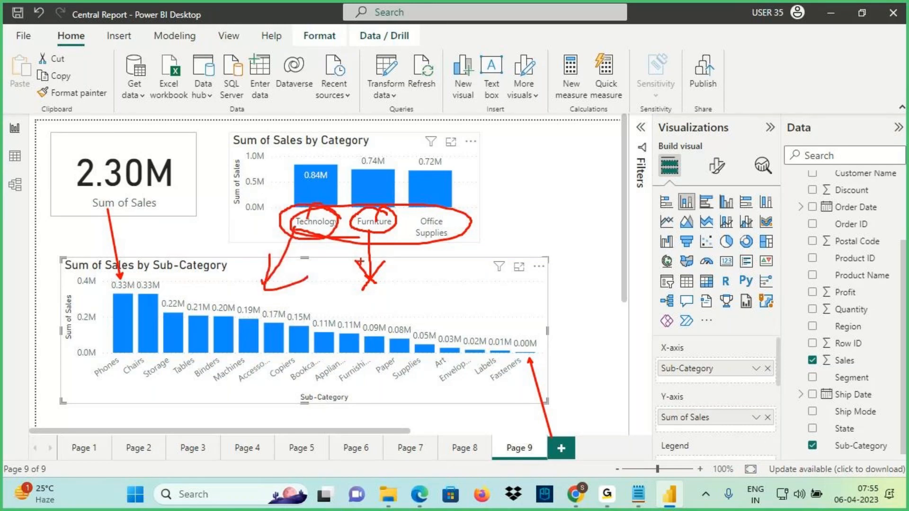
left_click_drag(103, 382, 92, 410)
left_click_drag(506, 383, 506, 425)
left_click_drag(86, 354, 561, 379)
mouse_move(336, 203)
left_mouse_down()
mouse_move(370, 242)
mouse_move(450, 198)
left_mouse_up()
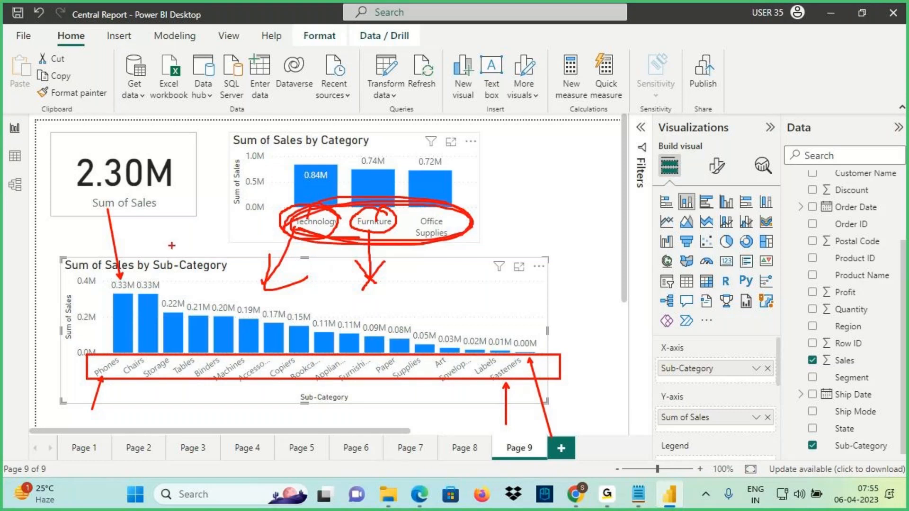
key("Escape")
key("ctrl+2")
mouse_move(300, 179)
left_mouse_down()
mouse_move(332, 179)
mouse_move(295, 182)
mouse_move(313, 211)
mouse_move(304, 208)
mouse_move(353, 233)
left_mouse_up()
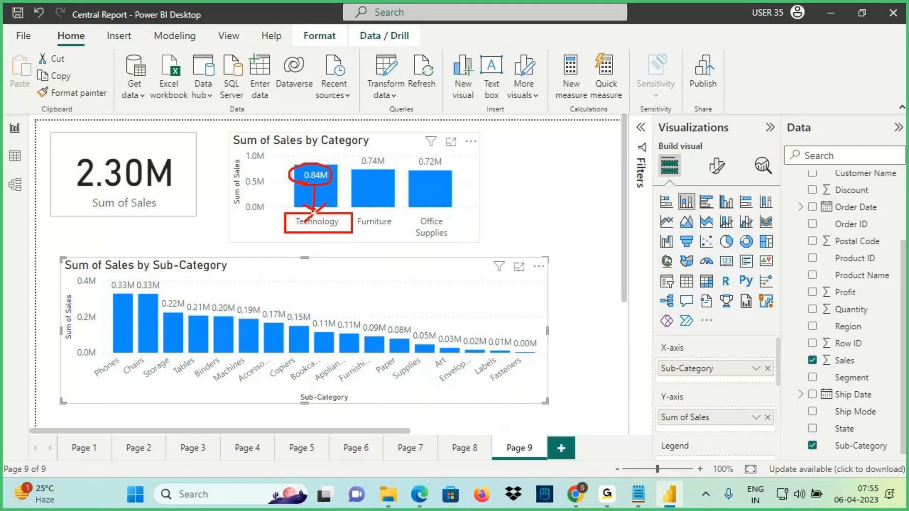
key("Escape")
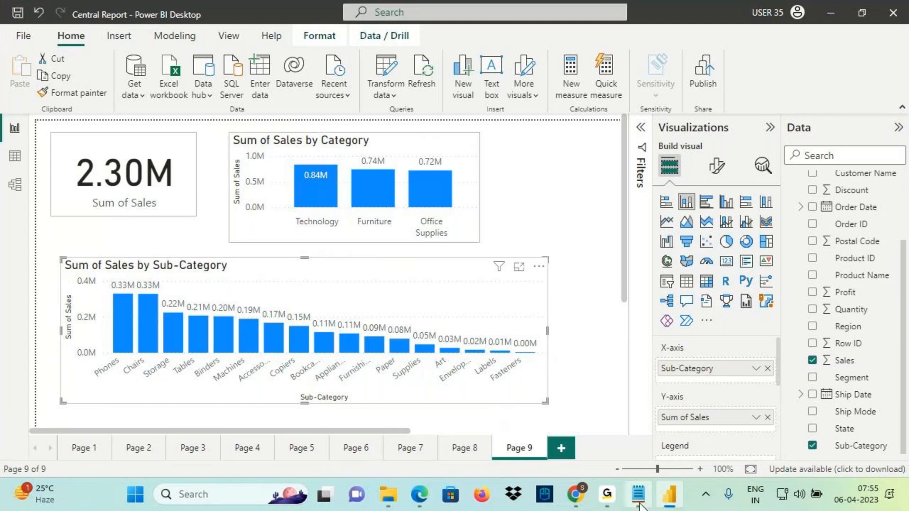
key("alt+Tab")
Add a note for Sub-Category wise Sales where Category="Technology"
left_click_drag(11, 363, 341, 362)
key("ctrl+c")
left_click(67, 374)
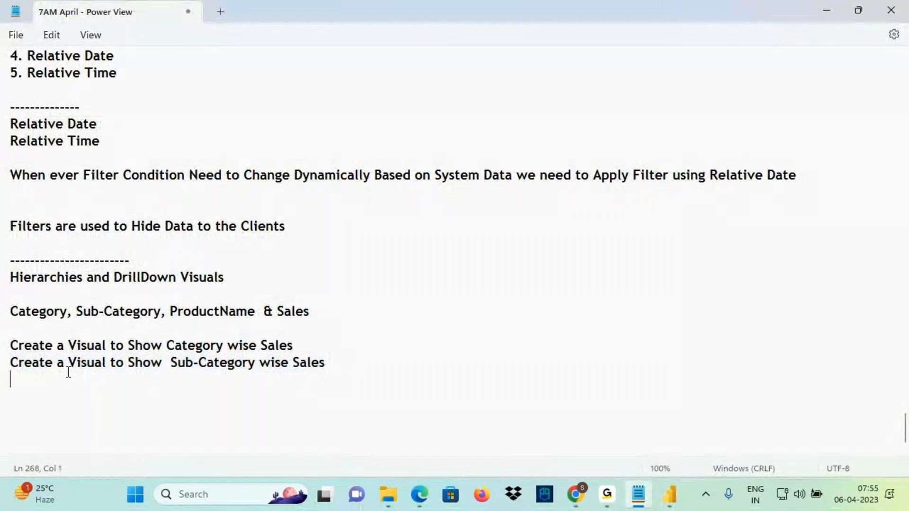
key("ctrl+v")
type("wh")
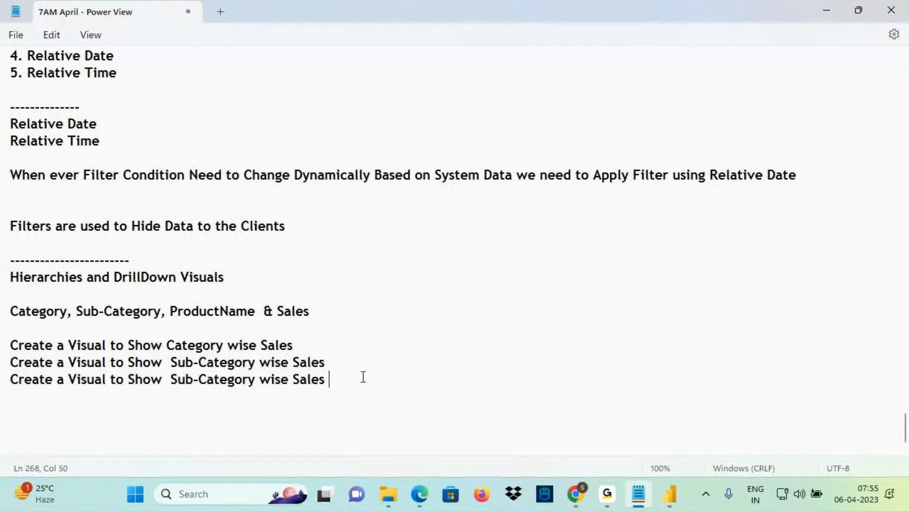
type("ere Category=")
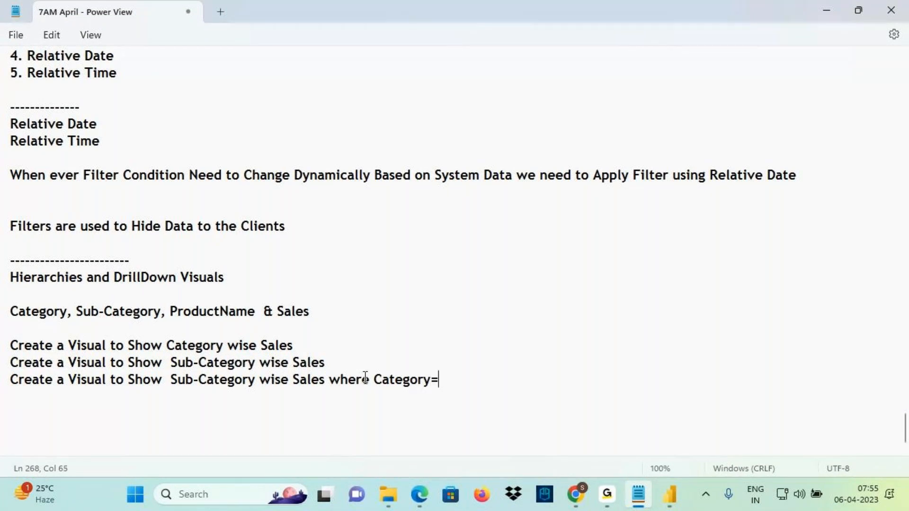
type("\"Tech")
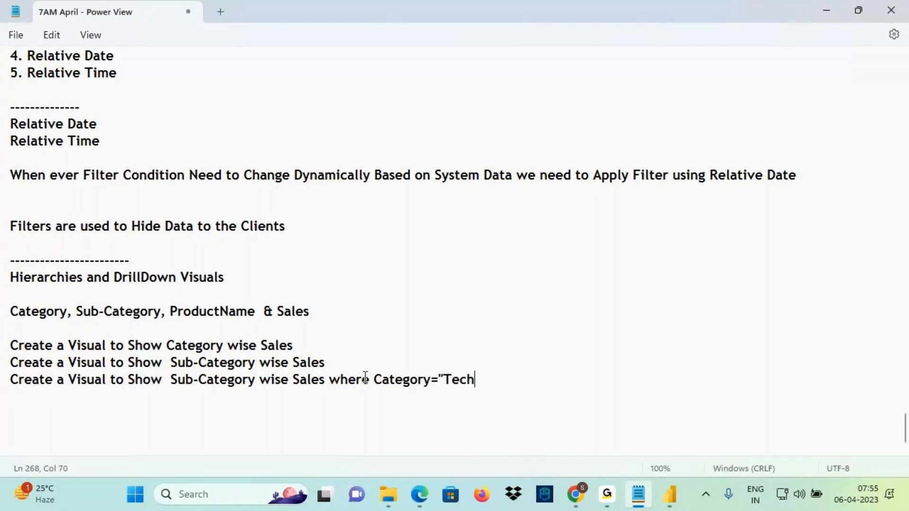
type("nology\"")
key("Return")
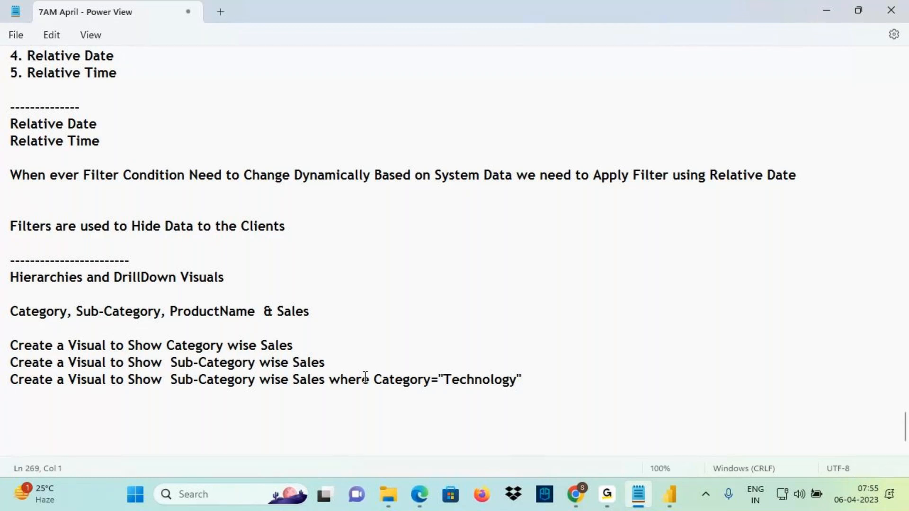
Add matching notes for Category="Furniture" and Category="Office Supplies"
left_click(445, 379)
left_click_drag(446, 380, 2, 386)
left_click(20, 392)
key("ctrl+v")
type("Furniture\"")
key("Return")
key("ctrl+v")
type("Office ")
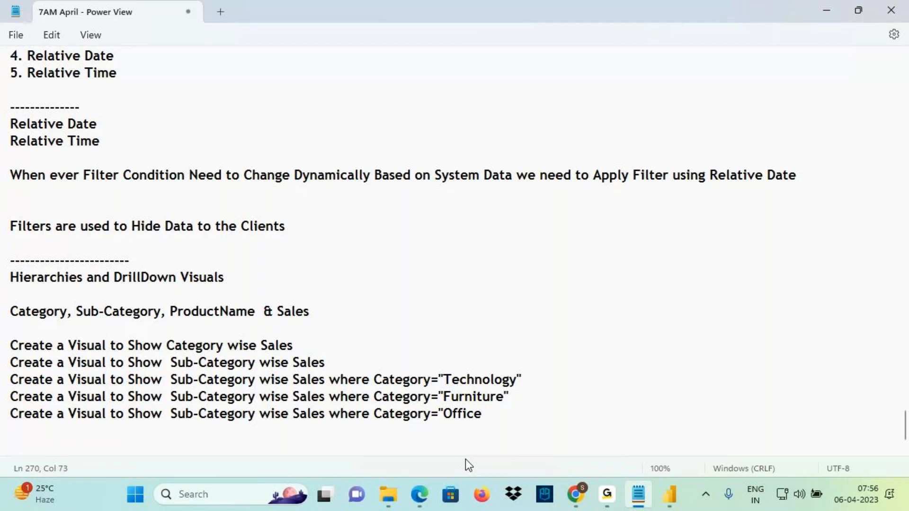
type("Supplices")
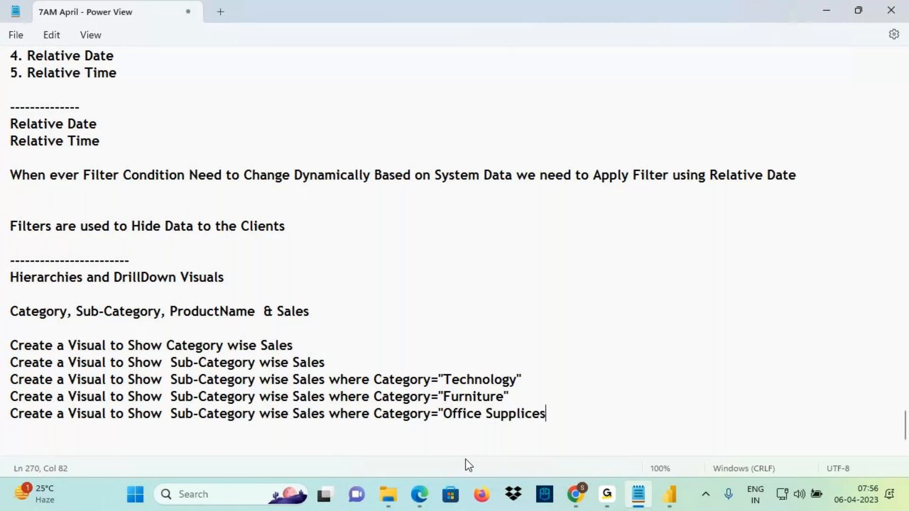
key("BackSpace")
key("BackSpace")
key("BackSpace")
key("BackSpace")
key("BackSpace")
key("BackSpace")
type("plies\"")
Mark up the Technology note, linking Sub-Category to Sales, then return to the Power BI report
left_click(677, 501)
key("alt+Tab")
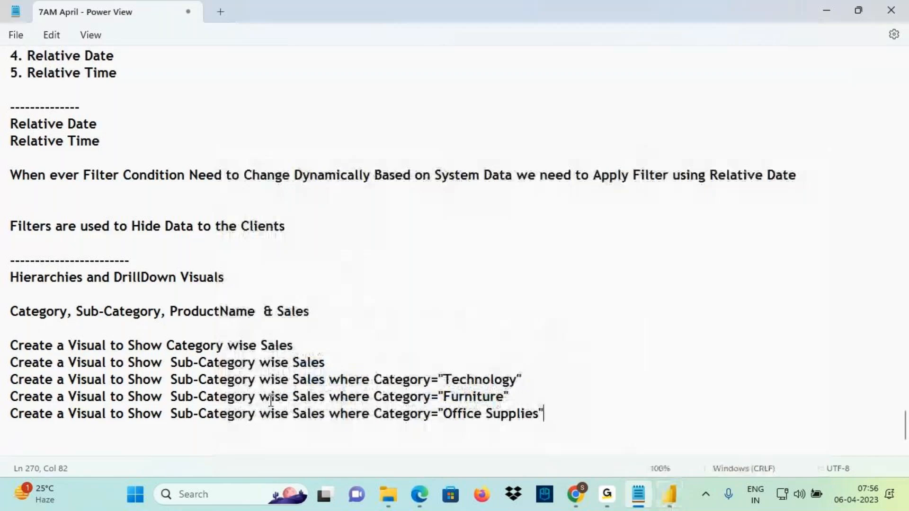
left_click_drag(25, 379, 517, 380)
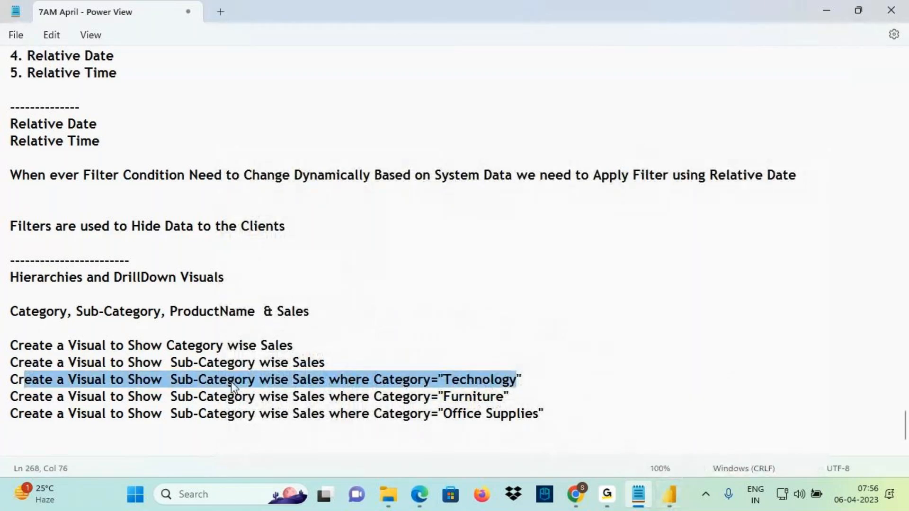
left_click(194, 384)
left_click_drag(182, 388, 478, 387)
mouse_move(455, 372)
left_mouse_down()
mouse_move(456, 327)
mouse_move(435, 353)
mouse_move(475, 351)
left_mouse_up()
mouse_move(179, 391)
left_mouse_down()
mouse_move(246, 388)
mouse_move(180, 385)
mouse_move(315, 285)
left_mouse_up()
left_click_drag(317, 252, 303, 296)
left_click_drag(314, 267, 336, 268)
left_click_drag(331, 273, 344, 291)
left_click_drag(332, 244, 326, 248)
left_click_drag(355, 206, 373, 240)
left_click_drag(328, 233, 328, 256)
left_click_drag(298, 387, 355, 390)
key("Escape")
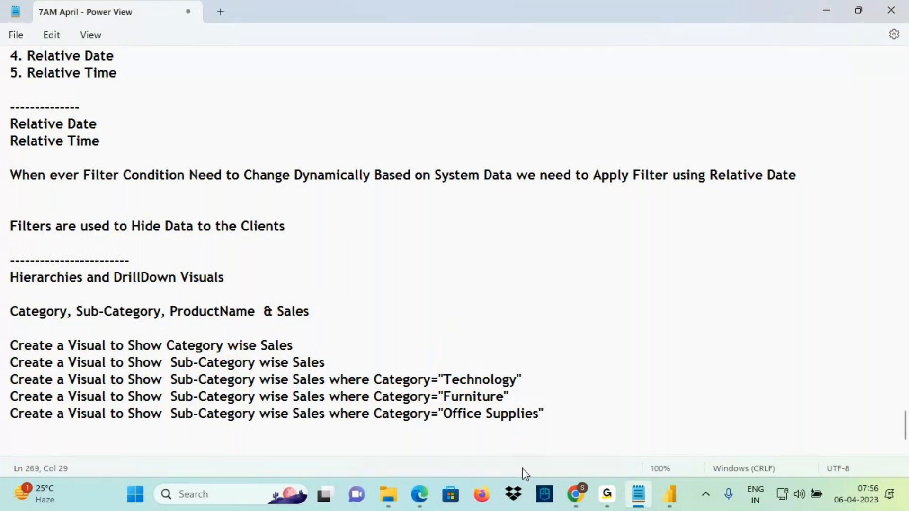
left_click(669, 495)
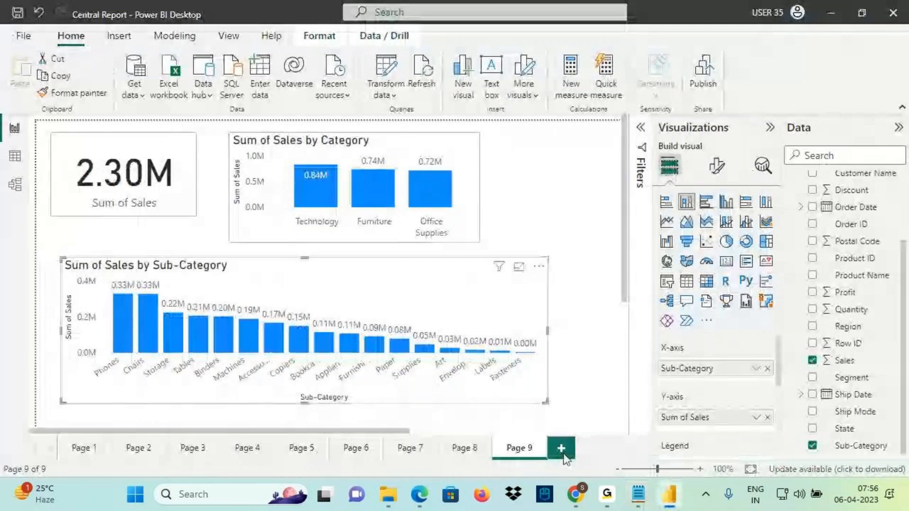
Add Page 10 with a clustered column chart of Sales by Sub-Category, sized on the canvas
left_click(561, 448)
left_click(687, 203)
left_click_drag(158, 203, 397, 219)
left_click_drag(286, 240, 78, 237)
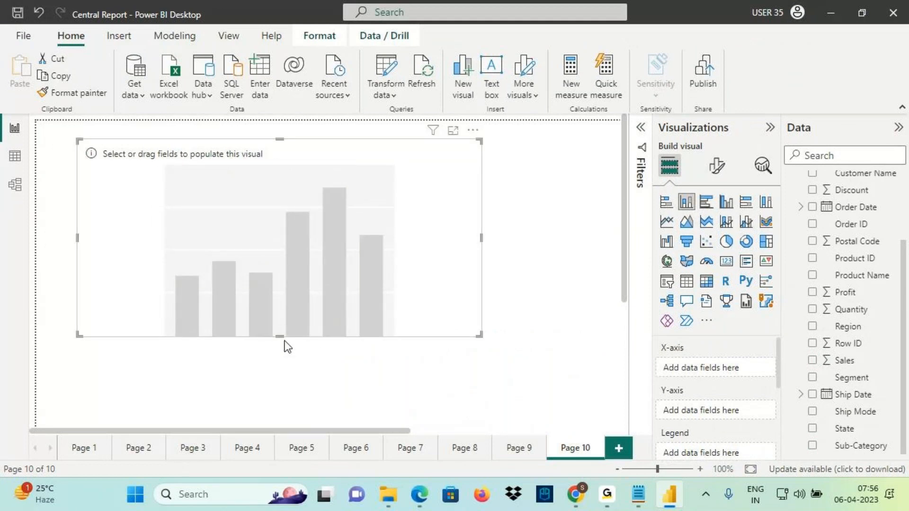
left_click_drag(283, 338, 284, 279)
left_click_drag(866, 450, 366, 236)
left_click_drag(801, 361, 328, 201)
Copy Page 9's chart formatting onto the new chart with Format painter and enlarge it
left_click(516, 449)
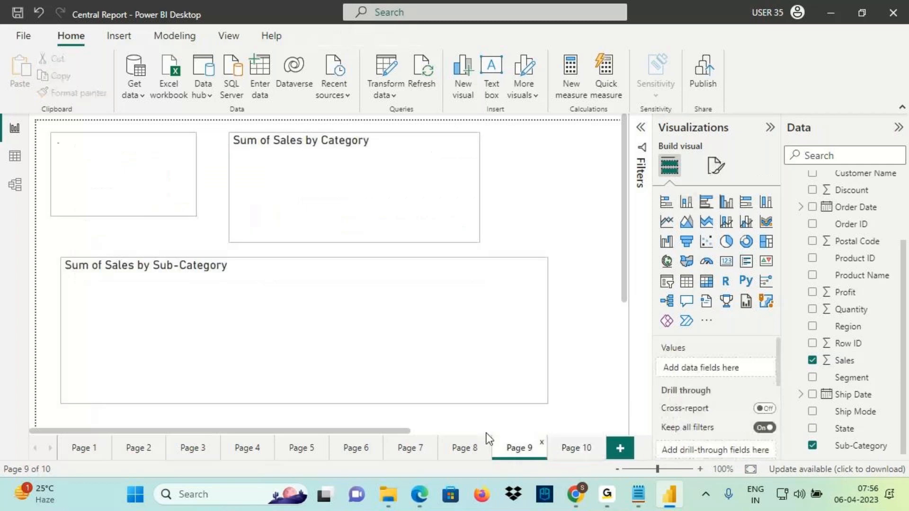
left_click(99, 94)
left_click(576, 448)
left_click(315, 244)
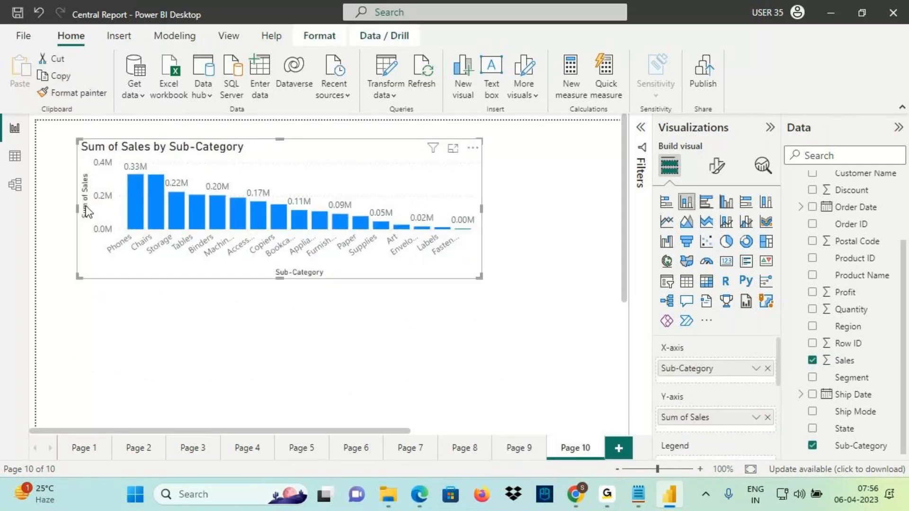
mouse_move(78, 205)
left_mouse_down()
mouse_move(38, 213)
mouse_move(84, 211)
left_mouse_up()
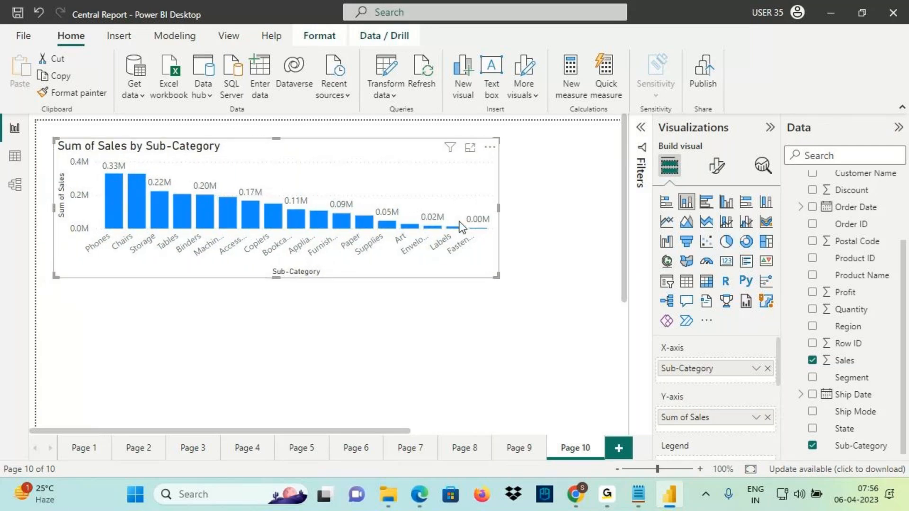
left_click_drag(497, 277, 522, 284)
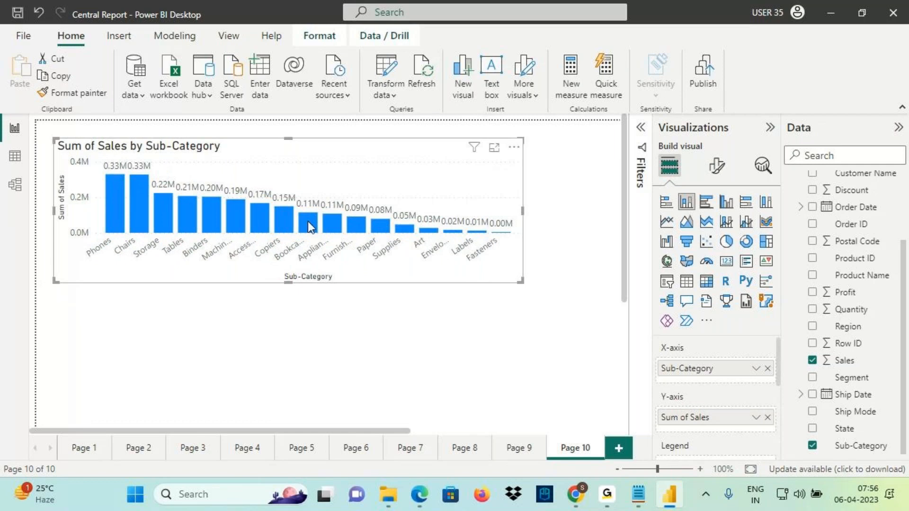
Annotate the chart on screen with arrows, a handwritten note and a red outline
key("ctrl+2")
mouse_move(339, 271)
left_mouse_down()
mouse_move(278, 266)
mouse_move(271, 291)
mouse_move(350, 271)
left_mouse_up()
left_click_drag(299, 246, 332, 201)
mouse_move(326, 150)
left_mouse_down()
mouse_move(328, 180)
mouse_move(348, 140)
left_mouse_up()
mouse_move(339, 161)
left_mouse_down()
mouse_move(365, 169)
mouse_move(423, 141)
left_mouse_up()
left_click_drag(389, 179, 326, 191)
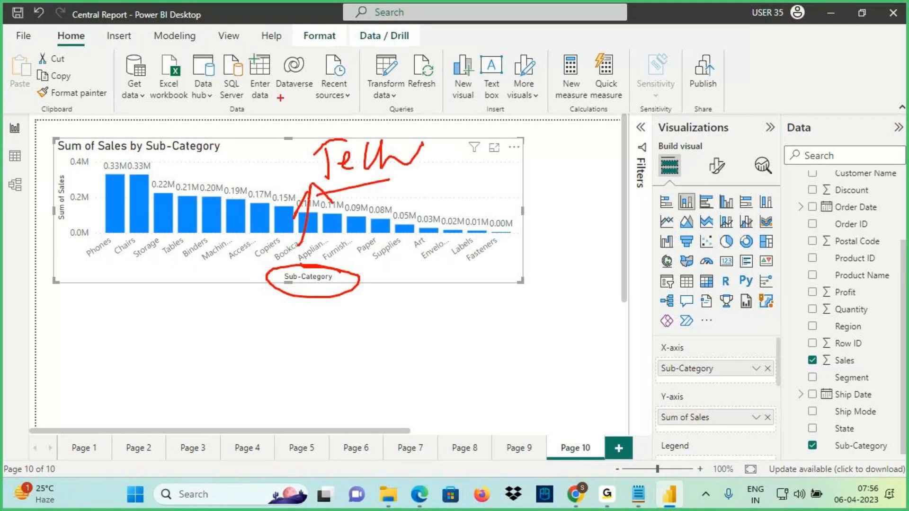
mouse_move(279, 97)
left_mouse_down()
mouse_move(287, 137)
mouse_move(266, 92)
left_mouse_up()
mouse_move(60, 138)
left_mouse_down()
mouse_move(106, 175)
mouse_move(529, 280)
left_mouse_up()
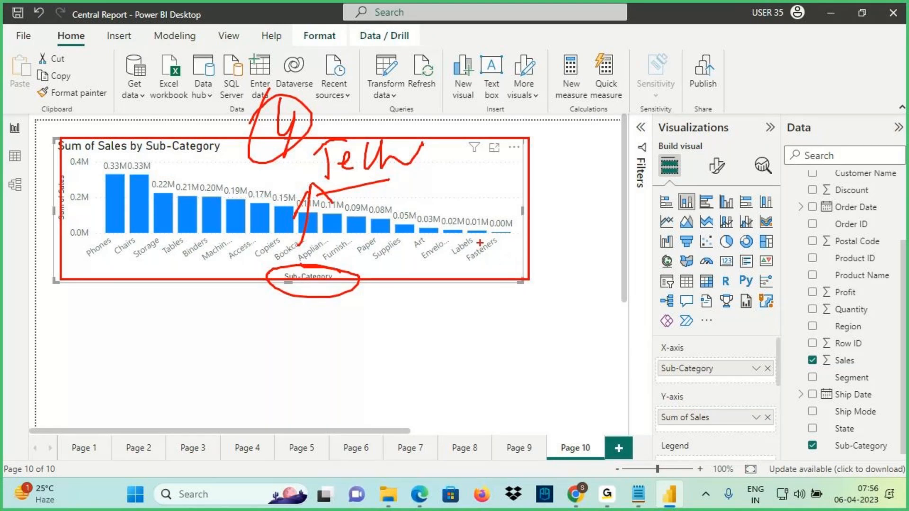
left_click_drag(435, 105, 412, 154)
left_click_drag(442, 127, 441, 151)
left_click(444, 115)
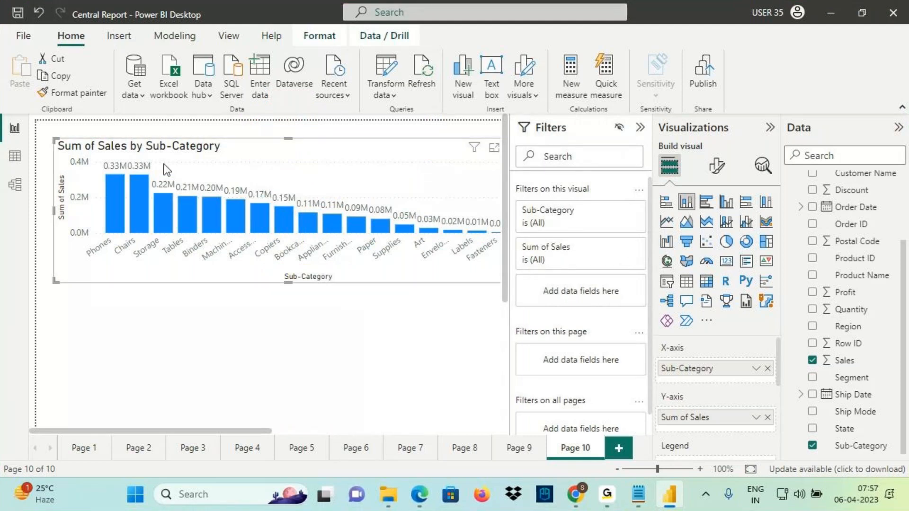
Filter the chart's Category to Technology and collapse the Filters pane
scroll(854, 203, "up", 3)
left_click_drag(853, 198, 599, 295)
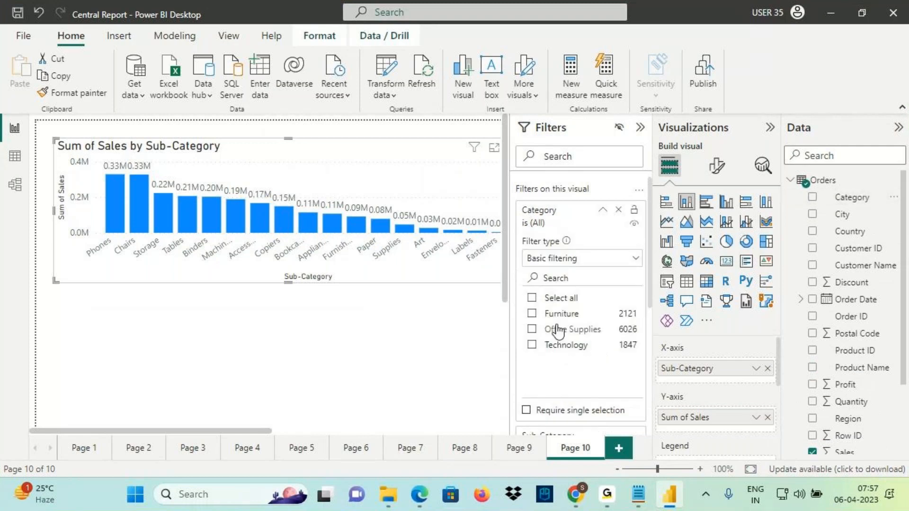
left_click(533, 345)
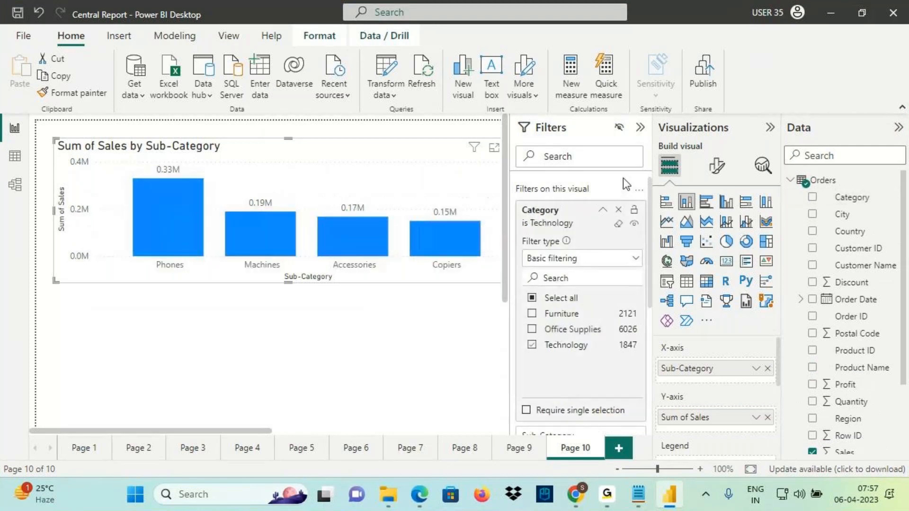
left_click(641, 128)
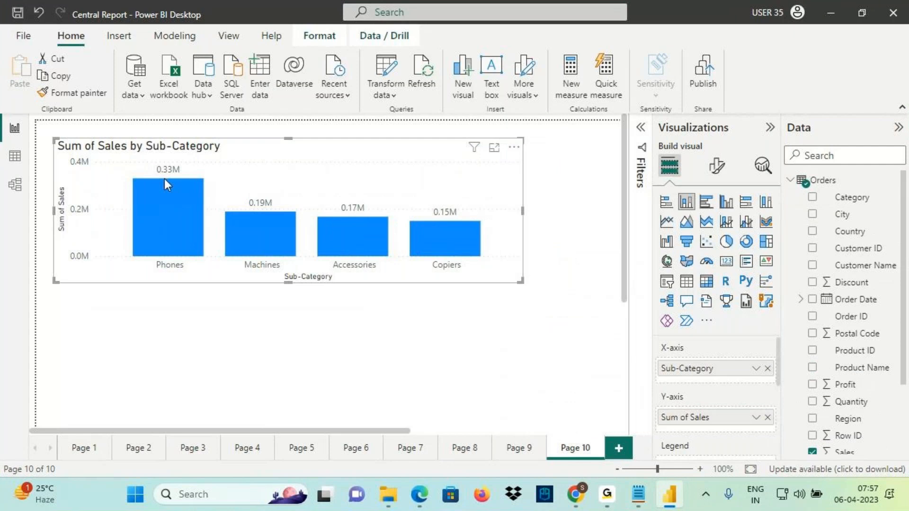
Mark up both axis titles, the Phones and Copiers labels and the bar tops, then clear annotations
key("ctrl+2")
left_click_drag(280, 271, 352, 289)
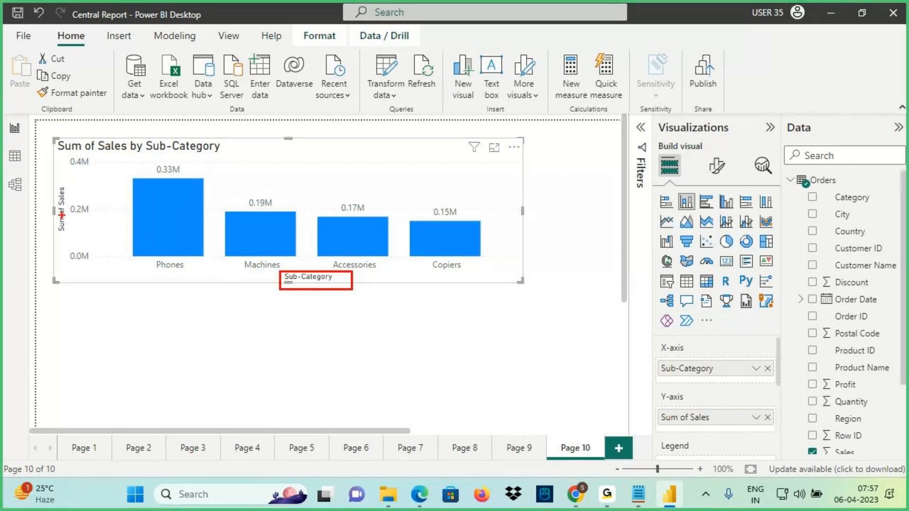
left_click_drag(55, 176, 92, 266)
mouse_move(308, 159)
left_mouse_down()
mouse_move(301, 181)
mouse_move(321, 143)
left_mouse_up()
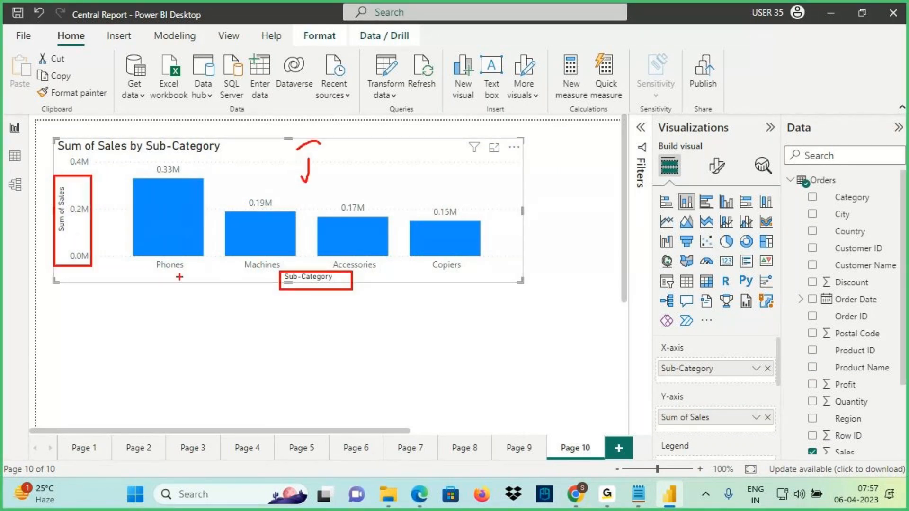
mouse_move(163, 278)
left_mouse_down()
mouse_move(157, 254)
mouse_move(157, 274)
left_mouse_up()
mouse_move(436, 271)
left_mouse_down()
mouse_move(458, 275)
mouse_move(427, 266)
mouse_move(433, 274)
left_mouse_up()
left_click_drag(145, 180, 209, 190)
left_click_drag(246, 215, 400, 220)
key("Escape")
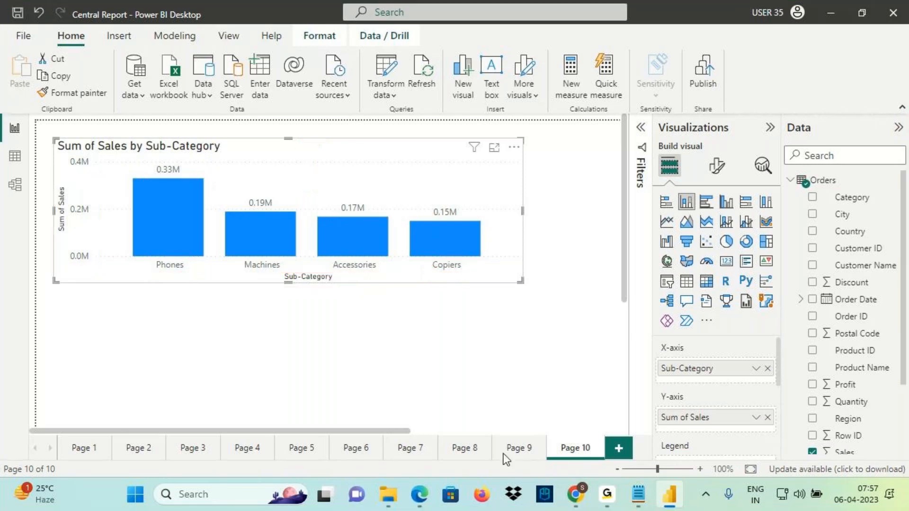
left_click(534, 454)
key("ctrl+2")
mouse_move(302, 186)
left_mouse_down()
mouse_move(334, 167)
mouse_move(303, 184)
mouse_move(315, 166)
mouse_move(313, 135)
left_mouse_up()
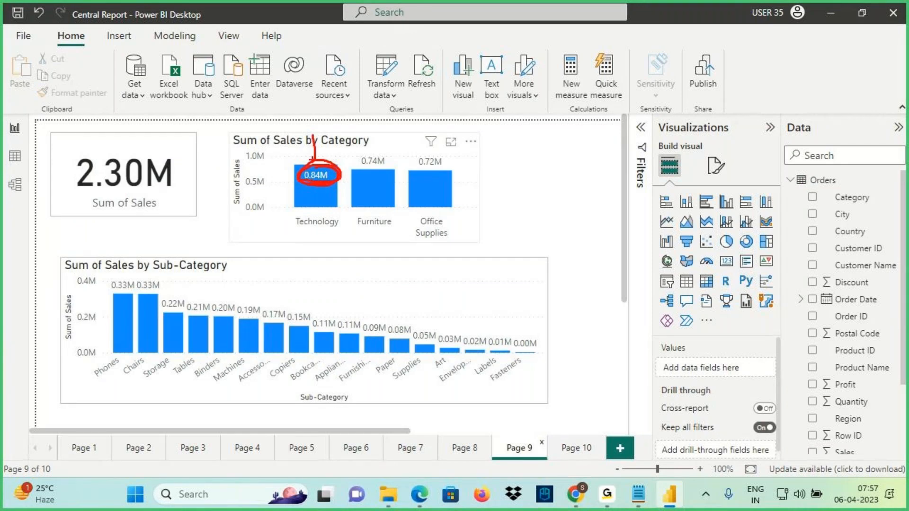
key("Escape")
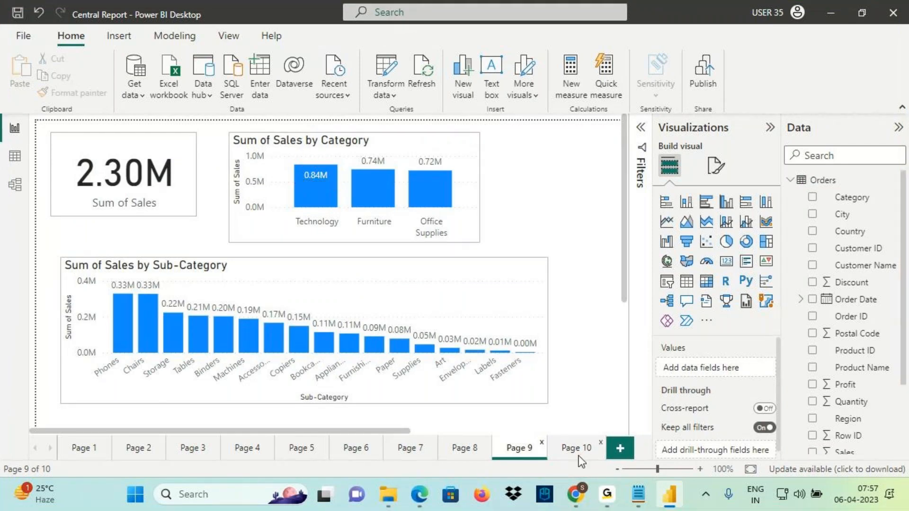
left_click(579, 456)
key("ctrl+2")
mouse_move(273, 135)
left_mouse_down()
mouse_move(269, 159)
mouse_move(342, 119)
mouse_move(368, 135)
left_mouse_up()
mouse_move(366, 113)
left_mouse_down()
mouse_move(365, 142)
mouse_move(389, 113)
mouse_move(422, 135)
left_mouse_up()
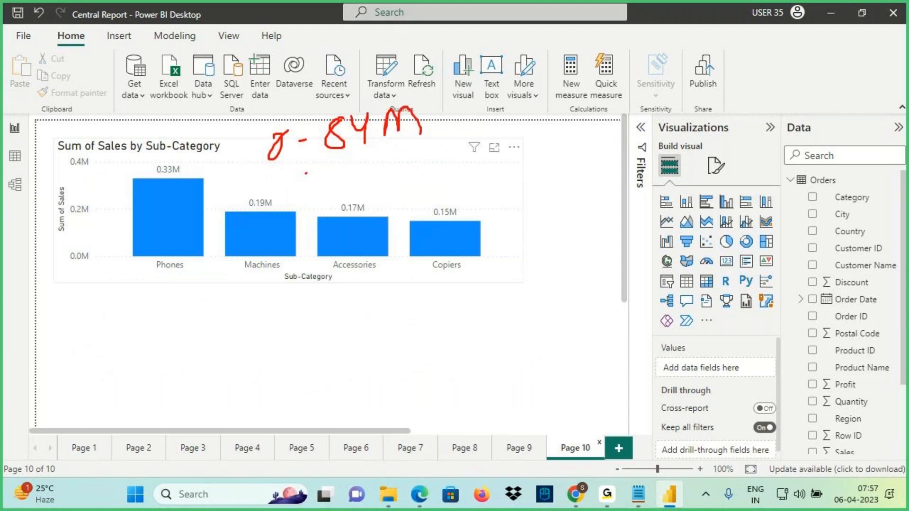
left_click_drag(306, 174, 441, 131)
left_click_drag(343, 93, 177, 169)
mouse_move(202, 140)
left_mouse_down()
mouse_move(157, 178)
mouse_move(162, 158)
left_mouse_up()
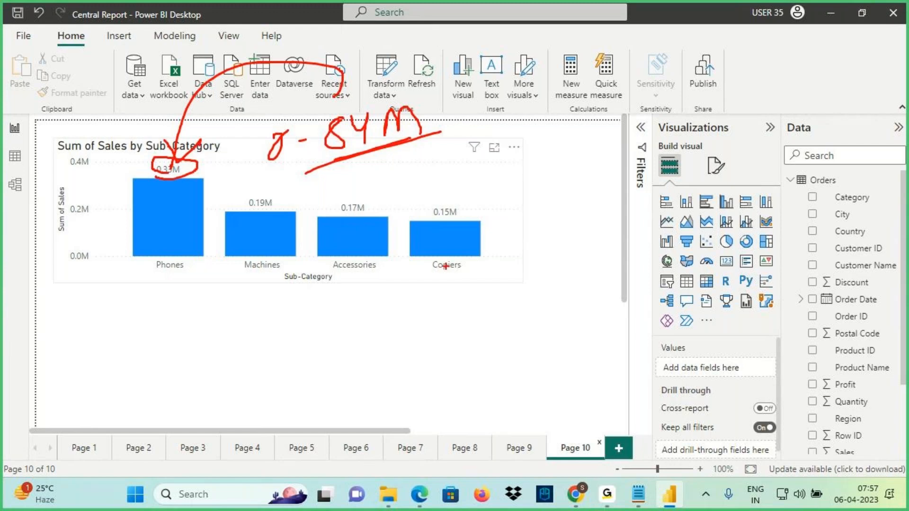
left_click_drag(247, 214, 286, 211)
left_click_drag(342, 221, 377, 209)
left_click_drag(447, 225, 460, 221)
mouse_move(465, 213)
left_mouse_down()
mouse_move(155, 177)
mouse_move(383, 190)
mouse_move(358, 191)
left_mouse_up()
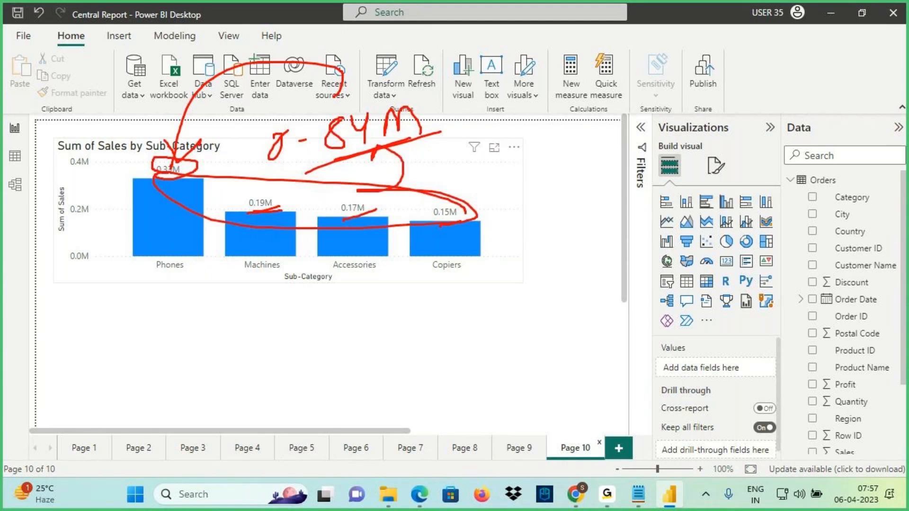
key("Escape")
mouse_move(475, 153)
key("ctrl+2")
left_click_drag(160, 157, 199, 153)
left_click_drag(112, 158, 142, 153)
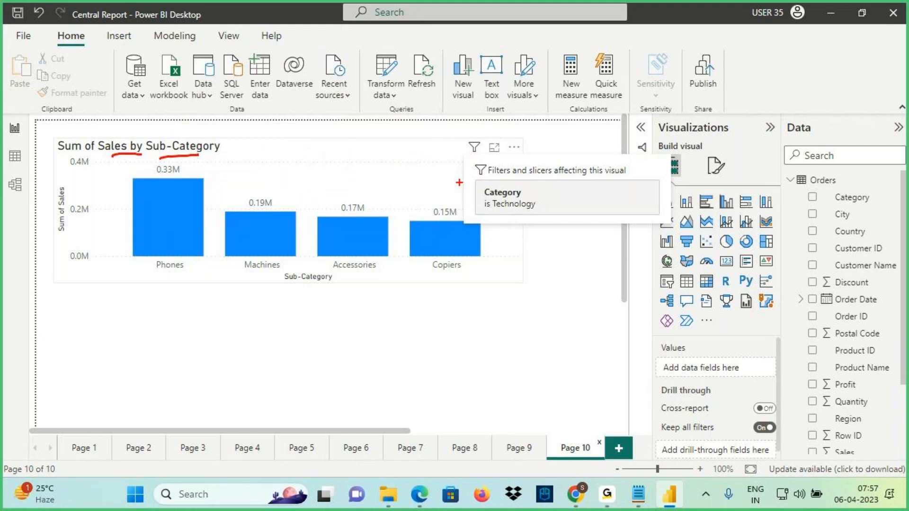
left_click_drag(553, 186, 478, 225)
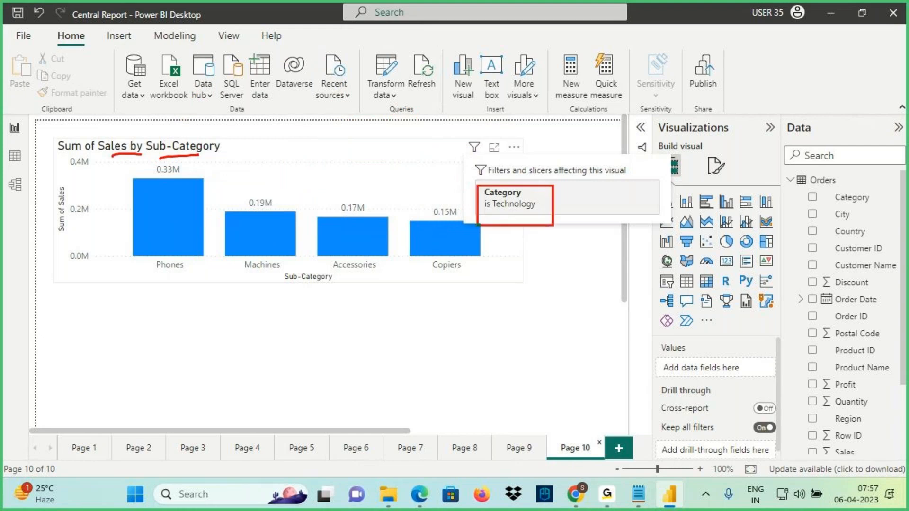
Shorten the Technology chart and check the Furniture requirement line in the Notepad notes
key("Escape")
left_click(329, 199)
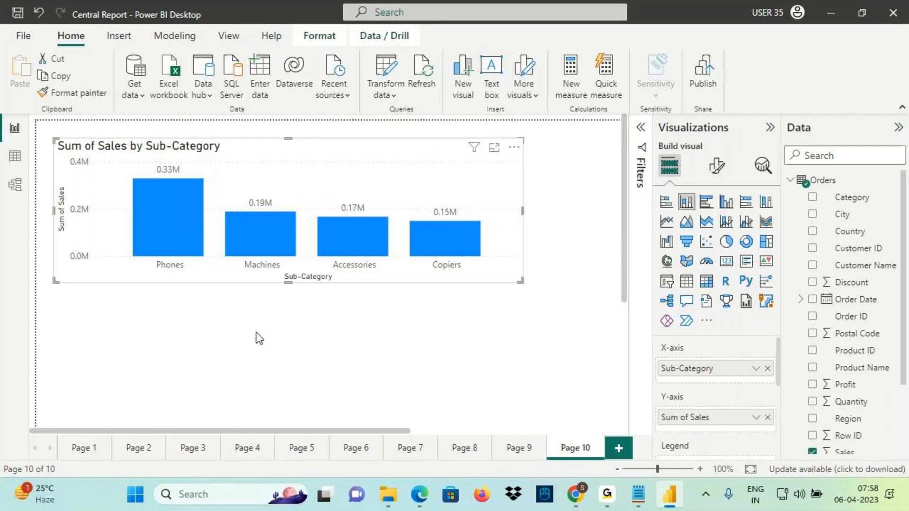
left_click_drag(290, 283, 294, 261)
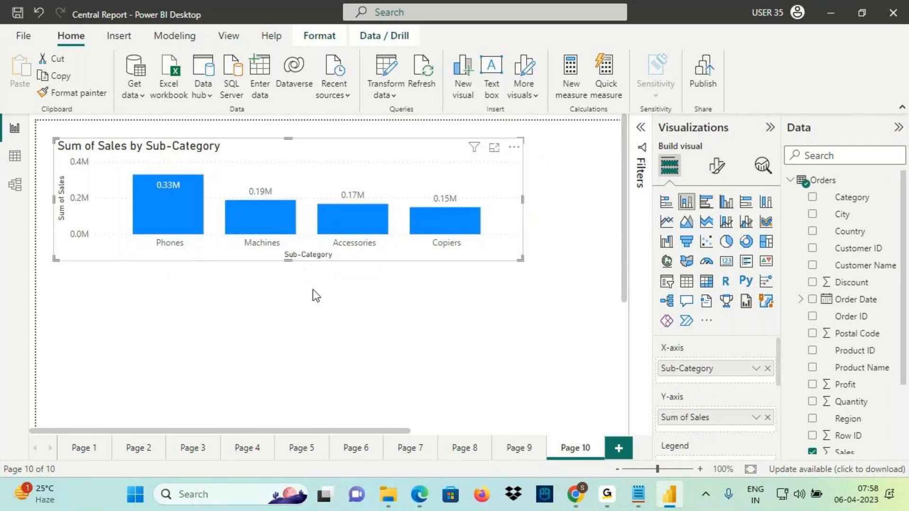
left_click(639, 502)
left_click(397, 397)
left_click_drag(396, 397, 509, 396)
left_click(669, 495)
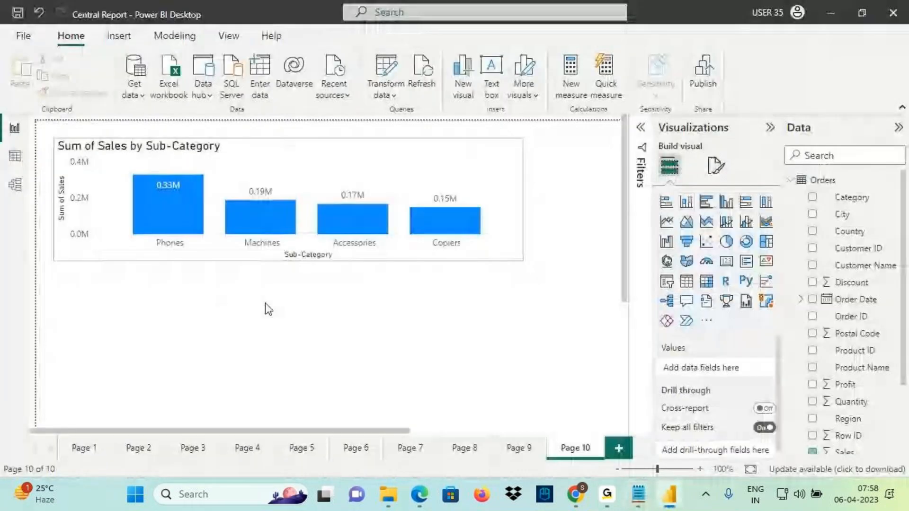
Add a second Sales by Sub-Category column chart below, formatted like the Technology chart
left_click(686, 202)
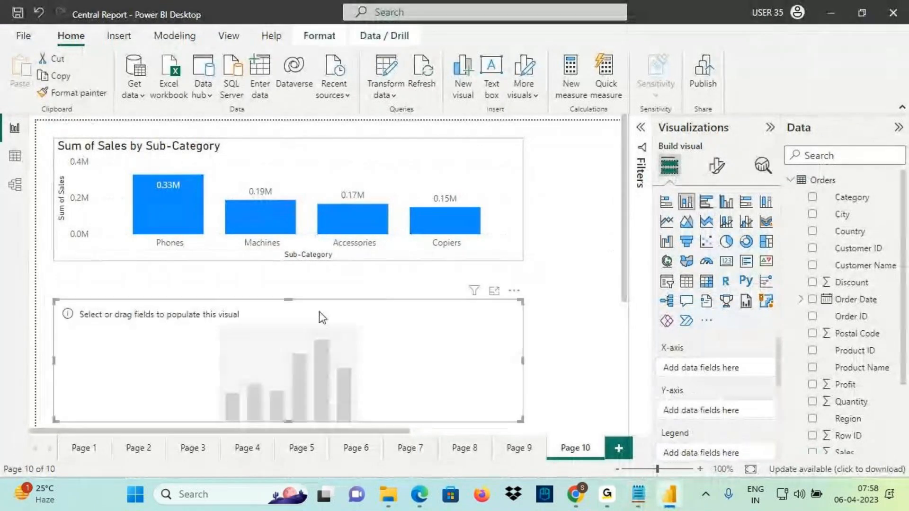
scroll(812, 416, "down", 4)
left_click_drag(848, 445, 429, 361)
left_click_drag(845, 361, 350, 337)
left_click(317, 177)
left_click(71, 93)
left_click(459, 310)
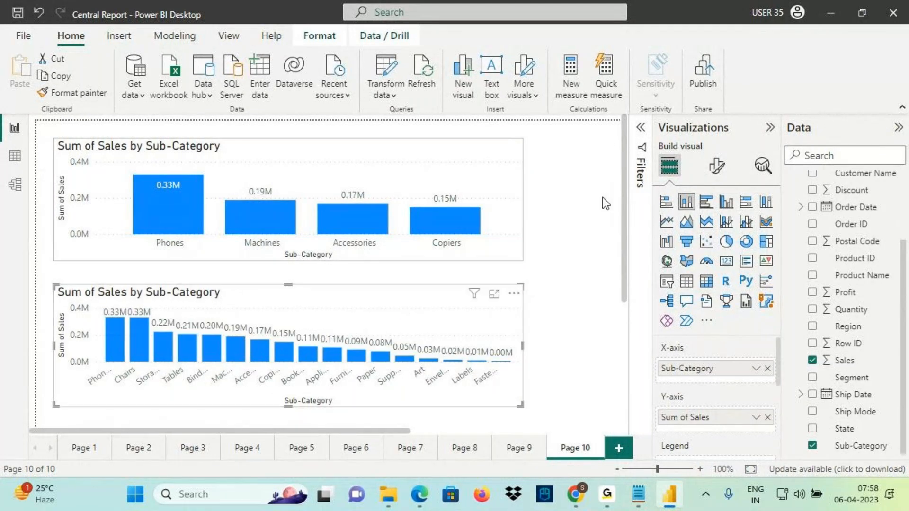
Filter the lower chart's Category to Furniture and hide the Filters pane
left_click(641, 168)
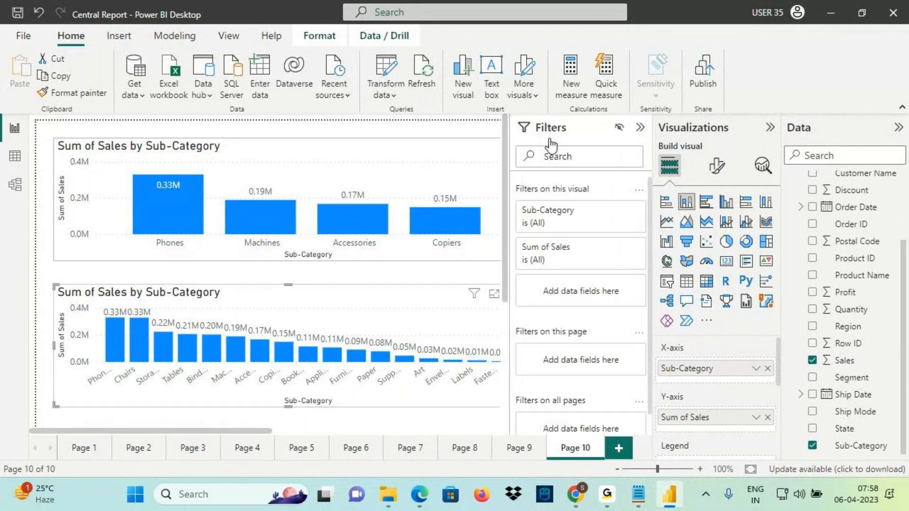
scroll(865, 277, "up", 3)
left_click_drag(855, 198, 586, 295)
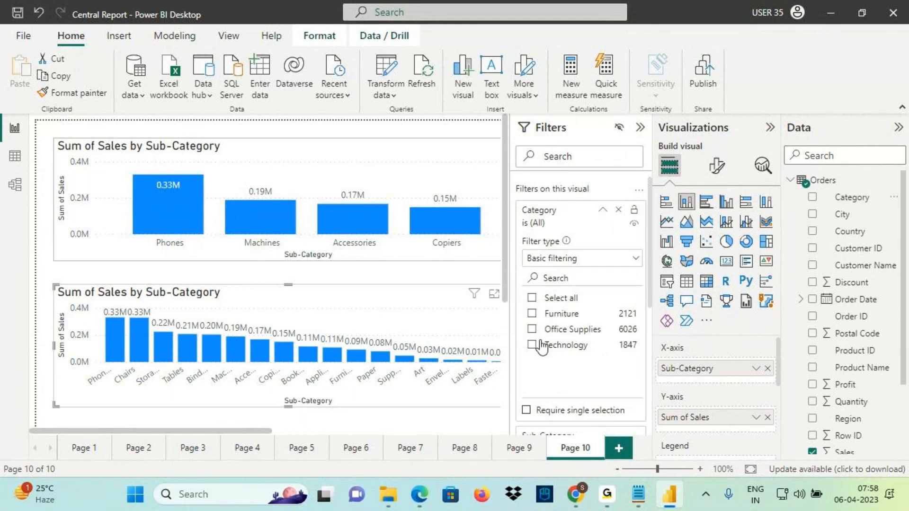
left_click(560, 313)
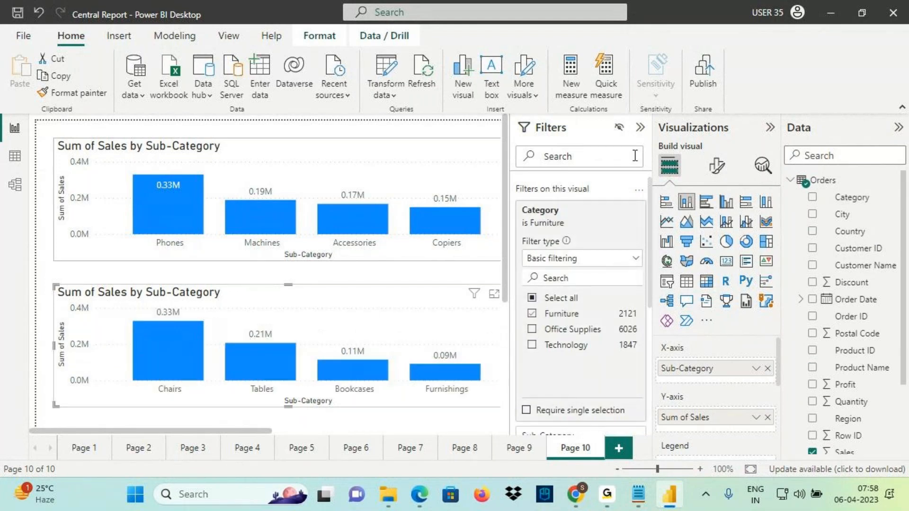
left_click(640, 127)
Mark the Chairs and Furnishings labels, then circle Furniture's 0.74M total on Page 9
mouse_move(146, 381)
left_mouse_down()
mouse_move(191, 399)
mouse_move(183, 396)
left_mouse_up()
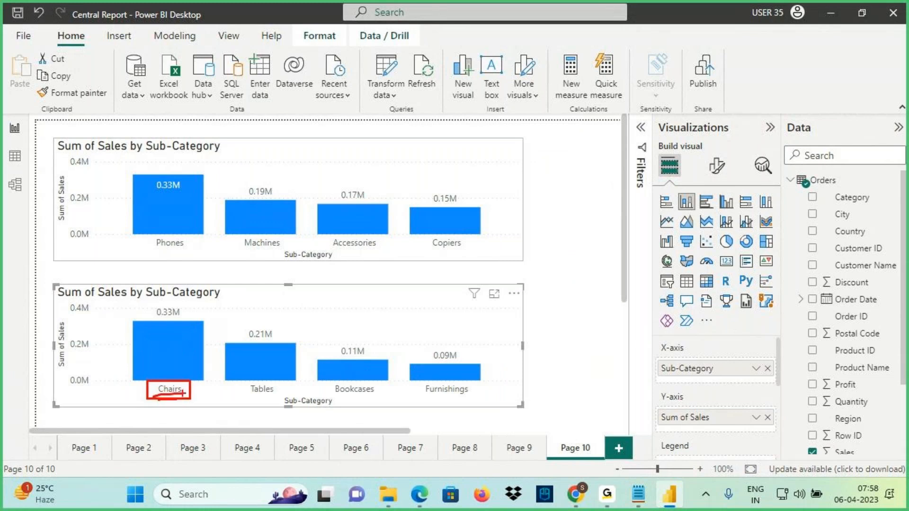
left_click_drag(421, 382, 479, 400)
left_click_drag(423, 398, 482, 397)
mouse_move(156, 312)
left_mouse_down()
mouse_move(426, 356)
mouse_move(156, 284)
mouse_move(159, 317)
left_mouse_up()
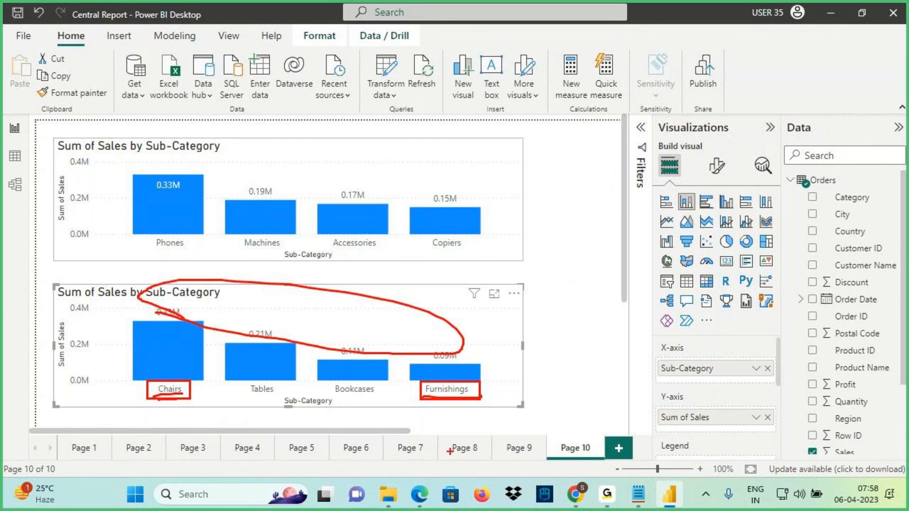
key("Escape")
left_click(520, 449)
key("ctrl+2")
mouse_move(385, 171)
left_mouse_down()
mouse_move(361, 170)
mouse_move(393, 153)
mouse_move(367, 171)
mouse_move(422, 172)
mouse_move(457, 151)
mouse_move(449, 209)
mouse_move(403, 227)
mouse_move(433, 246)
mouse_move(429, 284)
mouse_move(459, 270)
left_mouse_up()
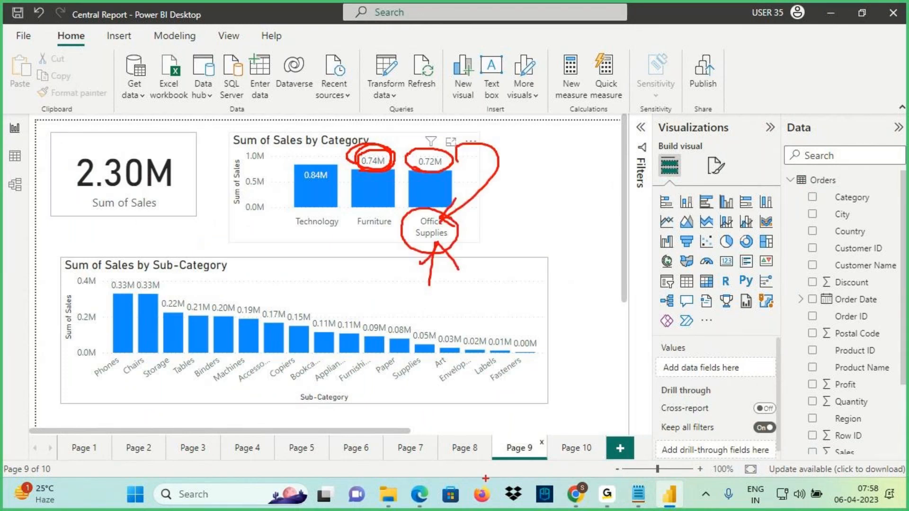
Add Page 11 with an empty column chart sized and placed on the canvas
left_click(577, 449)
left_click(613, 445)
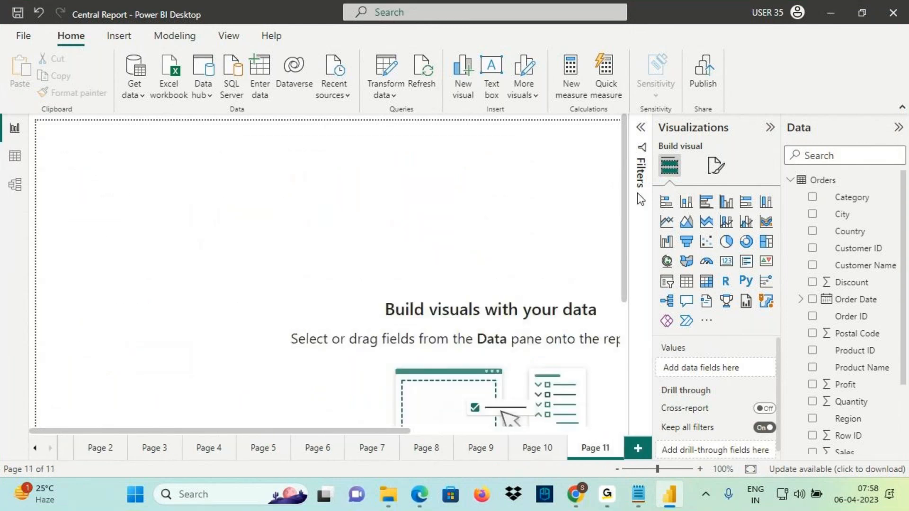
left_click(687, 202)
left_click_drag(240, 318, 483, 240)
left_click_drag(376, 197, 412, 220)
left_click_drag(332, 254, 308, 271)
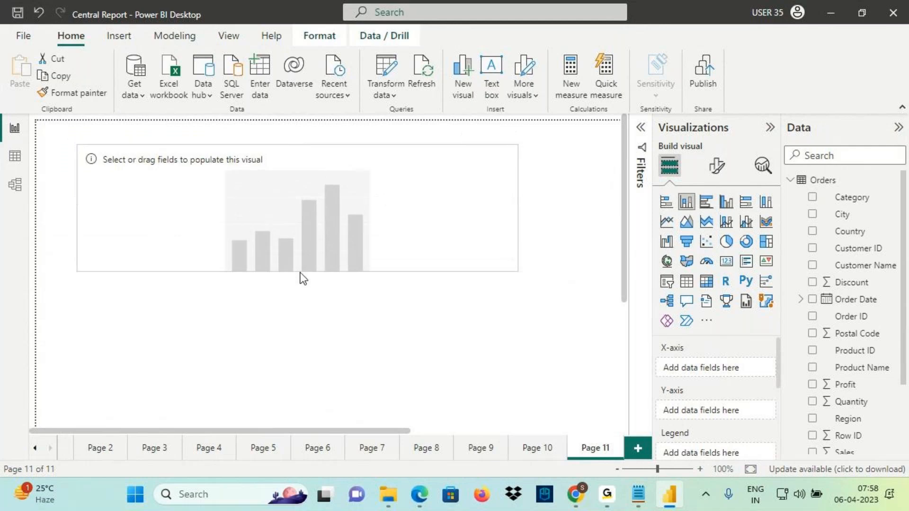
scroll(877, 388, "down", 3)
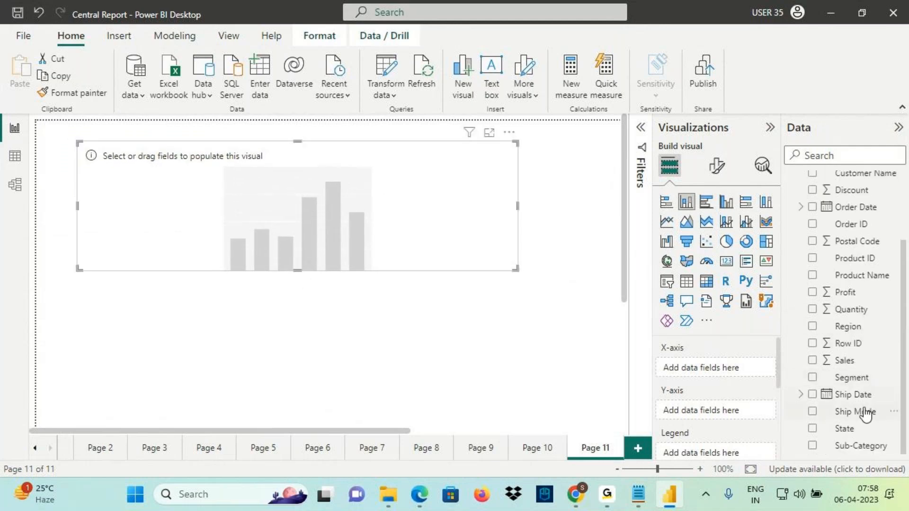
Chart Sales by Sub-Category and apply Page 10's chart formatting with Format painter
left_click_drag(863, 452, 406, 203)
left_click_drag(844, 360, 346, 184)
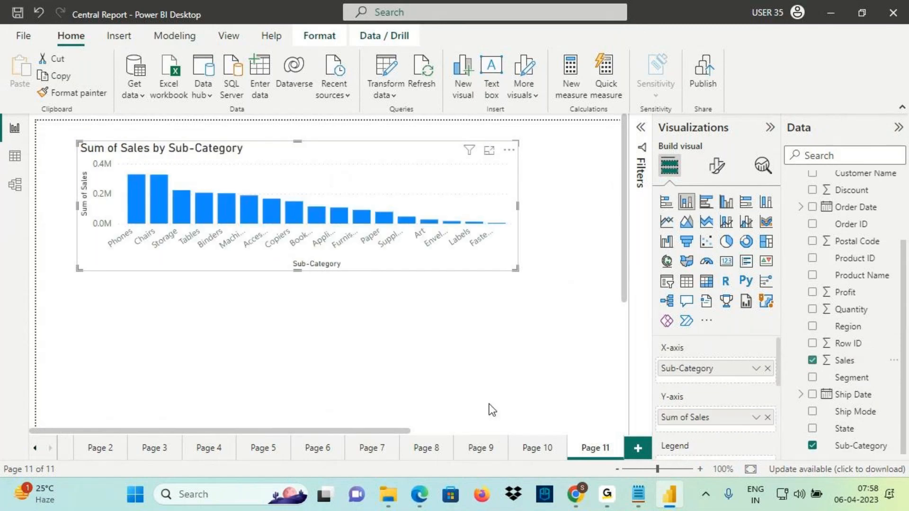
left_click(519, 449)
left_click(101, 94)
left_click(595, 448)
left_click(311, 189)
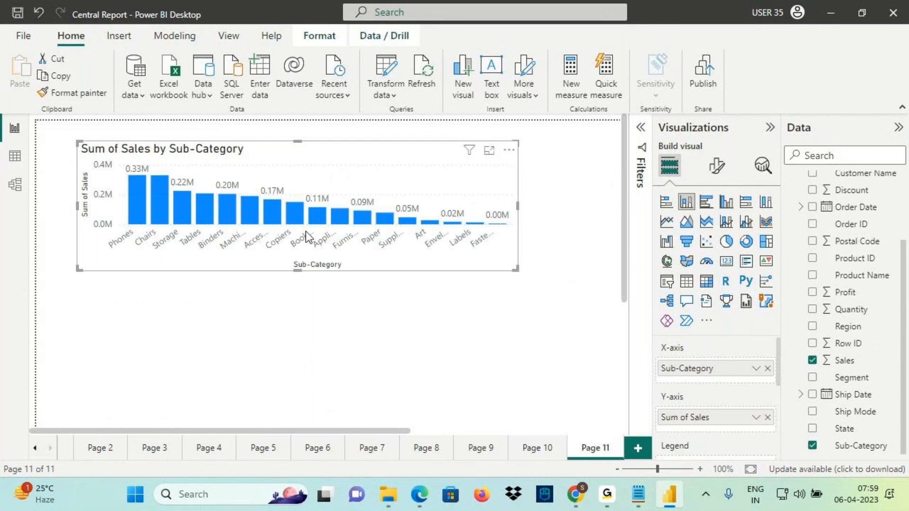
left_click_drag(75, 207, 44, 207)
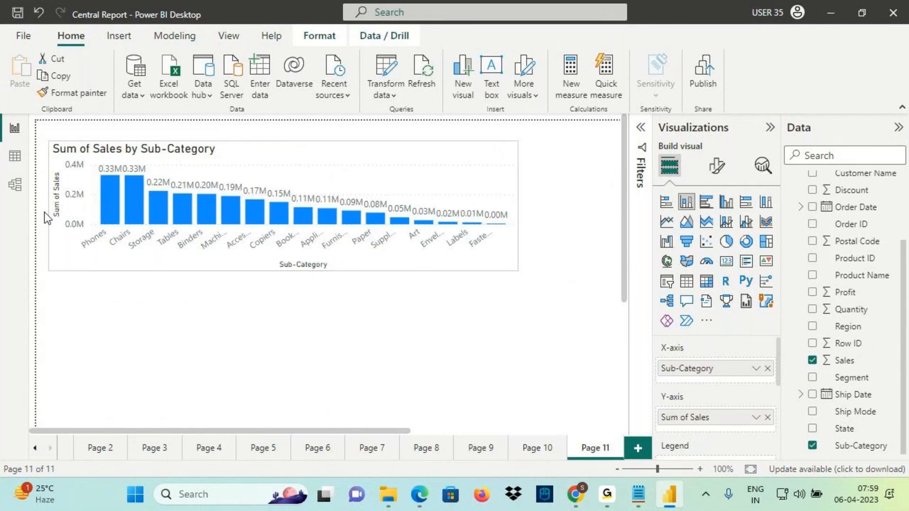
Draw red arrows and handwritten notes over the chart, then clear them
left_click_drag(219, 125, 220, 166)
left_click_drag(197, 148, 231, 167)
left_click_drag(216, 170, 241, 147)
mouse_move(245, 142)
left_mouse_down()
mouse_move(251, 159)
mouse_move(256, 144)
left_mouse_up()
left_click_drag(266, 156, 277, 119)
mouse_move(281, 151)
left_mouse_down()
mouse_move(296, 119)
mouse_move(315, 135)
left_mouse_up()
left_click_drag(328, 125, 369, 105)
mouse_move(348, 96)
left_mouse_down()
mouse_move(369, 100)
mouse_move(361, 133)
left_mouse_up()
mouse_move(421, 78)
left_mouse_down()
mouse_move(427, 110)
mouse_move(451, 107)
left_mouse_up()
key("Escape")
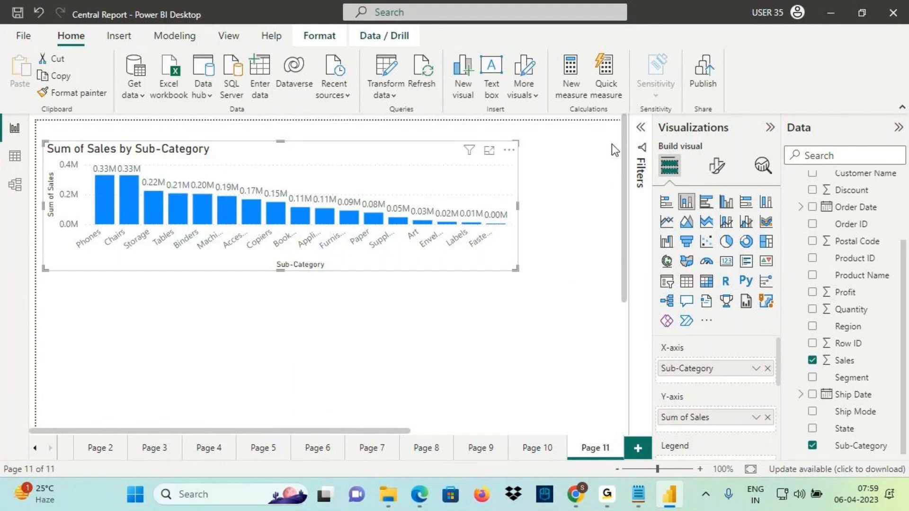
Filter the chart's Category to Office Supplies and hide the Filters pane
left_click(640, 127)
scroll(860, 213, "up", 2)
left_click_drag(843, 198, 581, 291)
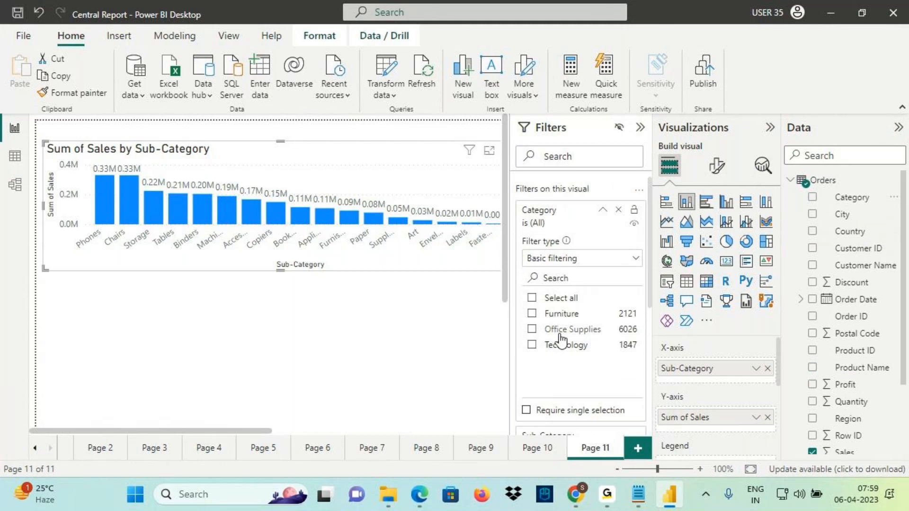
left_click(556, 331)
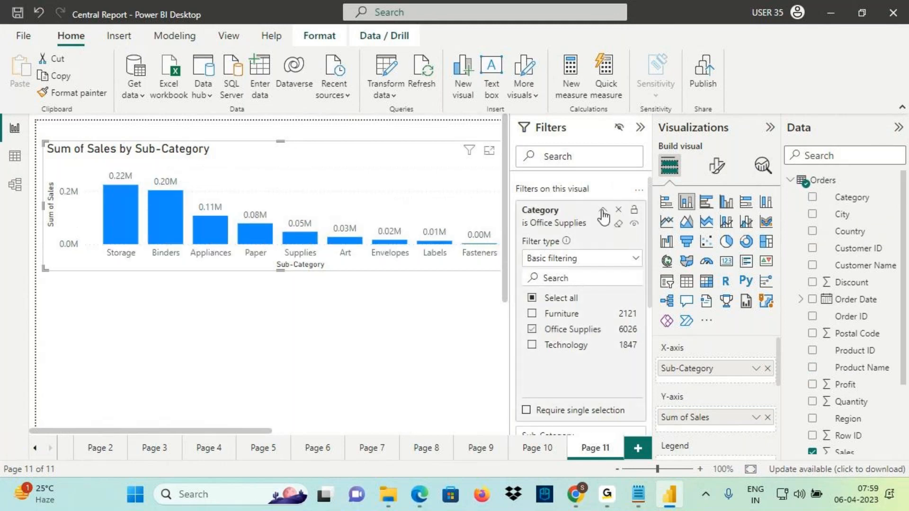
left_click(602, 210)
left_click(640, 127)
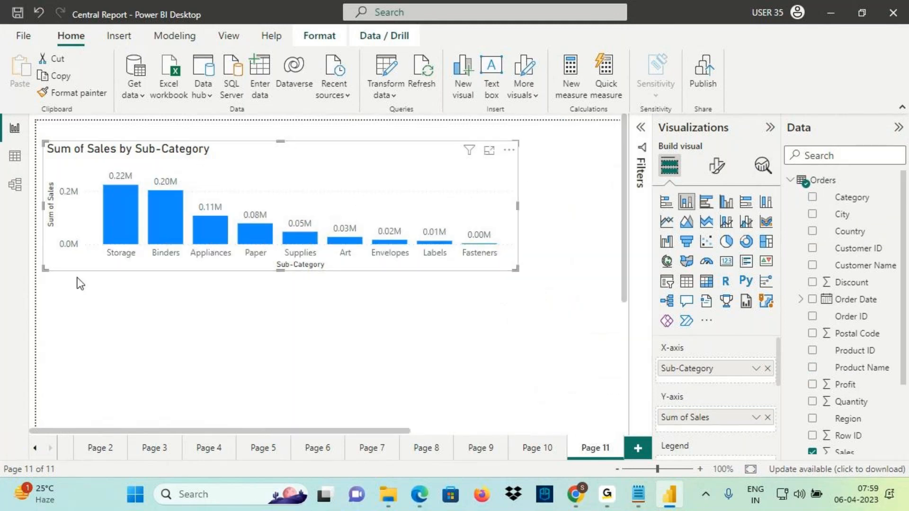
Circle the Storage and Fasteners labels and annotate 0.12M on the chart
mouse_move(108, 258)
left_mouse_down()
mouse_move(125, 265)
mouse_move(109, 259)
mouse_move(101, 297)
mouse_move(109, 263)
left_mouse_up()
left_click_drag(113, 267, 160, 296)
mouse_move(453, 258)
left_mouse_down()
mouse_move(482, 268)
mouse_move(453, 249)
mouse_move(467, 268)
left_mouse_up()
mouse_move(111, 184)
left_mouse_down()
mouse_move(473, 247)
mouse_move(125, 179)
left_mouse_up()
left_click_drag(289, 159, 314, 162)
mouse_move(322, 150)
left_mouse_down()
mouse_move(333, 165)
mouse_move(357, 142)
mouse_move(433, 179)
left_mouse_up()
Return to Page 9 and mark the top of the Office Supplies bar
left_click(482, 448)
key("ctrl+2")
left_click_drag(419, 178, 447, 158)
key("Escape")
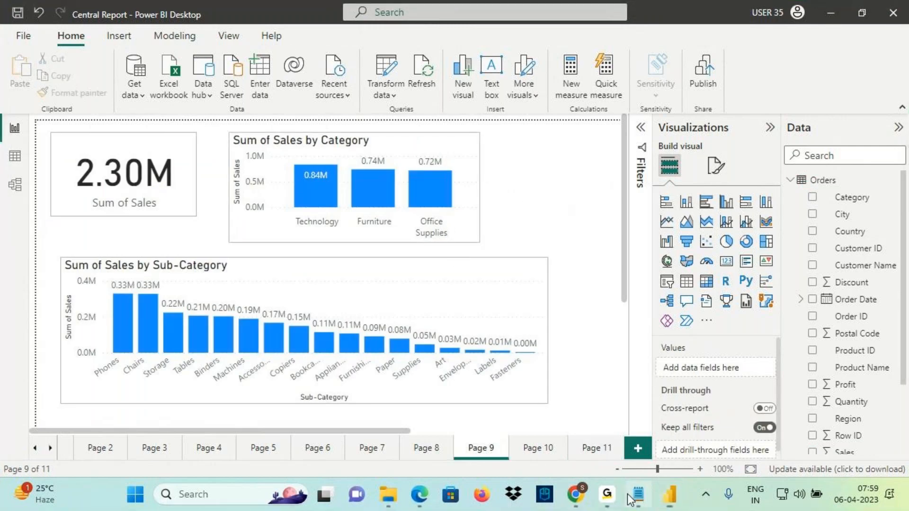
left_click(638, 494)
Underline Category, Technology, Sub-Category, Sales where and Furniture in the task lines
scroll(235, 310, "down", 1)
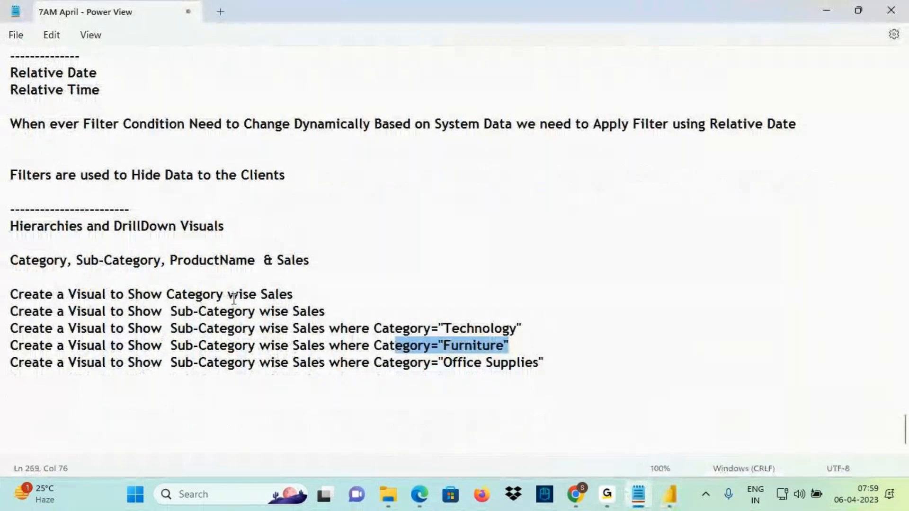
key("ctrl+2")
mouse_move(177, 300)
left_mouse_down()
mouse_move(223, 301)
mouse_move(239, 322)
mouse_move(173, 314)
mouse_move(227, 318)
mouse_move(360, 211)
mouse_move(351, 255)
left_mouse_up()
left_click_drag(449, 336, 514, 335)
left_click_drag(204, 334, 336, 334)
left_click_drag(446, 354, 501, 352)
left_click_drag(188, 352, 230, 347)
left_click_drag(294, 355, 337, 352)
key("Escape")
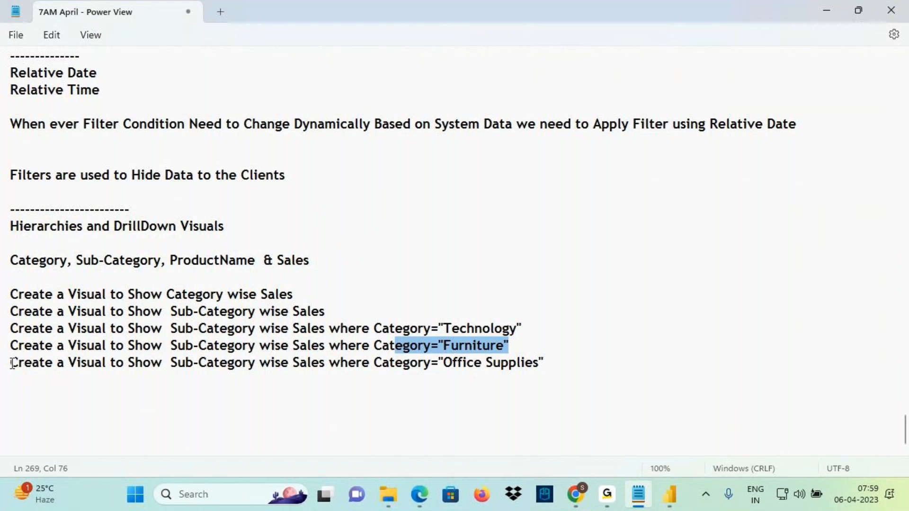
Copy 'Create a Visual to Show' to a new line and append ProductName and 'wise Sales'
left_click_drag(10, 362, 165, 367)
key("ctrl+c")
left_click(67, 376)
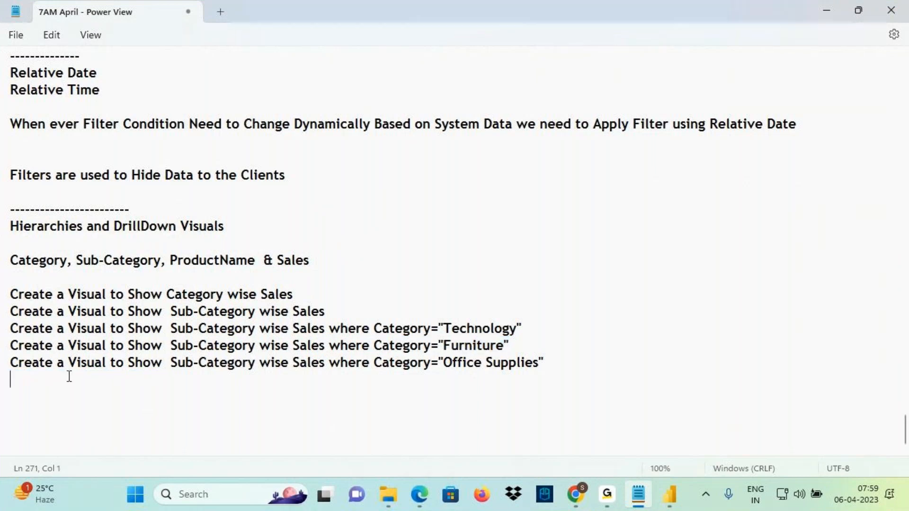
key("ctrl+v")
left_click_drag(169, 260, 258, 265)
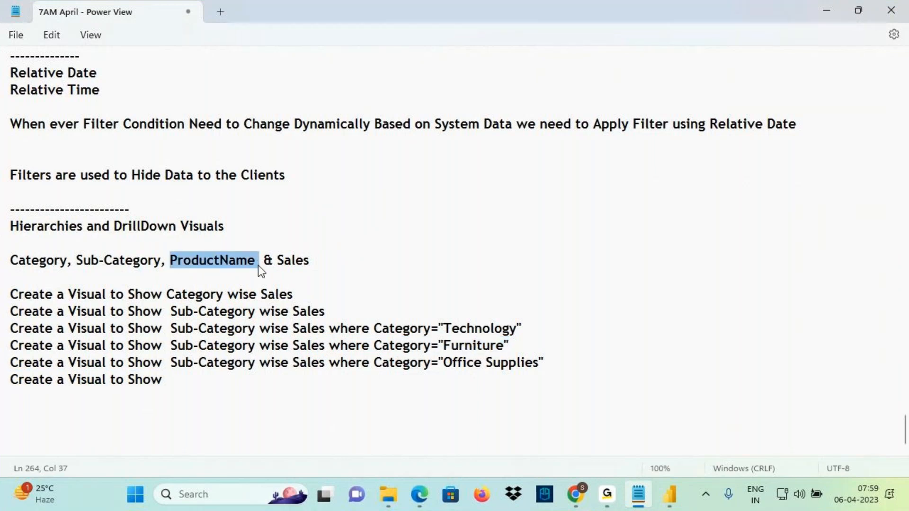
left_click(177, 380)
key("ctrl+v")
type("wise")
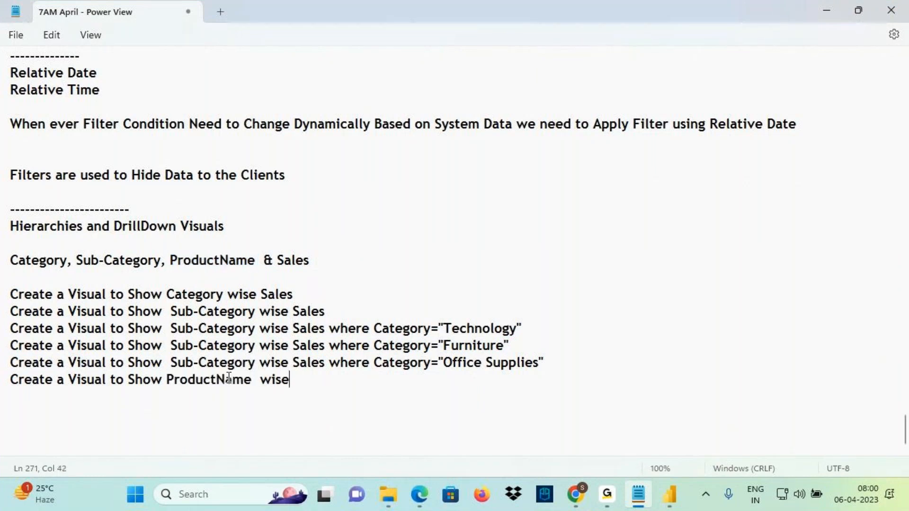
type(" Sales")
Underline Category, Sub-Category and ProductName in the hierarchy line, then return to Power BI
key("ctrl+2")
mouse_move(17, 272)
left_mouse_down()
mouse_move(53, 270)
mouse_move(102, 181)
left_mouse_up()
left_click_drag(94, 269, 151, 268)
mouse_move(115, 237)
left_mouse_down()
mouse_move(127, 258)
mouse_move(174, 206)
left_mouse_up()
left_click_drag(181, 270, 239, 270)
left_click_drag(219, 242, 241, 234)
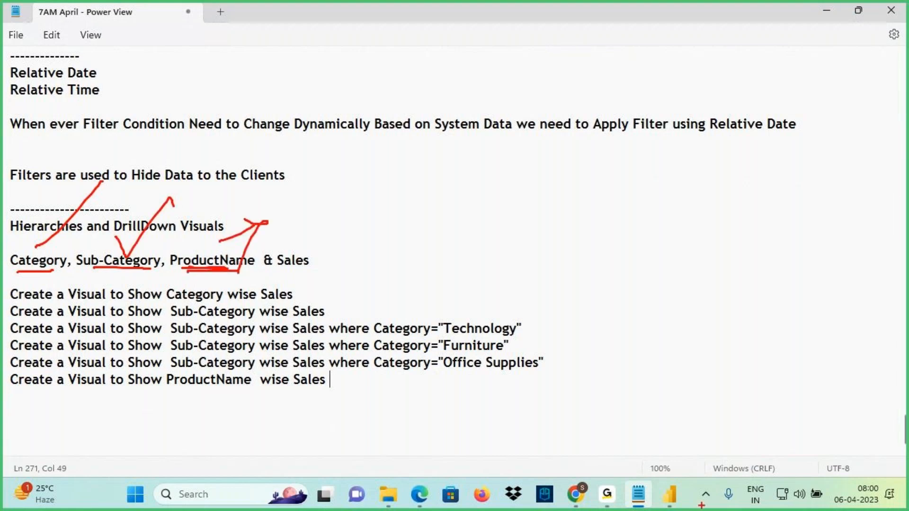
key("Escape")
left_click(678, 496)
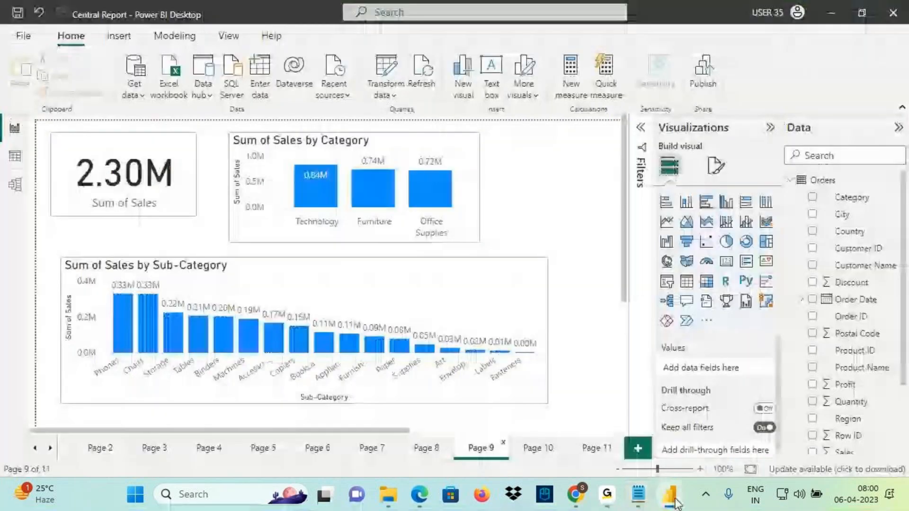
On Page 11, add a Sum of Sales by Product Name column chart formatted like the sub-category chart
left_click(620, 450)
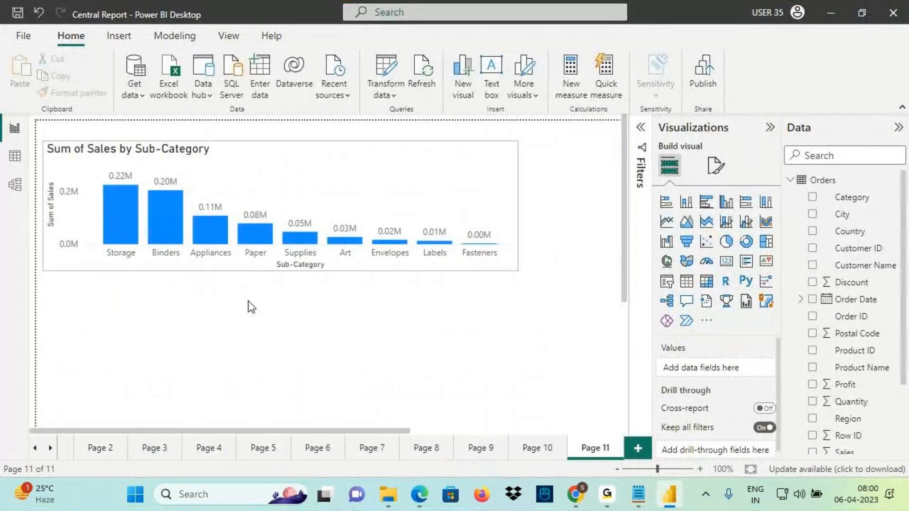
left_click(687, 203)
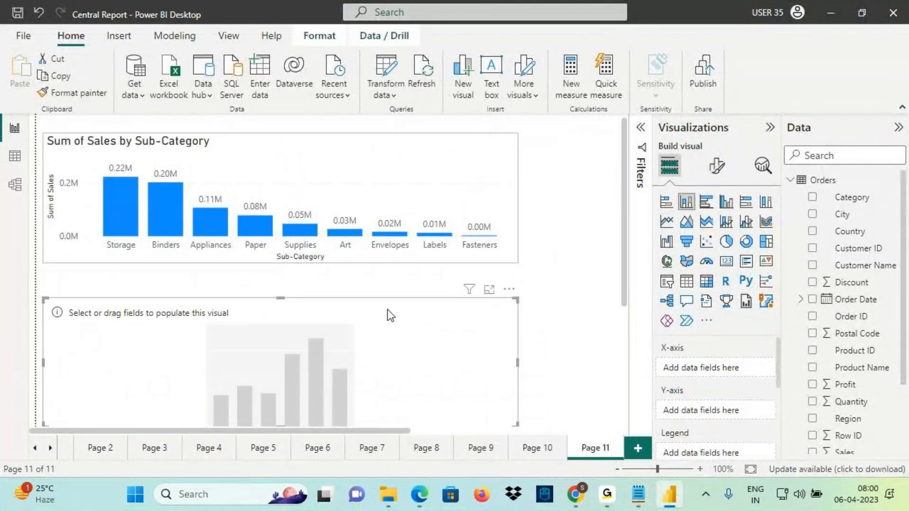
left_click_drag(312, 312, 308, 312)
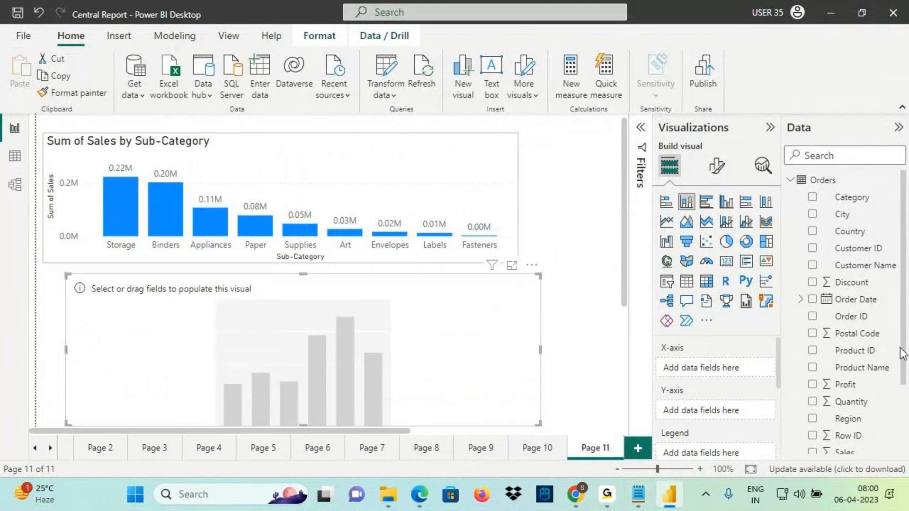
scroll(900, 351, "down", 3)
scroll(859, 332, "up", 3)
left_click_drag(860, 318, 276, 331)
left_click_drag(846, 403, 451, 357)
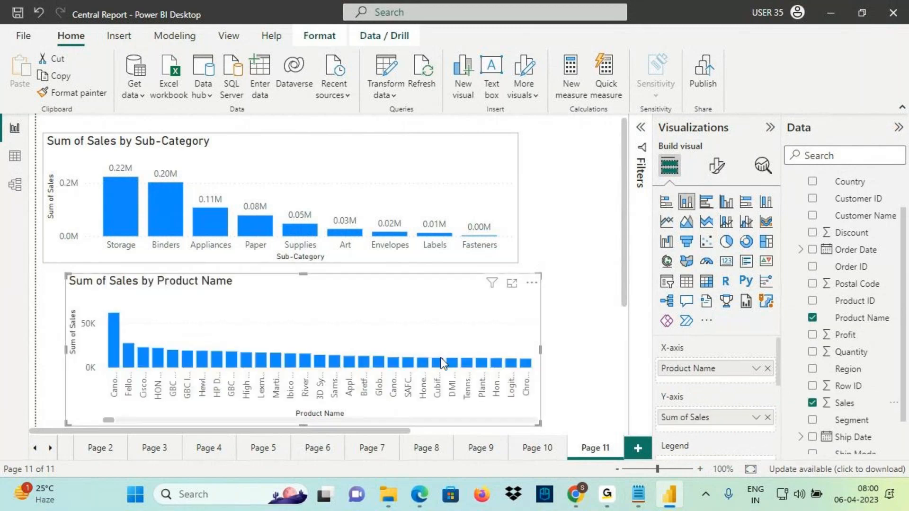
left_click(265, 186)
left_click(78, 93)
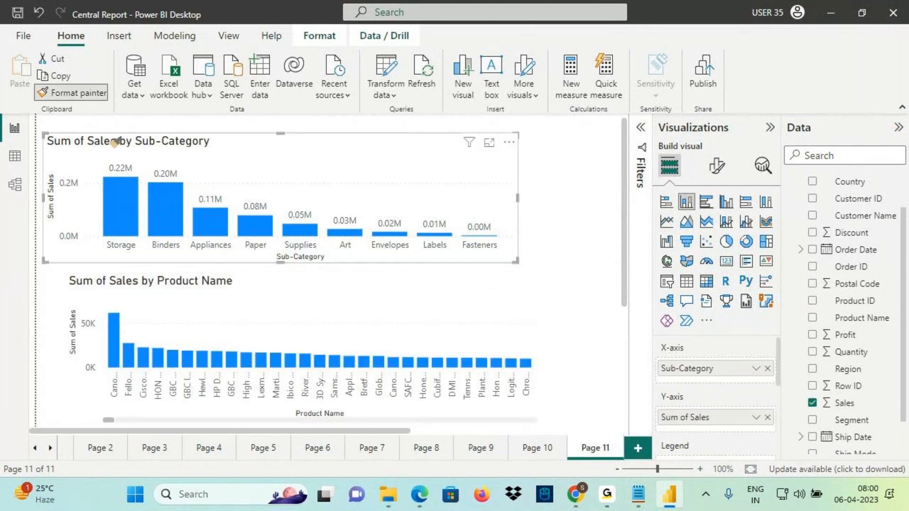
left_click(234, 334)
Box the Product Name and Sum of Sales axis titles with the screen pen
key("ctrl+2")
left_click_drag(288, 406, 354, 428)
left_click_drag(69, 305, 95, 393)
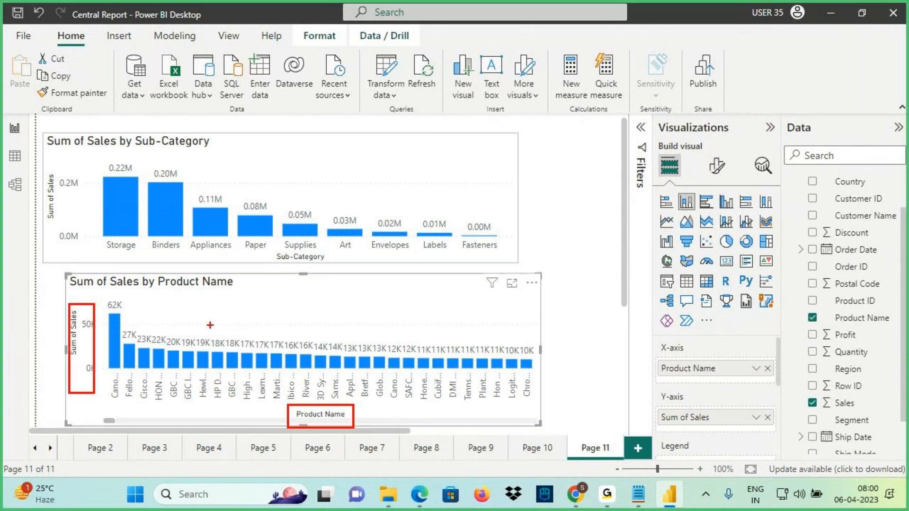
key("Escape")
mouse_move(110, 421)
left_mouse_down()
mouse_move(272, 419)
mouse_move(89, 424)
left_mouse_up()
Circle the Product Name chart's bars and hand-write the 2.3 m total beside an arrow
key("ctrl+2")
mouse_move(107, 307)
left_mouse_down()
mouse_move(208, 366)
mouse_move(527, 366)
mouse_move(472, 310)
mouse_move(85, 301)
mouse_move(100, 313)
left_mouse_up()
mouse_move(400, 303)
left_mouse_down()
mouse_move(539, 183)
mouse_move(527, 227)
left_mouse_up()
left_click_drag(543, 164, 538, 214)
left_click_drag(551, 175, 570, 203)
left_click(577, 189)
left_click(578, 203)
mouse_move(578, 171)
left_mouse_down()
mouse_move(582, 204)
mouse_move(648, 162)
mouse_move(652, 191)
left_mouse_up()
left_click_drag(564, 216, 676, 181)
Re-box both axis titles and retrace the arrow under 2.3 m, then clear the ink
mouse_move(317, 402)
left_mouse_down()
mouse_move(287, 402)
mouse_move(378, 430)
left_mouse_up()
left_click_drag(60, 295, 94, 379)
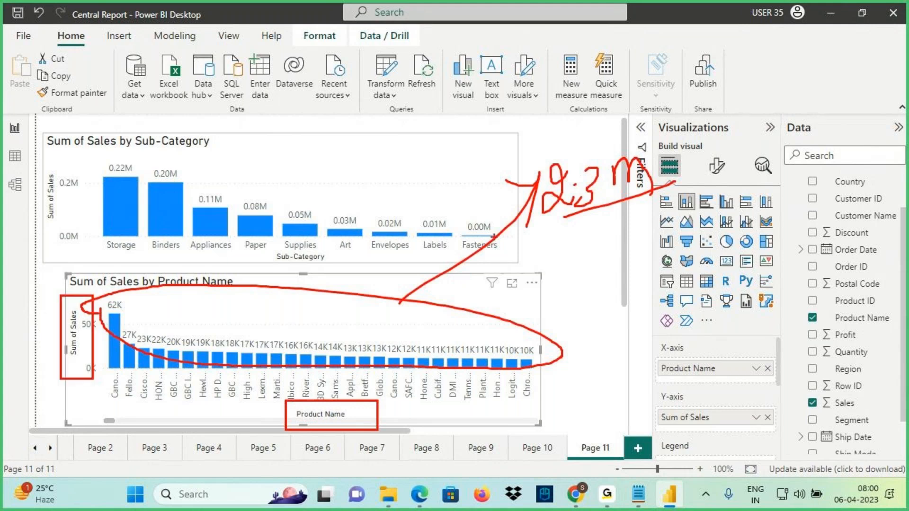
mouse_move(534, 201)
left_mouse_down()
mouse_move(436, 286)
mouse_move(534, 200)
left_mouse_up()
left_click_drag(567, 211, 715, 176)
left_click_drag(714, 177, 543, 214)
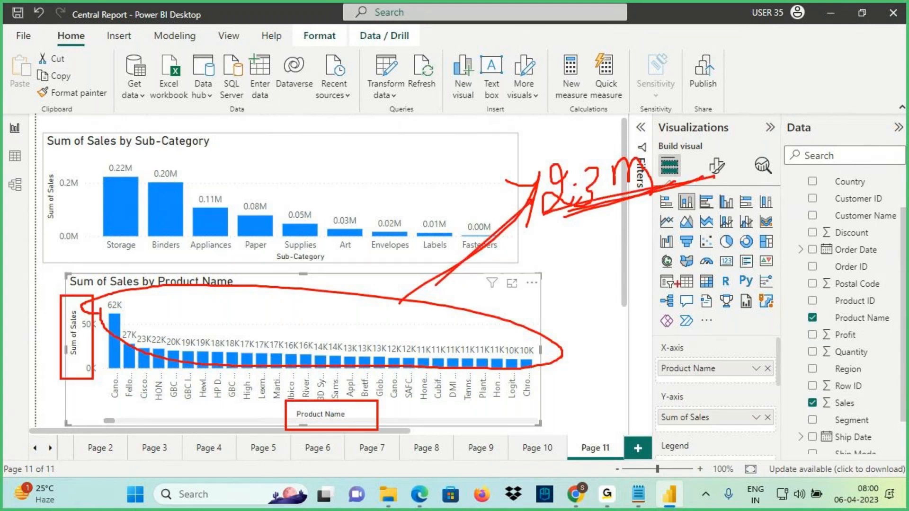
key("Escape")
In Notepad, highlight the hierarchy lines and the ProductName wise Sales line
left_click(639, 494)
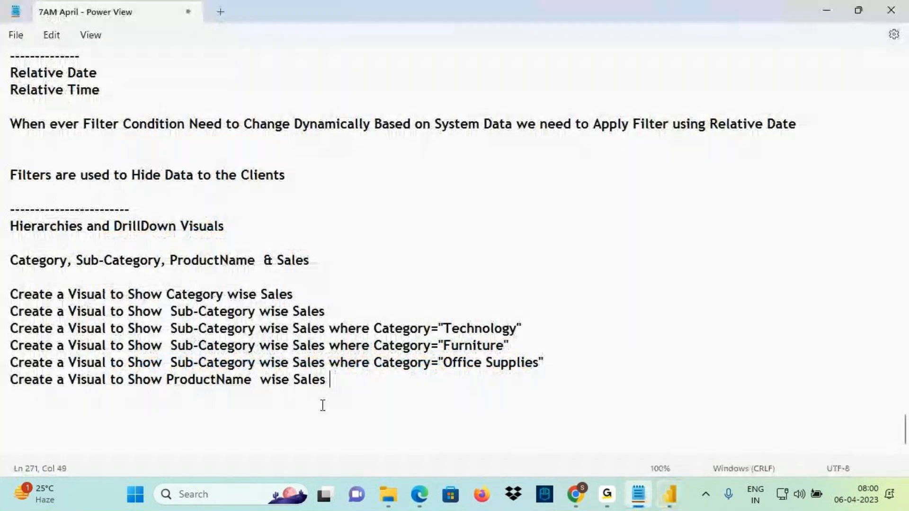
left_click_drag(327, 381, 10, 260)
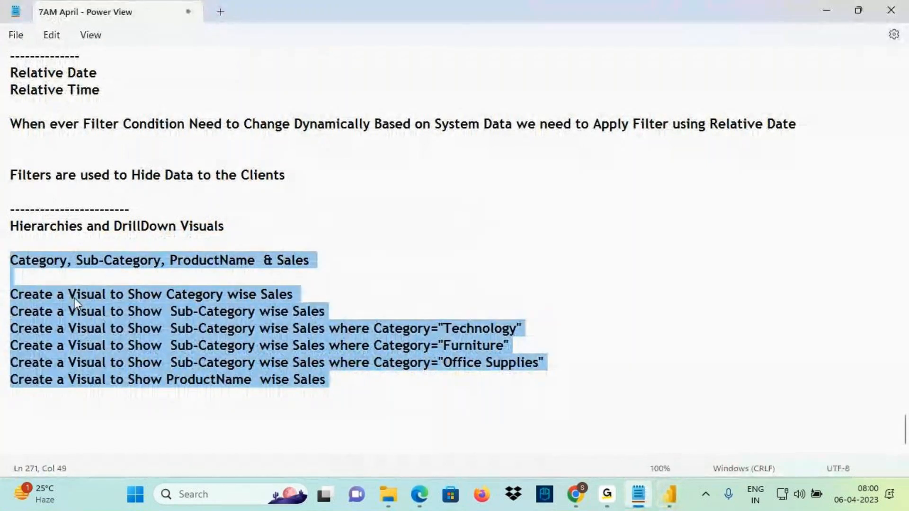
left_click(272, 380)
left_click_drag(336, 380, 11, 379)
left_click(258, 390)
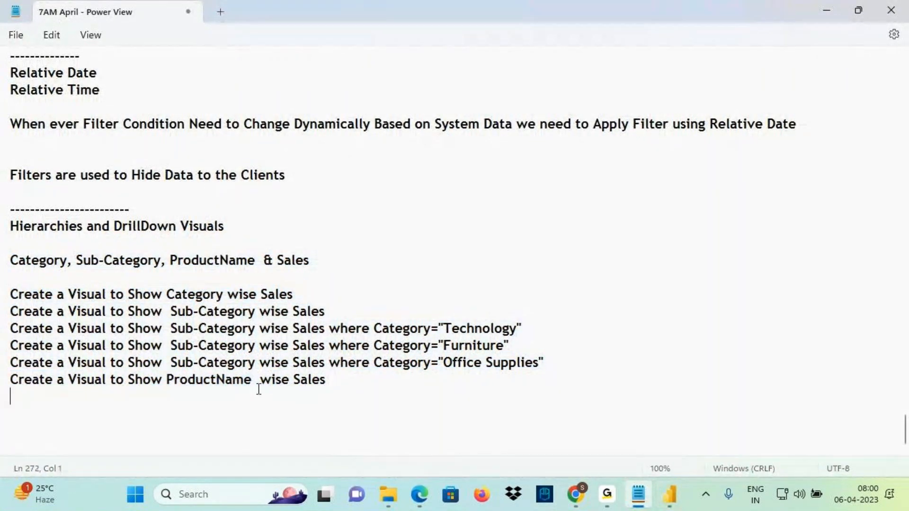
Back in the Central Report, go to Page 9 and mark the Phones label on the sub-category chart
left_click(670, 494)
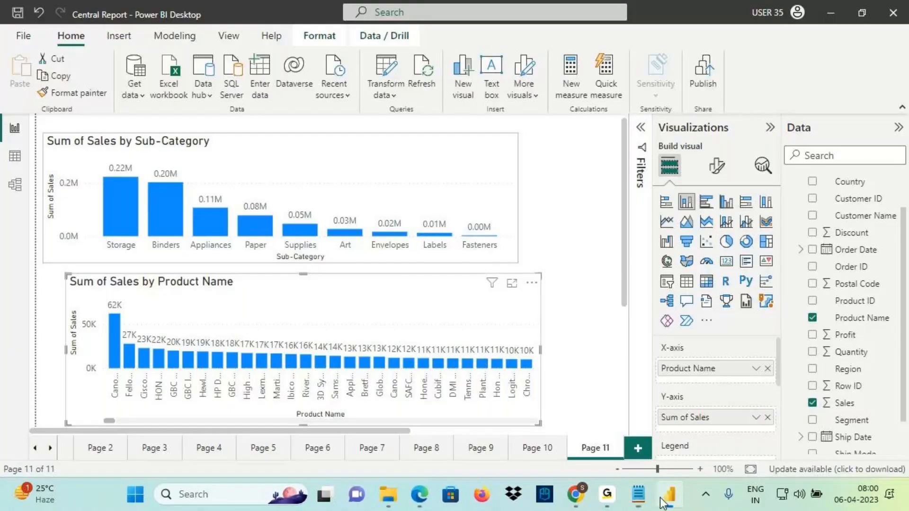
left_click_drag(109, 420, 134, 418)
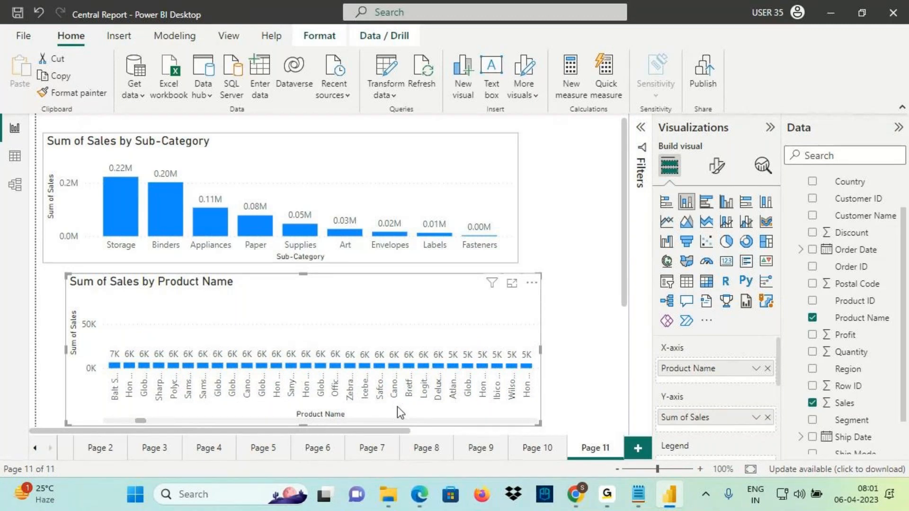
left_click(427, 448)
left_click(490, 456)
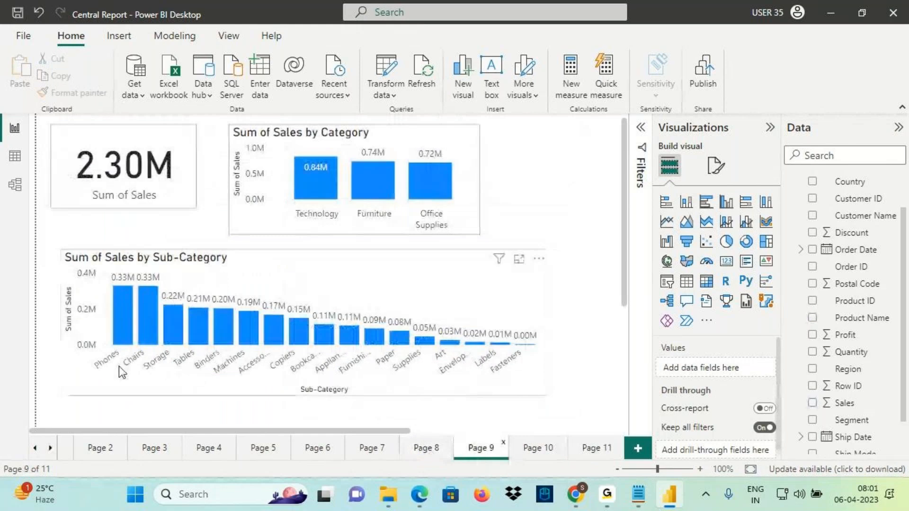
key("ctrl+2")
mouse_move(121, 349)
left_mouse_down()
mouse_move(86, 367)
mouse_move(125, 360)
mouse_move(121, 349)
left_mouse_up()
mouse_move(93, 413)
left_mouse_down()
mouse_move(97, 369)
mouse_move(120, 395)
left_mouse_up()
mouse_move(133, 365)
left_mouse_down()
mouse_move(71, 379)
mouse_move(97, 374)
left_mouse_up()
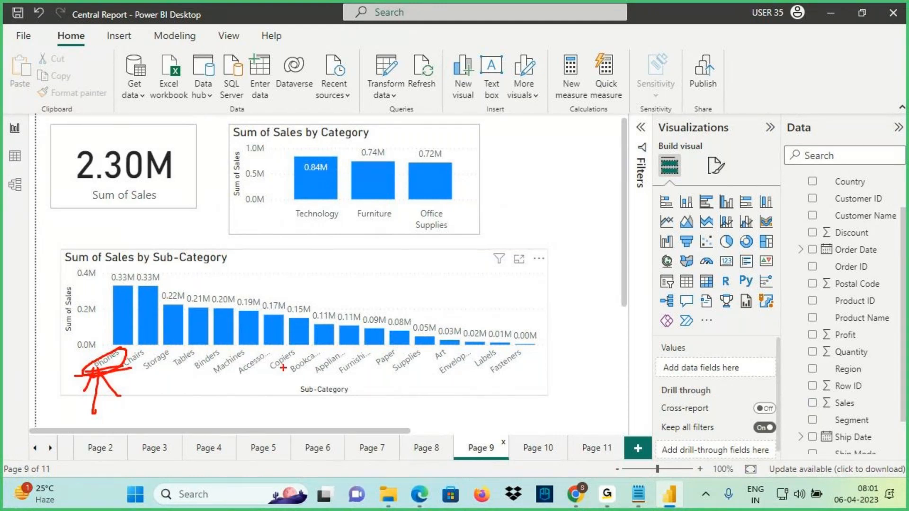
key("e")
Circle the 0.15M Copiers value and write 13 next to the Category chart
mouse_move(290, 320)
left_mouse_down()
mouse_move(305, 319)
mouse_move(297, 299)
mouse_move(290, 316)
mouse_move(306, 240)
mouse_move(286, 256)
left_mouse_up()
left_click_drag(298, 239, 330, 255)
left_click_drag(338, 214, 339, 236)
mouse_move(354, 215)
left_mouse_down()
mouse_move(370, 239)
mouse_move(357, 232)
left_mouse_up()
mouse_move(374, 196)
left_mouse_down()
mouse_move(393, 233)
mouse_move(396, 204)
mouse_move(381, 199)
left_mouse_up()
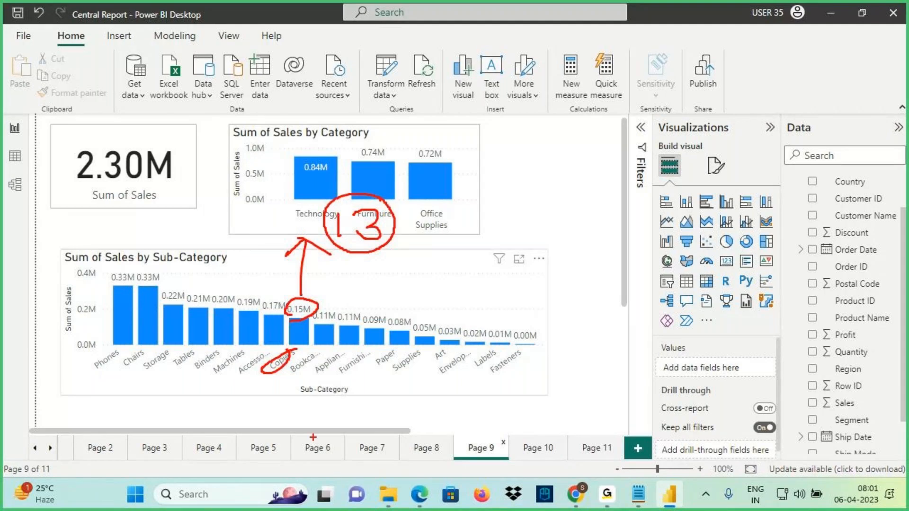
key("Escape")
On Page 8, filter the slicer to Copiers and box the copier product rows
left_click(426, 448)
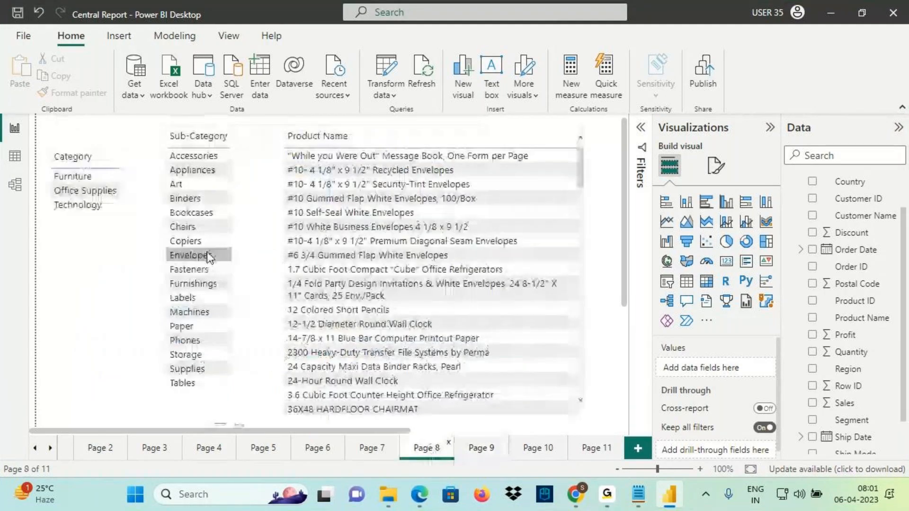
left_click(189, 241)
mouse_move(285, 147)
left_mouse_down()
mouse_move(315, 209)
mouse_move(534, 342)
left_mouse_up()
left_click_drag(170, 241, 132, 241)
Hand-write 0.15m beside Copiers and underline the Brother and Canon Image product names
left_click_drag(79, 229, 109, 227)
left_click(100, 230)
mouse_move(127, 202)
left_mouse_down()
mouse_move(122, 214)
mouse_move(155, 189)
mouse_move(166, 207)
left_mouse_up()
mouse_move(101, 245)
left_mouse_down()
mouse_move(158, 205)
mouse_move(76, 232)
mouse_move(142, 187)
left_mouse_up()
left_click_drag(132, 145, 143, 181)
left_click_drag(132, 167, 143, 182)
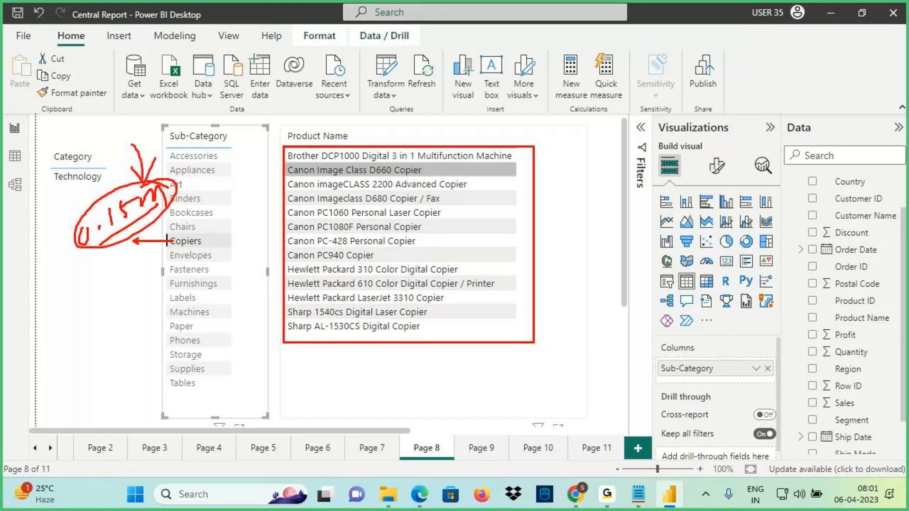
left_click_drag(301, 164, 347, 162)
mouse_move(299, 175)
left_mouse_down()
mouse_move(339, 175)
mouse_move(337, 187)
left_mouse_up()
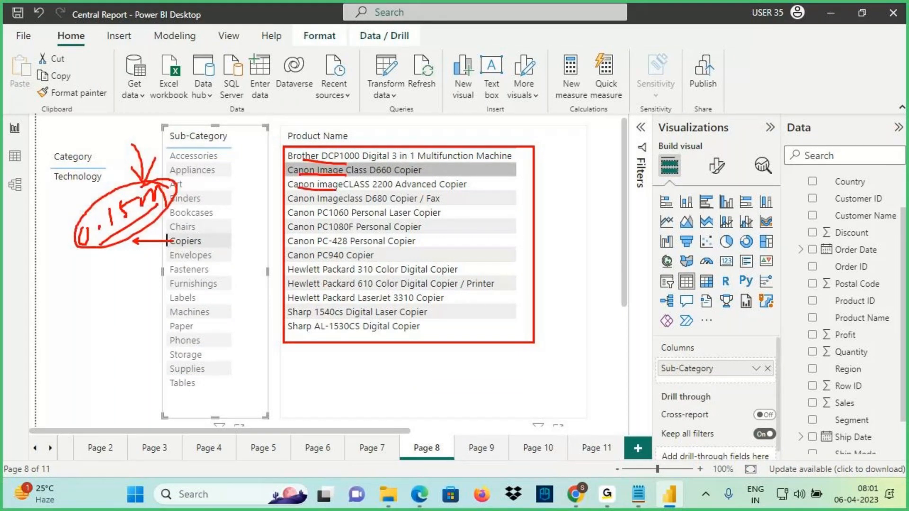
Return to the Notepad notes with the caret at the end of the last line
key("alt+Tab")
left_click_drag(32, 379, 9, 383)
left_click(333, 379)
Duplicate the ProductName wise Sales line with where Sub-Category="Copiers" appended
key("ctrl+c")
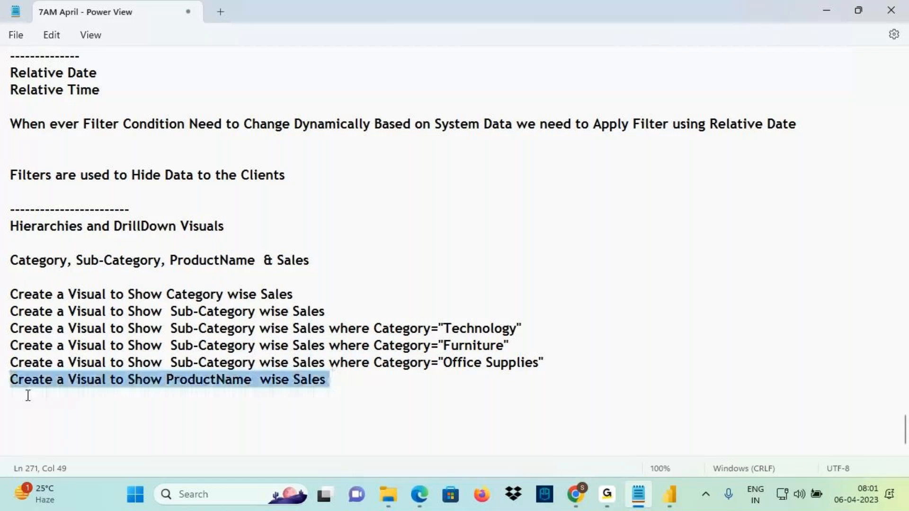
left_click(26, 396)
key("ctrl+v")
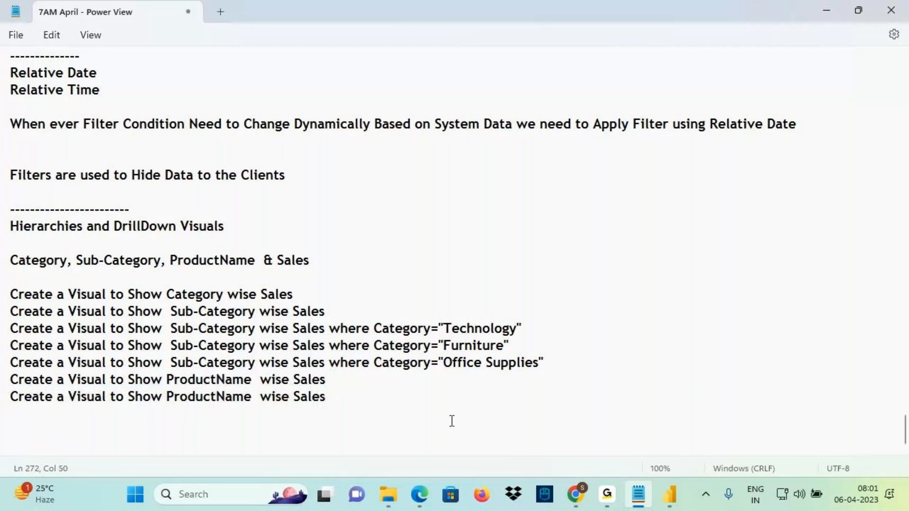
type("where Sub-Category=")
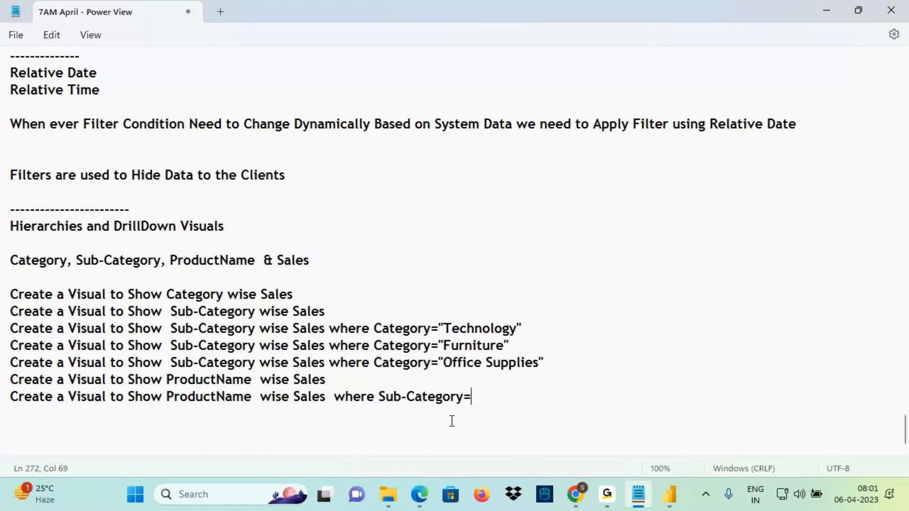
type("\"Copiers\"")
Add matching ProductName wise Sales lines for the Phones and Chairs sub-categories
left_click_drag(476, 396, 5, 394)
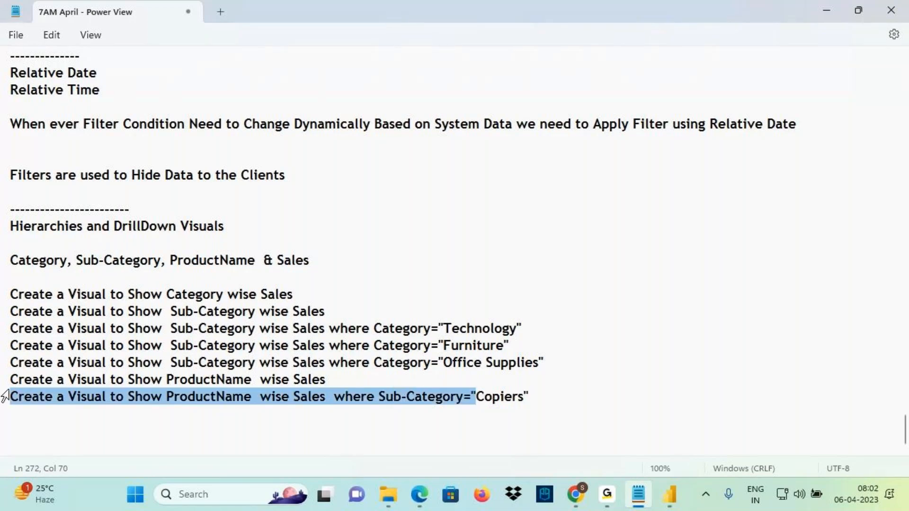
key("ctrl+c")
key("End")
key("Return")
key("ctrl+v")
type("Phone")
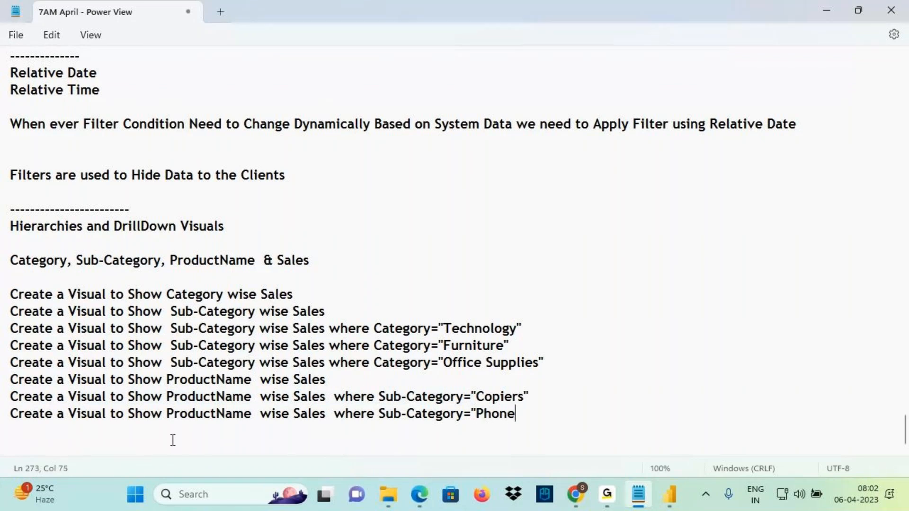
type("s\"")
key("Return")
key("ctrl+v")
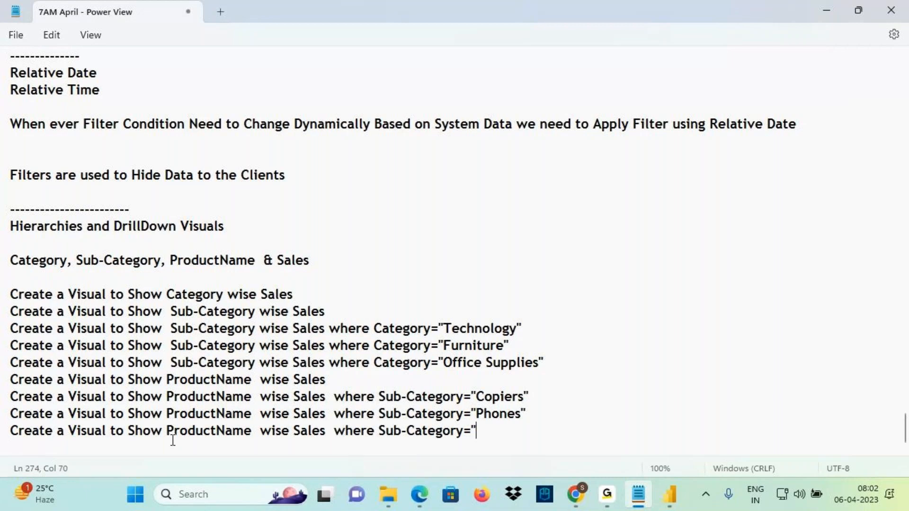
type("Chairs\"")
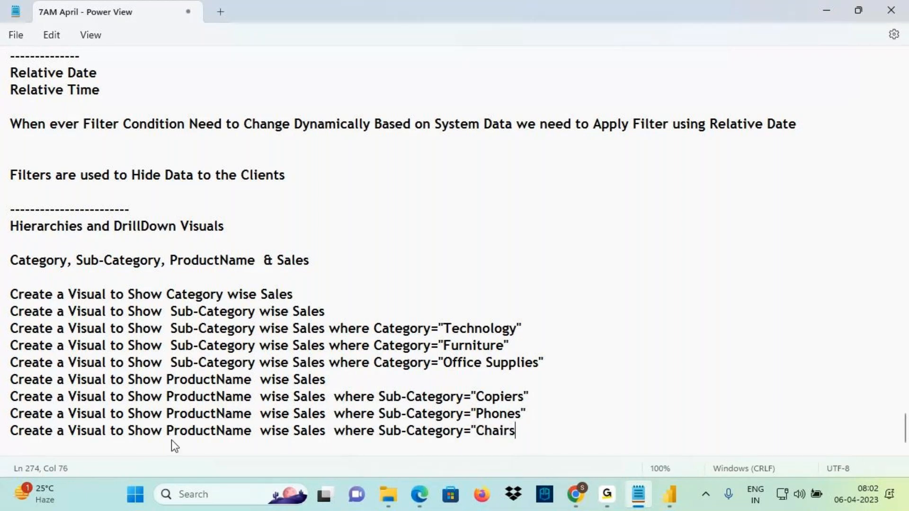
Add a ProductName wise Sales line ending 'for 17 Different Sub-Categories - 17 Visuals' and underline Category and Sub-Category
key("Return")
left_click_drag(326, 431, 3, 436)
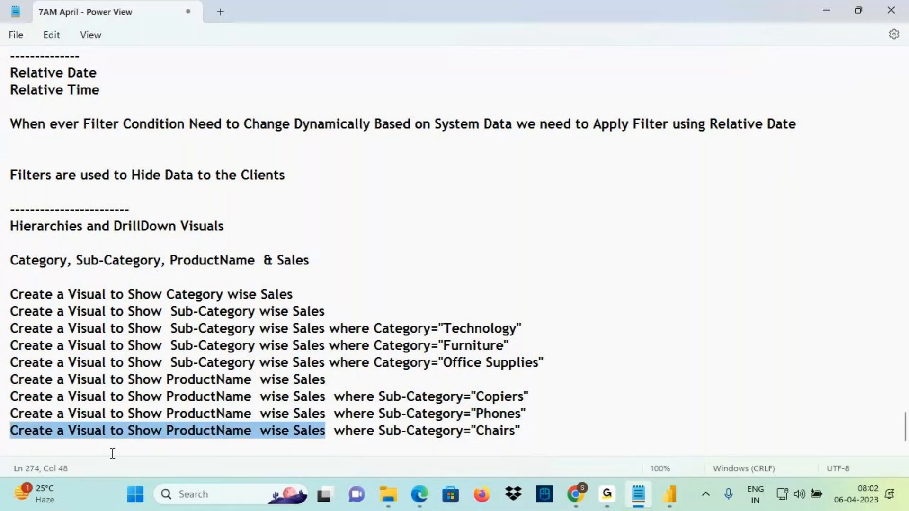
left_click(68, 444)
key("ctrl+v")
type("for 17")
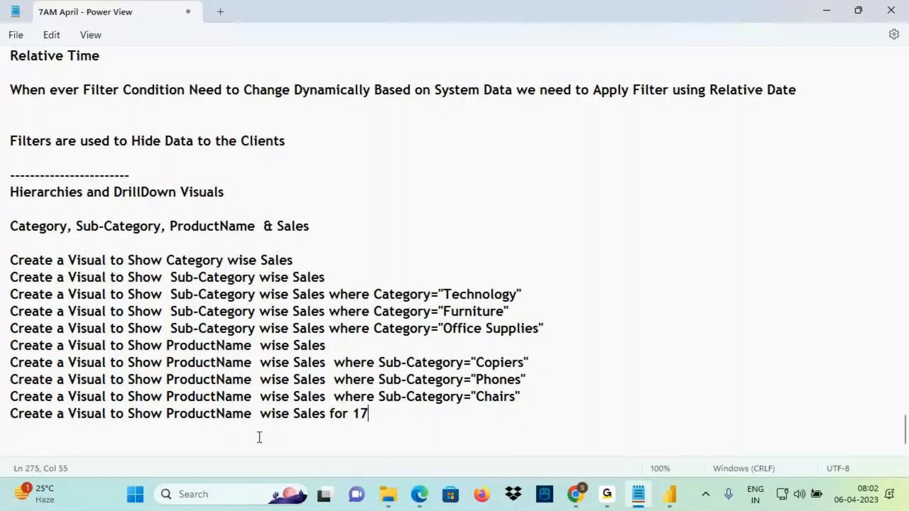
type(" Different Sub")
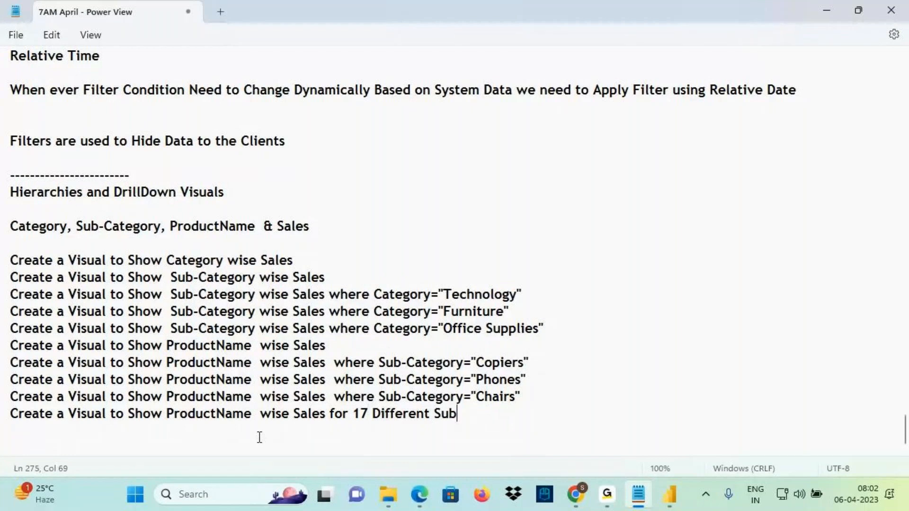
type("-Categories ")
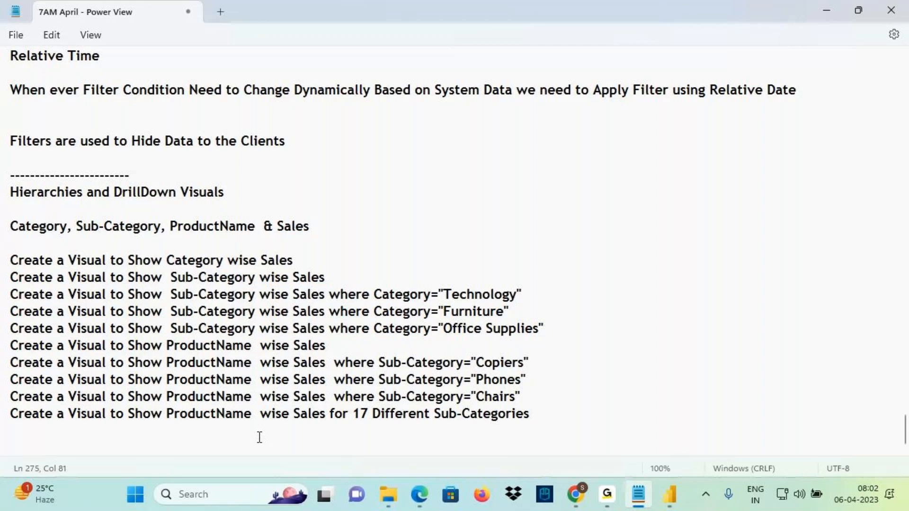
type("- 17 ")
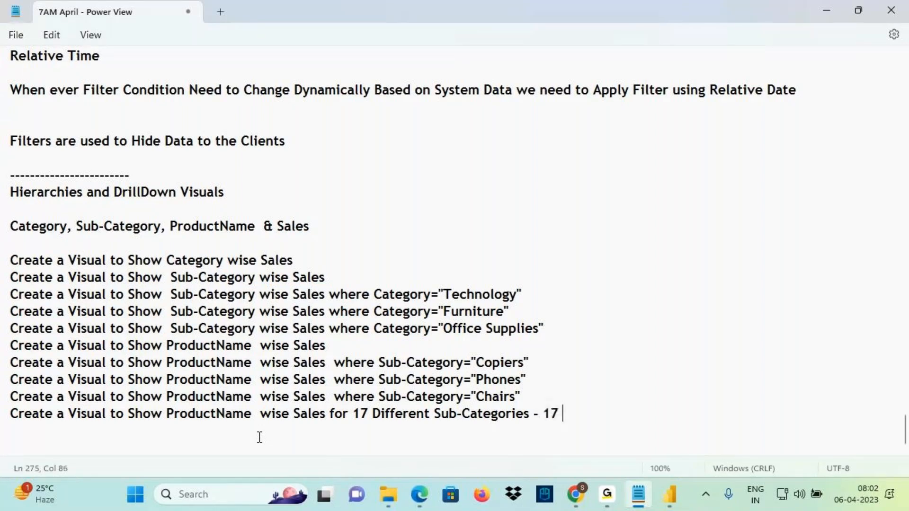
type("Visuals")
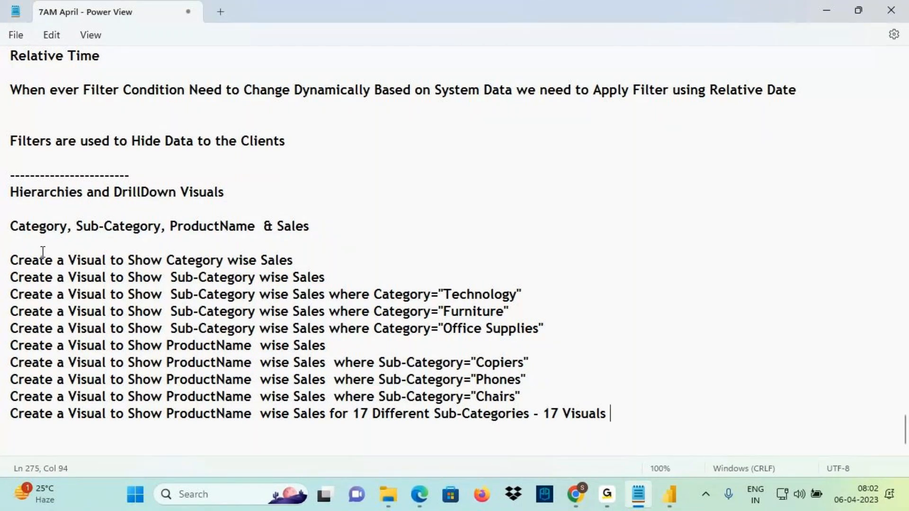
key("ctrl+2")
left_click_drag(16, 234, 242, 238)
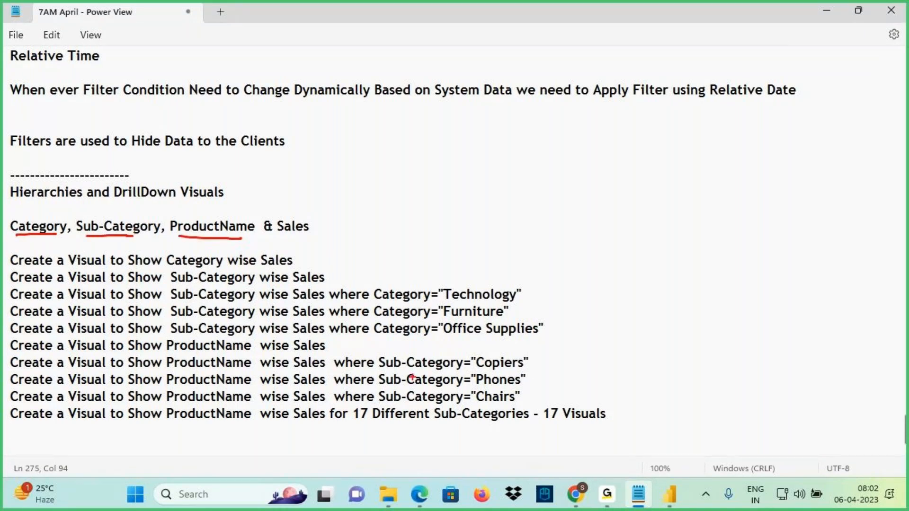
mouse_move(1, 356)
left_mouse_down()
mouse_move(37, 369)
mouse_move(622, 443)
left_mouse_up()
mouse_move(618, 356)
left_mouse_down()
mouse_move(646, 406)
mouse_move(662, 378)
mouse_move(636, 414)
left_mouse_up()
left_click_drag(682, 376, 682, 406)
left_click_drag(691, 370, 701, 408)
left_click_drag(697, 390, 734, 390)
left_click_drag(182, 425, 429, 425)
left_click_drag(469, 423, 615, 423)
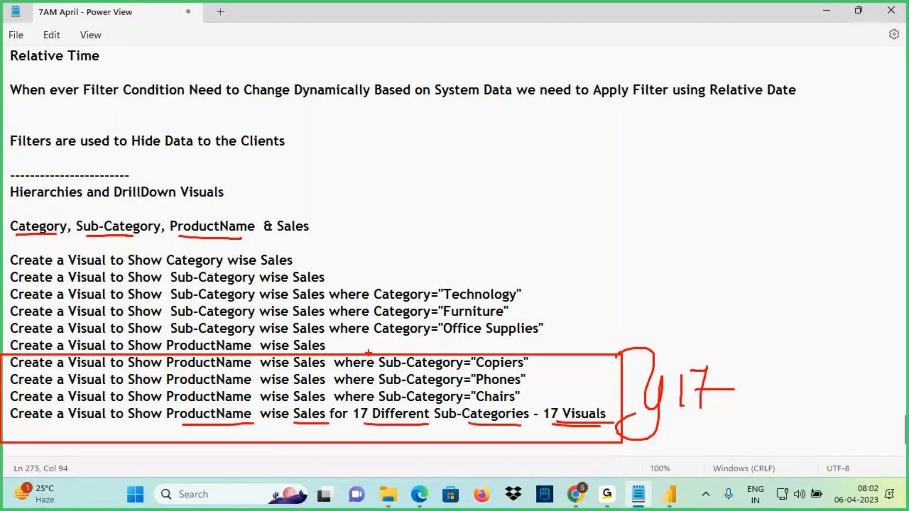
left_click_drag(332, 347, 373, 348)
left_click_drag(353, 337, 348, 362)
left_click_drag(376, 345, 375, 360)
left_click_drag(418, 337, 406, 353)
mouse_move(530, 281)
left_mouse_down()
mouse_move(533, 342)
mouse_move(534, 327)
left_mouse_up()
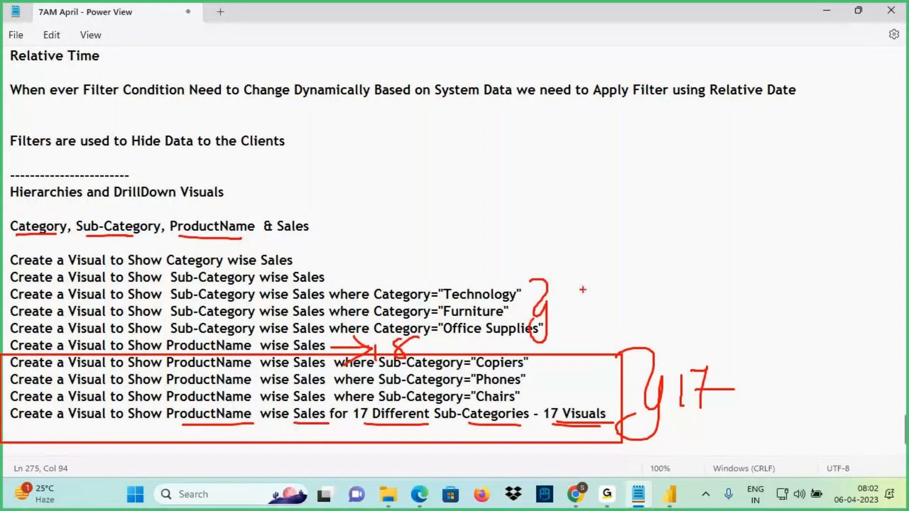
left_click_drag(298, 262, 330, 247)
left_click_drag(331, 280, 362, 266)
mouse_move(446, 208)
left_mouse_down()
mouse_move(464, 200)
mouse_move(466, 230)
left_mouse_up()
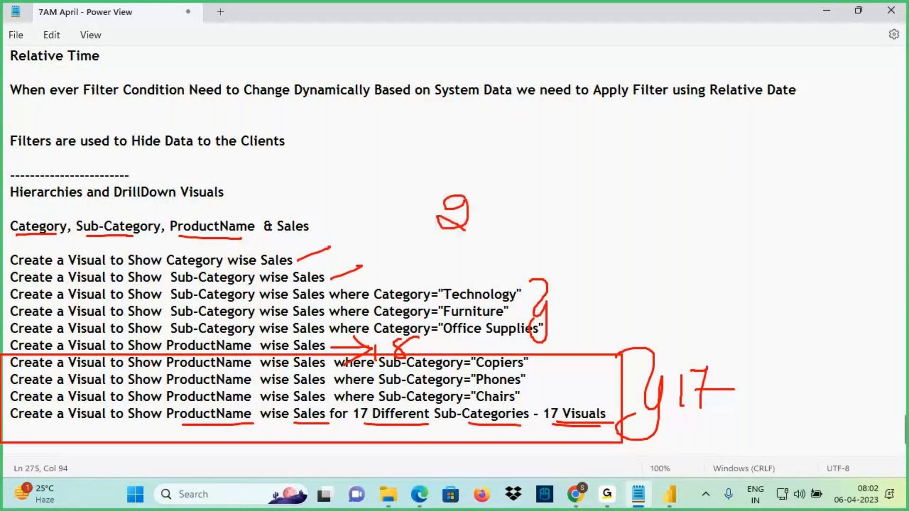
left_click_drag(476, 200, 469, 232)
mouse_move(483, 183)
left_mouse_down()
mouse_move(428, 248)
mouse_move(528, 191)
mouse_move(407, 201)
left_mouse_up()
left_click_drag(21, 235, 232, 234)
left_click_drag(161, 206, 249, 219)
left_click_drag(442, 155, 462, 185)
left_click_drag(453, 244, 498, 240)
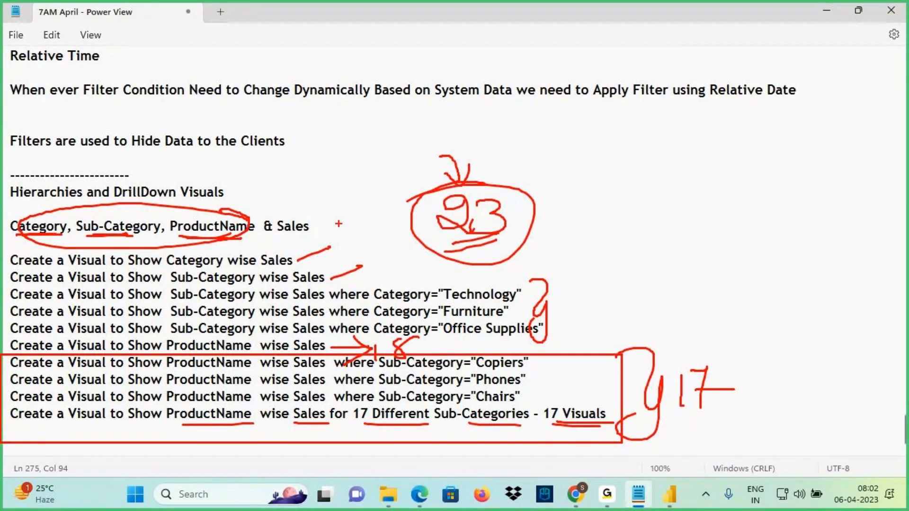
left_click_drag(351, 215, 106, 438)
left_click_drag(110, 256, 364, 424)
left_click_drag(457, 130, 491, 189)
mouse_move(534, 209)
left_mouse_down()
mouse_move(598, 187)
mouse_move(568, 217)
left_mouse_up()
mouse_move(645, 160)
left_mouse_down()
mouse_move(642, 189)
mouse_move(656, 156)
left_mouse_up()
left_click_drag(659, 161, 659, 168)
mouse_move(663, 167)
left_mouse_down()
mouse_move(668, 156)
mouse_move(677, 167)
mouse_move(720, 160)
left_mouse_up()
left_click_drag(619, 199, 718, 162)
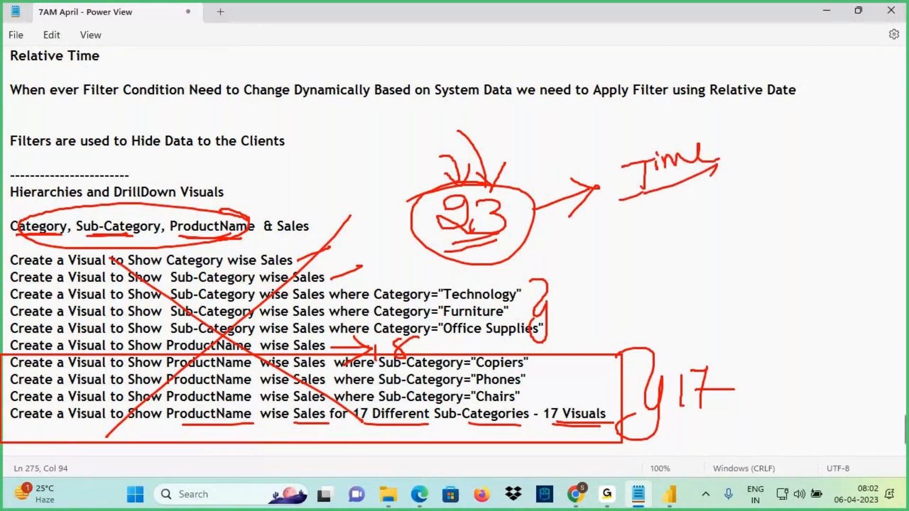
left_click_drag(643, 193, 691, 176)
left_click_drag(710, 137, 732, 157)
mouse_move(767, 119)
left_mouse_down()
mouse_move(725, 160)
mouse_move(751, 172)
left_mouse_up()
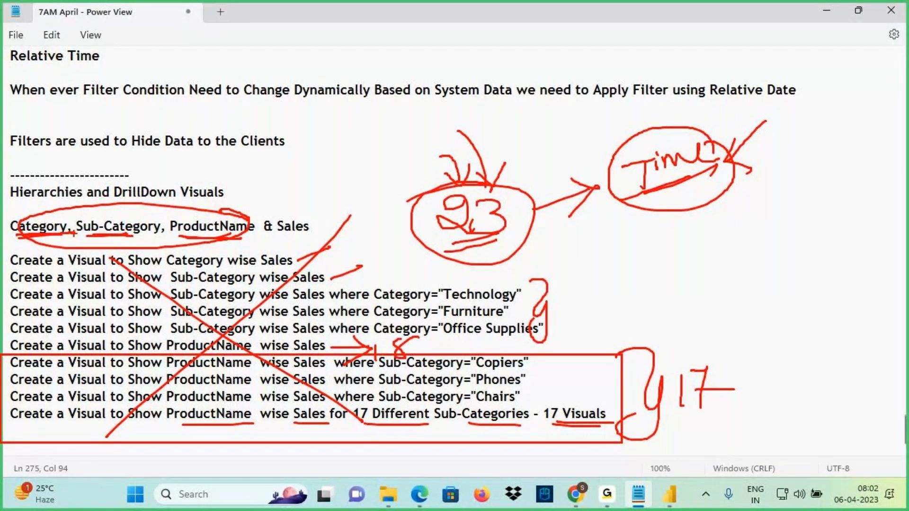
left_click_drag(84, 236, 142, 236)
left_click_drag(157, 238, 232, 234)
left_click_drag(451, 299, 458, 246)
left_click_drag(439, 271, 477, 273)
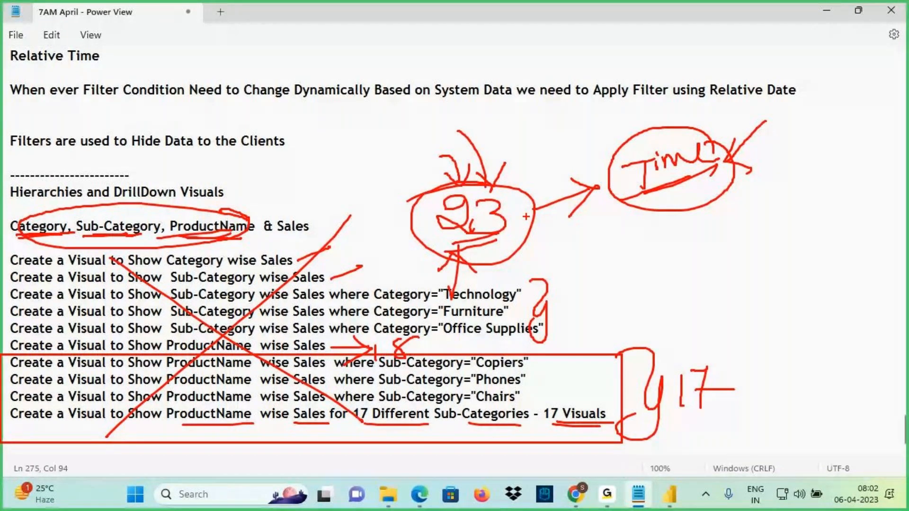
left_click_drag(488, 181, 532, 199)
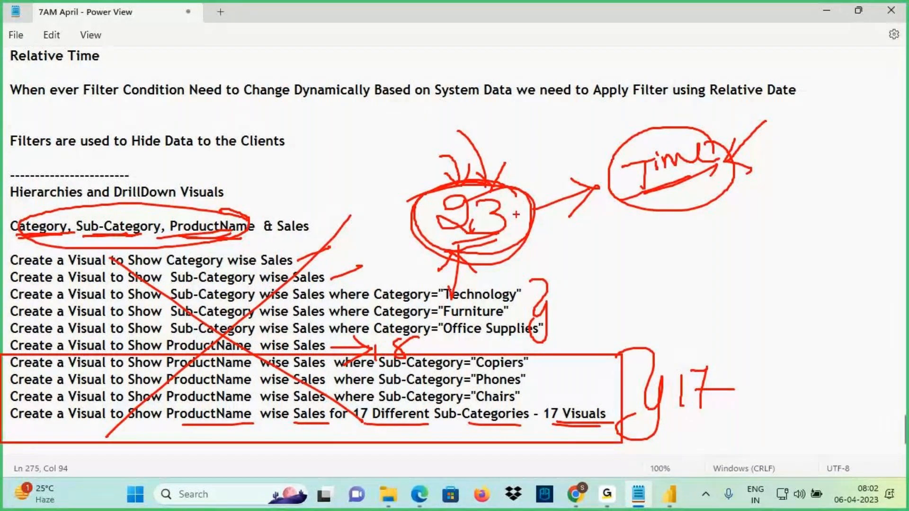
left_click_drag(368, 241, 177, 422)
left_click_drag(158, 203, 395, 422)
left_click_drag(123, 200, 211, 197)
left_click_drag(145, 202, 192, 200)
left_click_drag(335, 194, 340, 234)
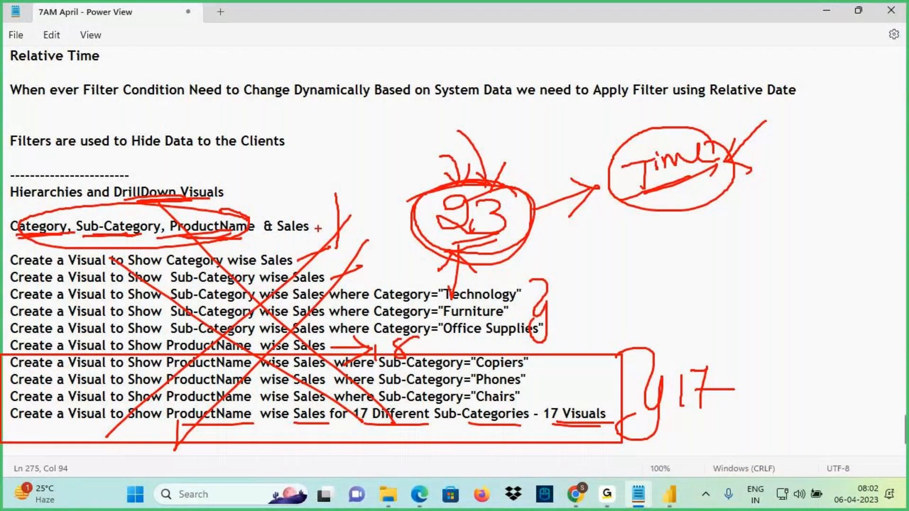
key("Escape")
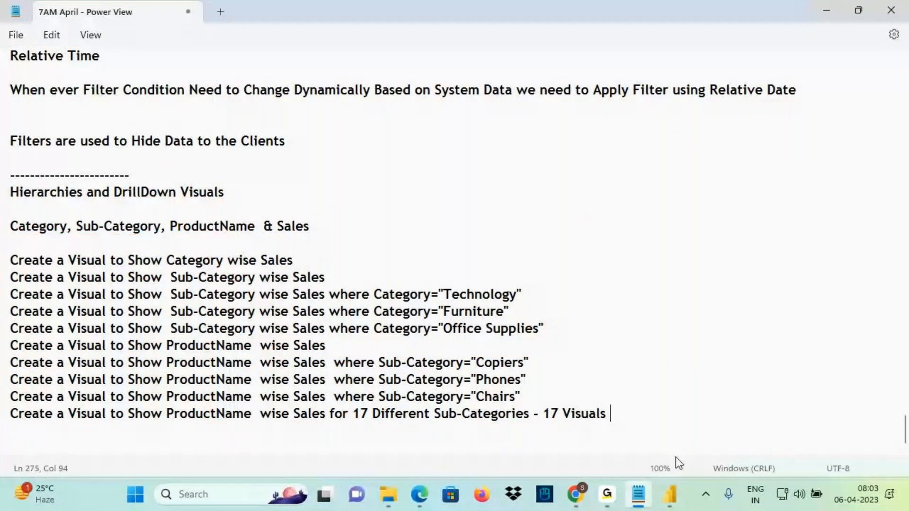
Highlight the Category line and the ten Create a Visual lines in the notes
left_click(12, 227)
left_click_drag(11, 227, 248, 226)
left_click(84, 227)
left_click_drag(365, 431, 18, 260)
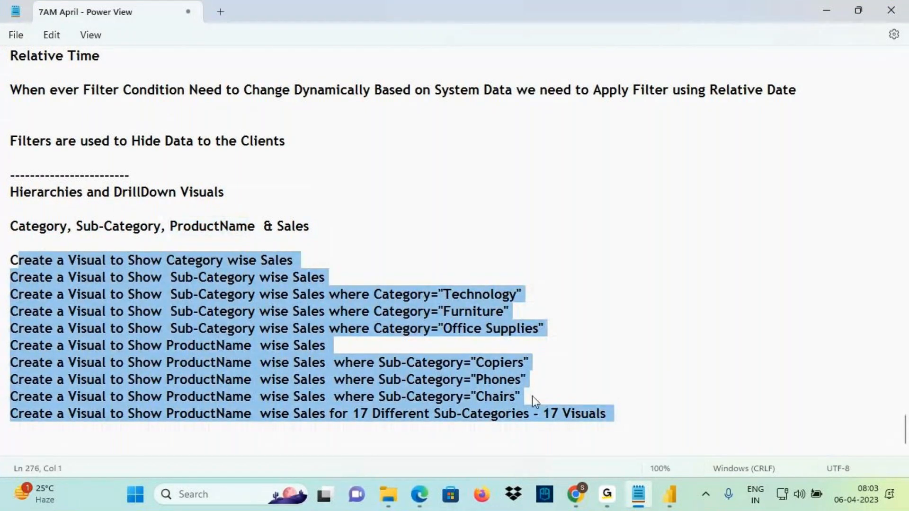
Below the list, type that one DrillDown visual can replace 23 visuals and perform all the analysis
left_click(612, 413)
key("ctrl+End")
left_click(72, 237)
type("In")
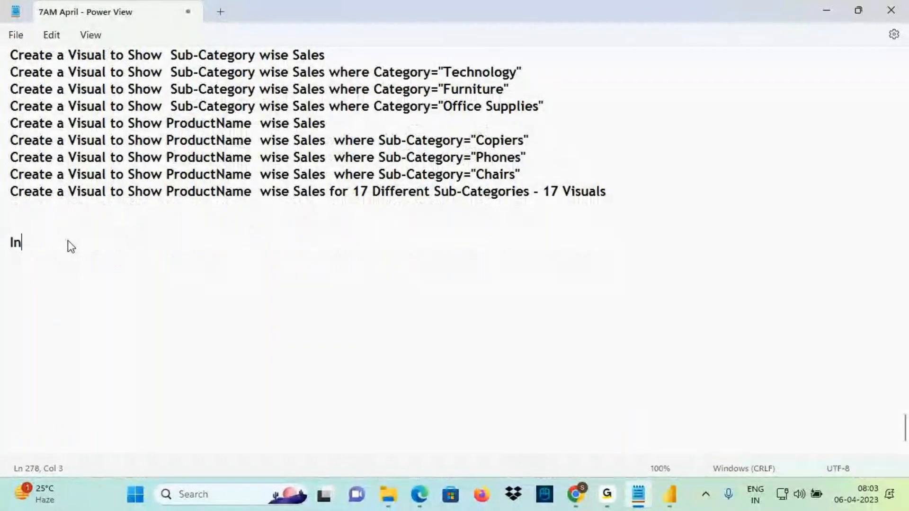
type("stead of Cr")
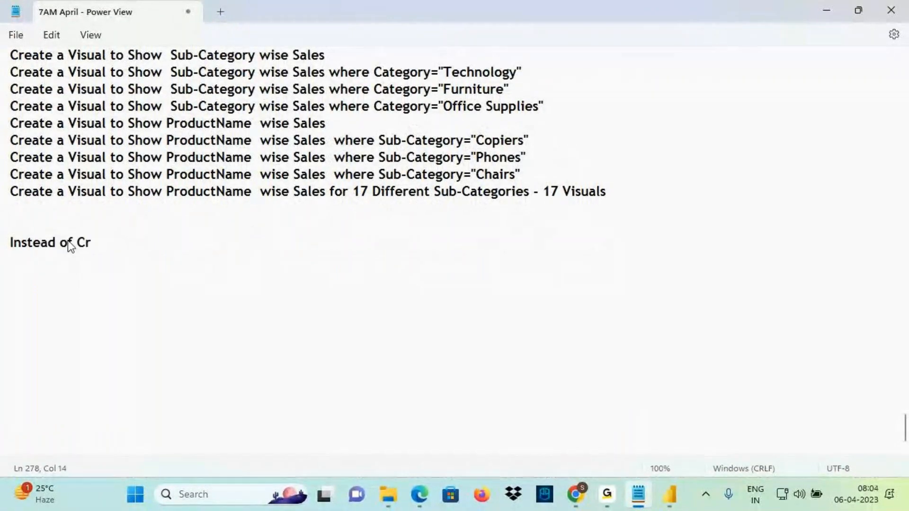
type("eating 23")
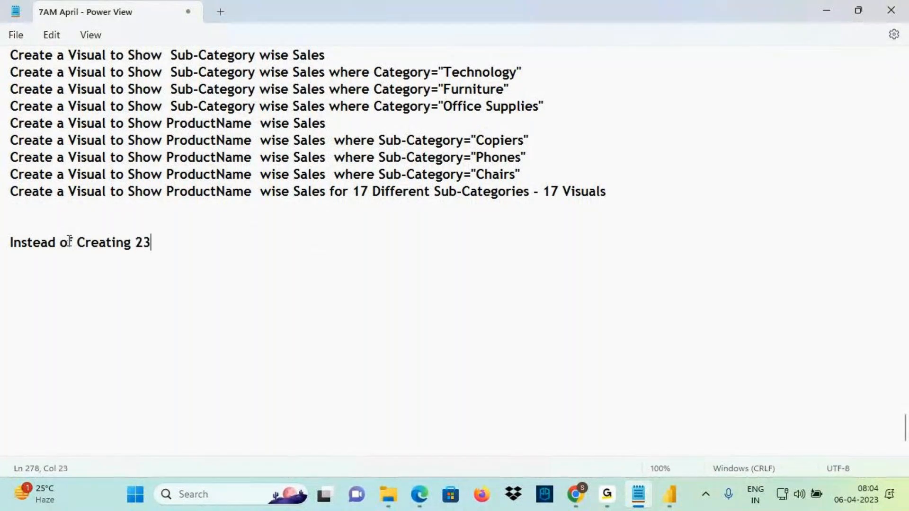
type(" Visuals ")
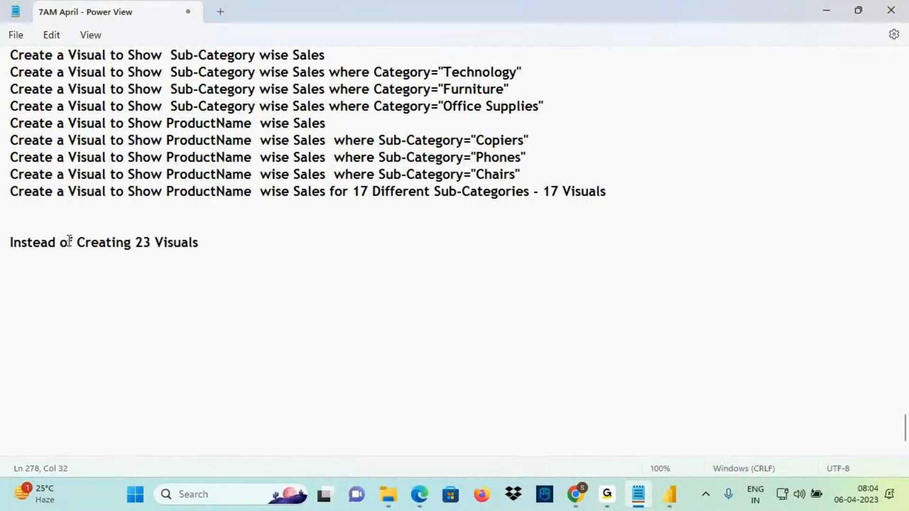
type("if we Can Create One ")
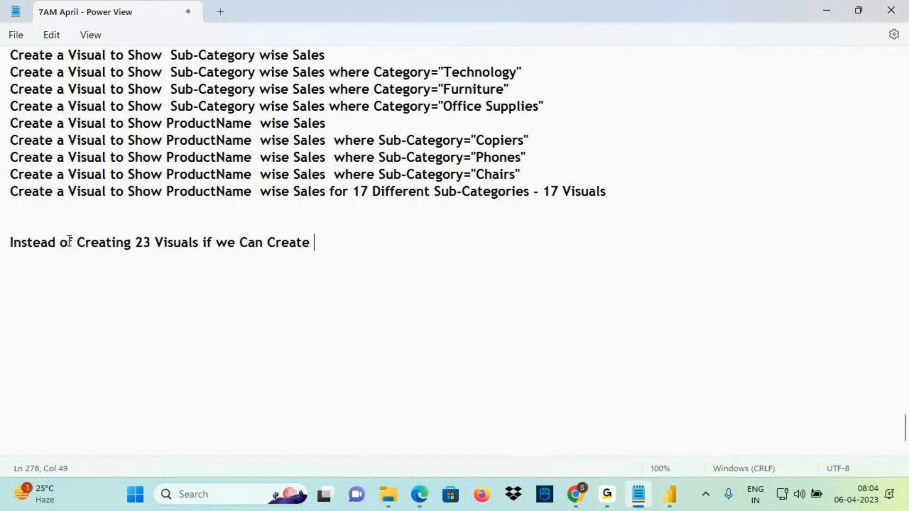
type("Dirl")
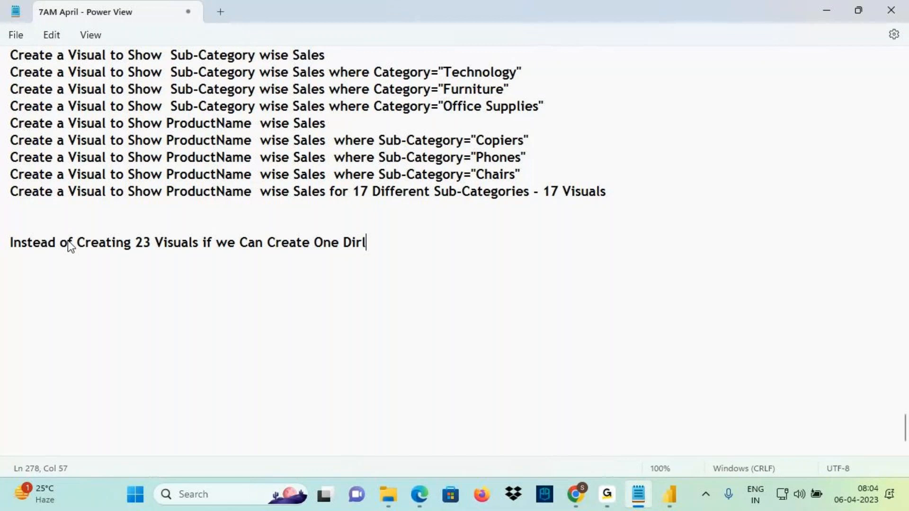
key("BackSpace")
key("BackSpace")
type("r")
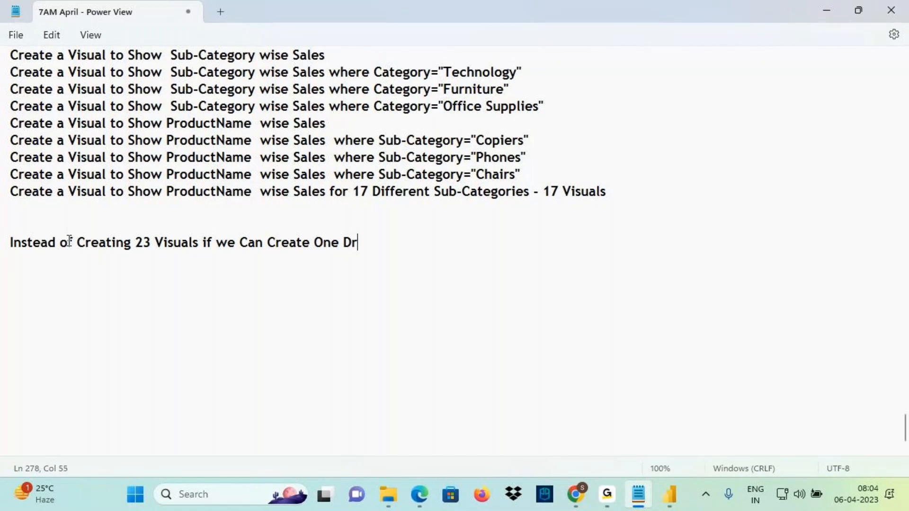
type("illDown")
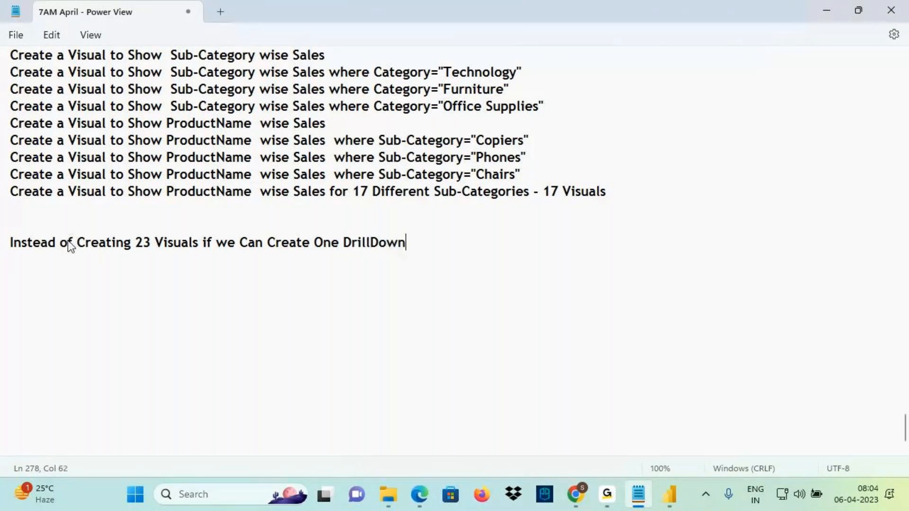
type(" Visuals w")
key("BackSpace")
key("BackSpace")
key("BackSpace")
type("we can ")
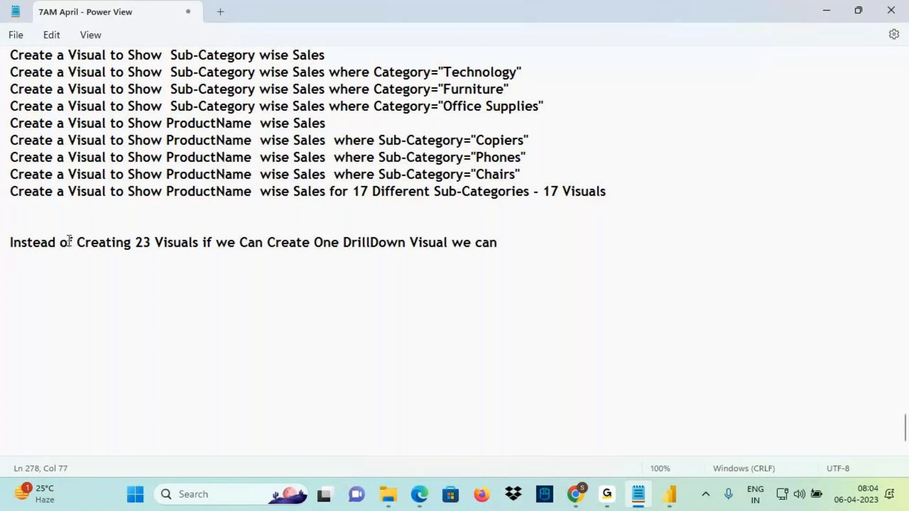
type("Pe")
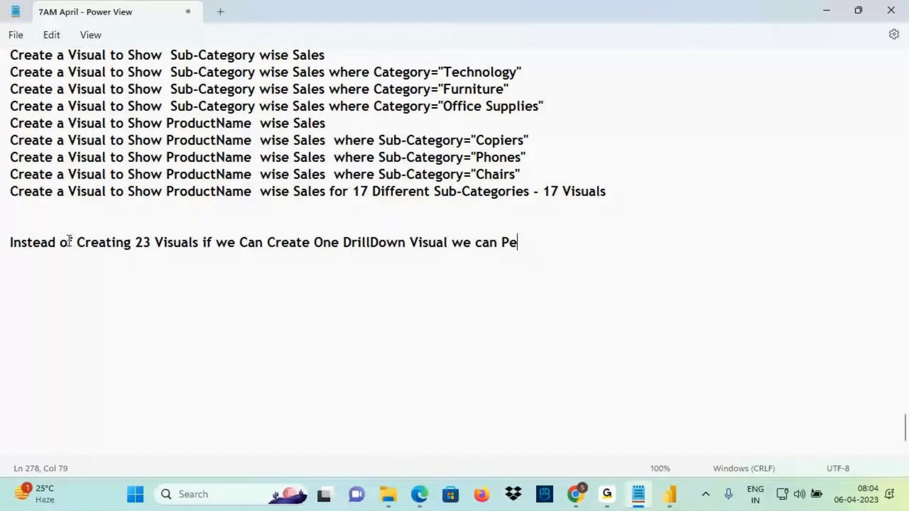
type("rform ")
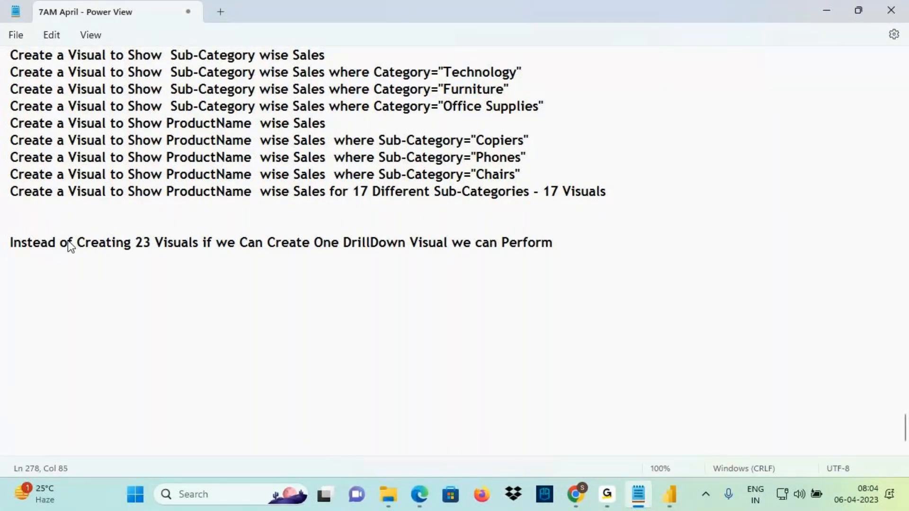
type("all the Ab")
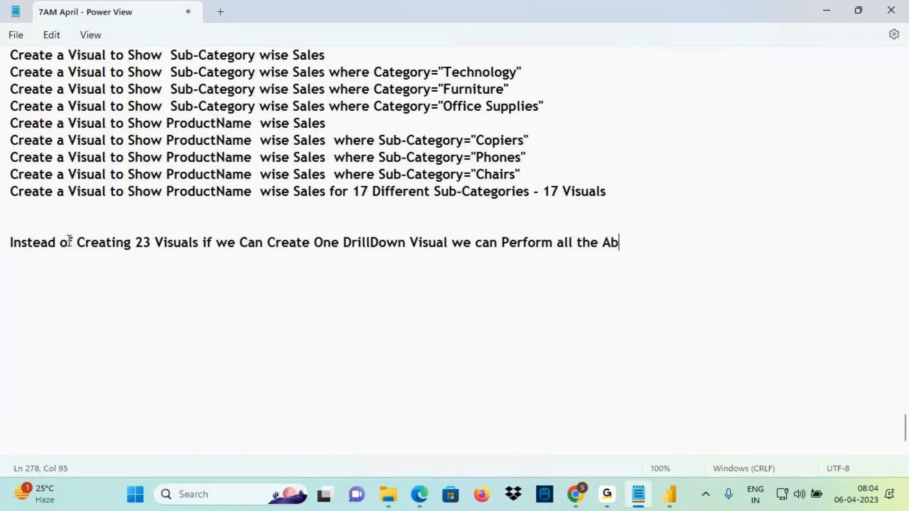
type("ove Anal")
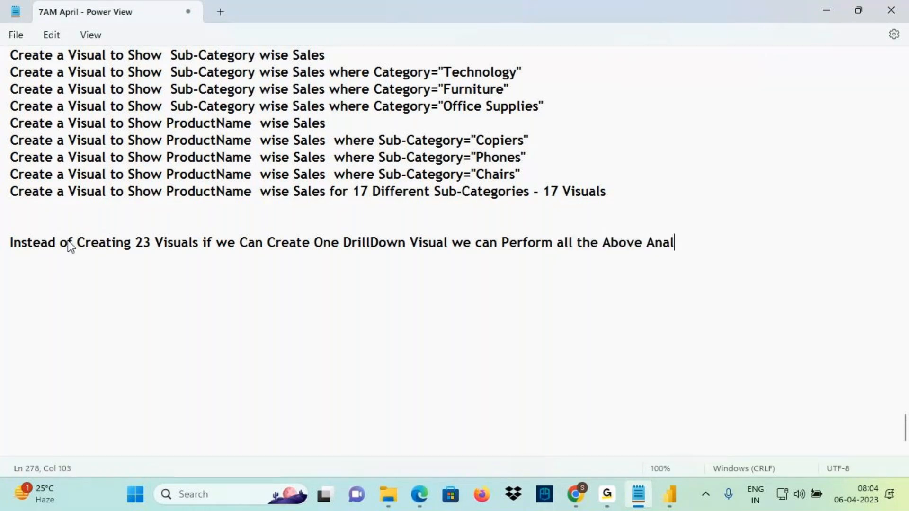
type("ysis in One Visual")
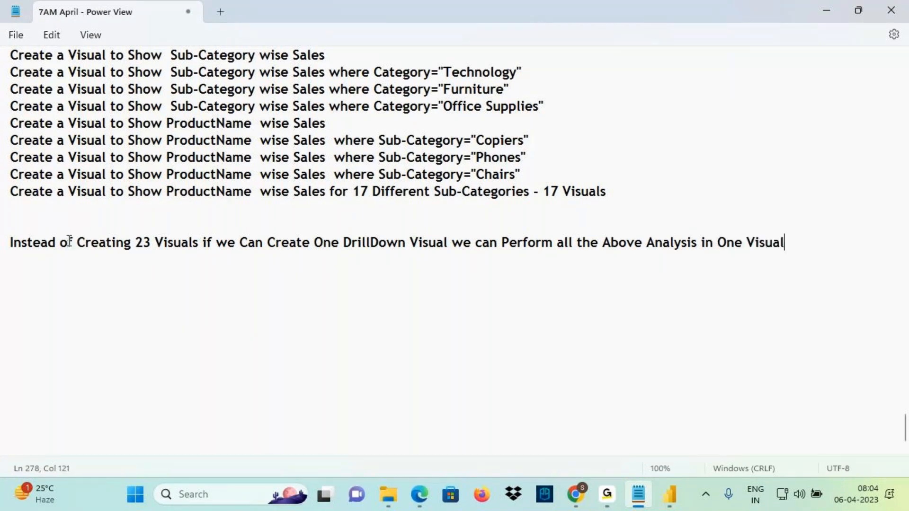
Ink the notes: cross out the visual list, circle 23, underline One Visual, then return to Power BI
scroll(109, 229, "up", 2)
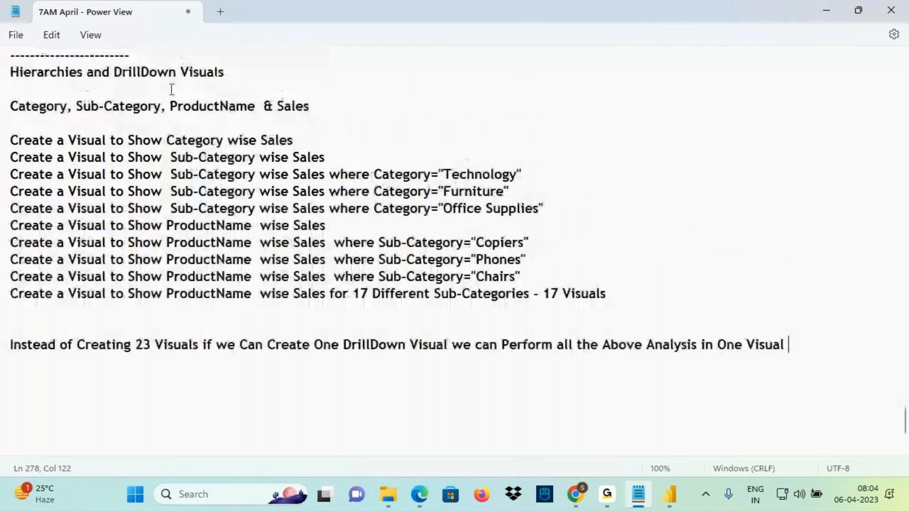
left_click_drag(123, 72, 192, 74)
key("ctrl+2")
mouse_move(297, 131)
left_mouse_down()
mouse_move(247, 188)
mouse_move(74, 310)
left_mouse_up()
left_click_drag(96, 189, 303, 300)
left_click_drag(361, 190, 393, 244)
mouse_move(386, 184)
left_mouse_down()
mouse_move(403, 182)
mouse_move(379, 242)
left_mouse_up()
mouse_move(345, 150)
left_mouse_down()
mouse_move(366, 142)
mouse_move(432, 246)
mouse_move(376, 162)
left_mouse_up()
mouse_move(433, 198)
left_mouse_down()
mouse_move(495, 324)
mouse_move(490, 312)
mouse_move(510, 321)
left_mouse_up()
left_click_drag(724, 358, 798, 347)
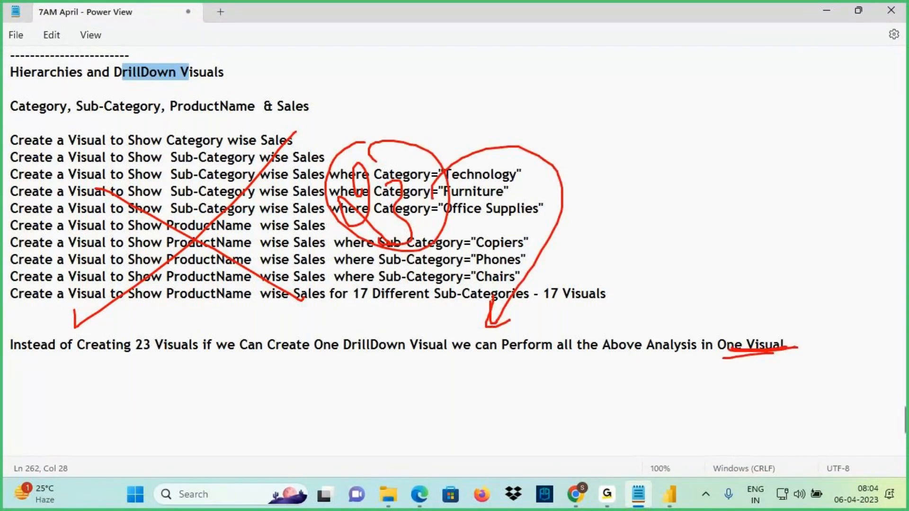
key("Escape")
left_click(674, 503)
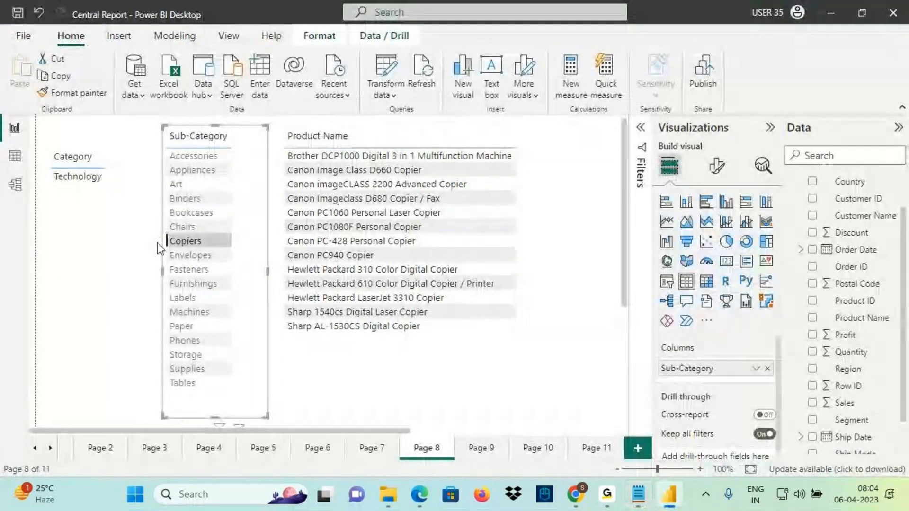
Go to Page 11, then cross out the visual list in Notepad with the screen pen
left_click(480, 448)
left_click(545, 449)
left_click(578, 453)
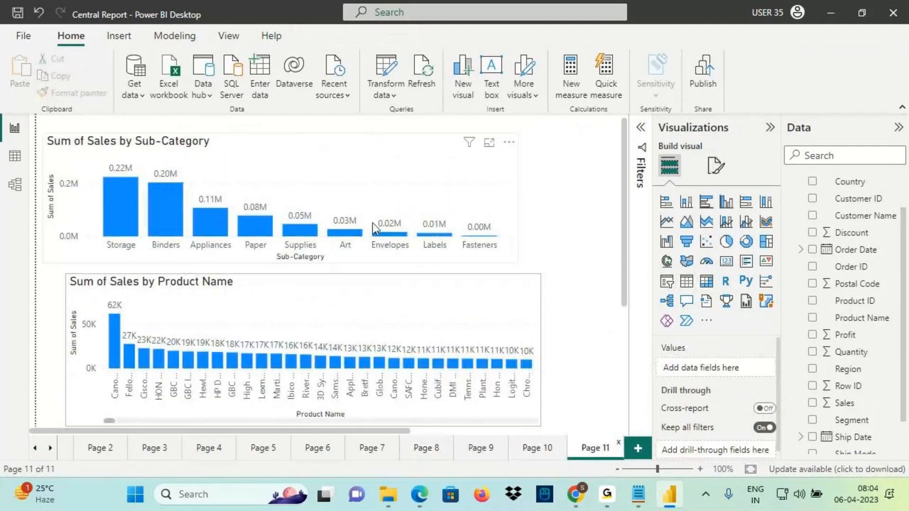
left_click(638, 495)
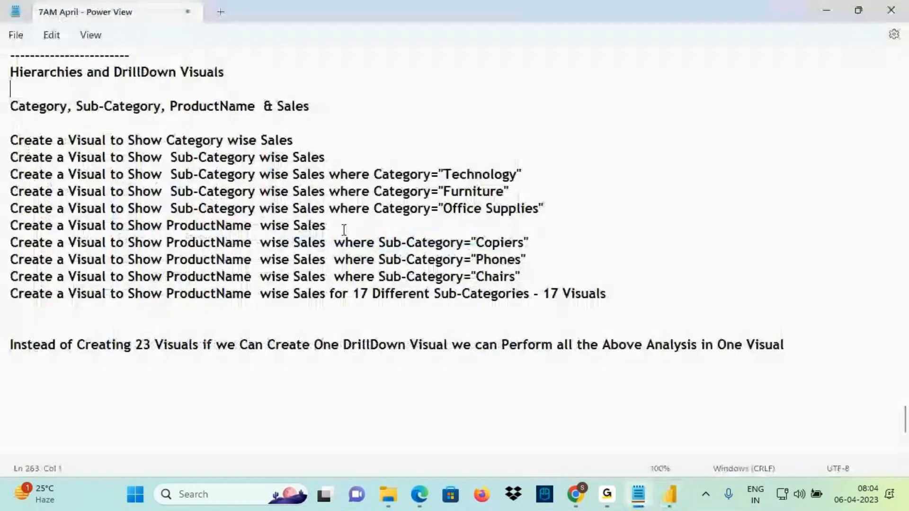
key("ctrl+2")
left_click_drag(302, 143, 126, 287)
mouse_move(146, 171)
left_mouse_down()
mouse_move(303, 267)
mouse_move(326, 303)
left_mouse_up()
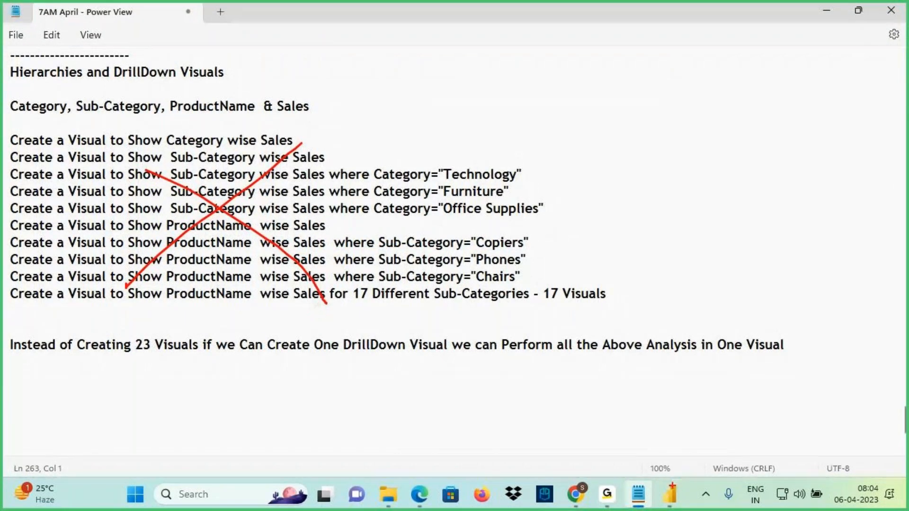
key("Escape")
left_click(672, 497)
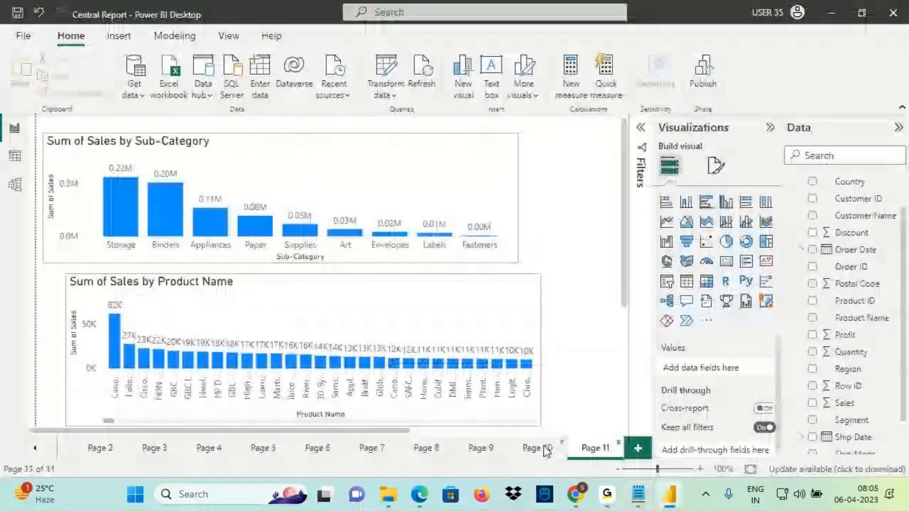
Box the Product Name chart's axis titles, then add blank Page 12 to the report
key("ctrl+2")
left_click_drag(283, 402, 352, 420)
left_click_drag(57, 301, 107, 376)
key("Escape")
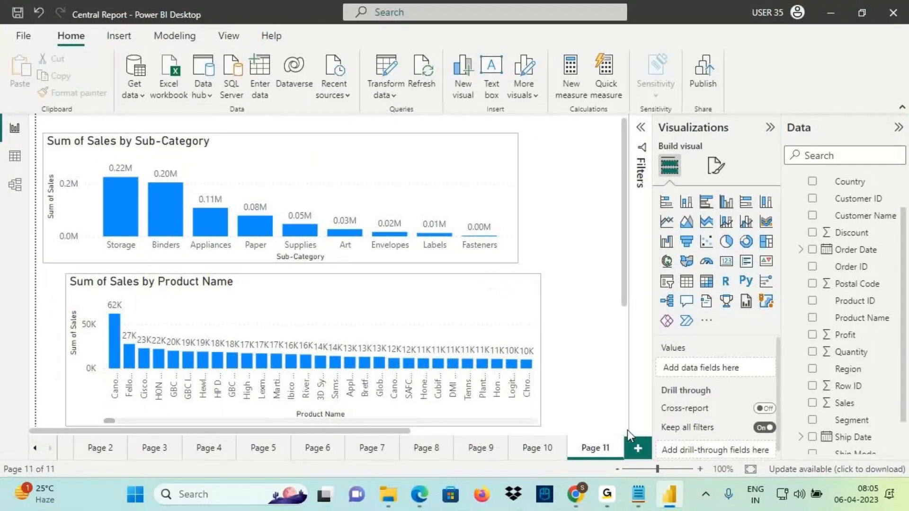
left_click(638, 448)
Add a stacked column chart of Sum of Sales by Product Name, positioned and enlarged mid-page
left_click(687, 202)
left_click_drag(116, 214, 331, 233)
left_click_drag(260, 237, 63, 228)
scroll(866, 429, "down", 1)
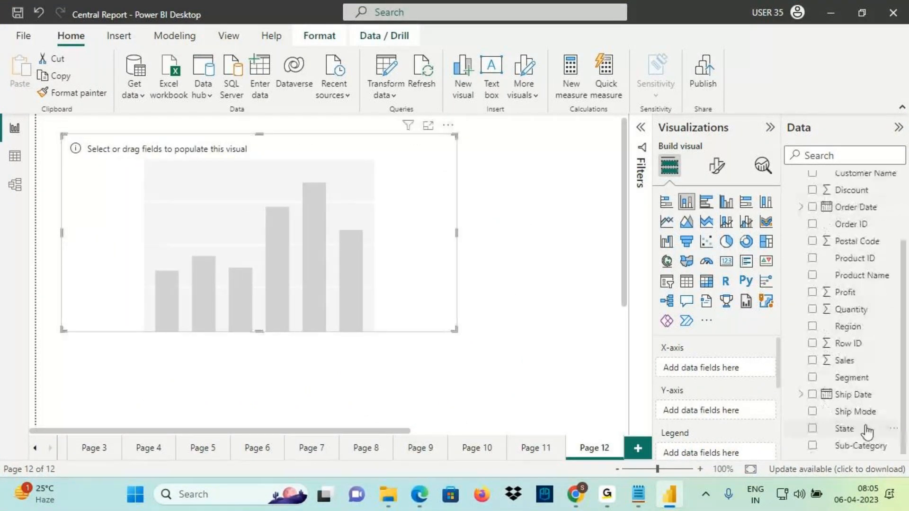
left_click(813, 275)
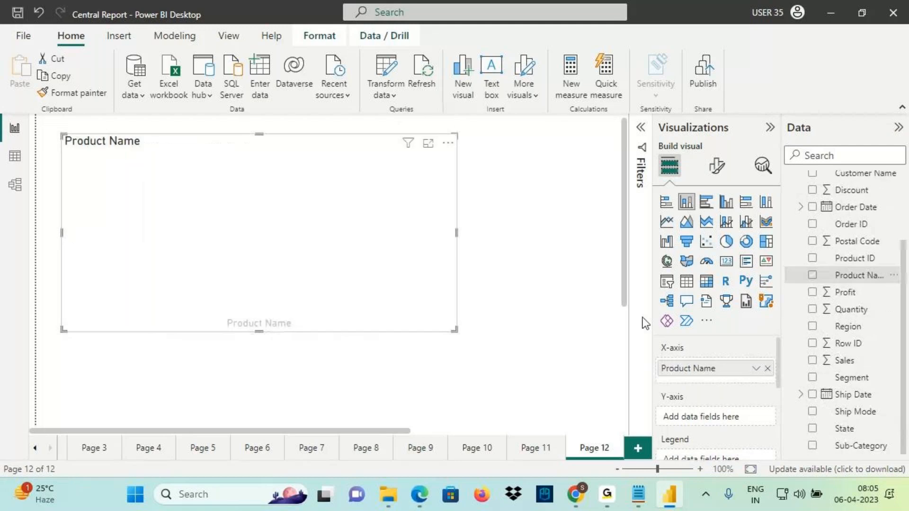
left_click(846, 362)
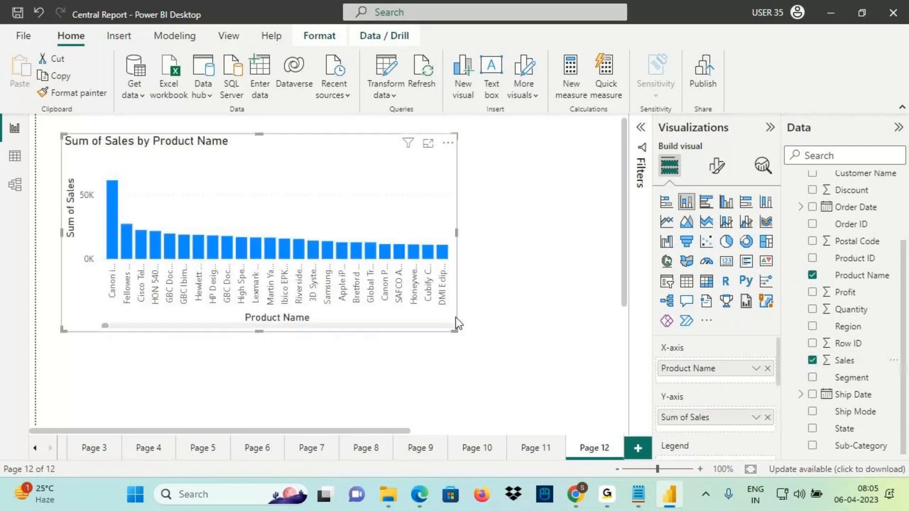
left_click_drag(454, 330, 467, 281)
Copy Page 11's Sub-Category chart formatting onto the Page 12 Product Name chart with Format painter
left_click(521, 453)
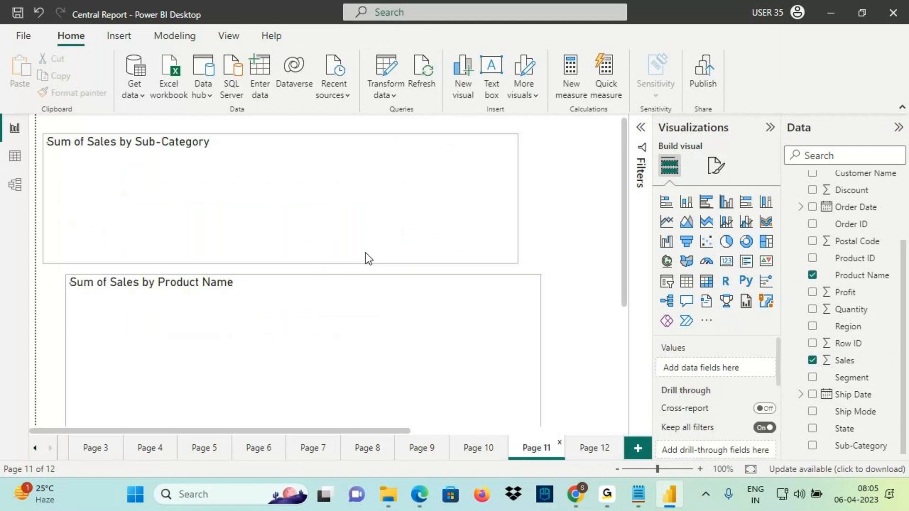
left_click(356, 201)
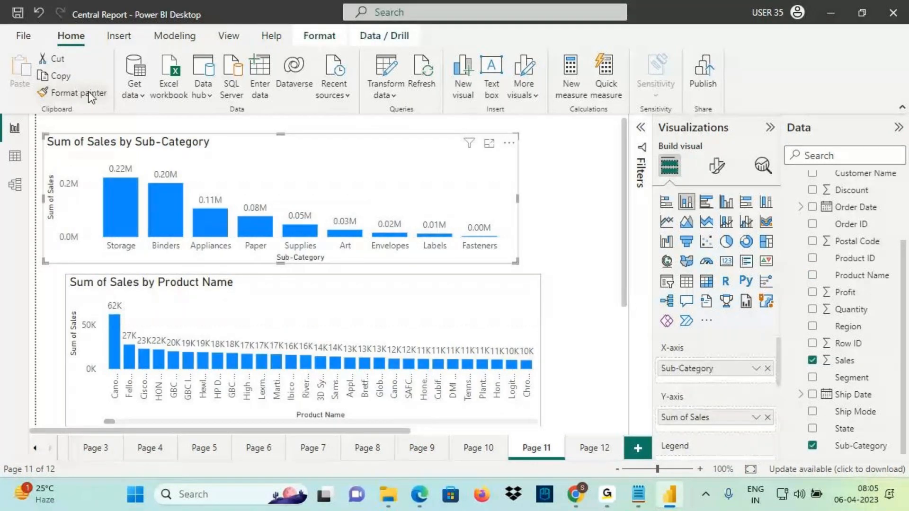
left_click(87, 90)
left_click(582, 448)
left_click(299, 223)
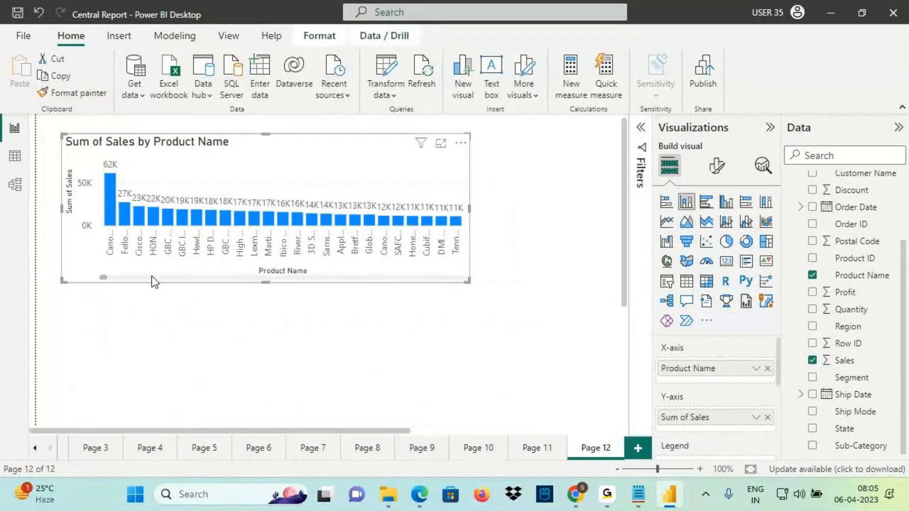
Scroll the Product Name chart and draw on-screen markup over its columns, then clear it
mouse_move(110, 280)
left_mouse_down()
mouse_move(229, 278)
mouse_move(122, 274)
left_mouse_up()
key("ctrl+2")
left_click_drag(264, 202, 294, 182)
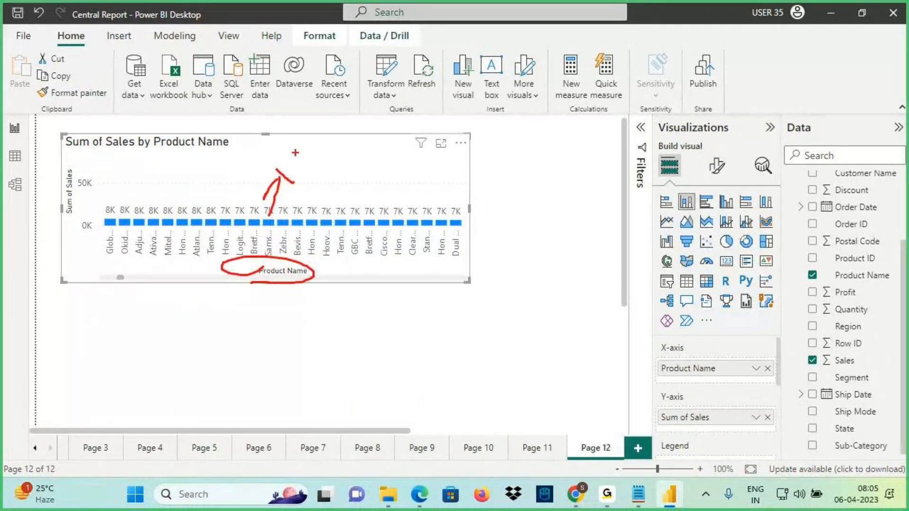
left_click_drag(298, 150, 296, 177)
left_click_drag(308, 157, 327, 179)
mouse_move(314, 134)
left_mouse_down()
mouse_move(303, 192)
mouse_move(284, 163)
left_mouse_up()
left_click_drag(356, 132, 276, 186)
left_click_drag(268, 136, 345, 182)
mouse_move(415, 136)
left_mouse_down()
mouse_move(417, 165)
mouse_move(396, 142)
left_mouse_up()
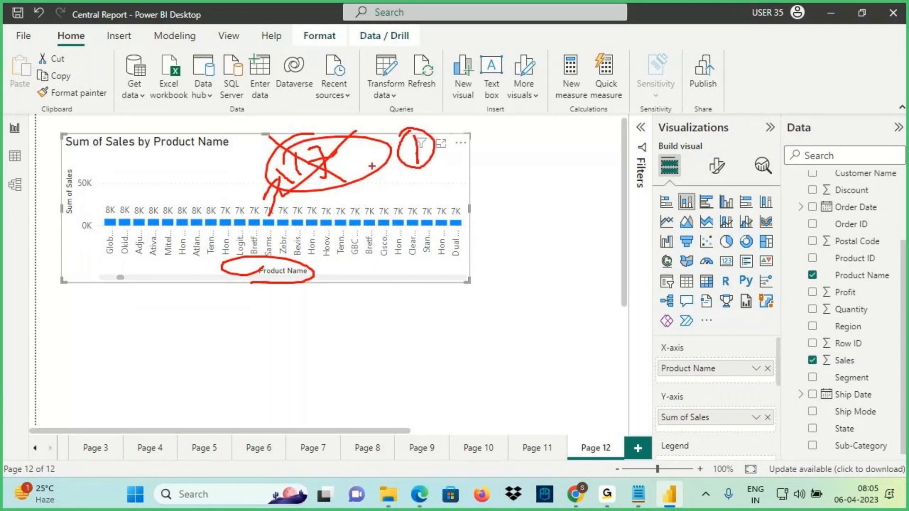
key("Escape")
Add Sub-Category as a visual-level filter with only Copiers ticked, then hide the Filters pane
left_click(640, 170)
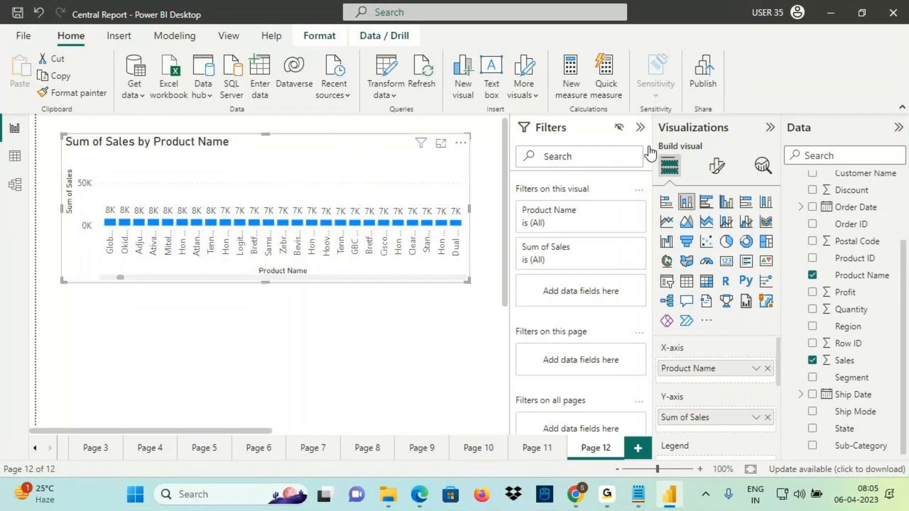
left_click_drag(856, 448, 605, 307)
left_click(544, 397)
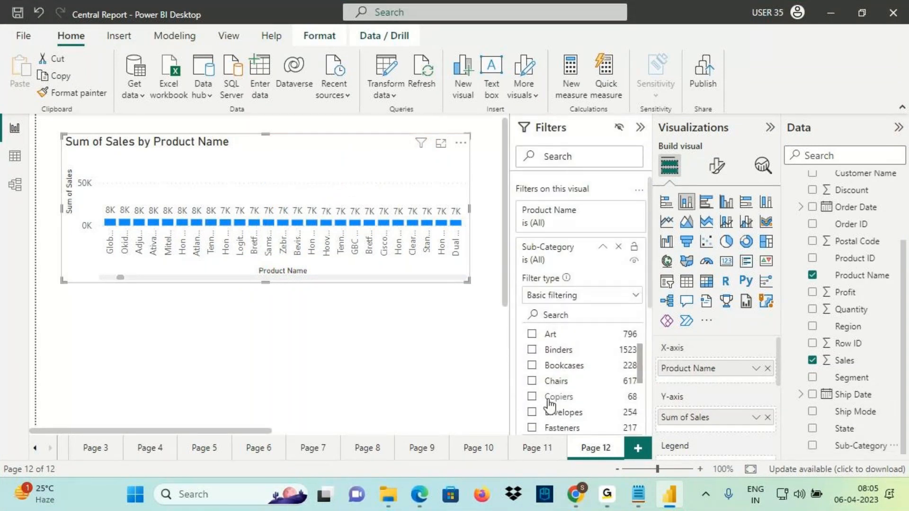
left_click(603, 247)
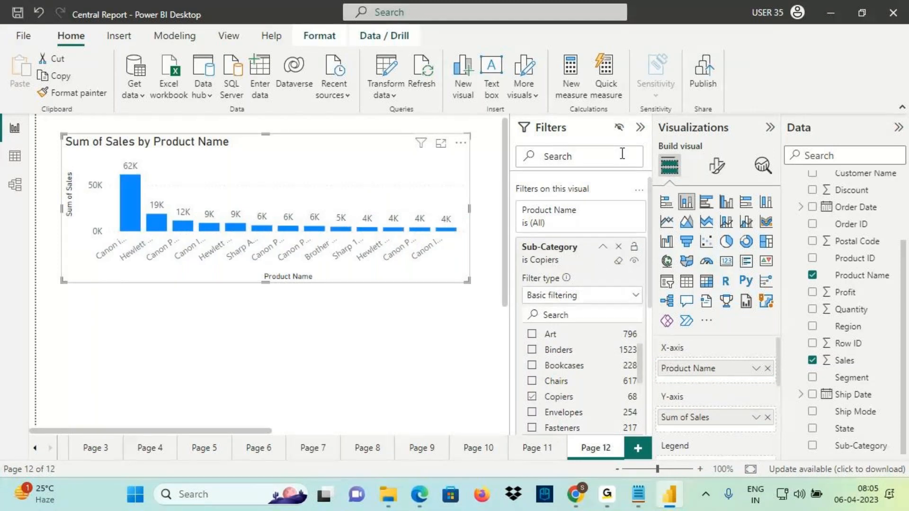
left_click(640, 127)
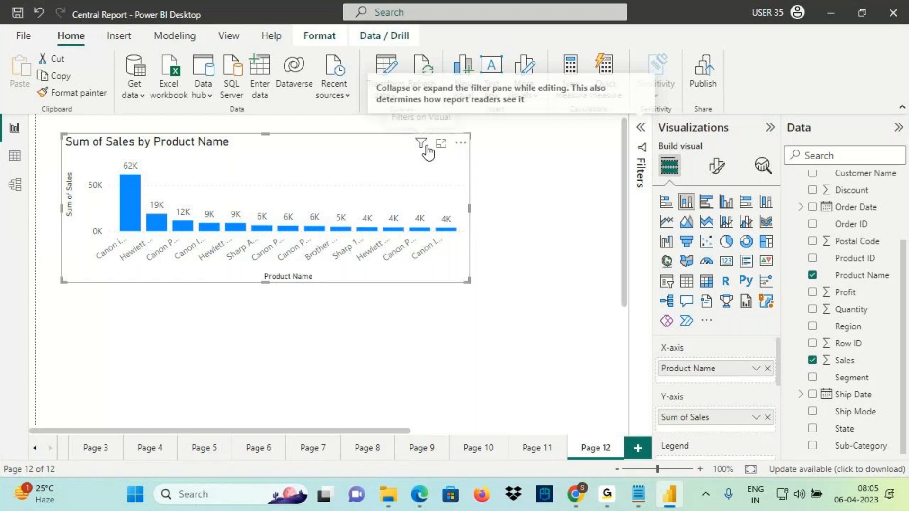
Draw on-screen markup over the filtered chart of 13 copier products, then clear it
mouse_move(427, 148)
left_click_drag(111, 153, 153, 149)
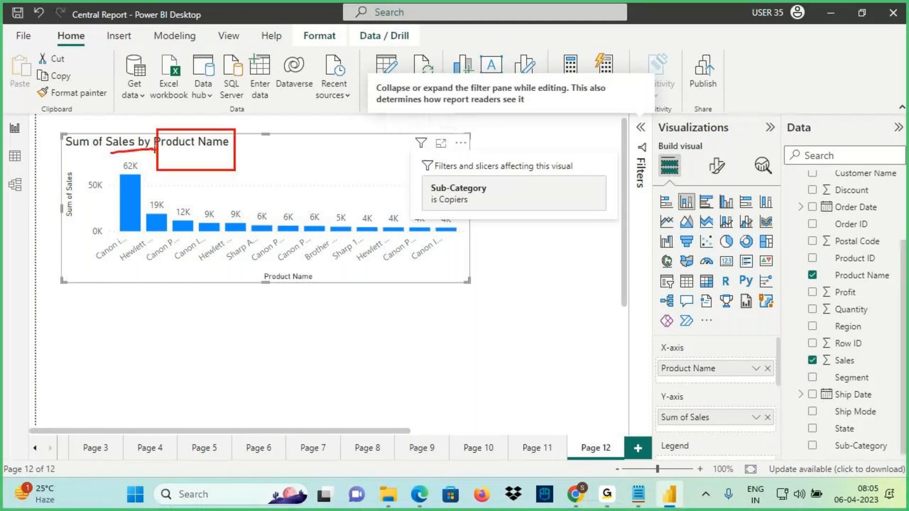
mouse_move(434, 193)
left_mouse_down()
mouse_move(467, 192)
mouse_move(466, 206)
mouse_move(443, 208)
left_mouse_up()
left_click_drag(272, 192, 273, 206)
mouse_move(282, 195)
left_mouse_down()
mouse_move(283, 226)
mouse_move(273, 179)
left_mouse_up()
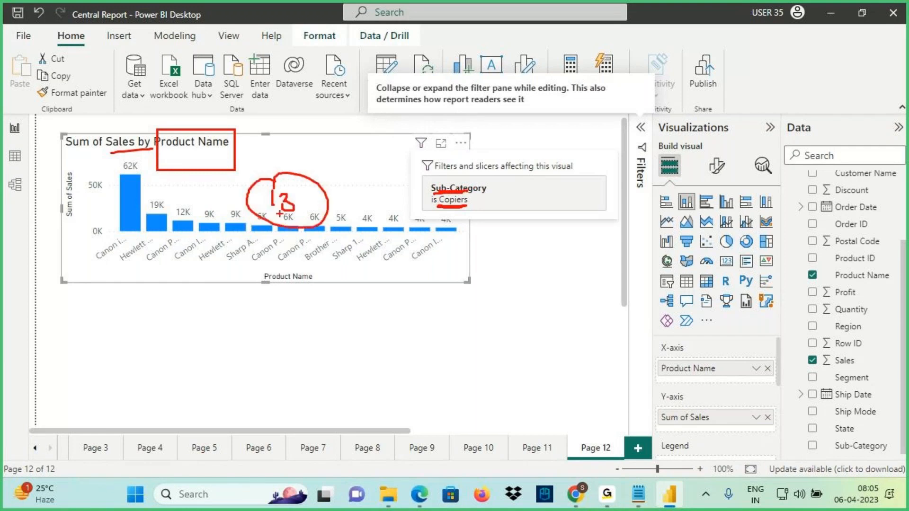
left_click_drag(281, 211, 301, 209)
left_click_drag(263, 220, 299, 219)
left_click_drag(105, 177, 158, 174)
left_click_drag(139, 207, 164, 209)
left_click_drag(169, 223, 215, 219)
mouse_move(205, 199)
left_mouse_down()
mouse_move(274, 162)
mouse_move(262, 186)
left_mouse_up()
left_click(310, 139)
left_click_drag(289, 143, 330, 140)
mouse_move(338, 118)
left_mouse_down()
mouse_move(337, 141)
mouse_move(361, 108)
left_mouse_up()
mouse_move(364, 111)
left_mouse_down()
mouse_move(366, 128)
mouse_move(377, 101)
mouse_move(375, 129)
left_mouse_up()
left_click(313, 152)
left_click_drag(311, 154, 364, 137)
mouse_move(379, 97)
left_mouse_down()
mouse_move(386, 111)
mouse_move(246, 51)
mouse_move(142, 206)
left_mouse_up()
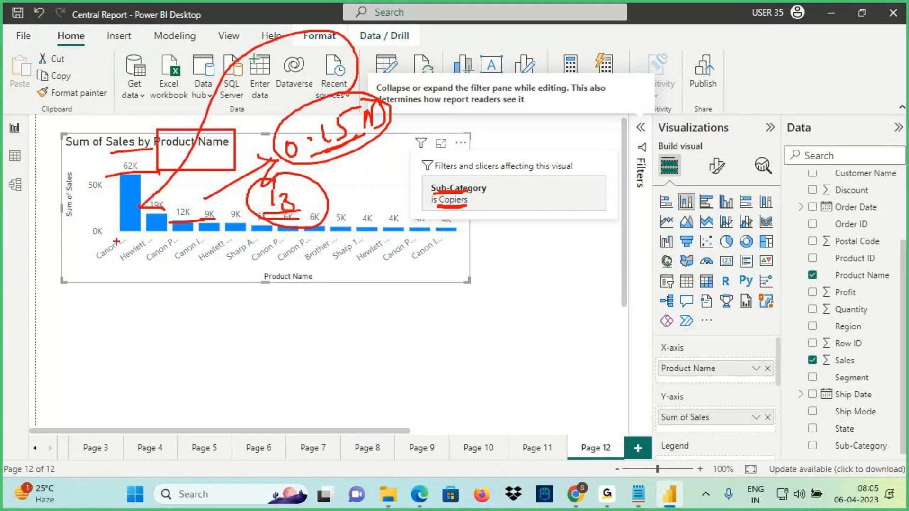
key("Escape")
mouse_move(127, 218)
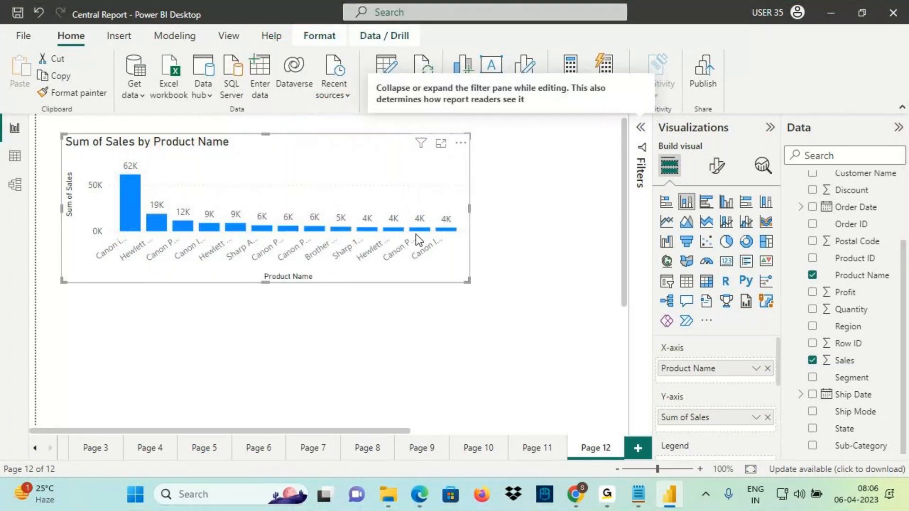
mouse_move(450, 234)
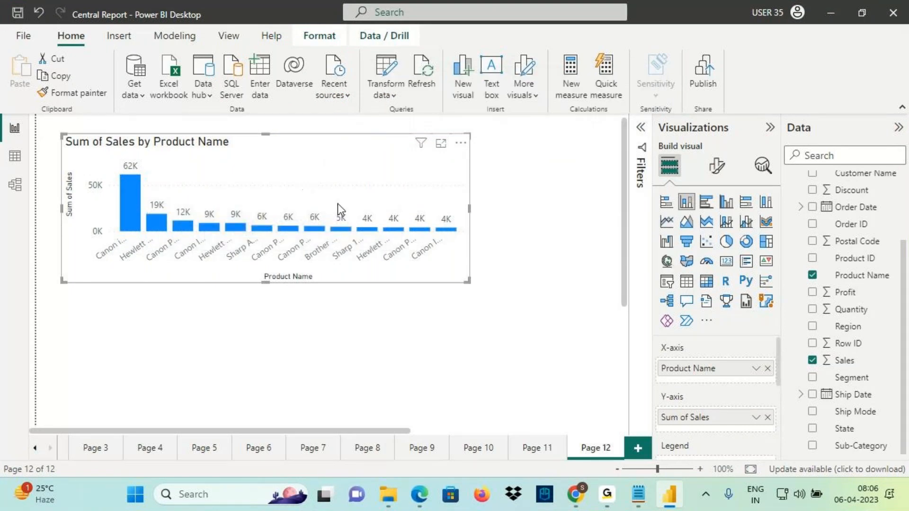
left_click(638, 494)
scroll(223, 282, "up", 2)
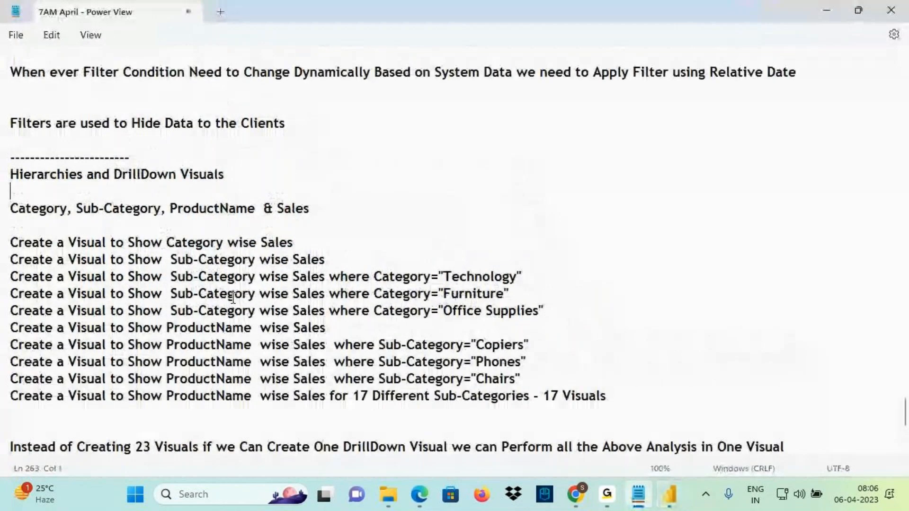
scroll(280, 322, "down", 2)
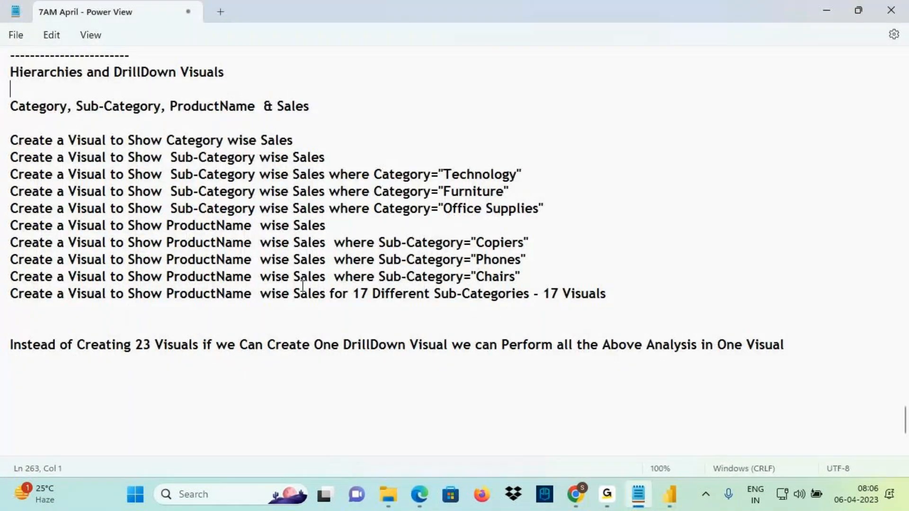
key("ctrl+2")
left_click_drag(391, 140, 249, 259)
left_click_drag(254, 146, 456, 316)
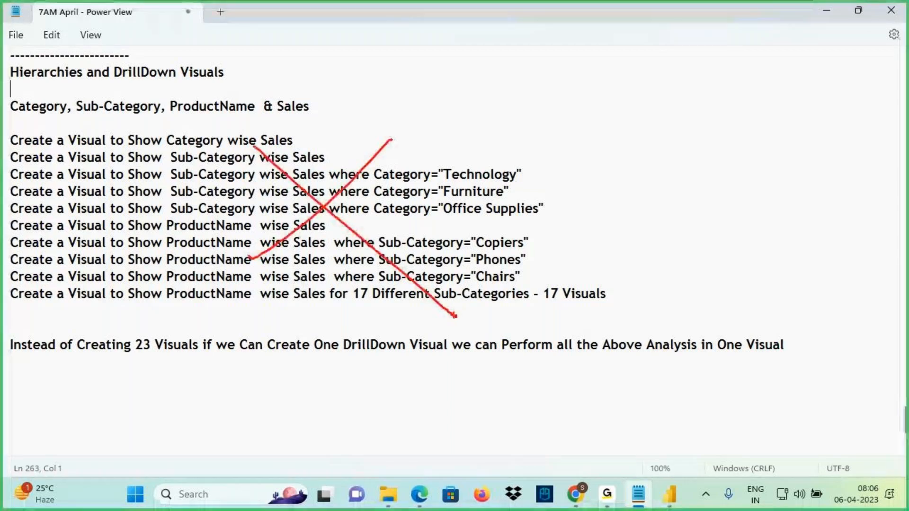
key("Escape")
left_click_drag(339, 345, 452, 345)
left_click(612, 294)
left_click_drag(612, 293, 235, 174)
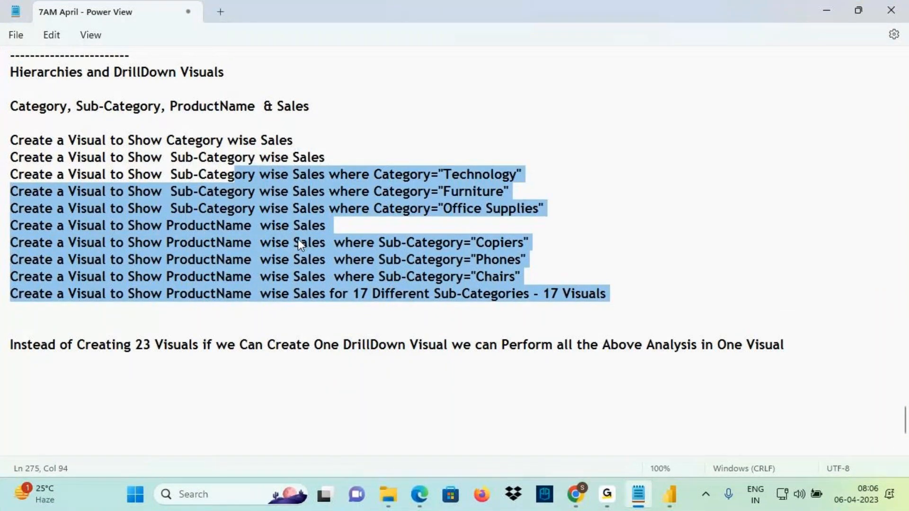
scroll(298, 240, "up", 2)
left_click_drag(127, 174, 232, 175)
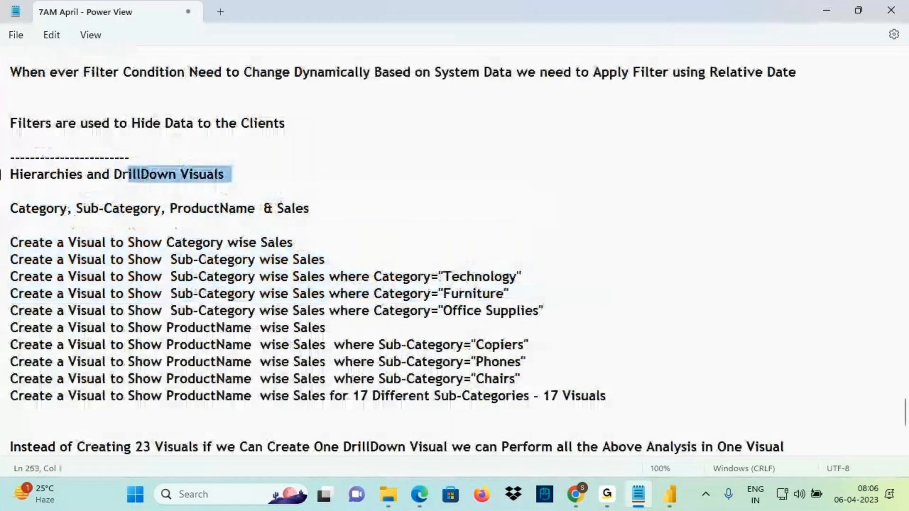
left_click(21, 174)
left_click_drag(22, 174, 70, 174)
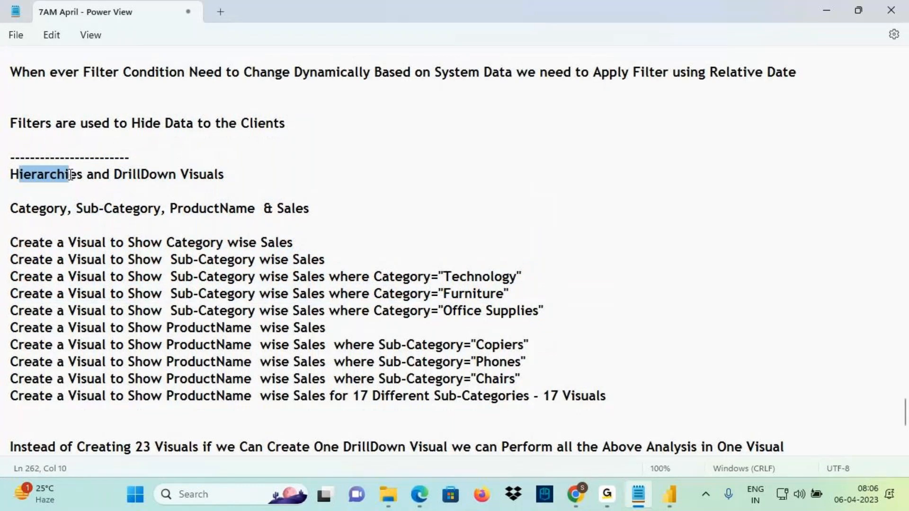
left_click_drag(11, 175, 623, 435)
scroll(617, 444, "down", 1)
left_click(669, 494)
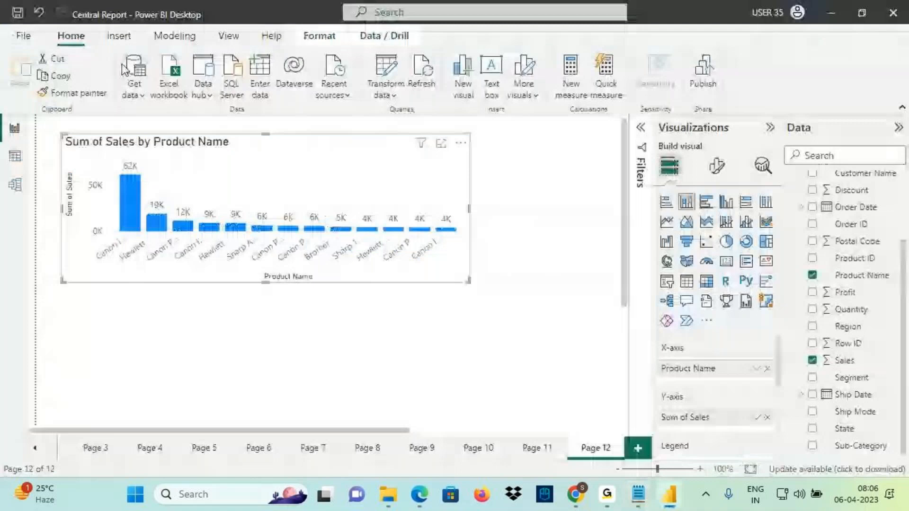
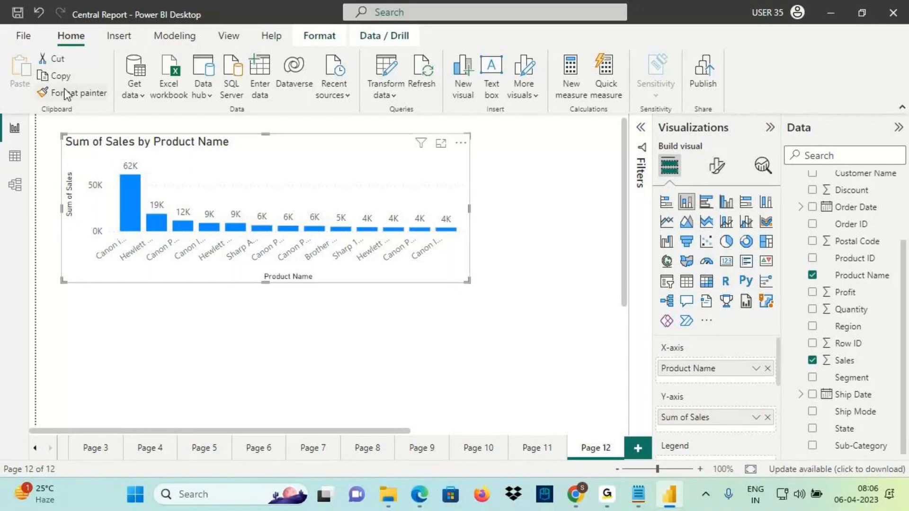
Save Central Report, briefly underline its title with the screen pen, and open the File menu
left_click(18, 15)
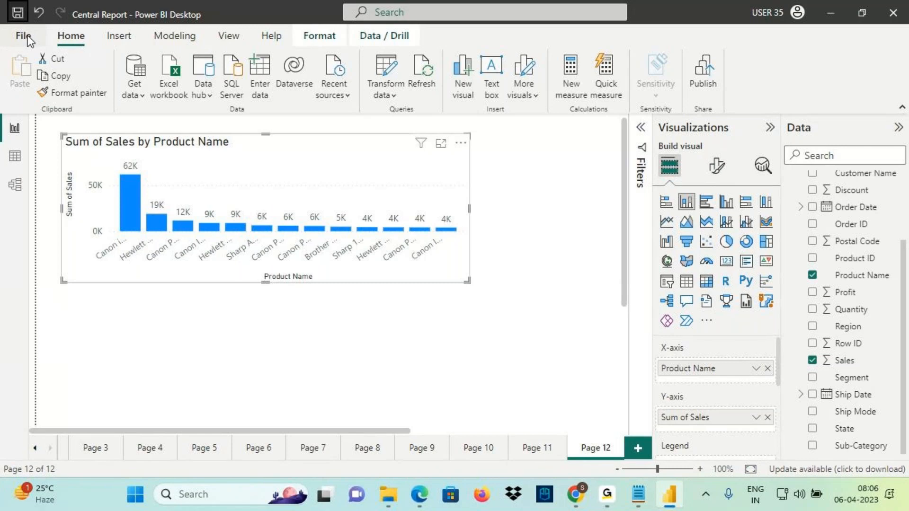
key("ctrl+2")
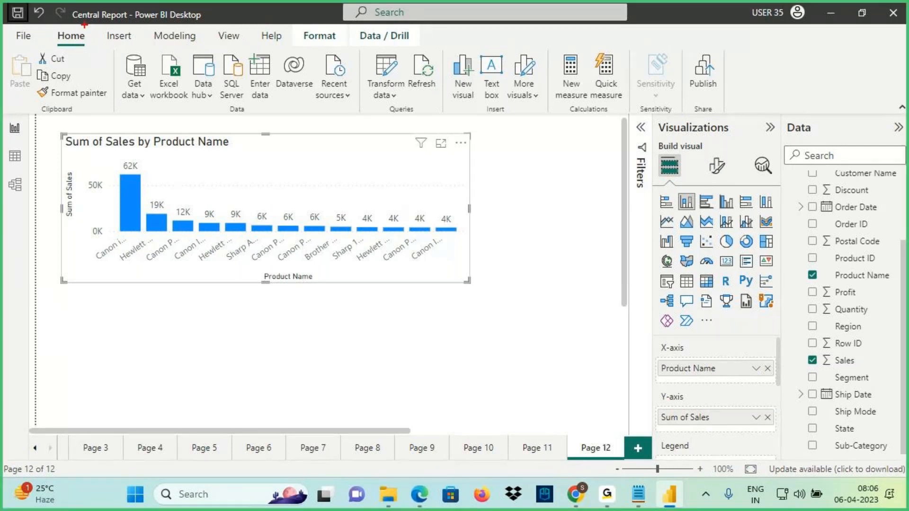
left_click_drag(73, 25, 121, 21)
key("Escape")
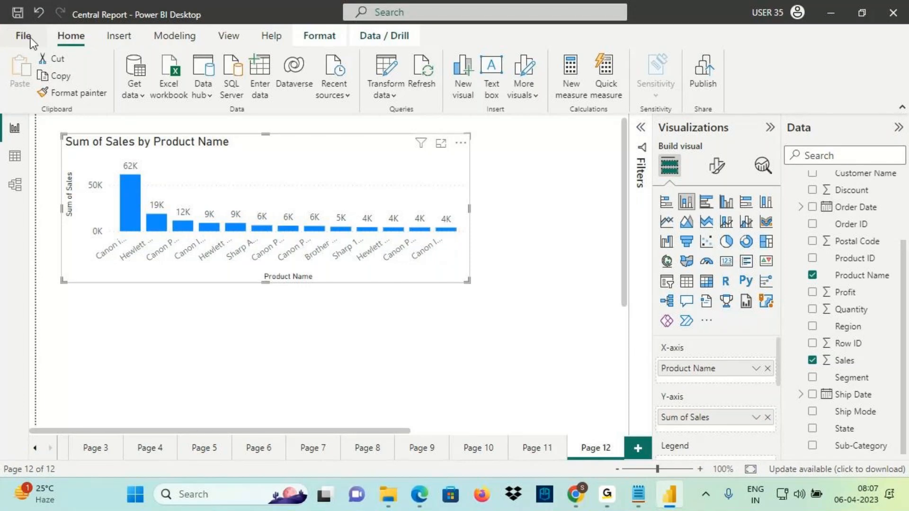
left_click(27, 40)
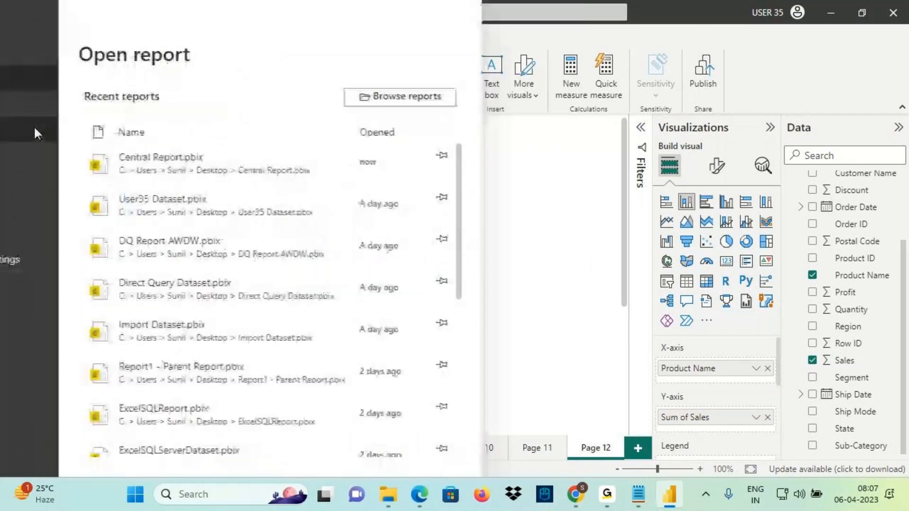
Start Save As in the Desktop folder and copy the 'Hierarchies and DrillDown Visuals' heading from the notes
left_click(35, 129)
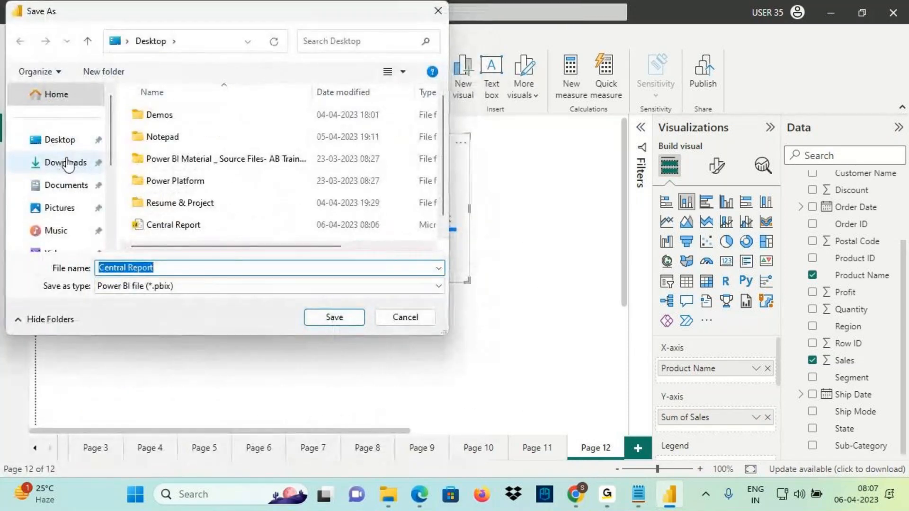
left_click(60, 140)
left_click(121, 263)
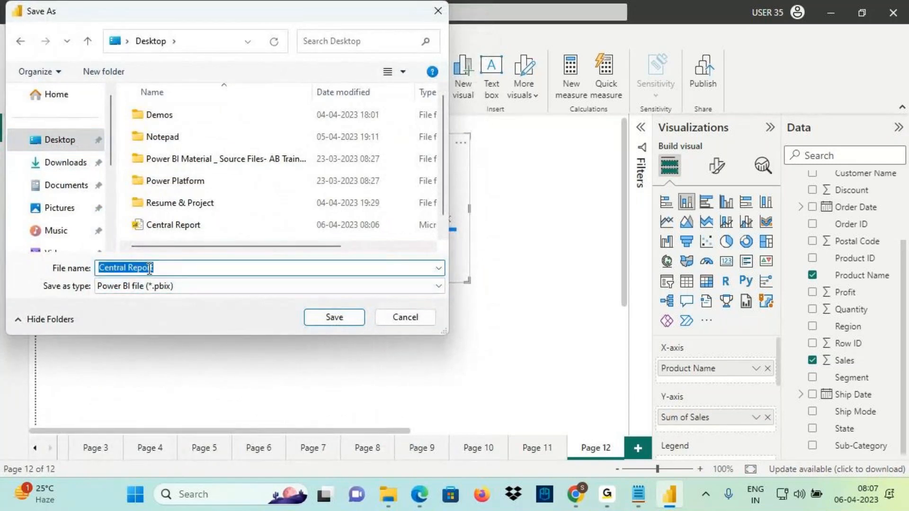
type("H")
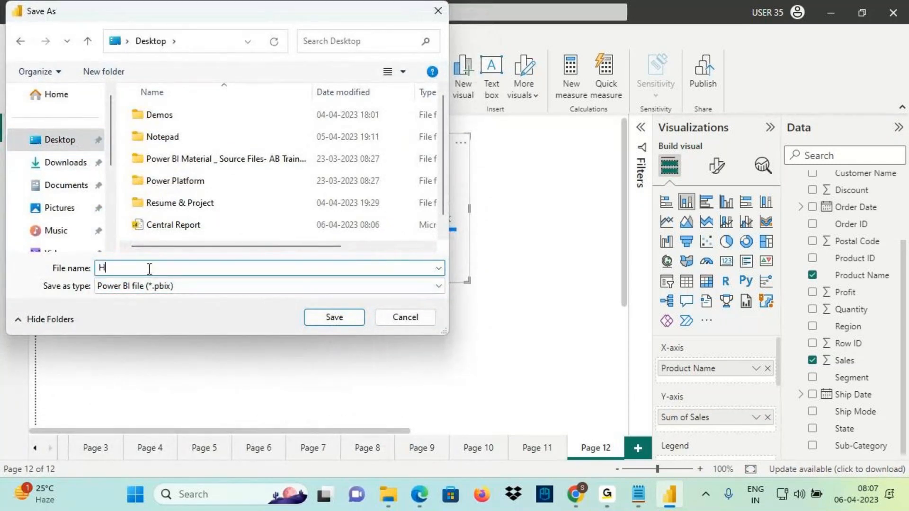
left_click(639, 495)
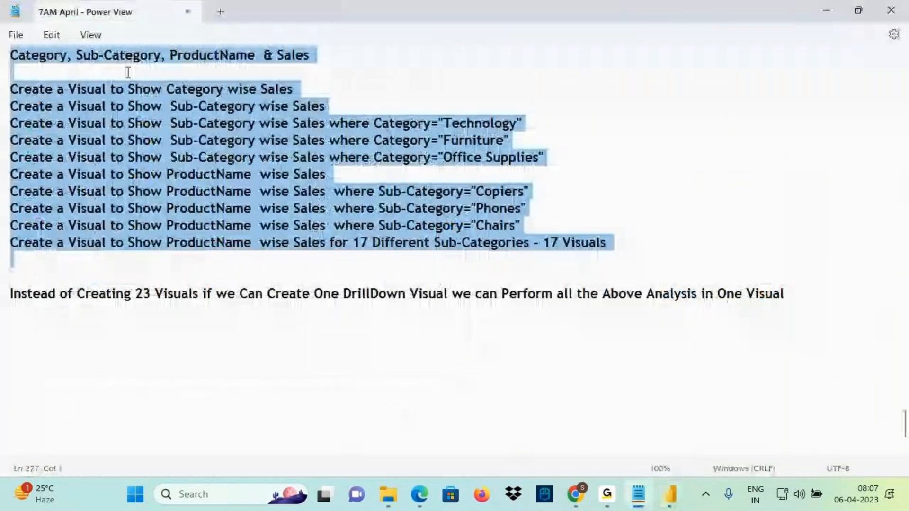
left_click(128, 72)
scroll(130, 138, "up", 4)
triple_click(208, 225)
key("ctrl+c")
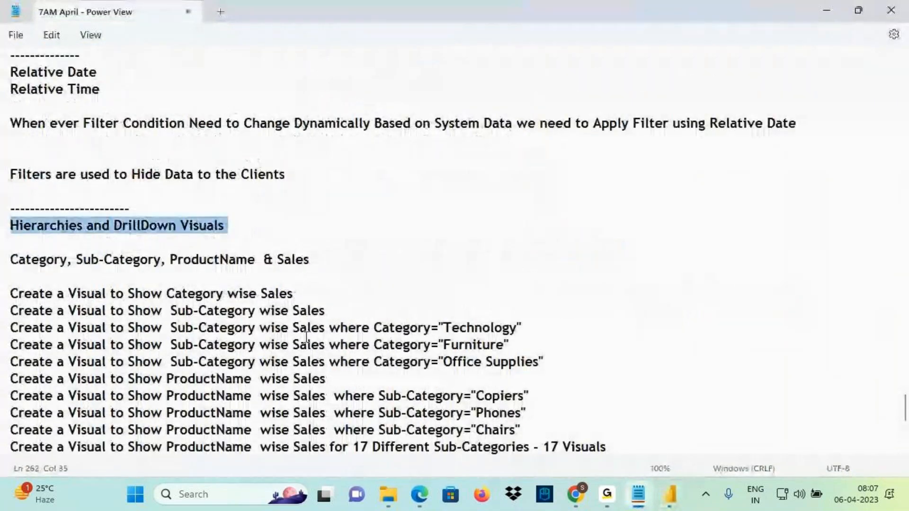
Save the report as 'Hierarchies and DrillDown Visuals' and close Power BI Desktop
left_click(670, 495)
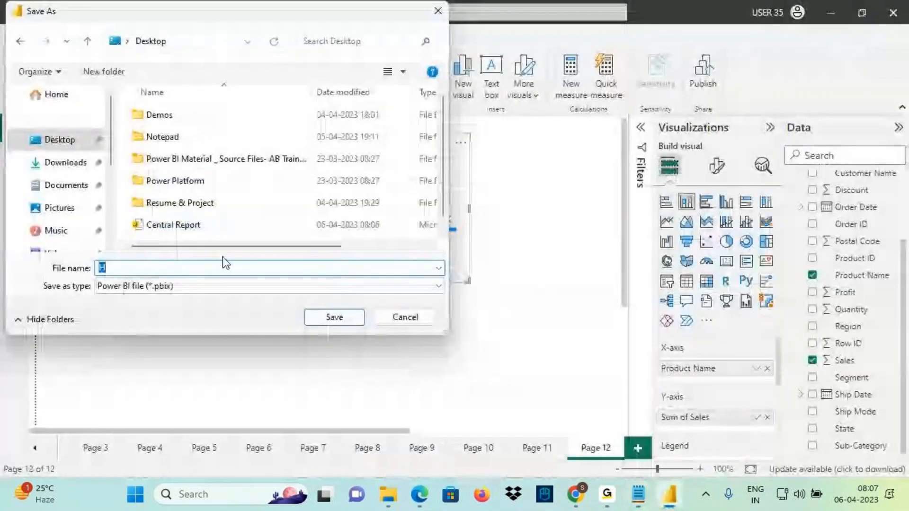
key("ctrl+v")
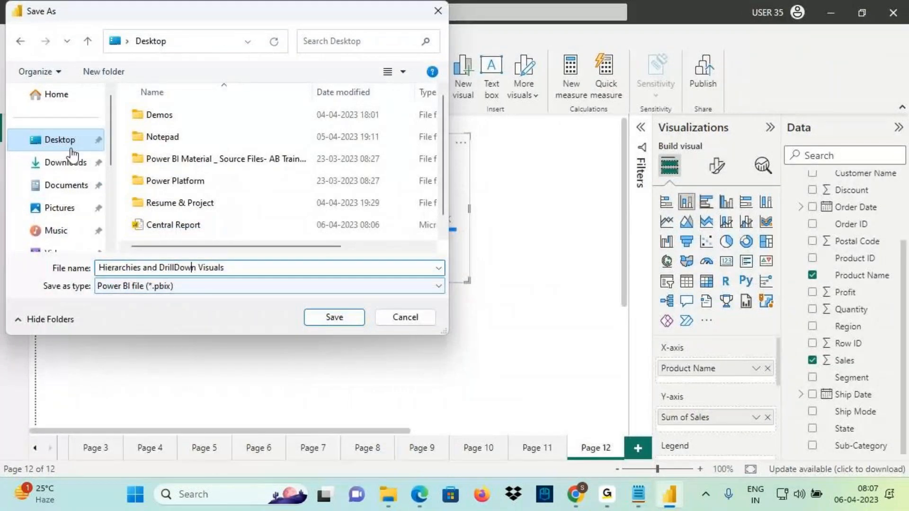
left_click(339, 319)
left_click(895, 19)
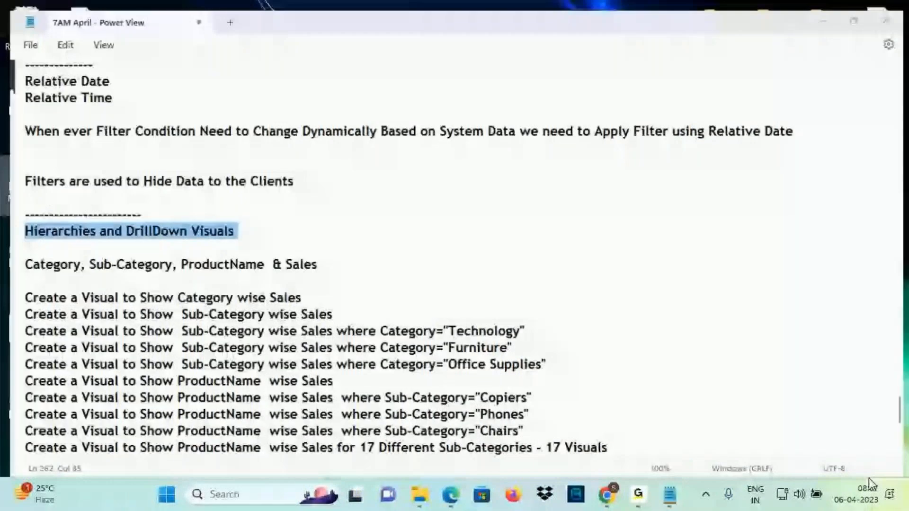
left_click(905, 494)
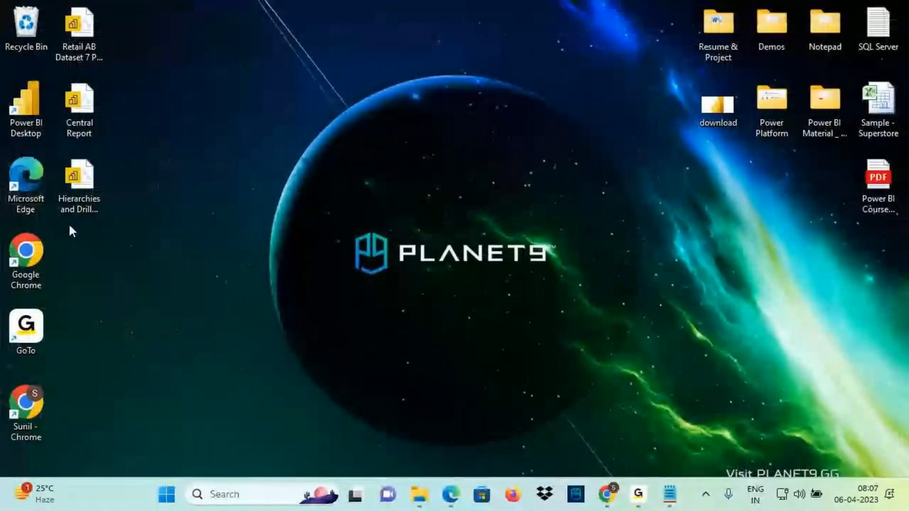
Reopen the Hierarchies and DrillDown Visuals file from the desktop in Power BI Desktop
double_click(79, 180)
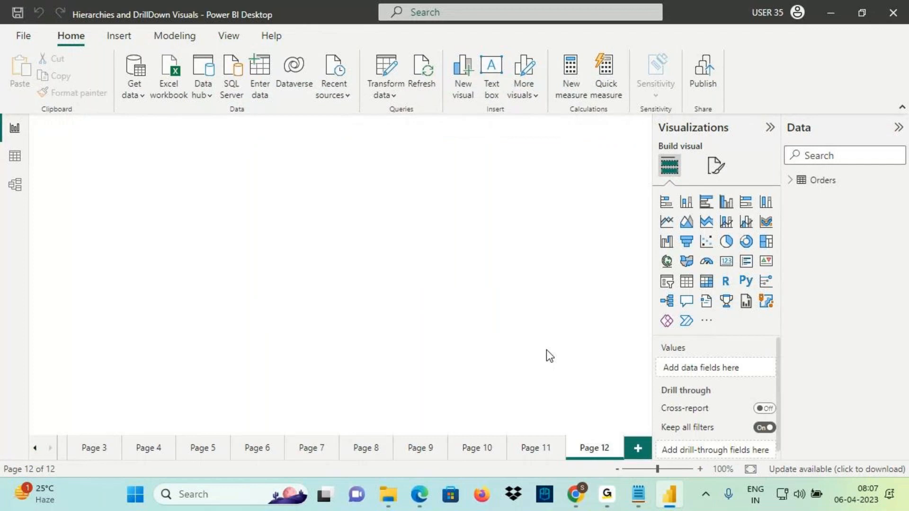
Zoom the Sum of Sales by Product Name chart to 120%, then return to the Notepad notes
mouse_move(639, 505)
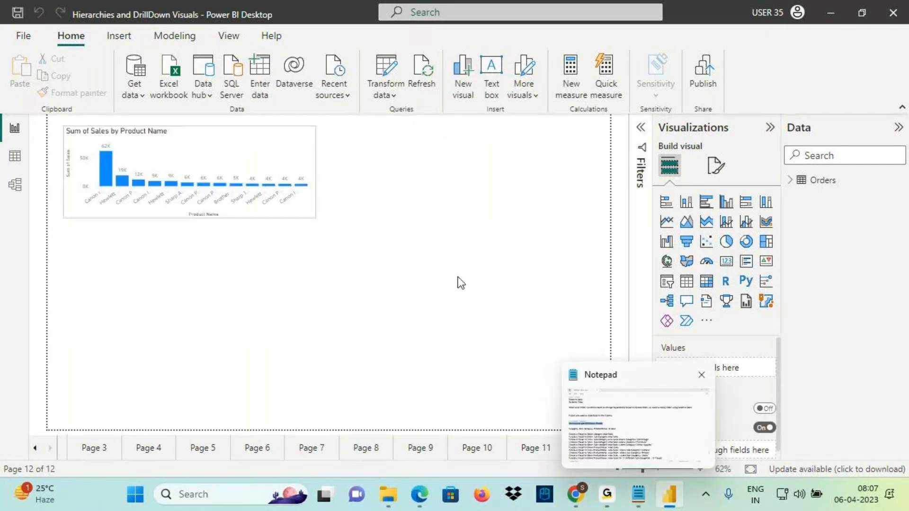
scroll(460, 269, "up", 2)
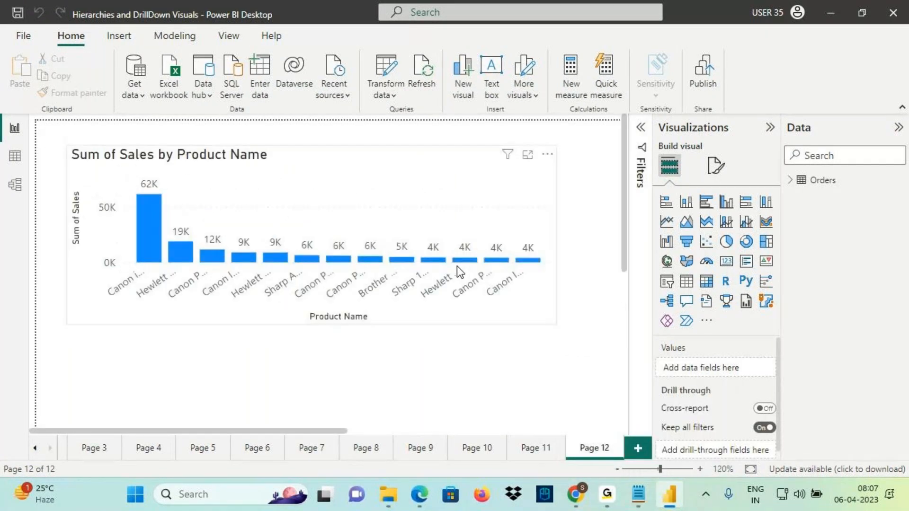
left_click(632, 501)
left_click_drag(18, 226, 185, 227)
left_click(242, 226)
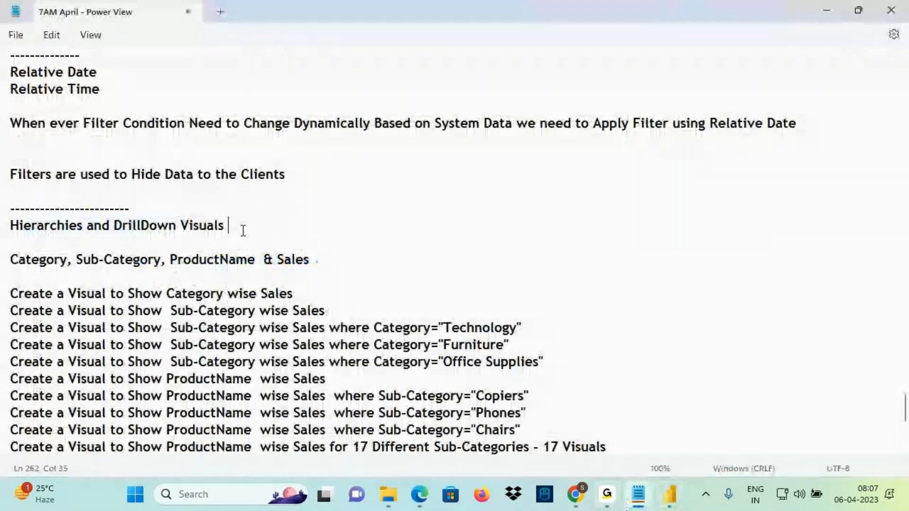
scroll(195, 256, "down", 3)
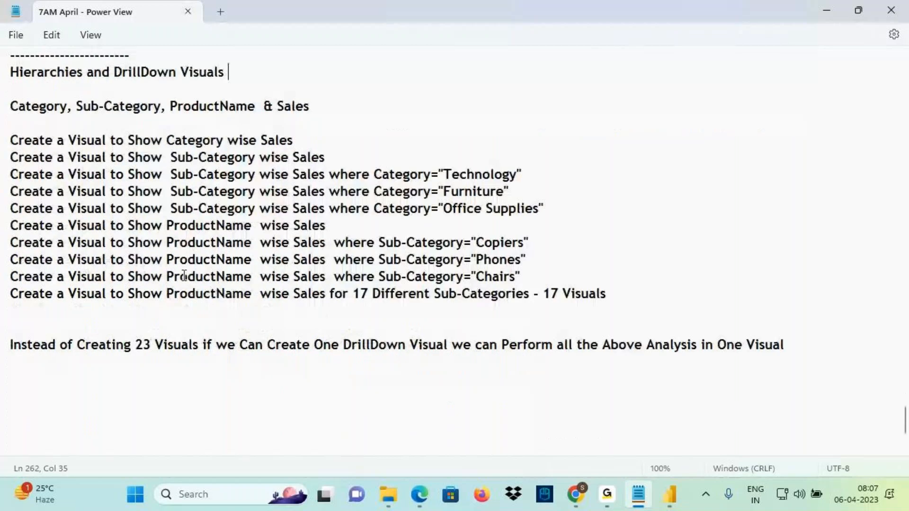
left_click_drag(611, 293, 135, 140)
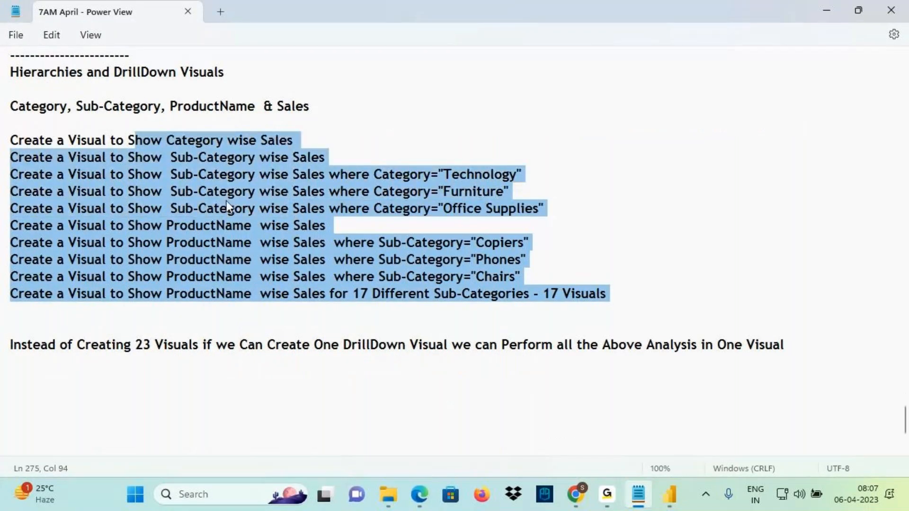
left_click_drag(498, 298, 10, 140)
left_click(630, 301)
left_click(285, 189)
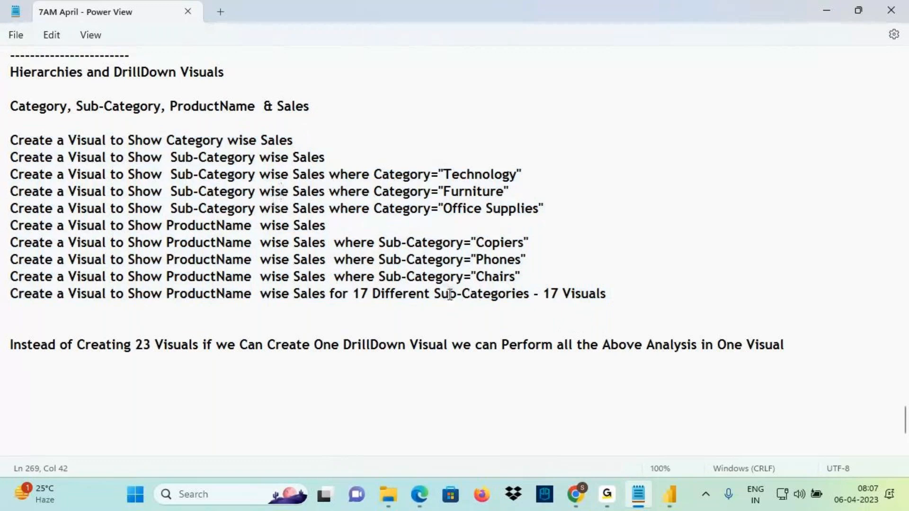
left_click_drag(616, 296, 18, 140)
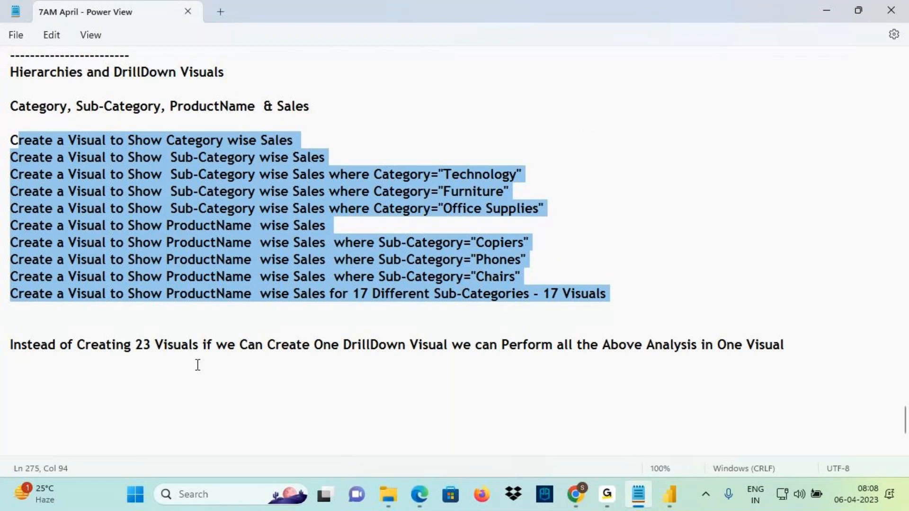
left_click(341, 345)
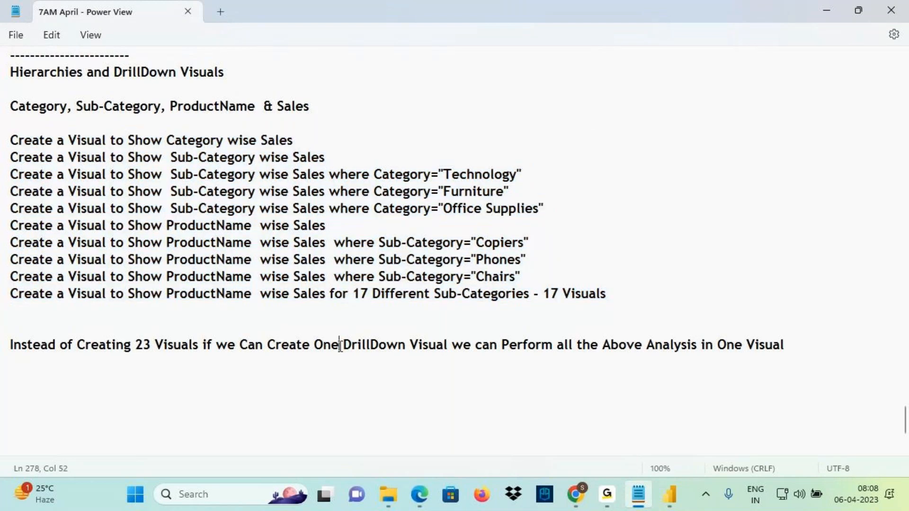
left_click_drag(341, 345, 452, 345)
left_click_drag(44, 72, 226, 76)
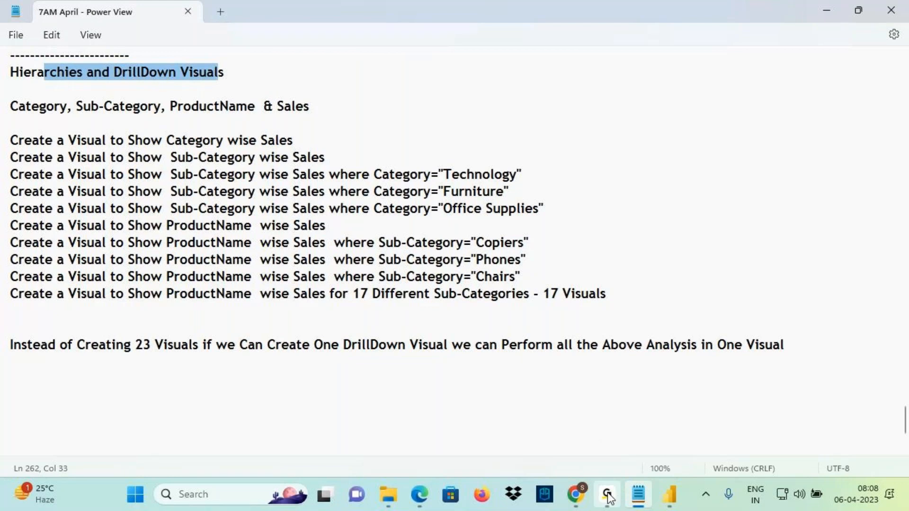
mouse_move(609, 498)
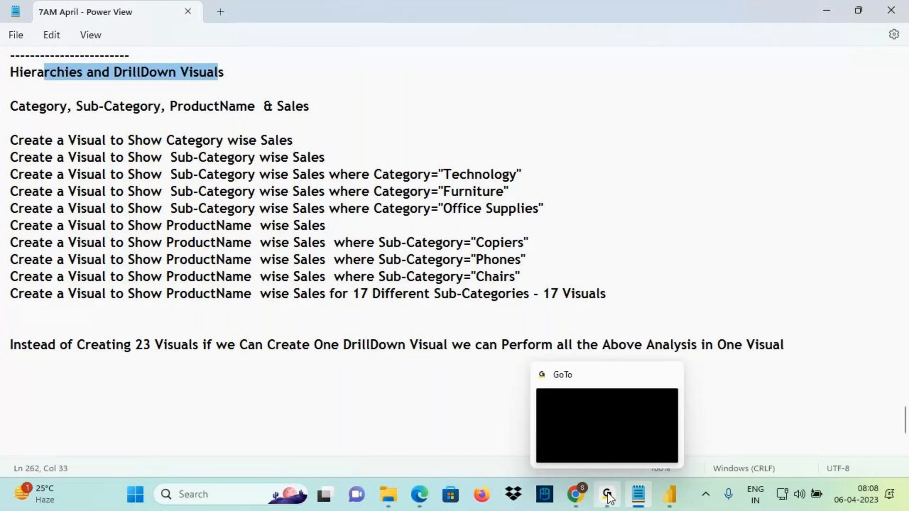